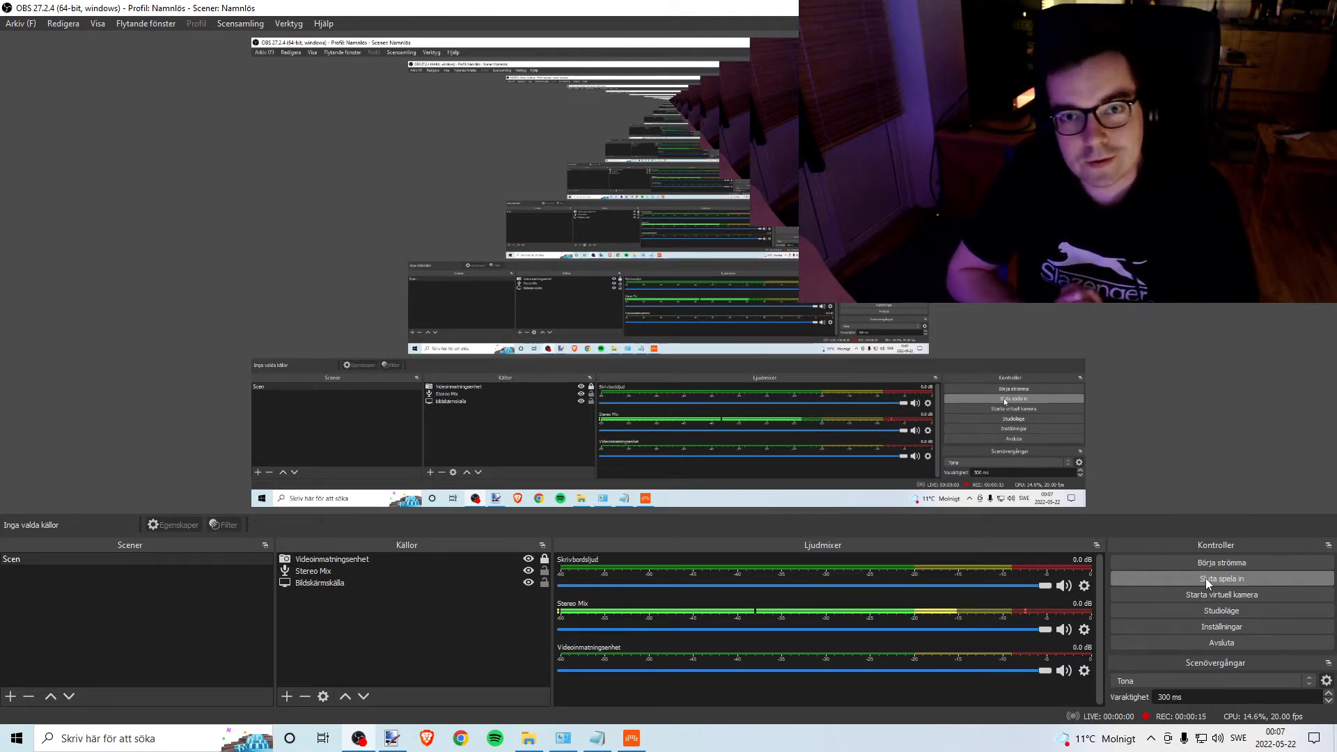
Switch to the May 21 project in Bitwig Studio and extend the arranger loop region back to bar 1.
click(1206, 578)
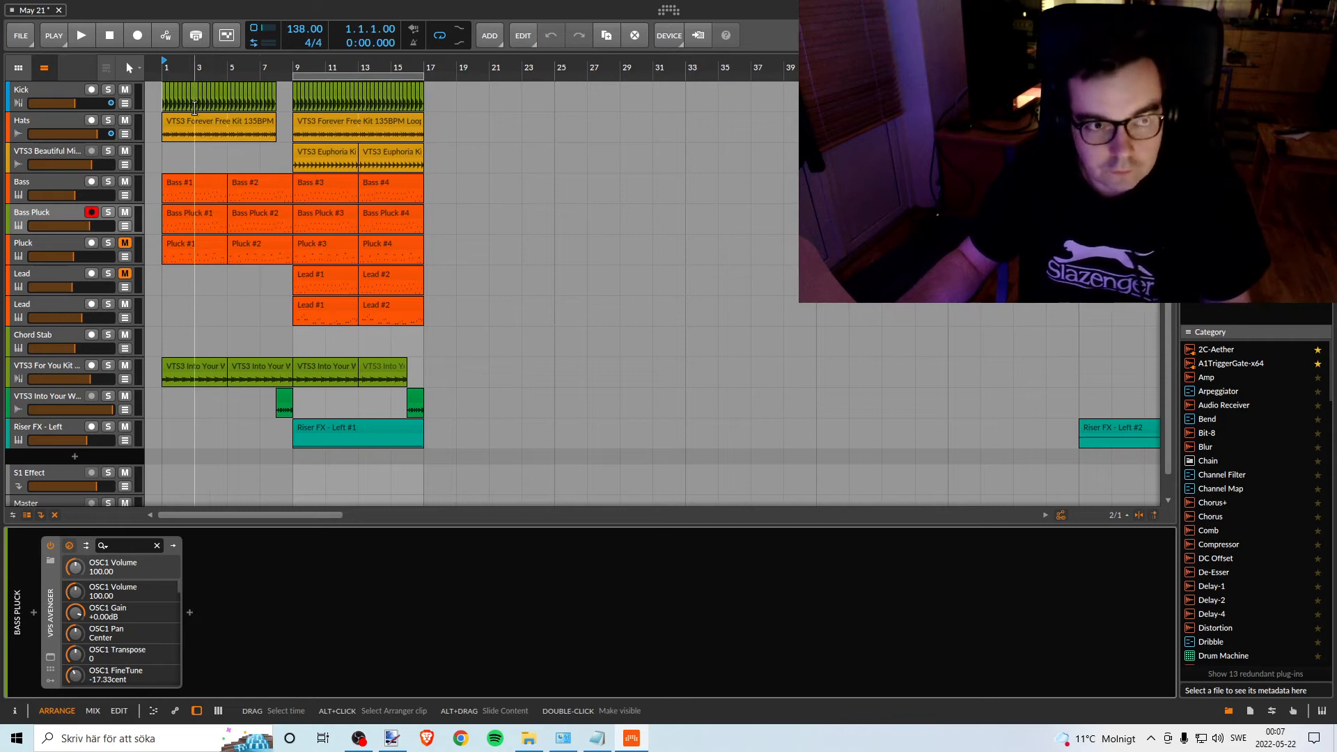
click(302, 74)
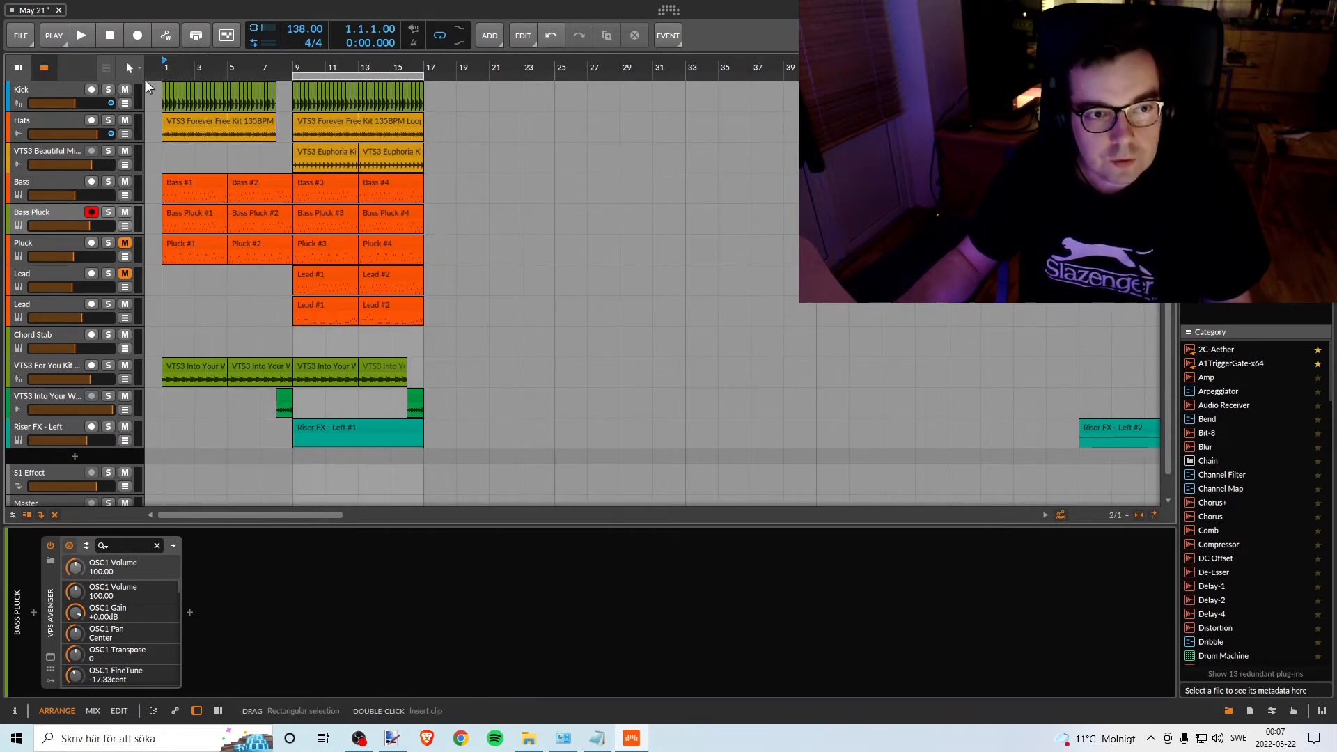
drag(297, 77, 162, 77)
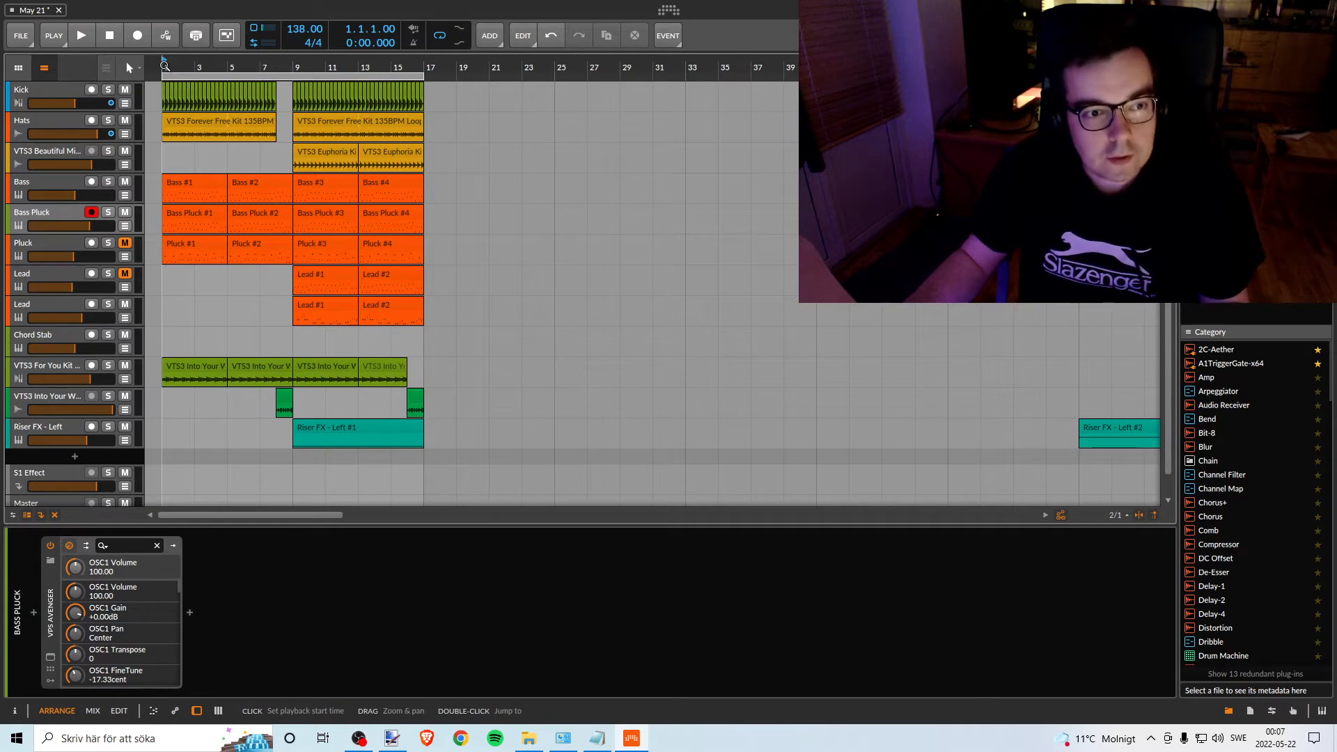
Unmute the Pluck track and the upper of the two Lead tracks.
click(40, 241)
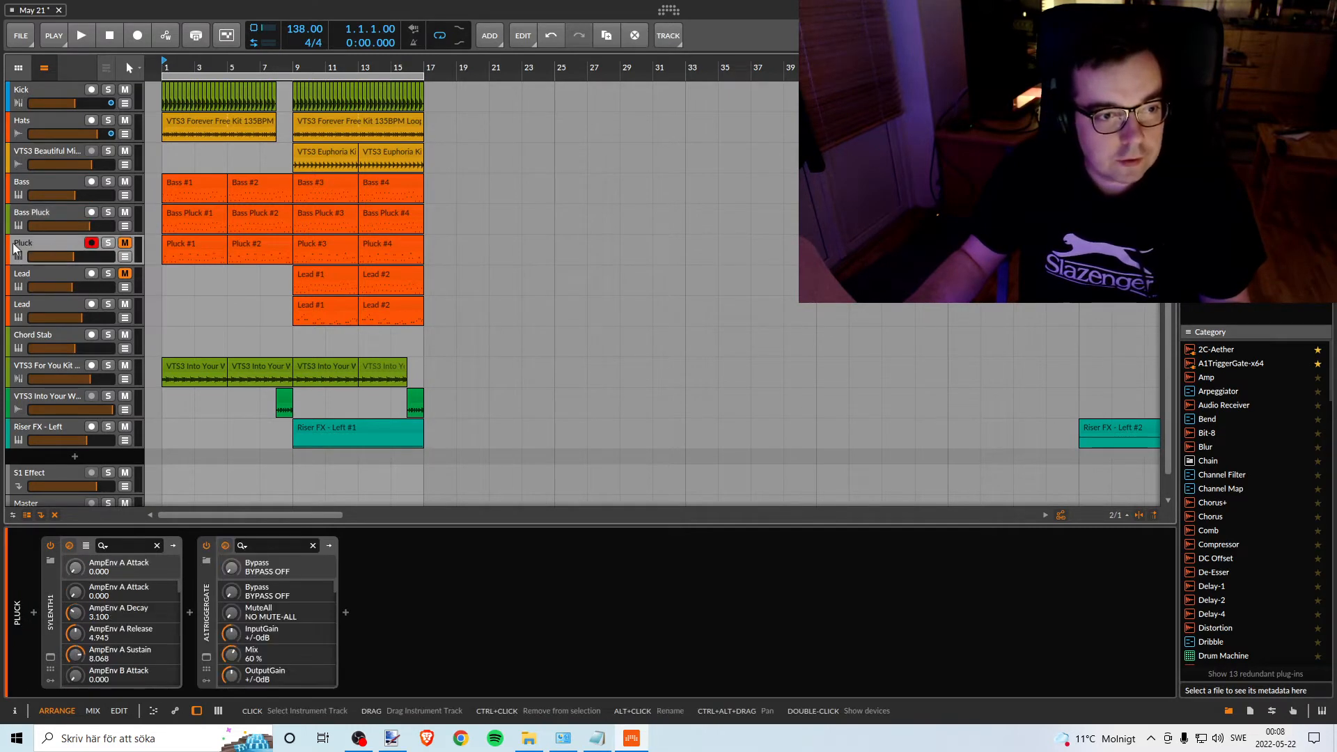
click(34, 277)
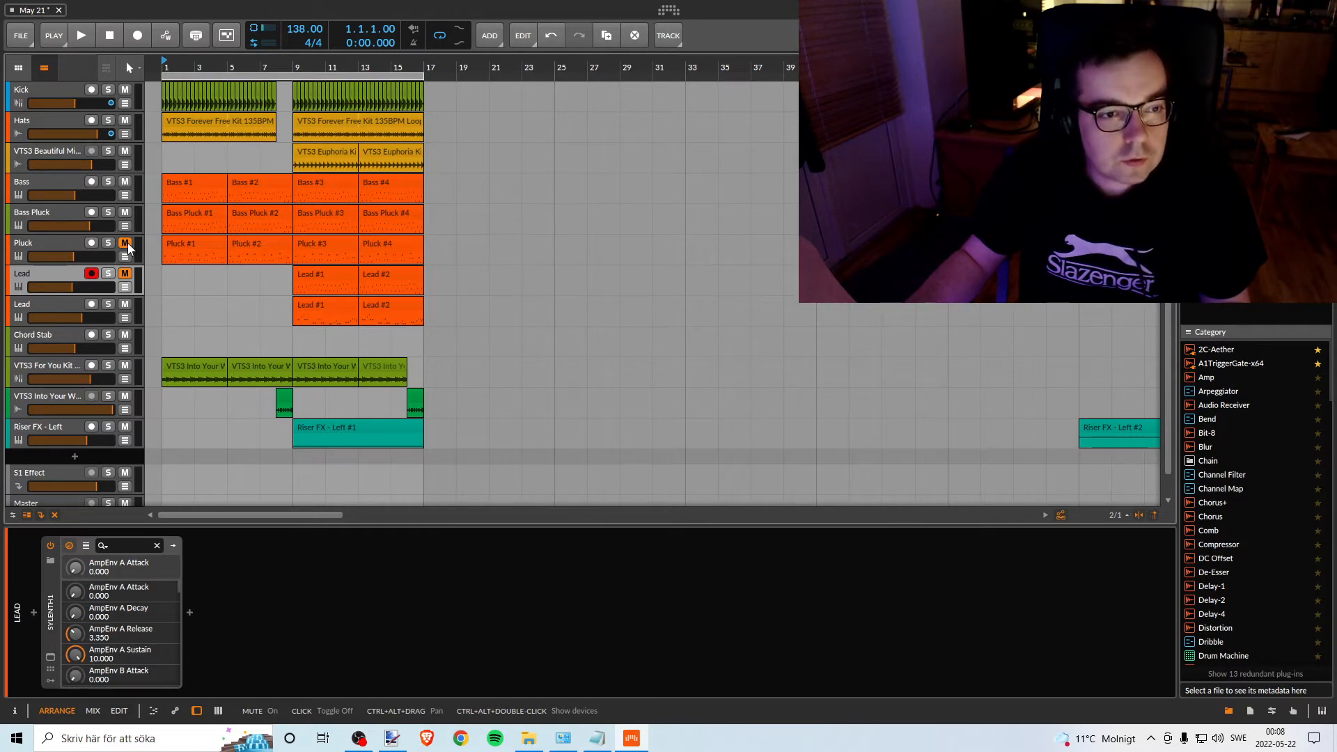
click(125, 242)
click(125, 273)
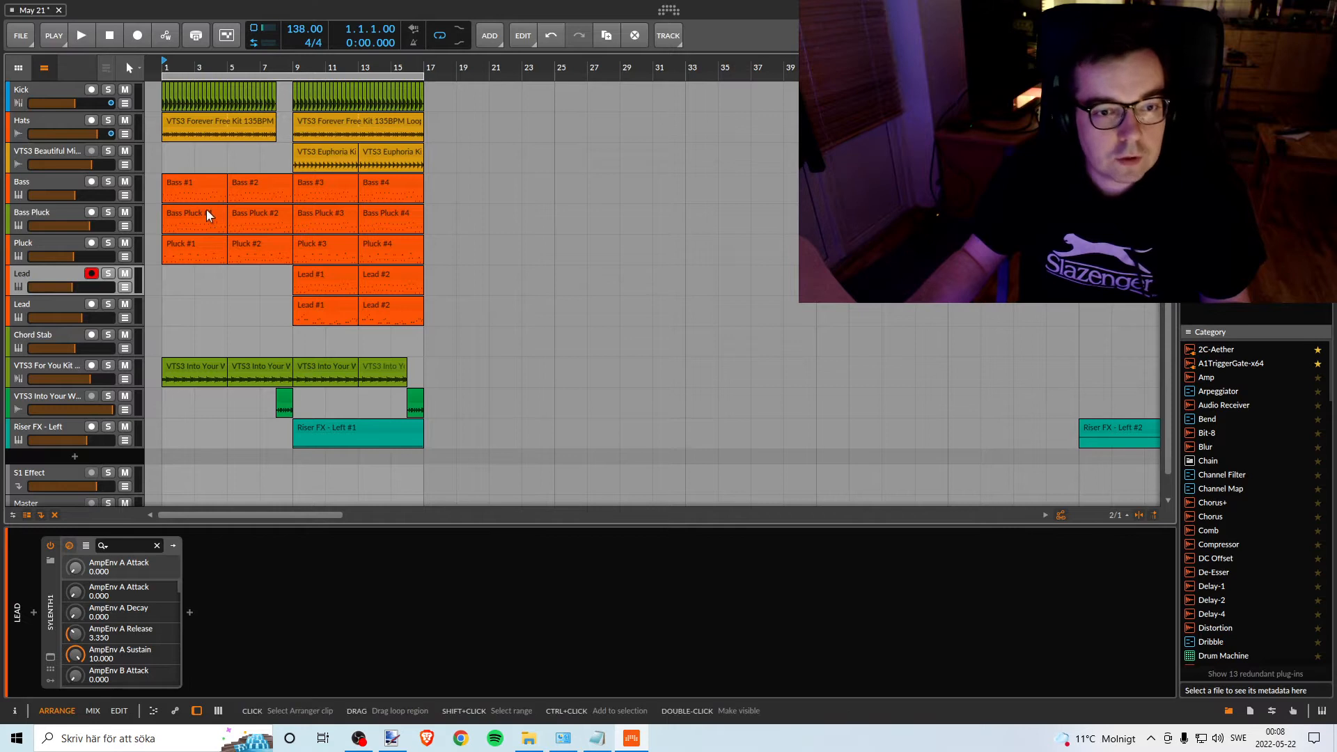
scroll(140, 287, down, 2)
scroll(140, 285, up, 2)
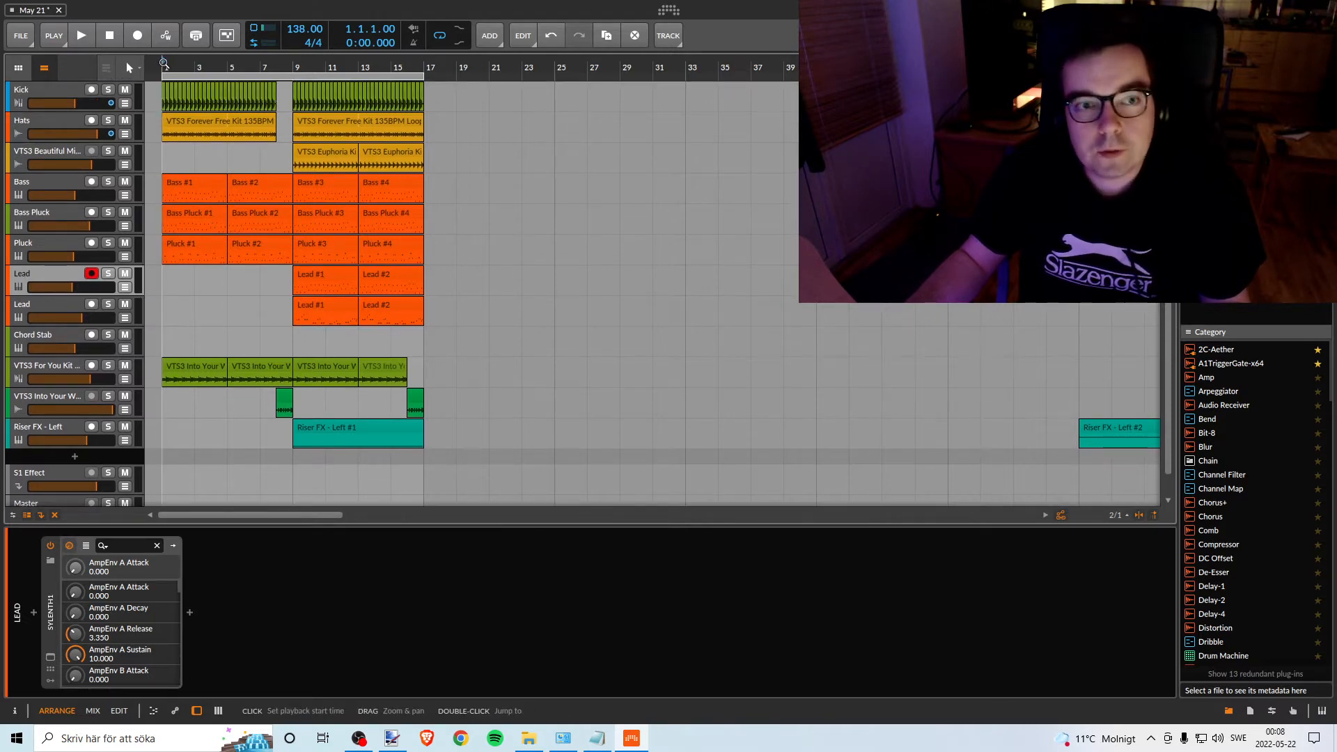
Play the loop from bar 1 and compare it with and without the Pluck and upper Lead tracks, leaving both muted.
key(space)
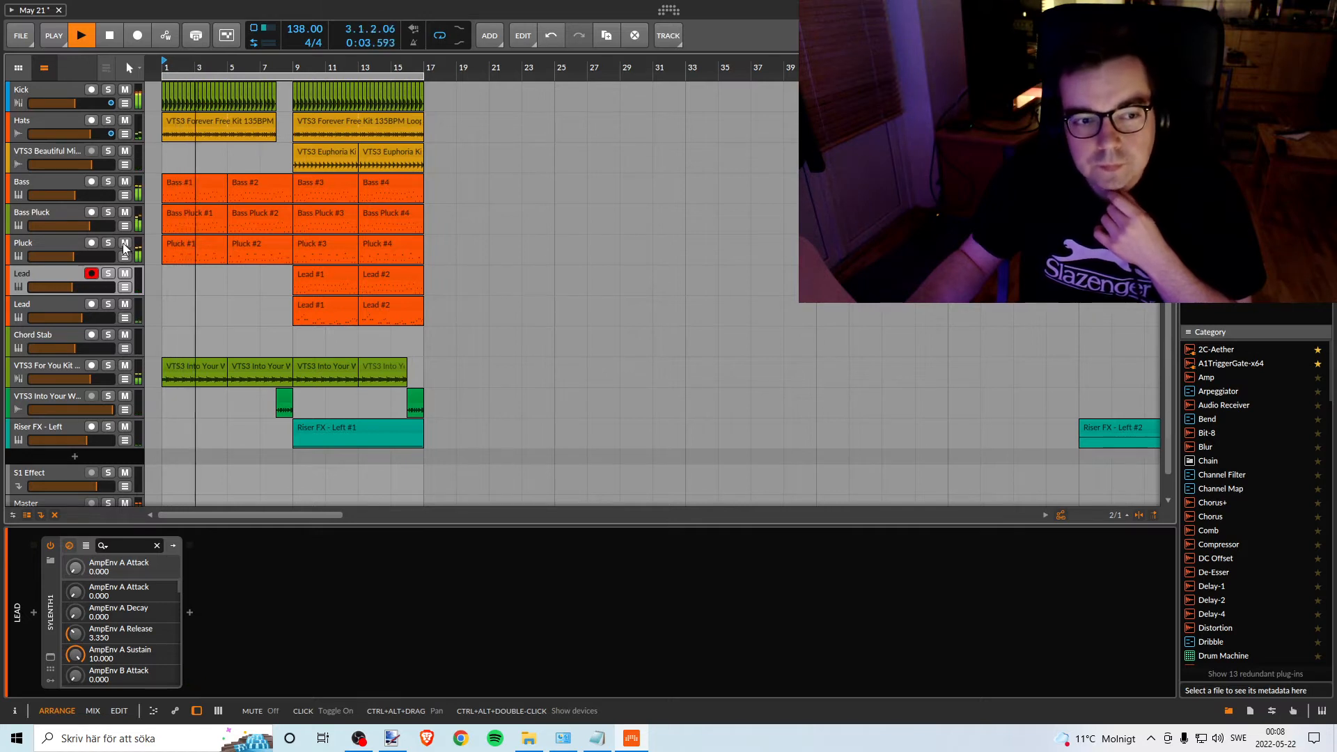
click(51, 259)
click(56, 269)
click(53, 242)
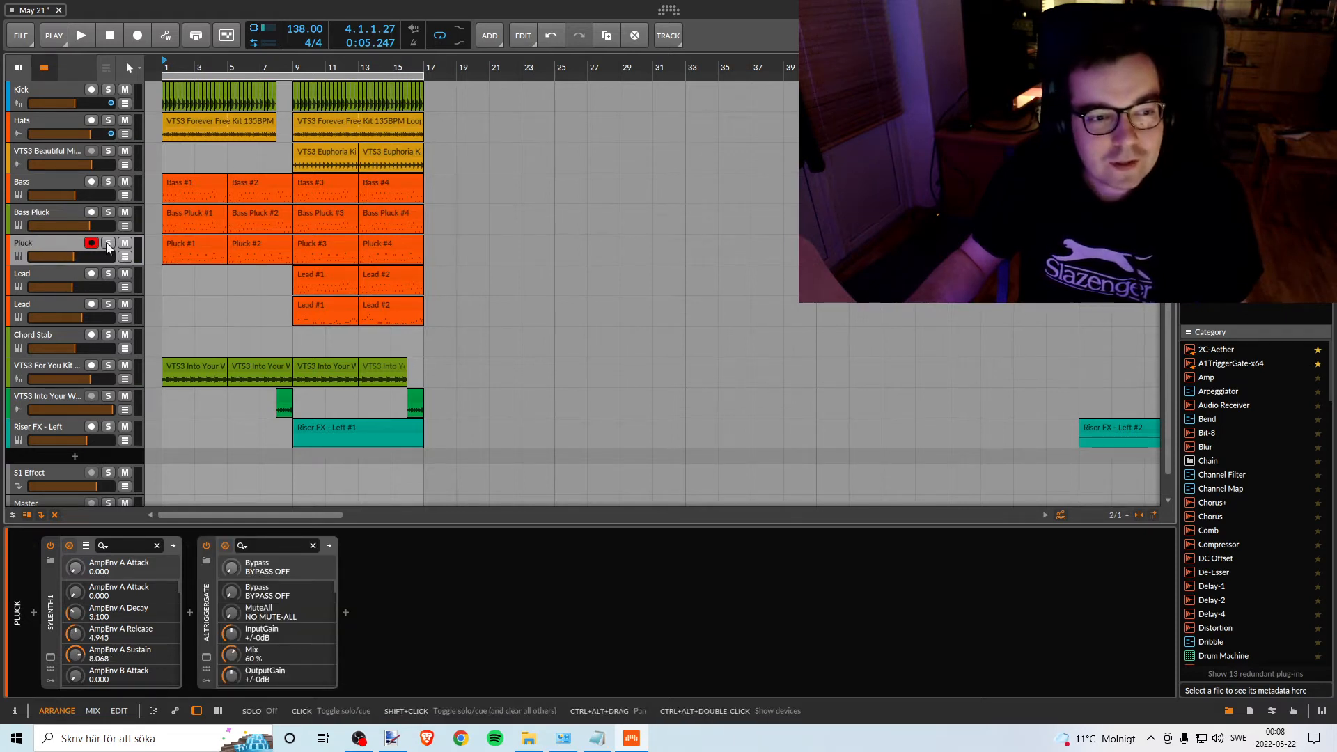
click(124, 273)
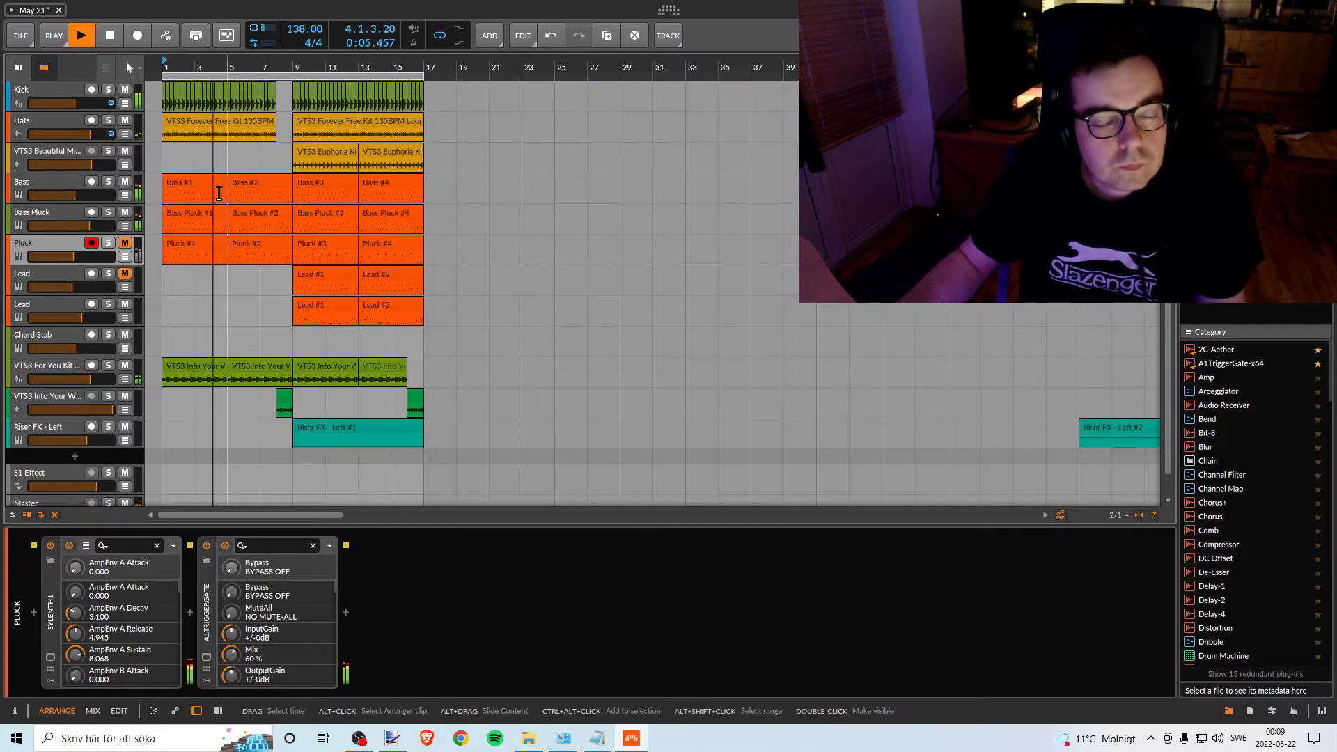
click(126, 246)
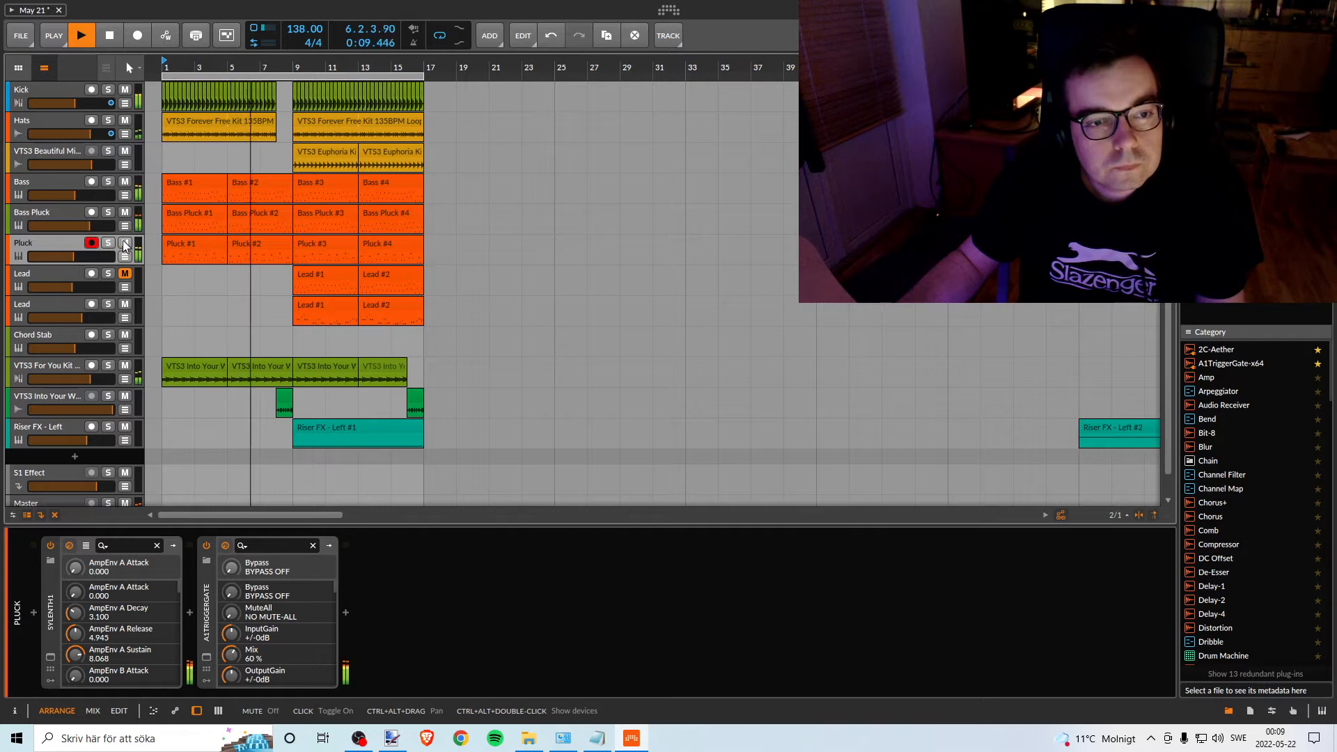
click(125, 245)
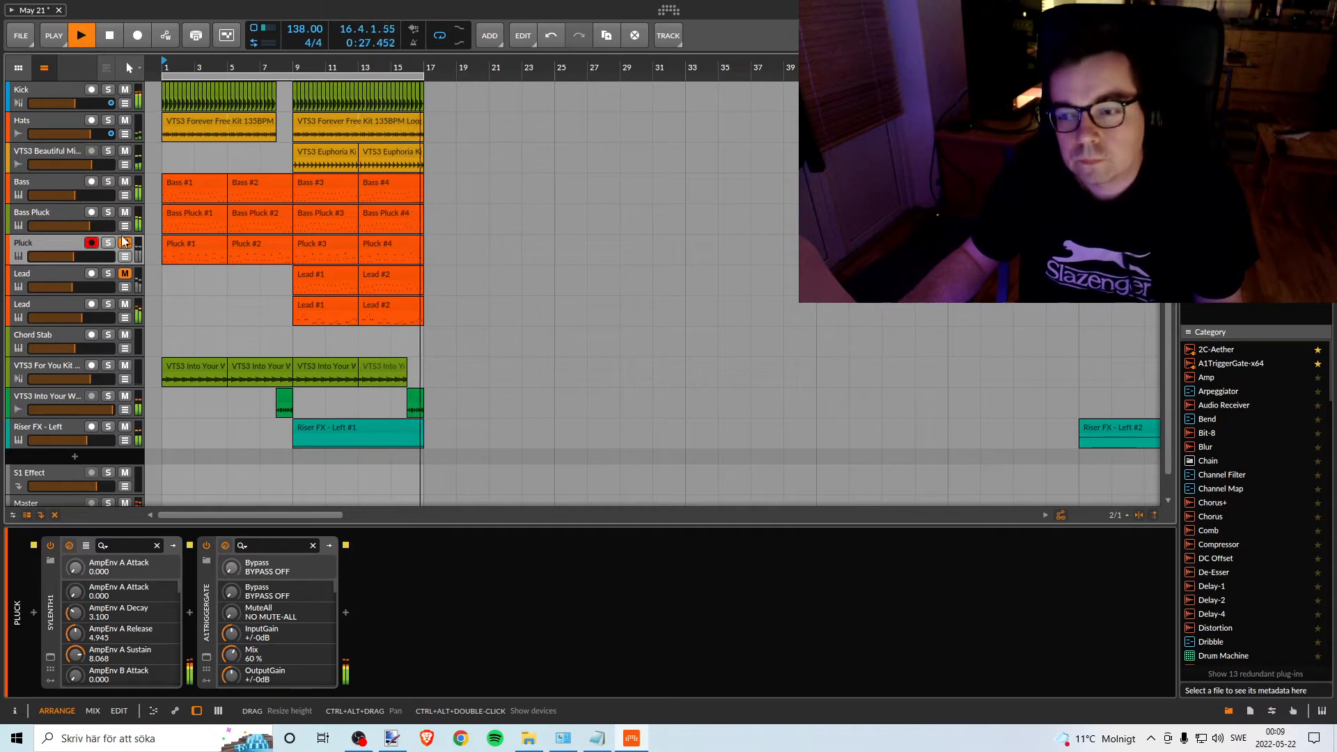
key(space)
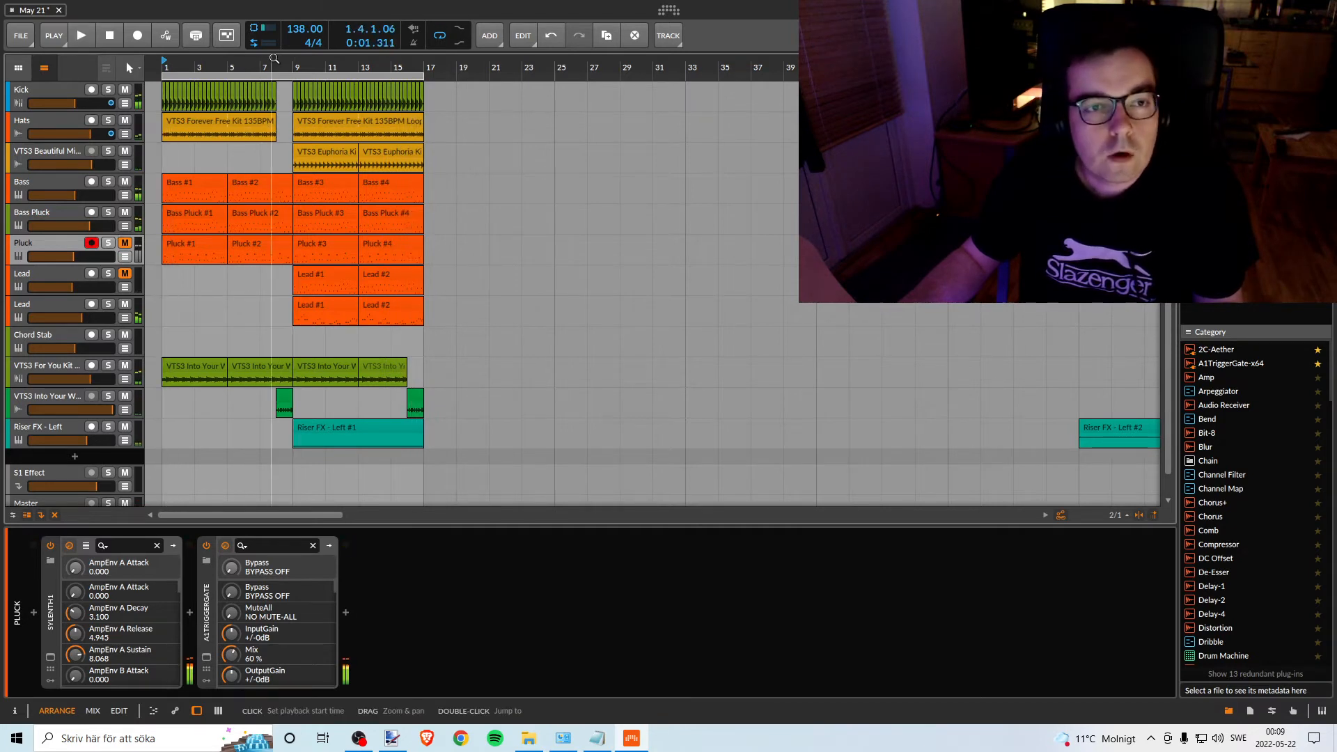
Audition the snare clip at bar 8 on the VTS3 Into Your World track in solo, and clear the solo.
drag(275, 61, 323, 104)
click(46, 397)
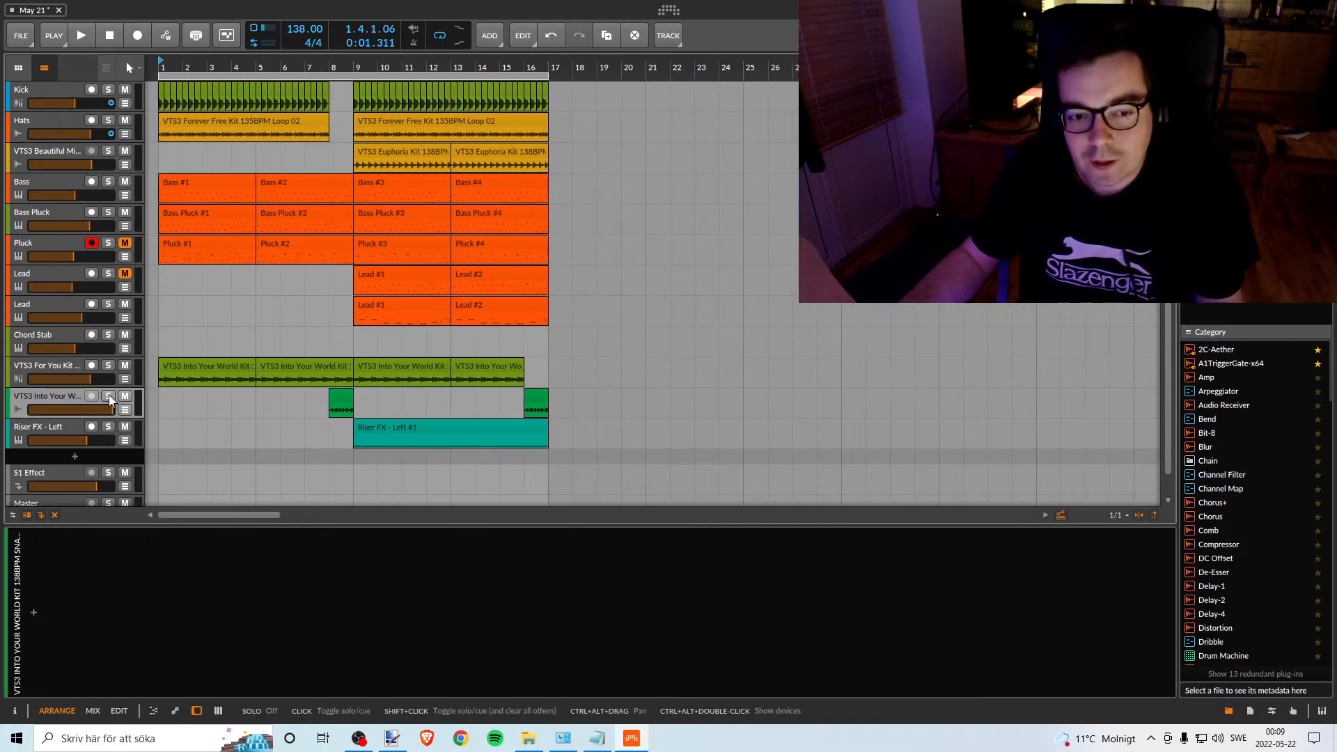
click(338, 401)
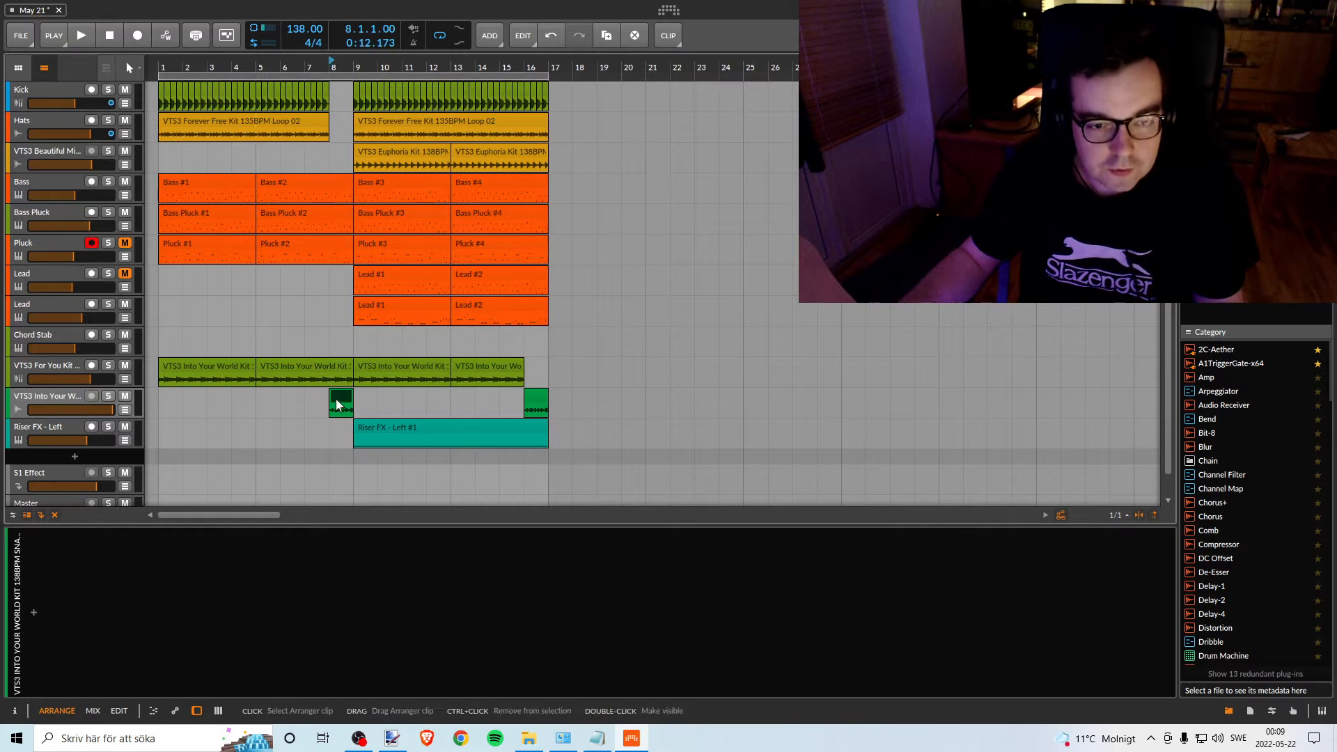
click(108, 396)
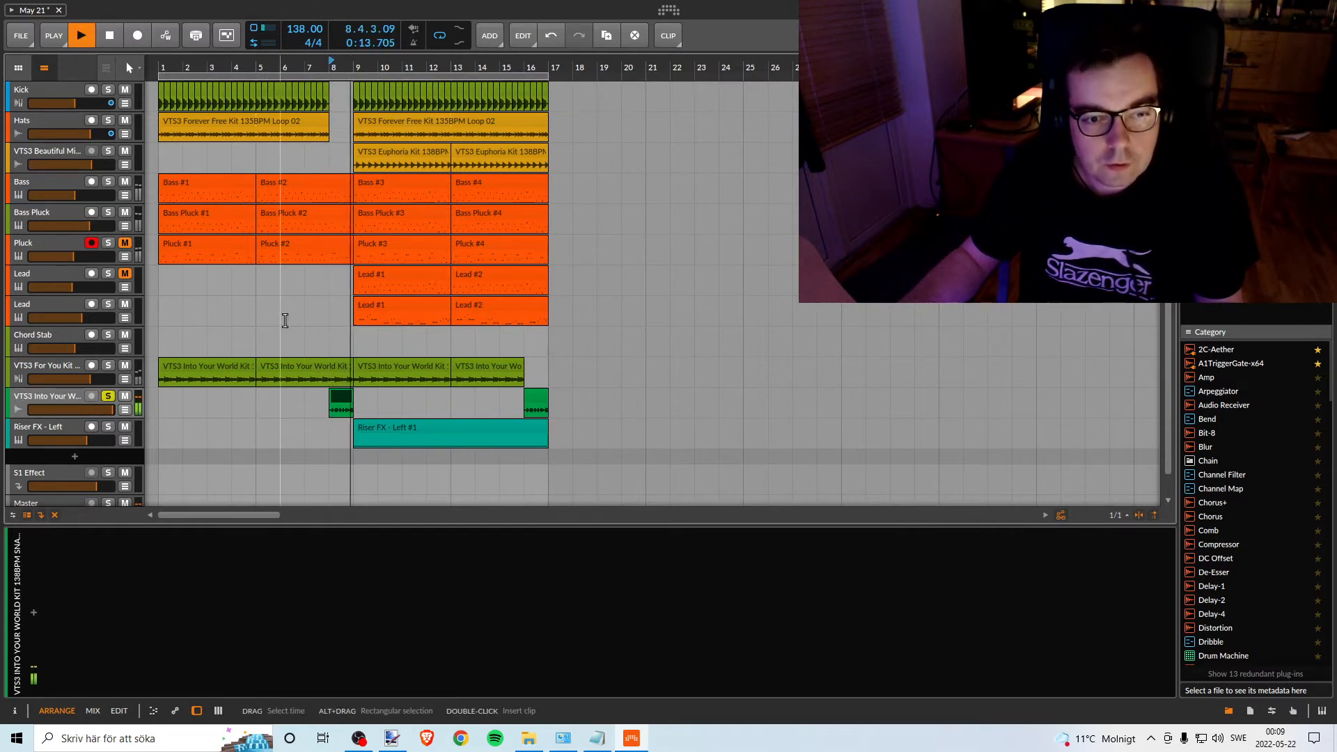
key(space)
click(108, 396)
click(51, 397)
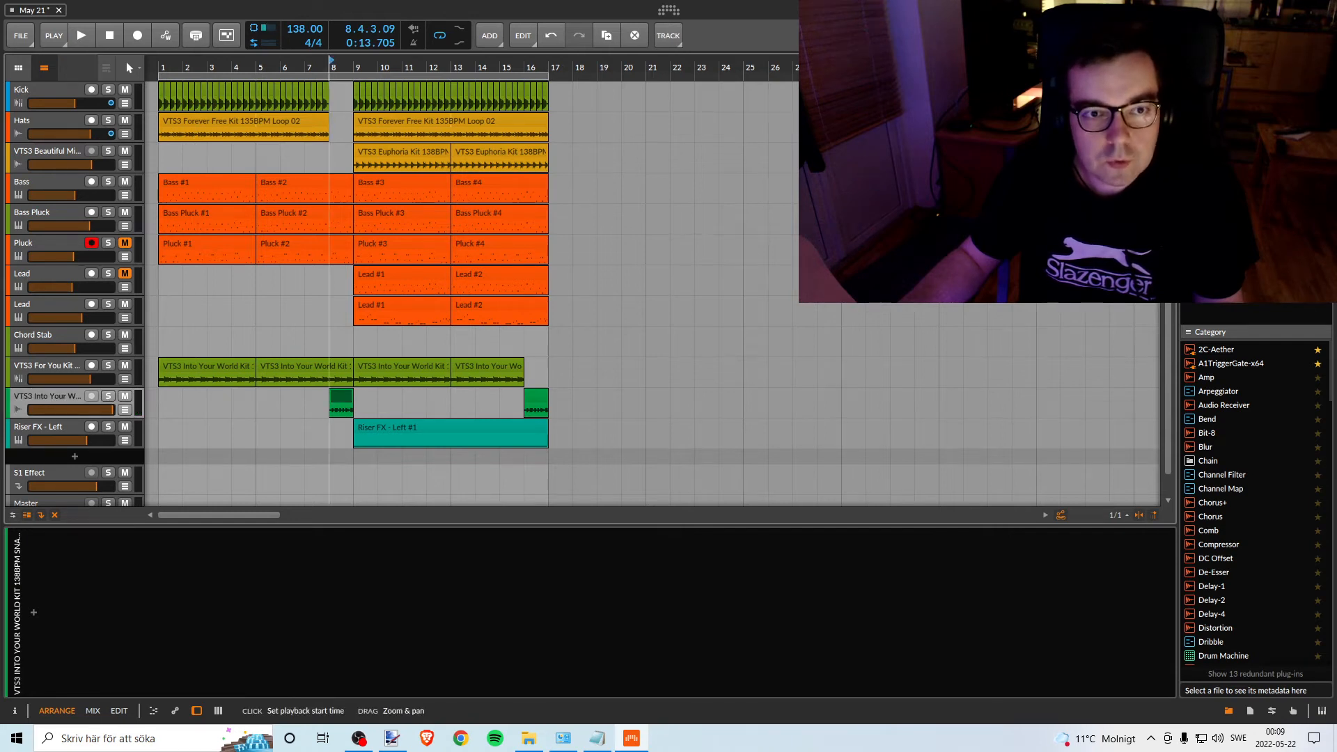
Play the snare clip at bar 8 together with the other tracks and stop at its end.
drag(332, 68, 374, 83)
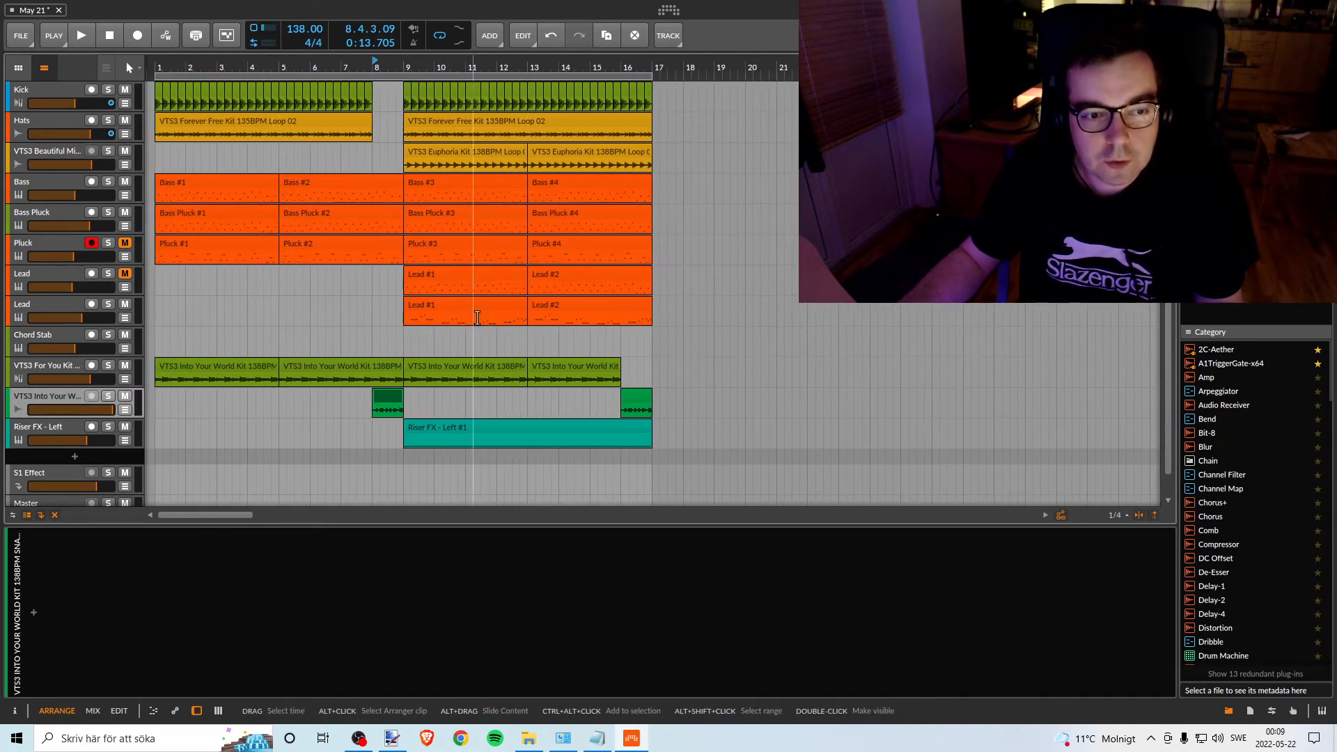
click(394, 399)
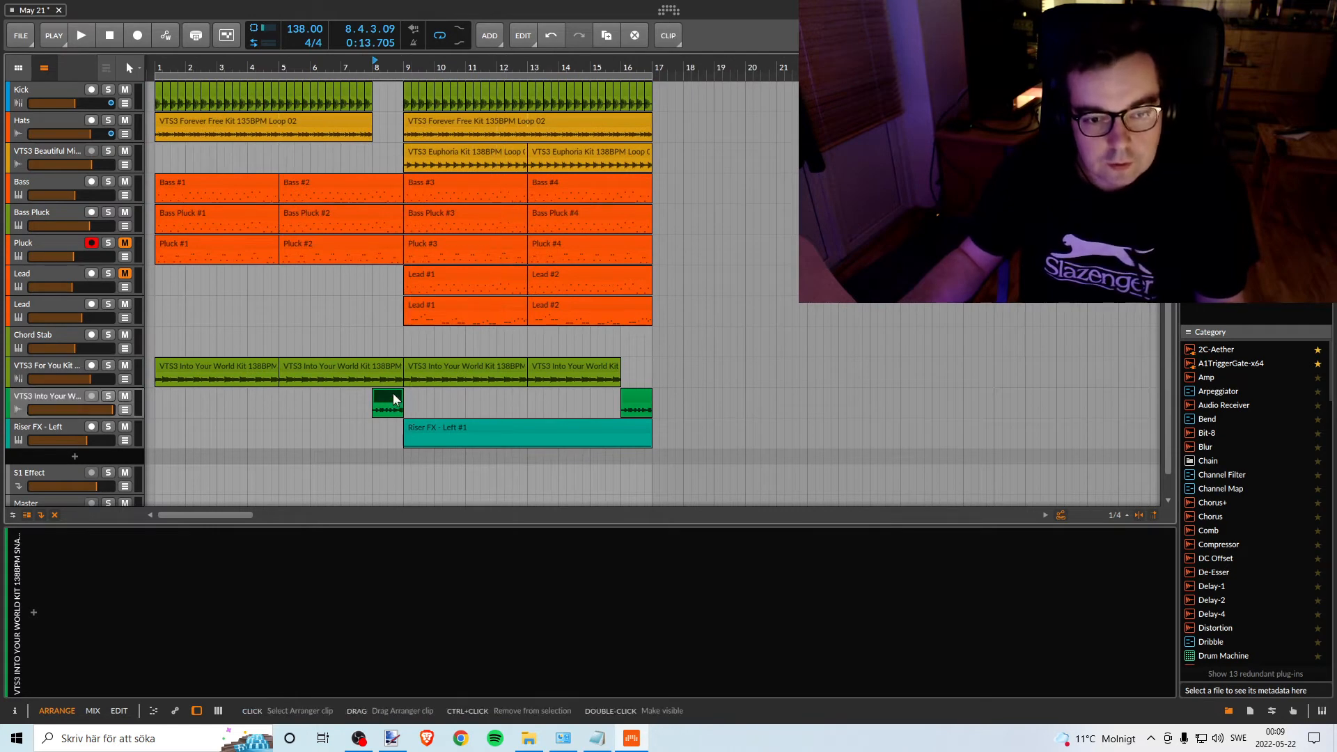
key(space)
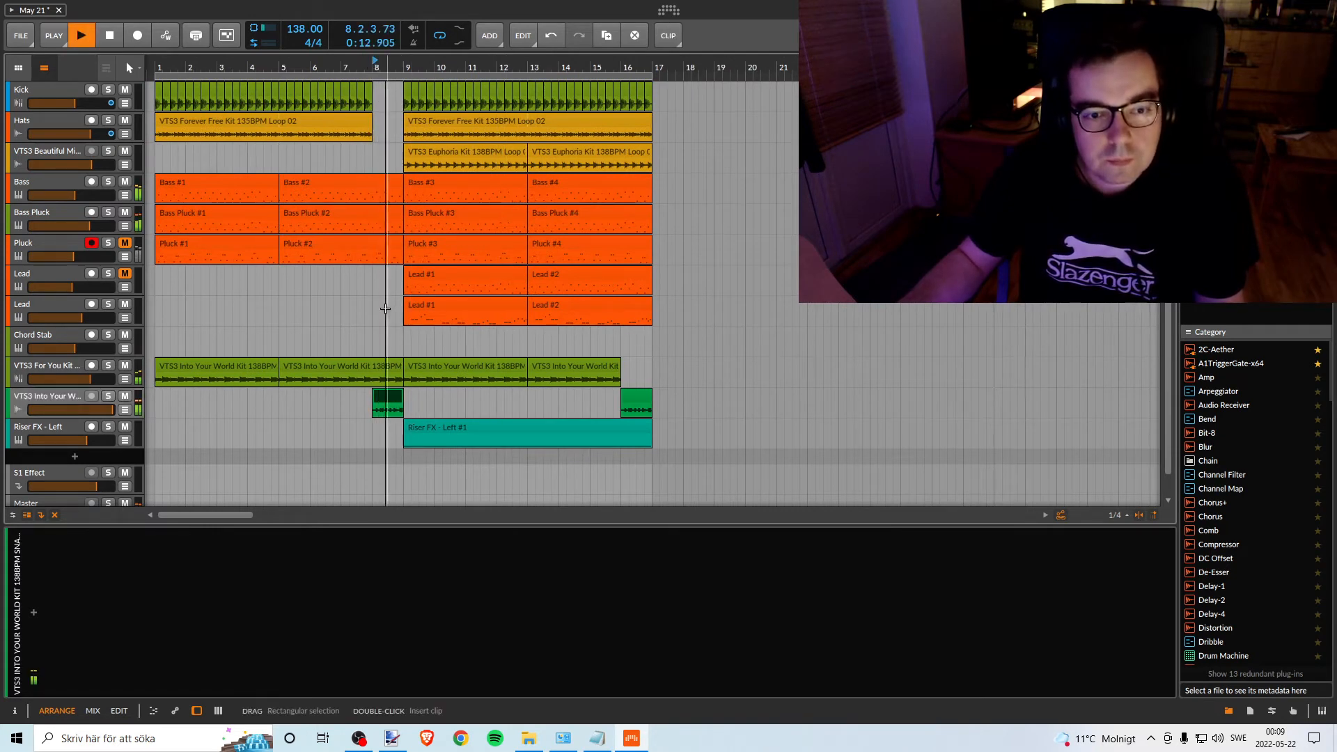
key(space)
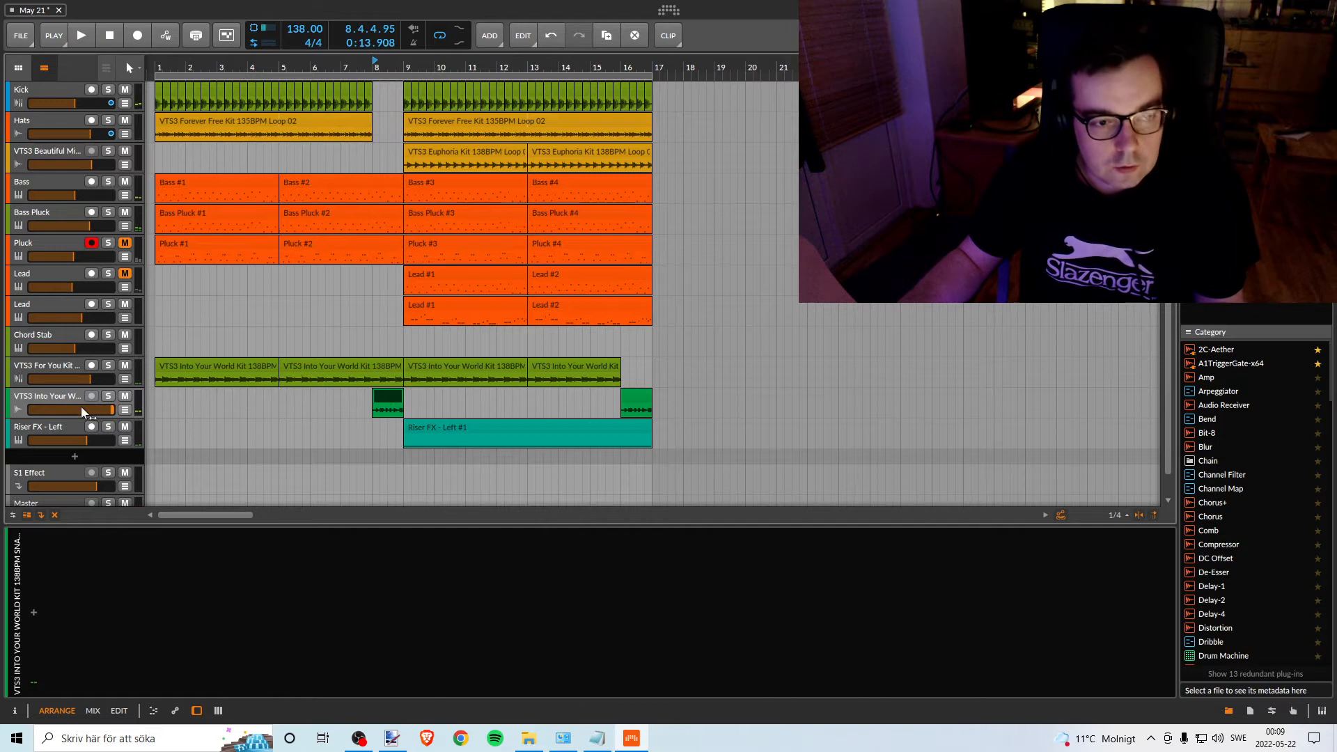
Show the mixer volume automation lane of the VTS3 Into Your World snare track around bar 8.
click(125, 410)
click(47, 432)
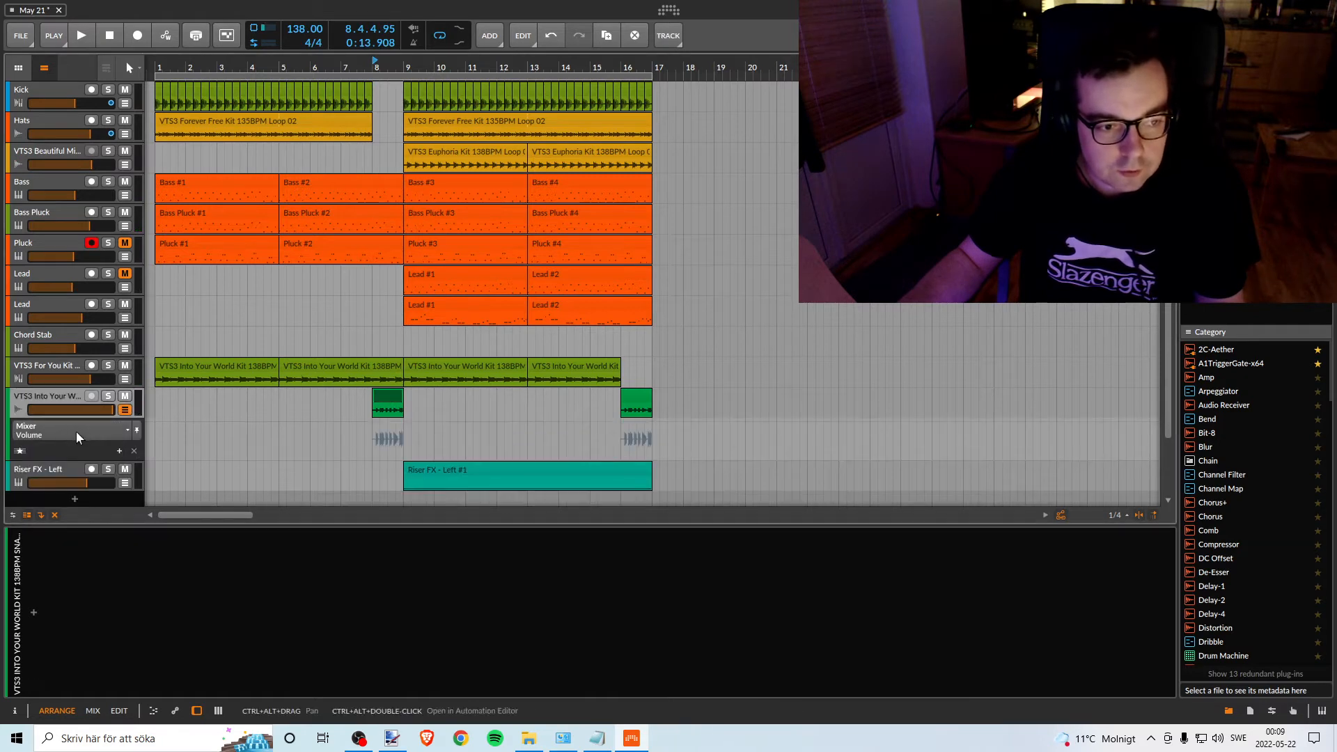
mouse_move(67, 450)
click(153, 452)
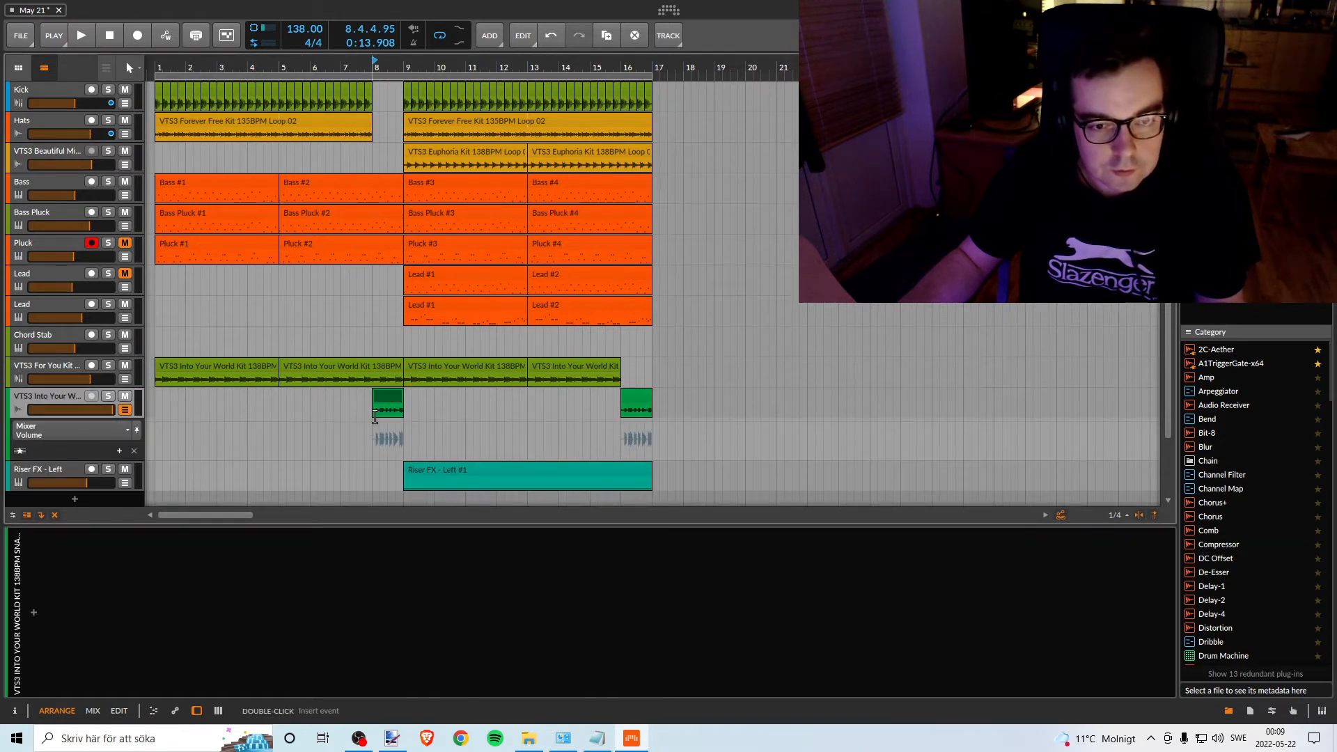
drag(388, 67, 385, 149)
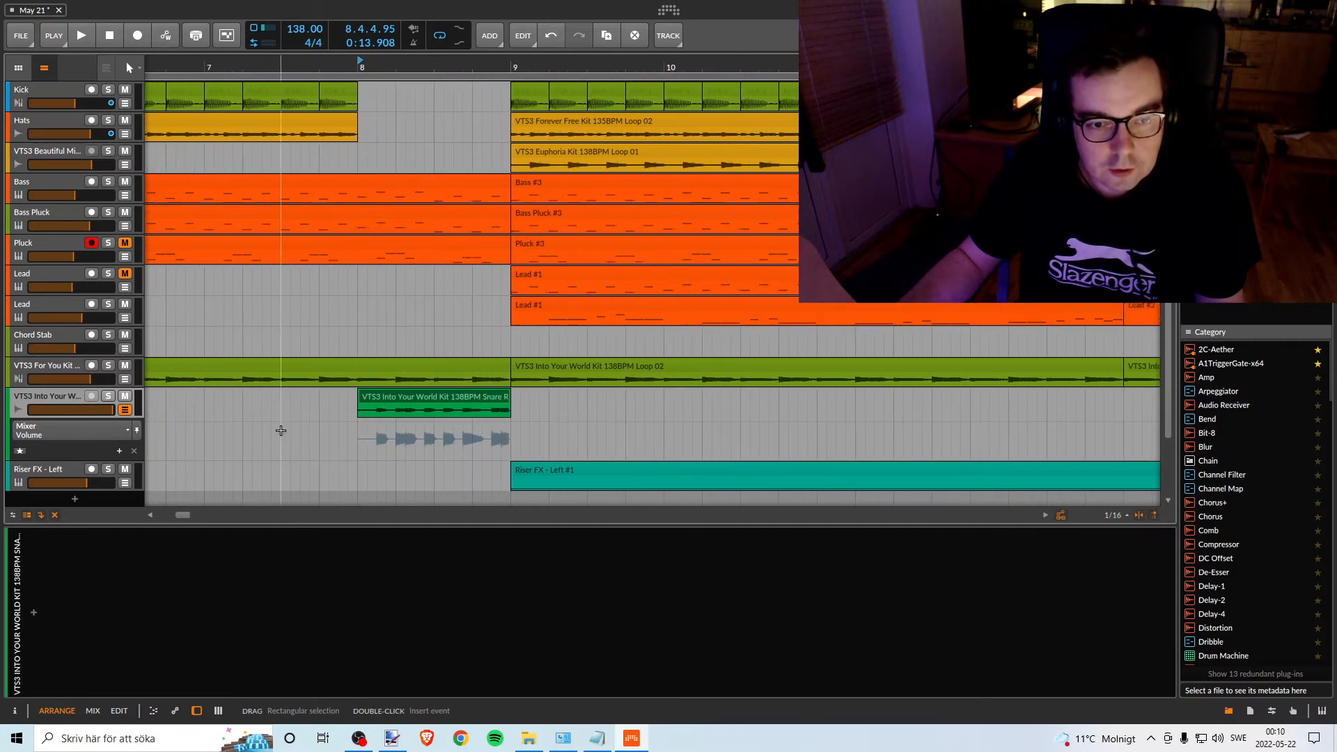
double_click(352, 396)
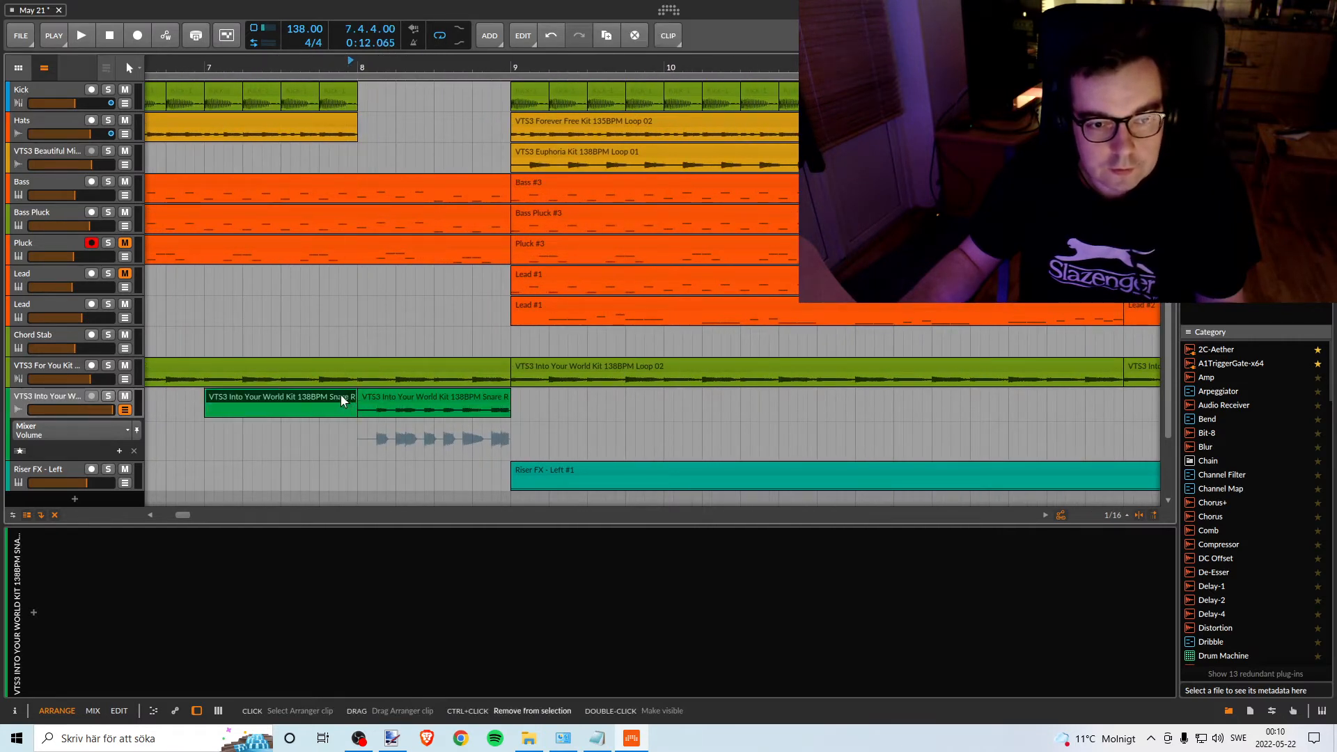
key(ctrl+z)
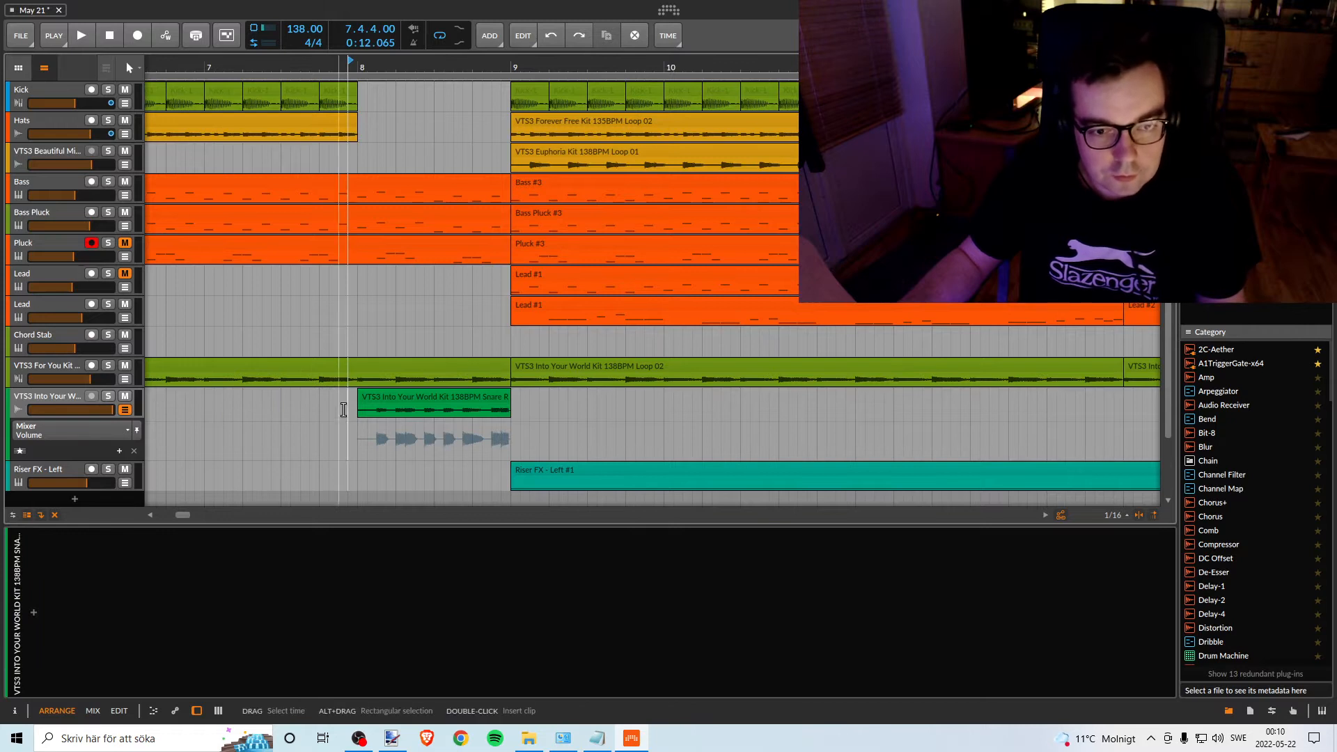
click(69, 397)
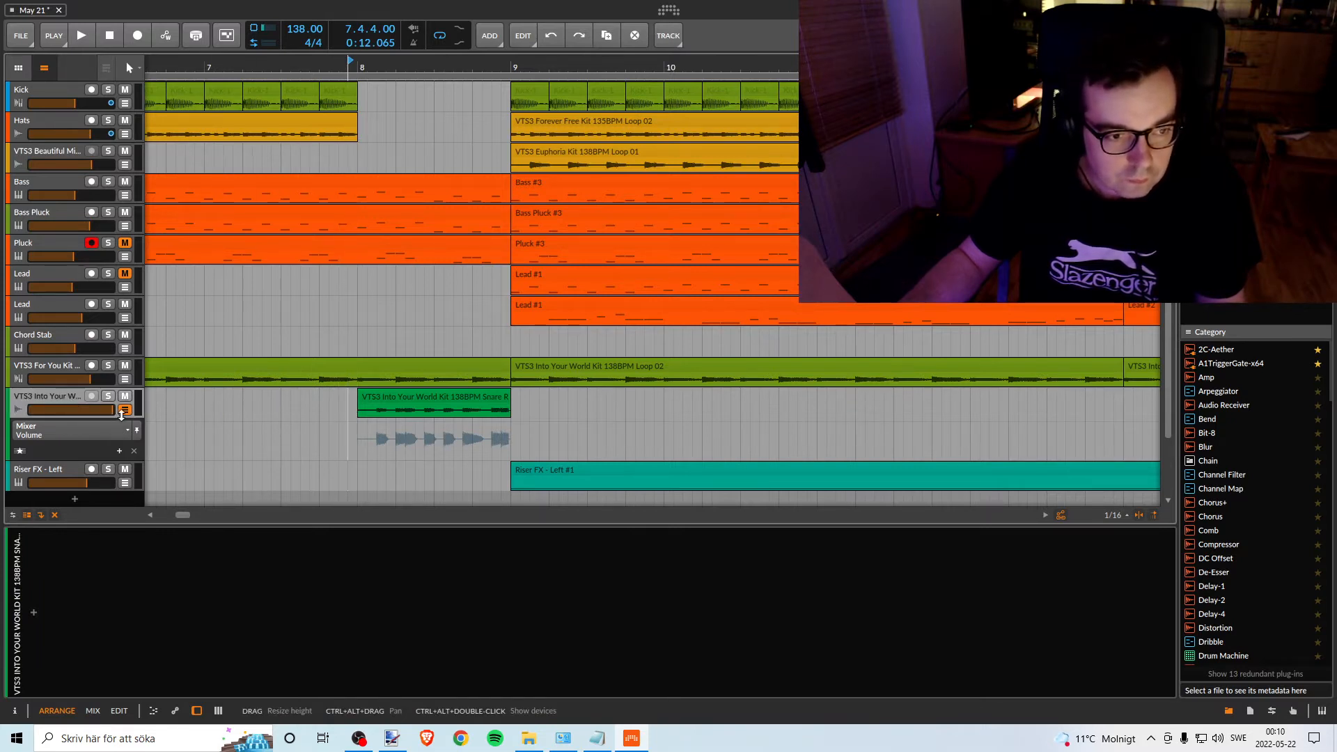
click(127, 411)
click(128, 411)
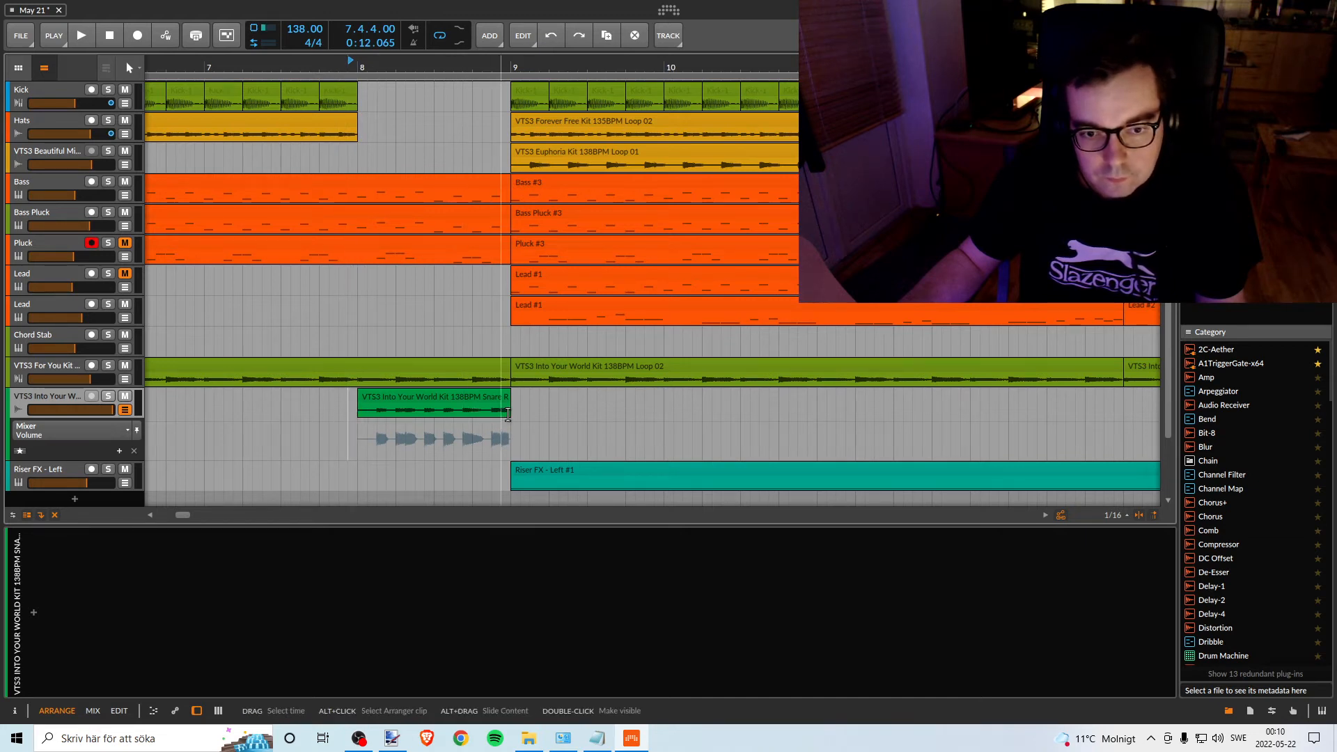
Automate the snare track's volume to jump from -Inf dB to +5.5 dB at bar 8 and drop to -Inf dB at bar 9.
double_click(331, 419)
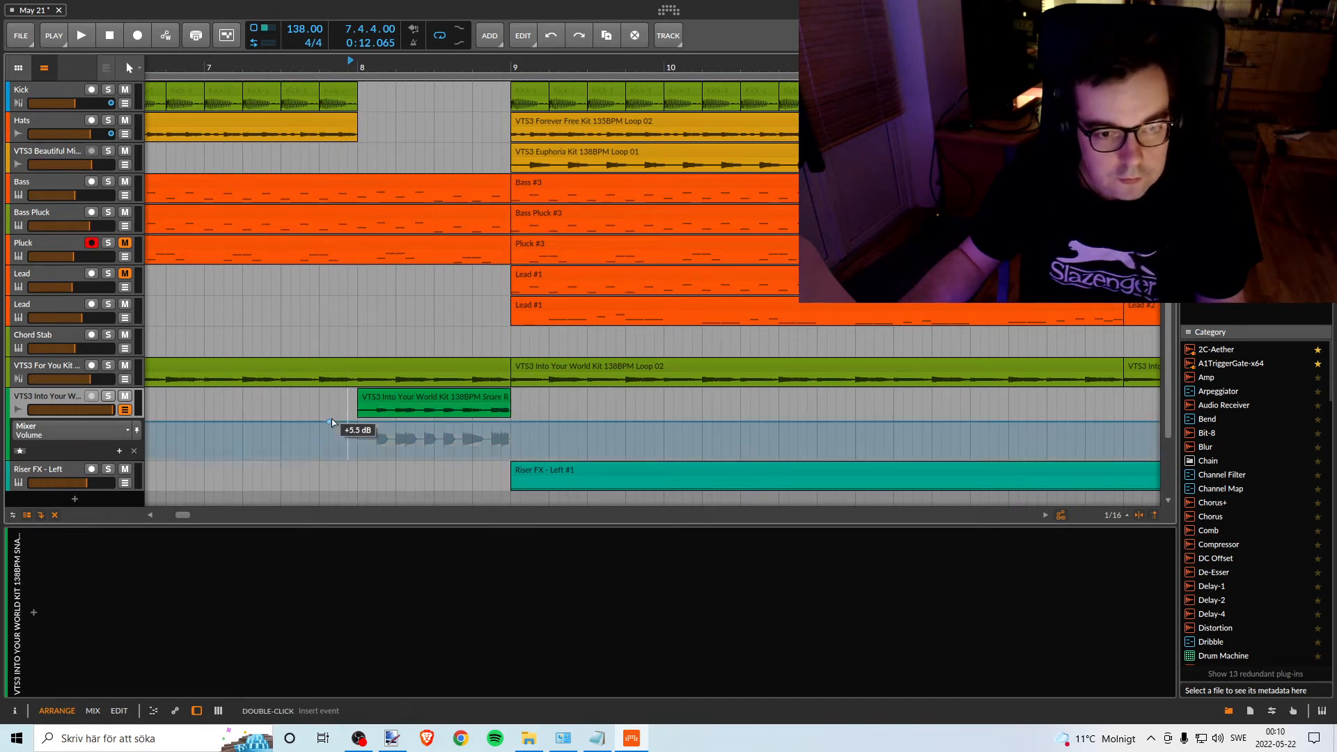
double_click(359, 425)
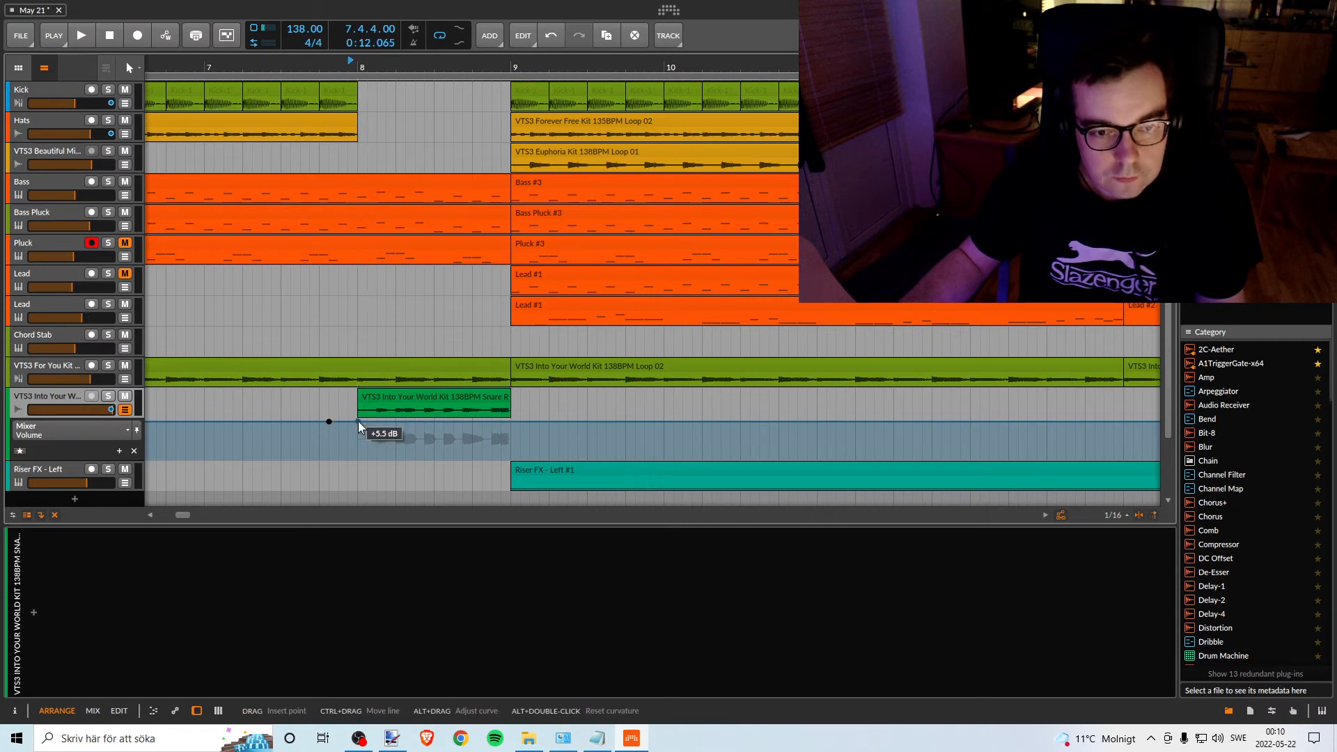
drag(327, 420, 357, 458)
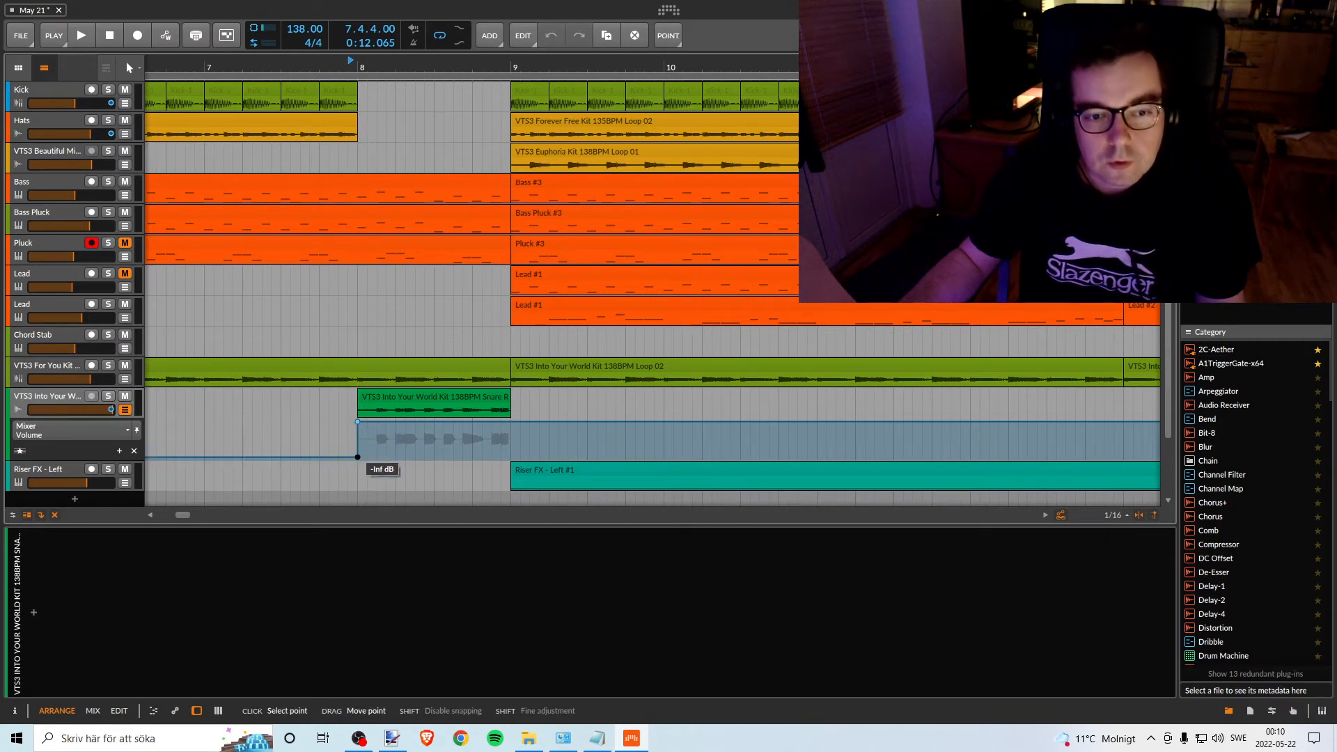
click(515, 425)
click(513, 422)
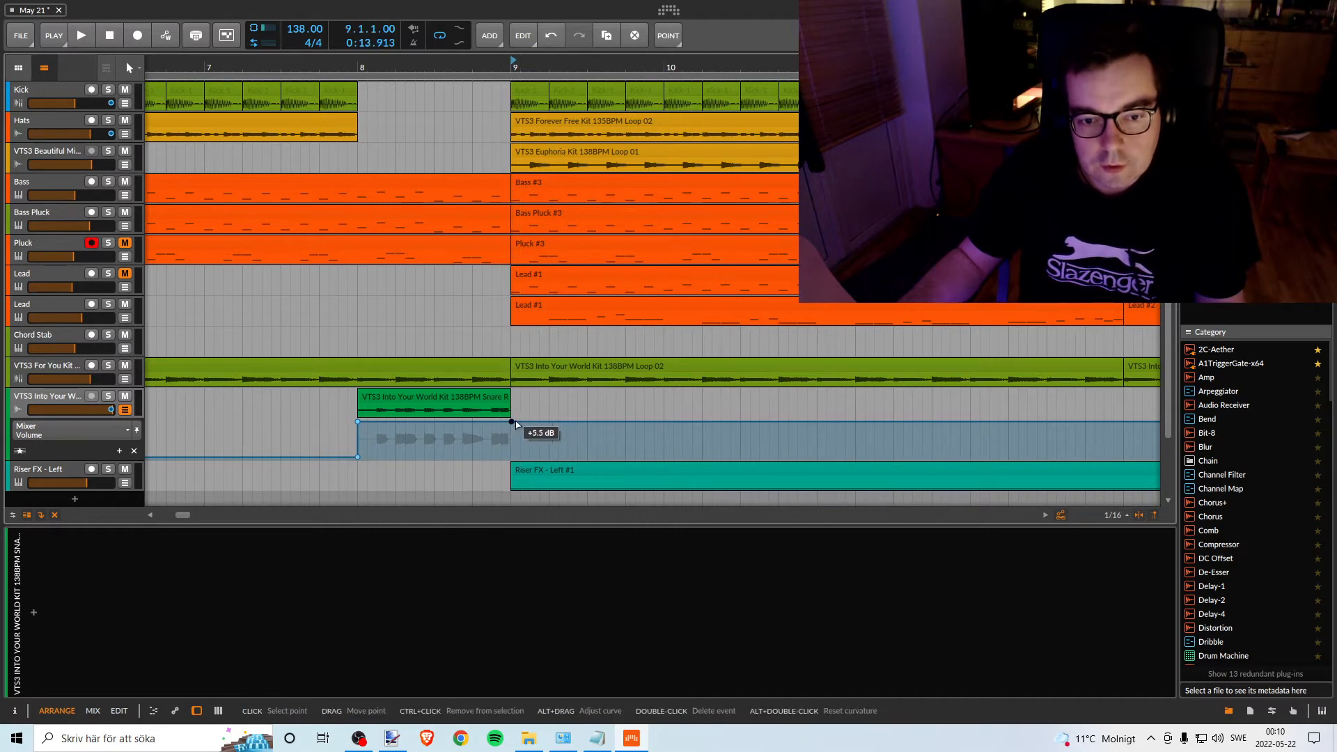
drag(518, 420, 515, 458)
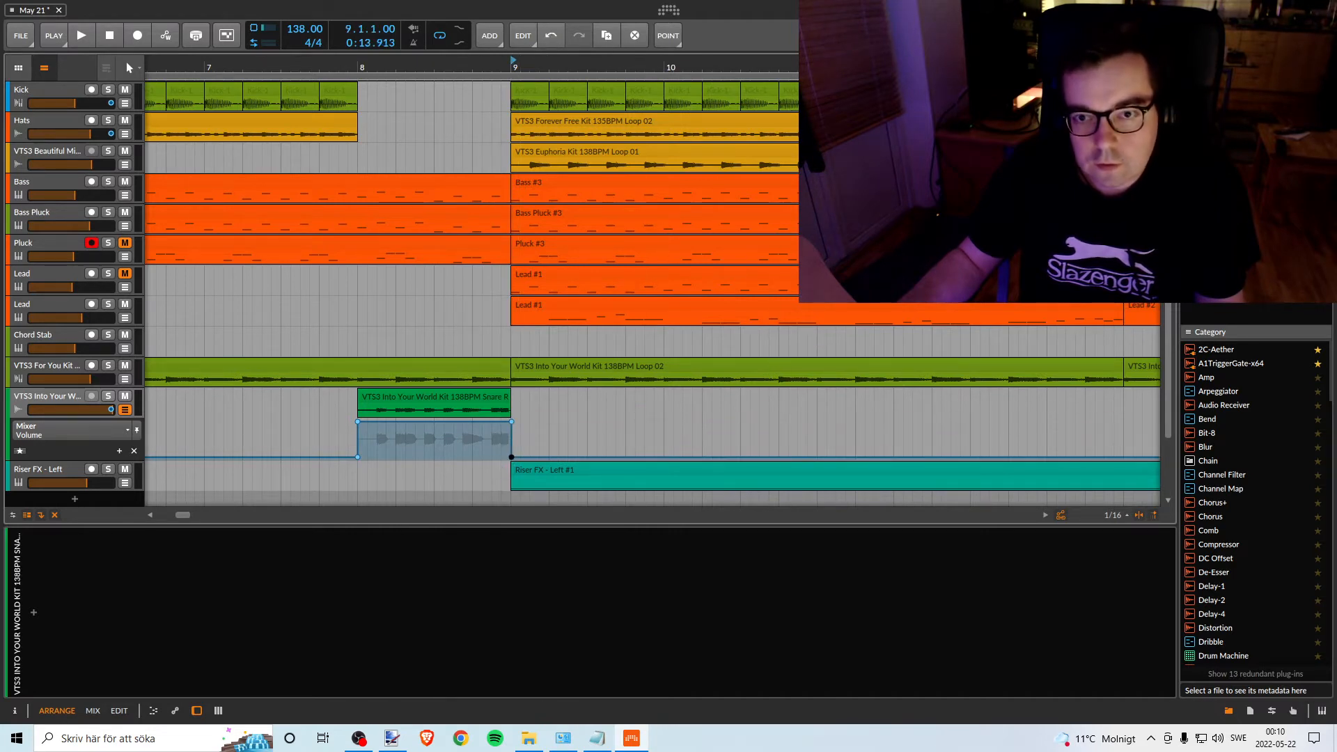
Automate the snare track's volume to rise at the start of the bar 16 clip and drop to -Inf dB at bar 17.
drag(884, 68, 474, 59)
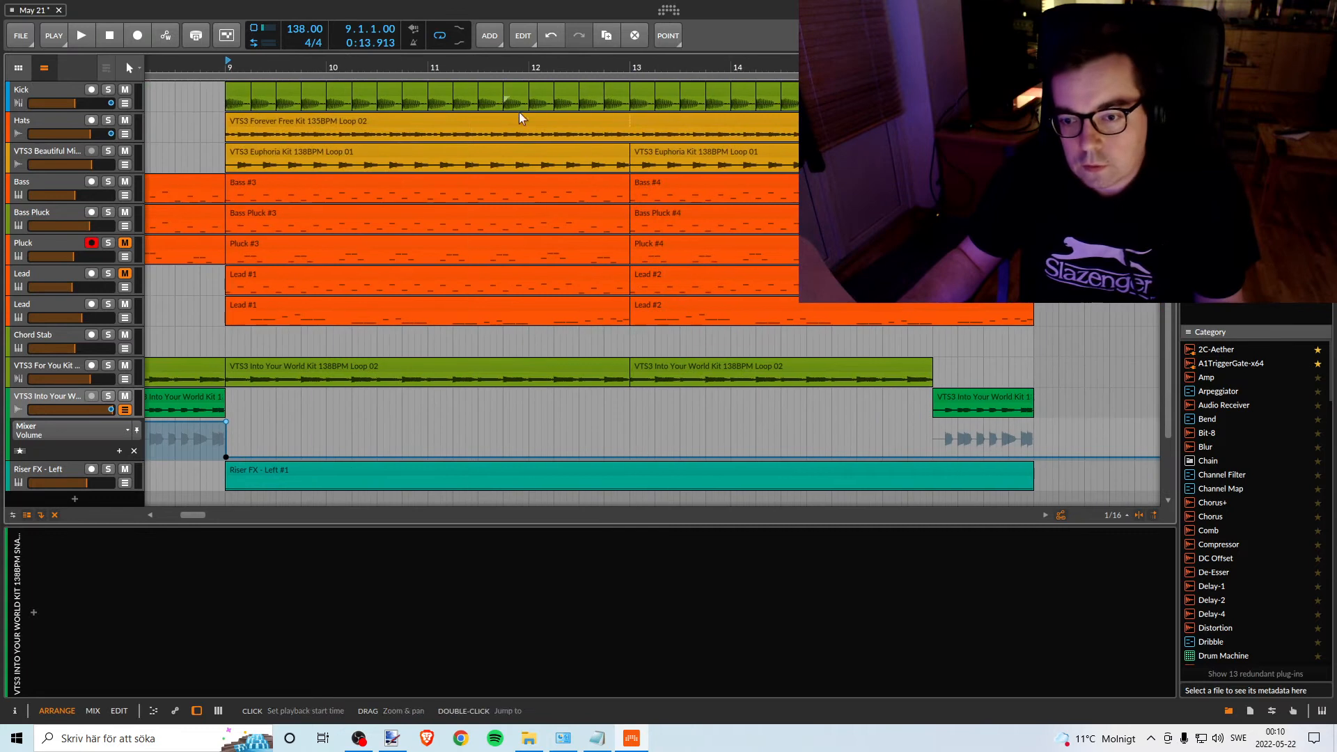
click(933, 455)
mouse_move(940, 434)
mouse_down()
mouse_move(1028, 449)
mouse_move(932, 431)
mouse_up()
click(1046, 449)
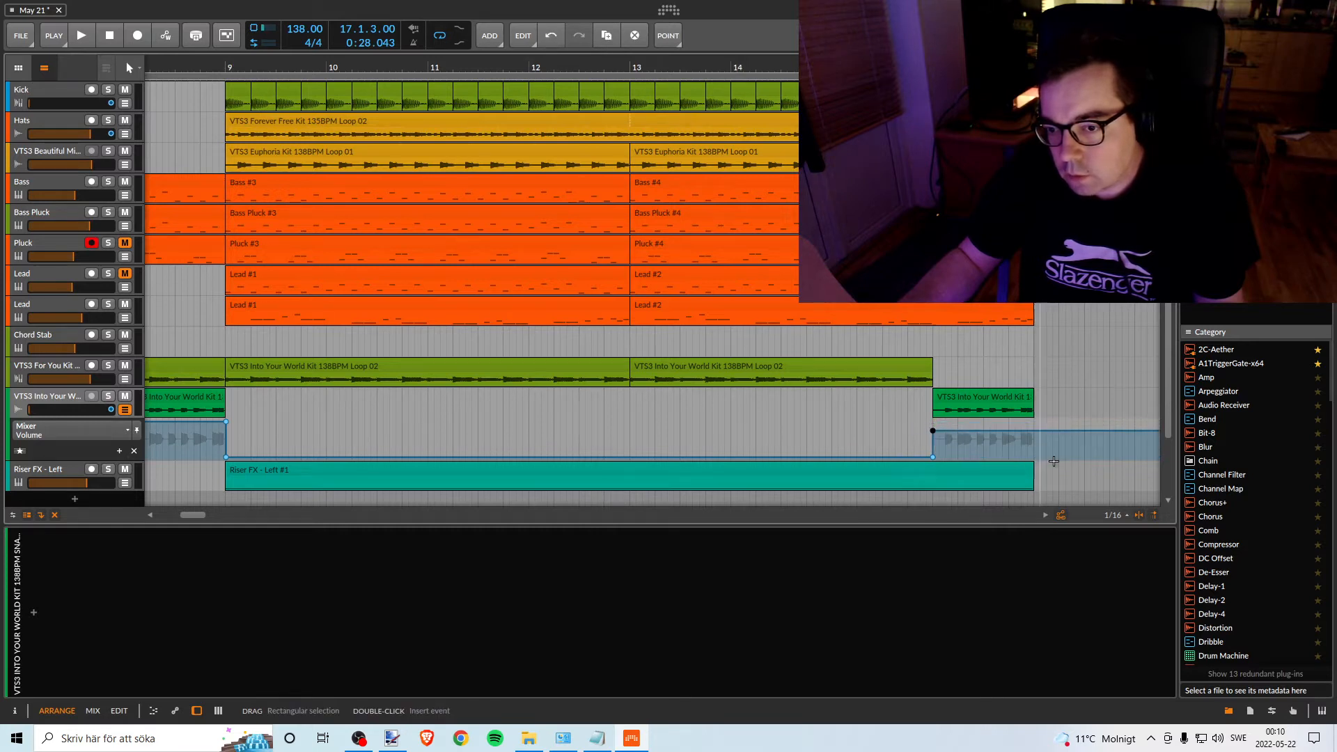
drag(1041, 433, 1035, 457)
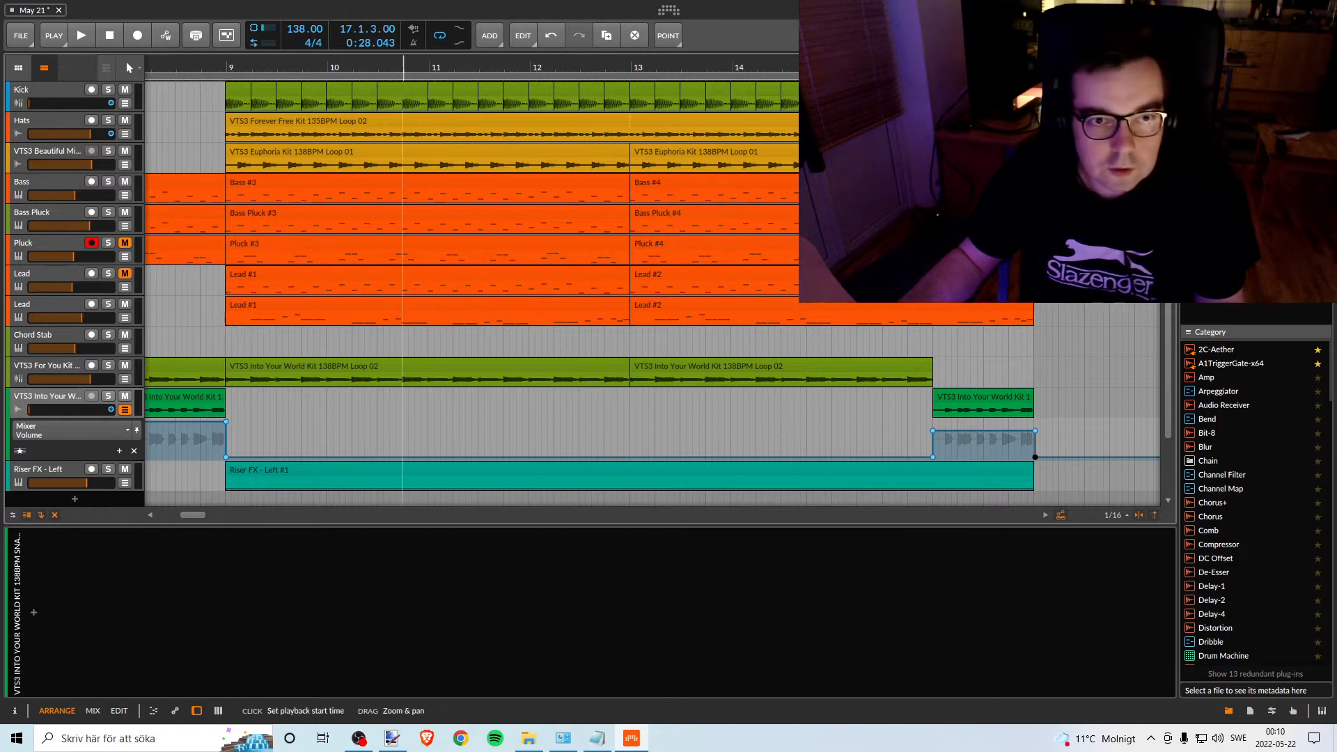
Try a lower volume automation level of +2.7 dB over the bar 8 snare clip and audition it with the other tracks.
drag(403, 68, 842, 70)
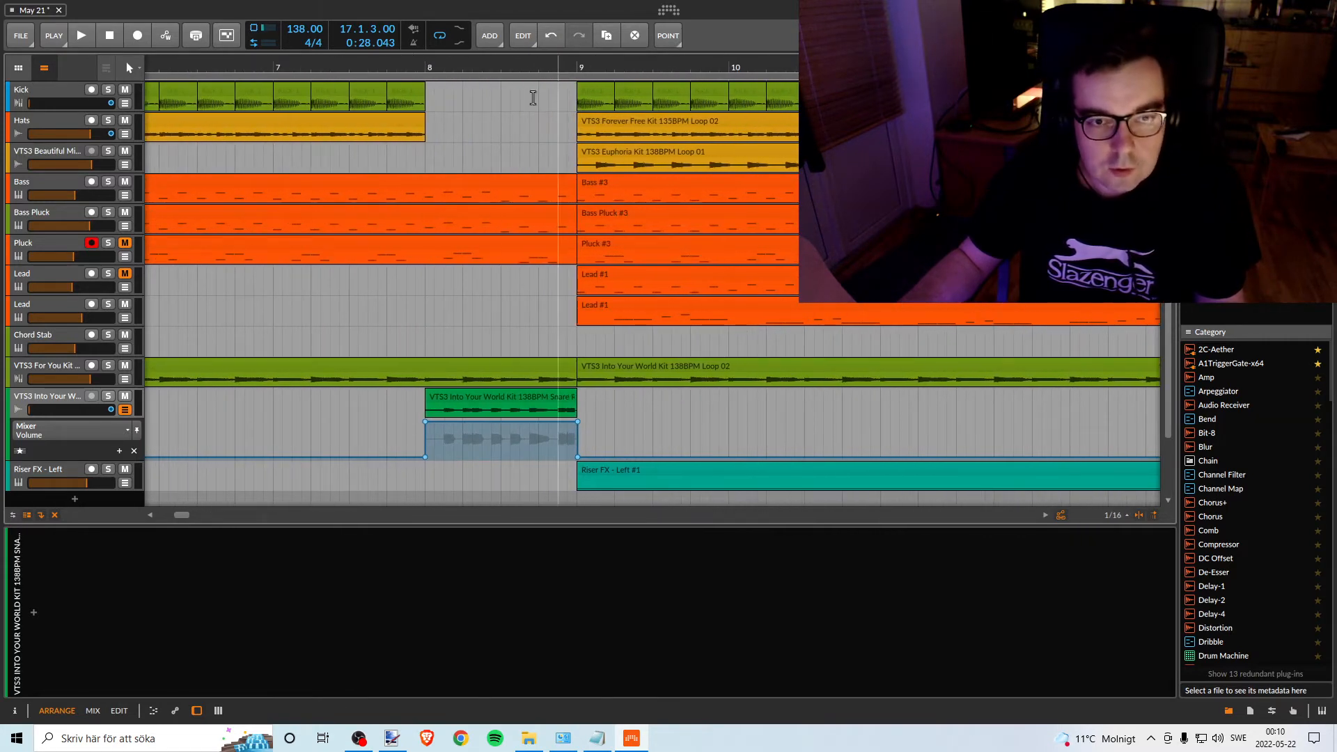
drag(398, 412, 663, 446)
click(406, 418)
drag(426, 422, 426, 426)
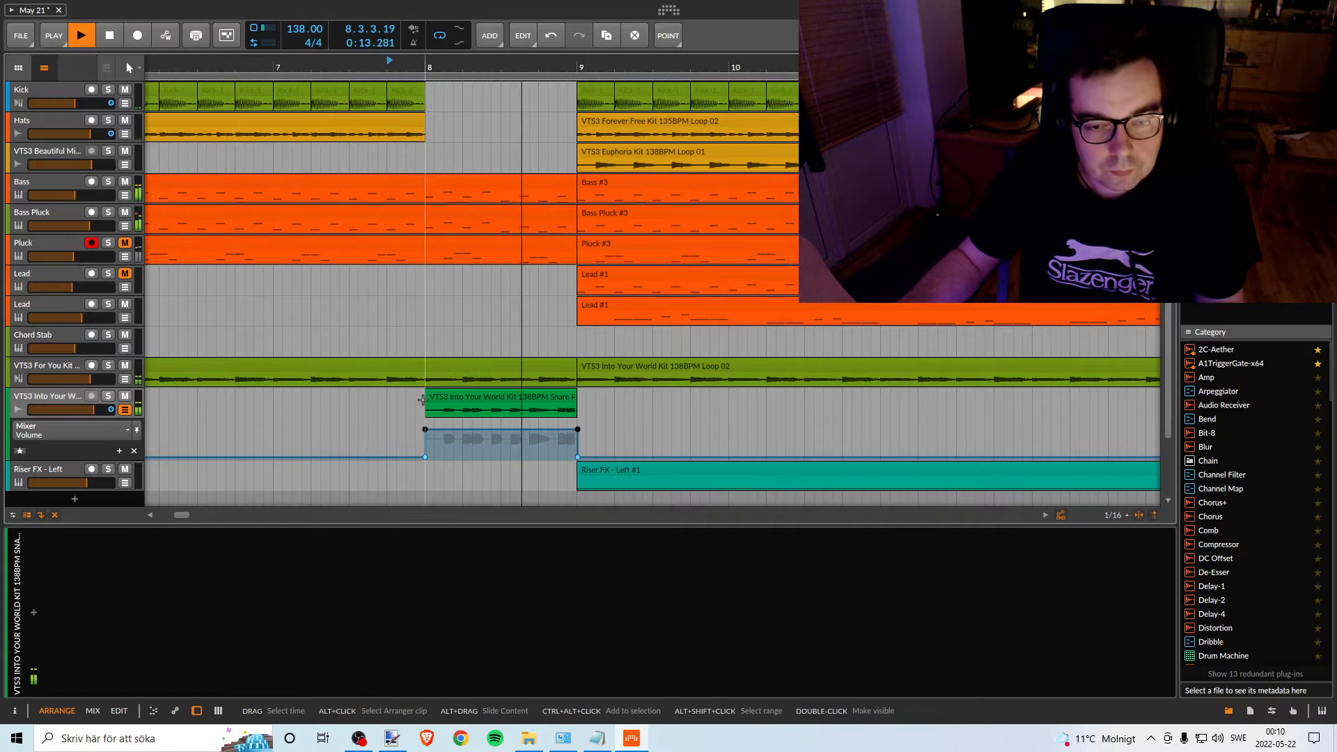
key(space)
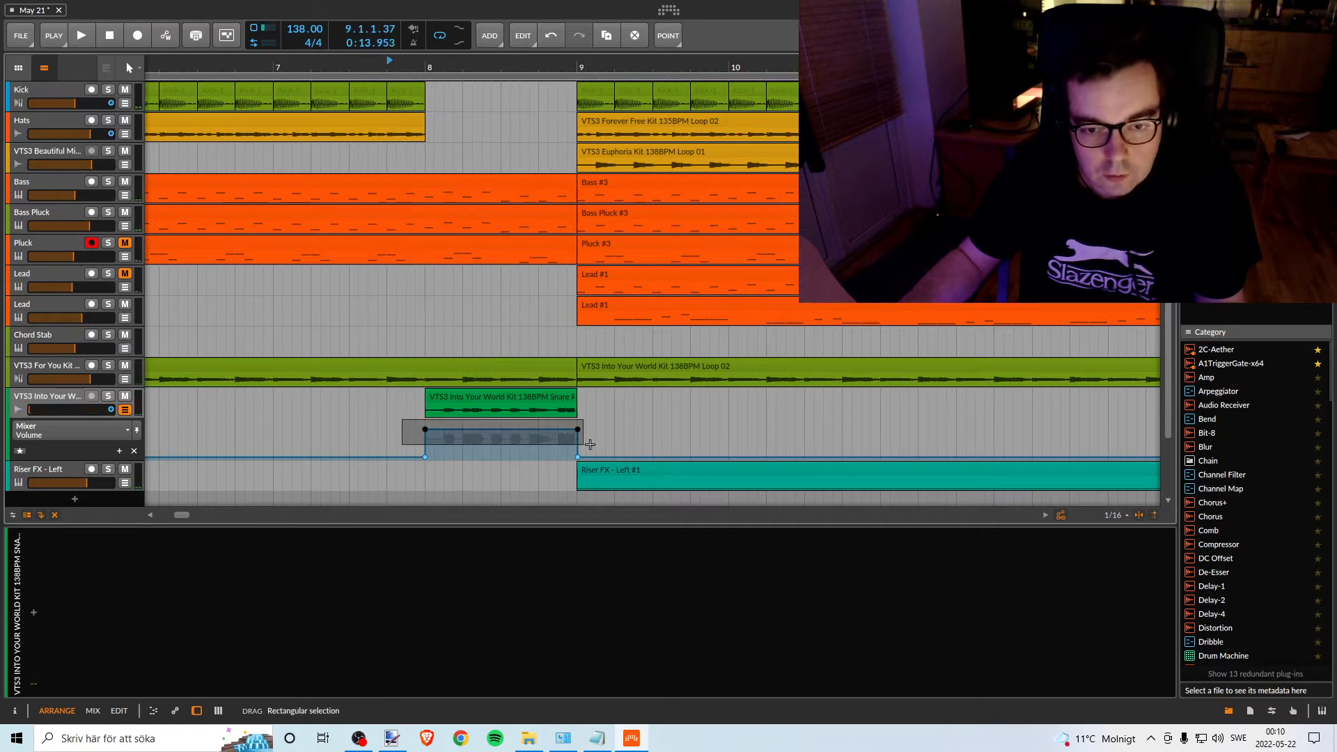
drag(427, 430, 426, 430)
key(space)
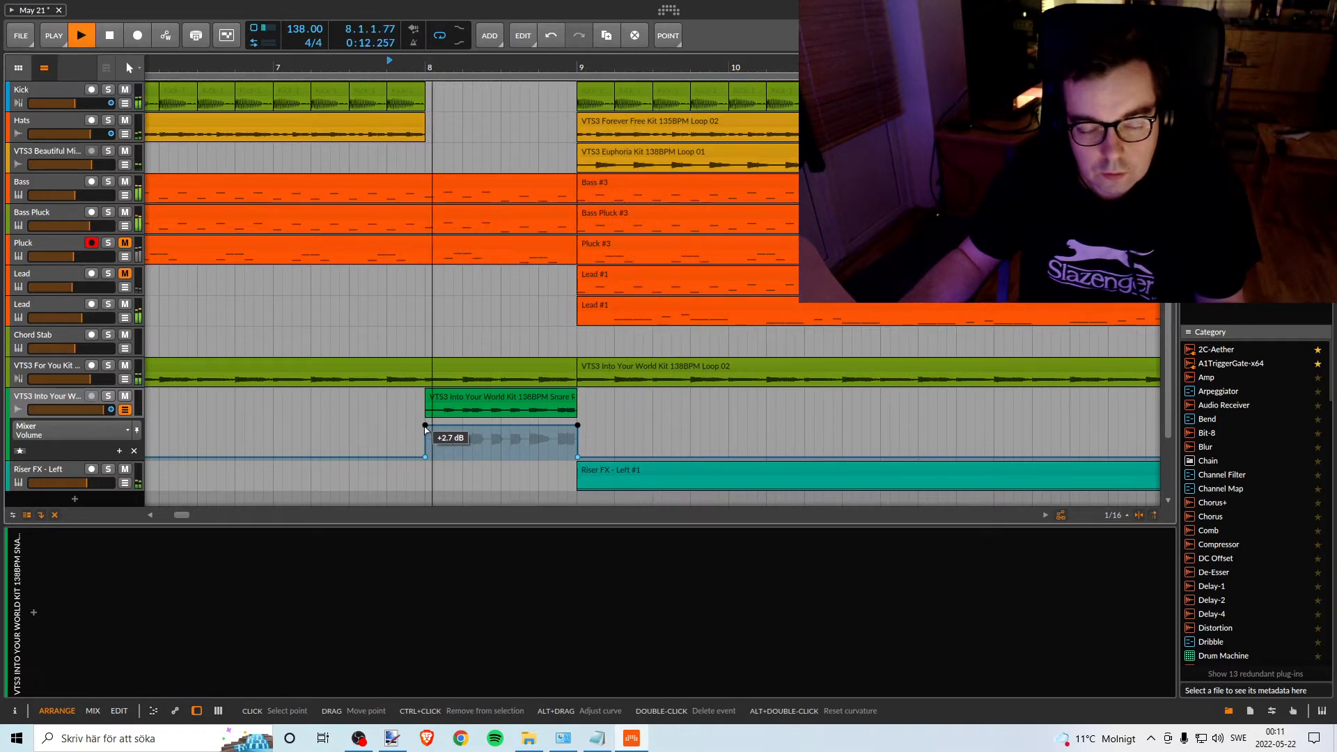
key(space)
Raise the volume automation over the bar 8 snare clip to +5.0 dB and audition the fill twice.
drag(426, 431, 427, 425)
key(space)
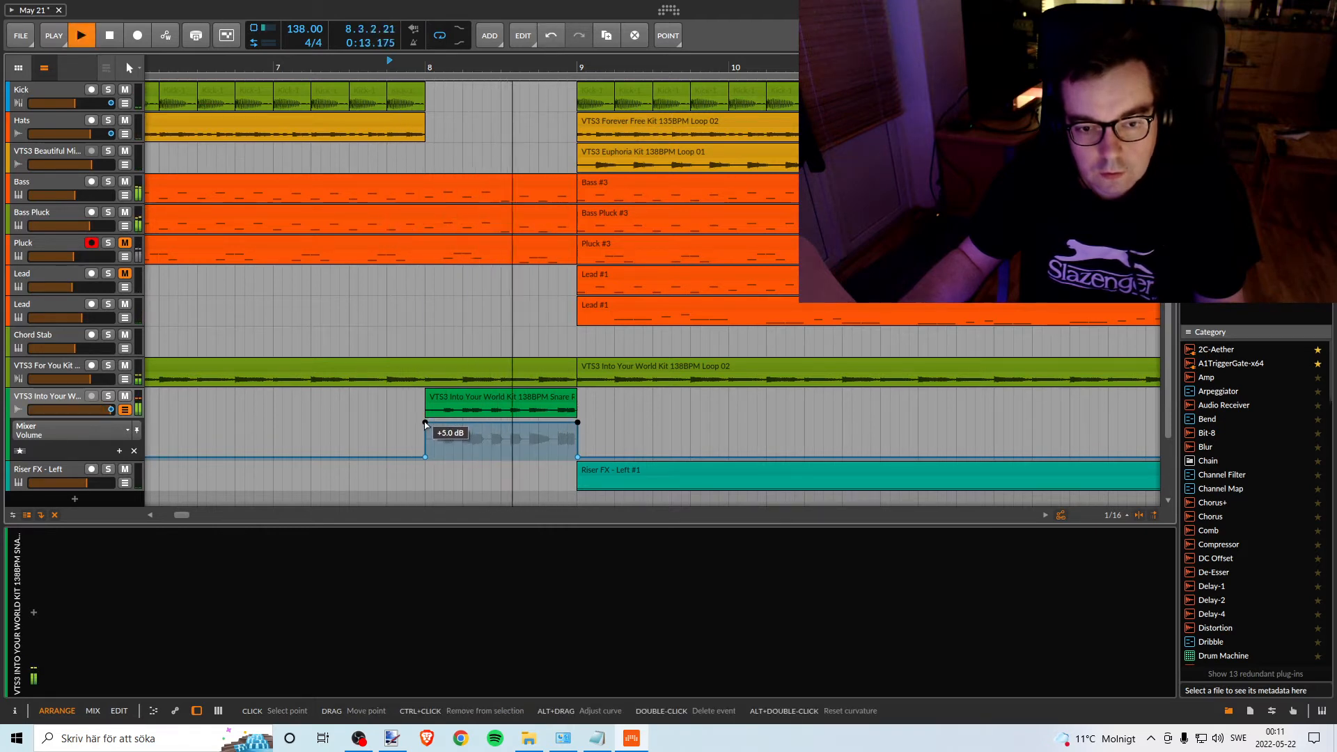
key(space)
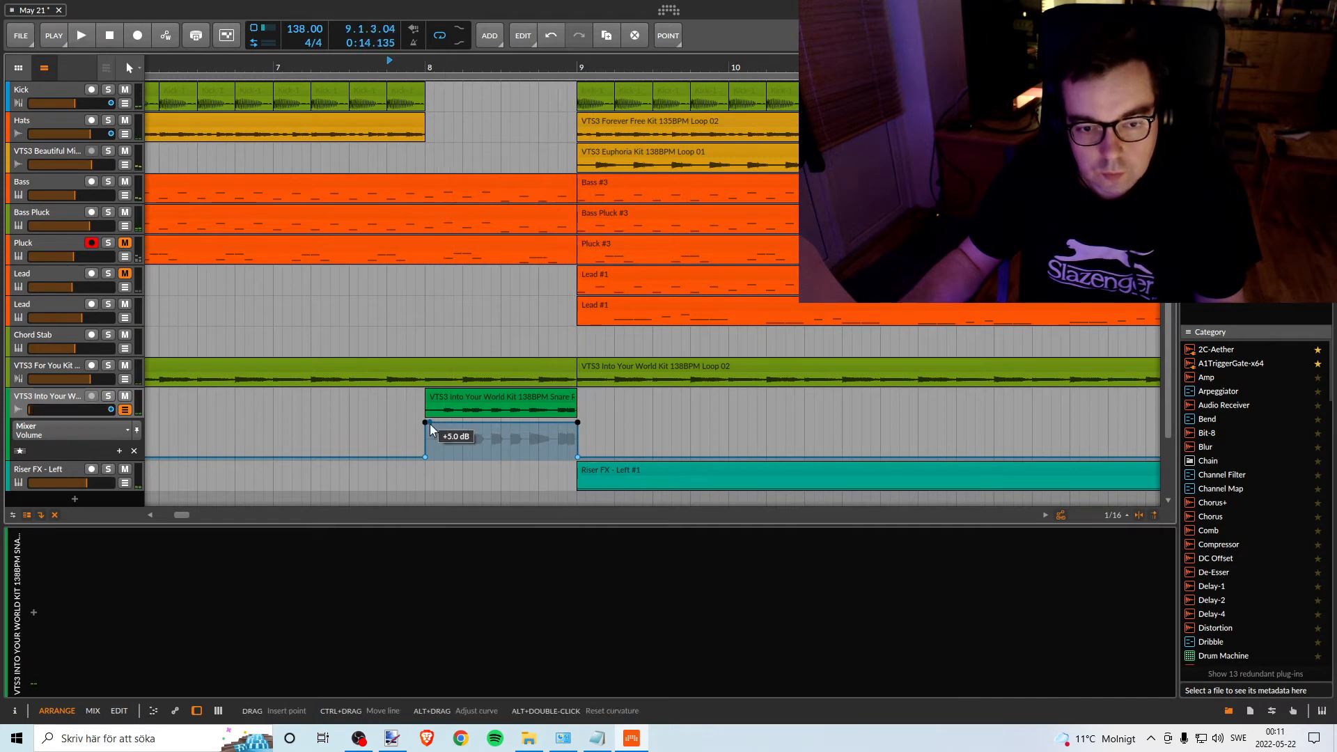
key(space)
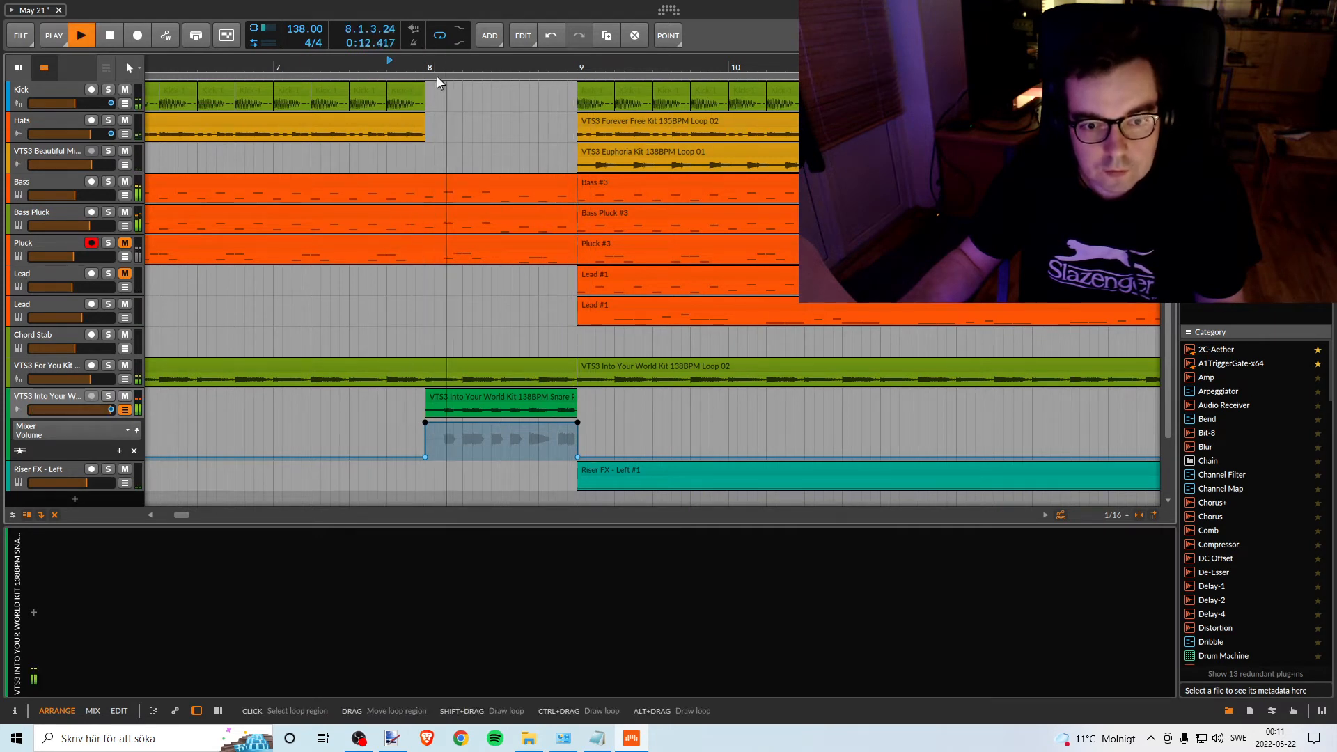
key(space)
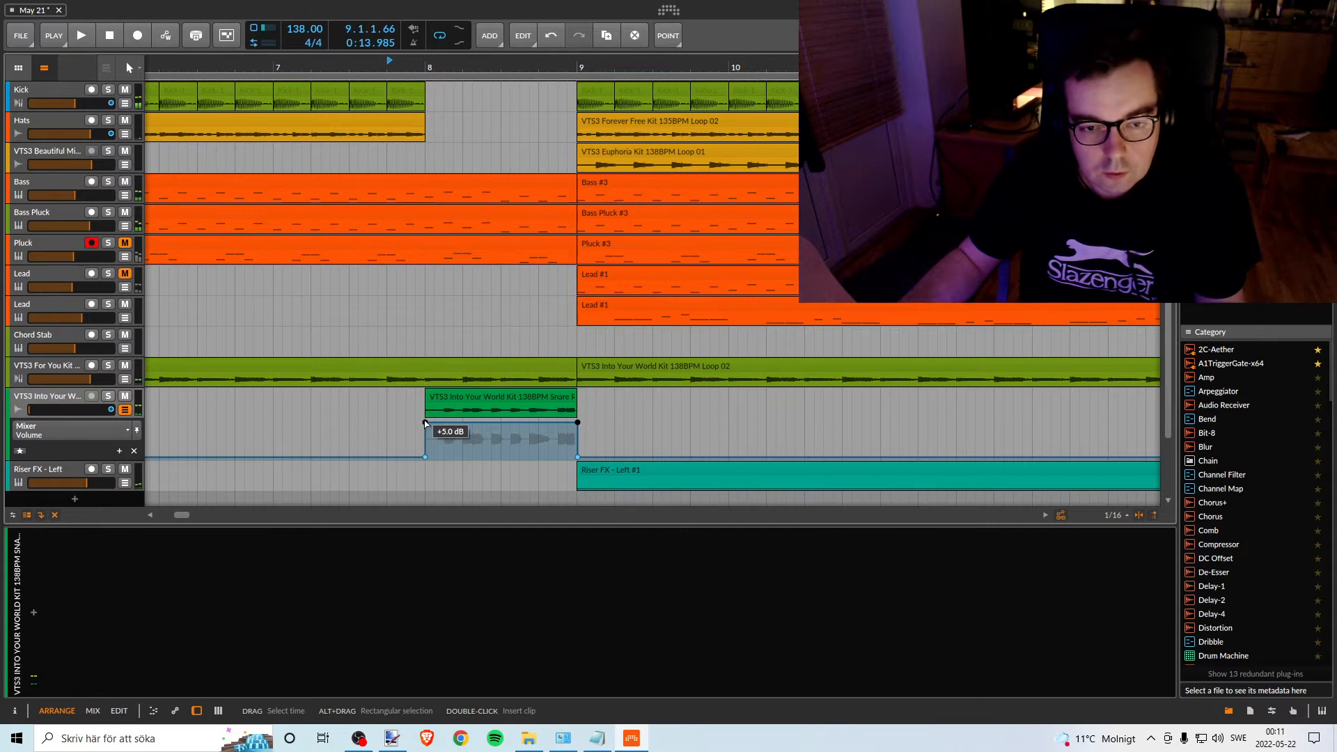
Try the bar 8 snare clip's volume automation at +6.0 dB and replay the fill.
drag(427, 423, 426, 421)
key(space)
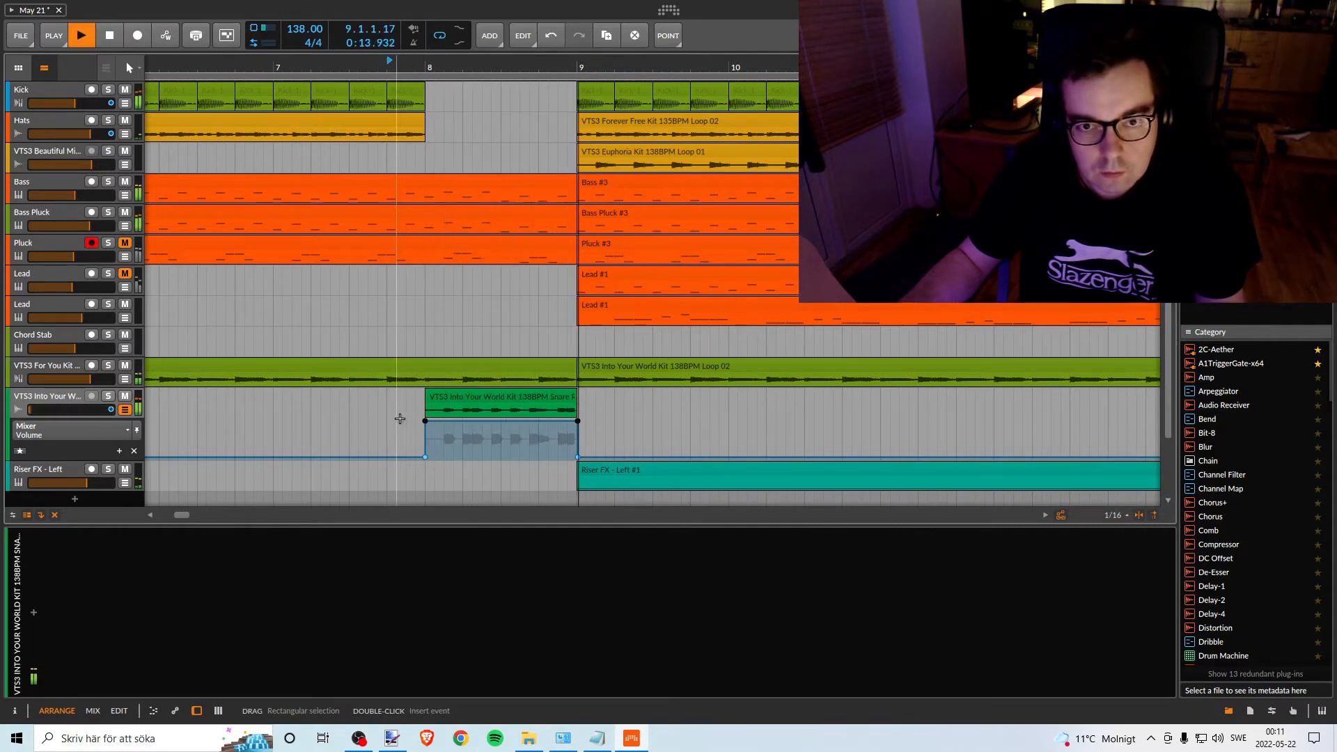
key(space)
key(space)
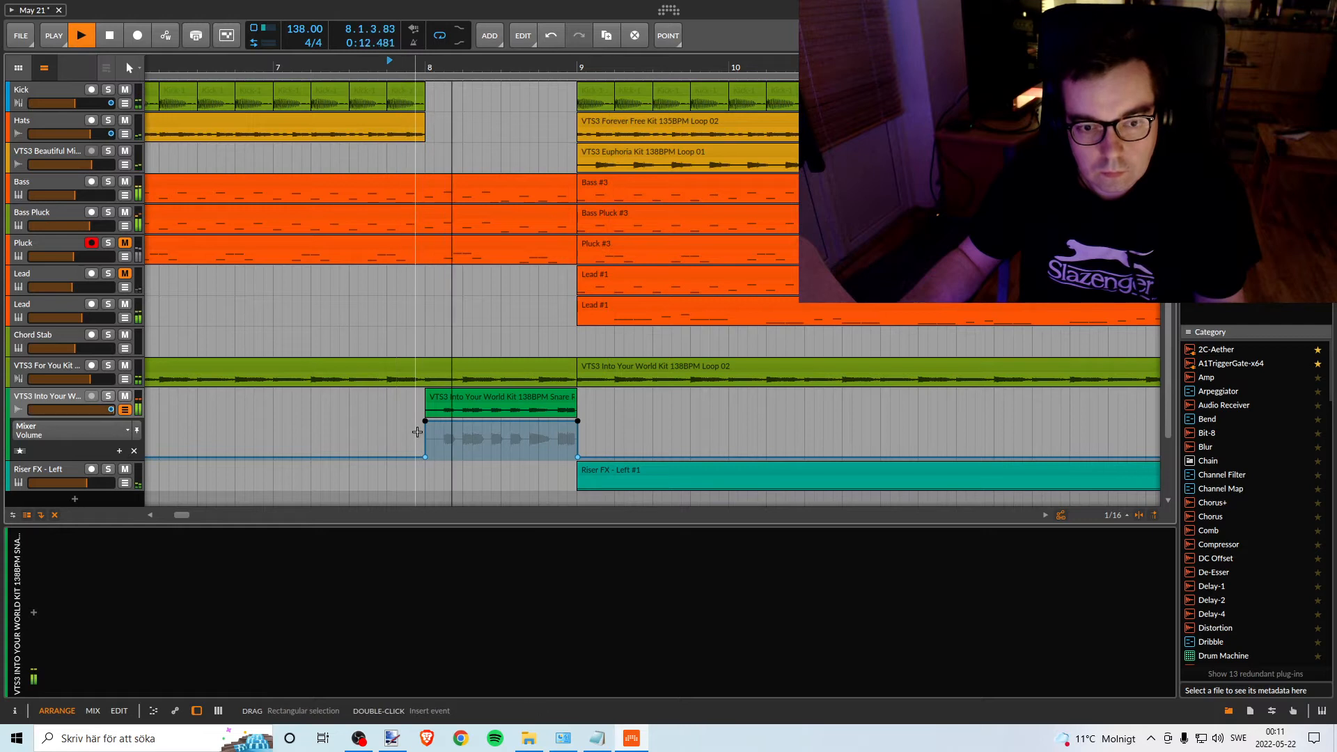
key(space)
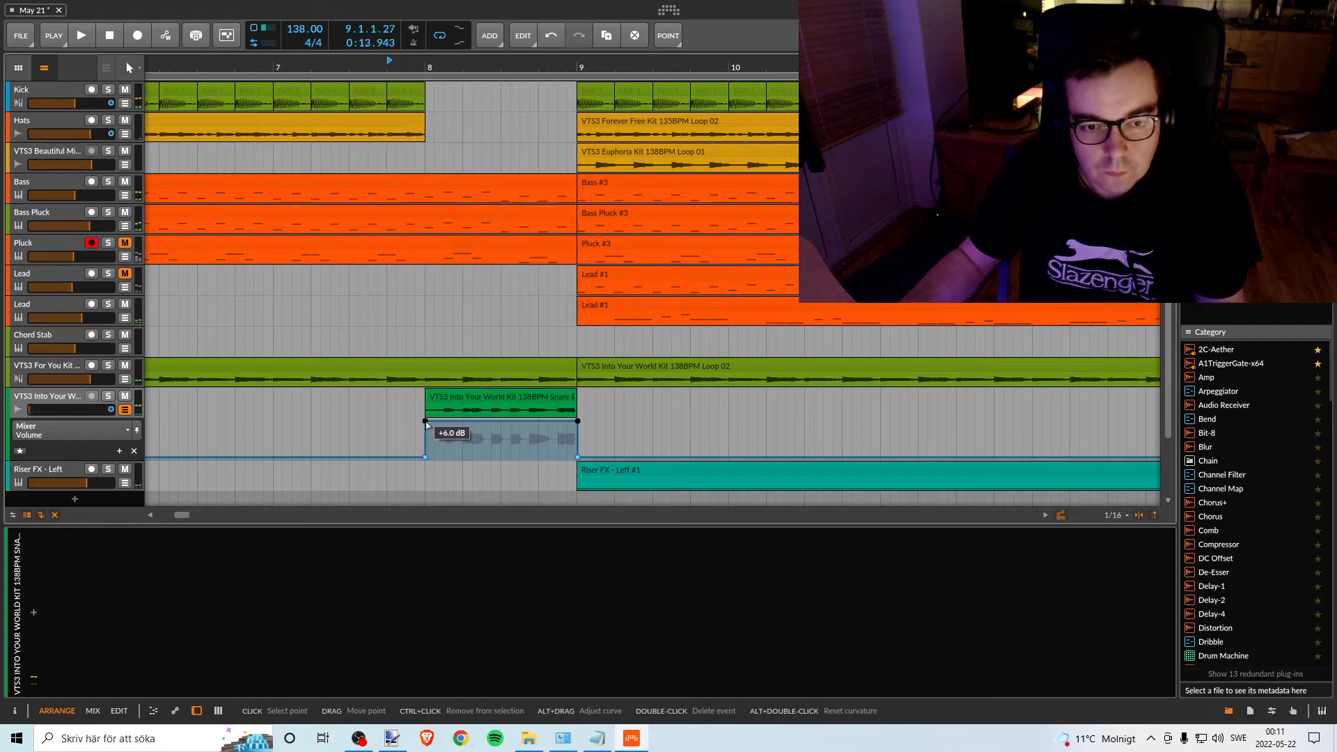
Set the volume automation over the bar 8 snare clip to about +5 dB and play the transition into bar 9.
drag(426, 422, 425, 422)
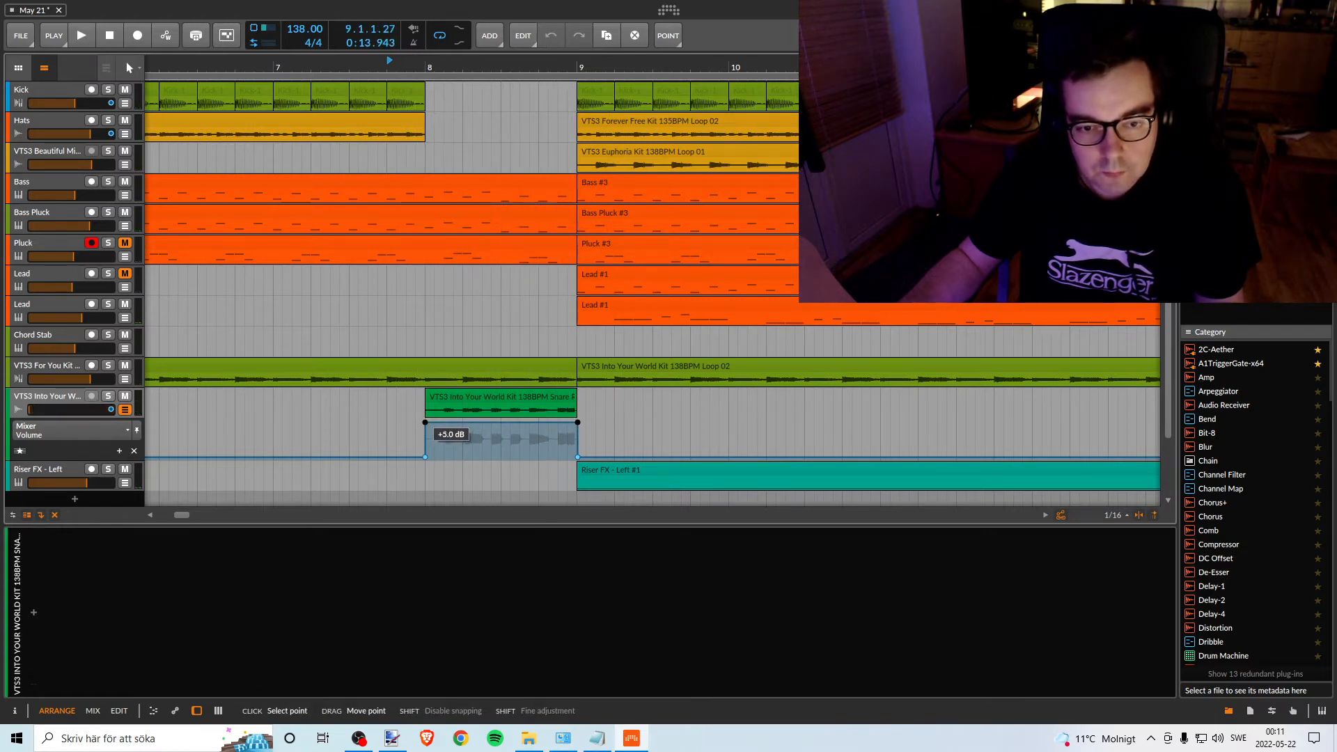
drag(425, 422, 425, 422)
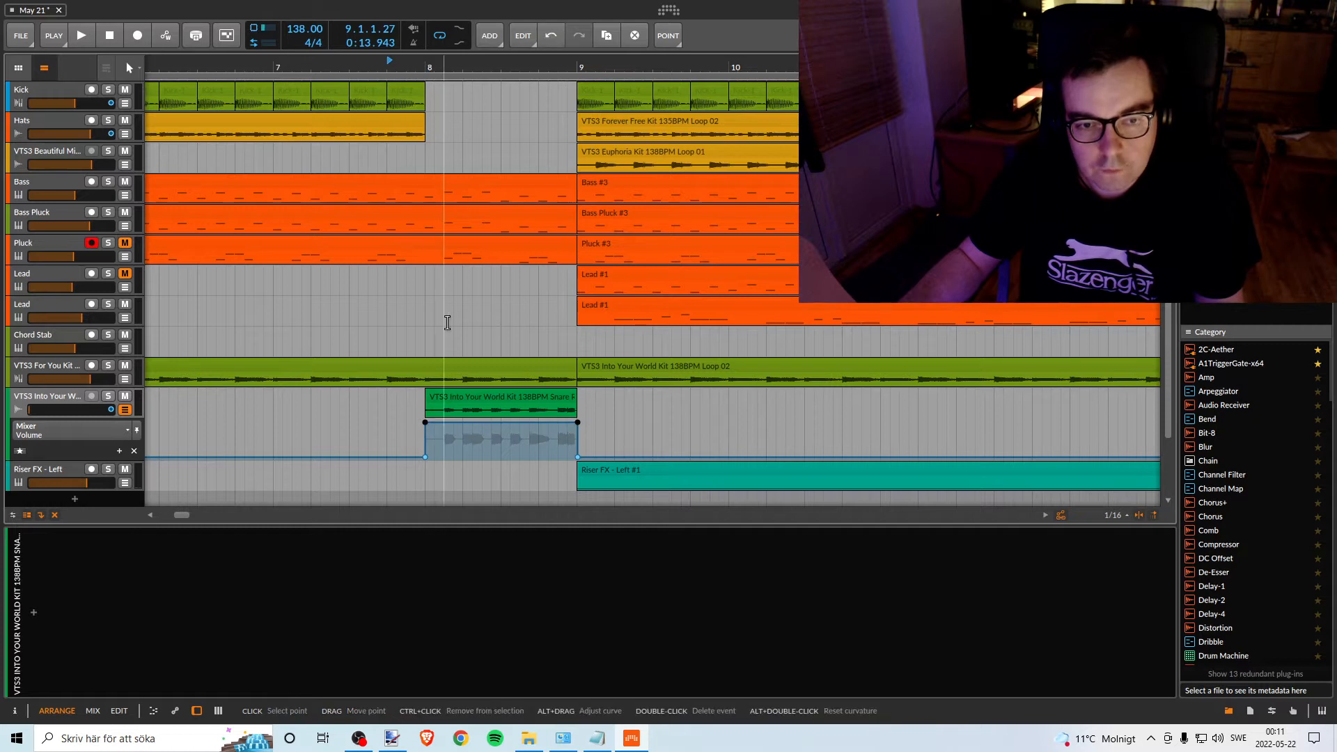
key(space)
drag(423, 63, 310, 59)
key(space)
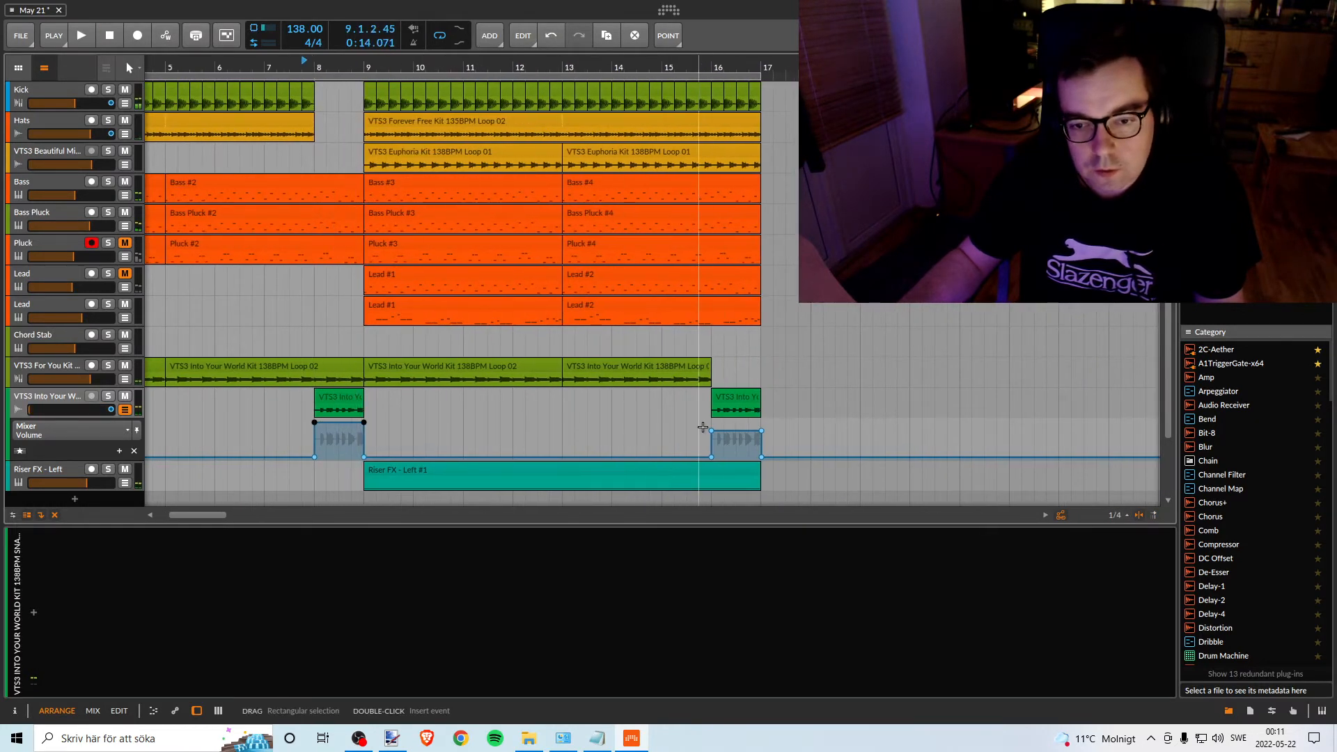
Raise the snare volume automation over the bar 16 clip to about +5 dB, matching the bar 8 clip.
click(731, 437)
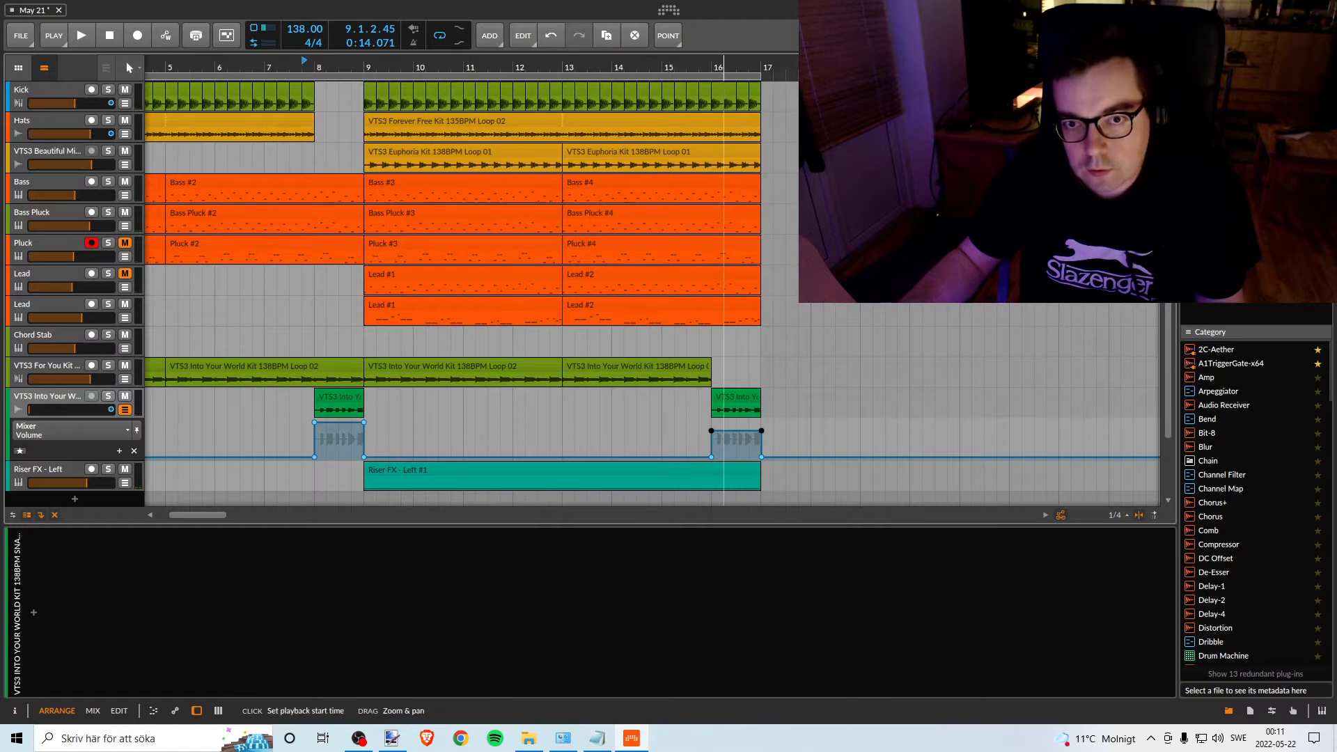
drag(724, 63, 697, 97)
drag(640, 431, 641, 431)
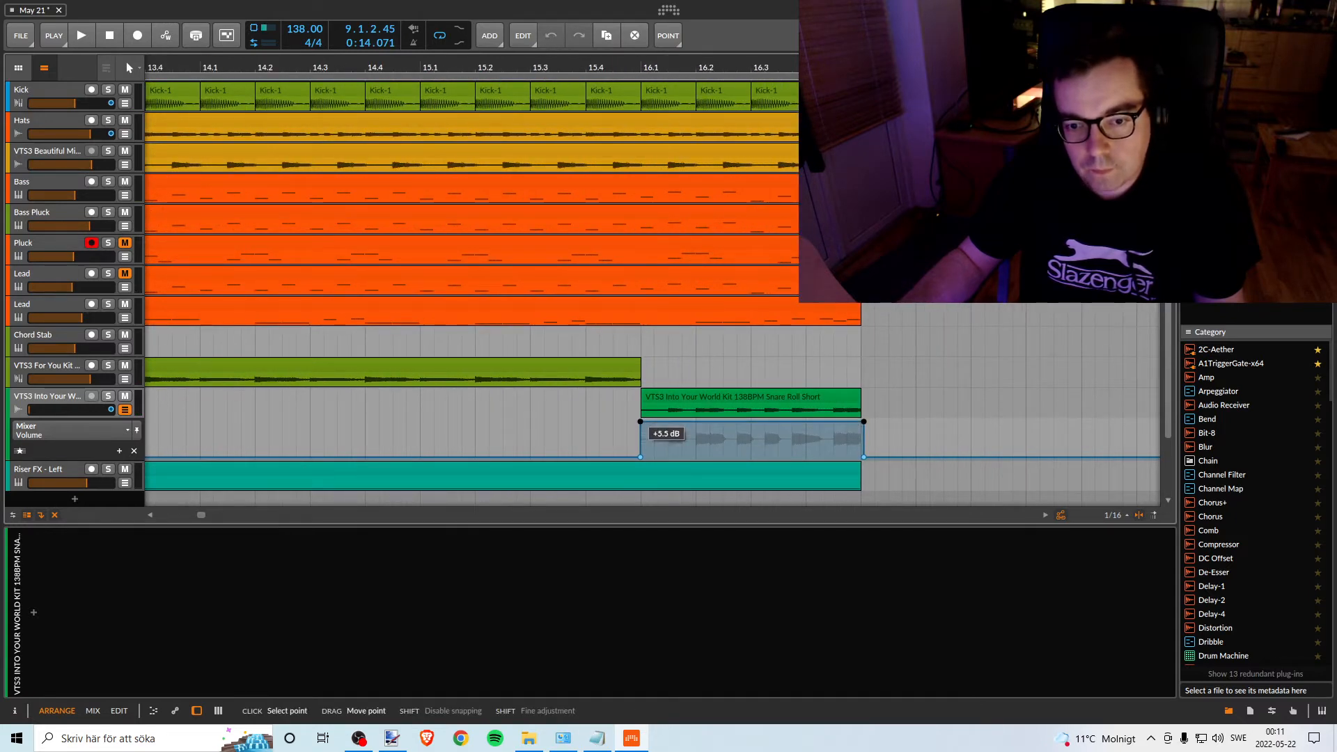
drag(641, 422, 641, 422)
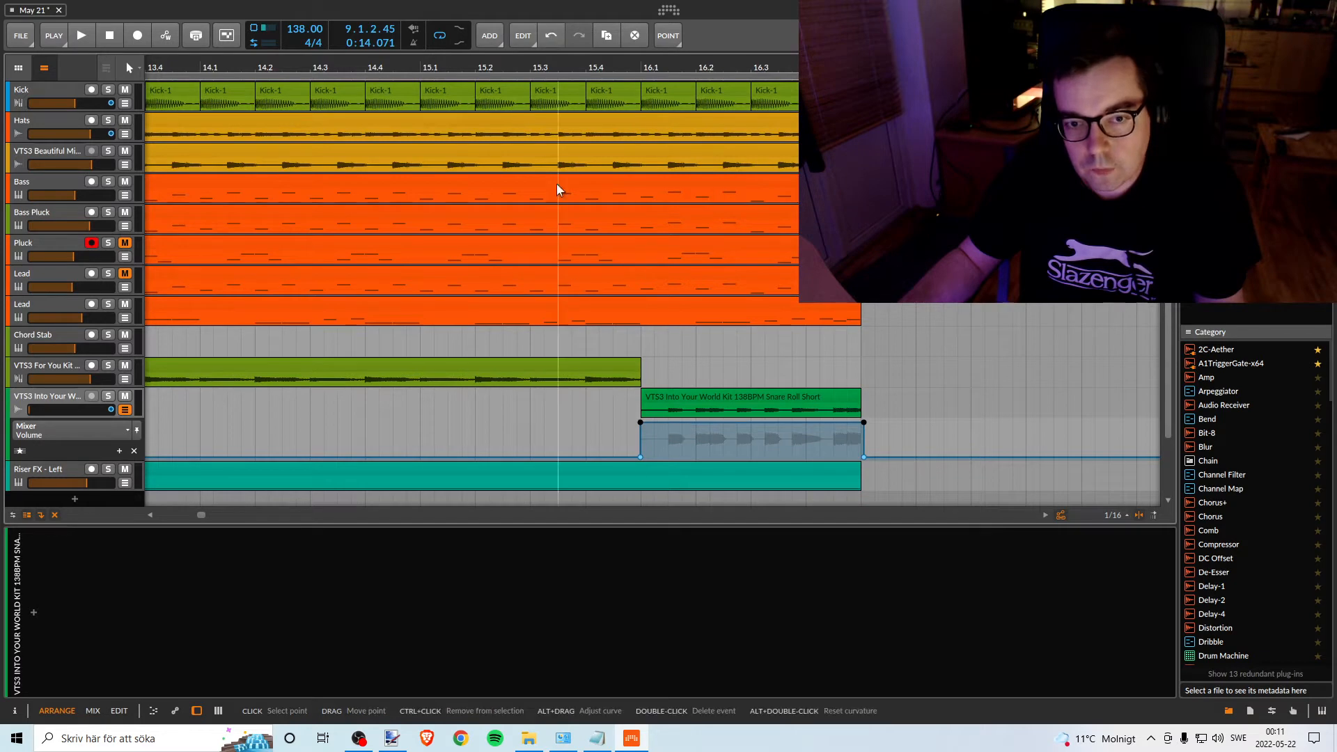
Play the arrangement from just before bar 8 through the snare fill into bar 10.
drag(450, 64, 856, 39)
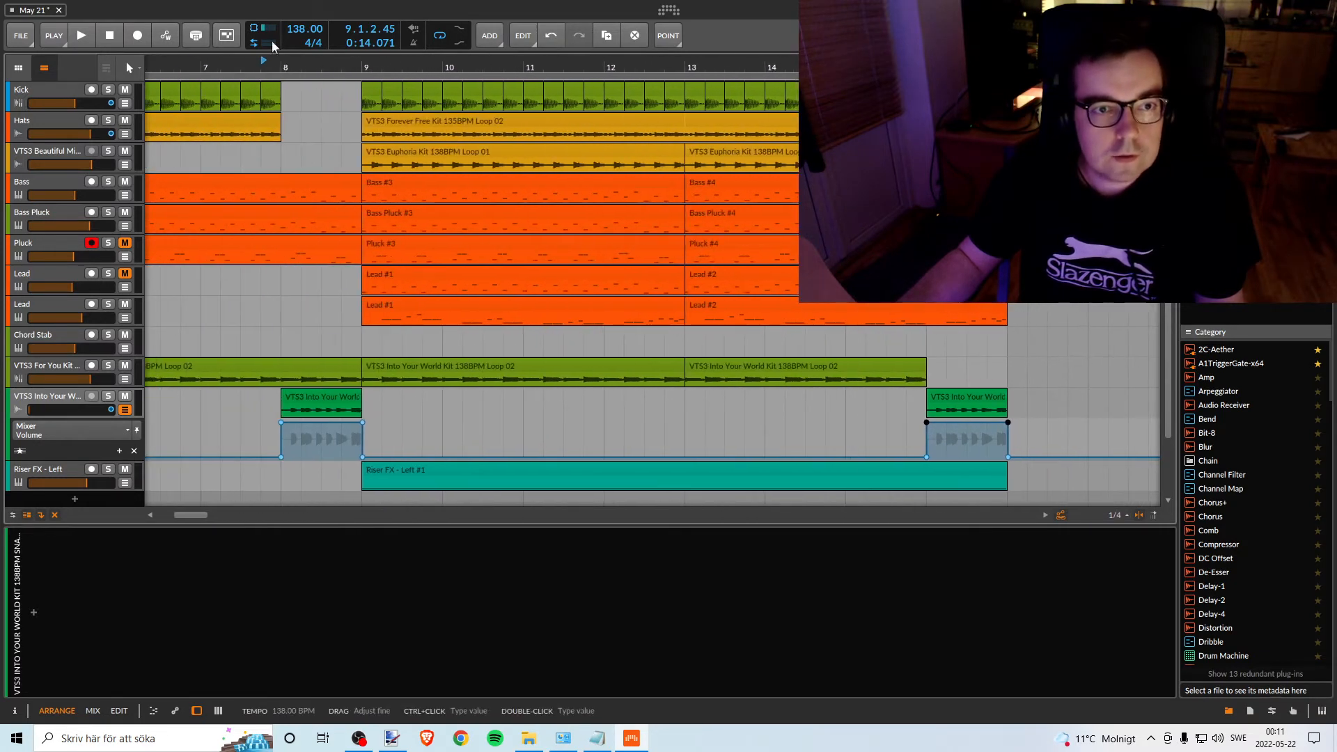
key(space)
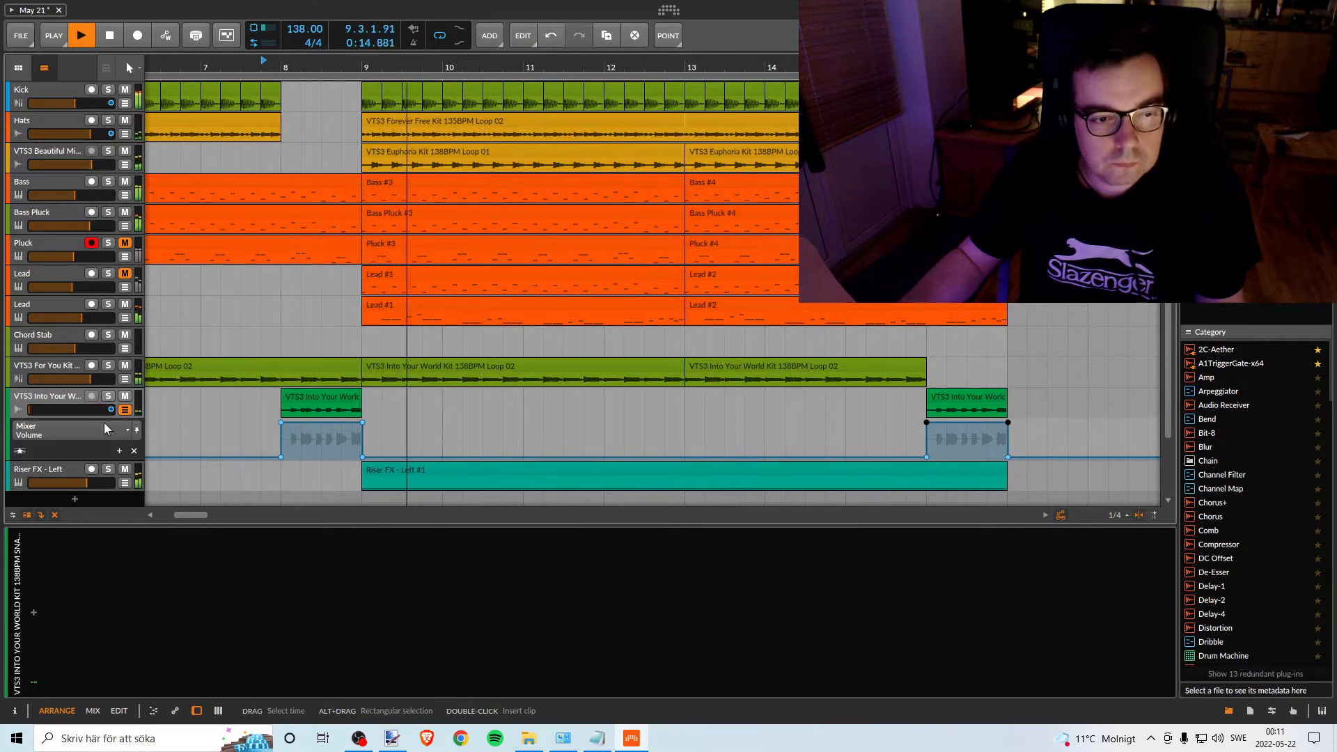
key(space)
Insert Bitwig's Reverb device on the VTS3 Into Your World snare track.
double_click(55, 397)
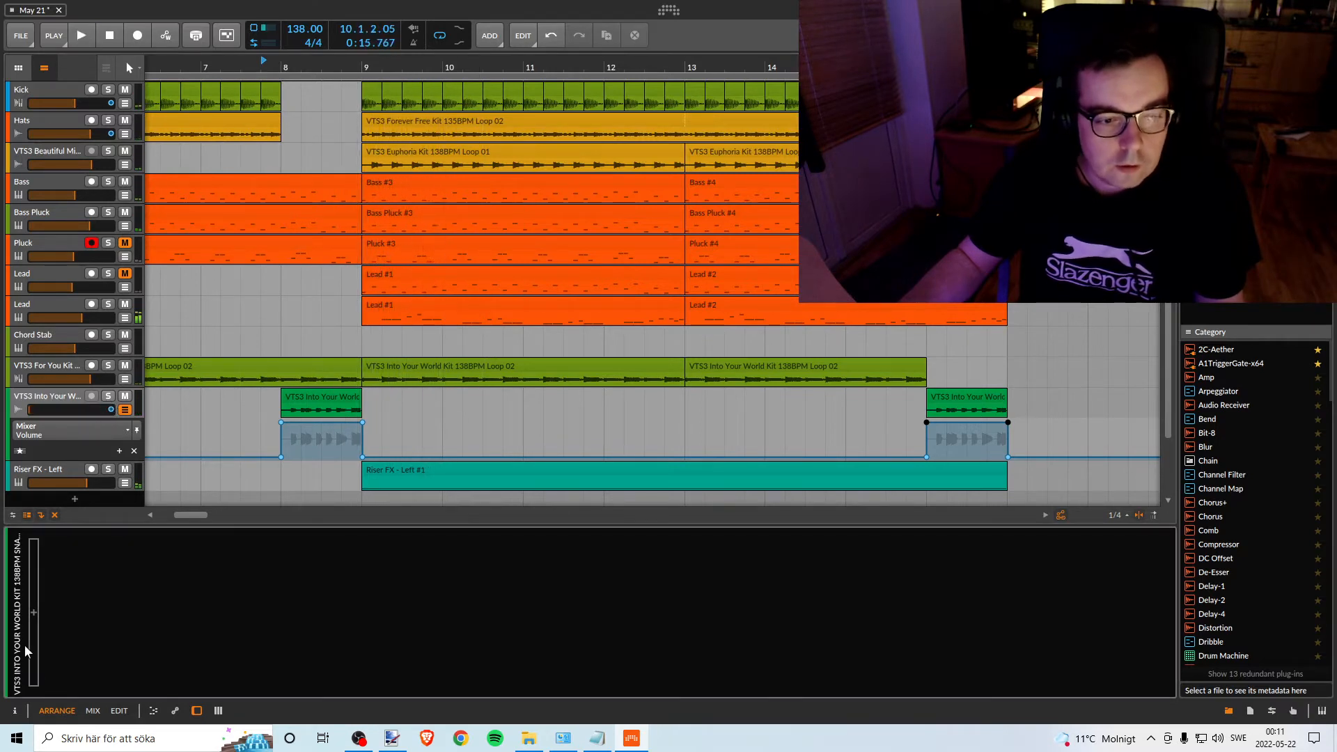
click(32, 614)
text(re)
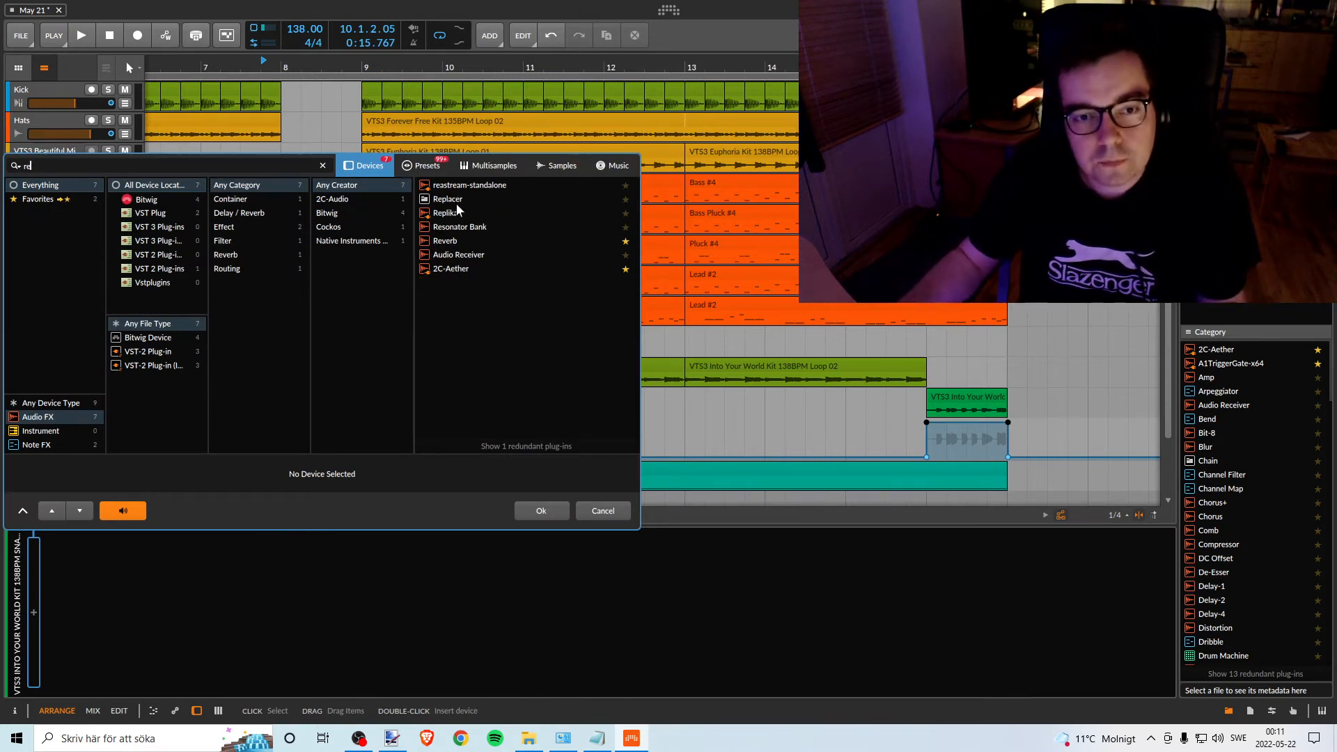
text(v)
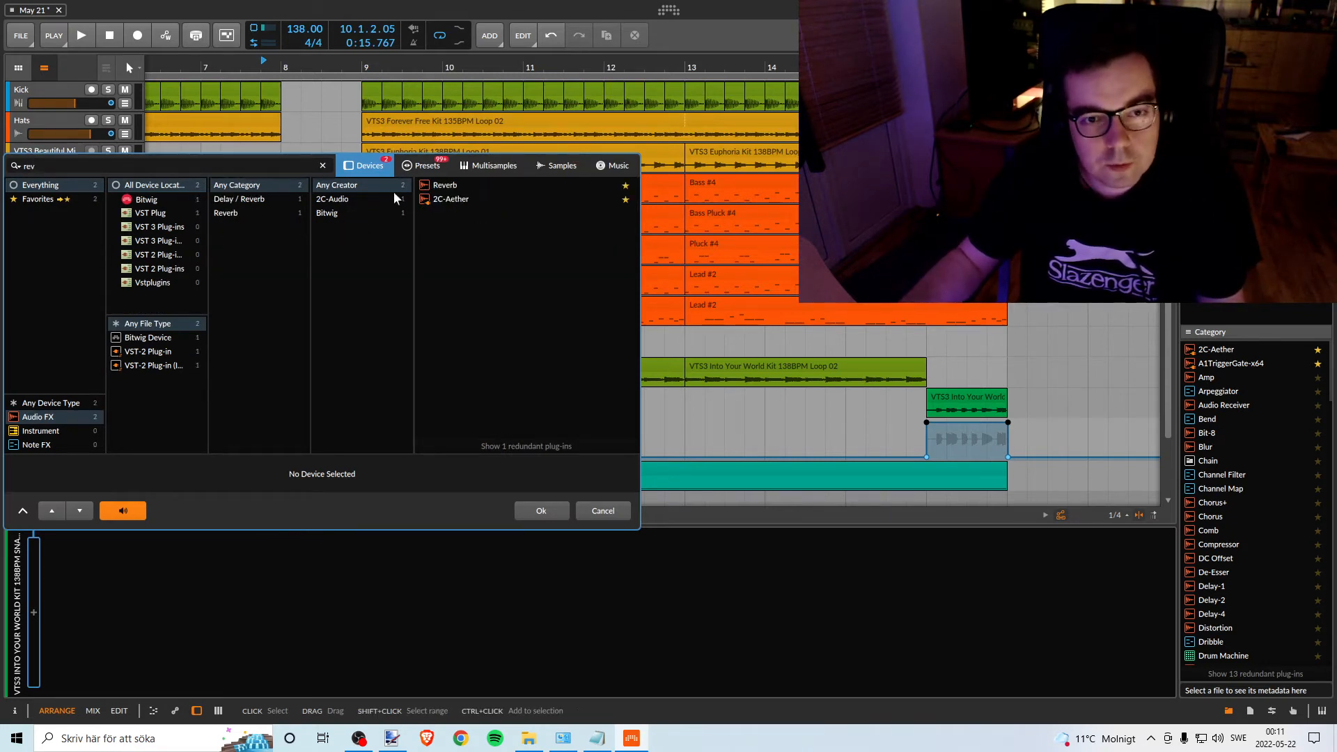
click(453, 186)
click(547, 514)
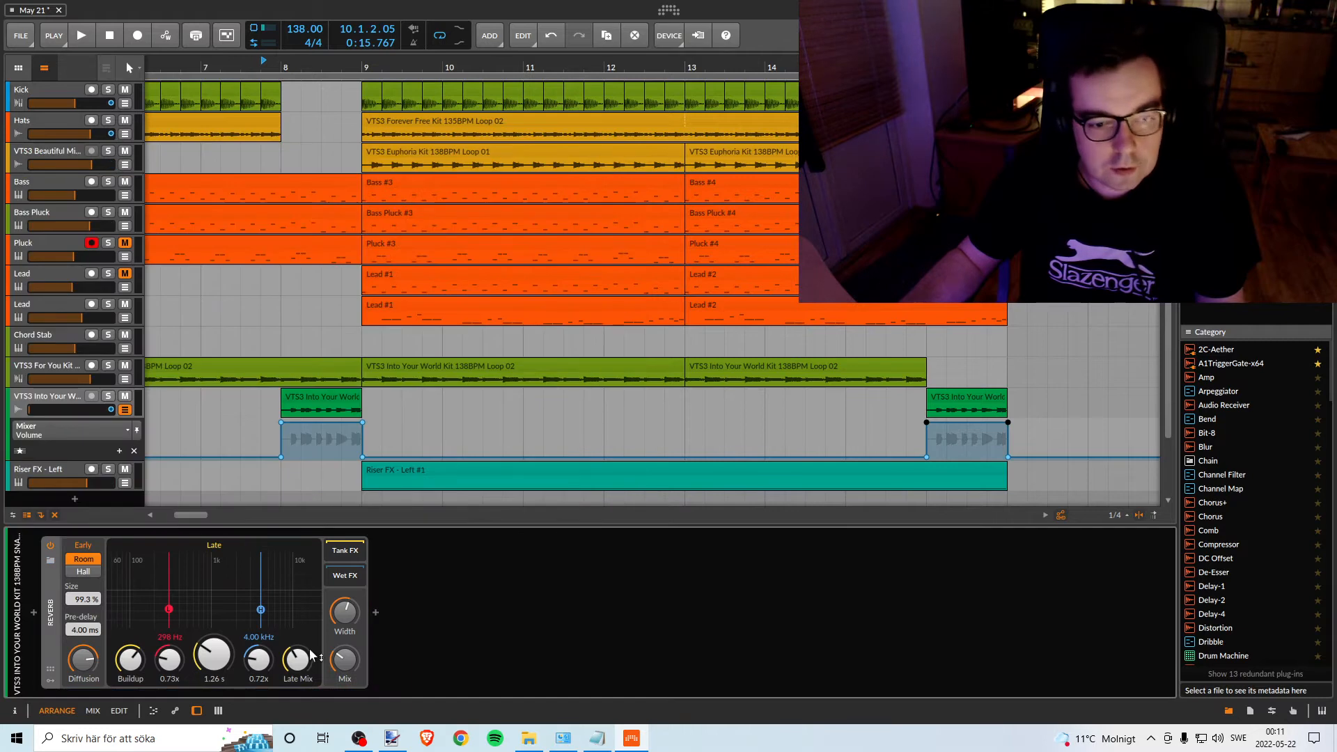
Lower the Reverb's diffusion and set its pre-delay to 2.00 ms while auditioning the bar 8 snare fill.
click(82, 659)
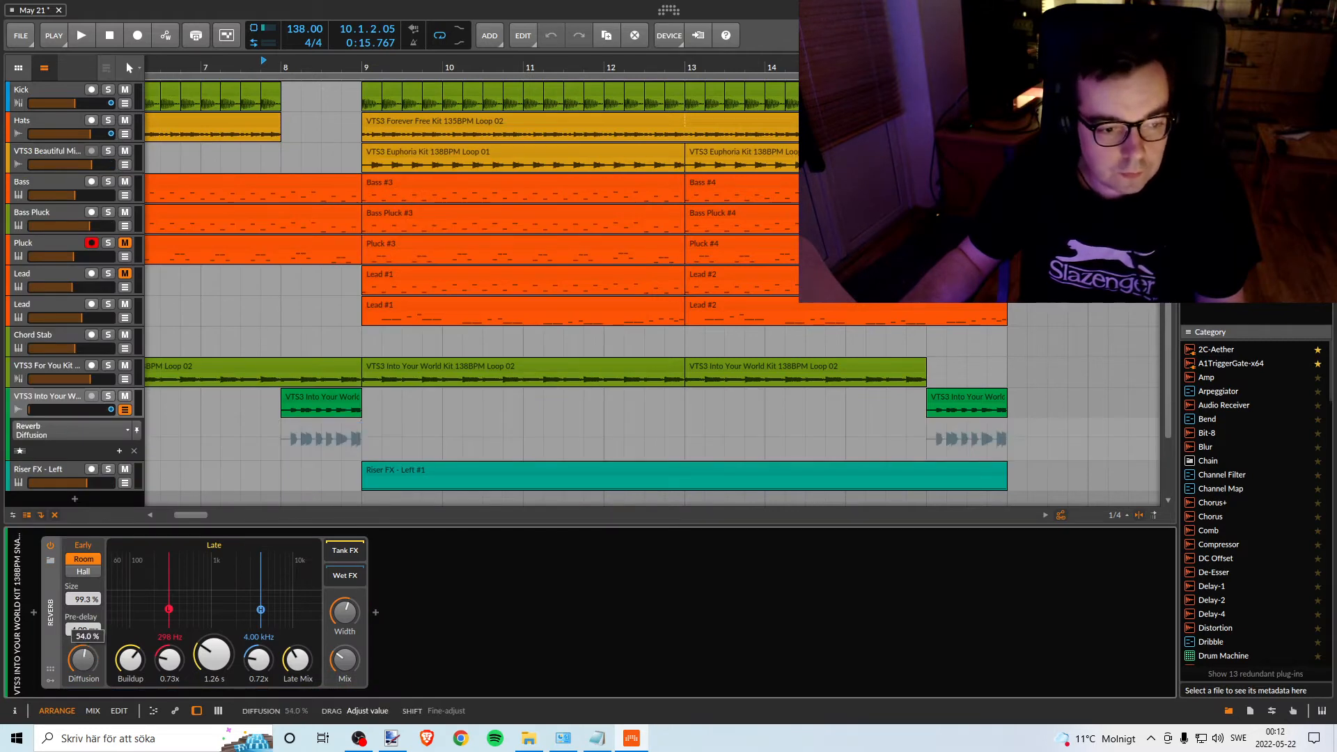
key(space)
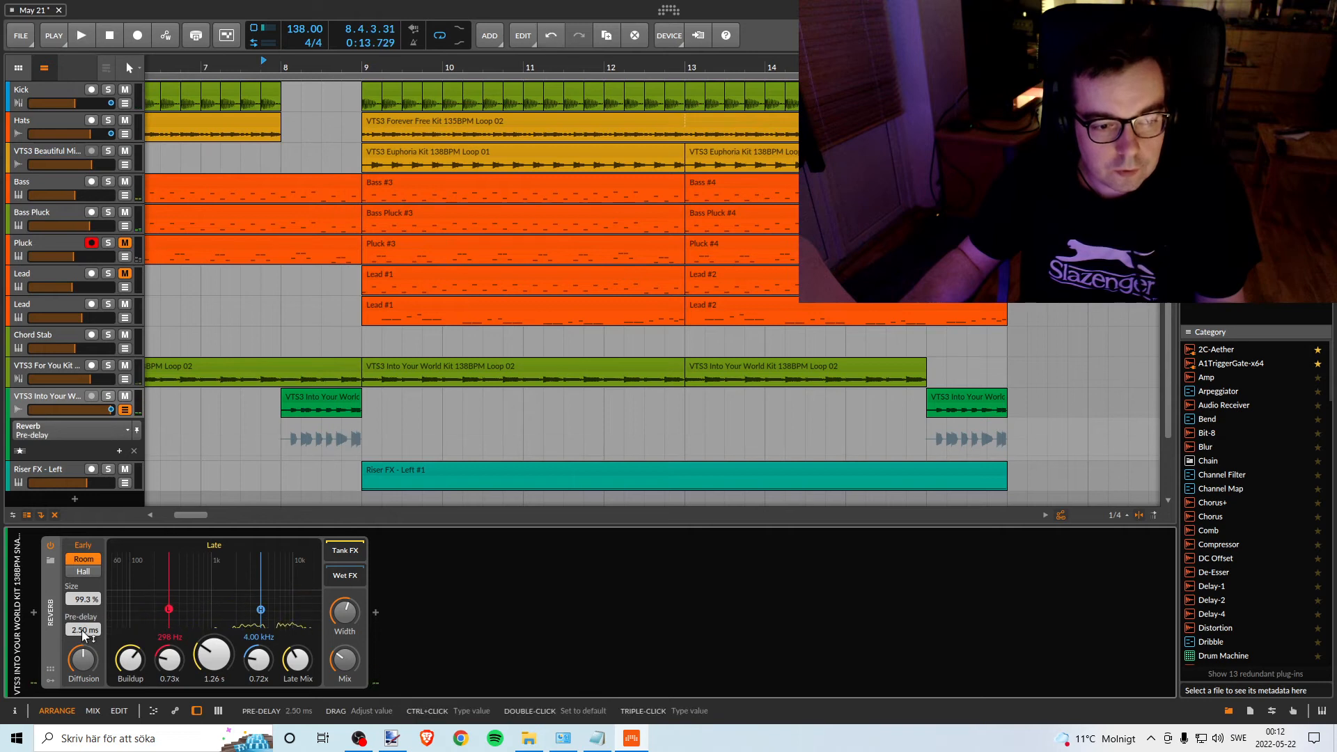
drag(81, 630, 82, 648)
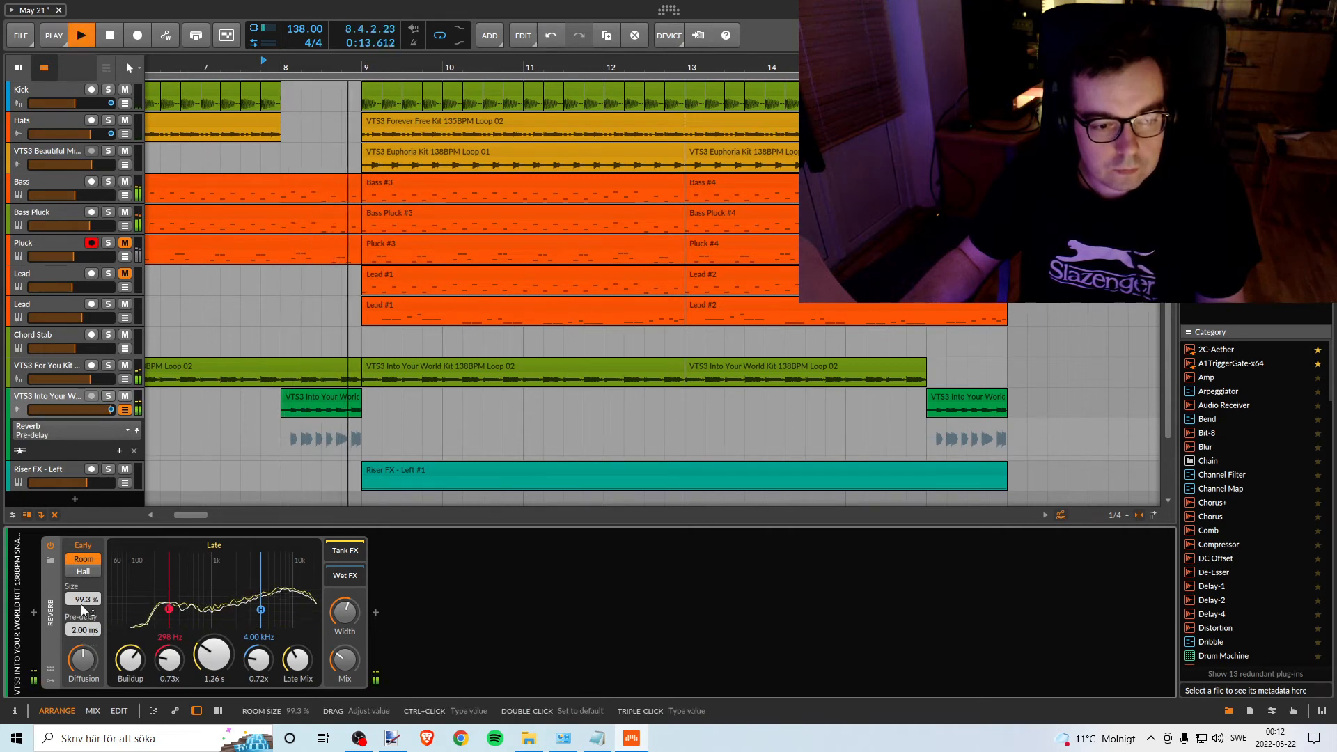
Try the Reverb's early reflections in Hall mode and replay the bar 8 snare fill.
click(83, 571)
key(space)
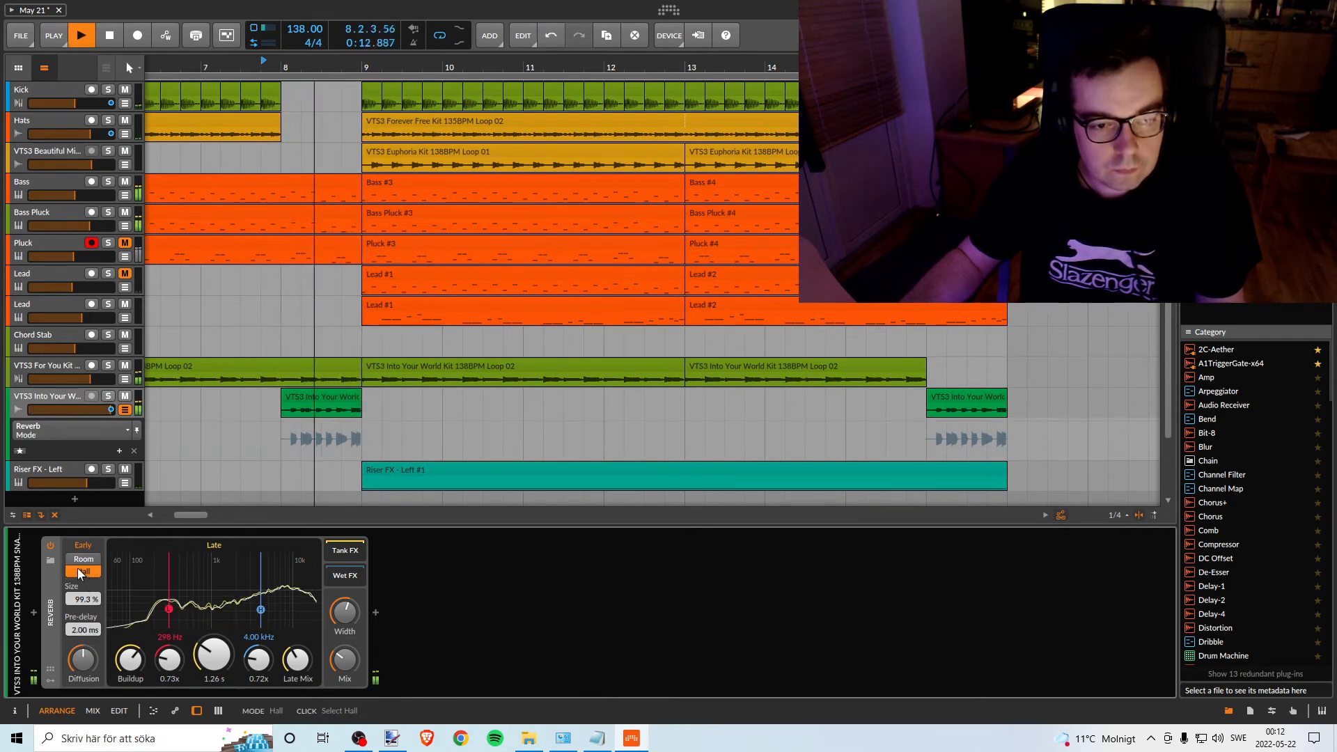
key(space)
key(space)
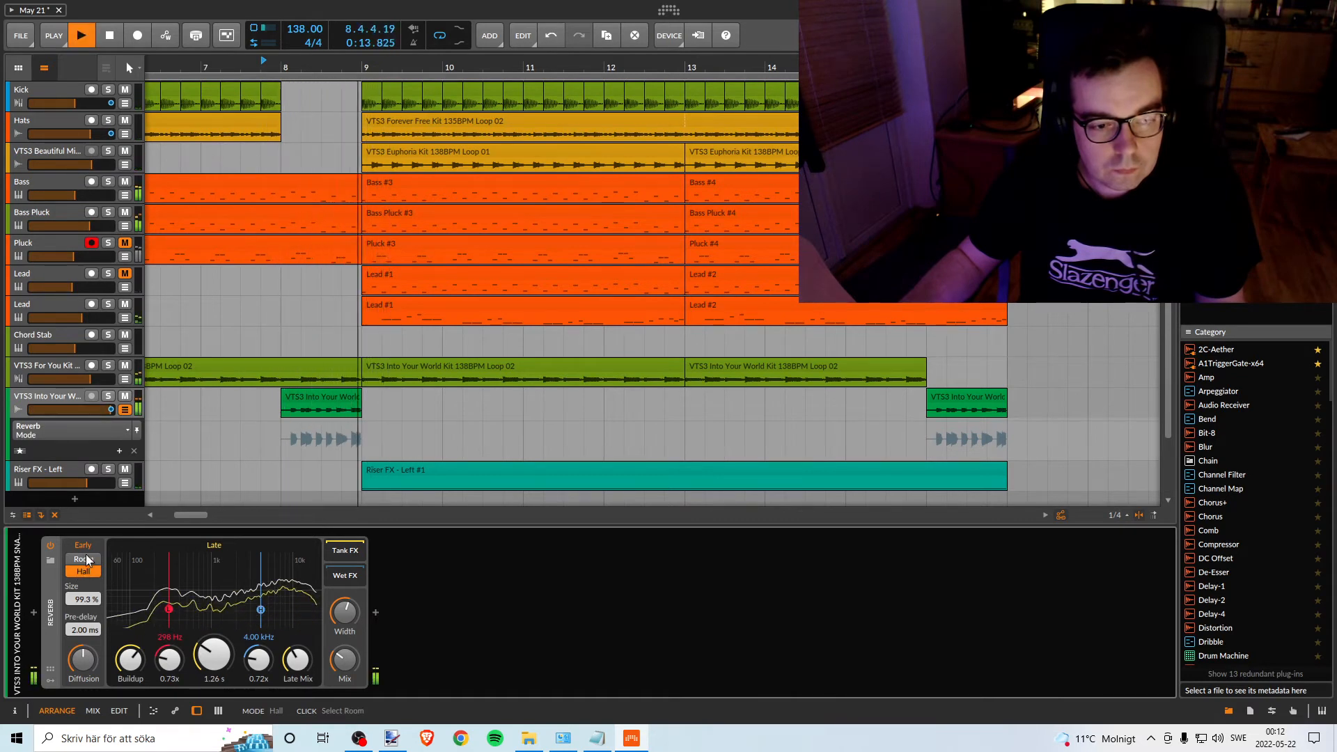
Return the Reverb's early reflections to Room mode and replay the bar 8 snare fill.
click(85, 559)
key(space)
key(space)
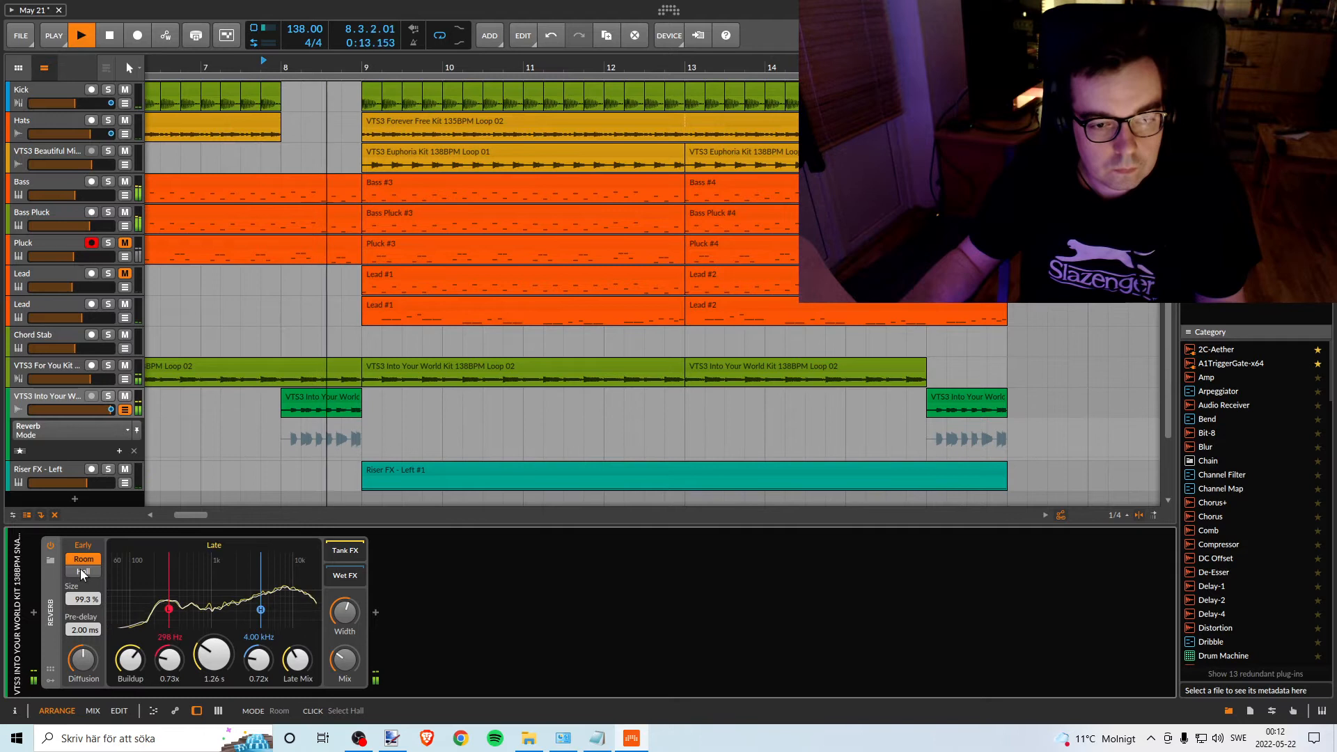
key(space)
key(space)
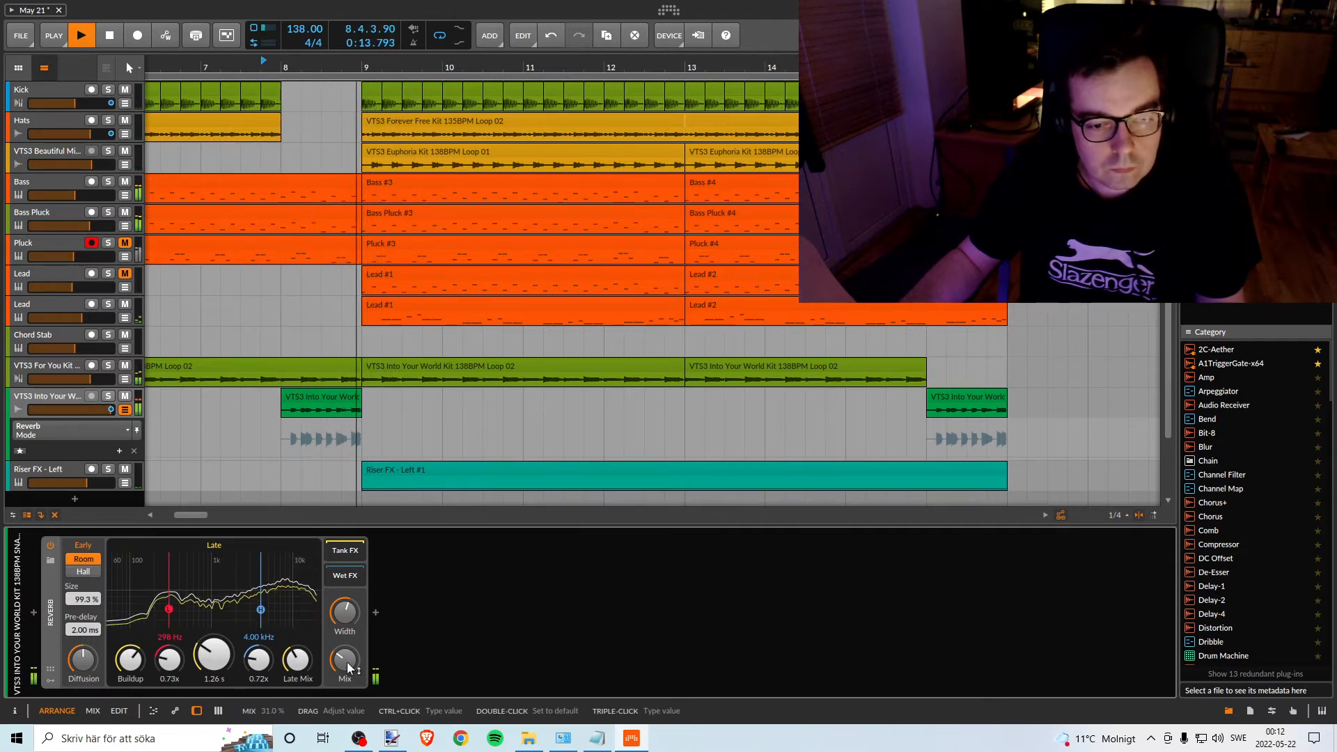
key(space)
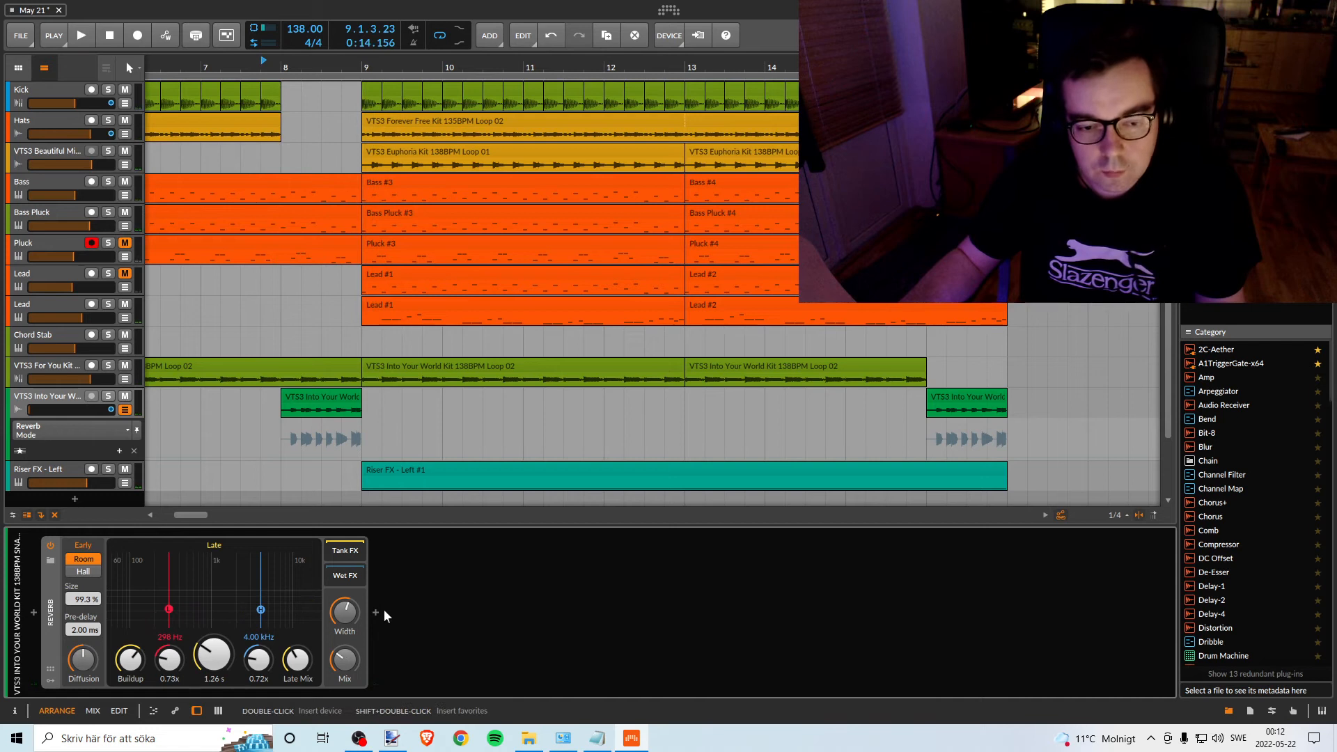
Bypass the Reverb and insert the Replika delay ahead of it on the snare fill track.
click(50, 547)
click(33, 613)
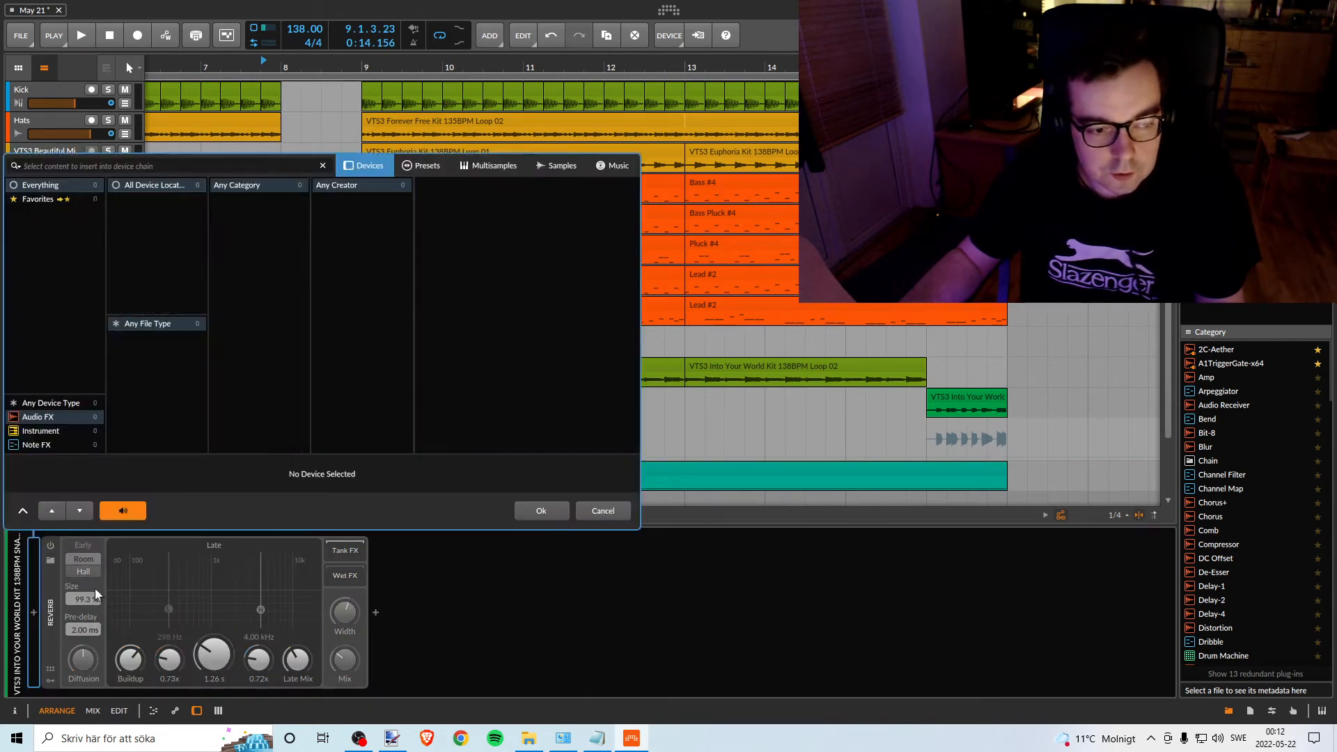
text(re)
click(444, 214)
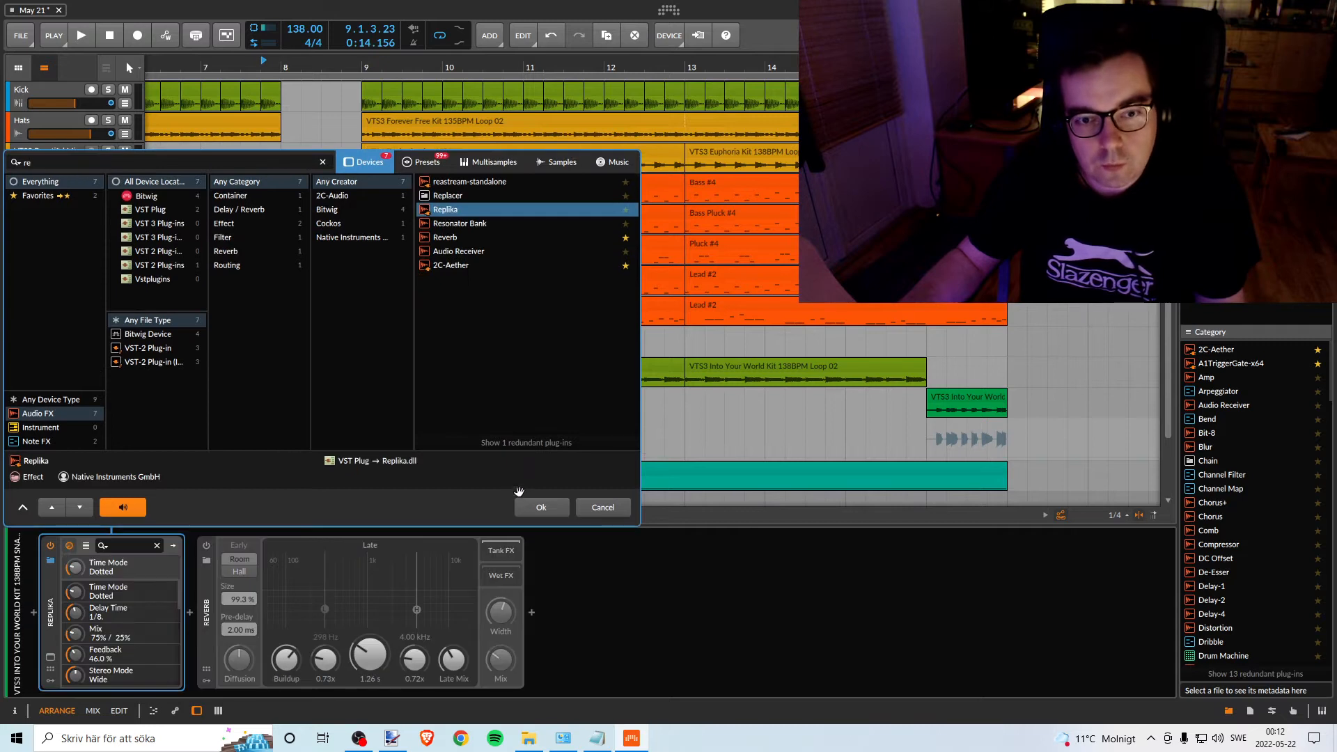
click(541, 508)
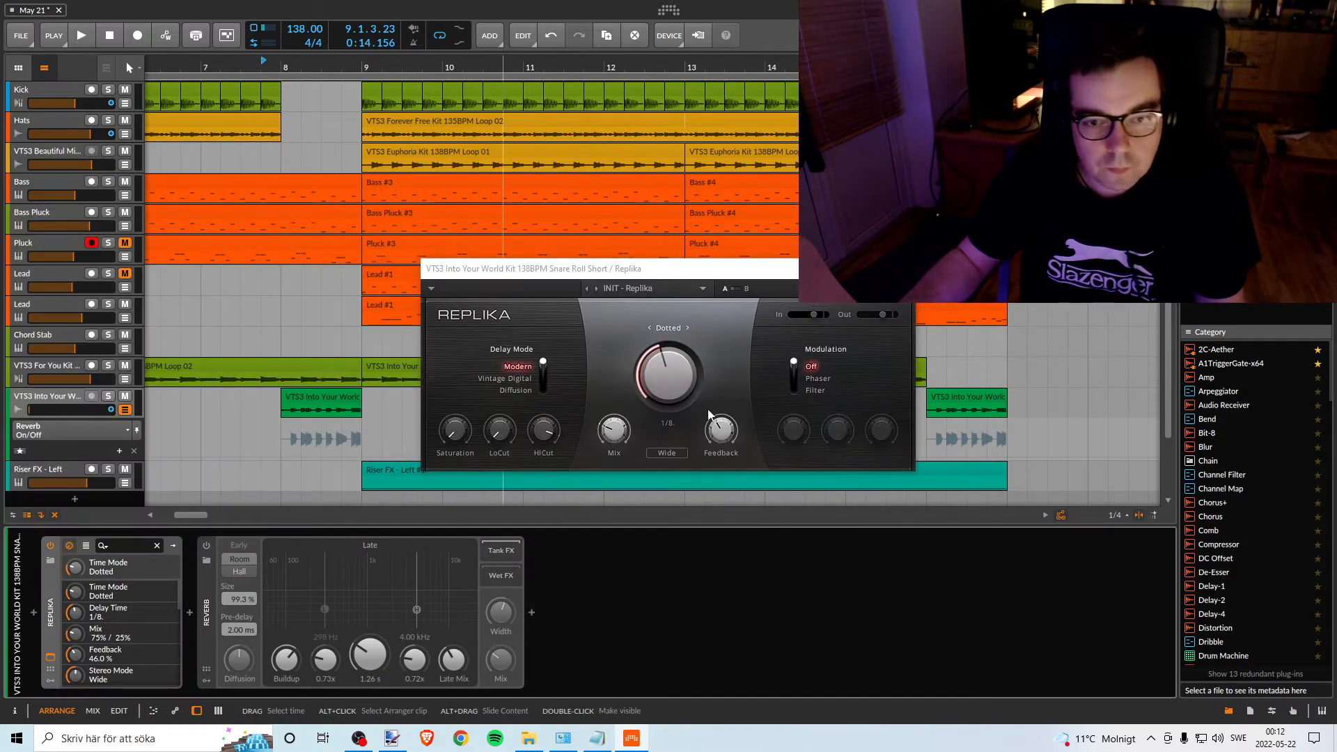
Set Replika's delay mode to Diffusion and its feedback to 20.0 % while auditioning the bar 8 snare fill.
click(535, 391)
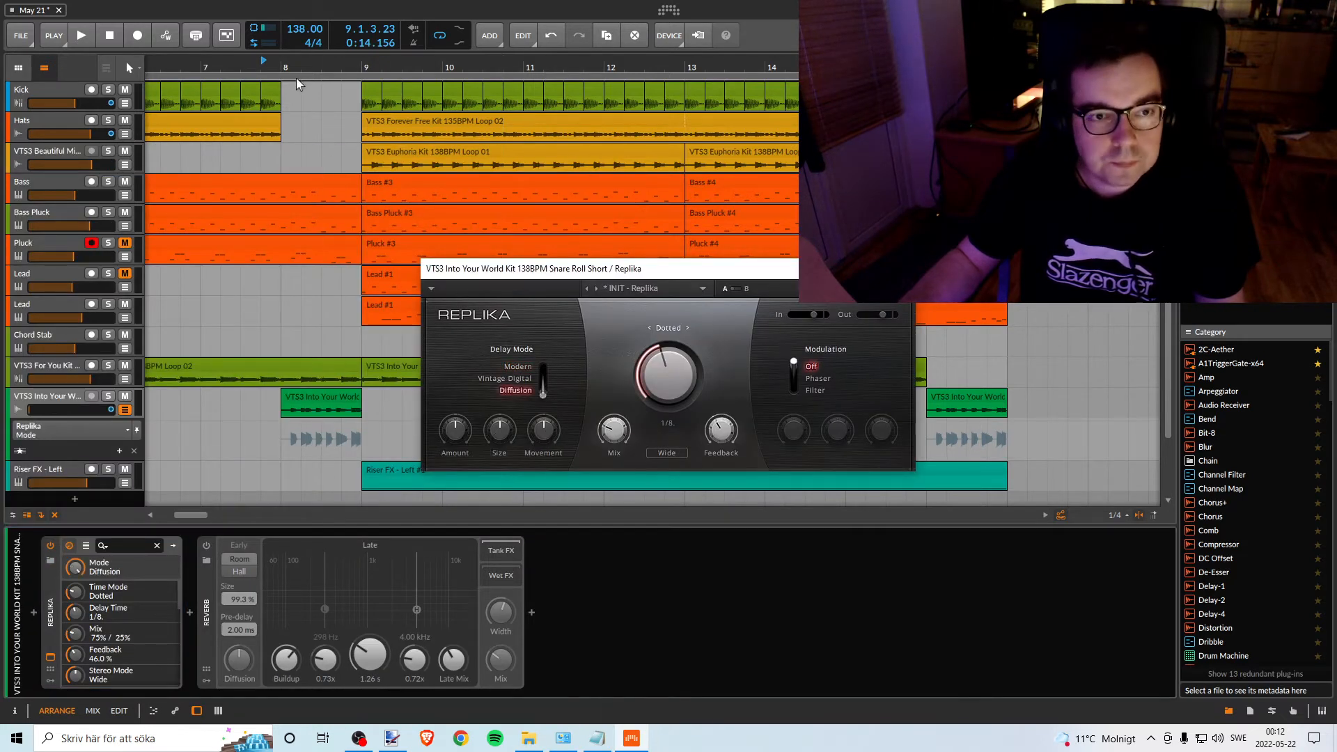
click(282, 64)
key(space)
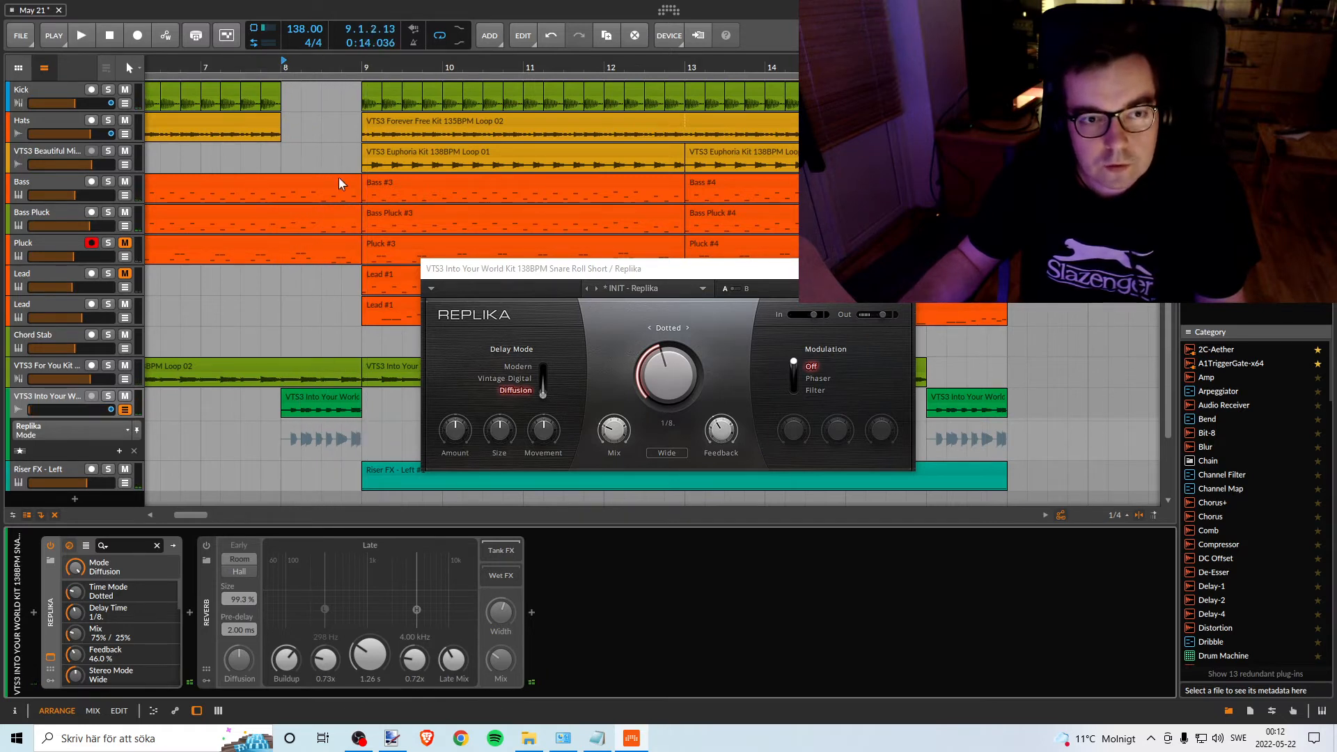
drag(721, 430, 721, 432)
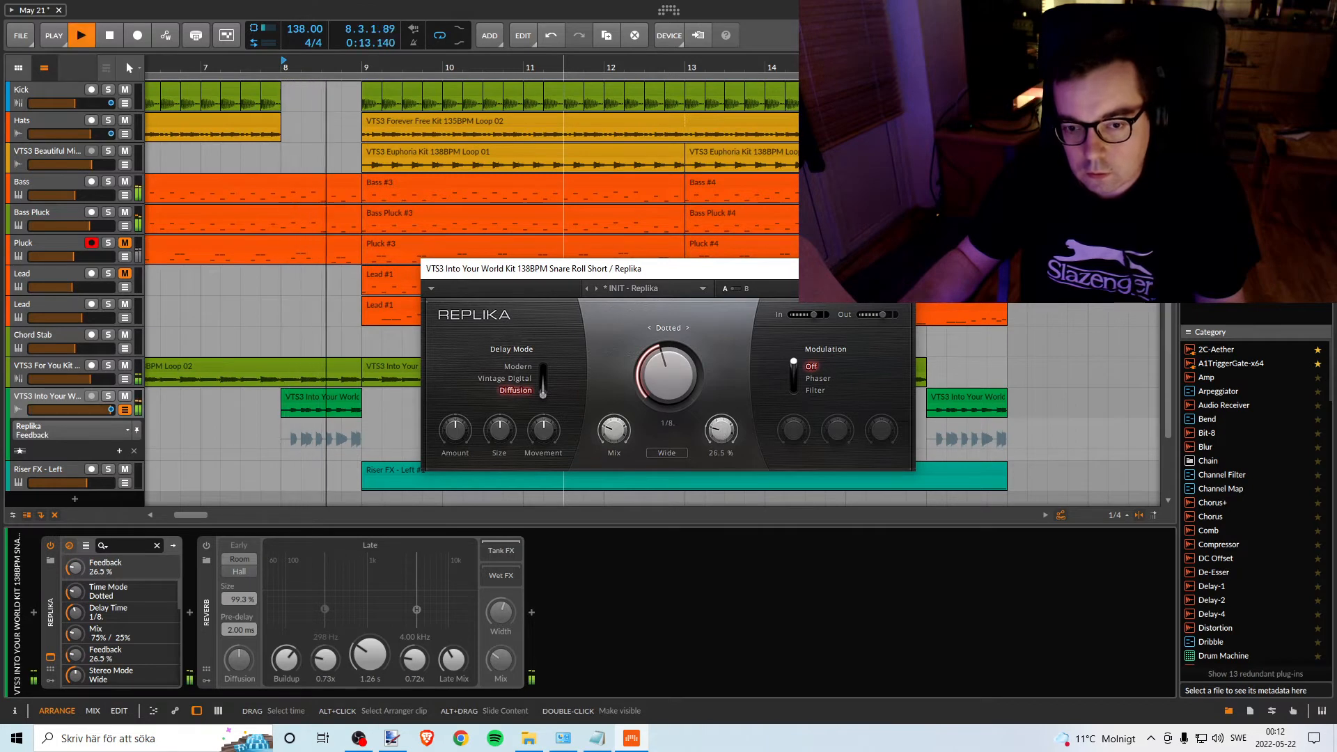
drag(721, 431, 722, 441)
key(space)
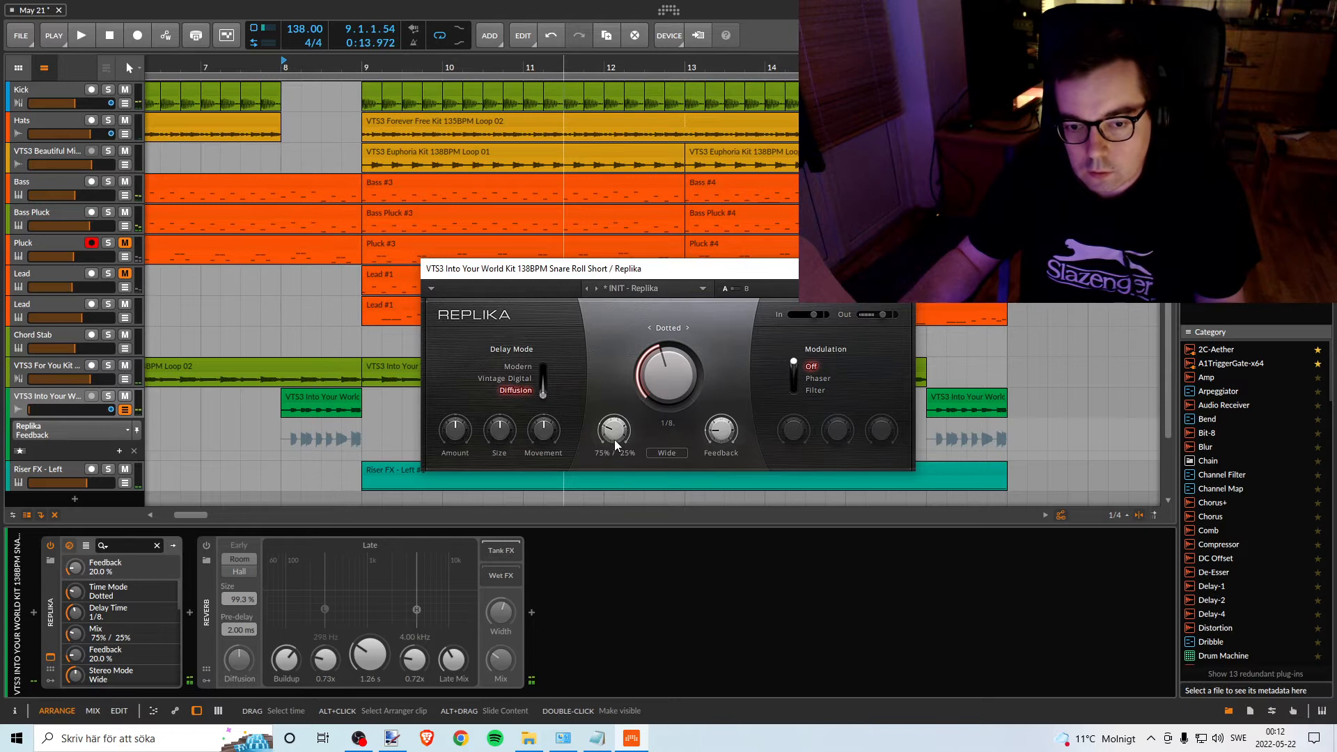
Set Replika's mix to 83% / 17% during playback of the bar 8 fill and close its plug-in window.
key(space)
drag(614, 440, 614, 429)
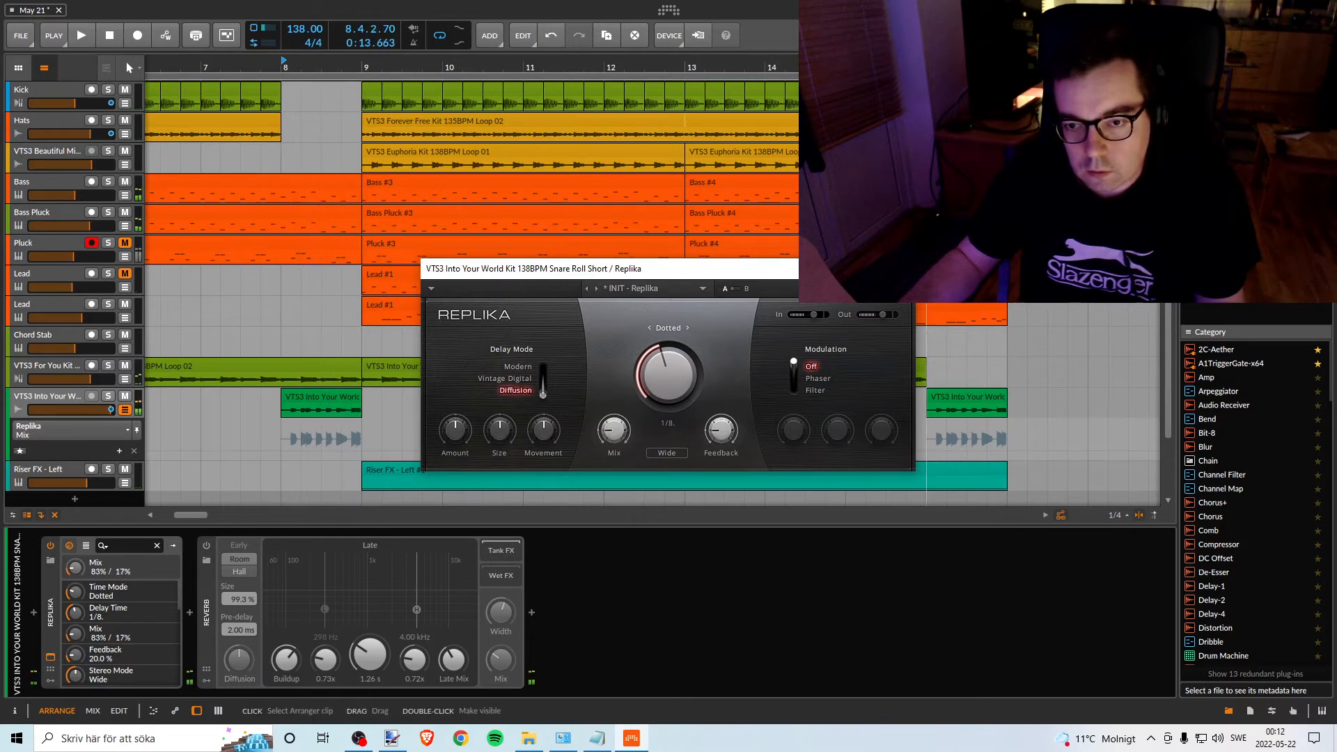
click(900, 269)
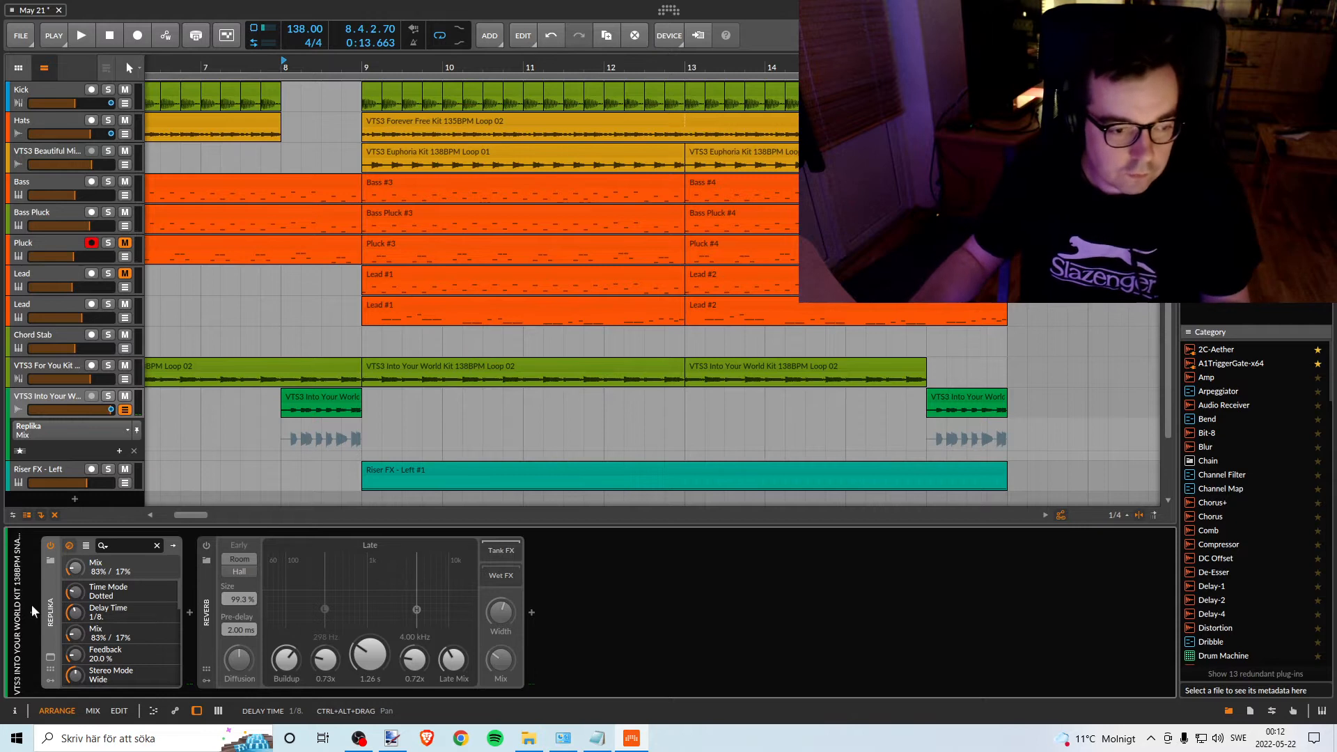
Delete Replika from the snare fill track, re-enable the Reverb and replay the bar 8 fill.
key(Delete)
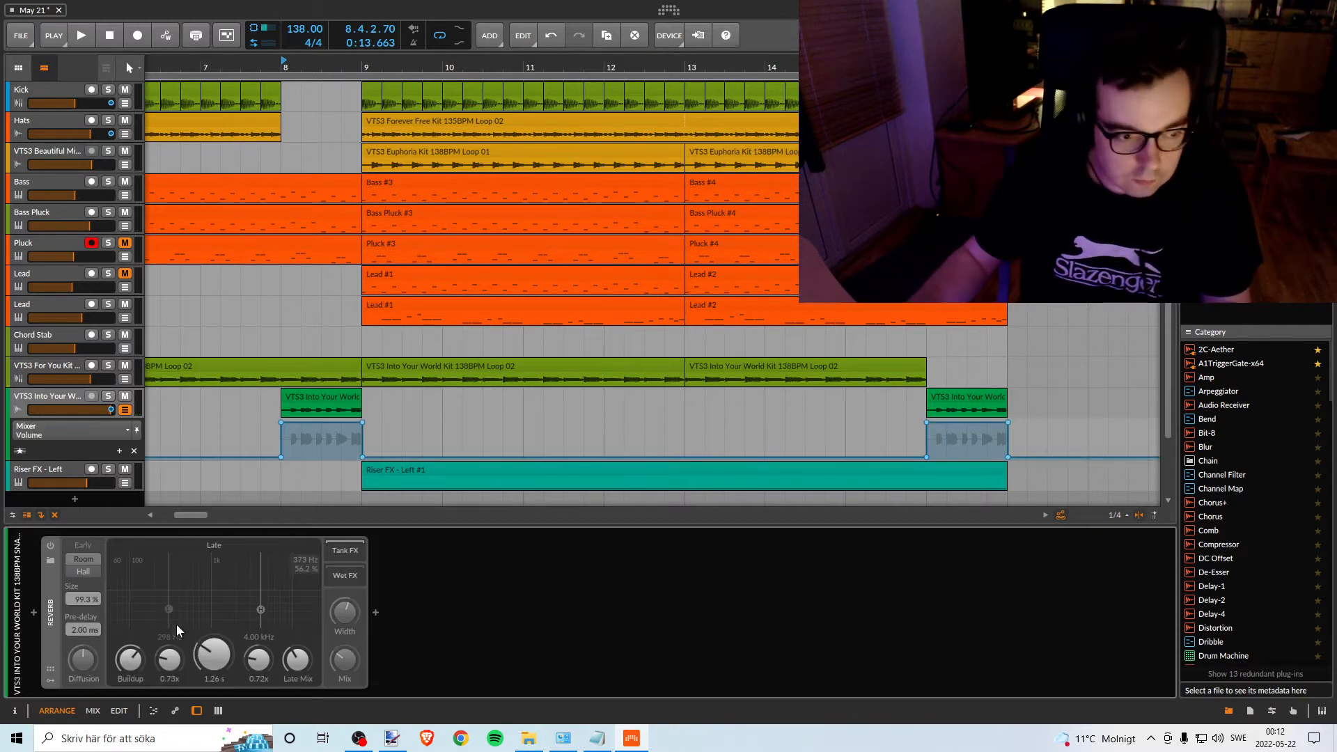
click(50, 548)
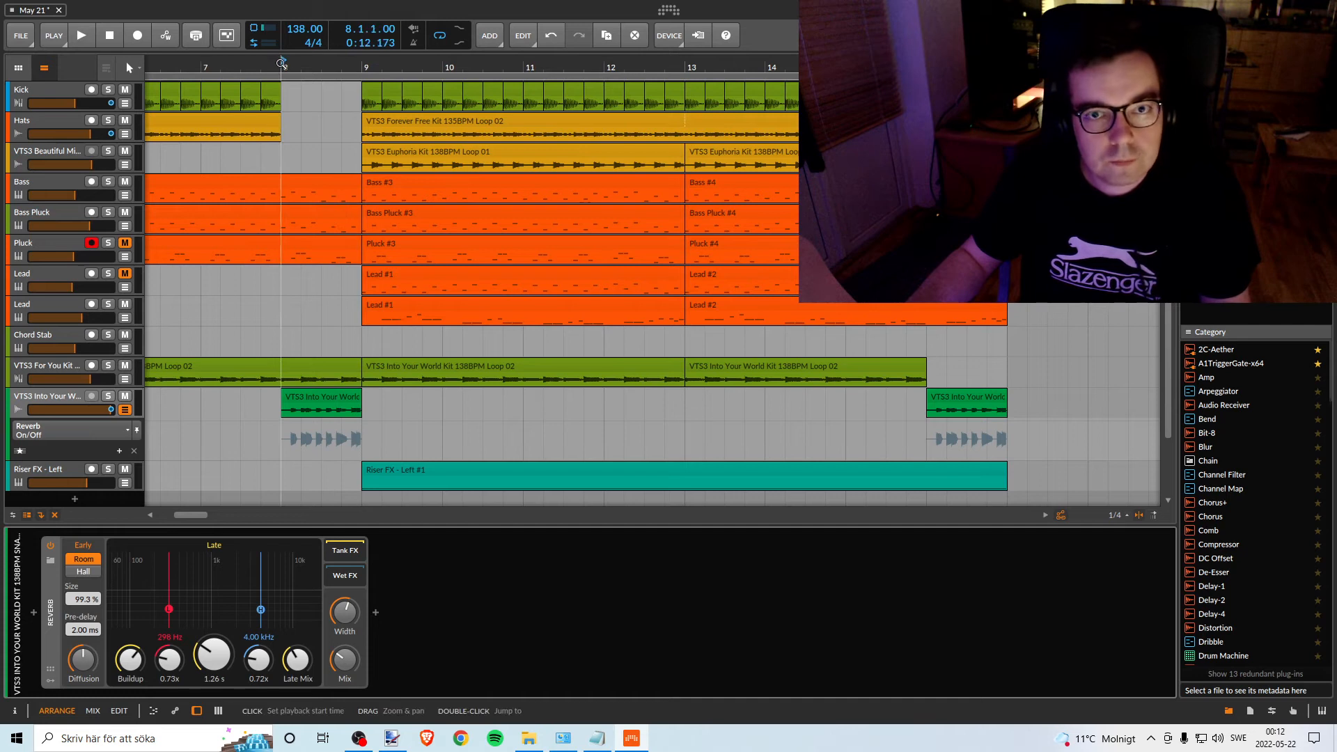
key(space)
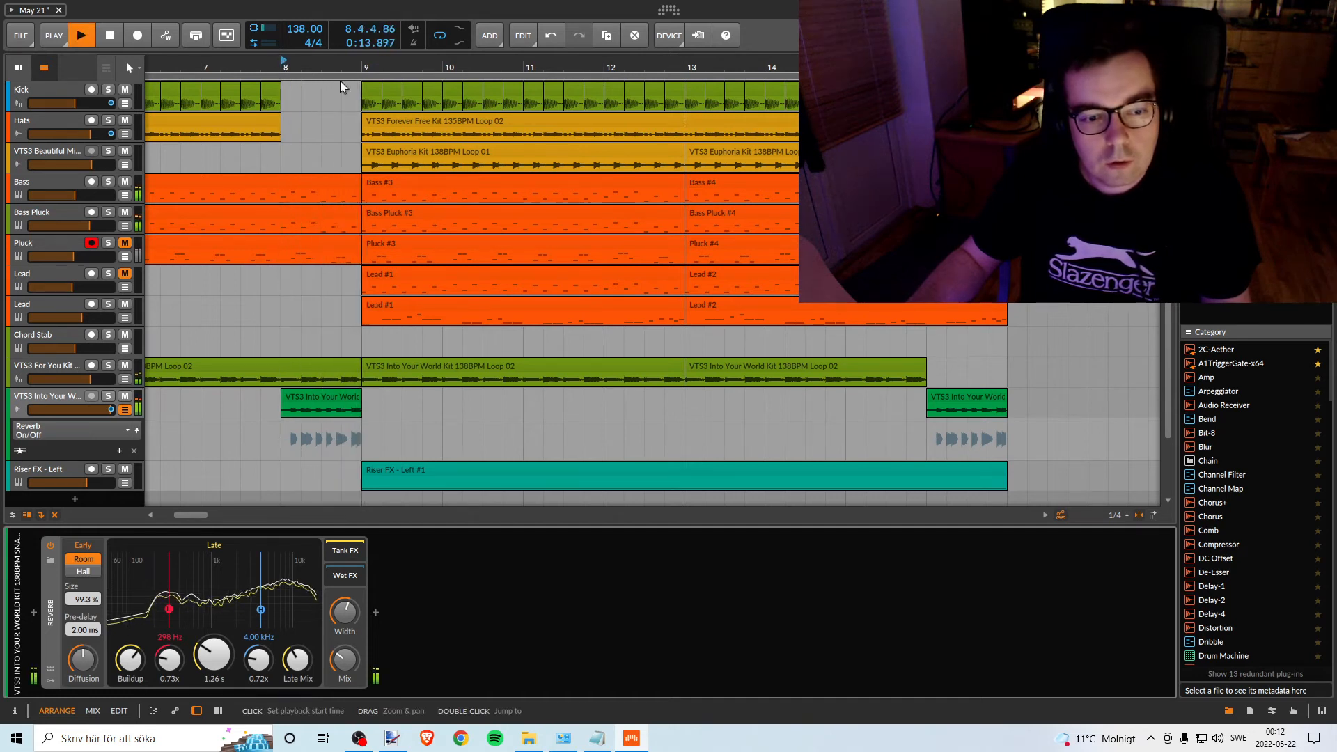
key(space)
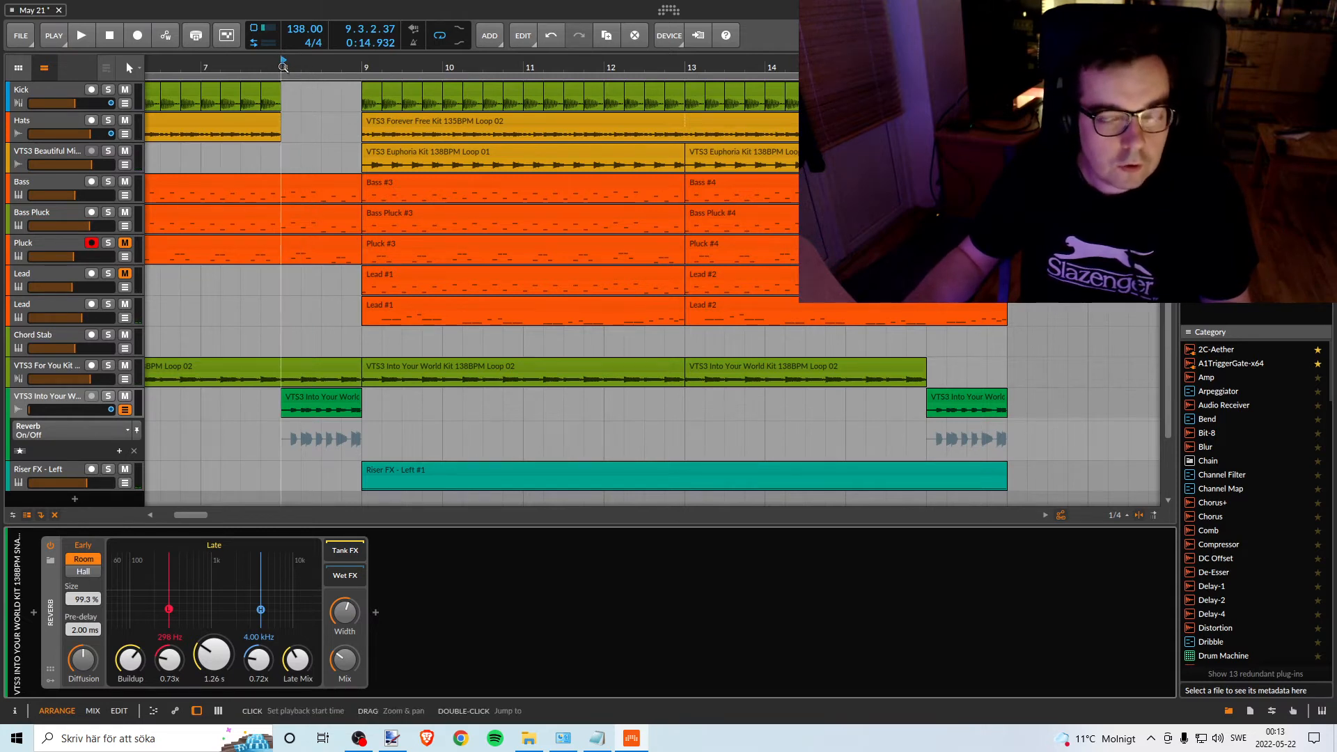
Compare the Reverb's Hall early reflections with Room while playing into the bar 8 fill, and restore Room.
click(263, 68)
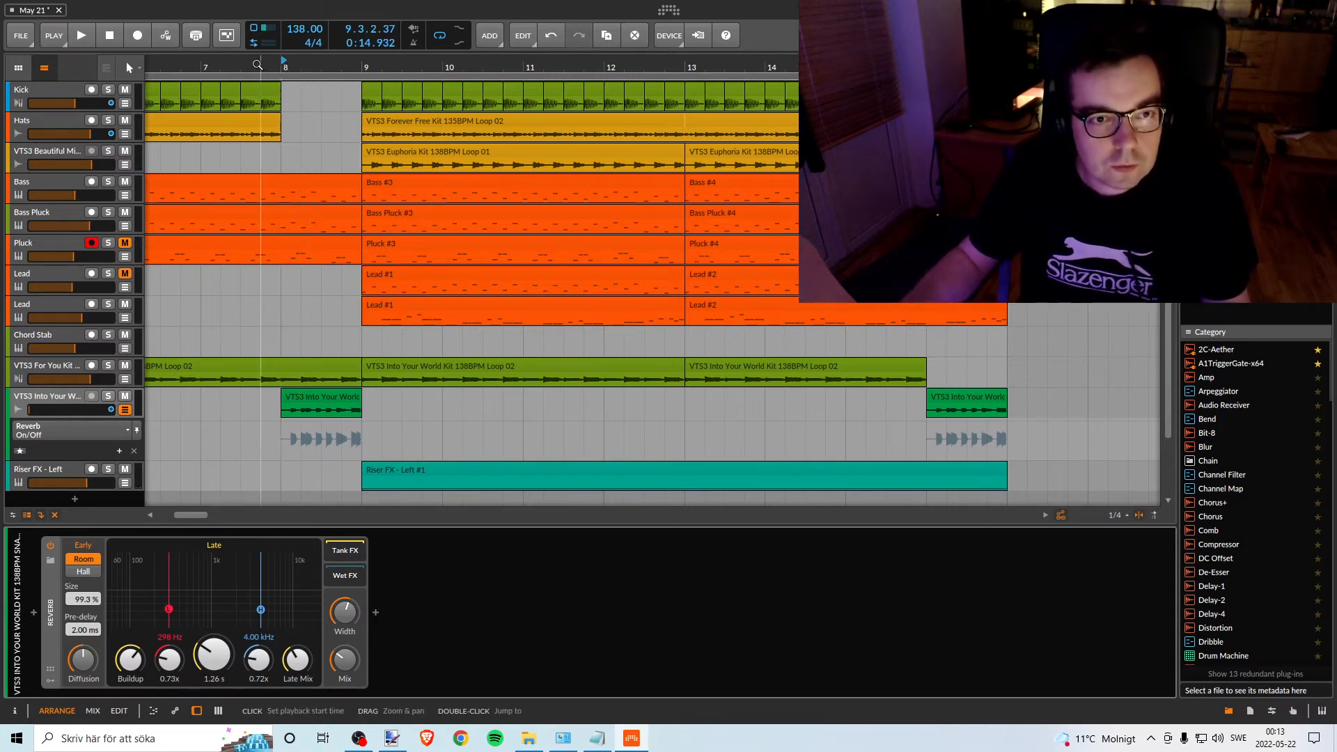
key(space)
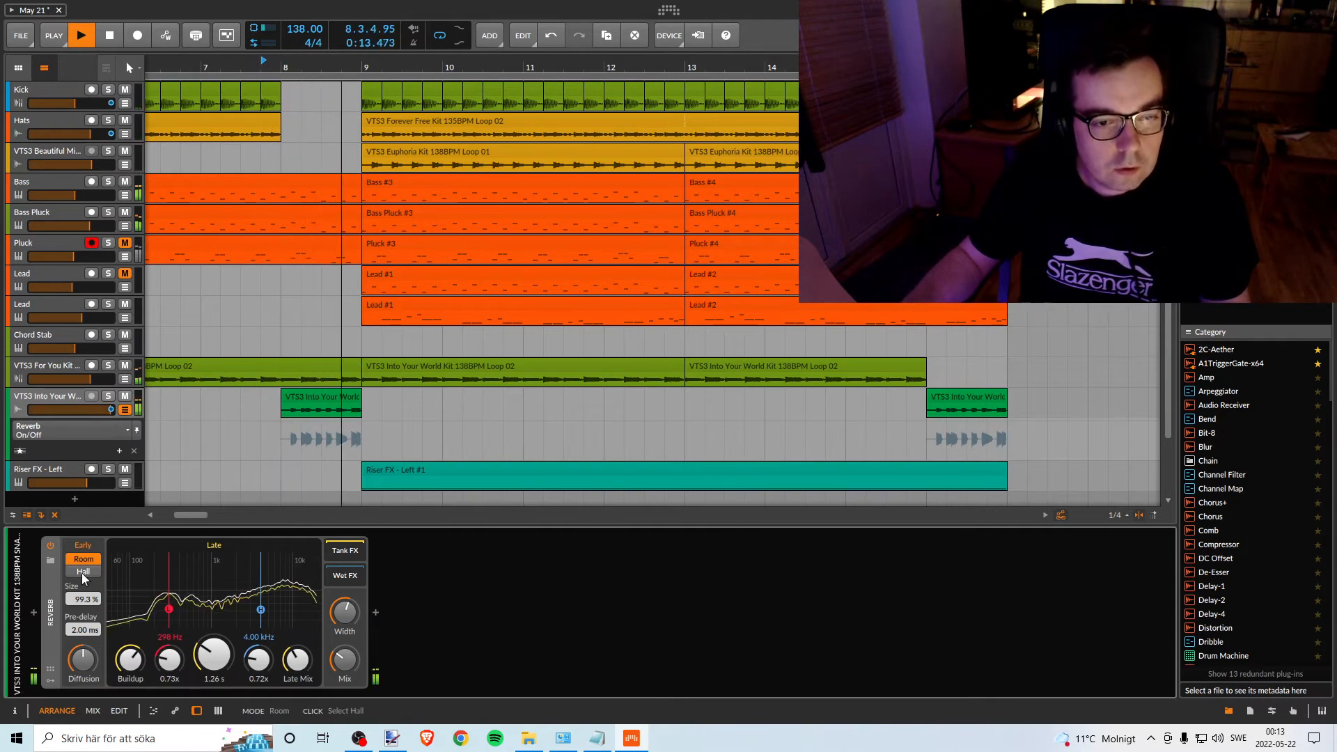
key(space)
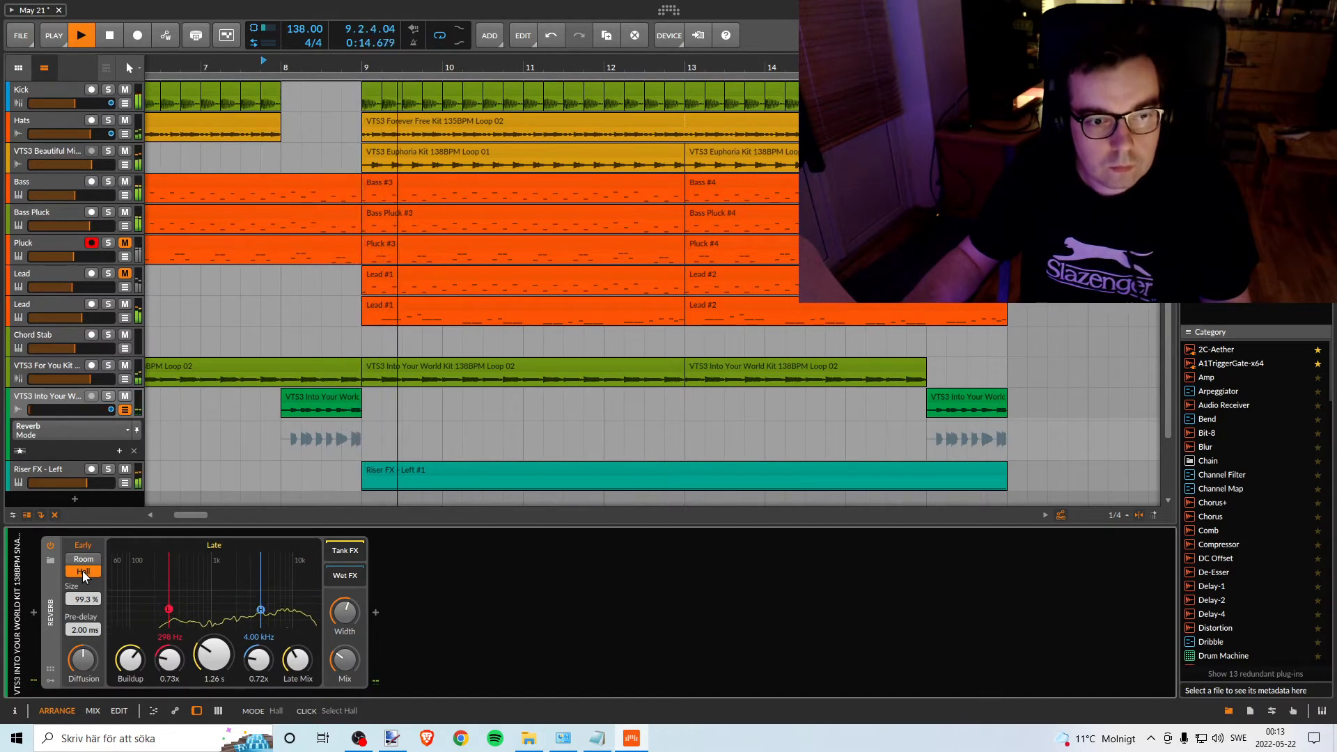
key(space)
click(84, 560)
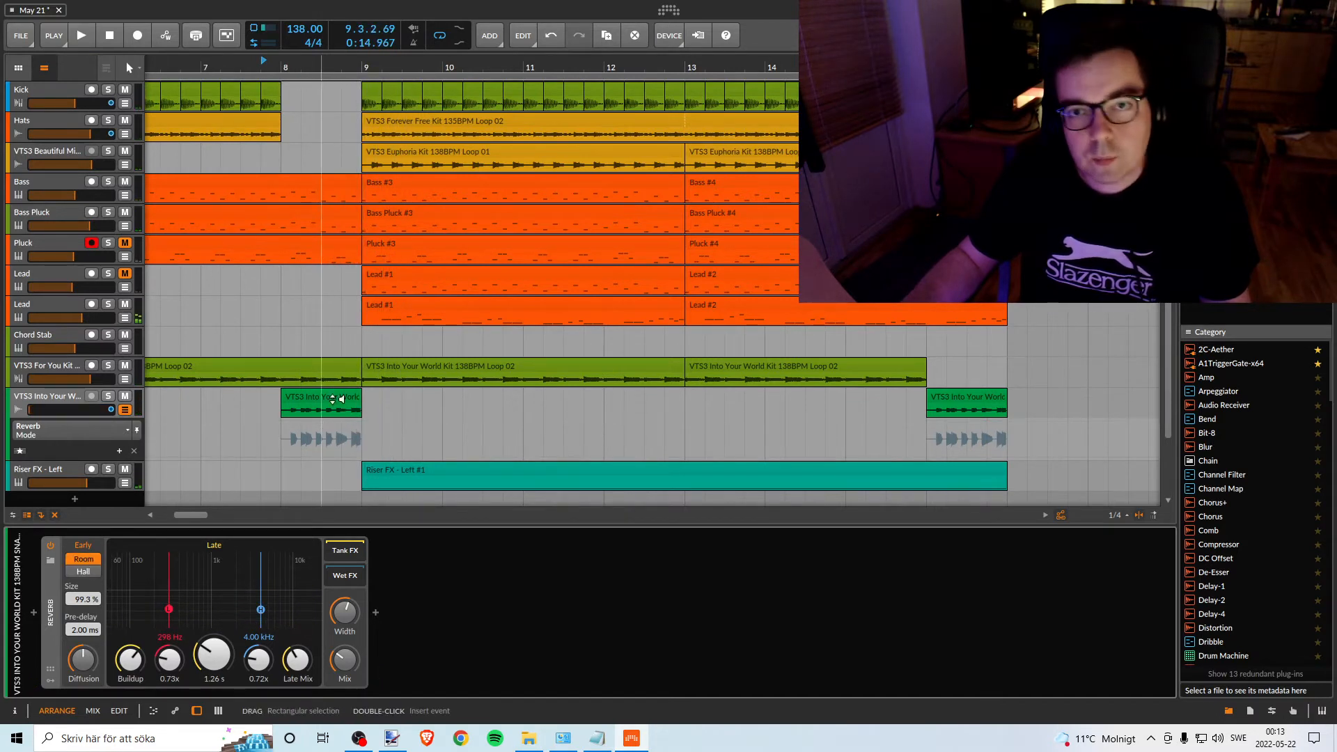
Play back the snare fills at bars 8 and 16 to compare how they sound with the Reverb.
click(275, 63)
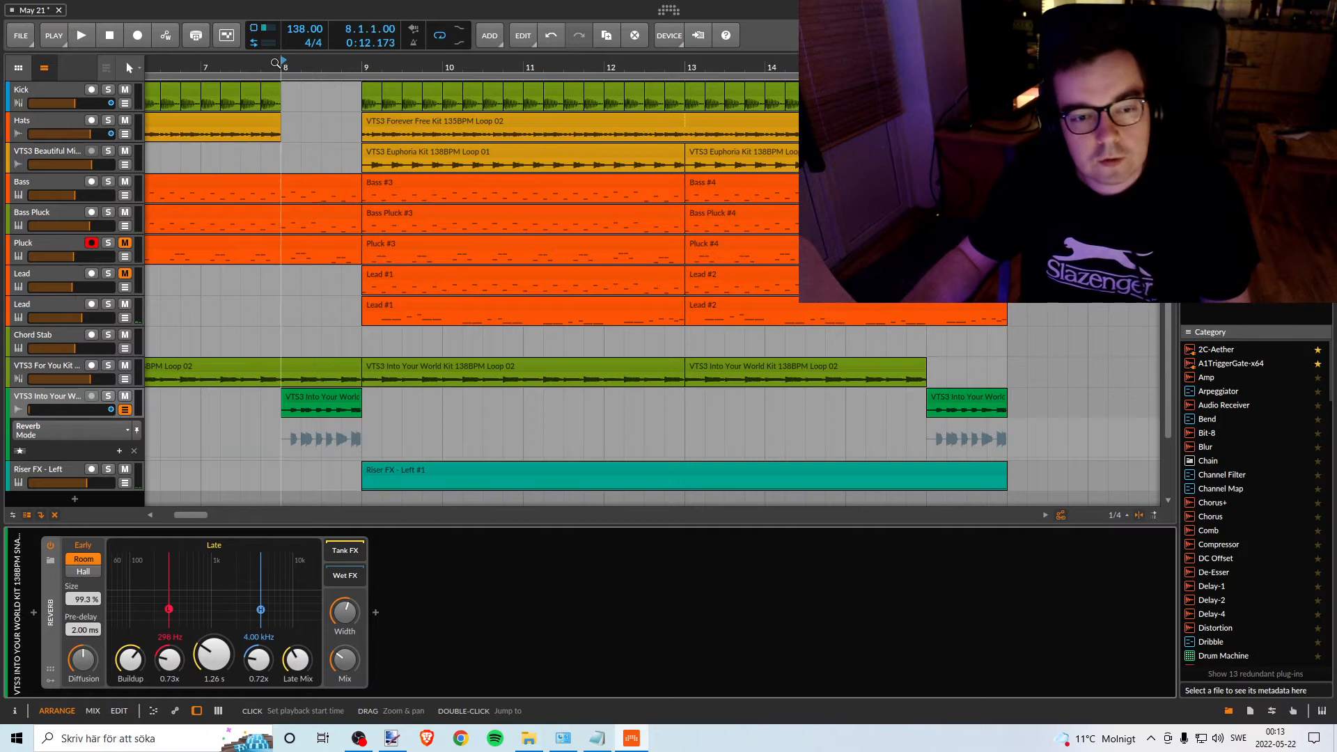
key(space)
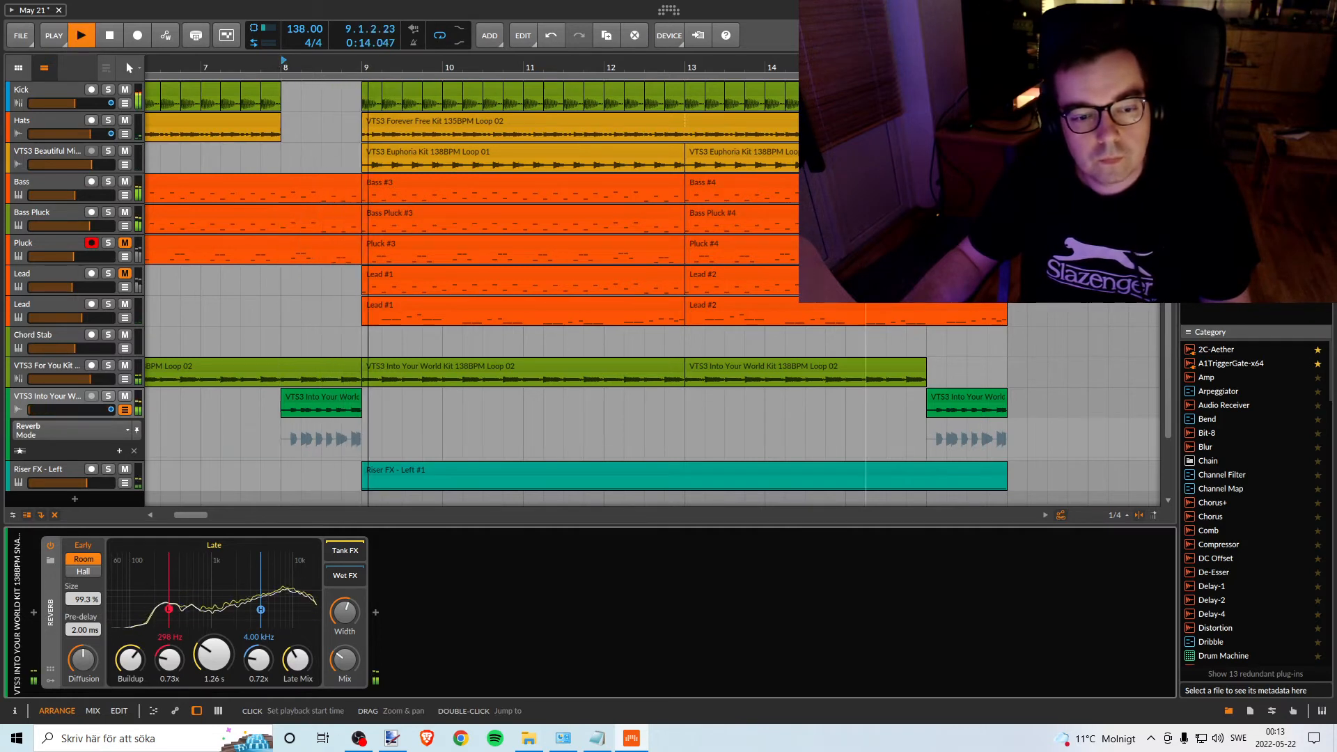
key(space)
click(926, 63)
key(space)
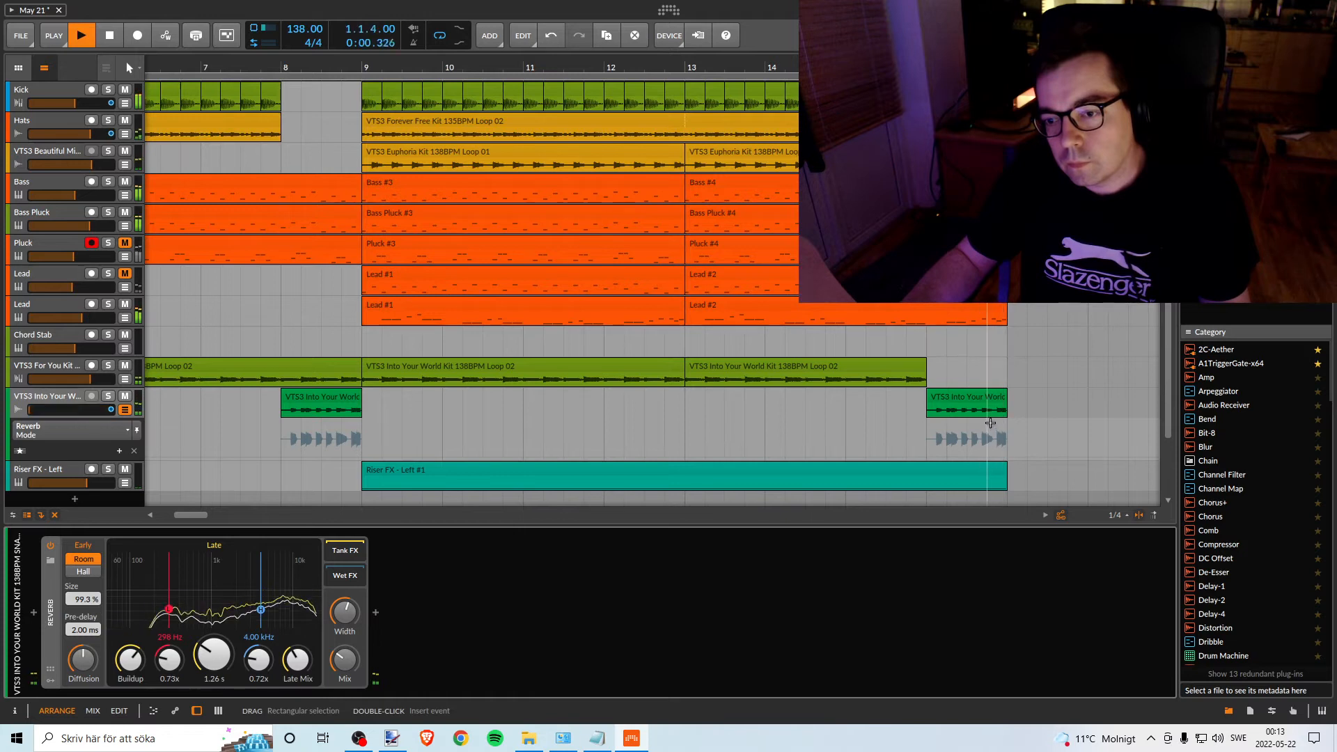
key(space)
key(space)
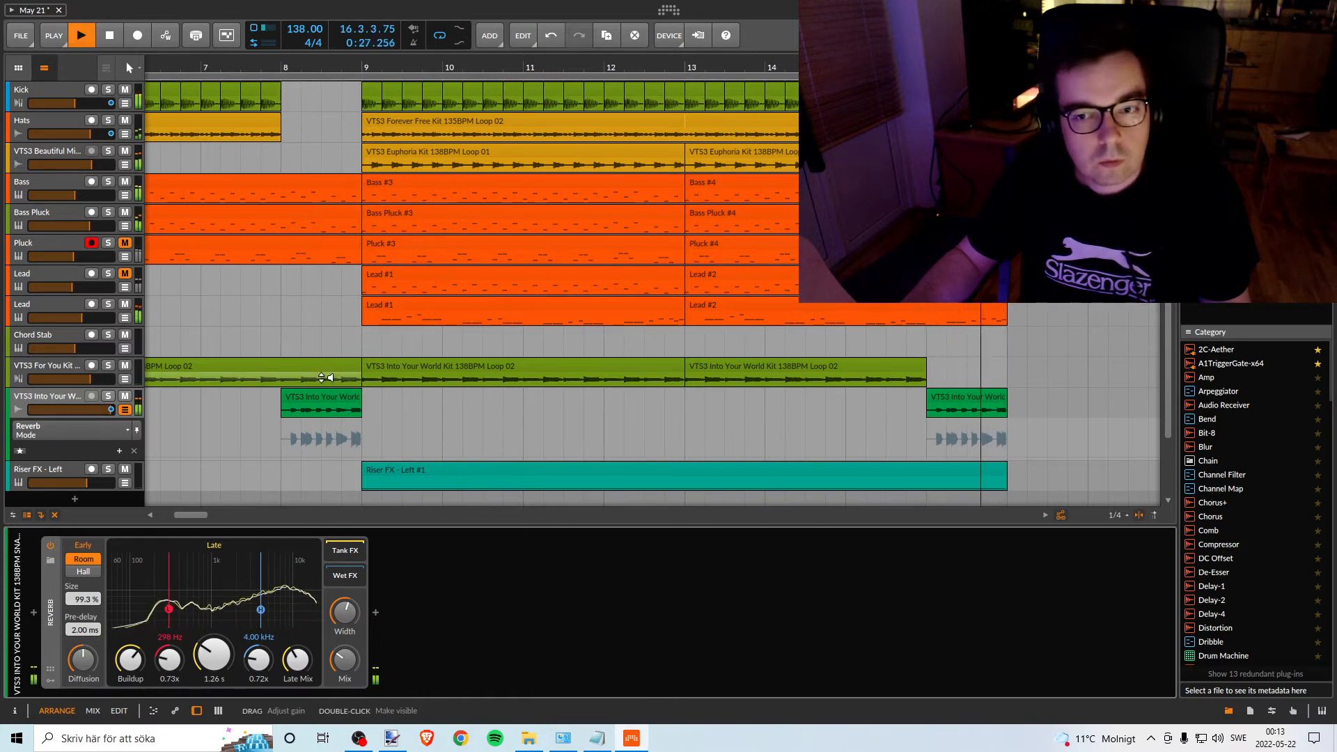
key(space)
click(283, 67)
key(space)
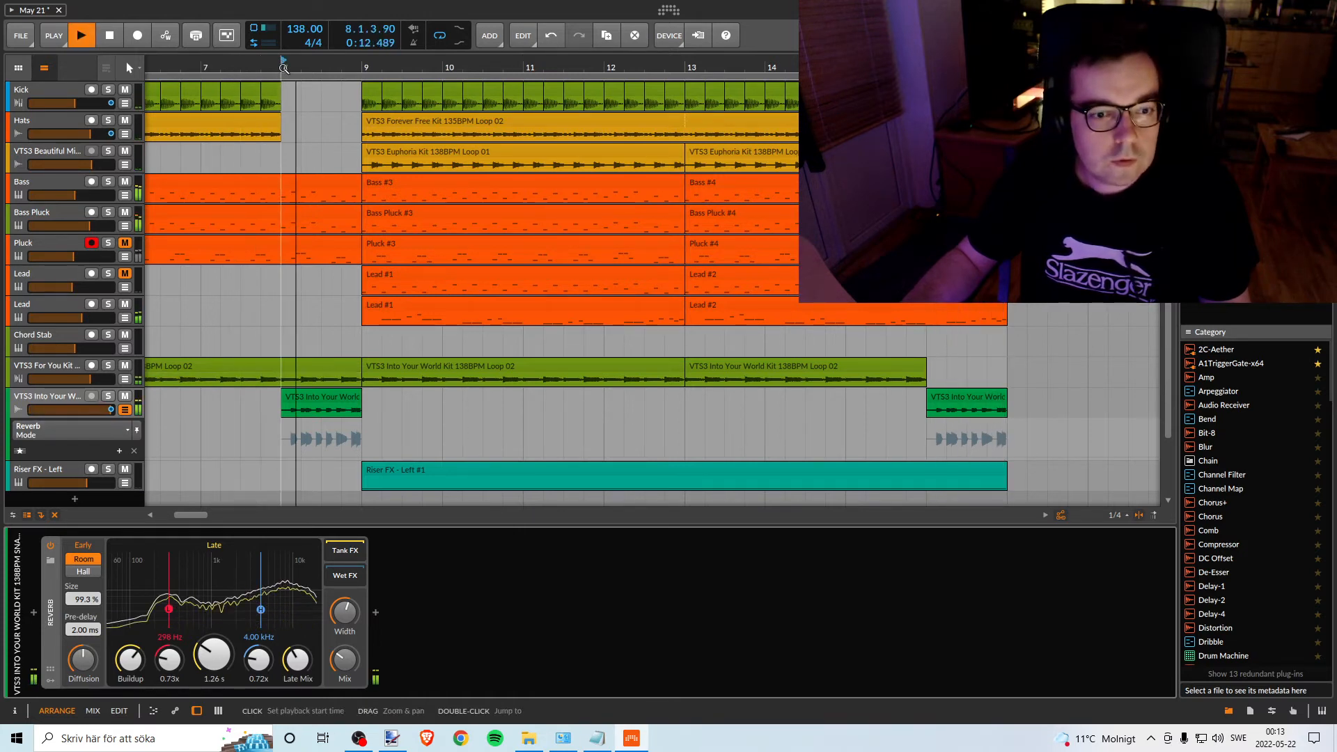
key(space)
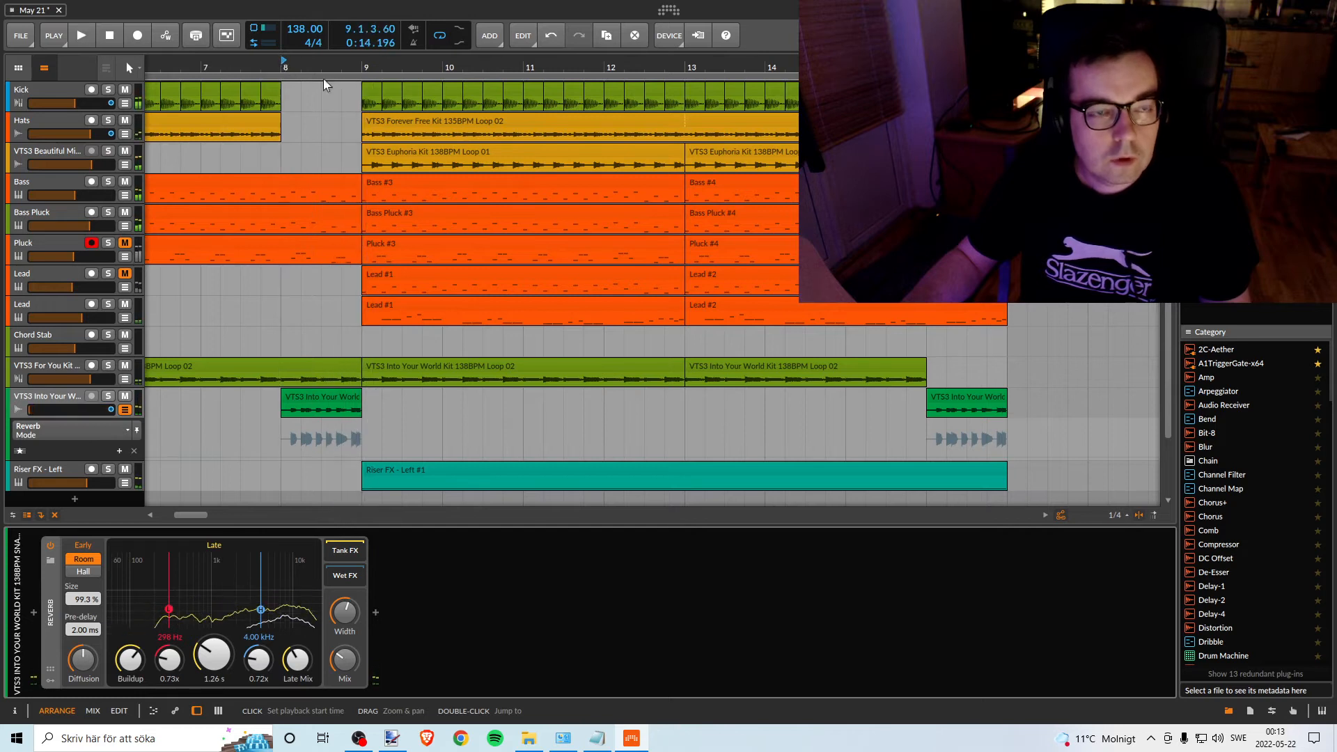
Save the project.
drag(325, 68, 461, 40)
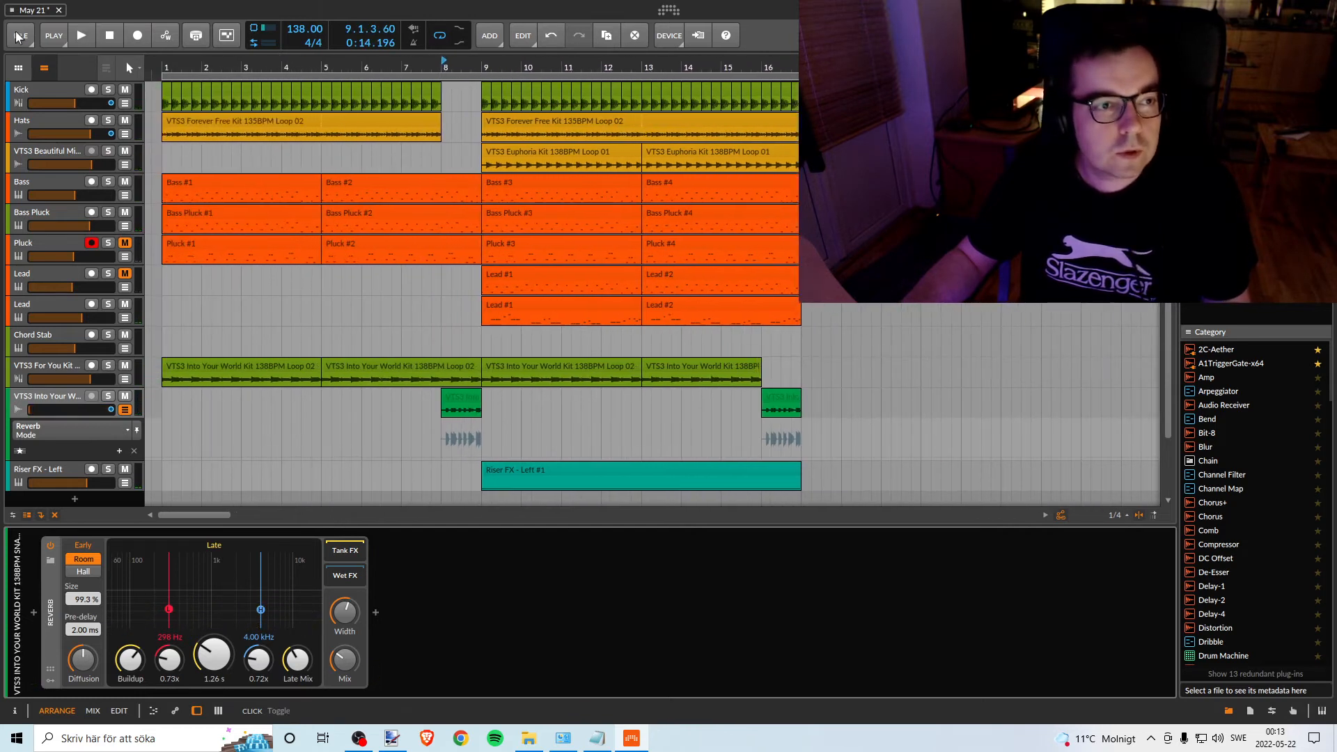
click(24, 33)
click(43, 103)
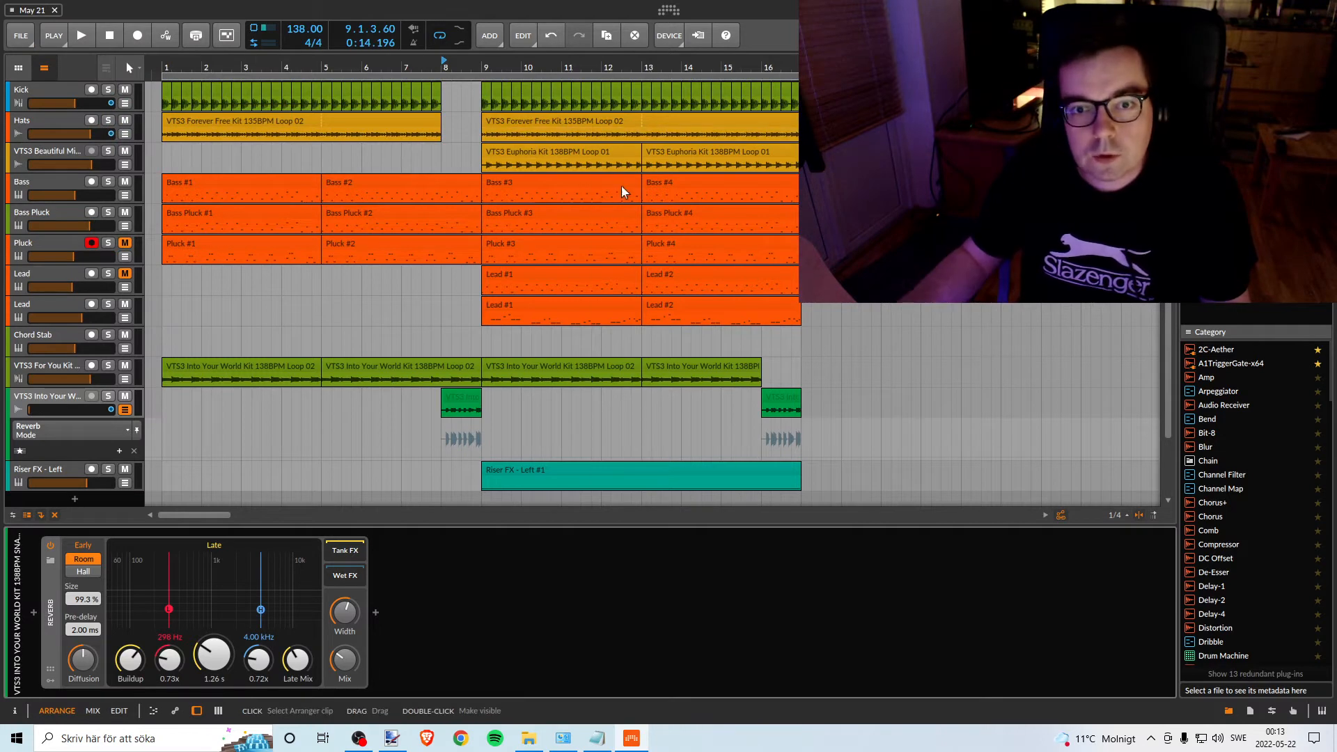
Audition the arrangement from bar 5 with the Pluck track temporarily unmuted, and mute the track again.
drag(681, 68, 630, 65)
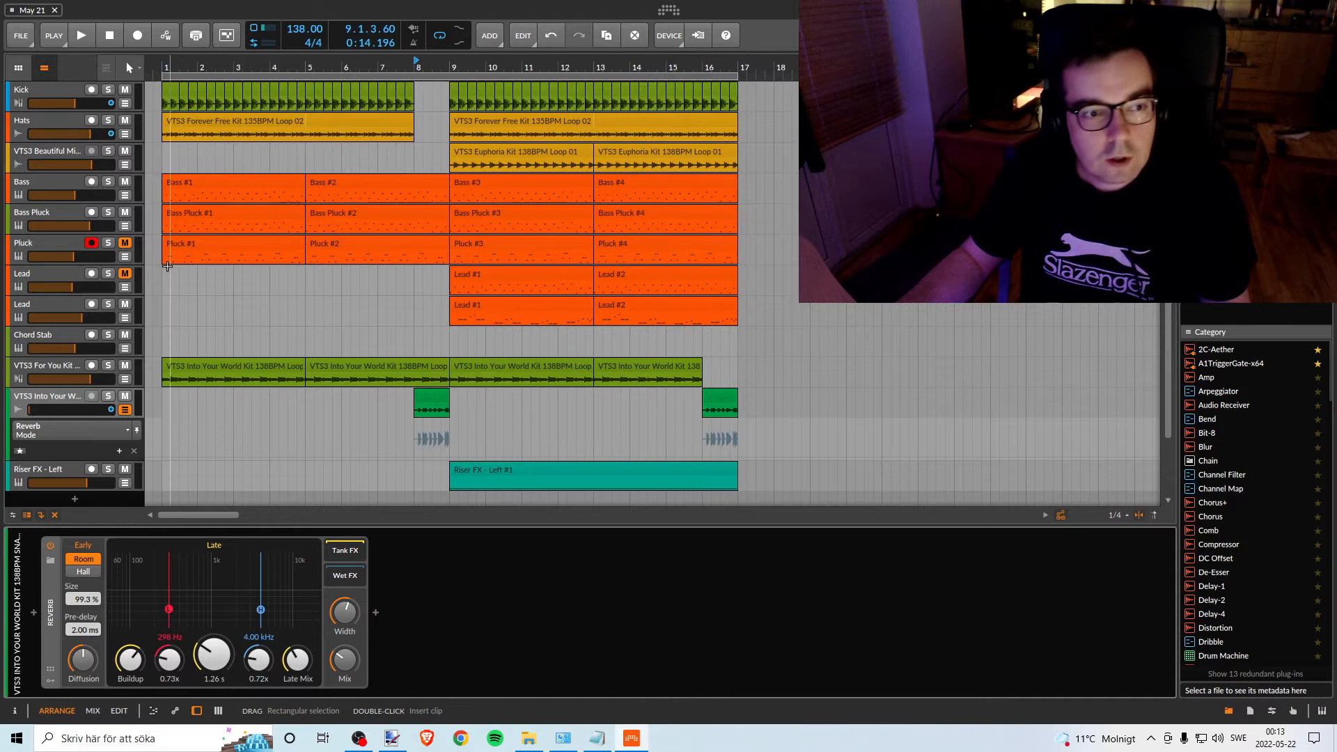
click(55, 241)
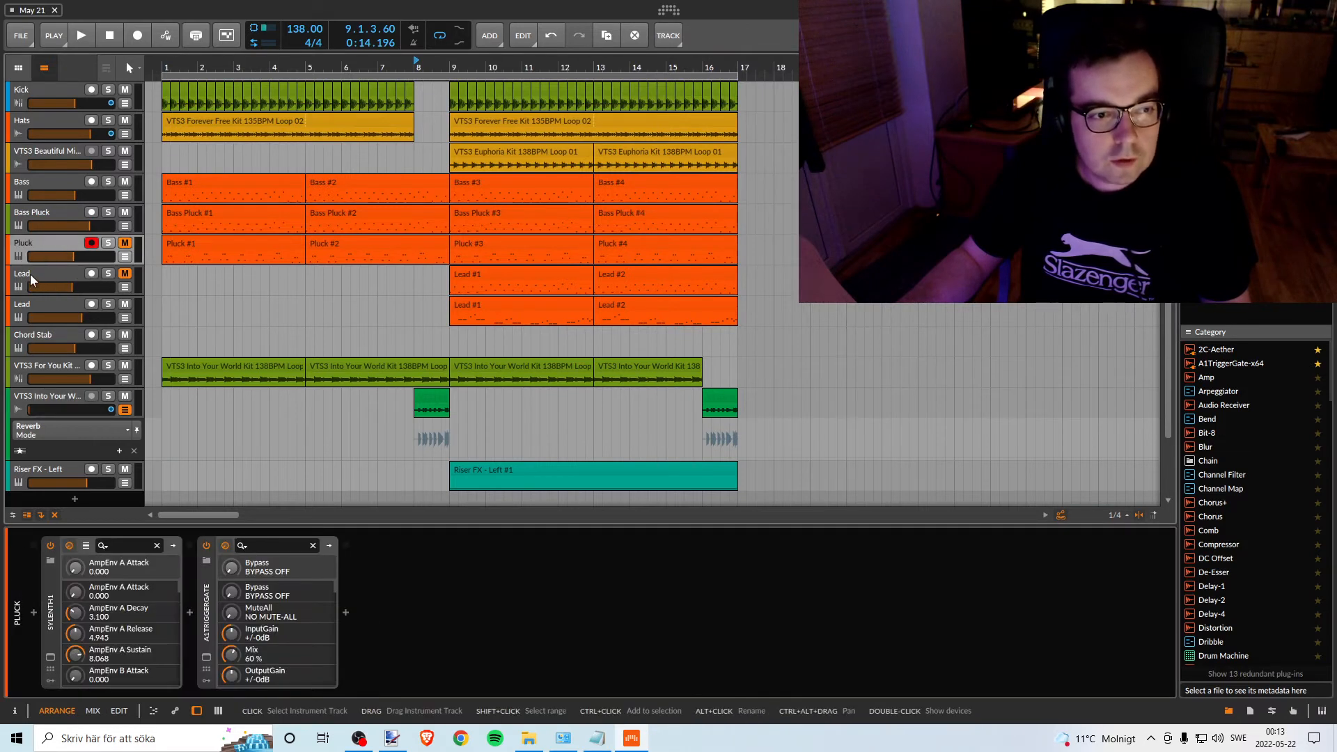
click(31, 273)
click(30, 250)
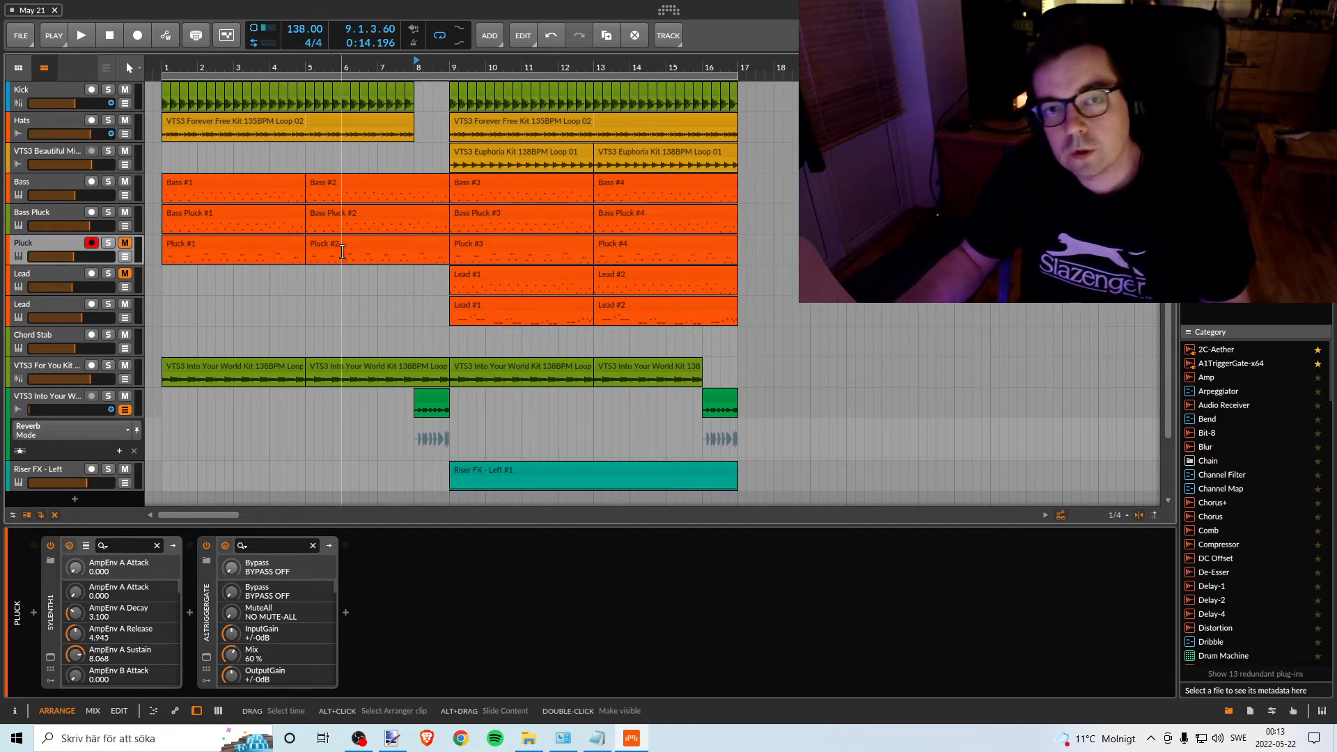
click(306, 65)
key(space)
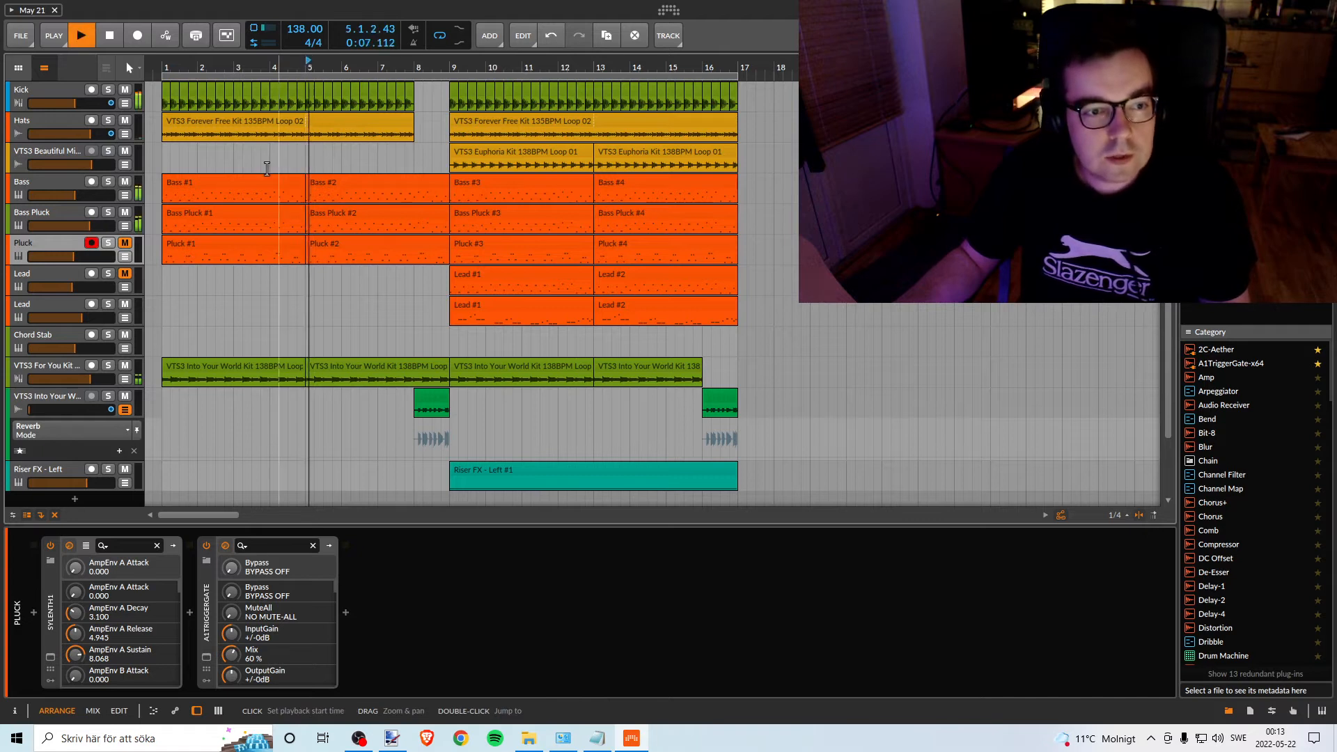
click(125, 243)
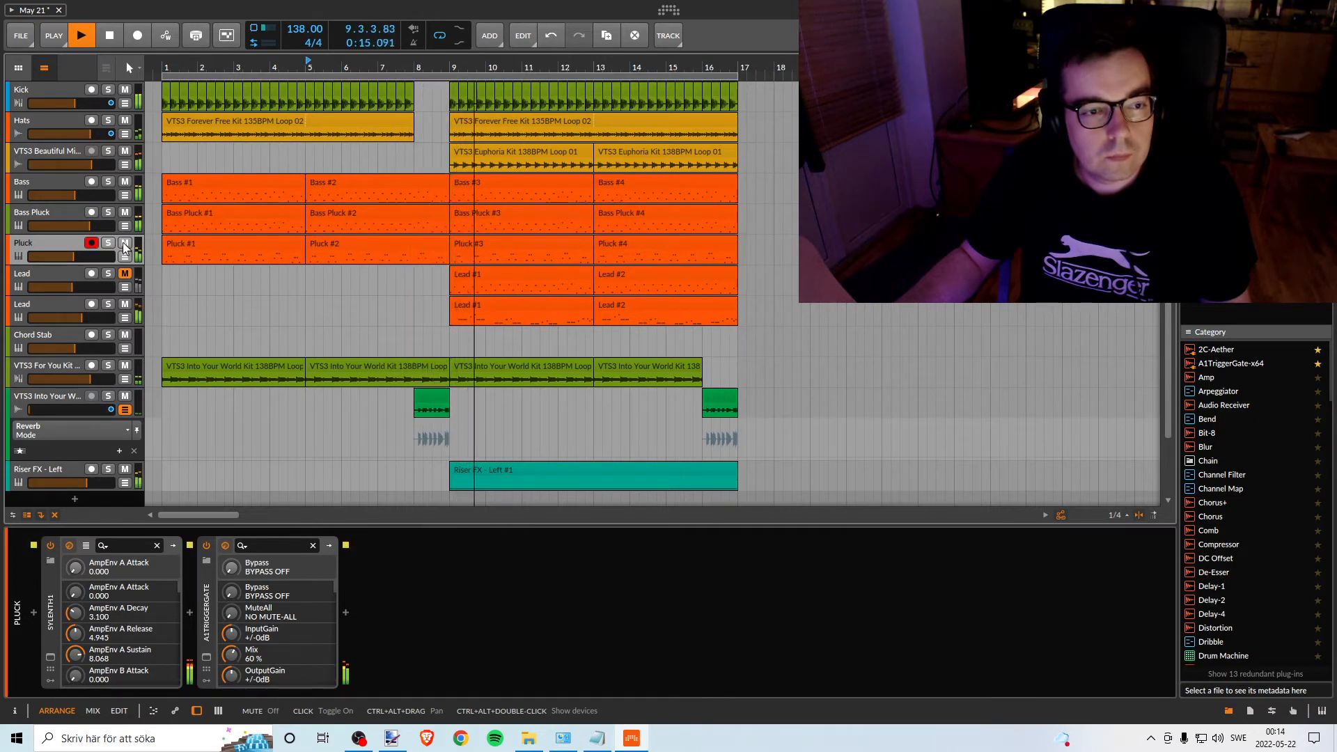
click(124, 245)
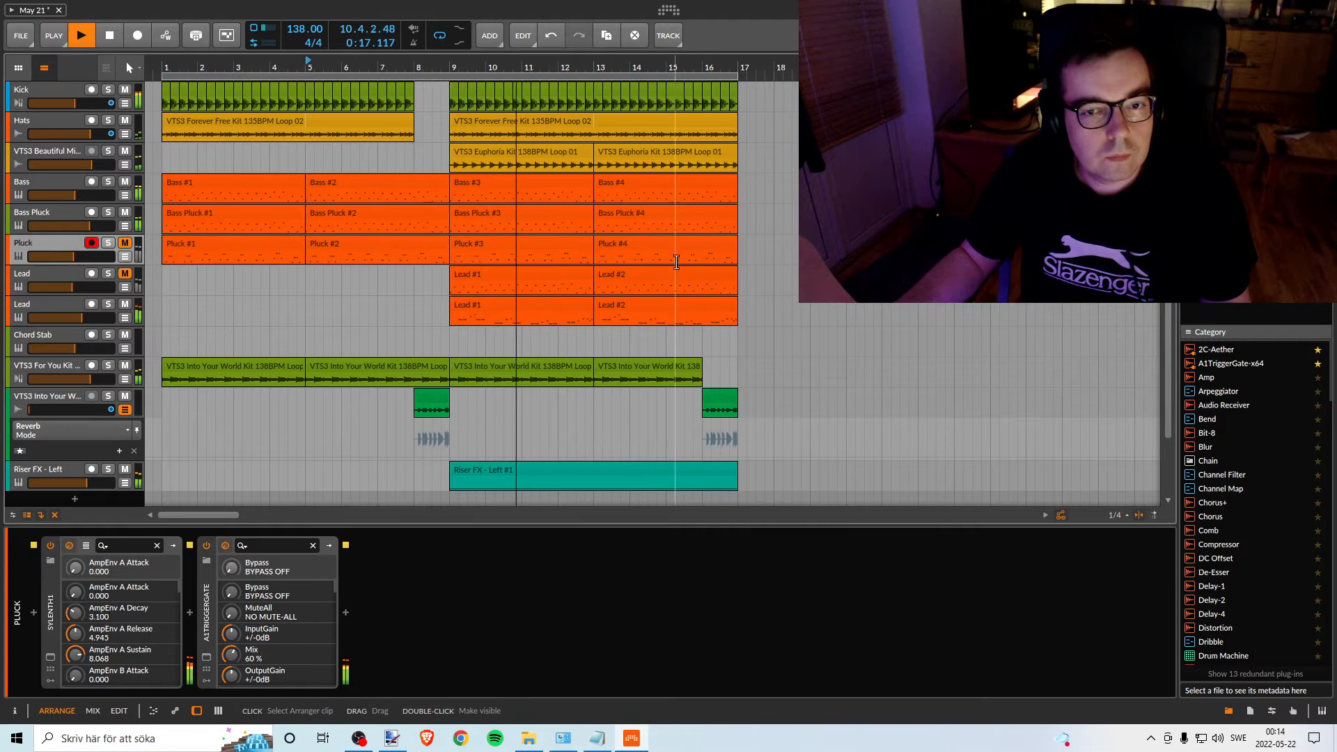
key(space)
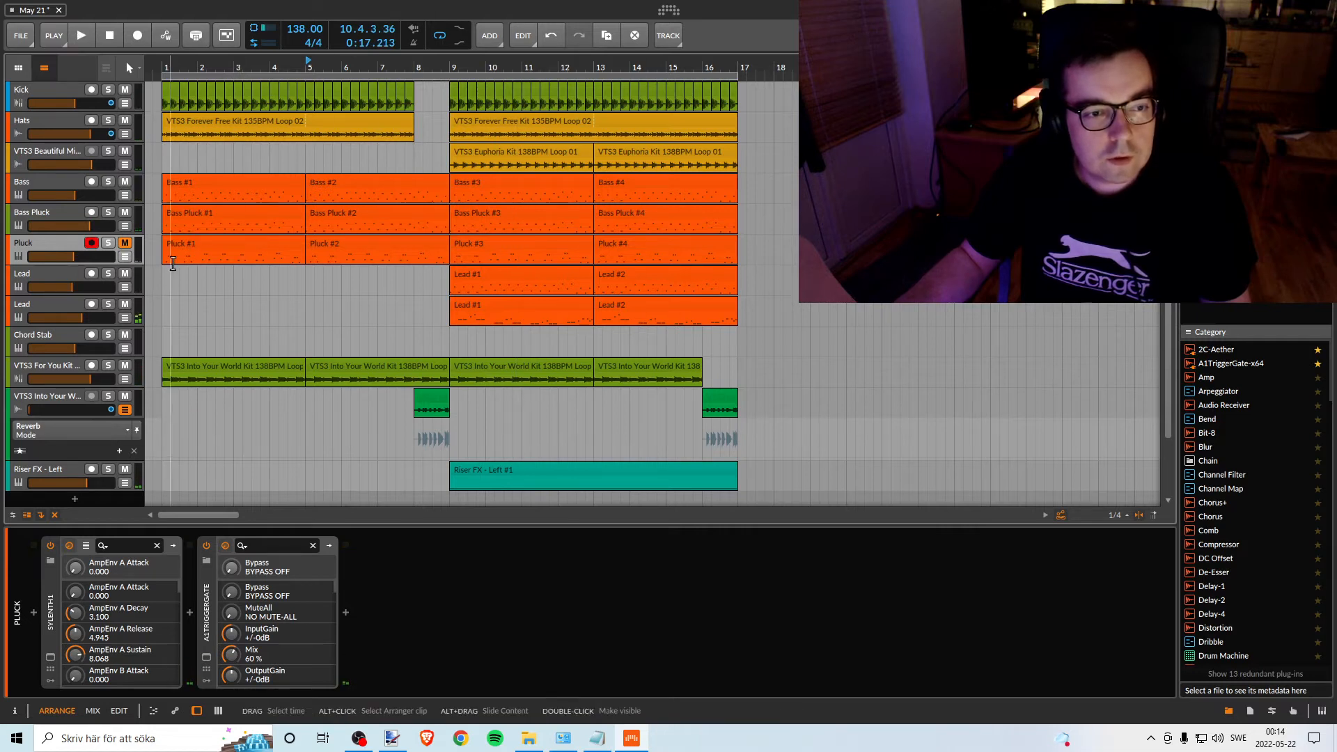
Delete the Pluck #1 and Pluck #2 clips from the first eight bars of the Pluck track.
click(124, 274)
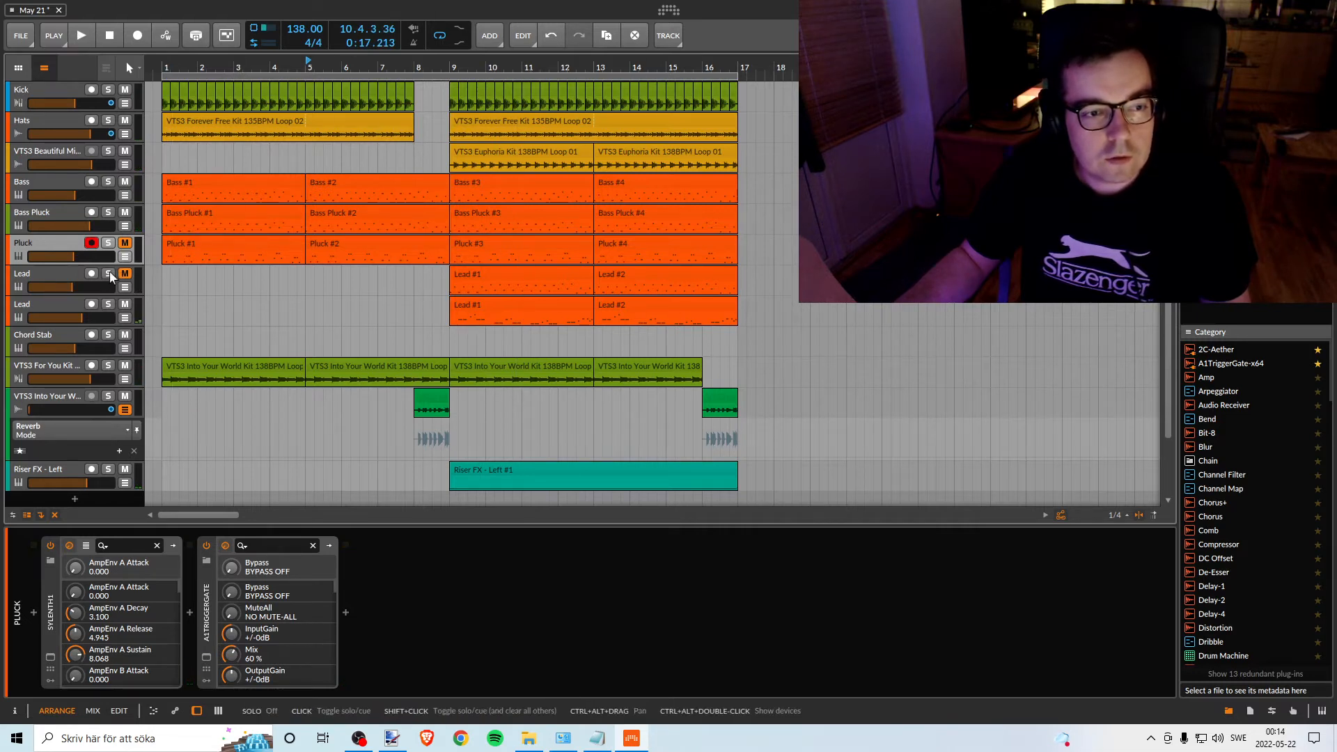
click(229, 243)
shift+click(361, 244)
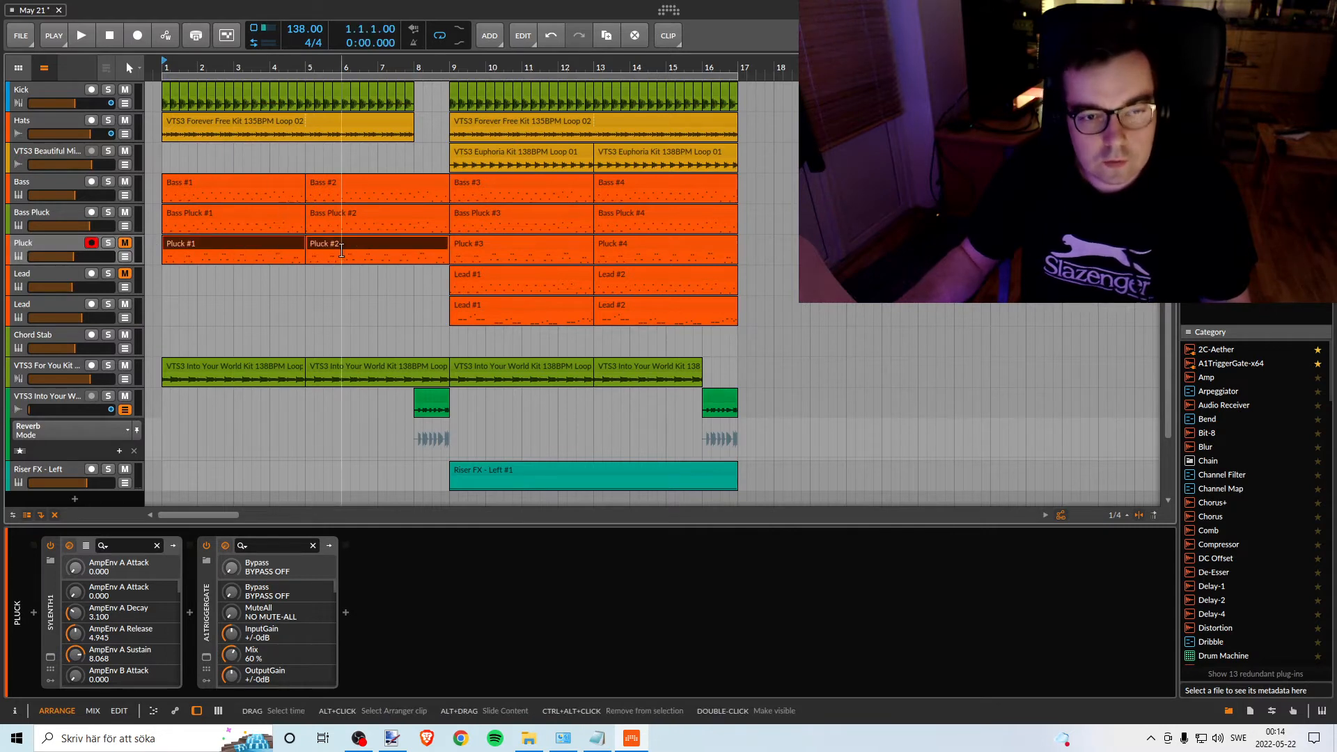
key(Delete)
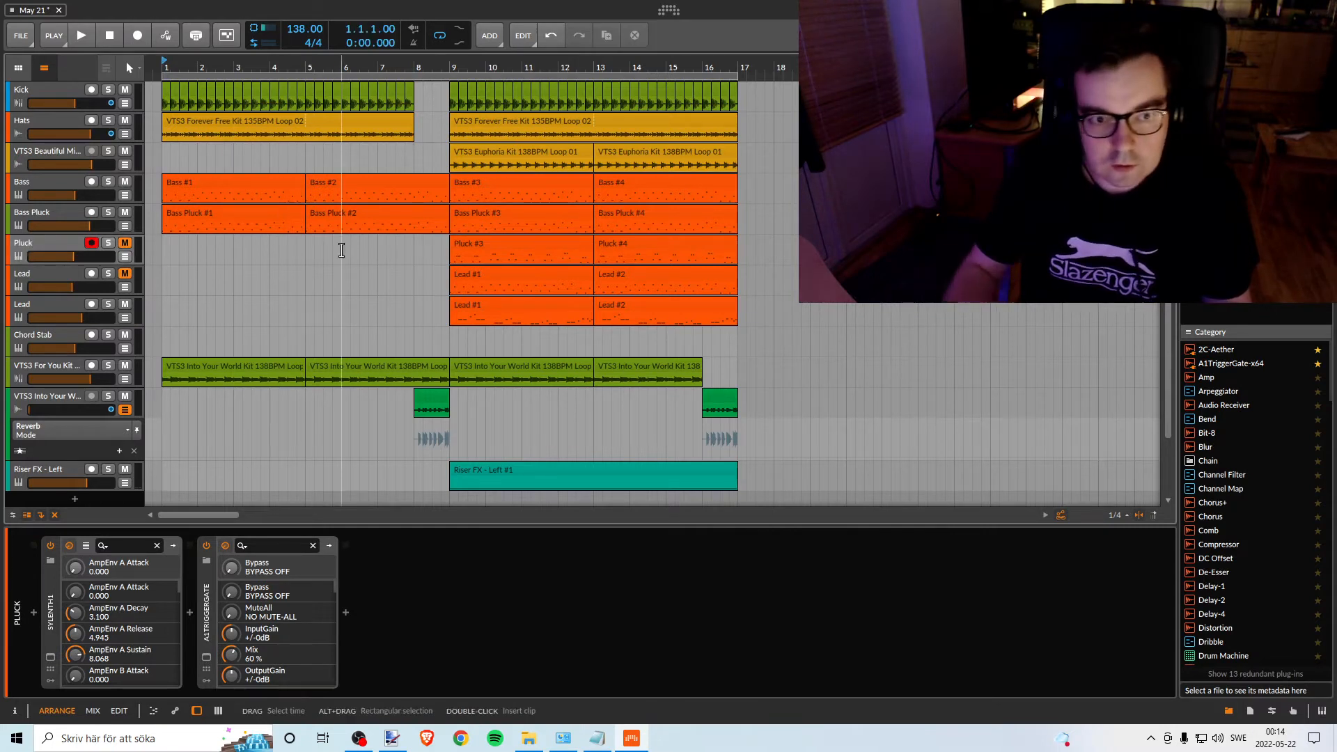
Move the Pluck #3 and Pluck #4 clips along the Pluck track to start at bar 17.
click(478, 244)
shift+click(627, 245)
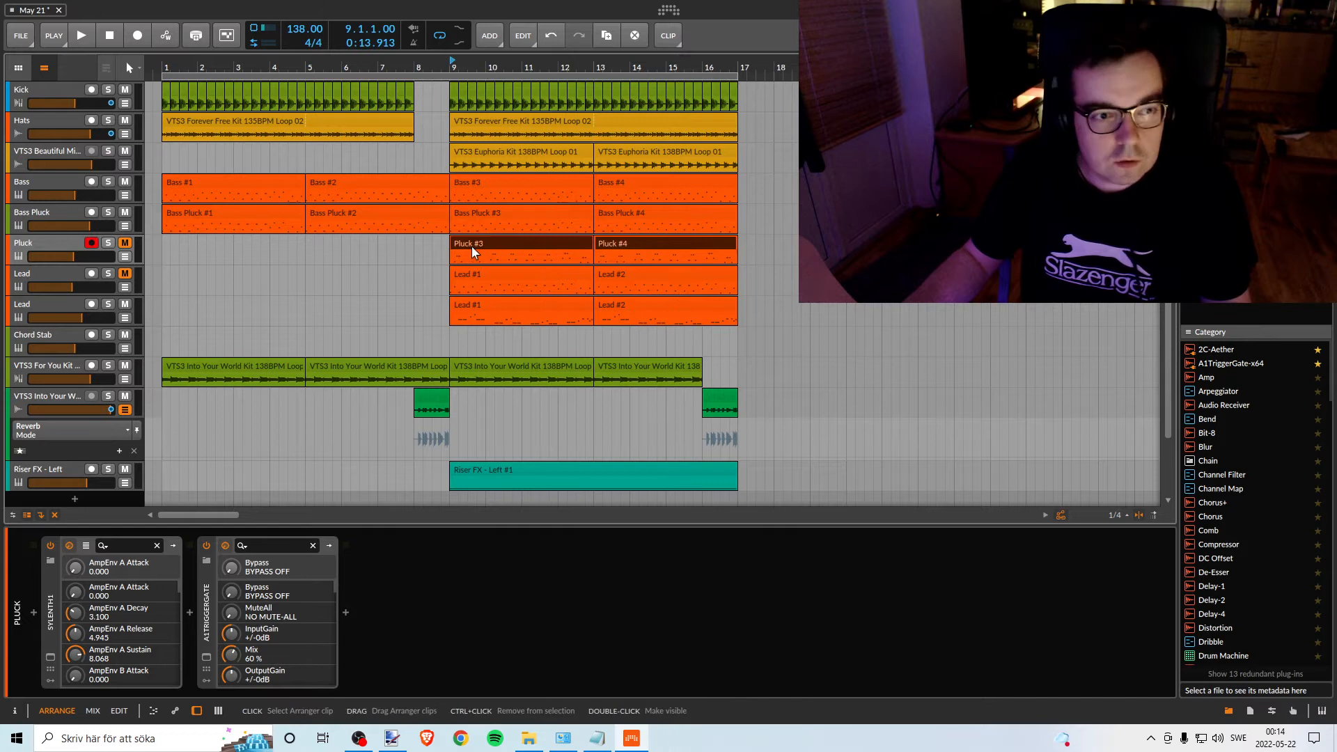
drag(471, 246, 763, 242)
scroll(765, 67, down, 2)
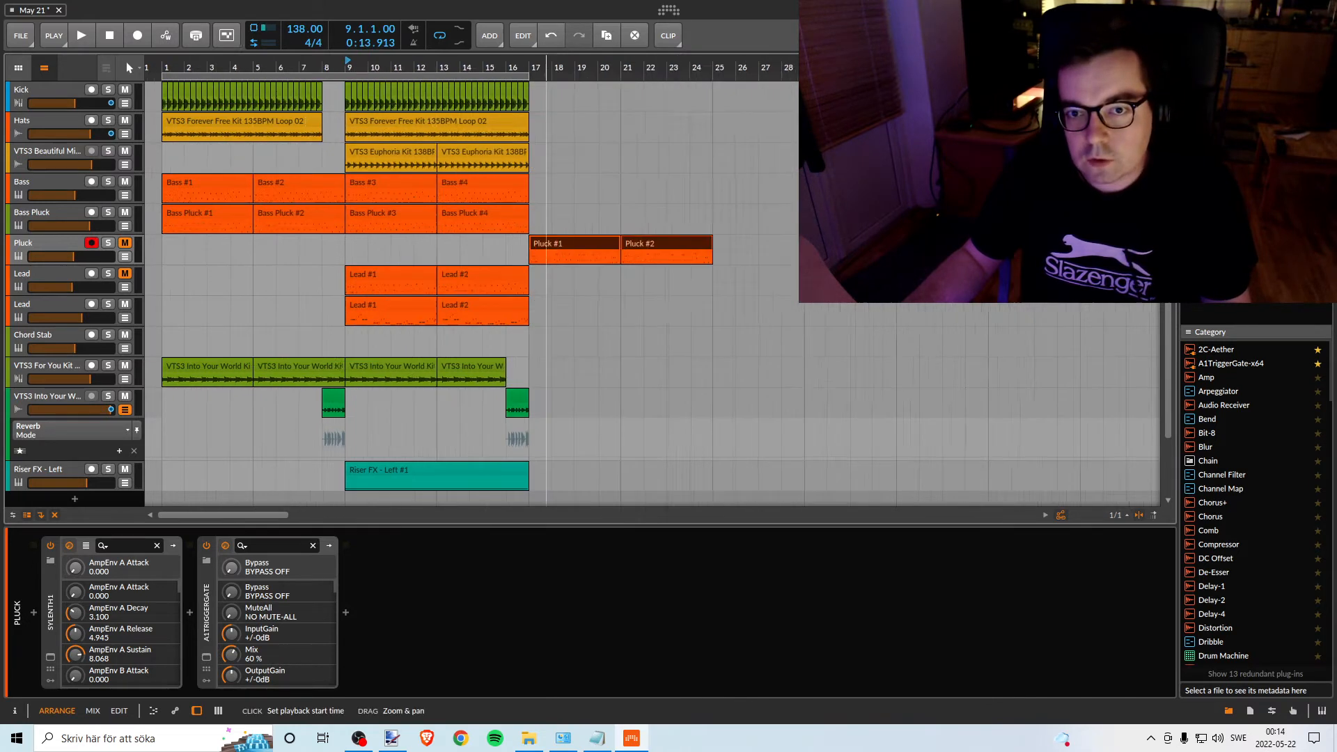
scroll(547, 67, up, 2)
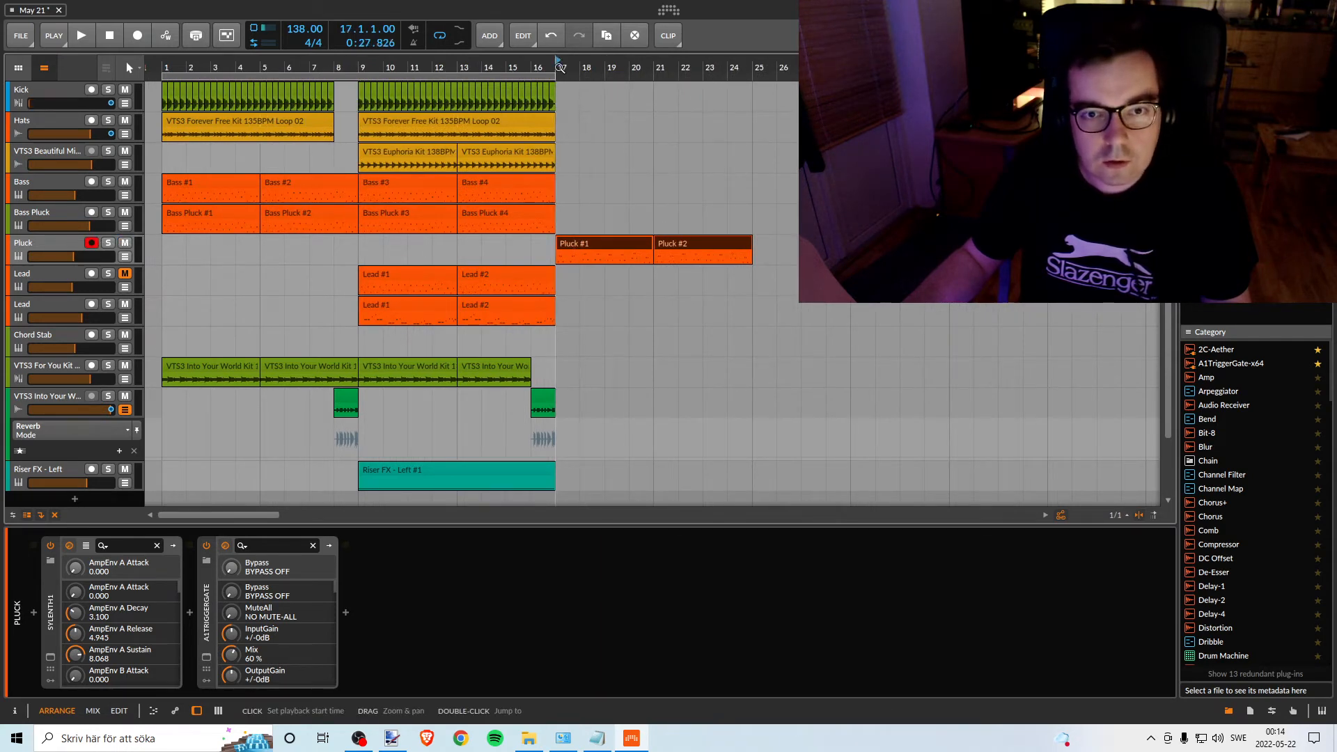
Play the moved Pluck clips from bar 17 with the track soloed, bypassing A1TriggerGate briefly to compare the sound.
key(space)
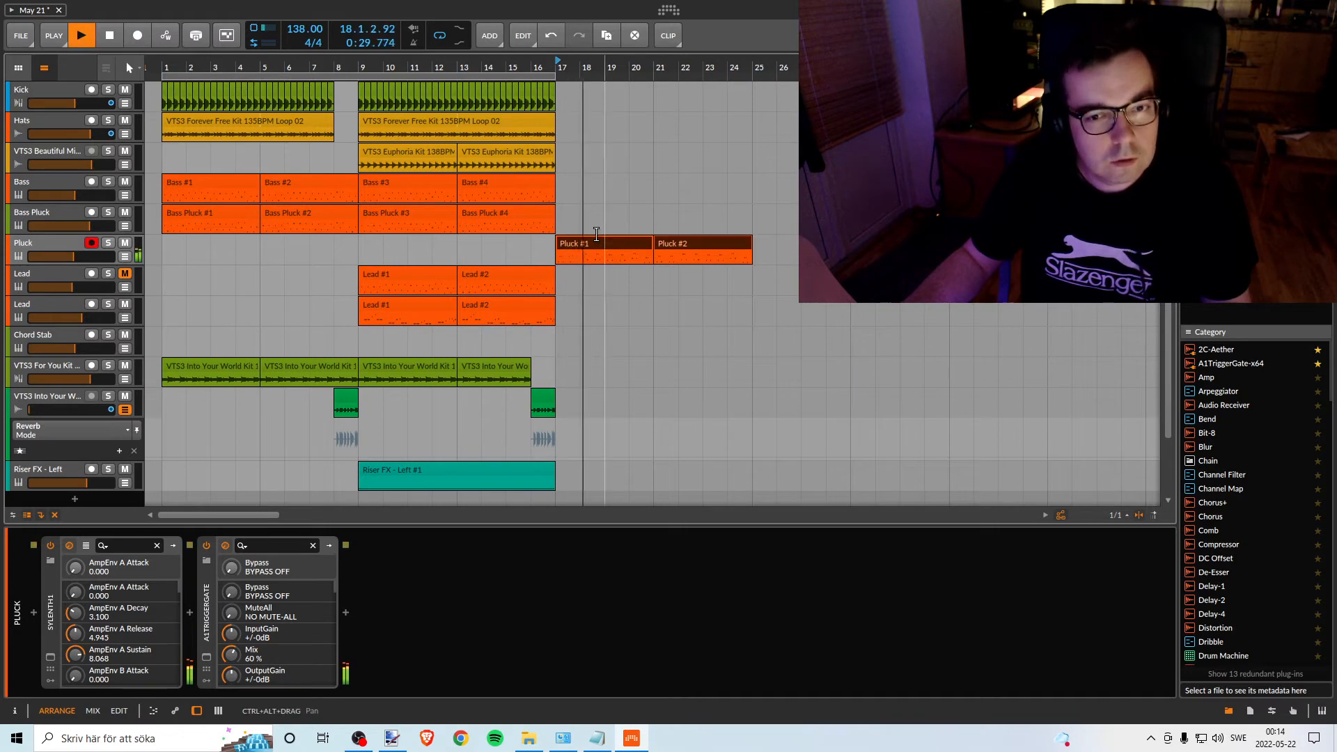
click(106, 242)
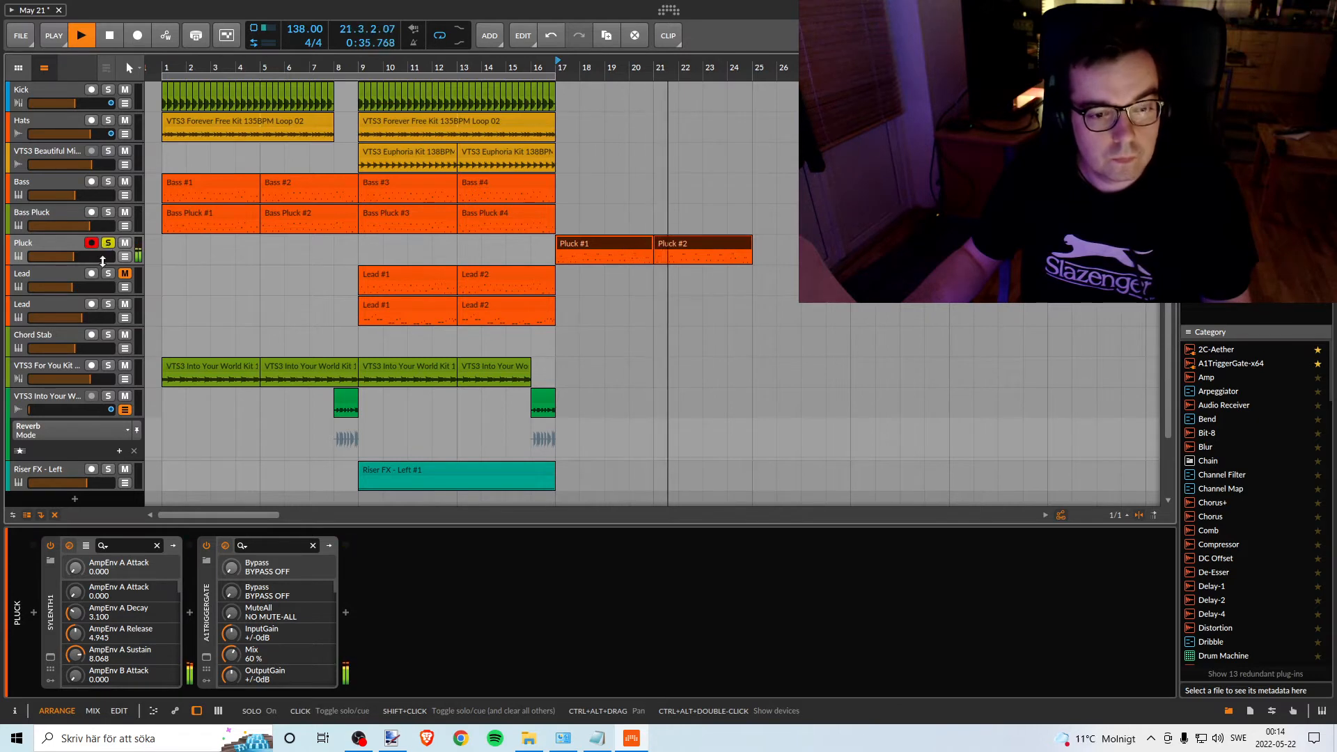
click(207, 546)
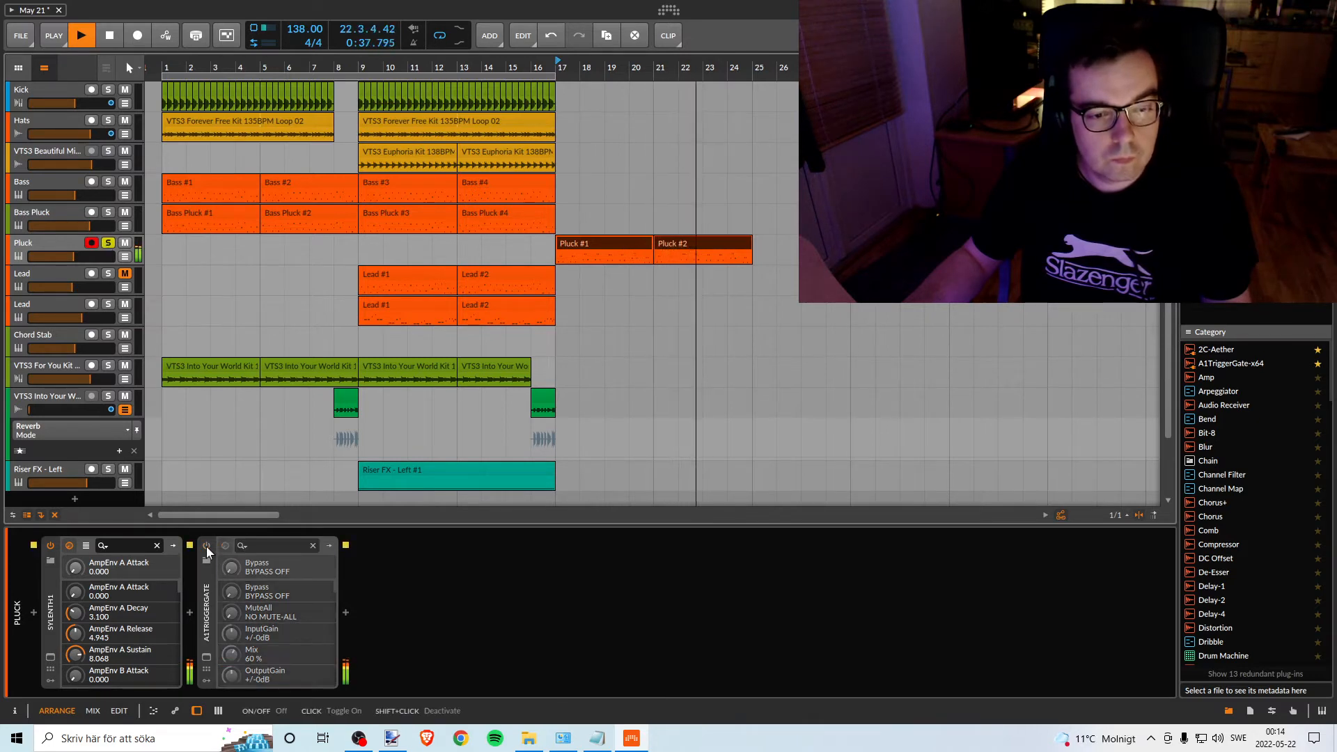
click(207, 549)
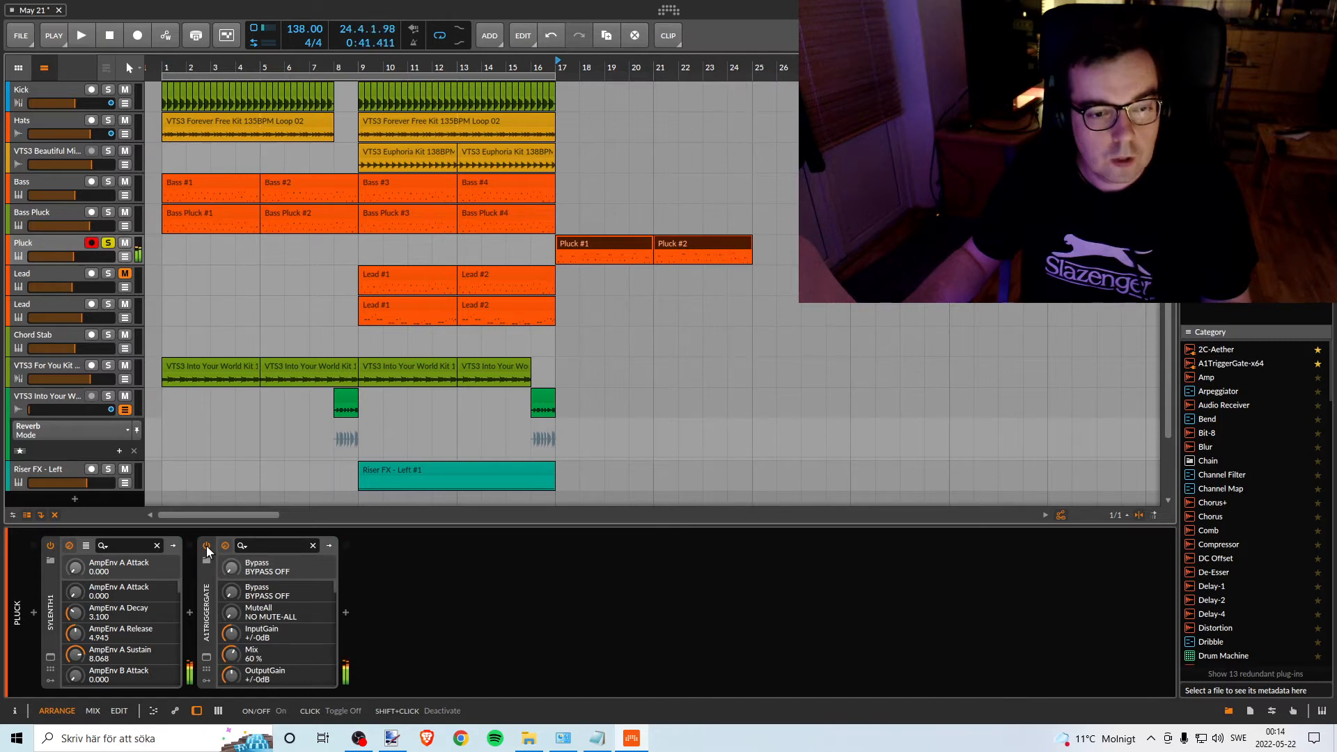
Open the A1TriggerGate plug-in window on the Pluck track to check its gate pattern, and close it again.
click(207, 649)
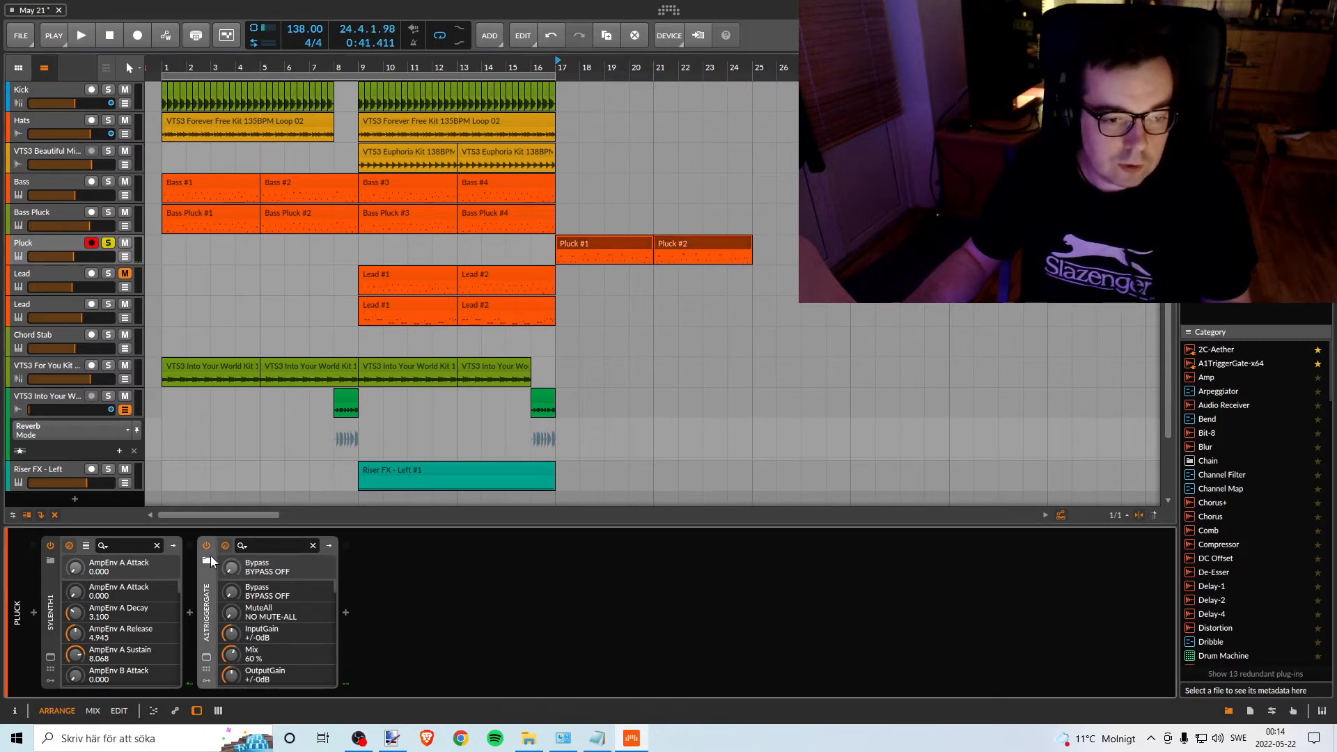
click(206, 656)
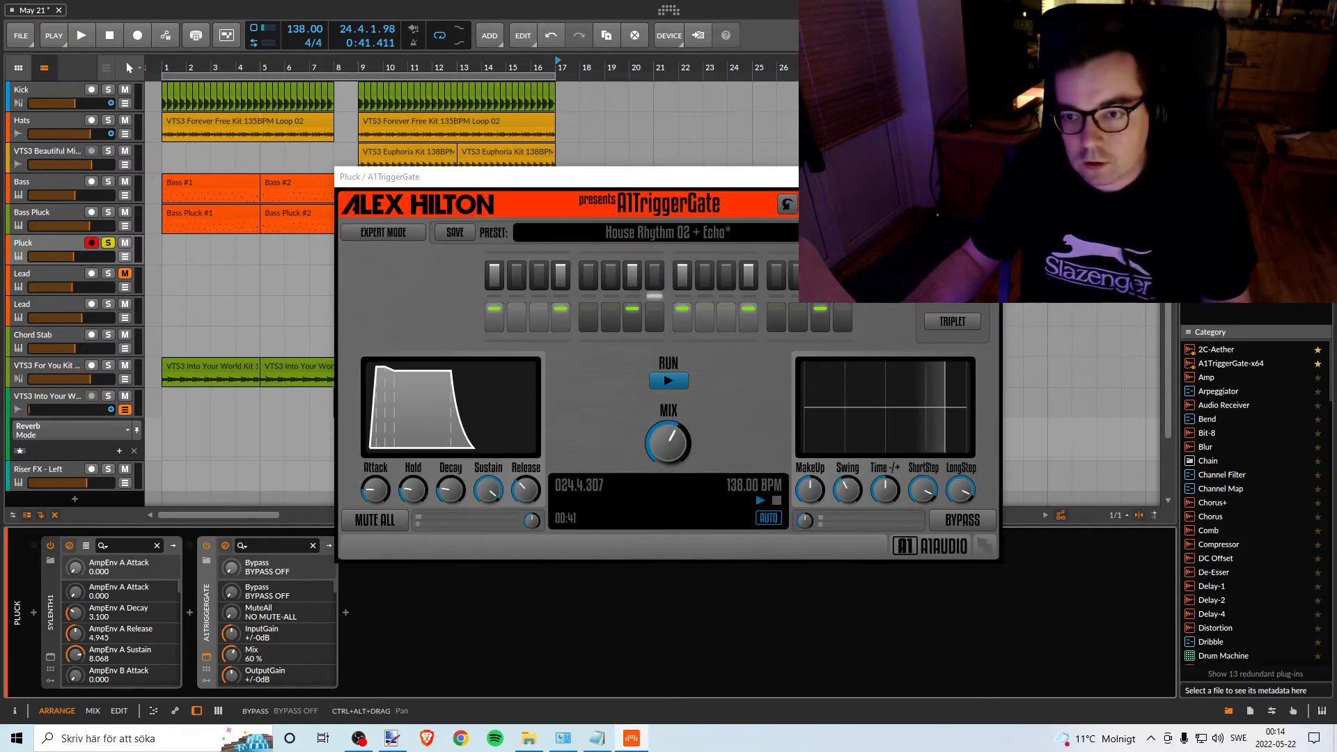
click(702, 279)
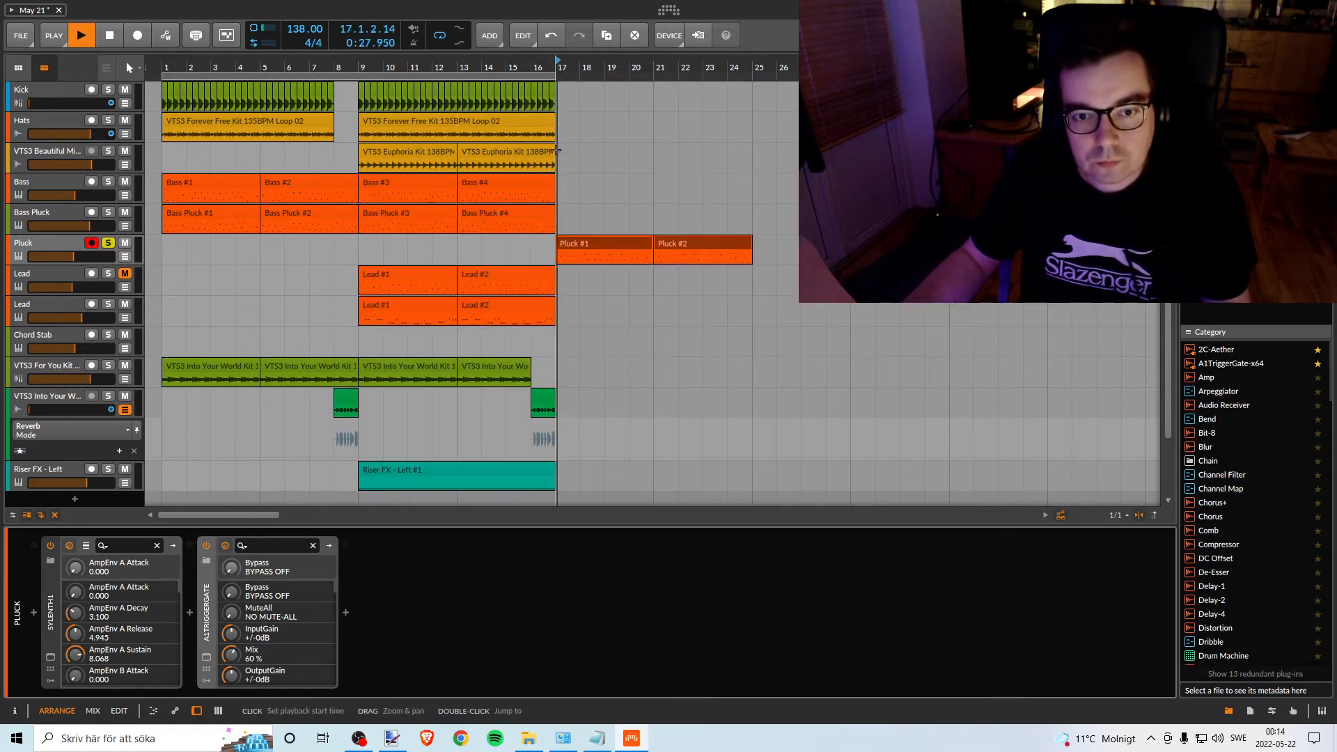
Replay the Pluck from bar 17, comparing it with and without A1TriggerGate, and leave the plug-in switched on.
key(space)
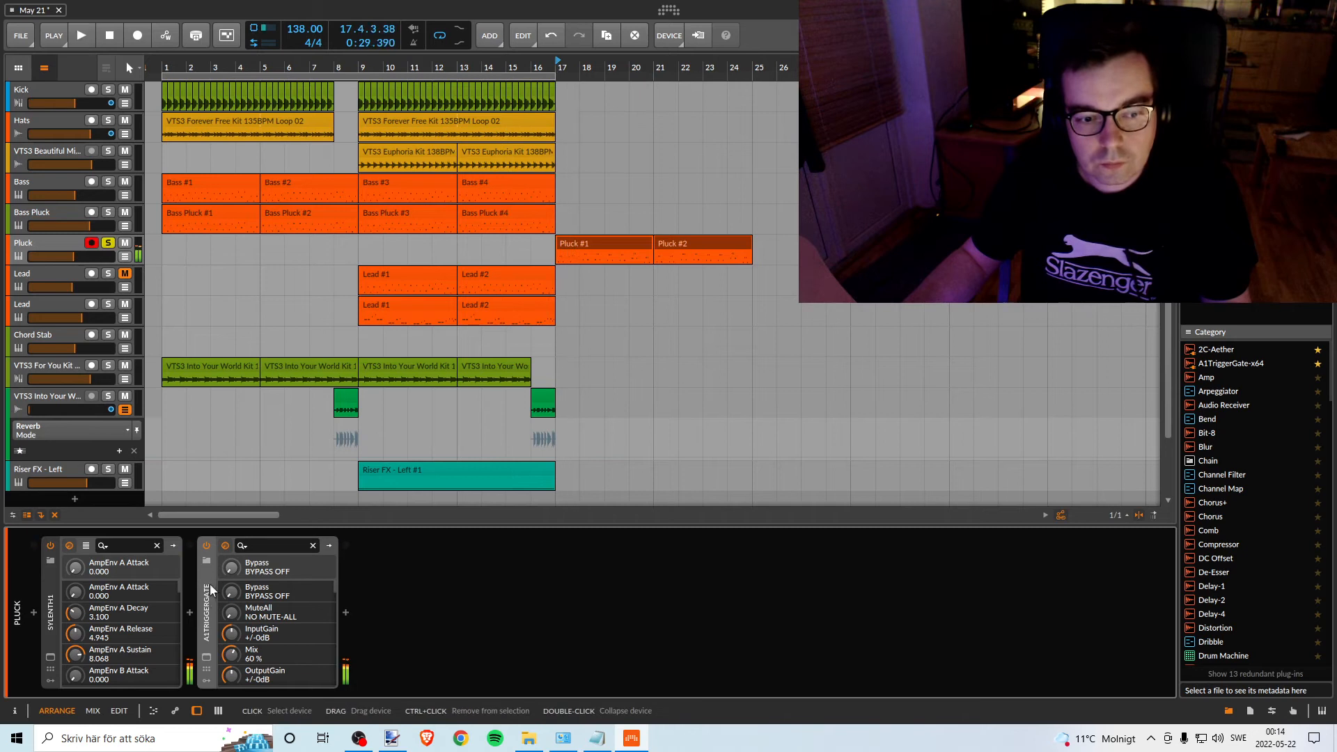
click(206, 546)
key(space)
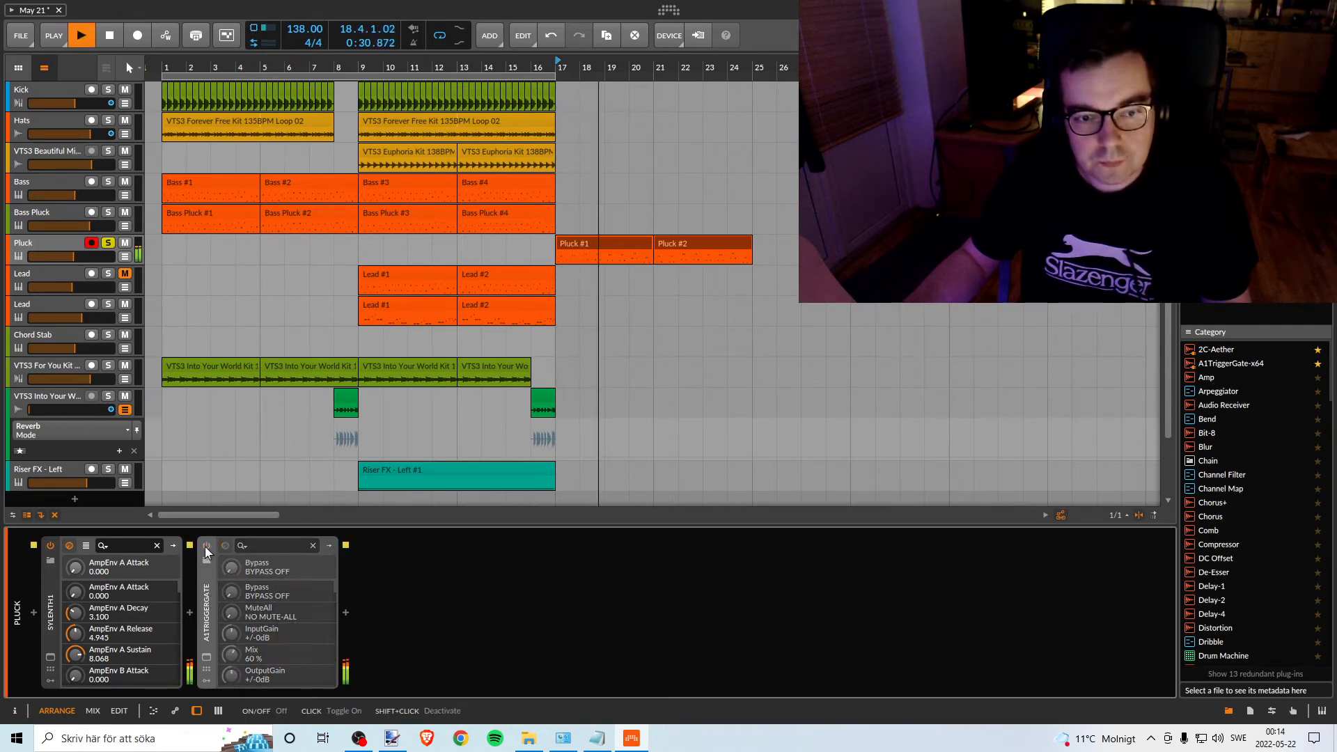
key(space)
click(205, 546)
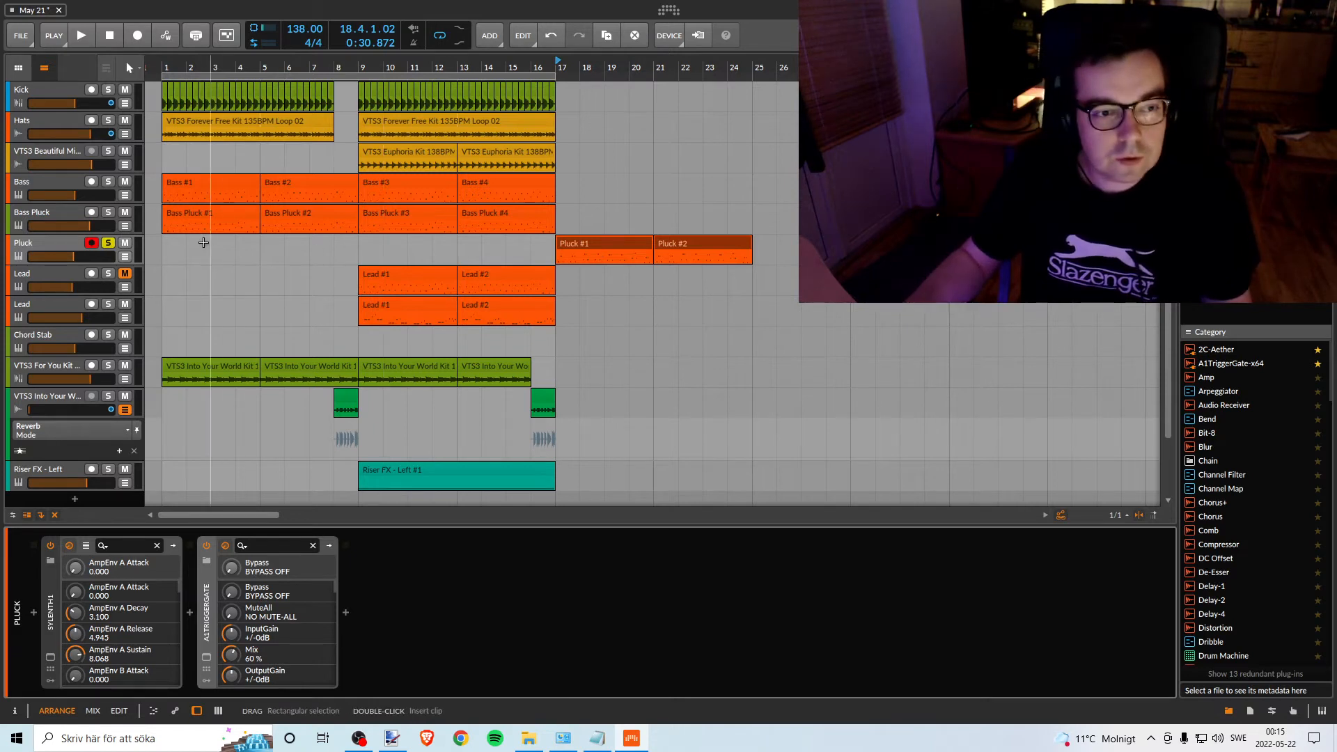
Take the Pluck track out of solo and mute it.
click(54, 245)
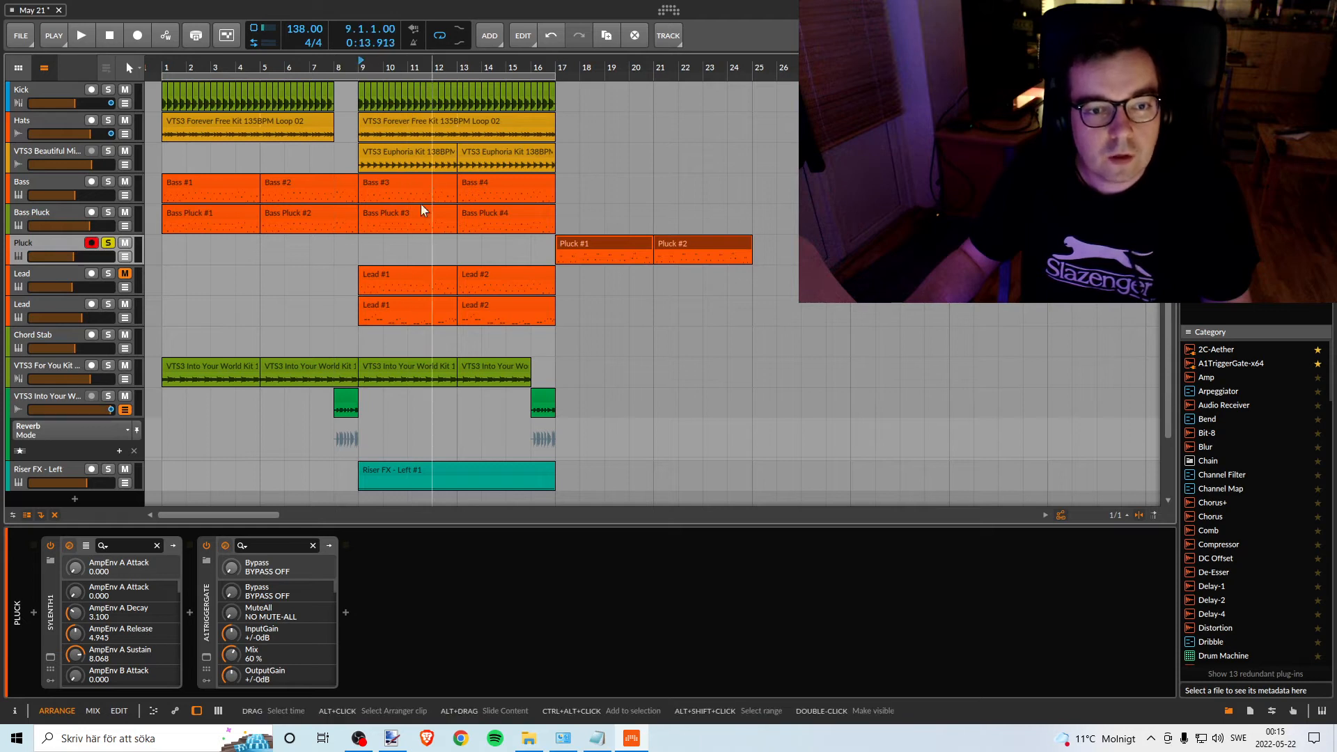
click(108, 244)
click(125, 244)
Audition the upper Lead track soloed from bar 9, and mute it again.
click(107, 274)
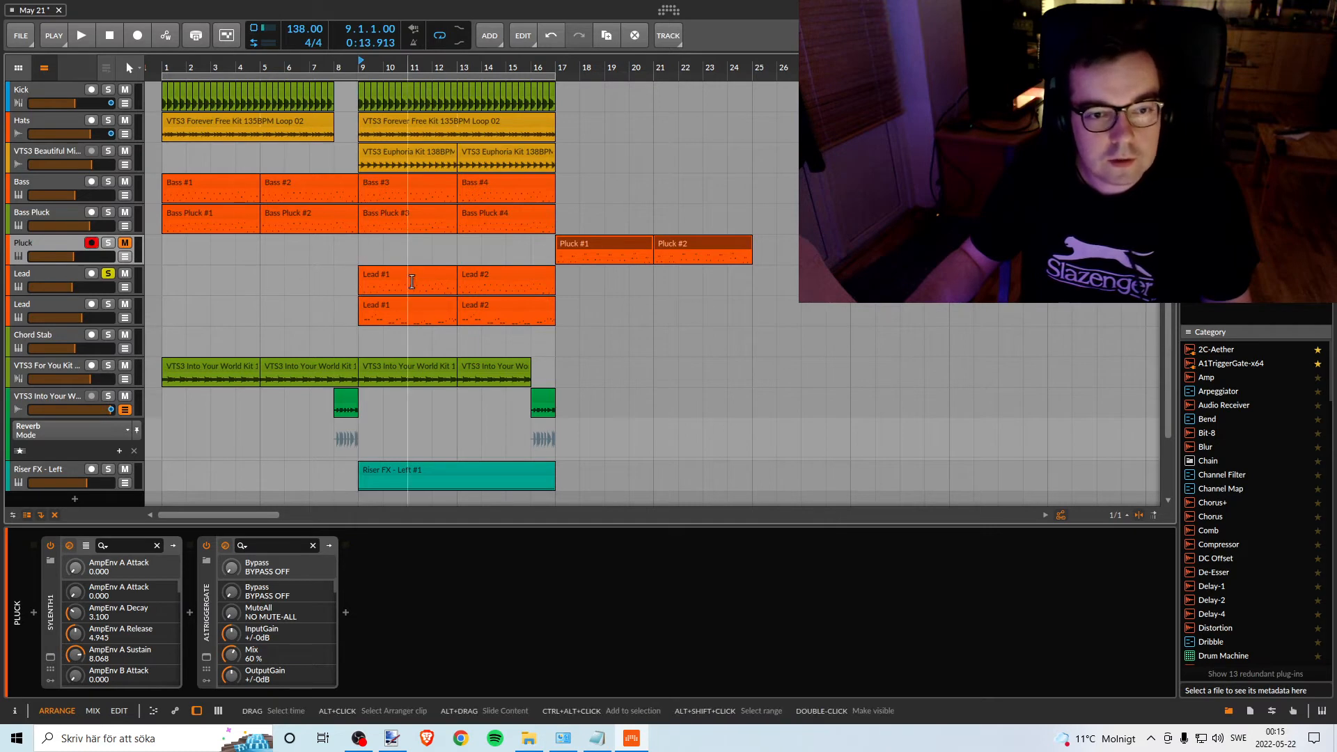
key(space)
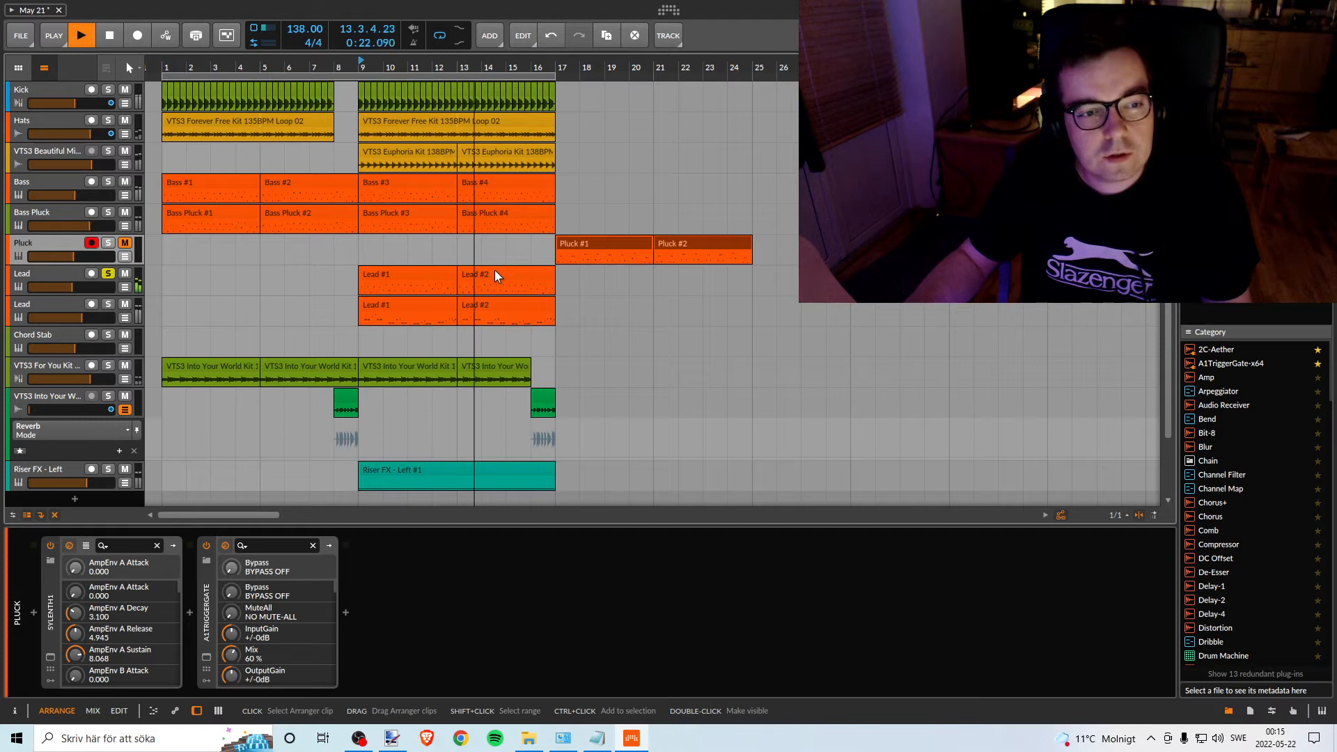
key(space)
click(125, 273)
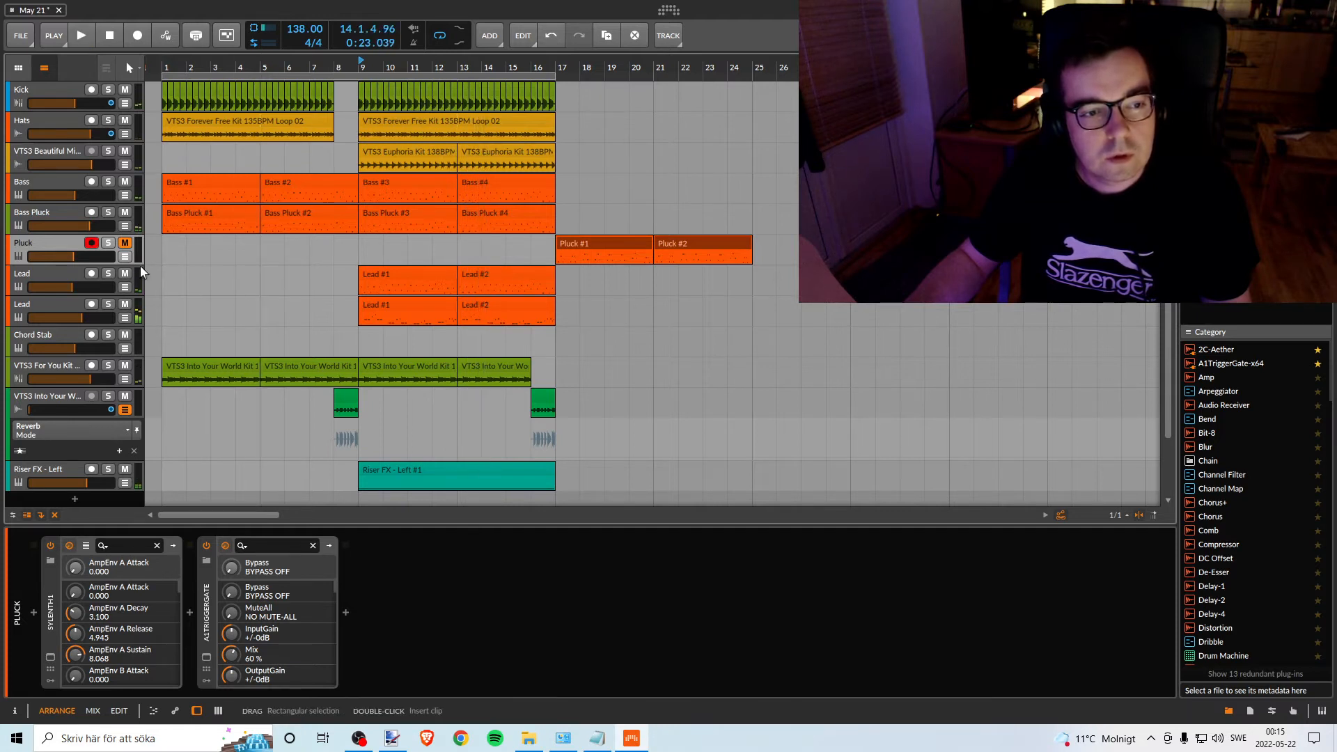
Play the arrangement from bar 9, briefly soloing the lower Lead track to hear its melody alone.
key(space)
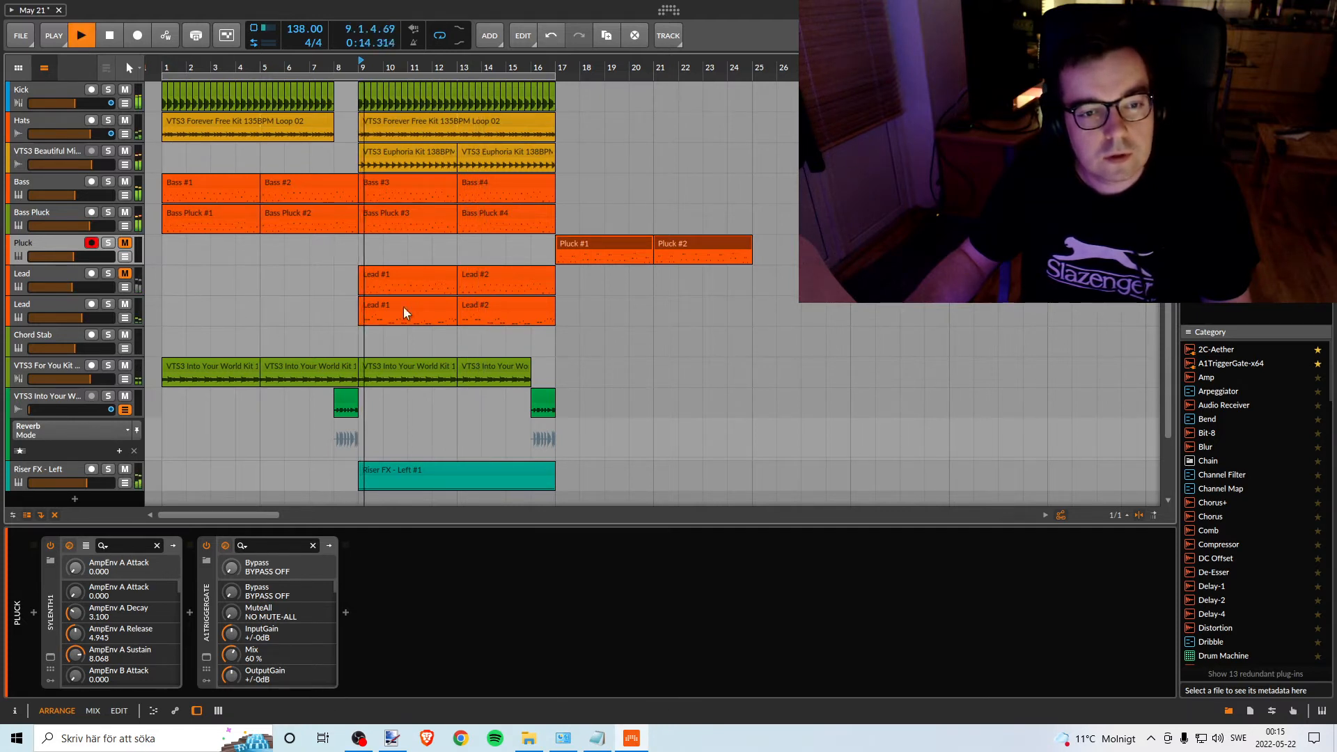
click(108, 305)
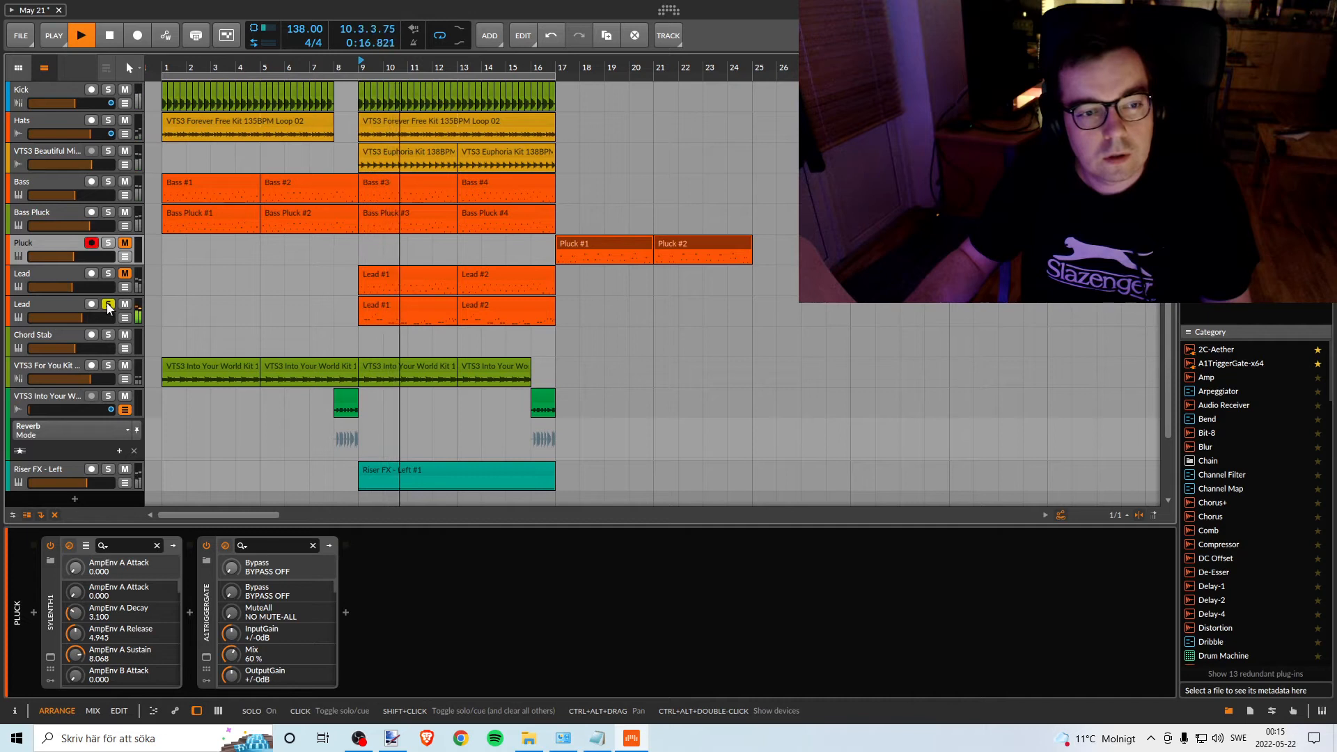
click(108, 304)
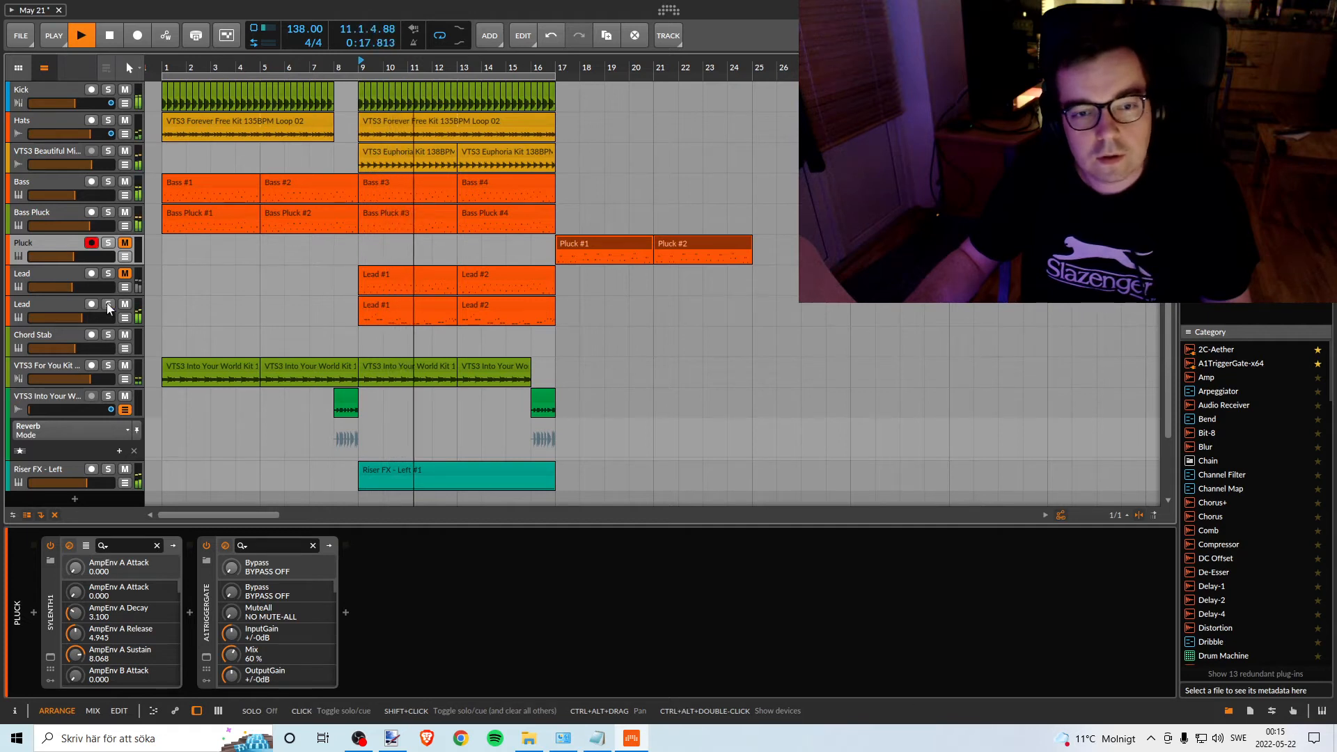
key(space)
Move the upper Lead track's Lead #1 and Lead #2 clips to start at bar 25, and listen from bar 9 without solo.
click(488, 273)
ctrl+click(430, 272)
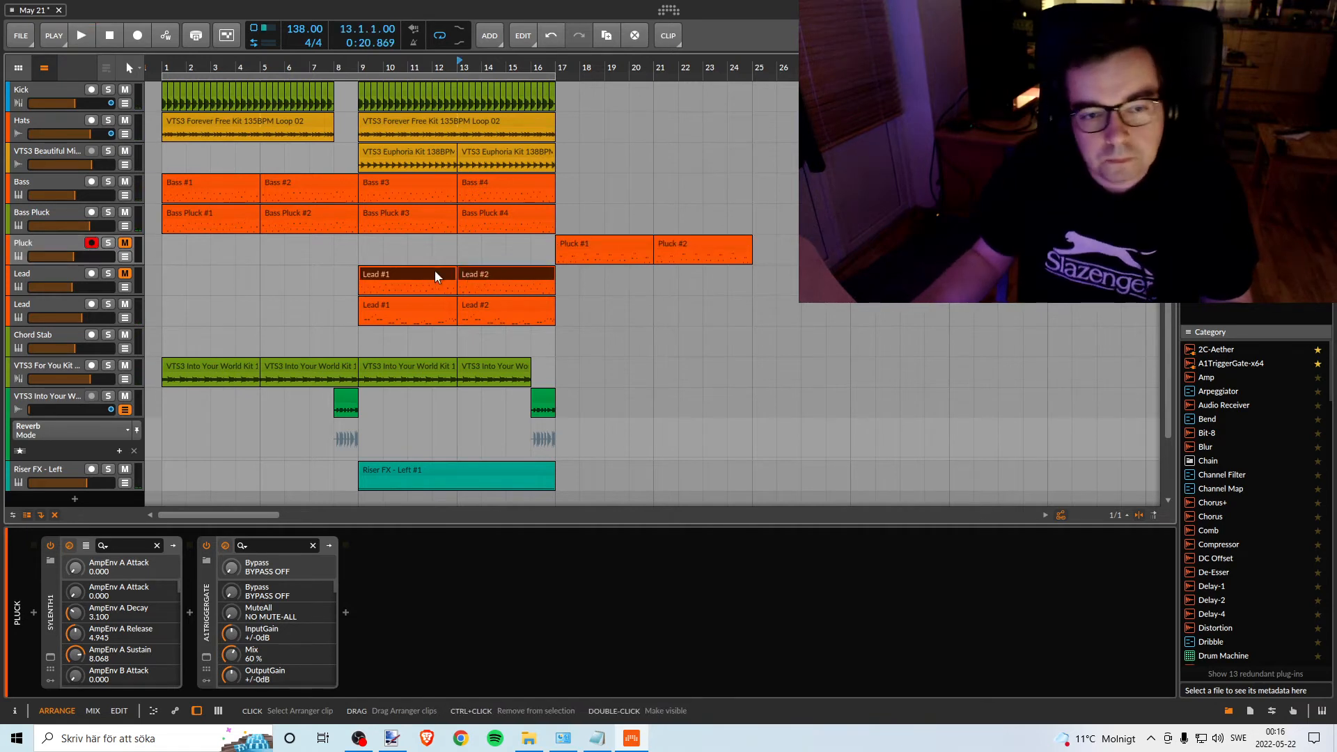
click(109, 273)
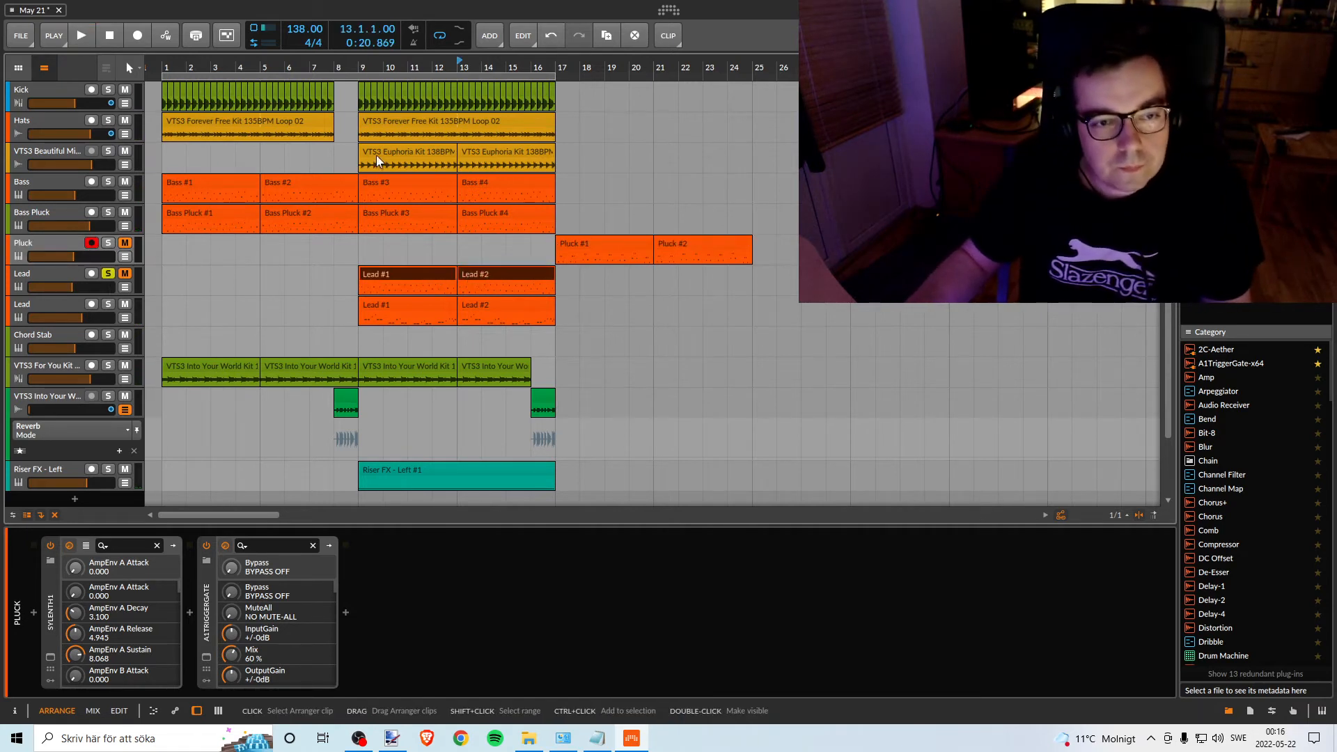
key(space)
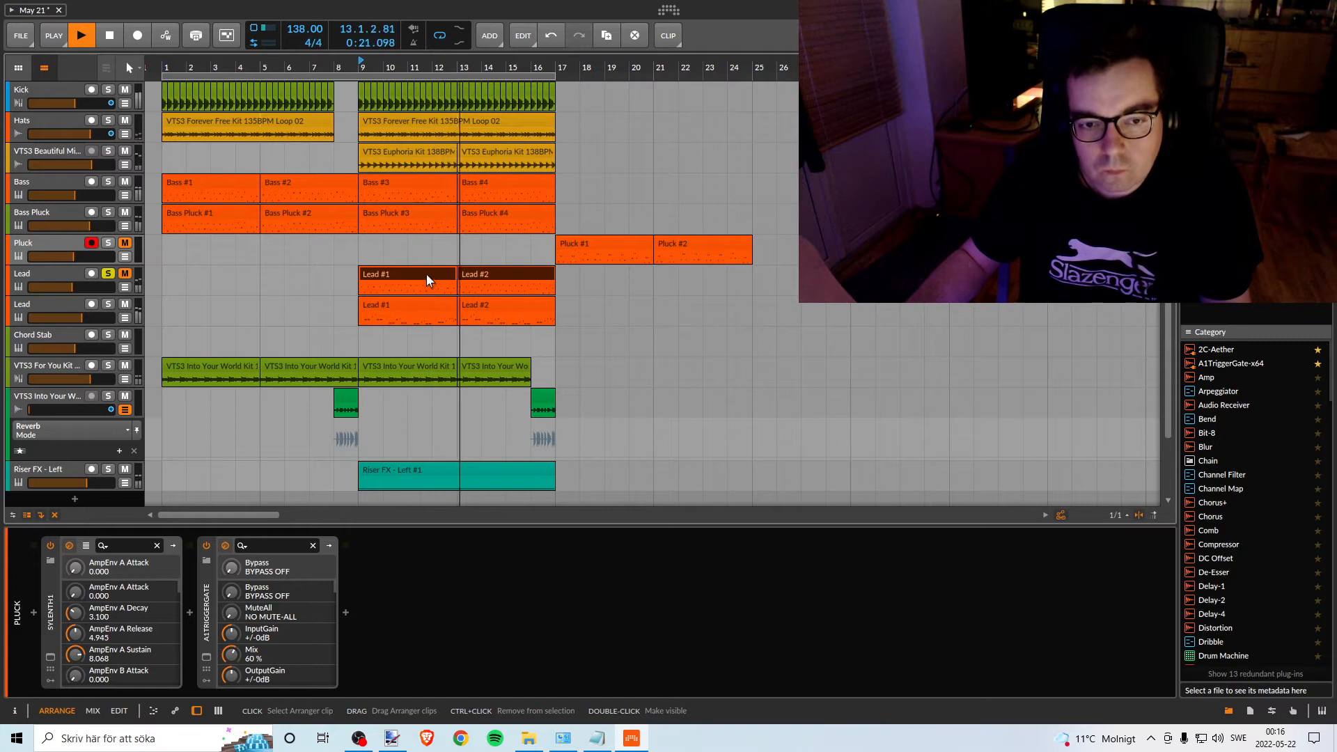
key(space)
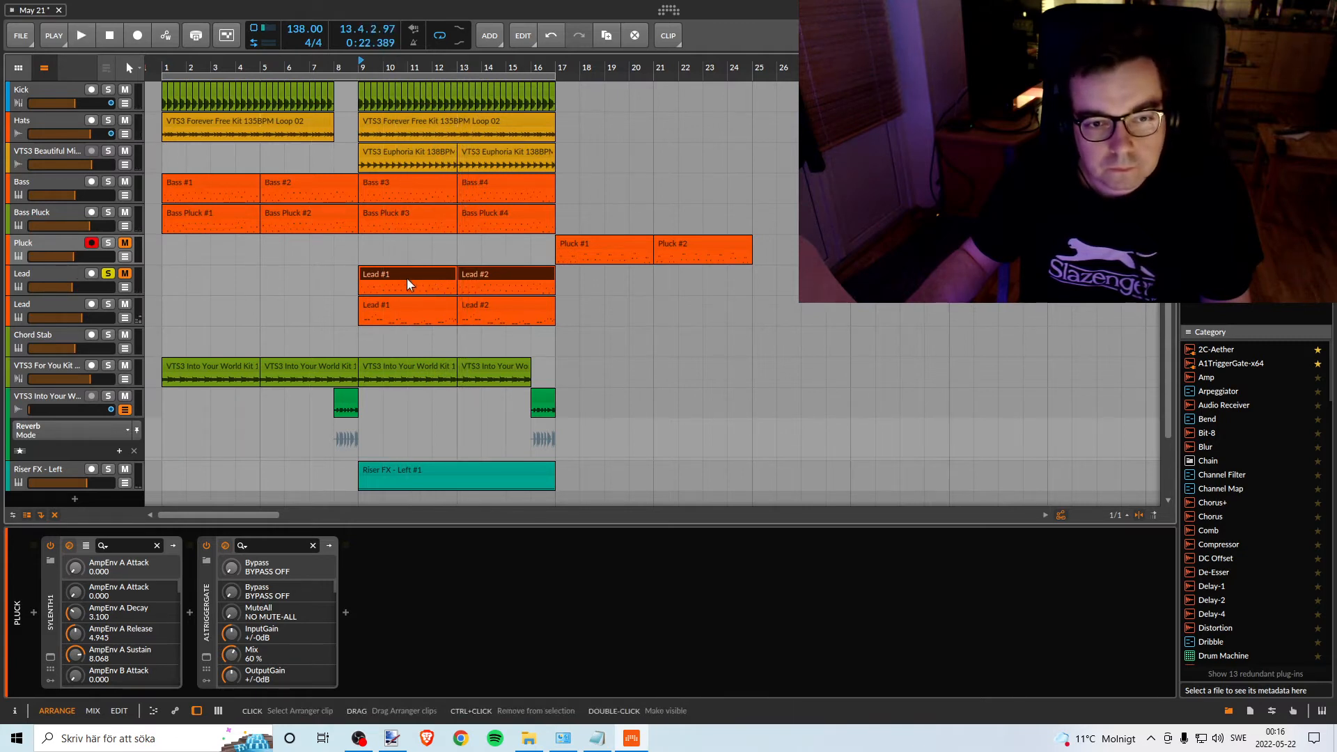
drag(408, 273, 802, 273)
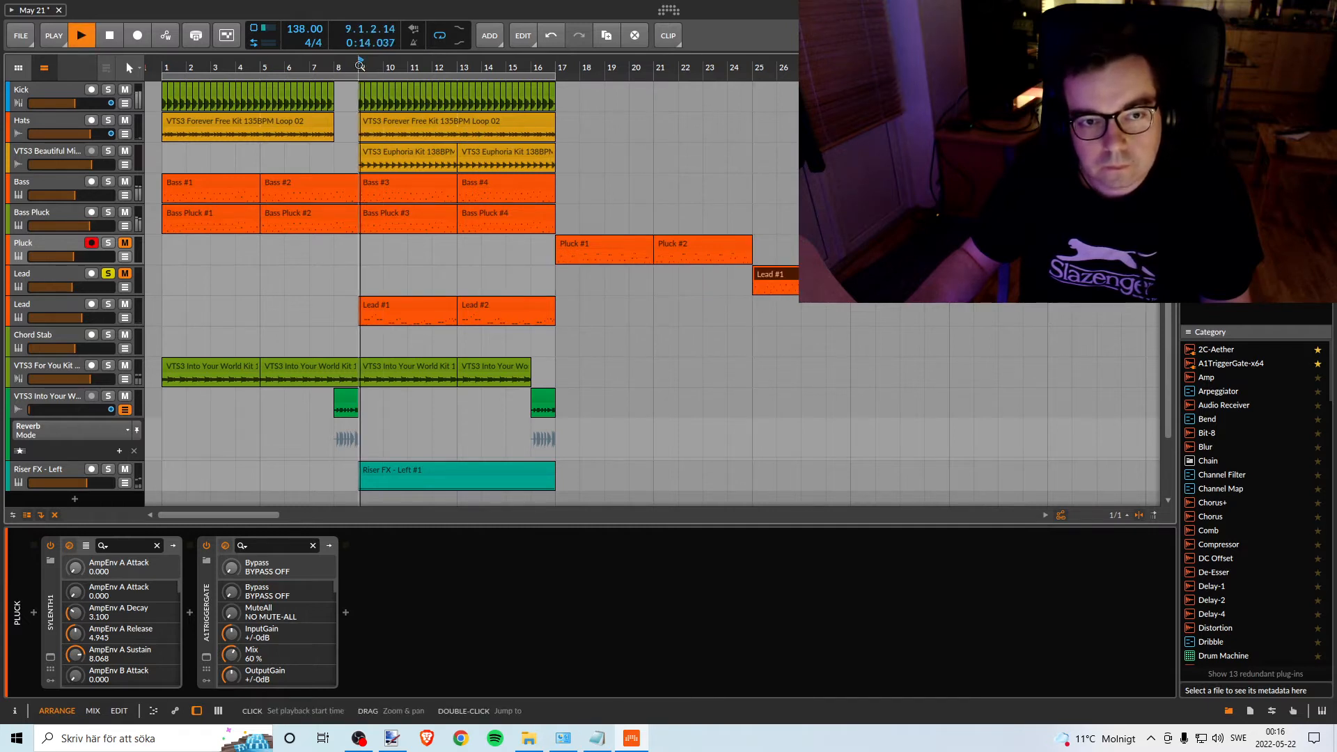
click(108, 273)
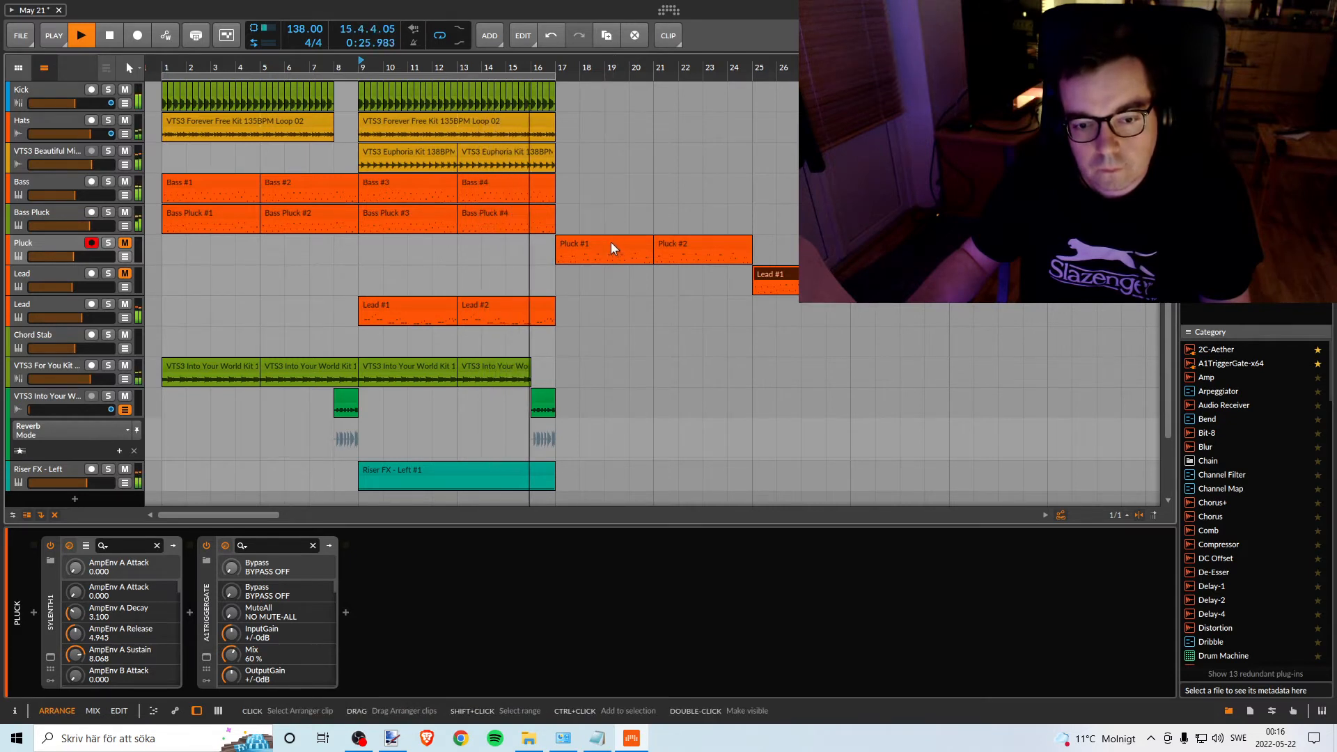
key(space)
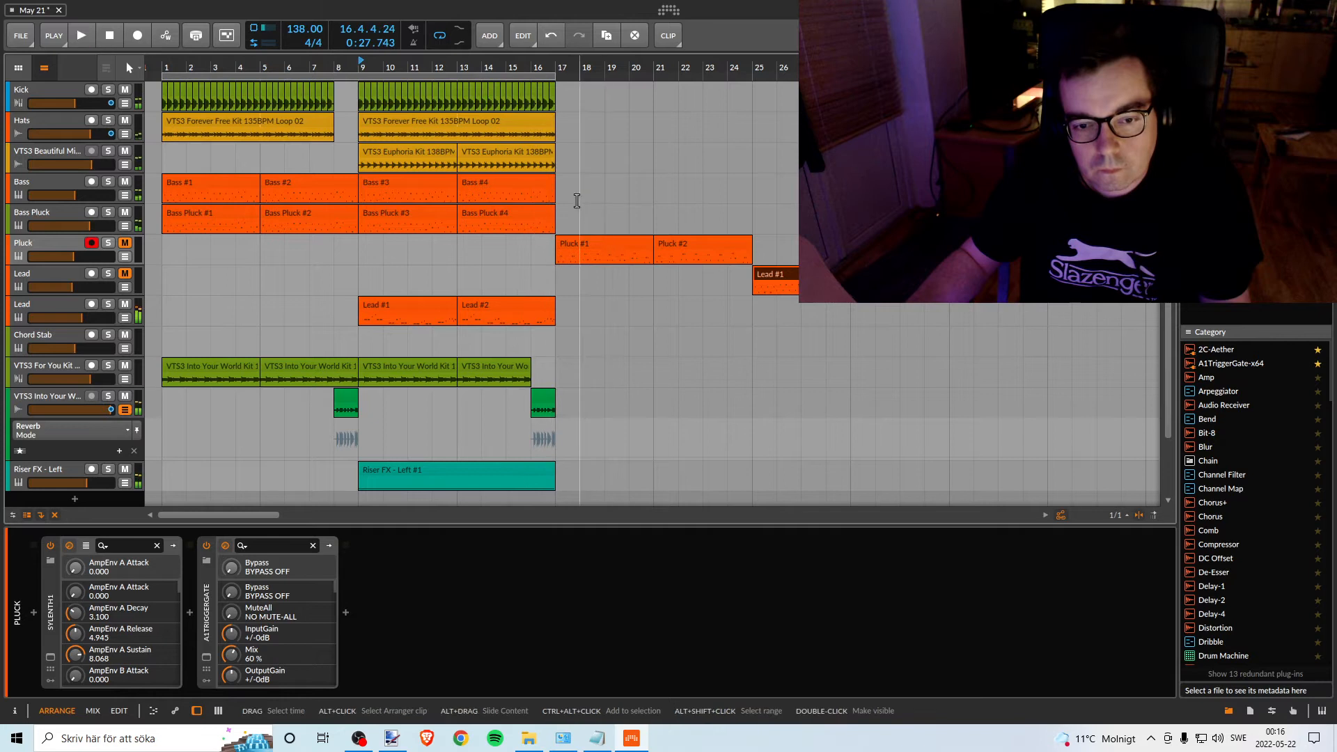
Switch the snare fill track's automation lane from Reverb Mode to Volume.
drag(531, 68, 467, 159)
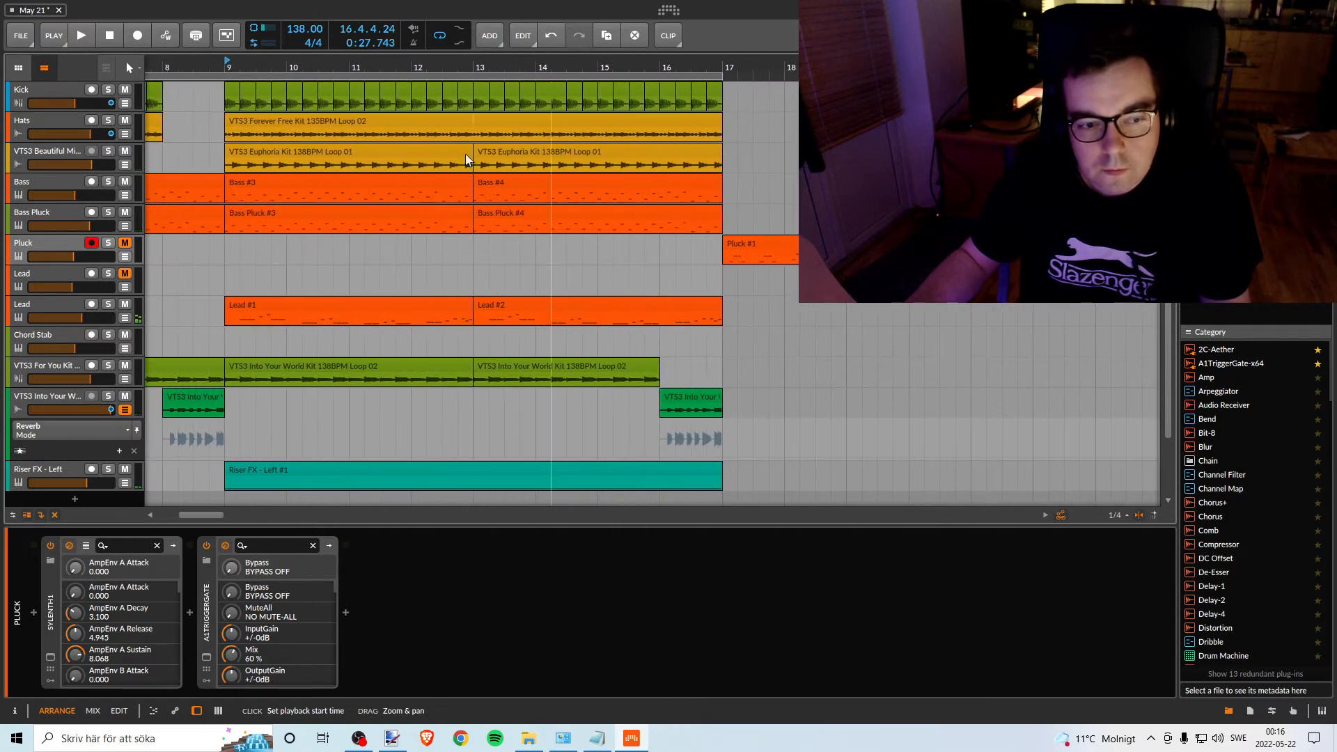
click(123, 409)
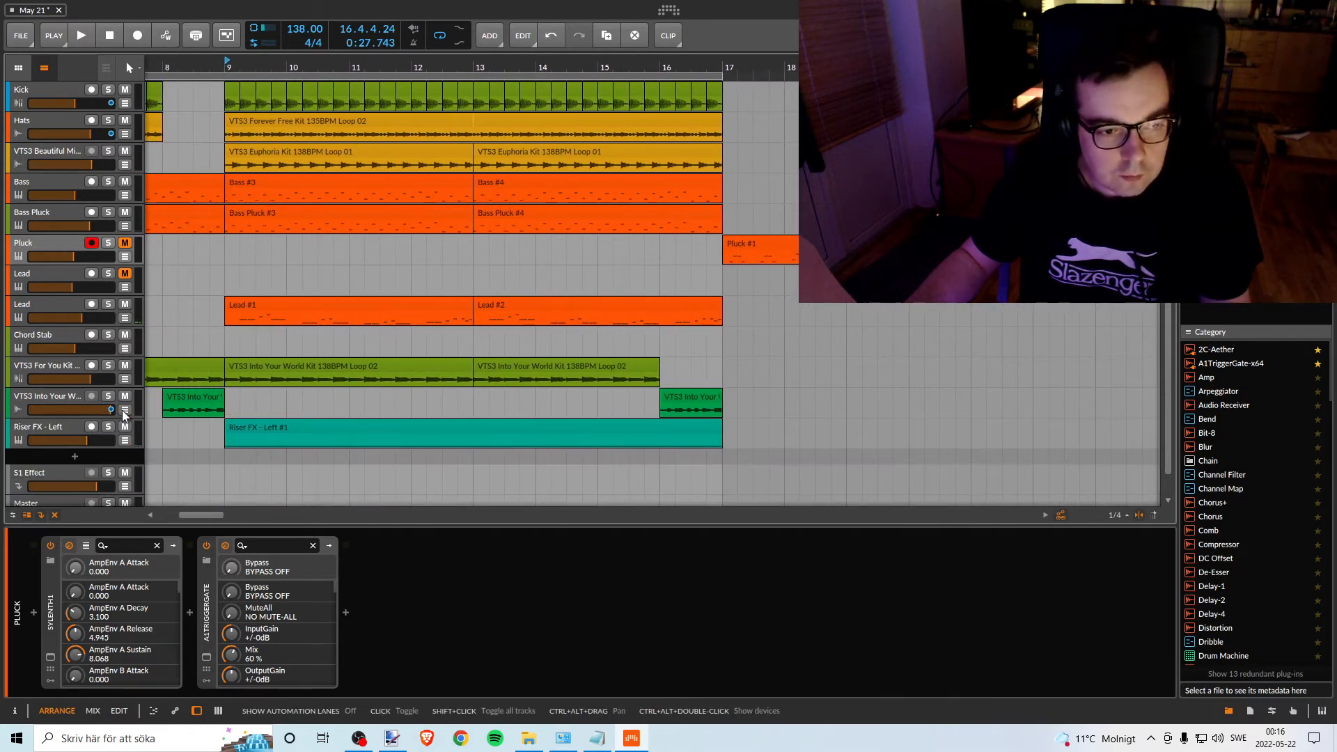
click(122, 409)
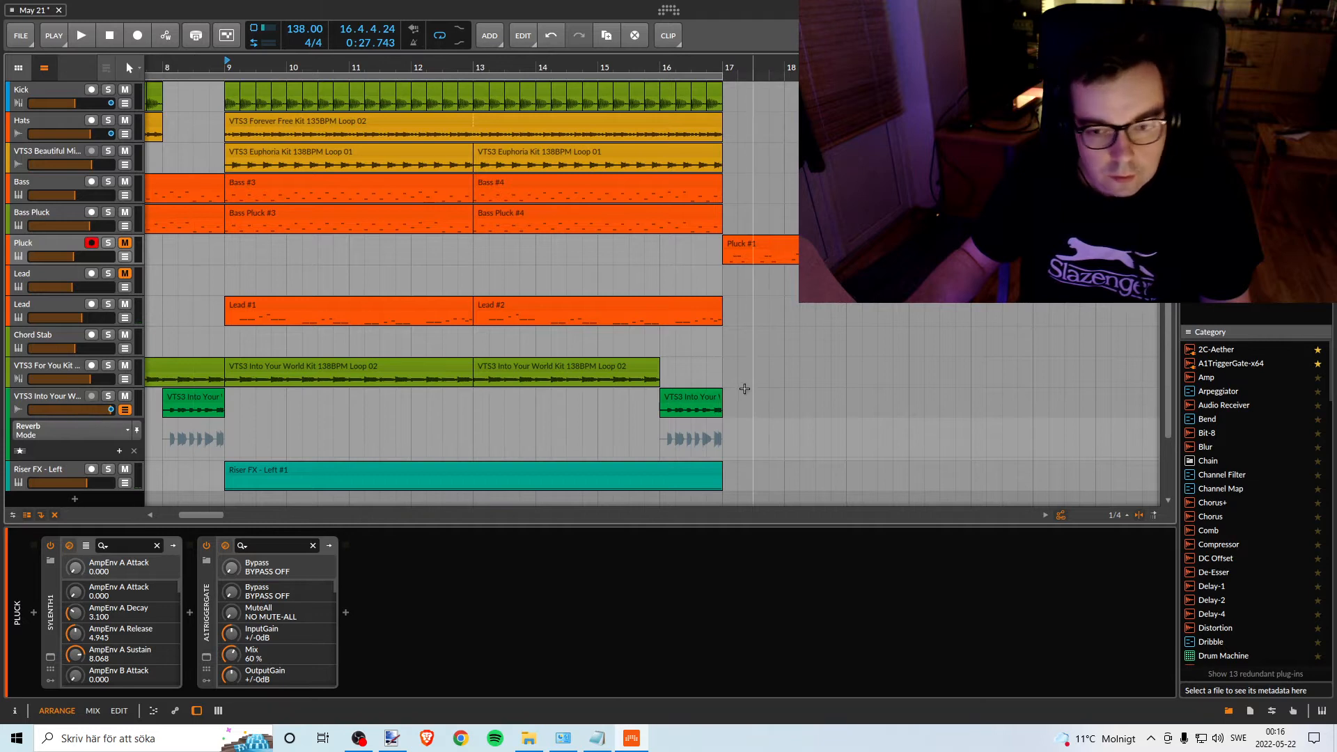
click(127, 408)
click(126, 408)
click(51, 431)
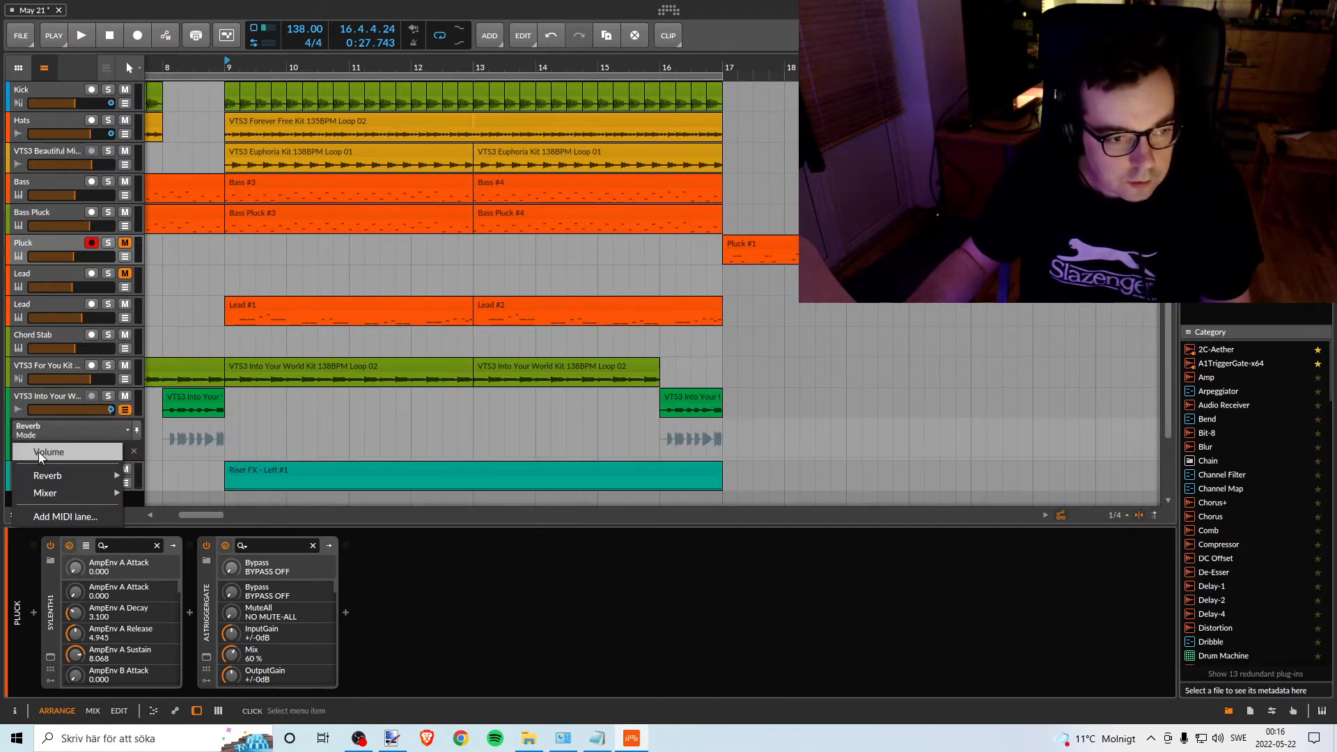
click(41, 452)
Raise the volume automation slightly over the snare fill at bar 16, and play back the passage leading into it.
drag(632, 419, 660, 419)
click(771, 419)
click(631, 74)
key(space)
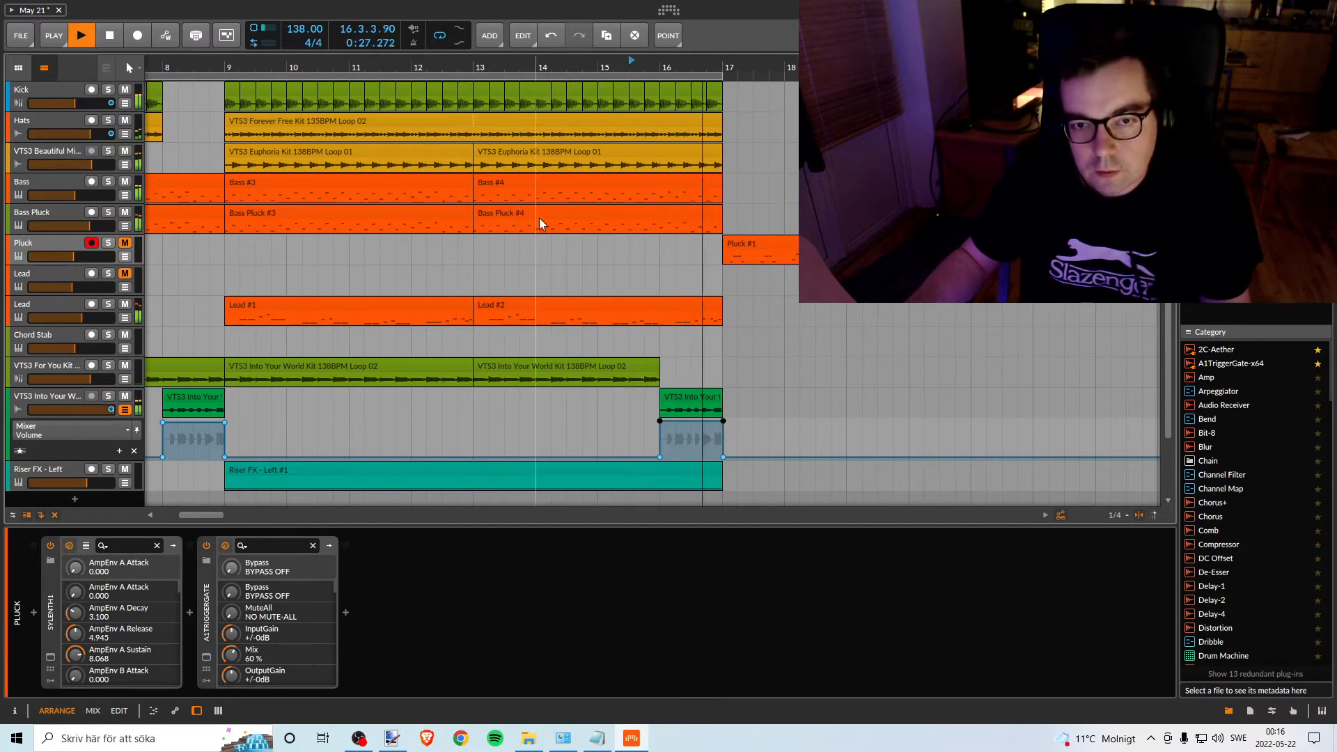
Play the snare fill at bar 8, and raise its volume automation points slightly to match the fill at bar 16.
mouse_move(566, 61)
mouse_down()
mouse_move(530, 91)
mouse_move(446, 105)
mouse_up()
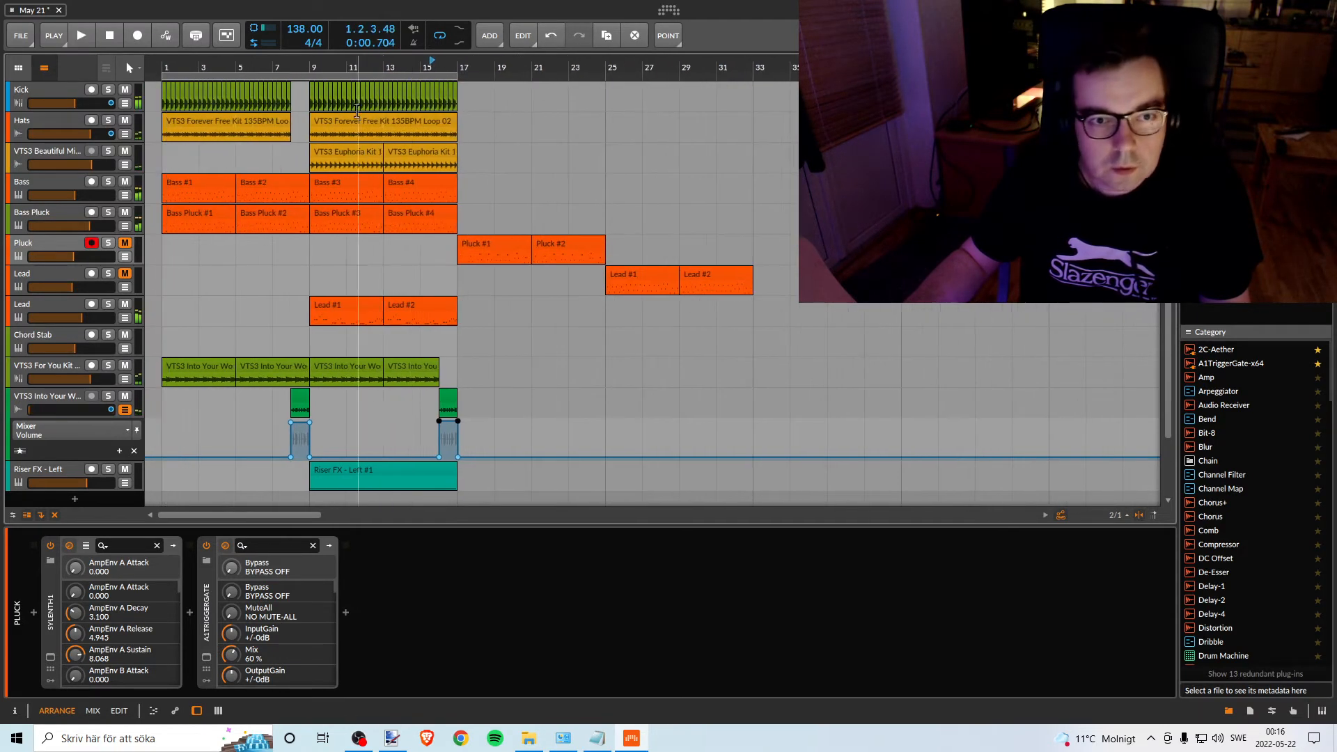
double_click(291, 64)
drag(292, 64, 295, 160)
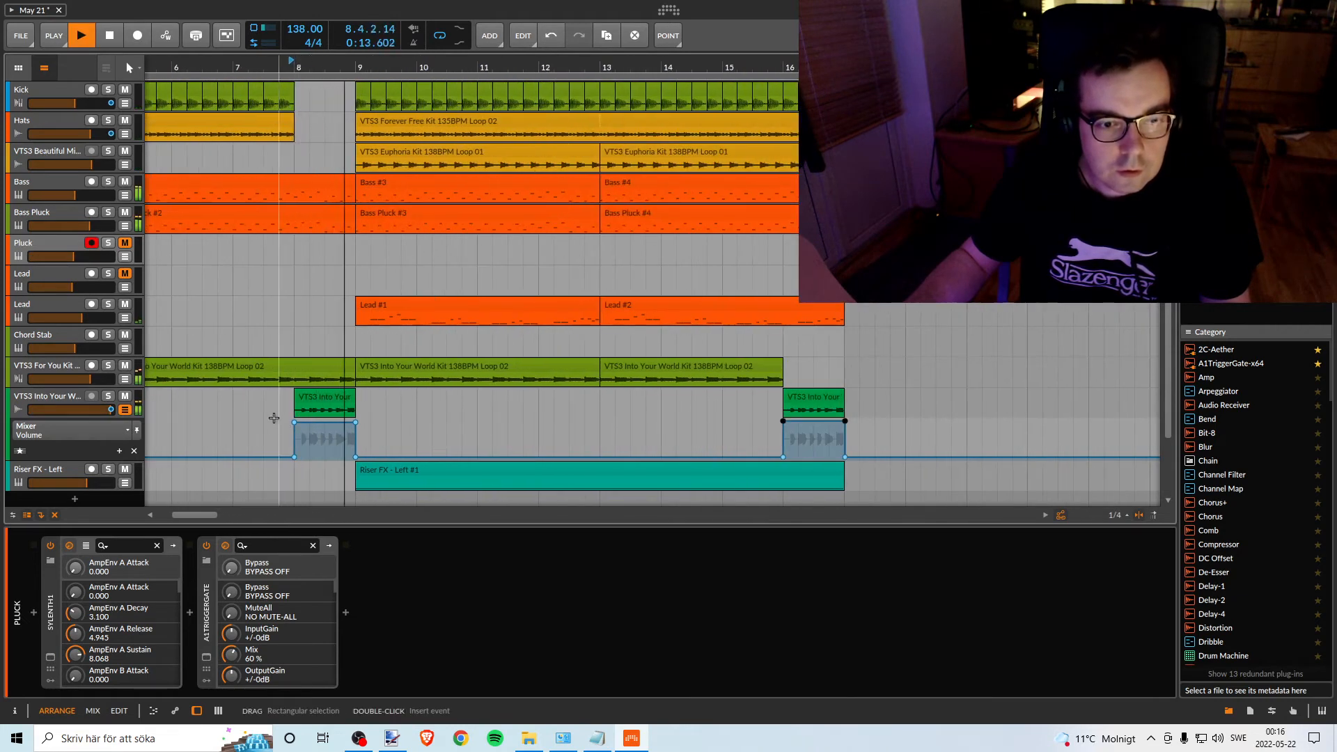
key(space)
drag(264, 415, 409, 434)
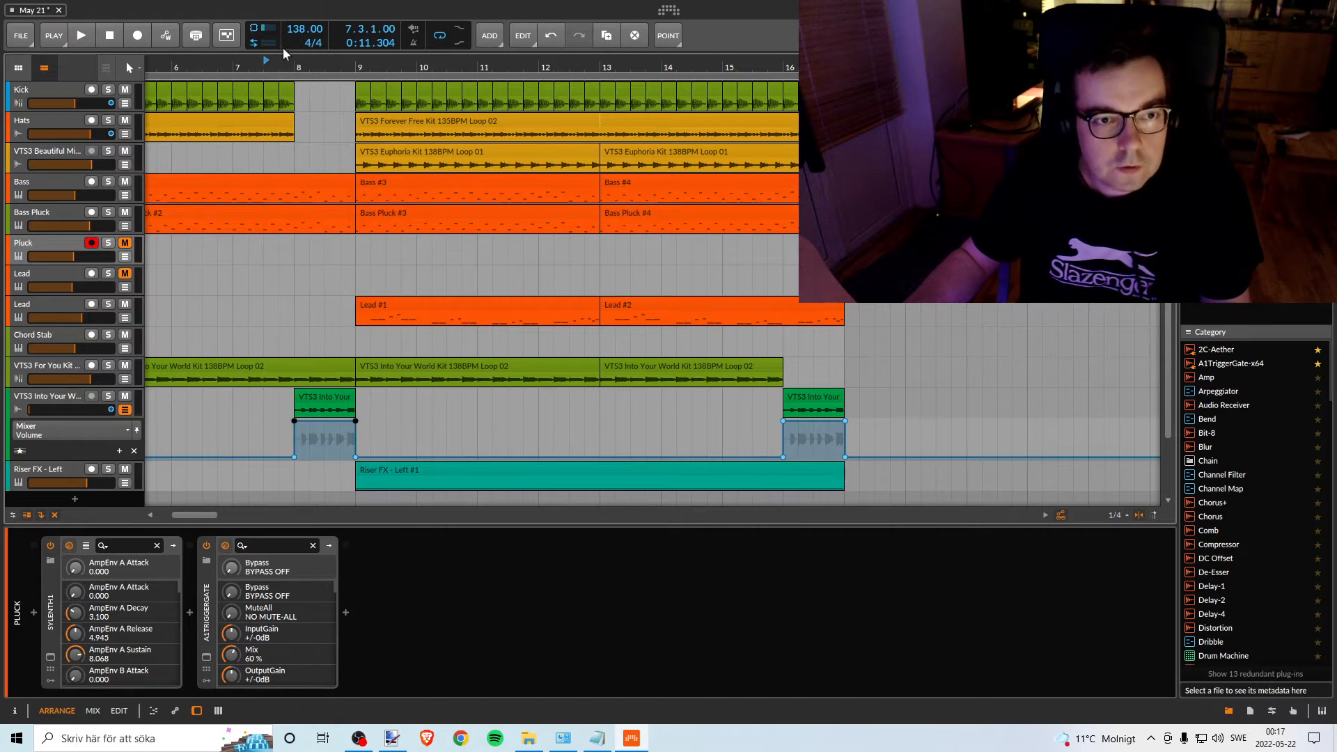
Play back the loop from before bar 8 through bar 16, and hide the snare fill track's automation lane.
key(space)
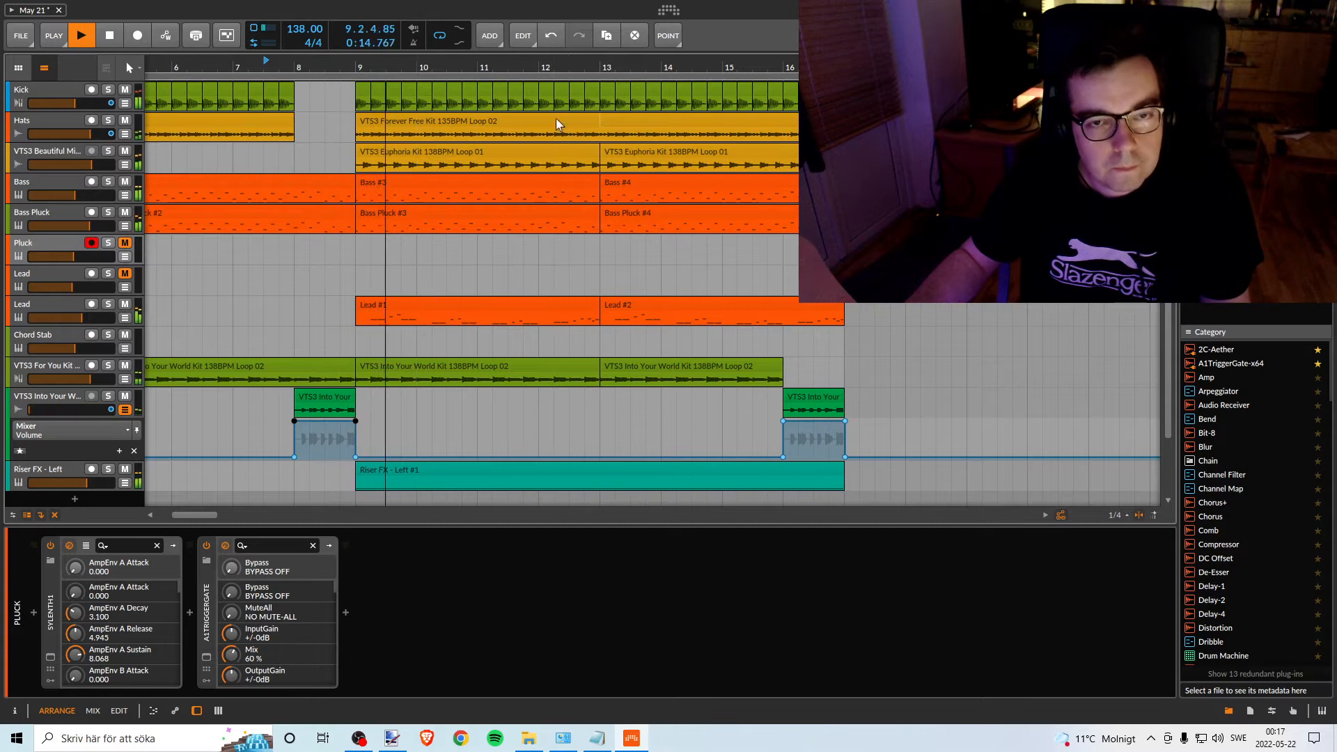
drag(523, 64, 368, 40)
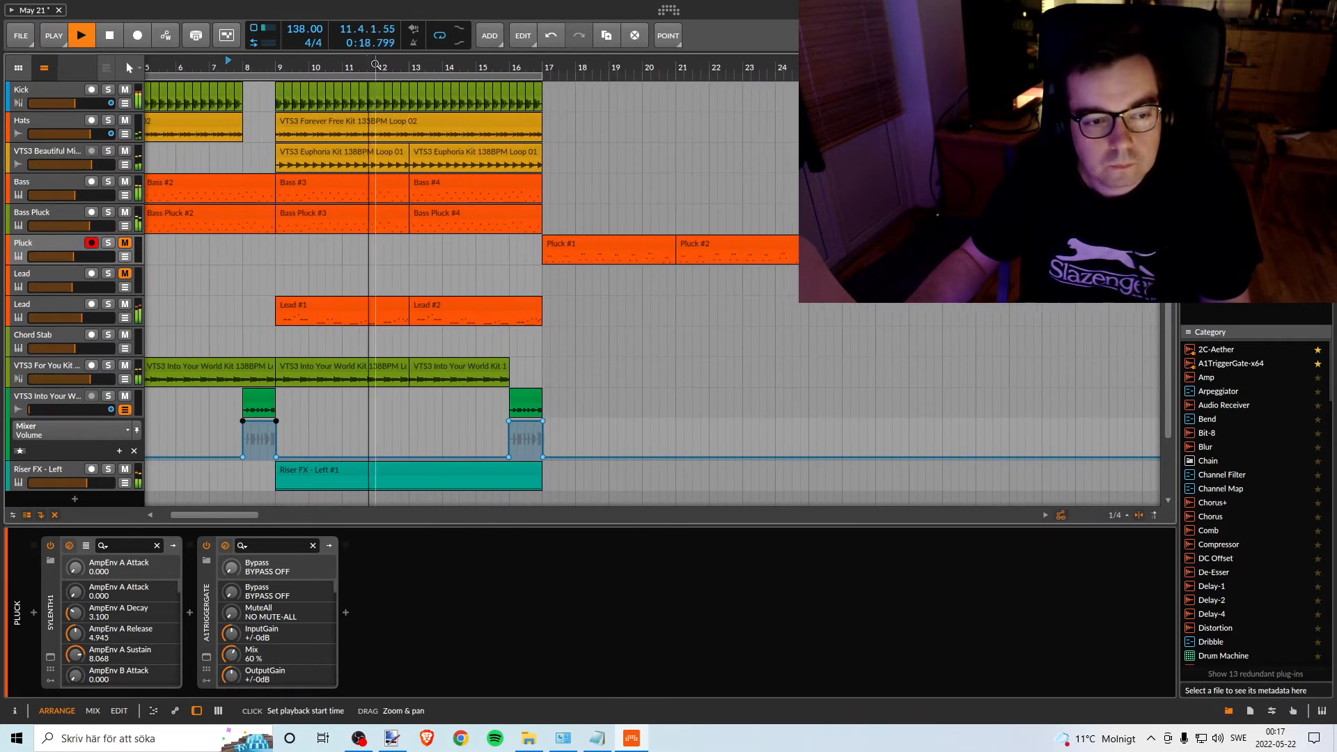
click(124, 411)
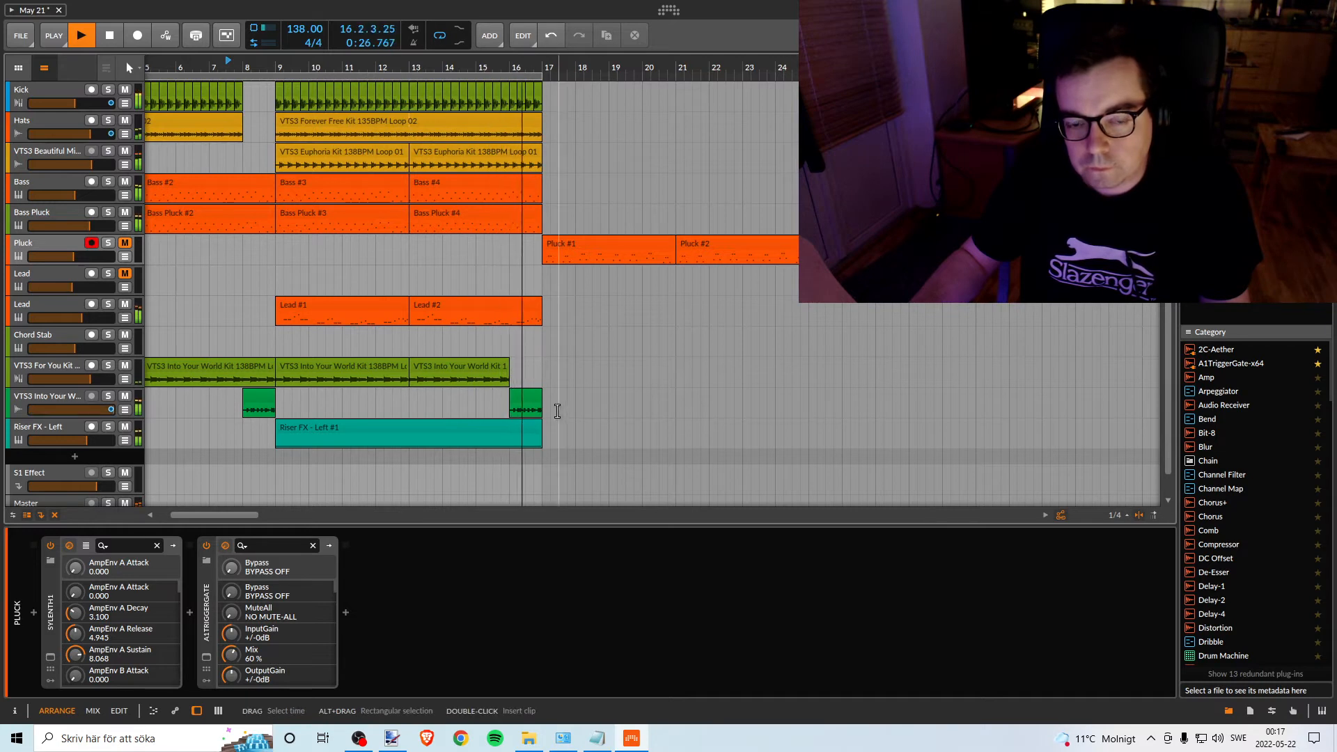
key(space)
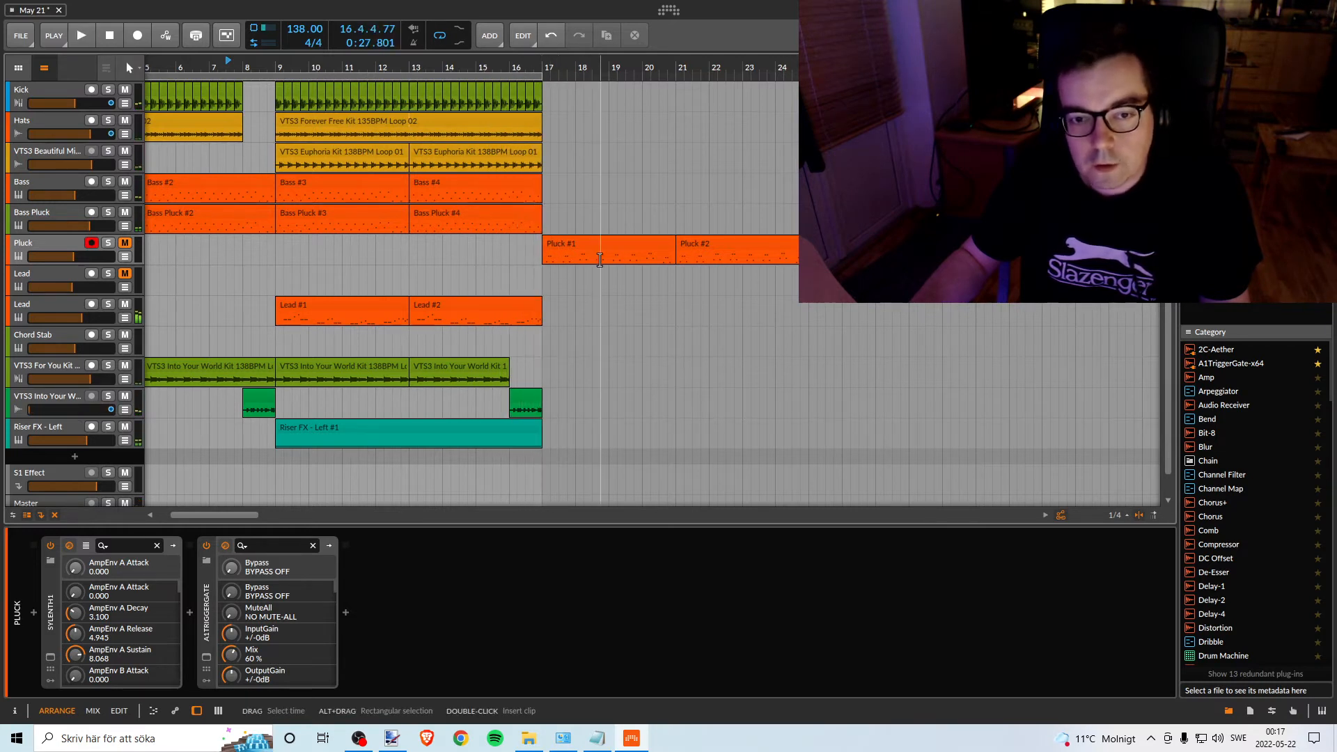
Unmute the Pluck track, play its clips from bar 17, and delete the track.
click(617, 244)
click(715, 245)
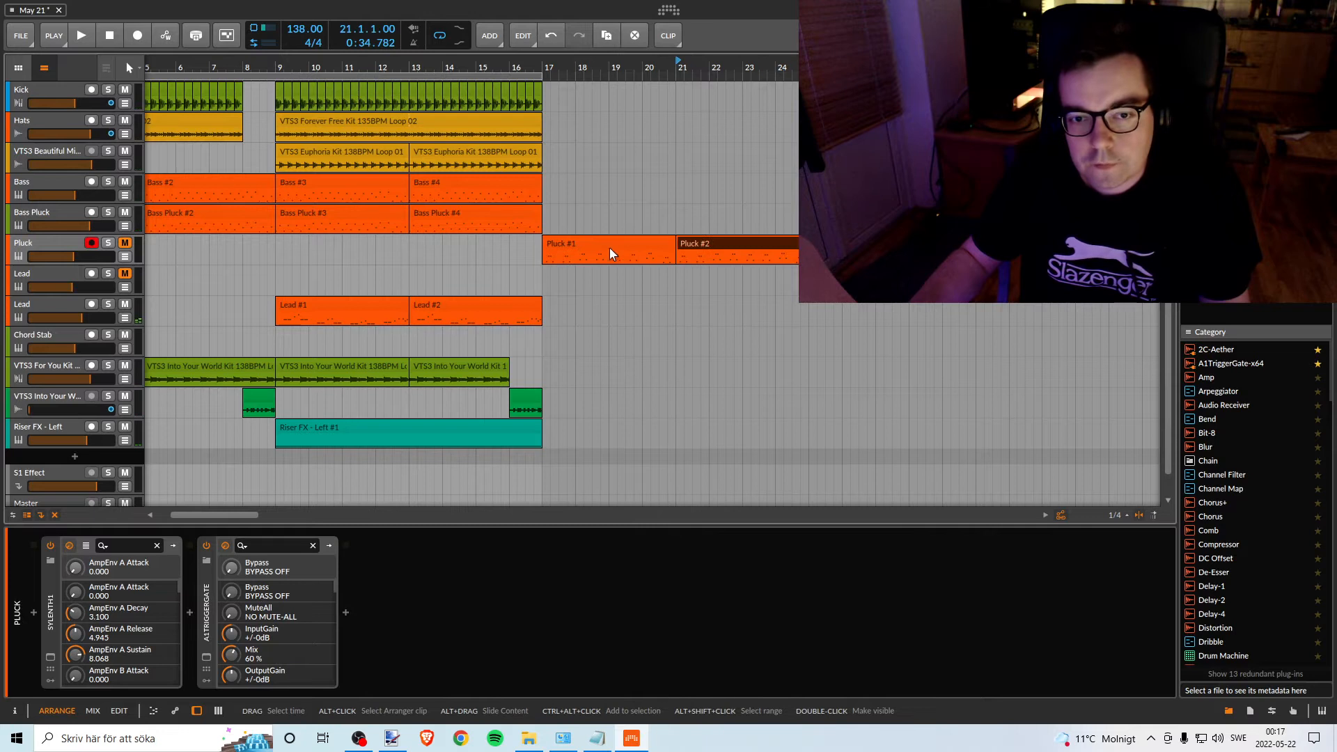
click(610, 247)
click(714, 241)
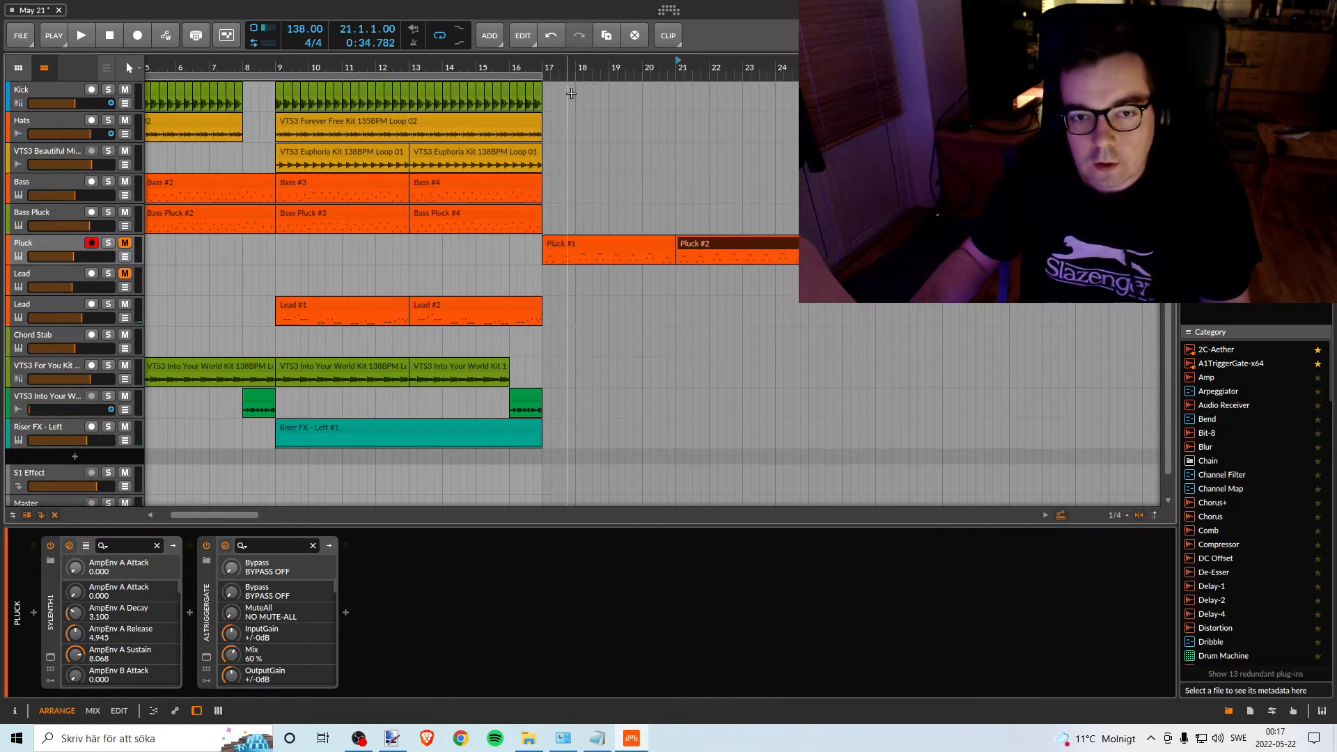
click(109, 246)
click(110, 246)
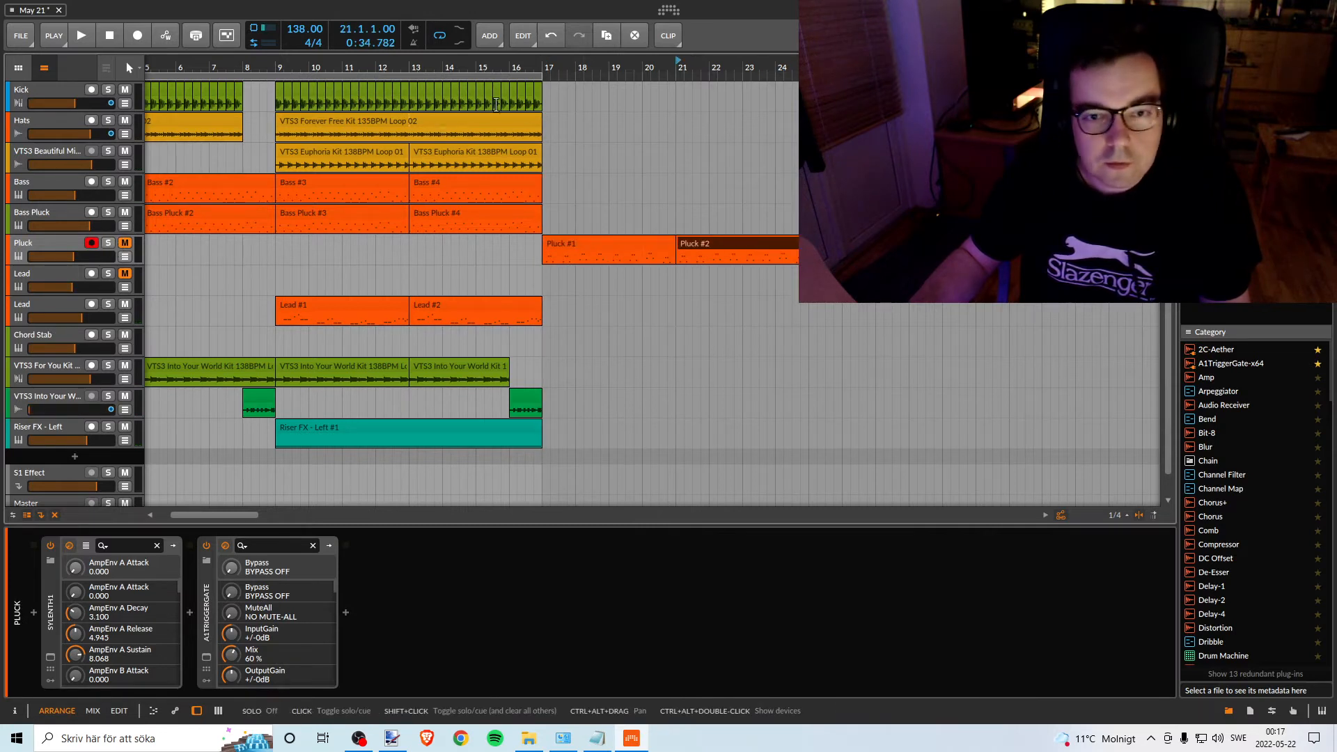
double_click(544, 73)
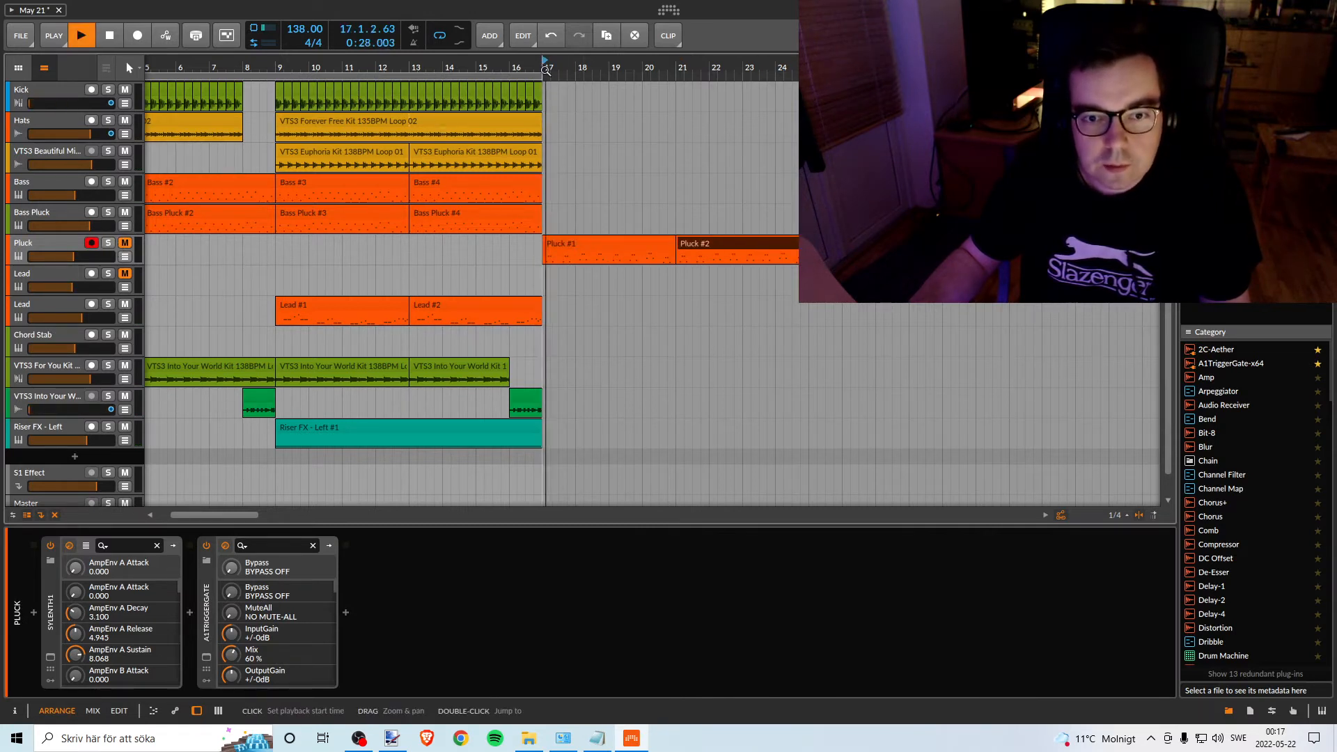
click(125, 244)
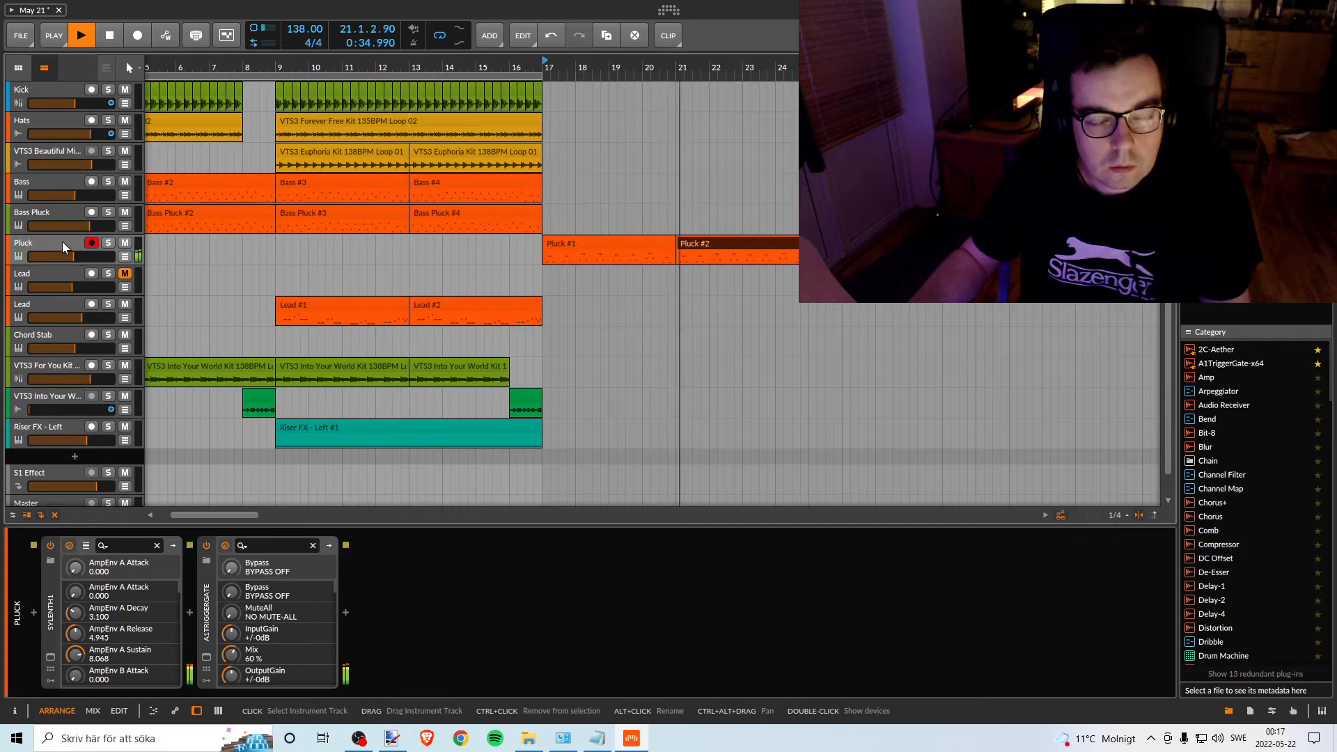
key(space)
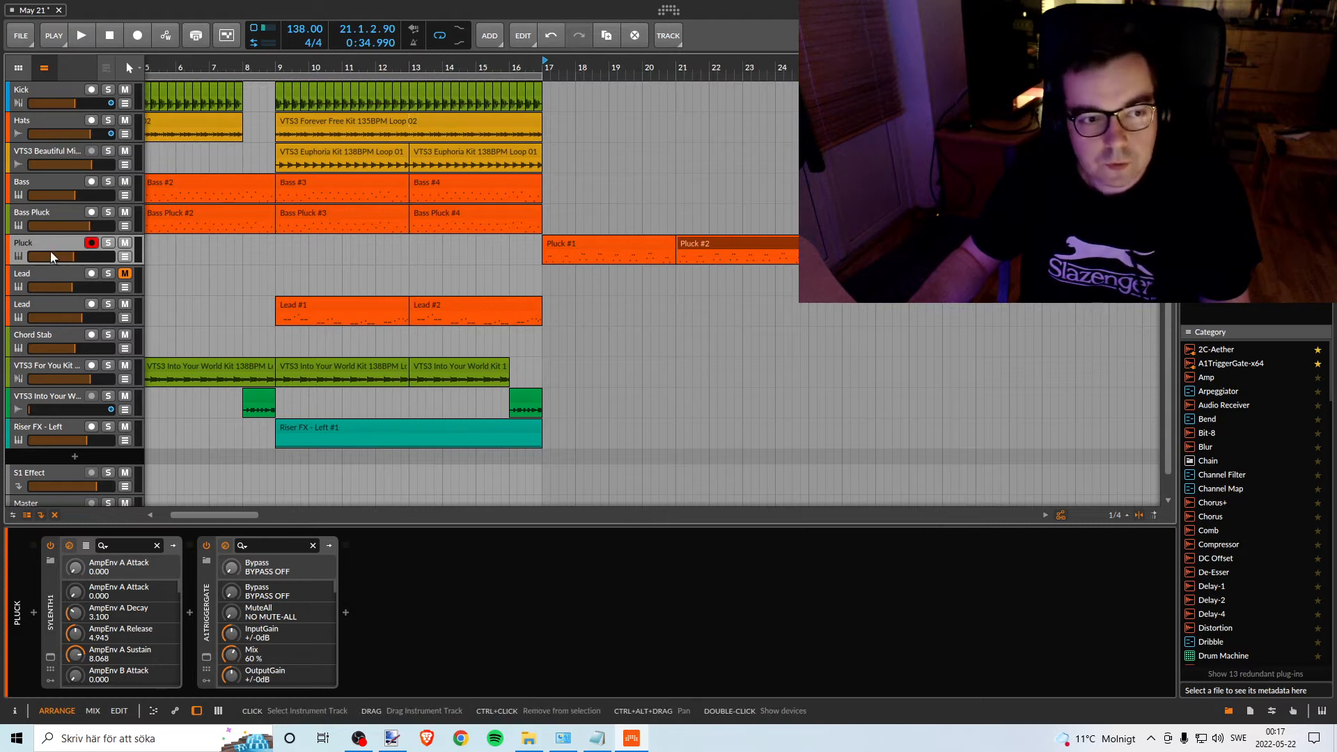
key(Delete)
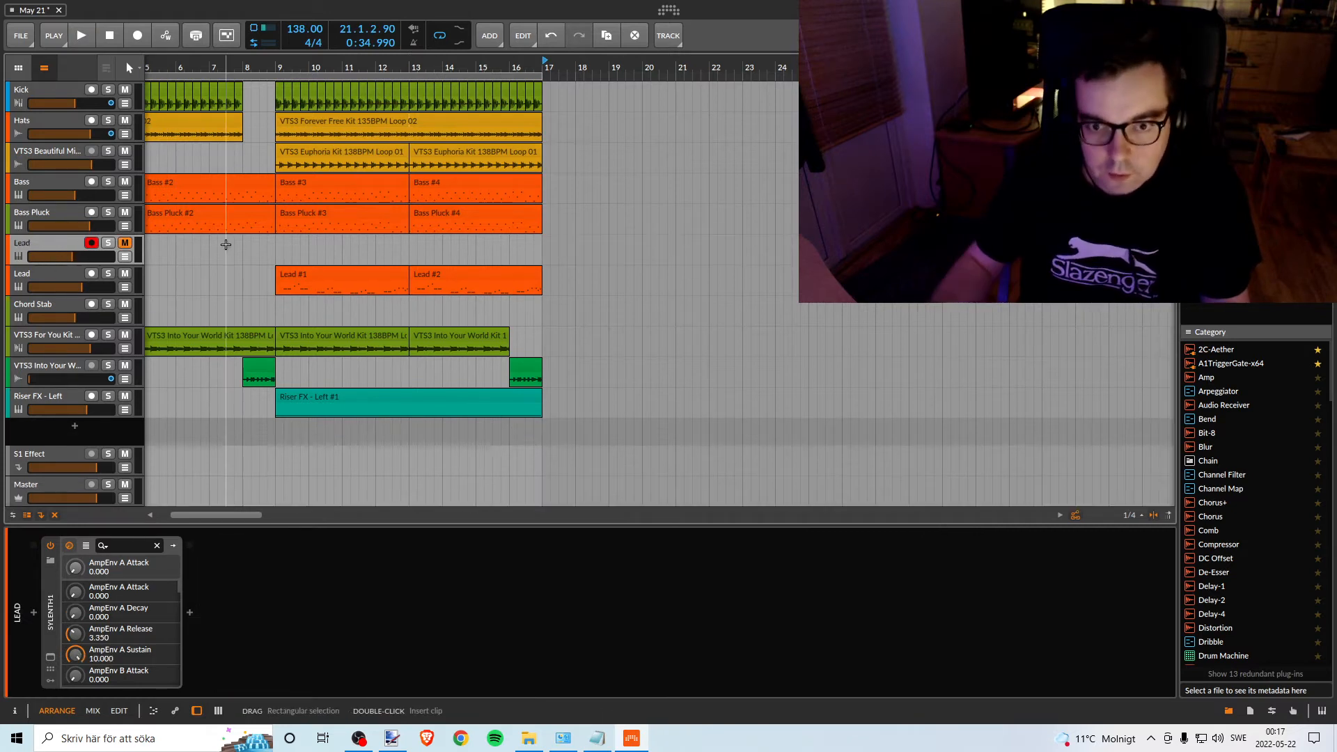
Move the upper Lead track's Lead #1 and Lead #2 clips to start at bar 17, and listen to them with the track unmuted.
click(857, 243)
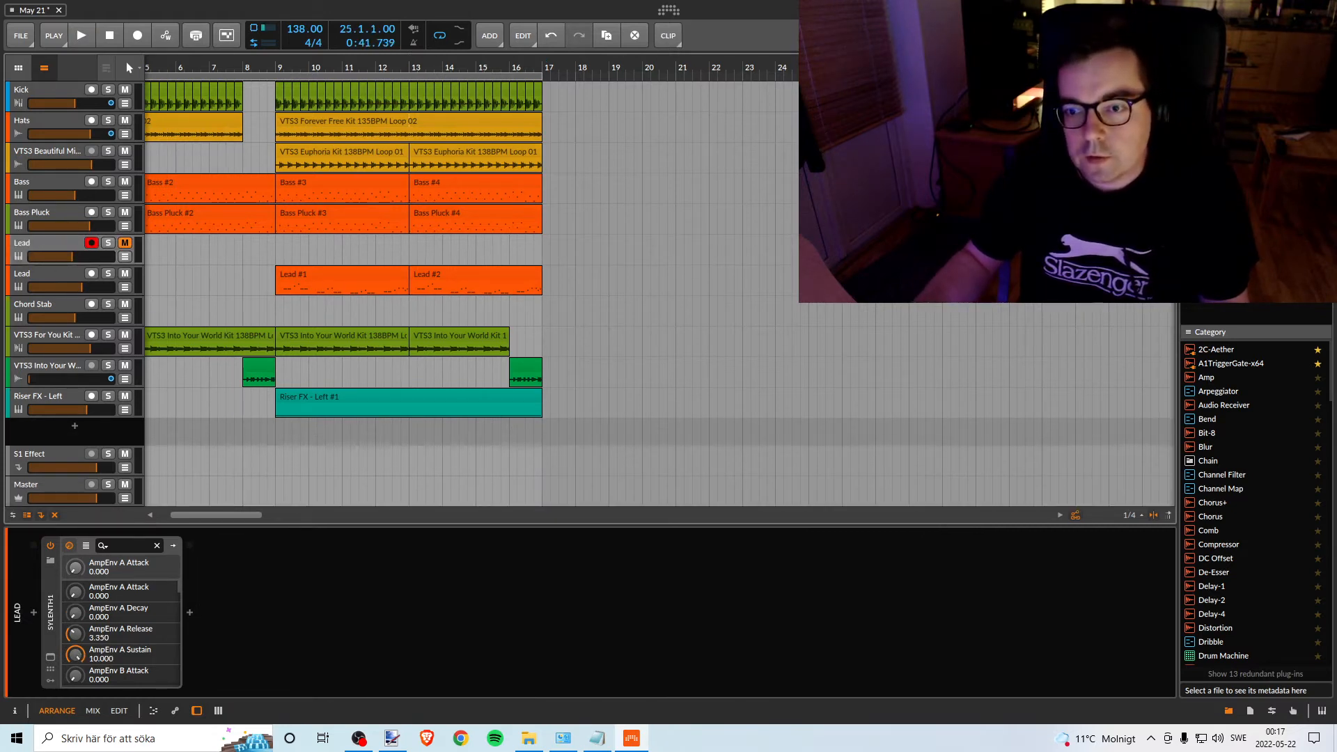
drag(905, 246, 654, 244)
click(551, 63)
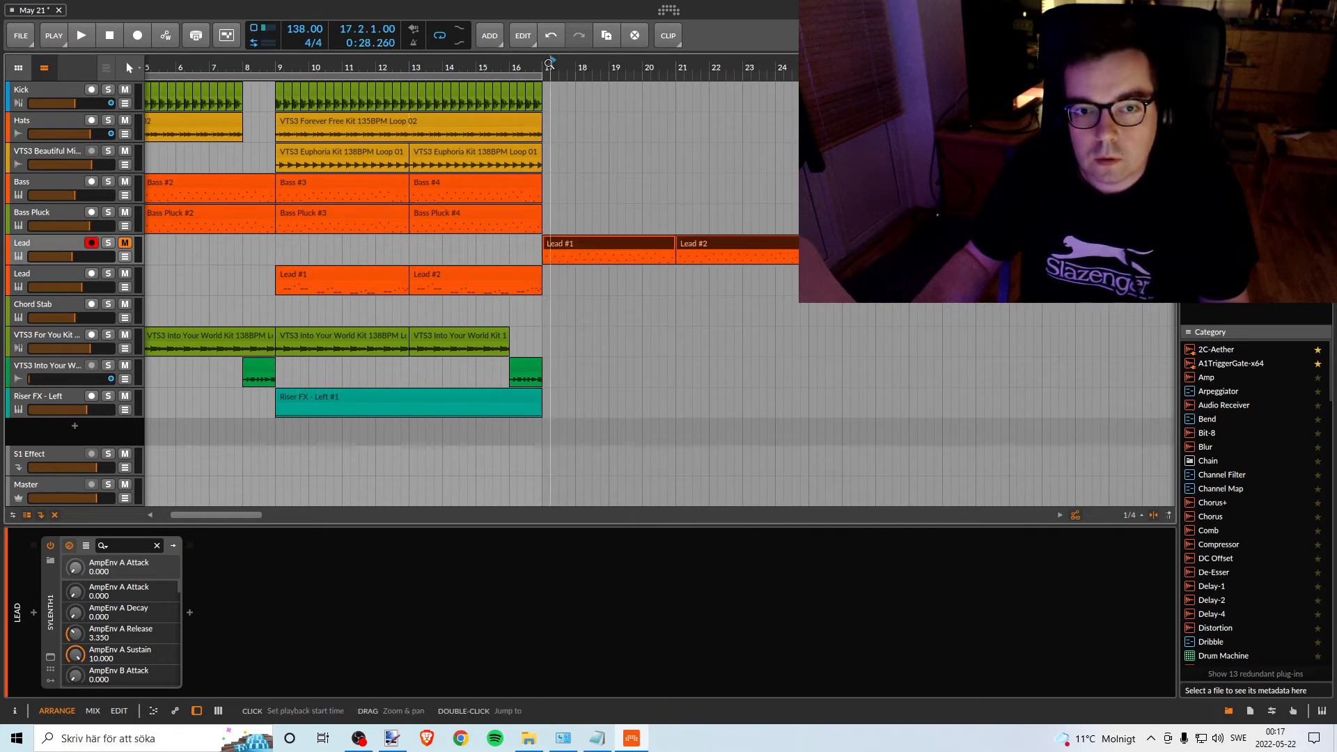
key(space)
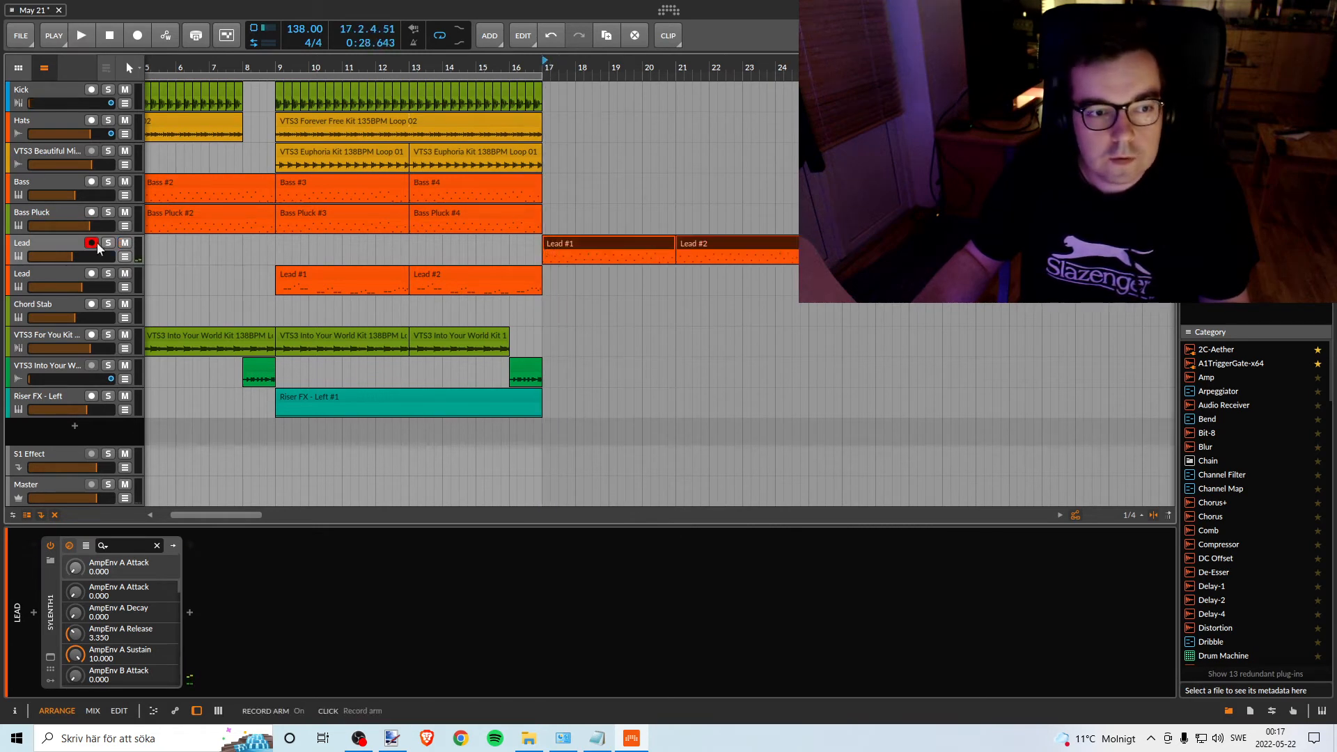
key(space)
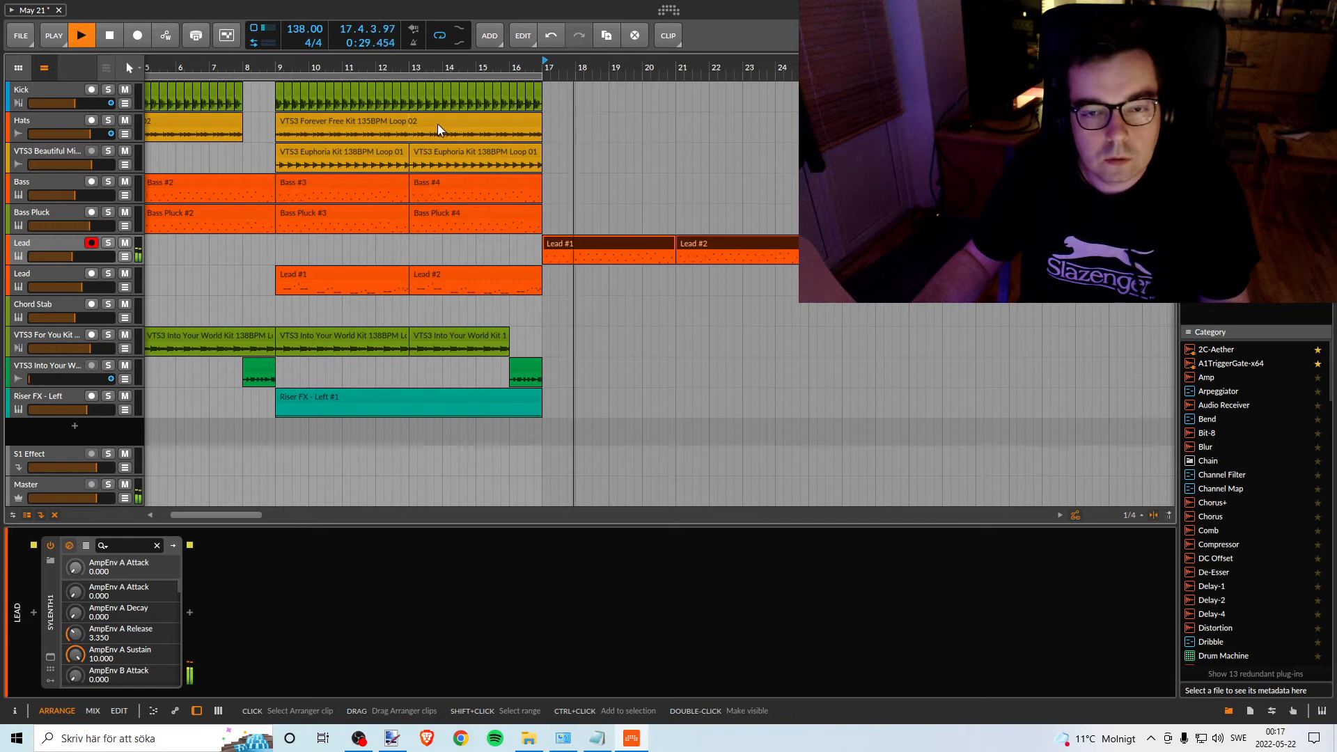
key(space)
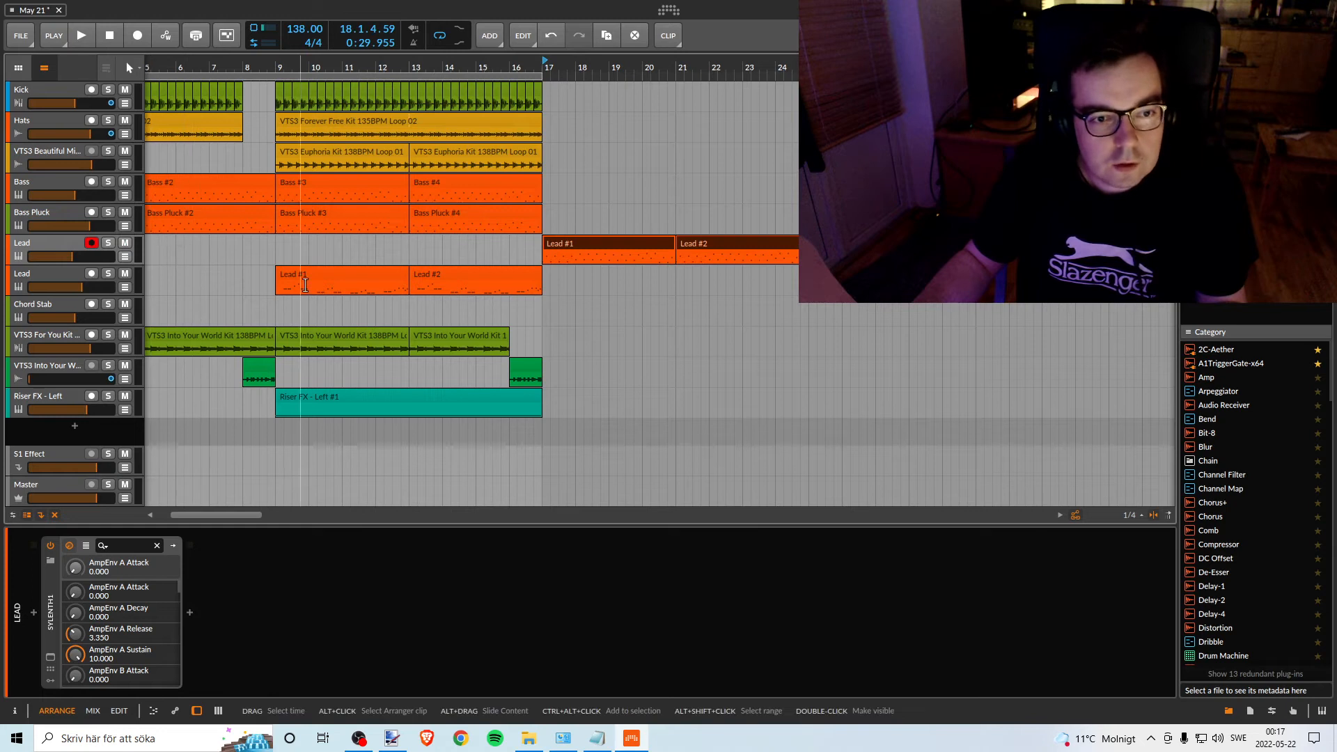
Solo the lower Lead track and play its Lead #1 clip from bar 9.
click(107, 274)
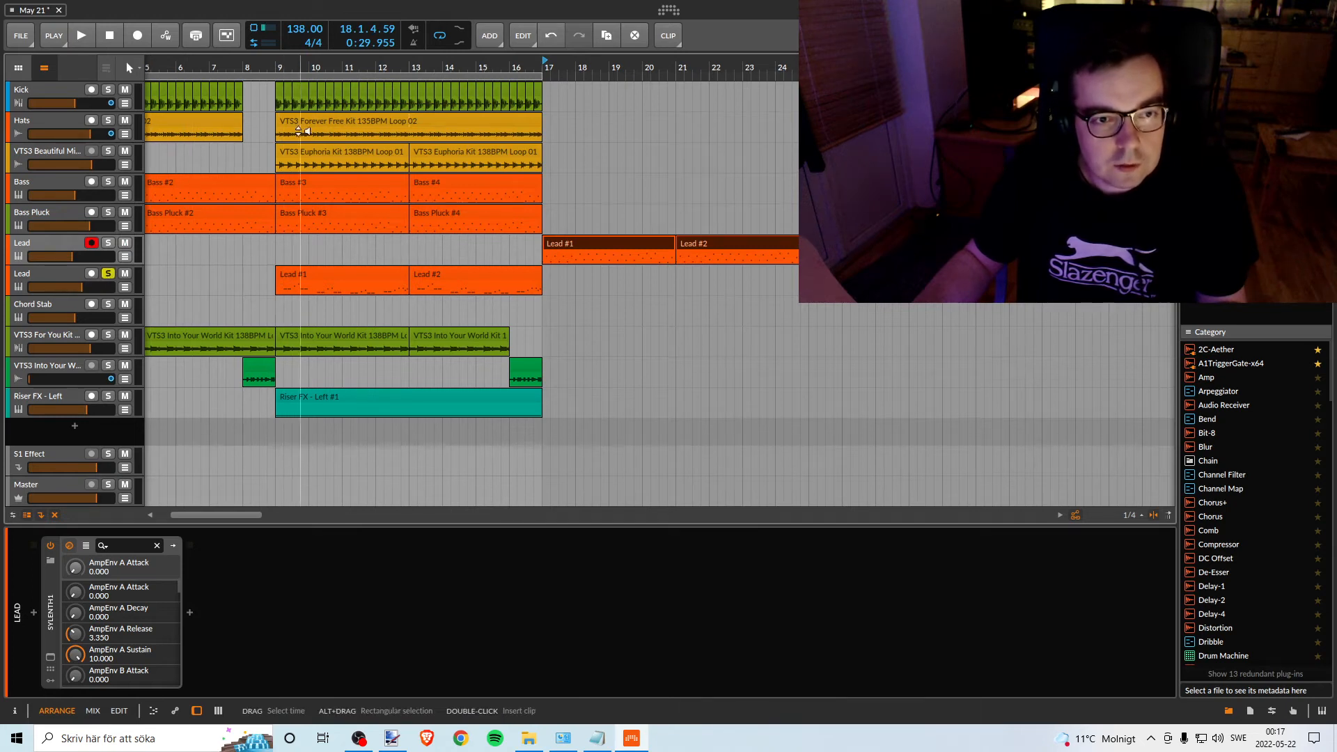
click(281, 300)
key(space)
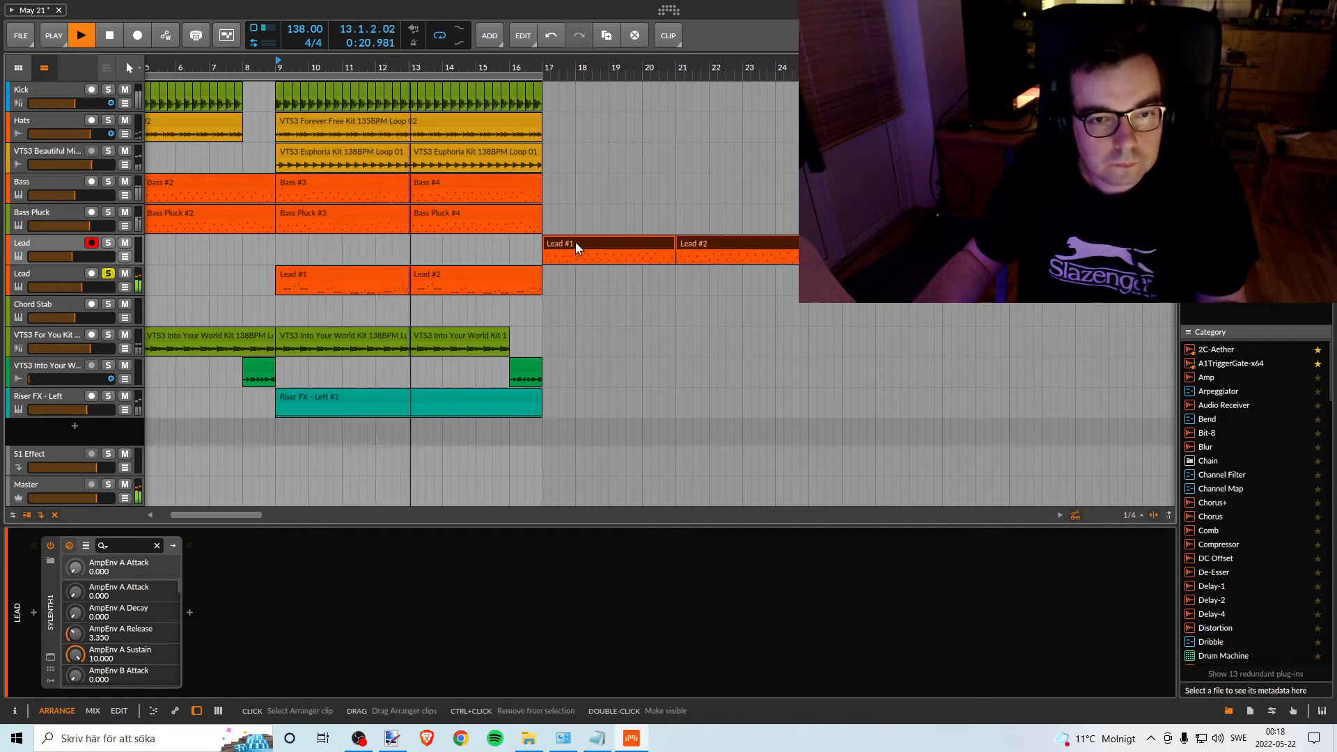
key(space)
Try the upper Lead track's Lead #1 clip at bar 9, and listen to it with all tracks out of solo.
drag(588, 243, 305, 249)
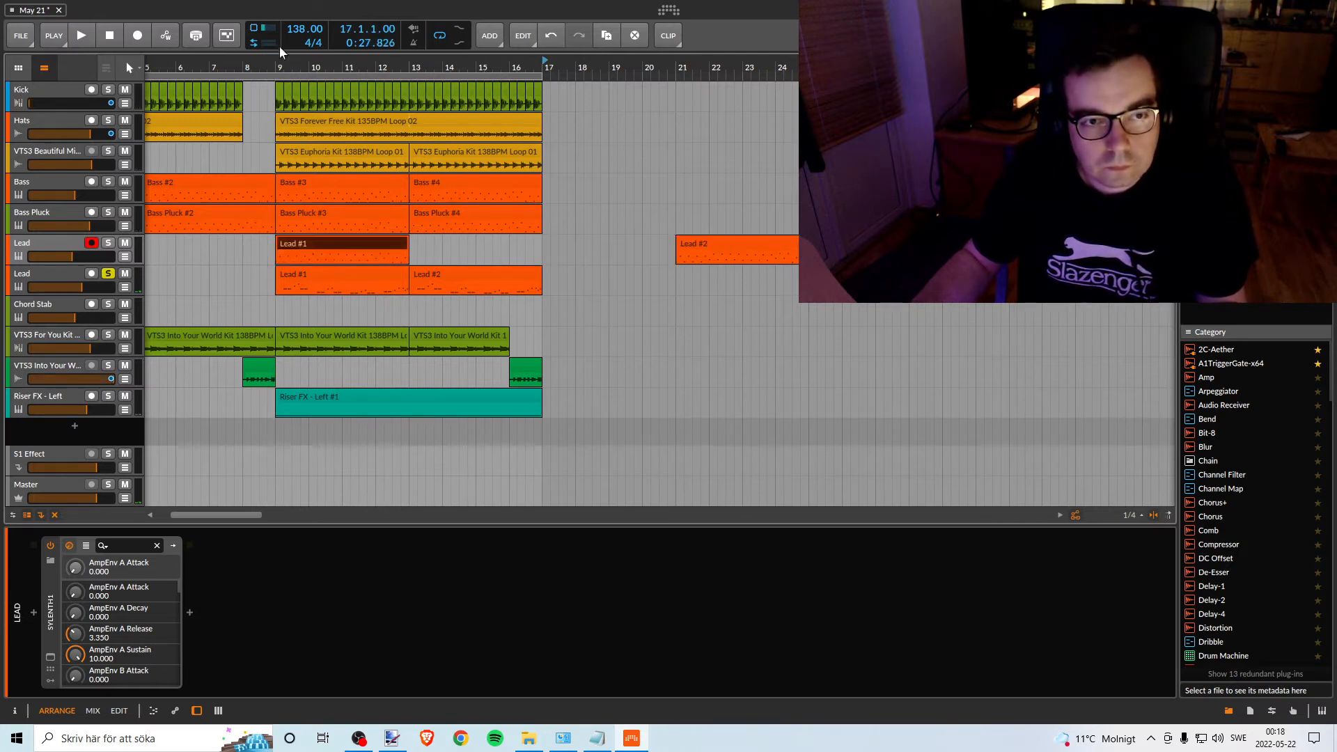
click(278, 66)
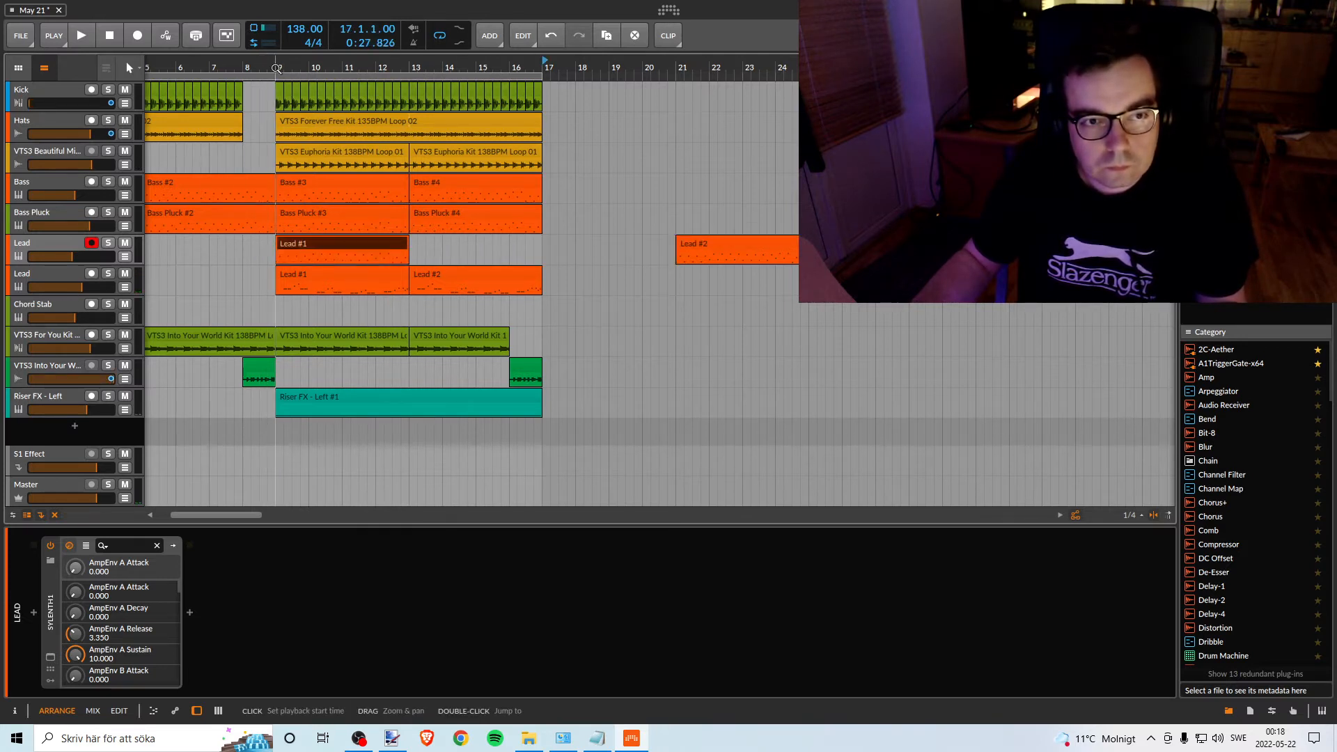
key(space)
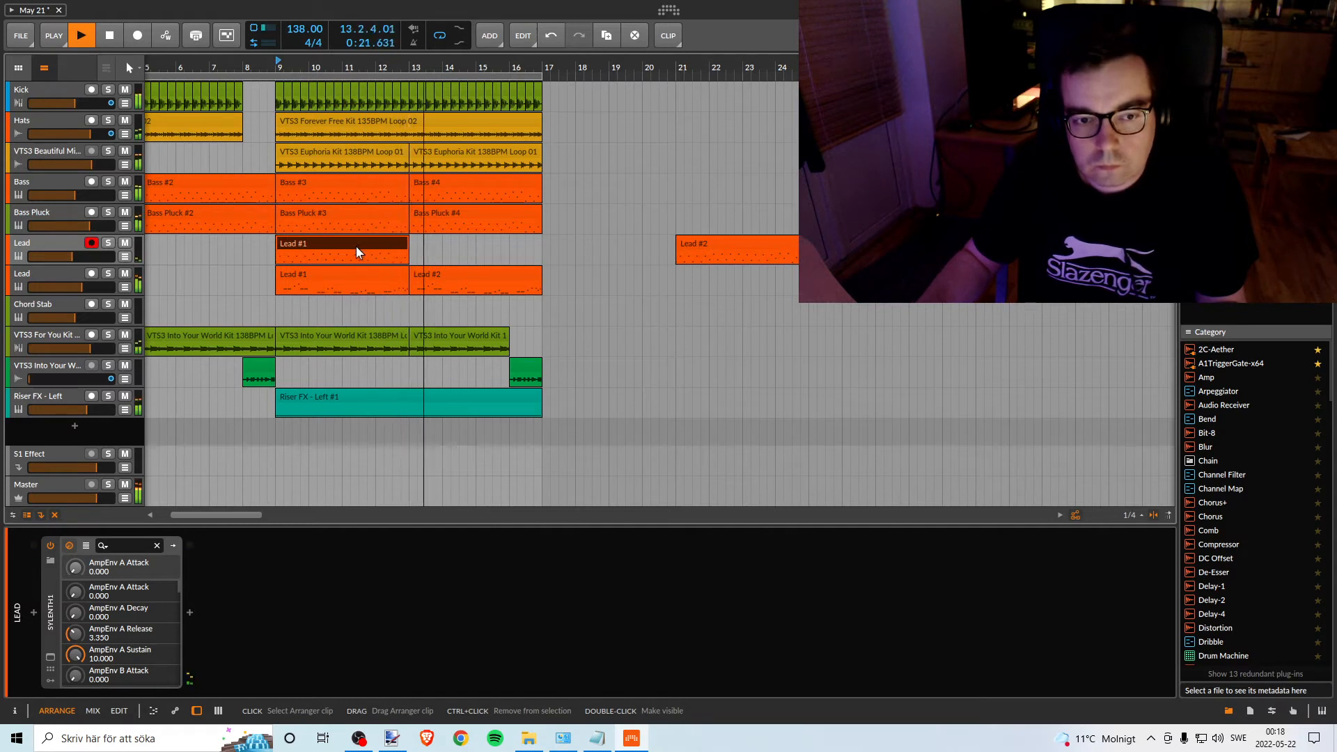
key(space)
Return the upper Lead #1 clip to bar 17, and move it together with Lead #2 to start at bar 25.
drag(347, 242, 625, 248)
key(ctrl+z)
drag(302, 240, 570, 244)
ctrl+click(700, 243)
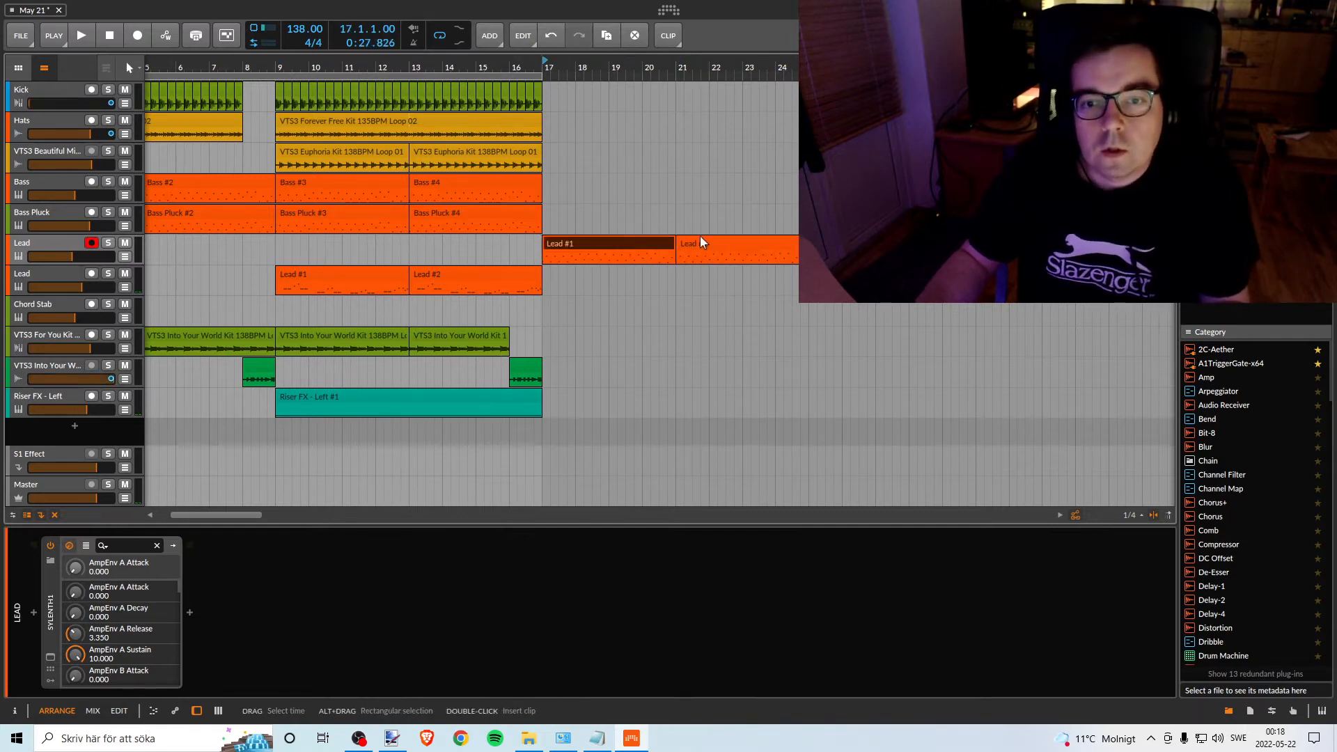
mouse_move(600, 241)
mouse_down()
mouse_move(867, 237)
mouse_move(631, 234)
mouse_move(600, 253)
mouse_up()
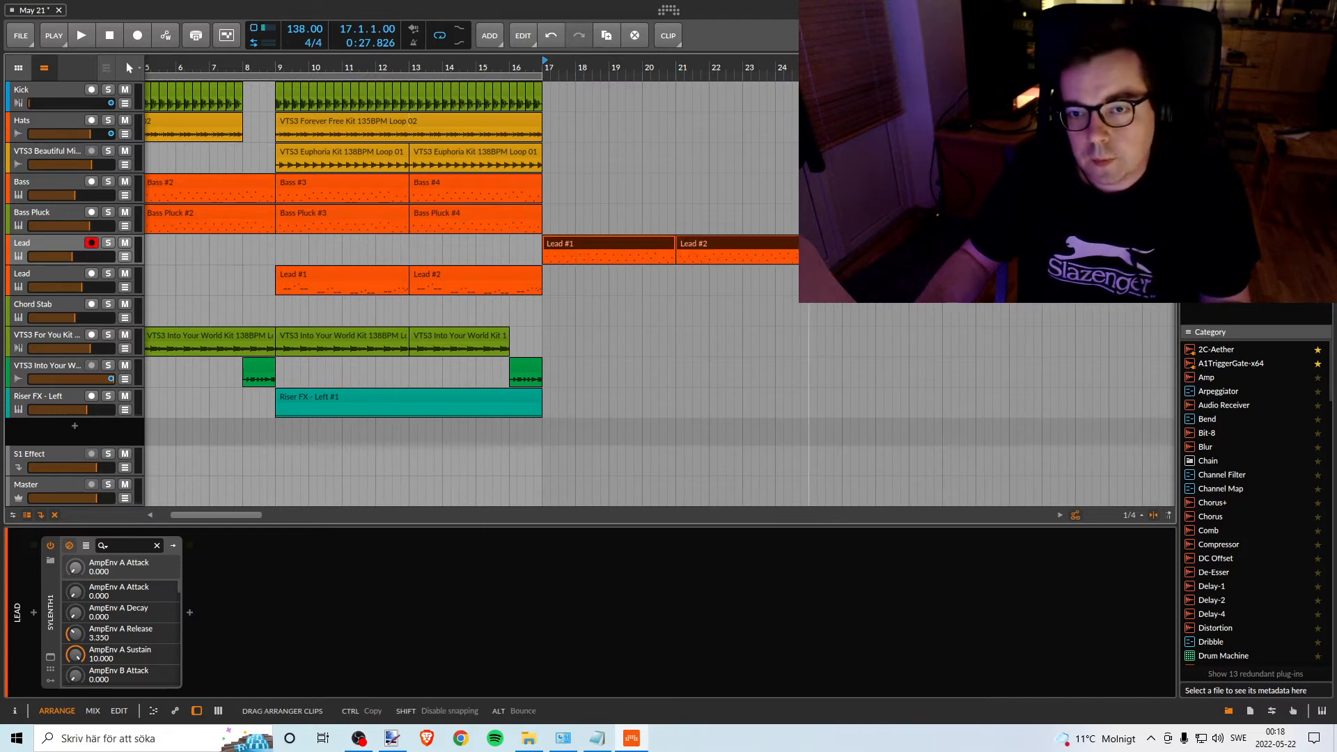
drag(868, 244, 868, 244)
Shift the loop region to bars 17 to 33, and return it to the first 16 bars.
drag(410, 63, 829, 76)
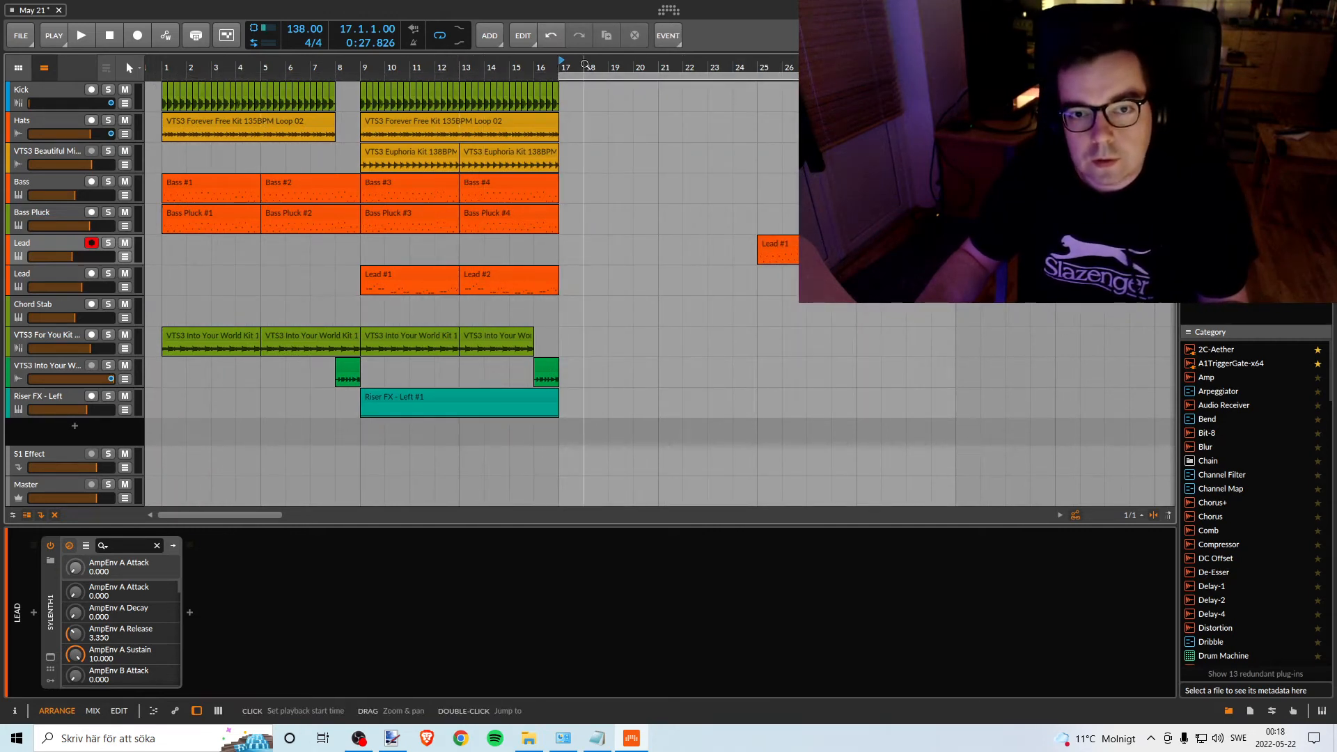
drag(585, 64, 559, 66)
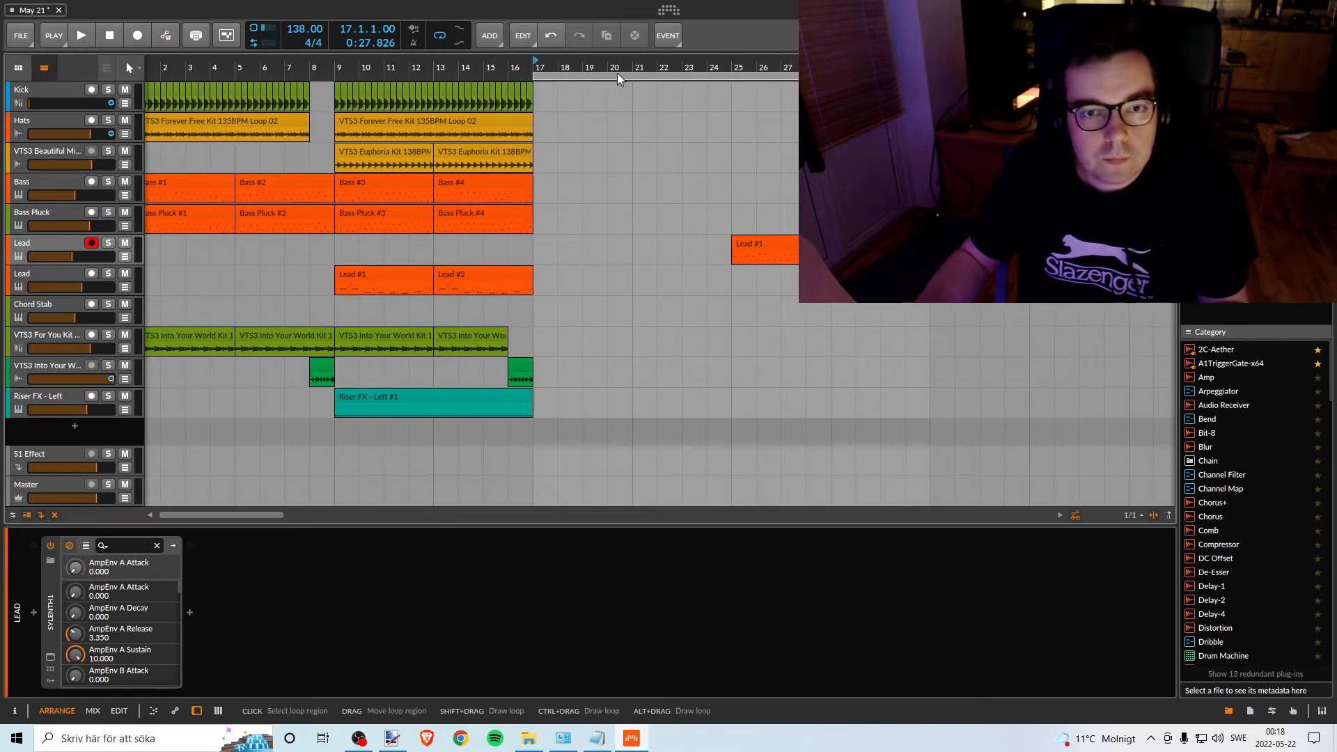
drag(113, 62, 63, 47)
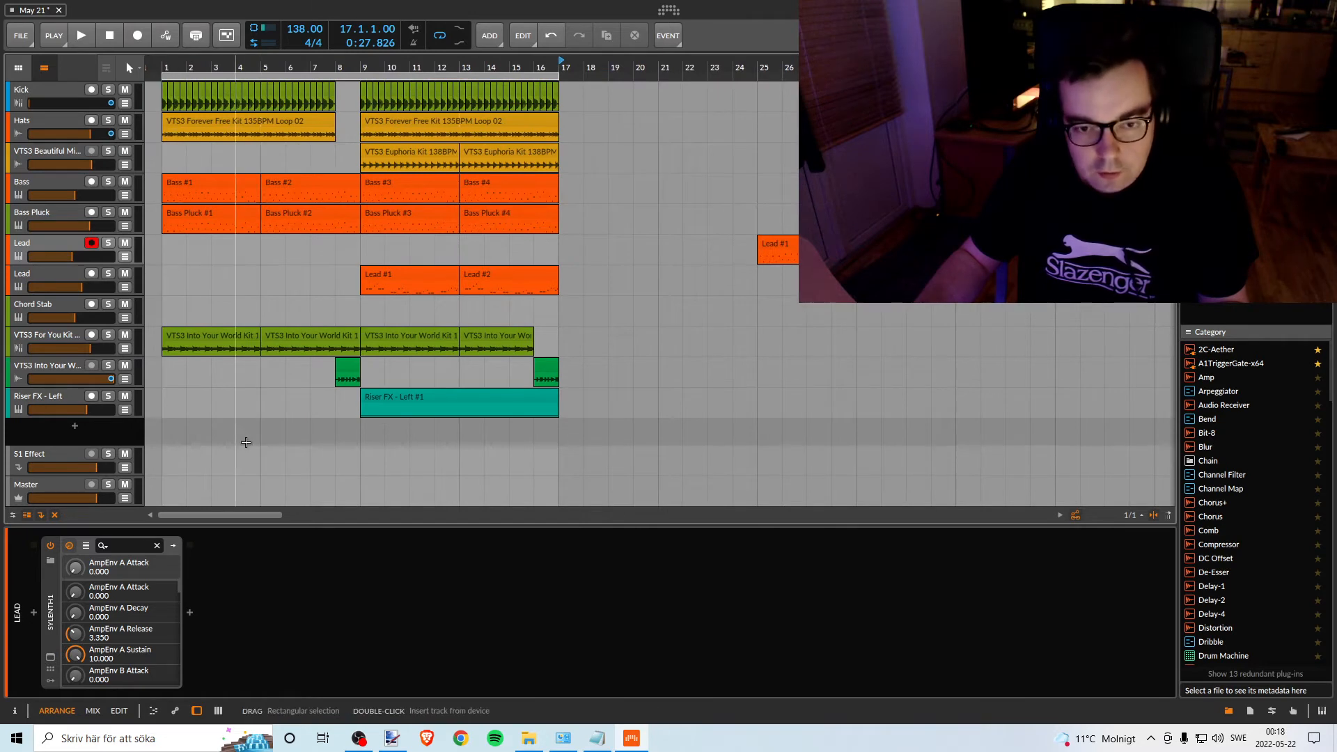
Move the upper Lead track's clips farther along the timeline from bar 25.
right_click(120, 428)
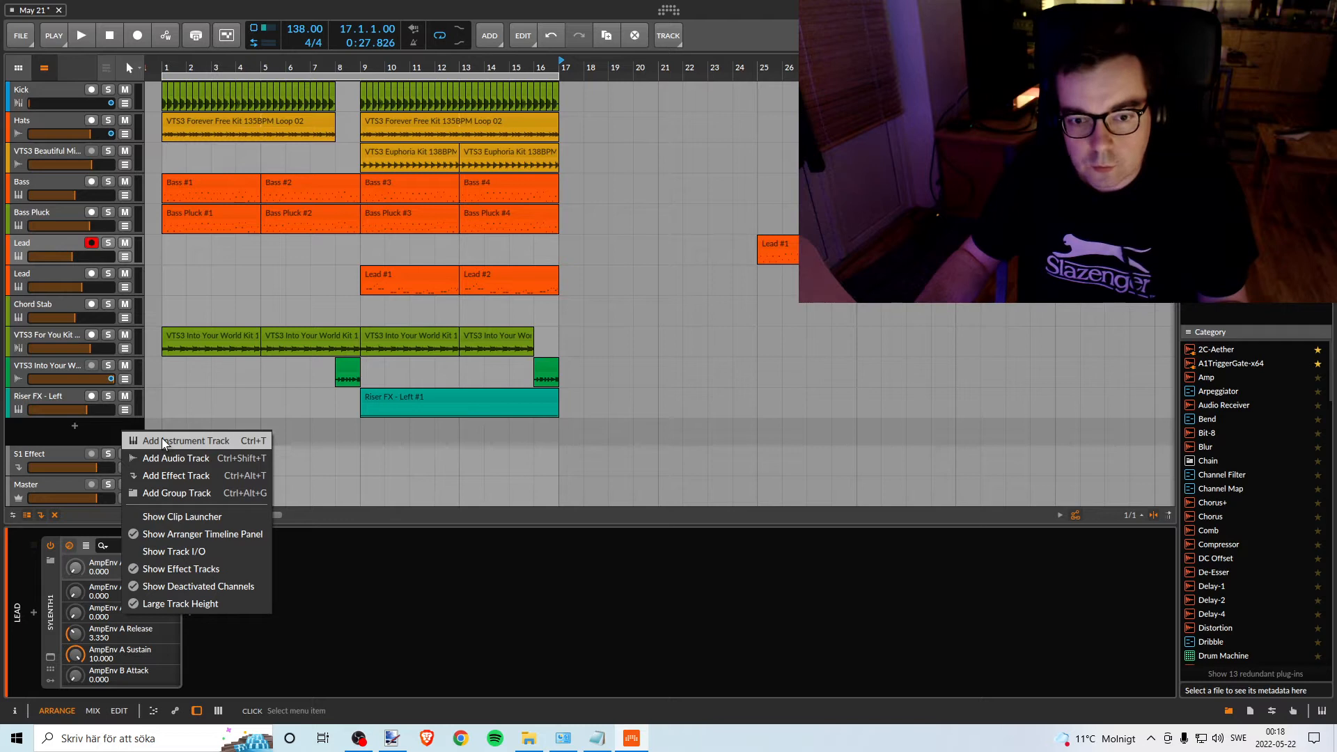
click(390, 439)
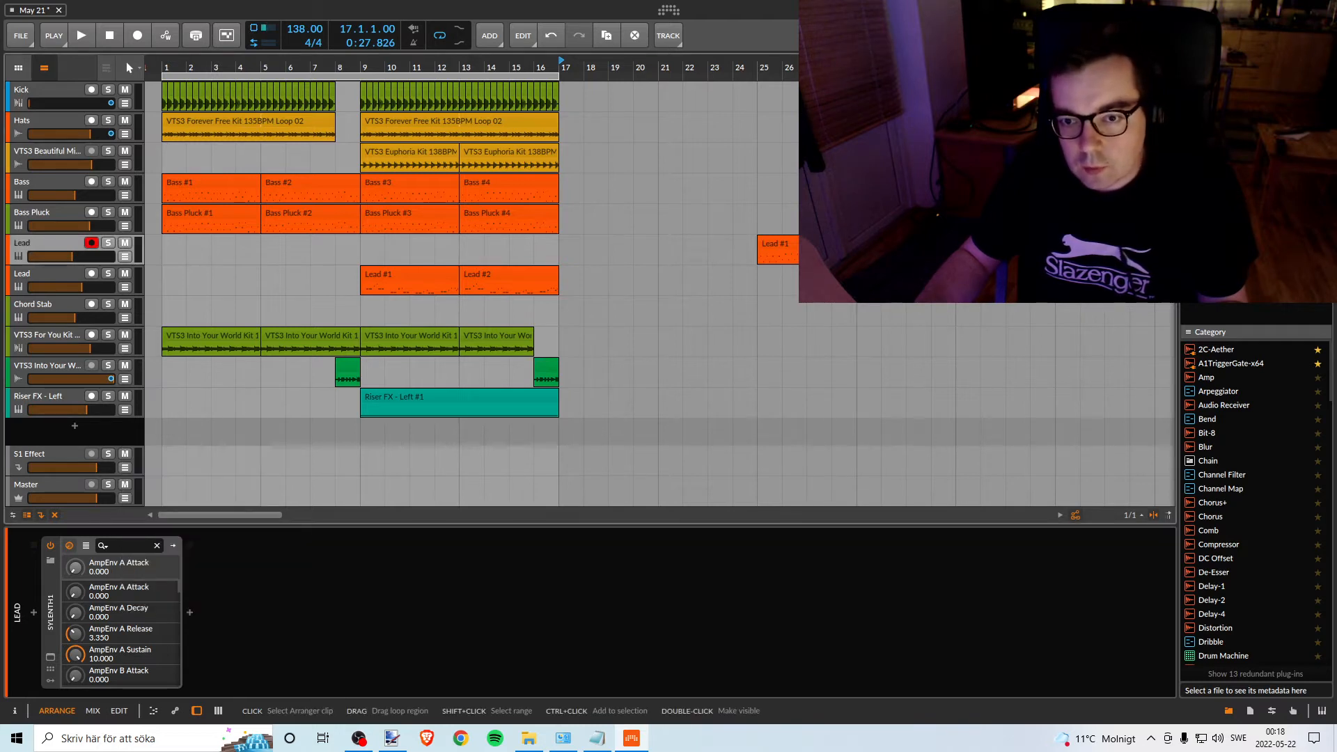
click(775, 244)
drag(815, 244, 976, 244)
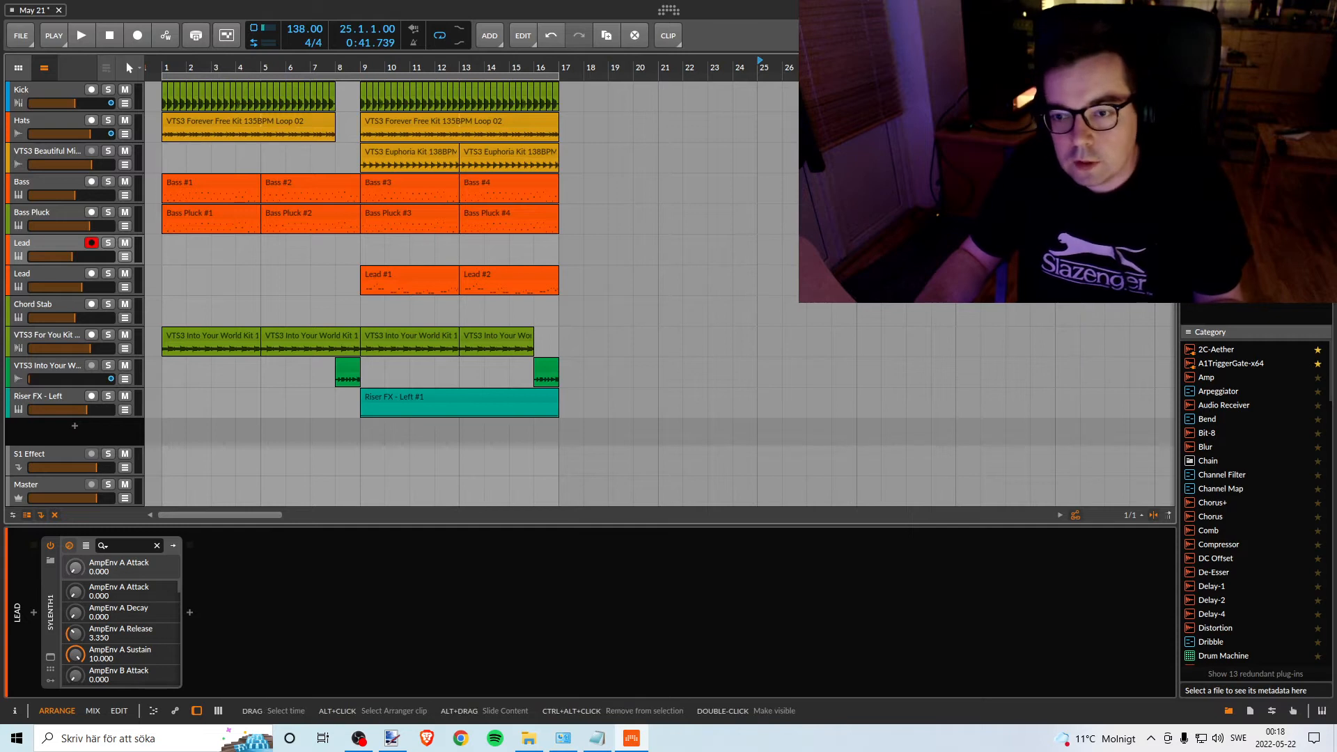
Switch to File Explorer, browse the D: drive to 3DFX Produktion > 03. SAMPLES > LARGE LIBRARIES, and select the Mike Shiver Essentials Volume 2 folder.
click(529, 740)
click(416, 216)
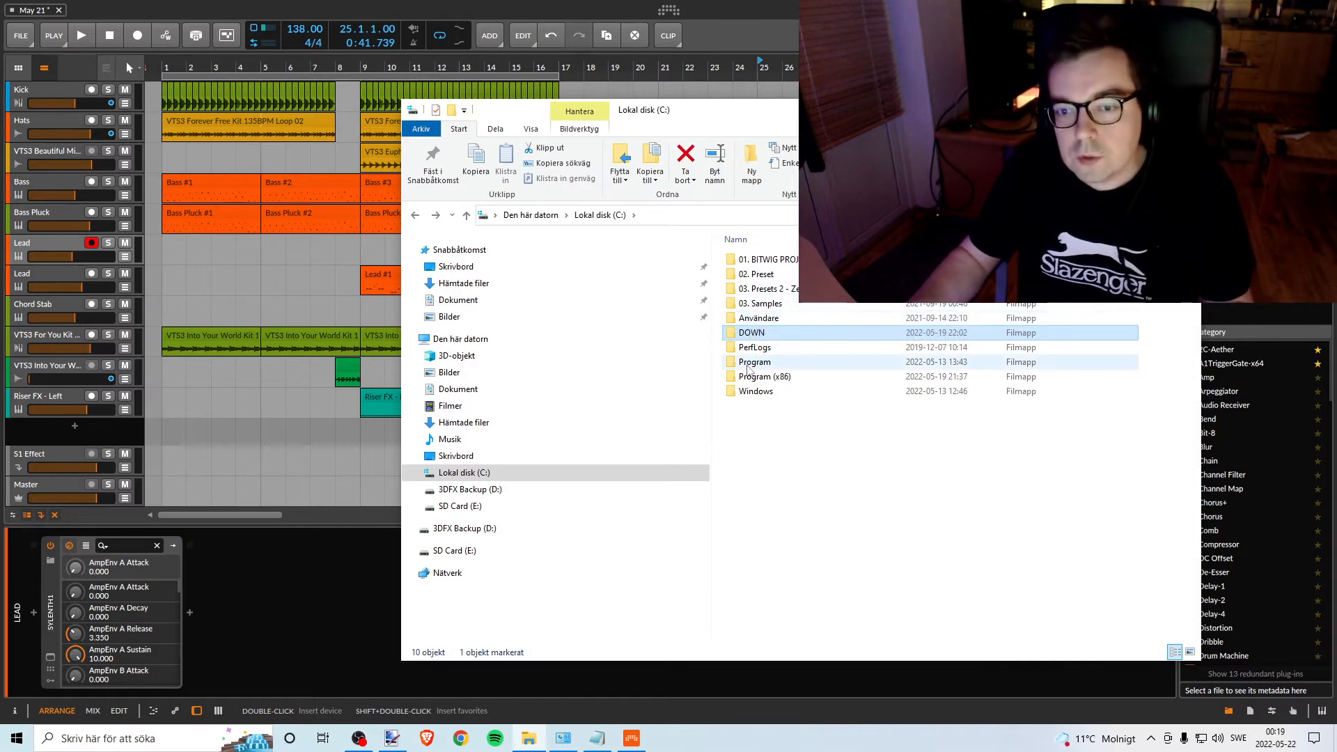
drag(730, 115, 689, 109)
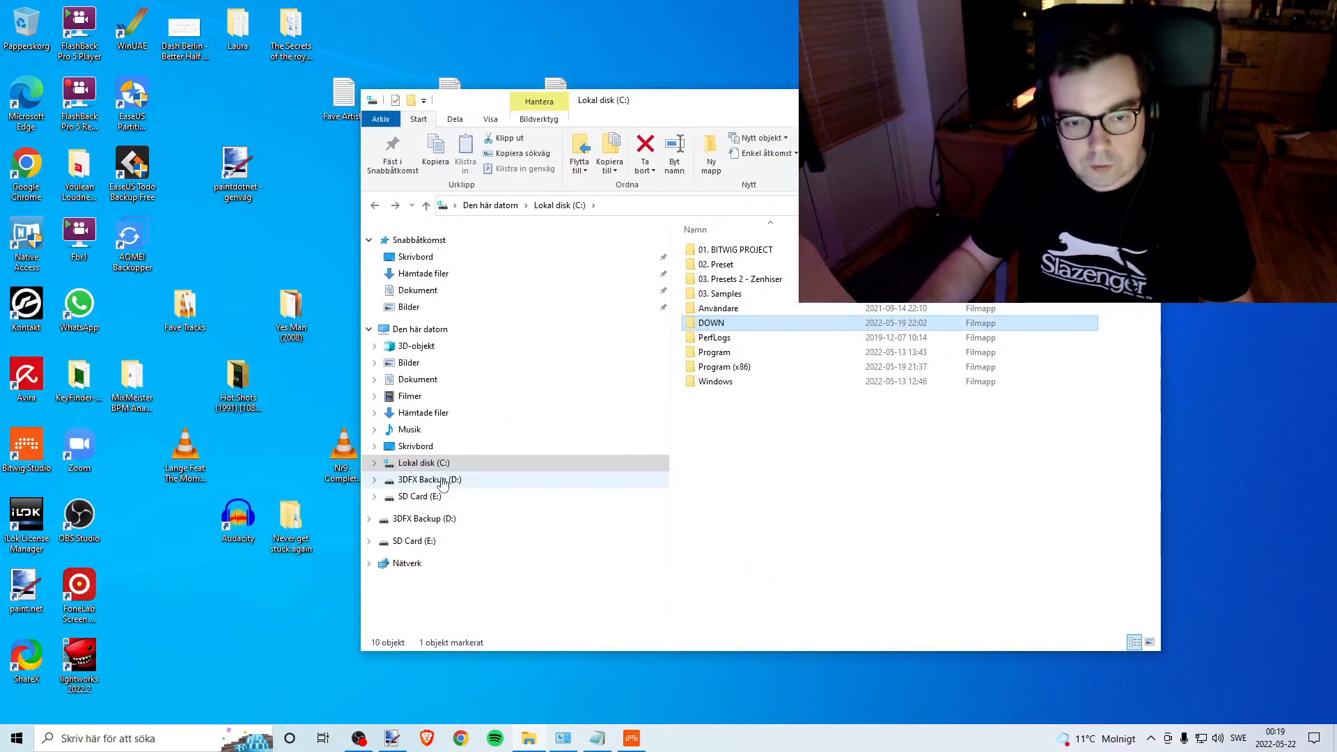
click(446, 481)
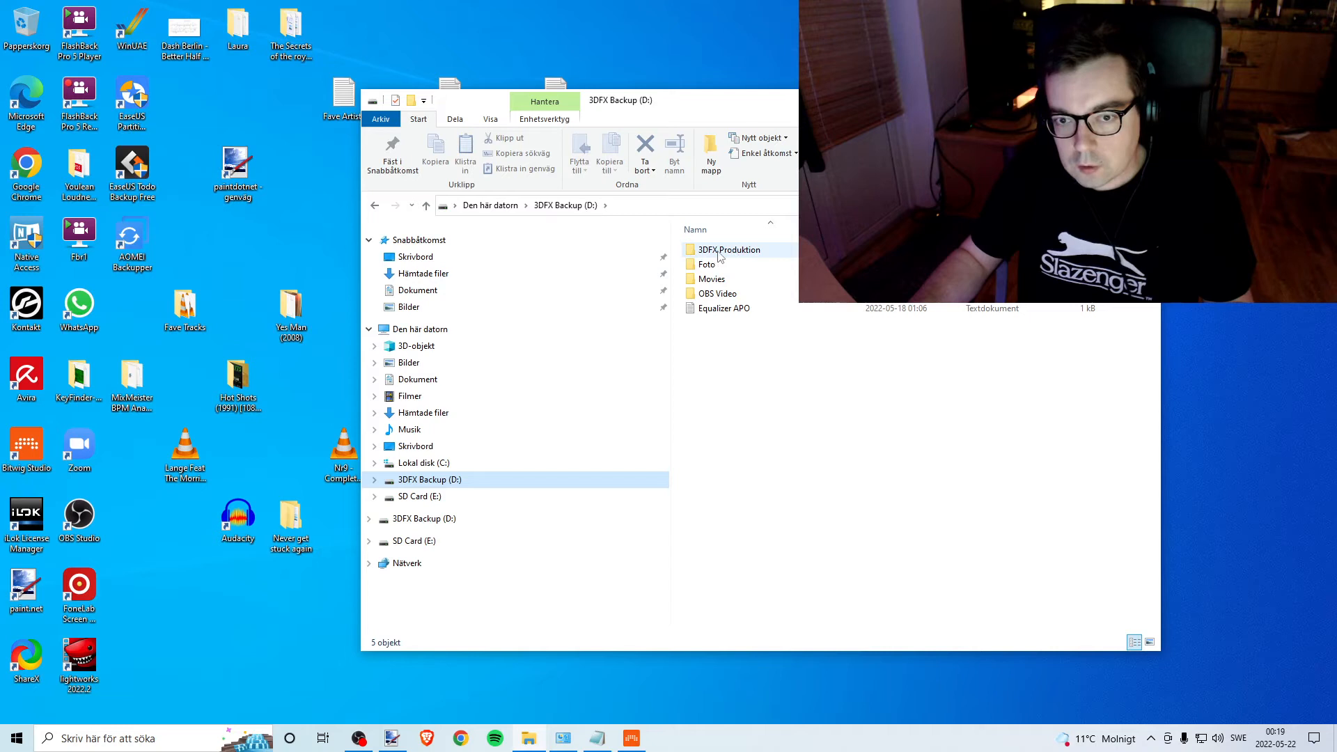
double_click(731, 251)
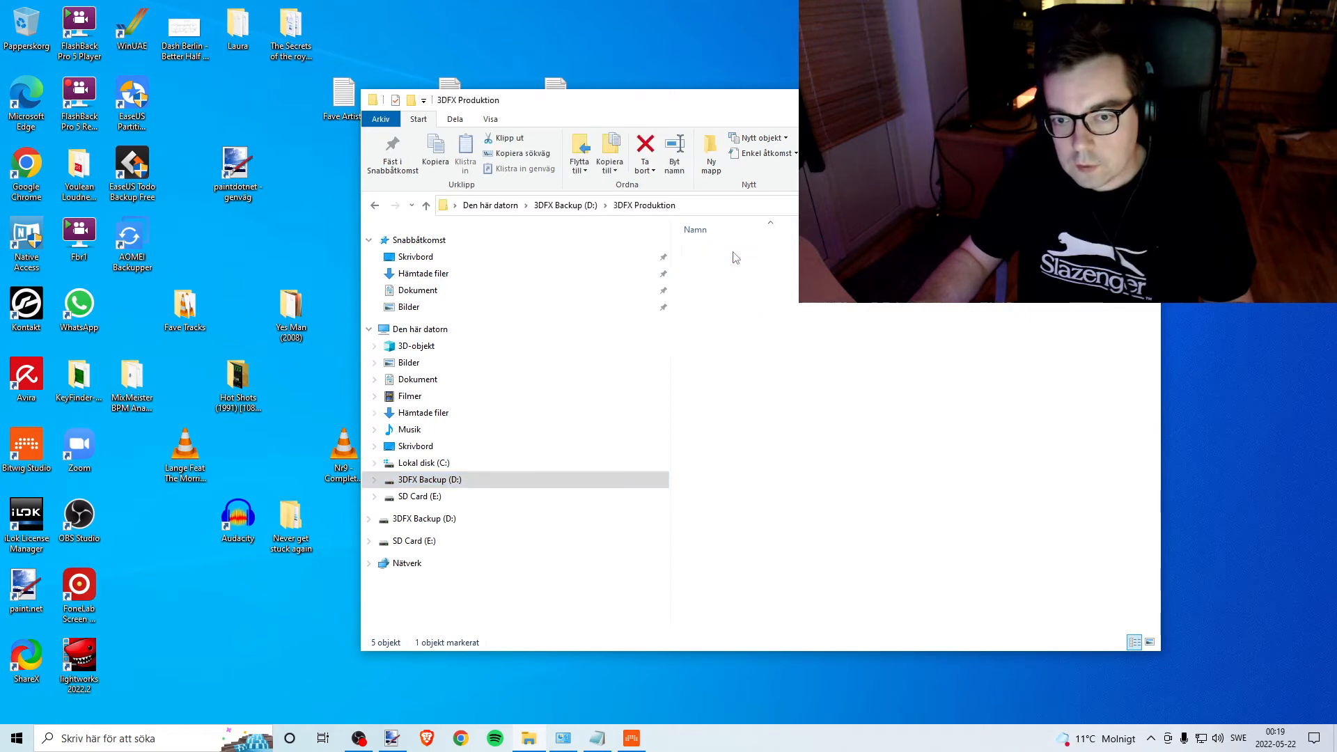
click(731, 286)
double_click(730, 280)
double_click(730, 280)
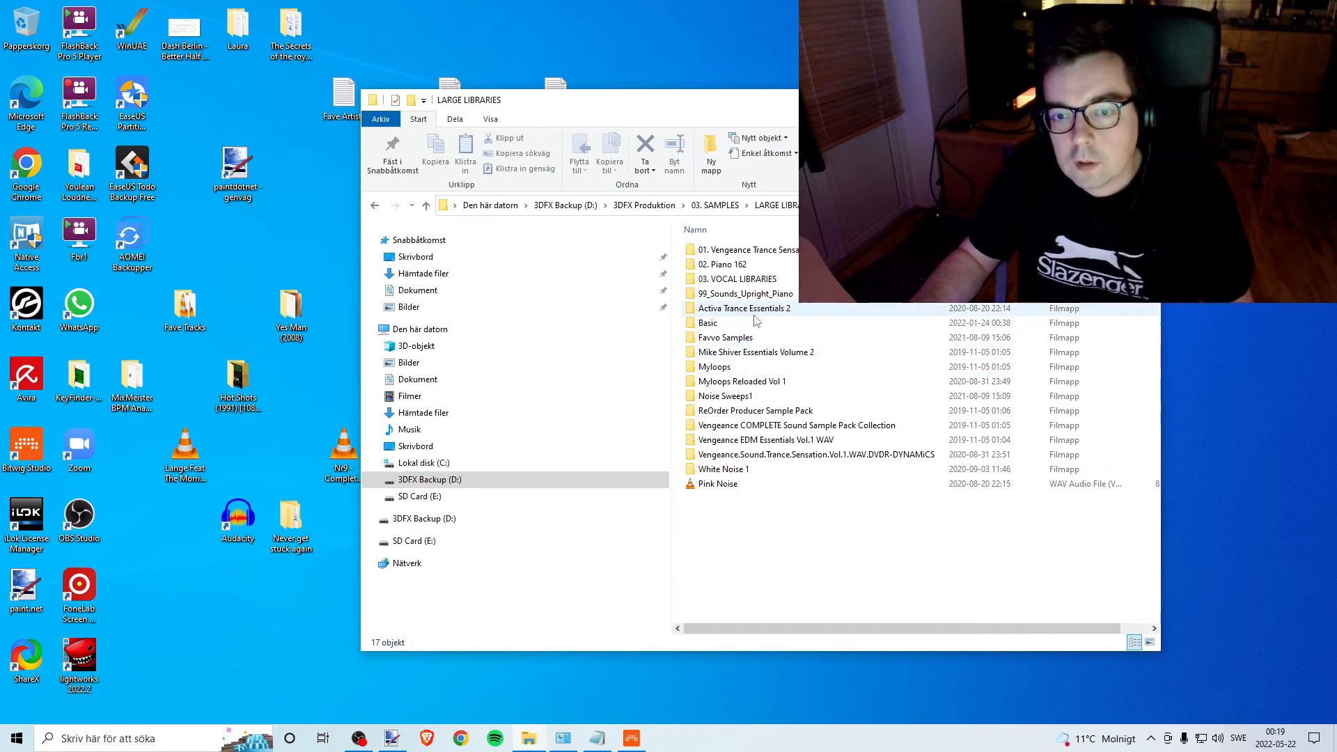
click(778, 357)
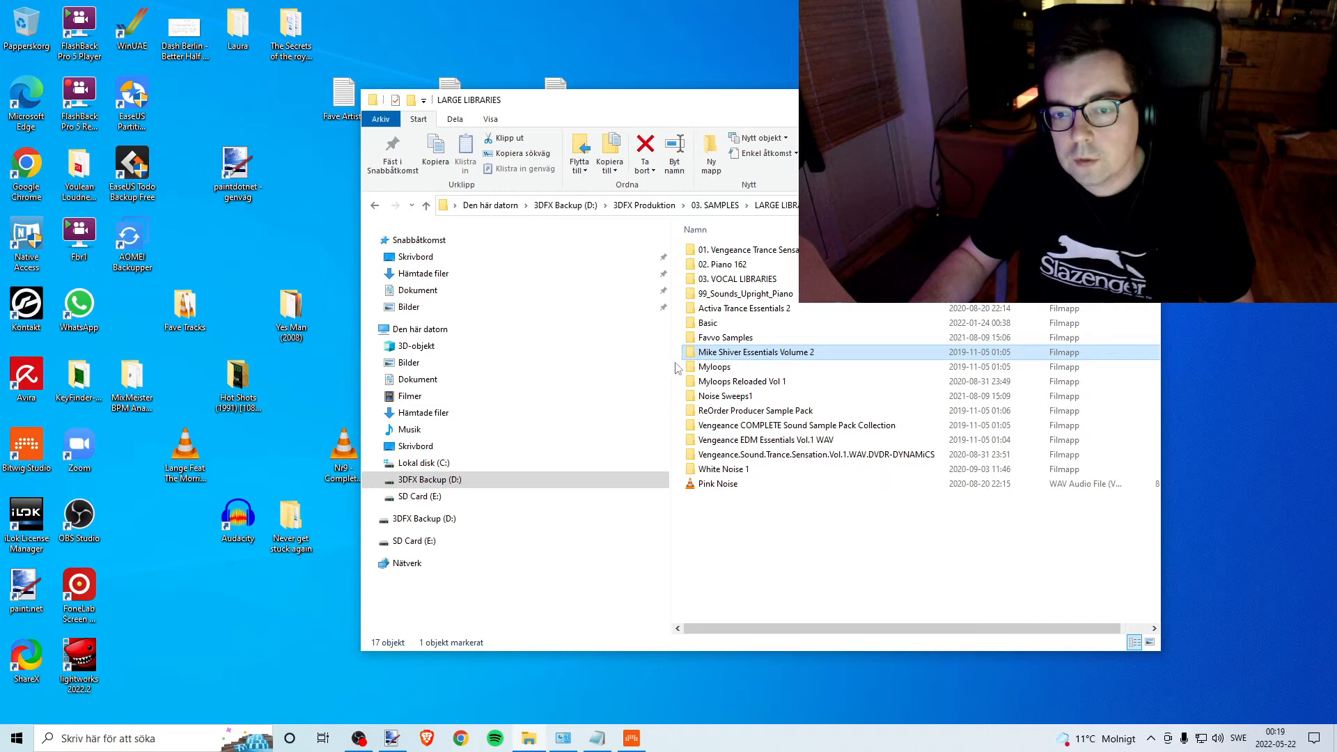
Look into MSE2 - Kit 1 - Loose G 122 BPM within Mike Shiver Essentials Volume 2, go back up, and reposition the File Explorer window.
double_click(722, 353)
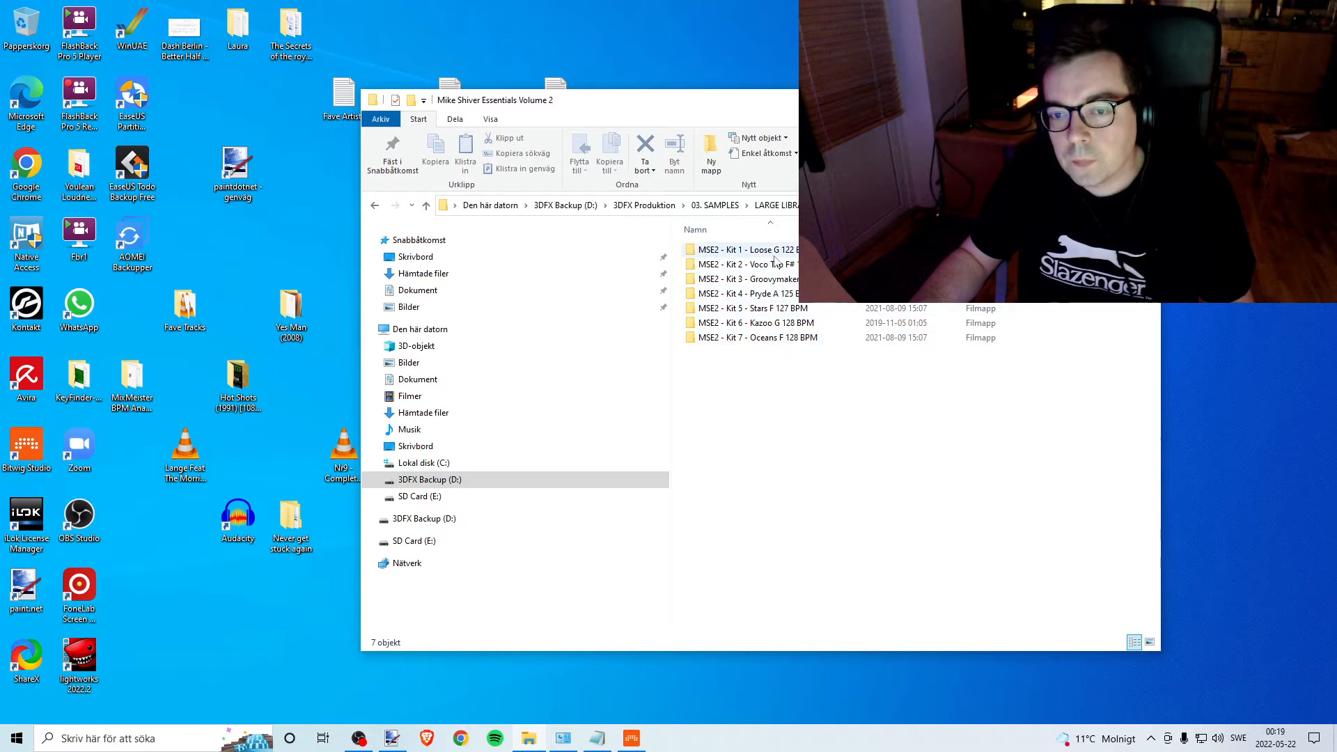
double_click(780, 252)
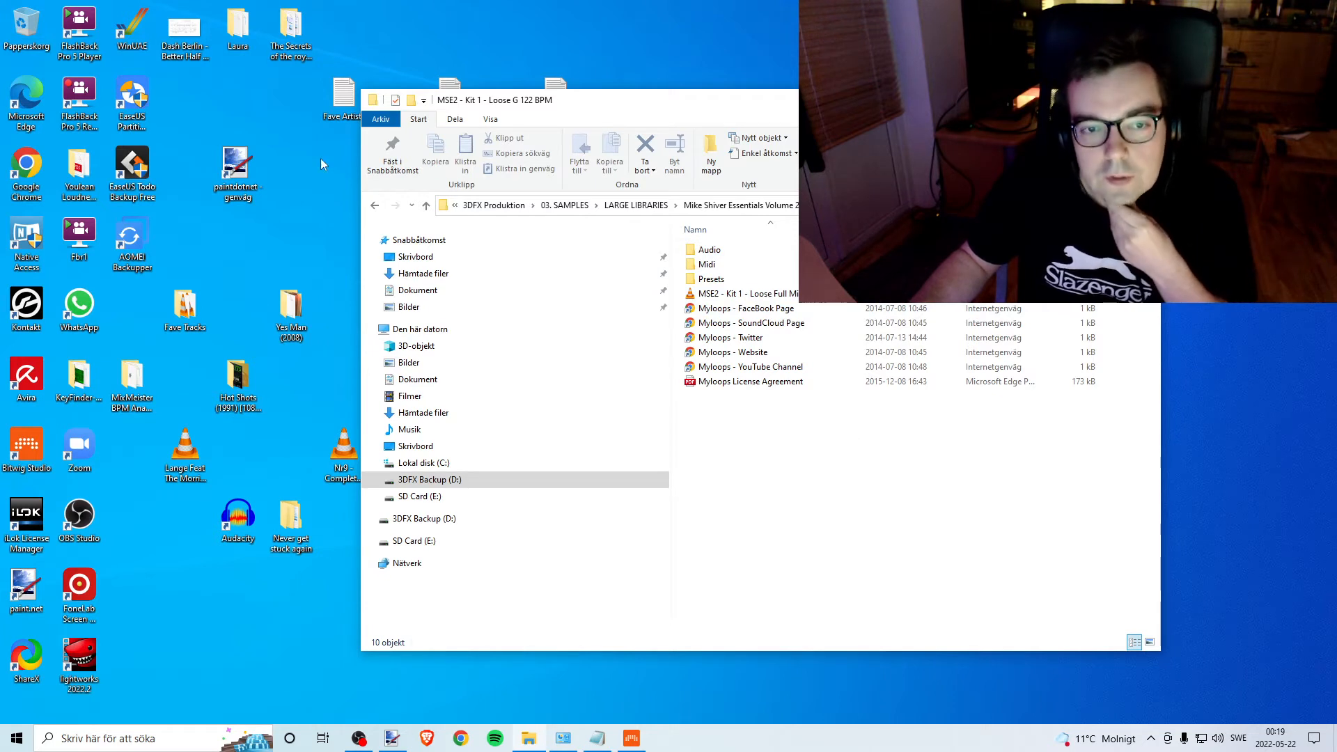
click(374, 206)
drag(499, 110, 675, 171)
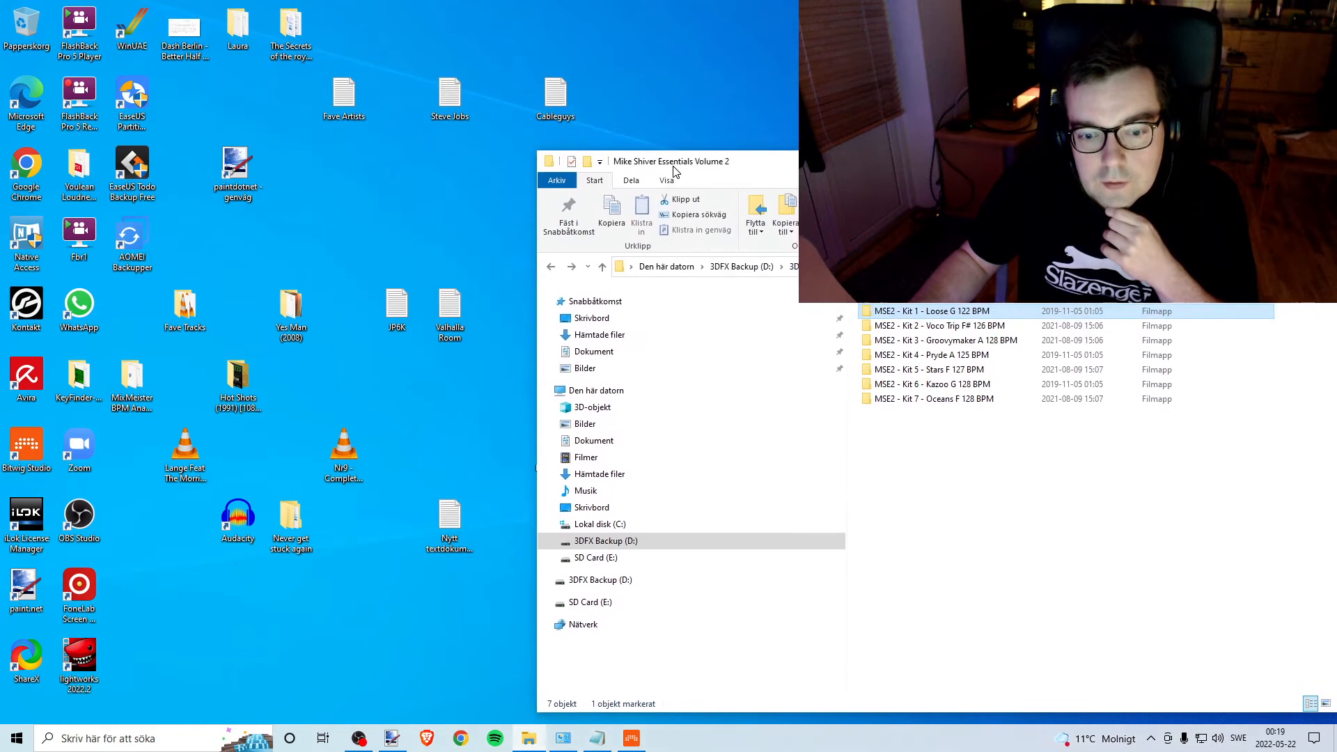
click(521, 741)
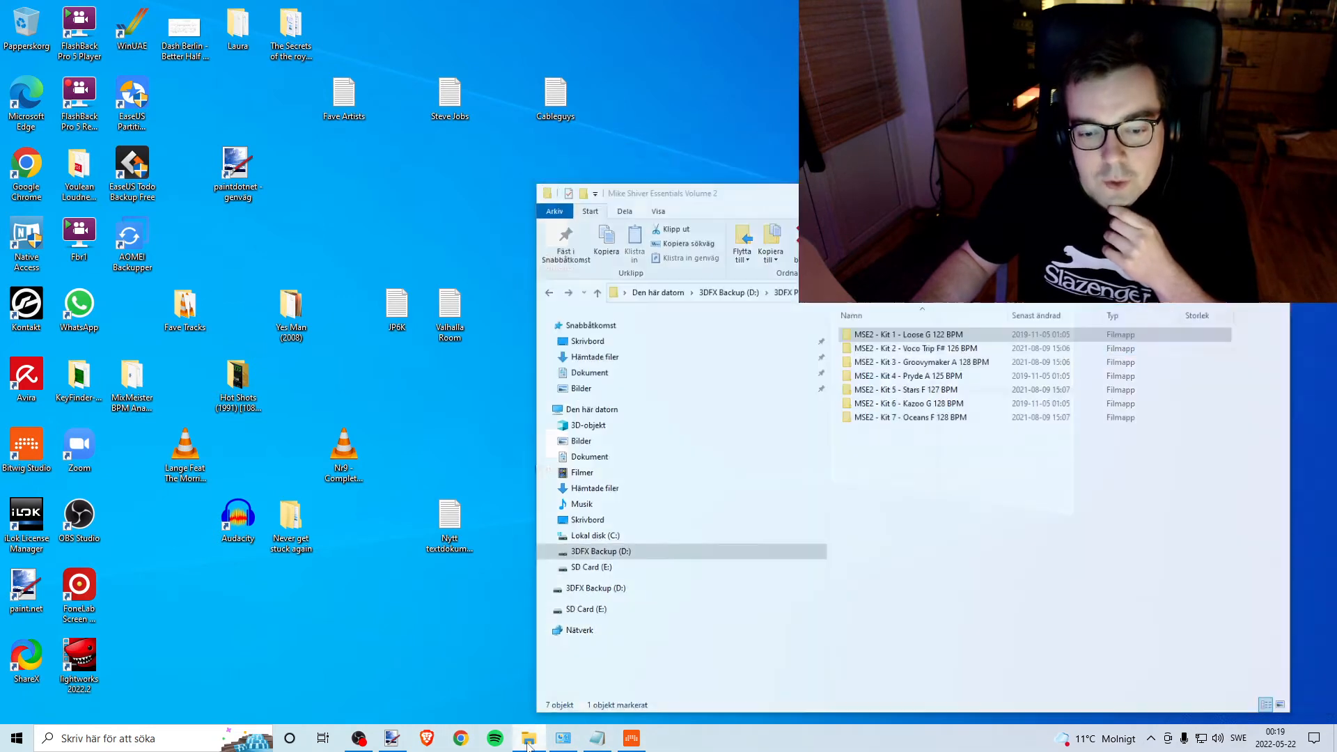
click(521, 740)
click(366, 745)
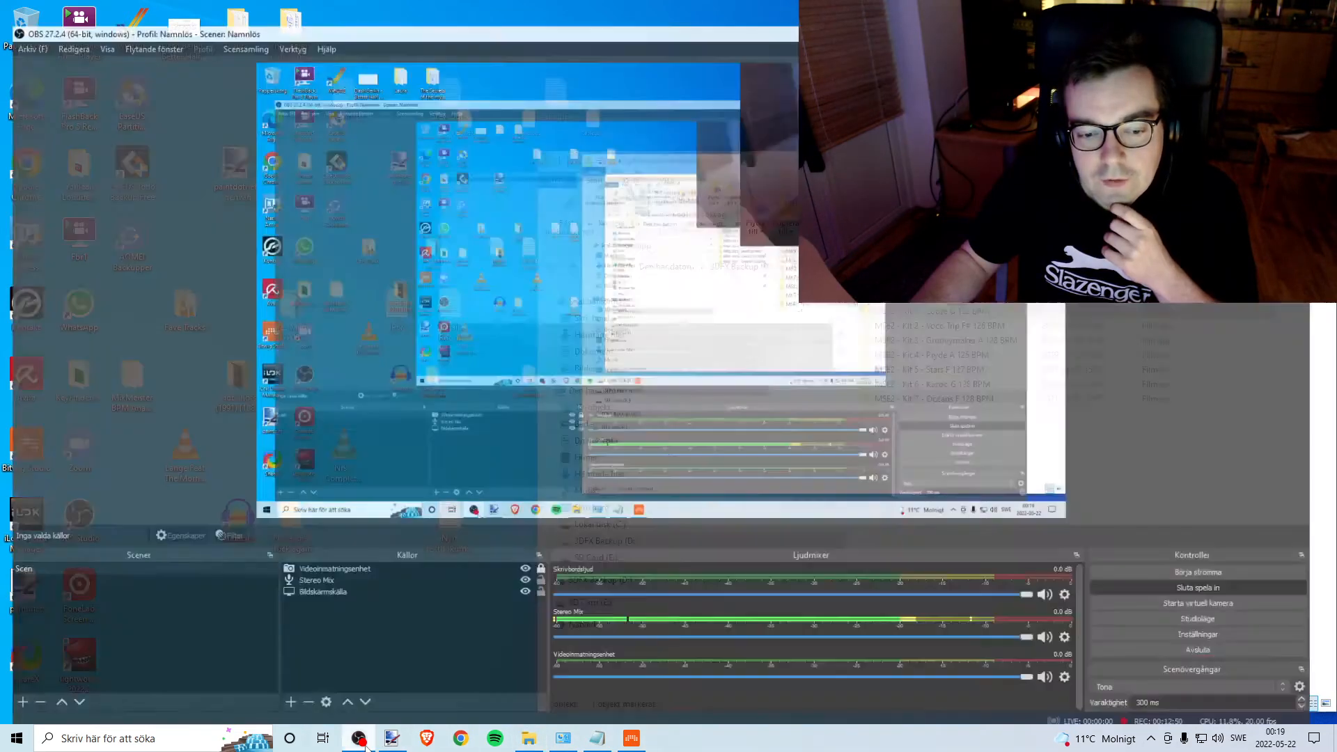
click(366, 745)
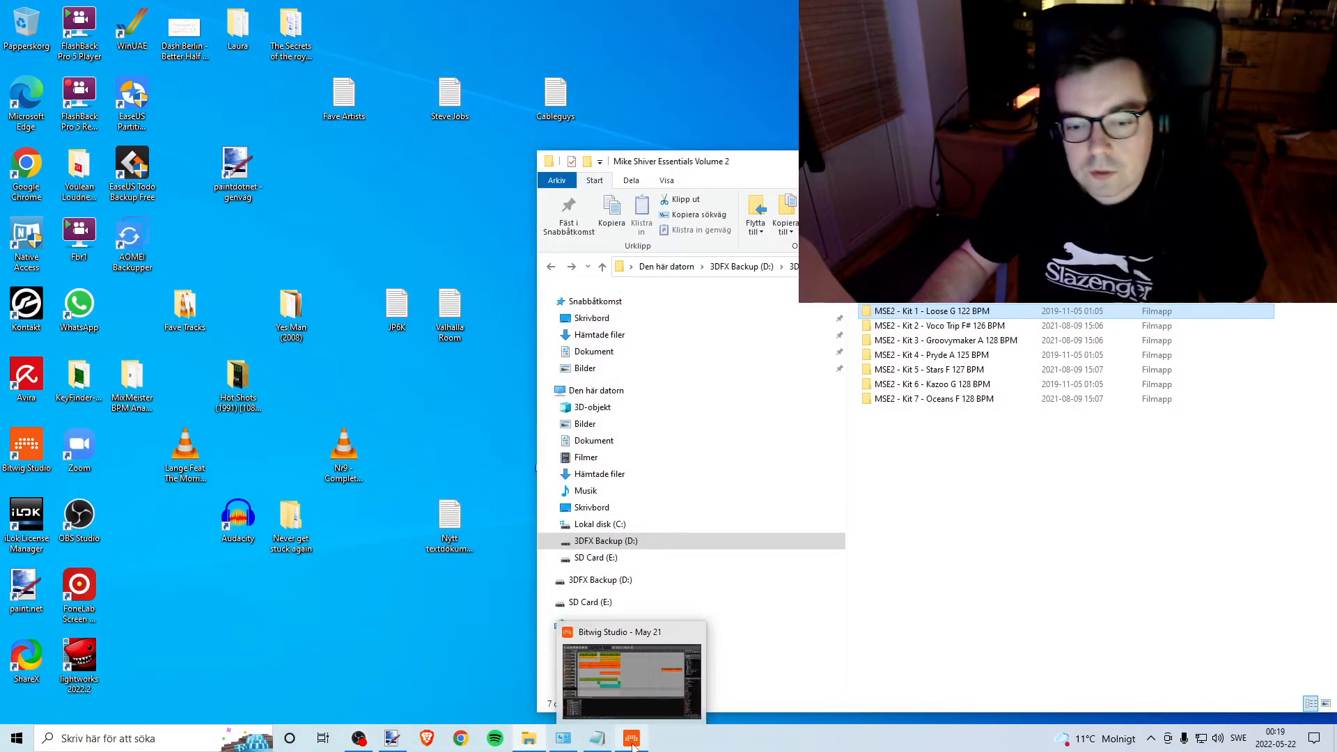
click(631, 742)
click(632, 742)
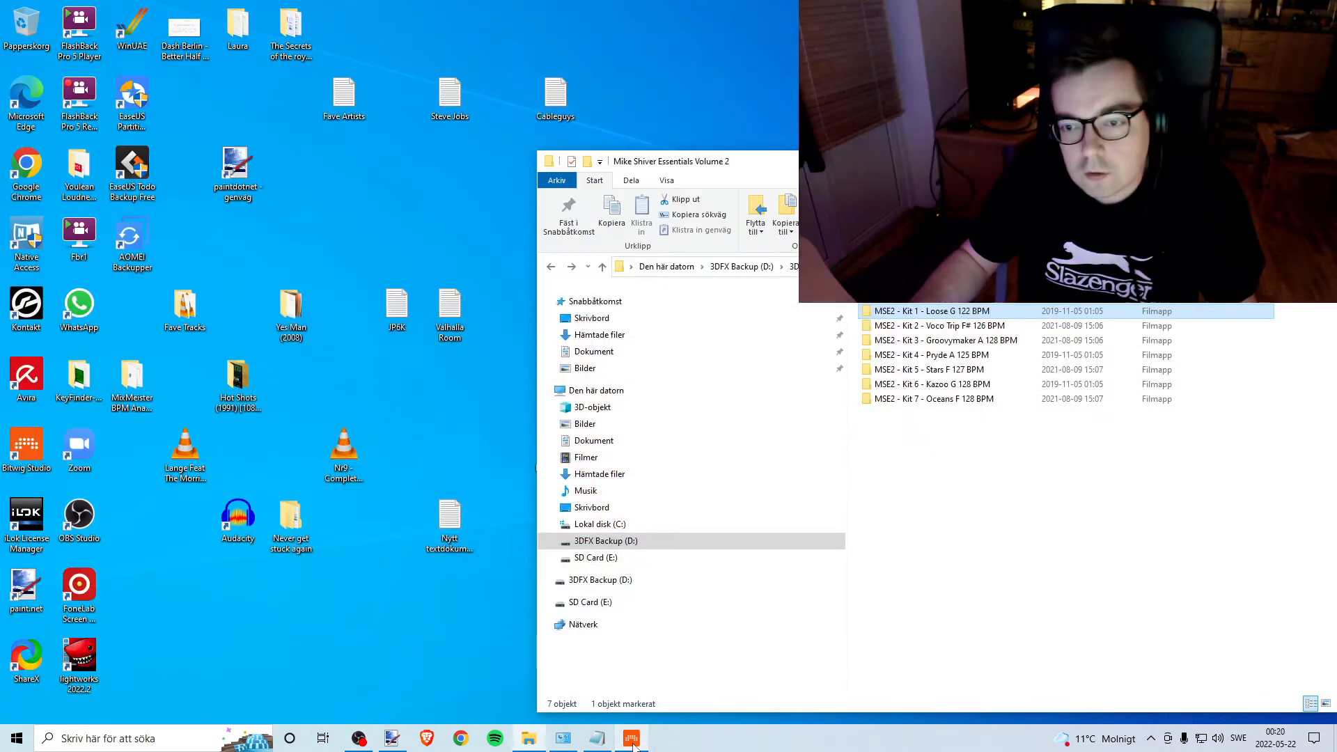
Open the Myloops License Agreement PDF from the MSE2 - Kit 1 - Loose G 122 BPM folder of Mike Shiver Essentials Volume 2.
click(558, 273)
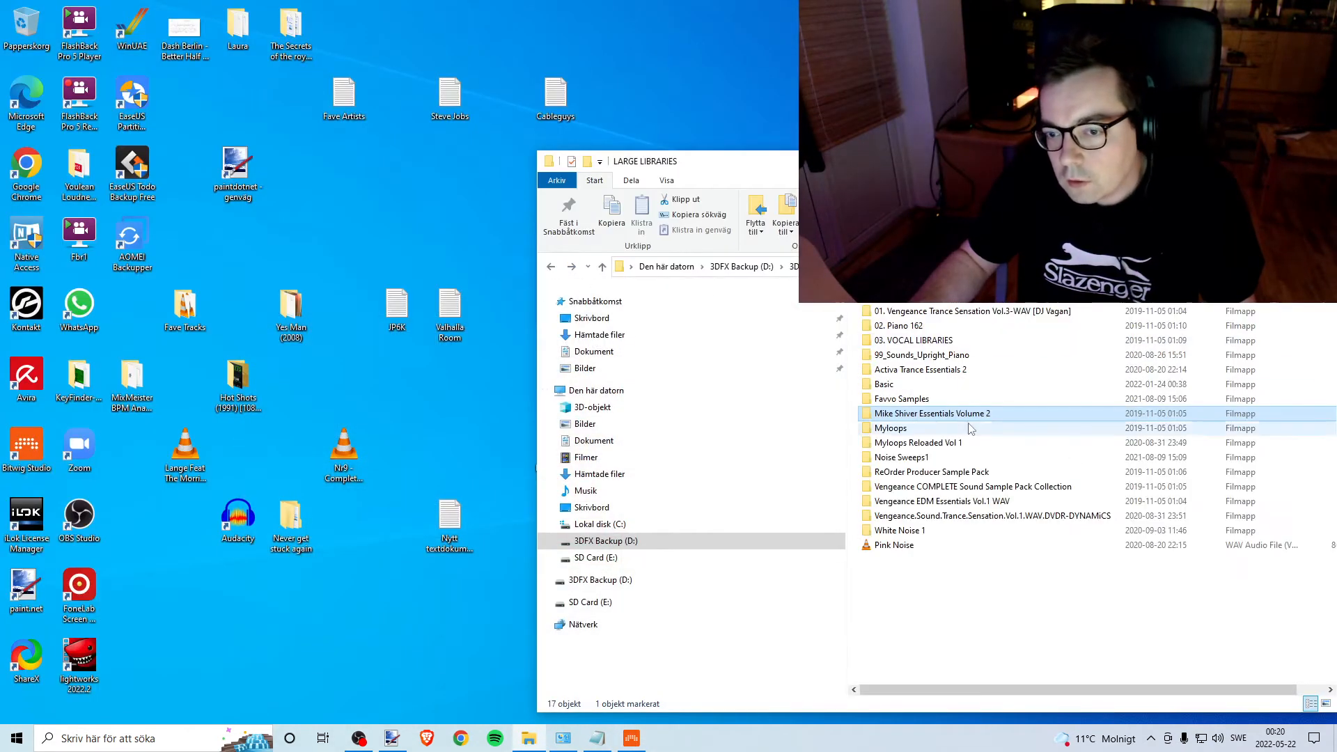
double_click(934, 416)
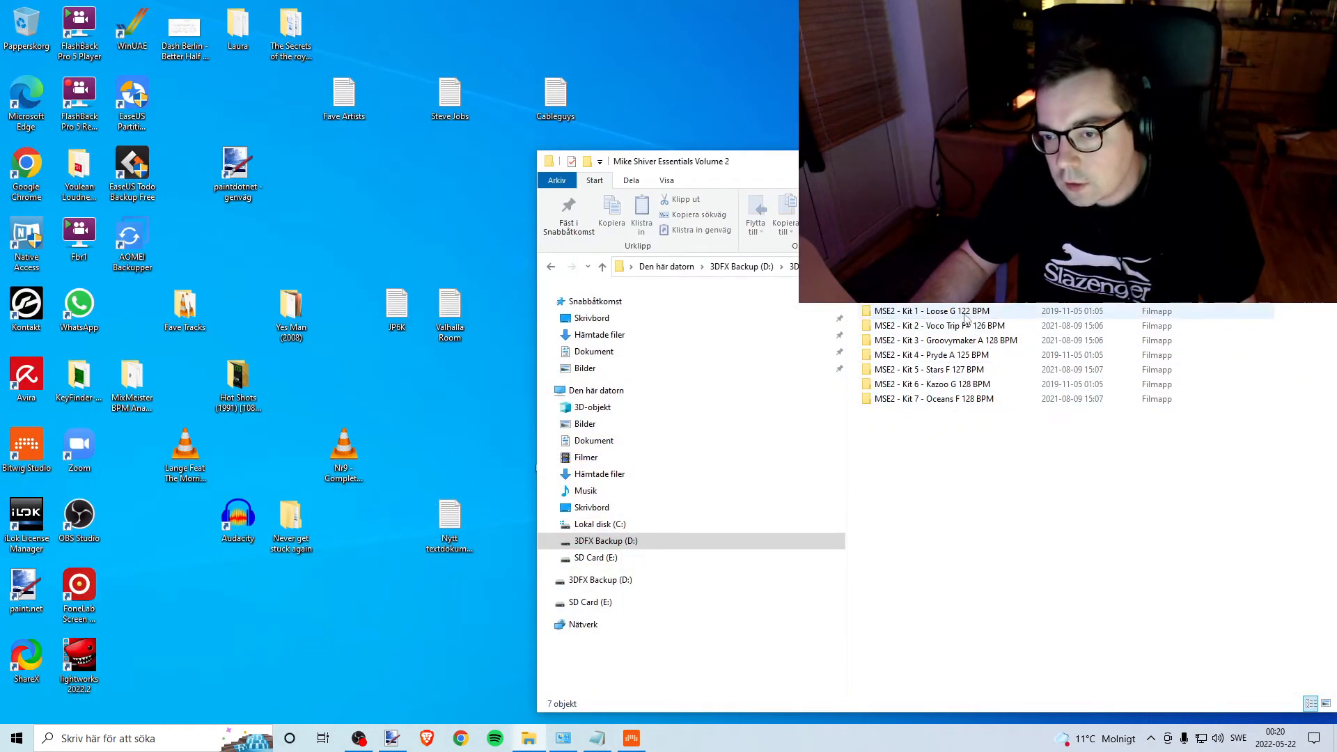
double_click(926, 311)
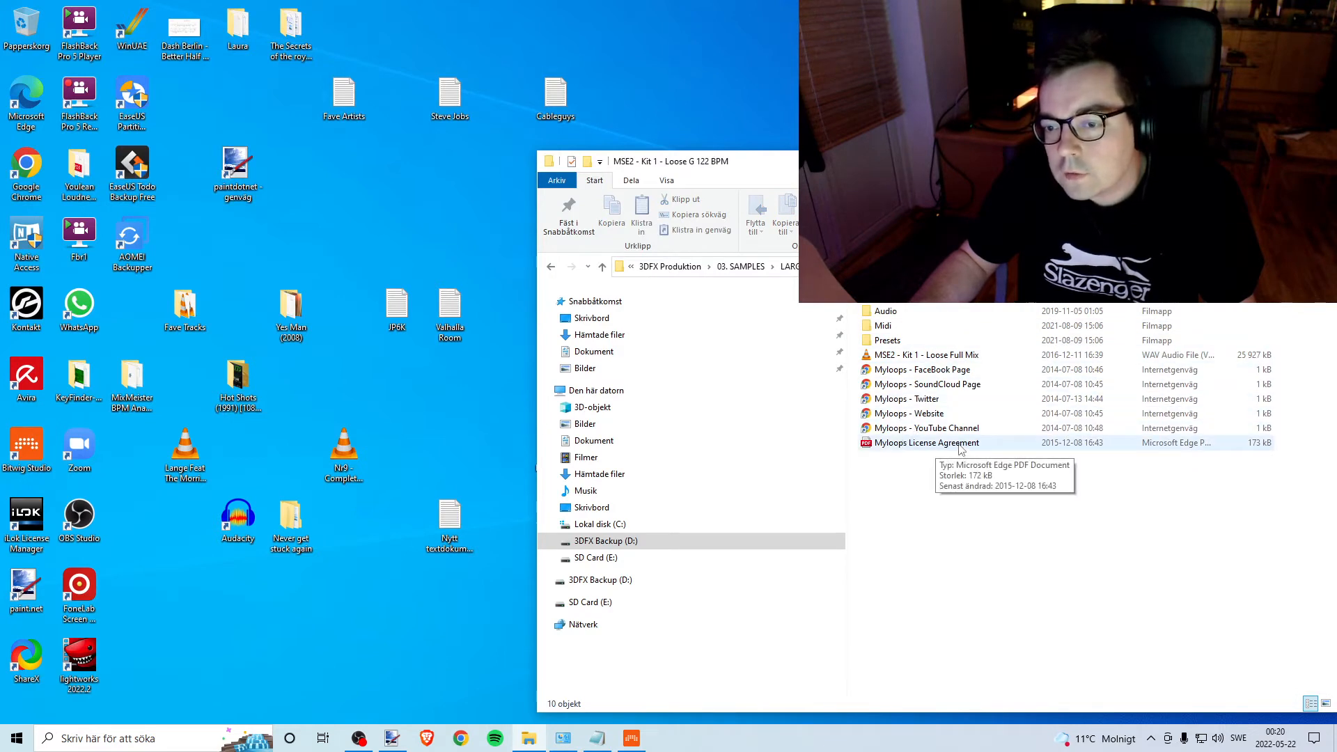
double_click(959, 444)
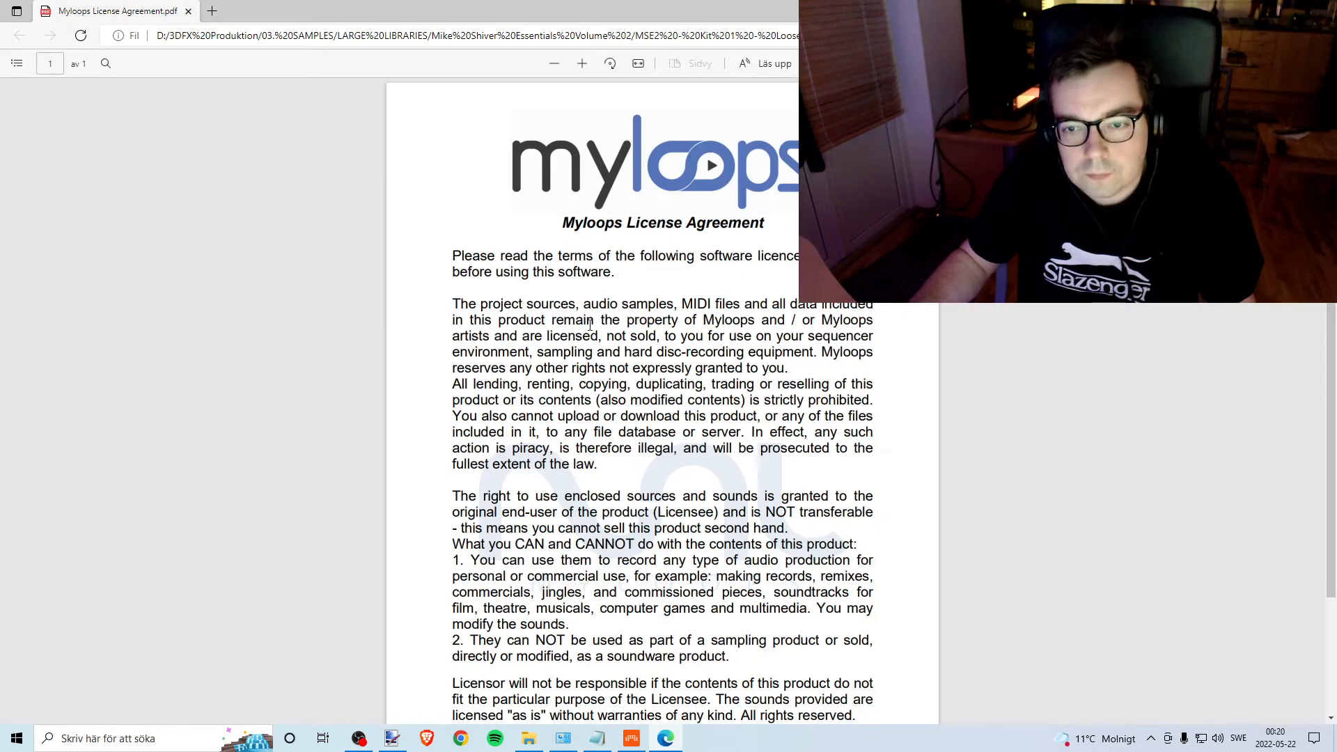
Read the license agreement's ownership terms and its rules on permitted and prohibited use of the sounds, and close the document.
scroll(591, 325, down, 3)
drag(583, 214, 679, 376)
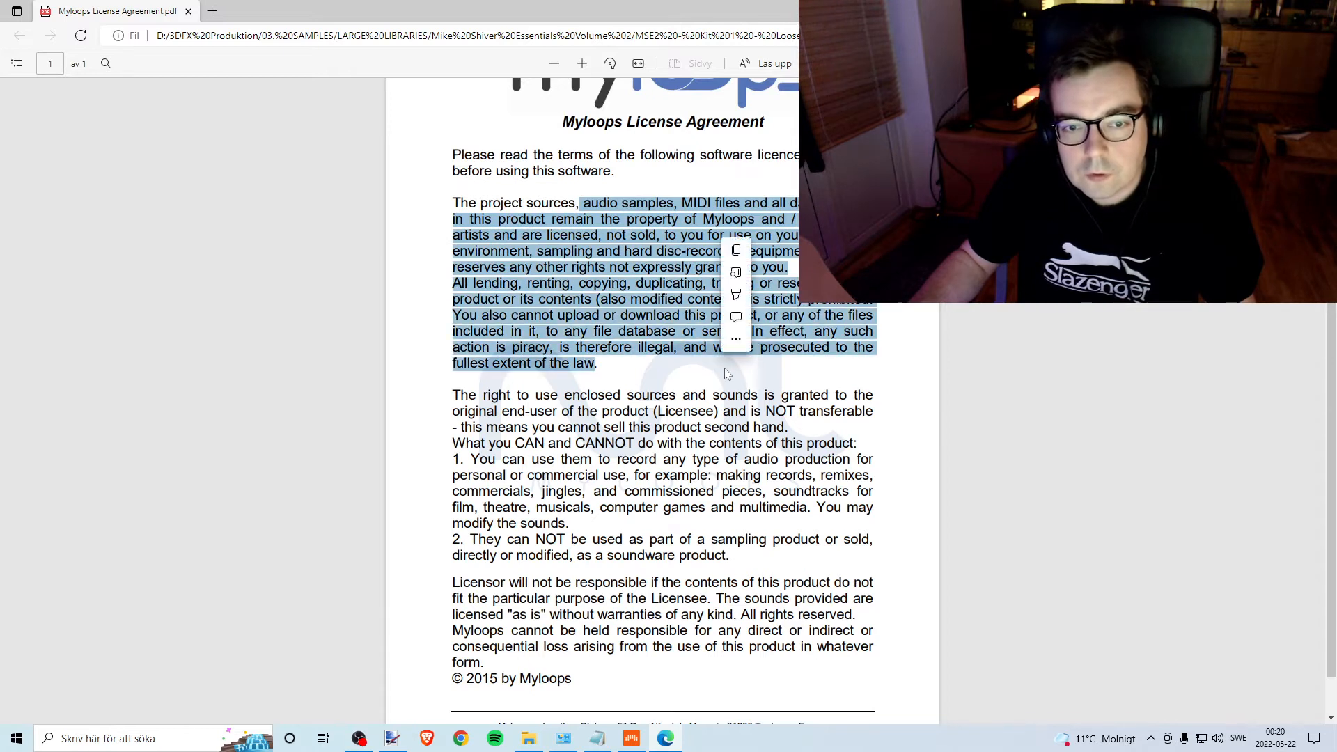
scroll(683, 374, down, 2)
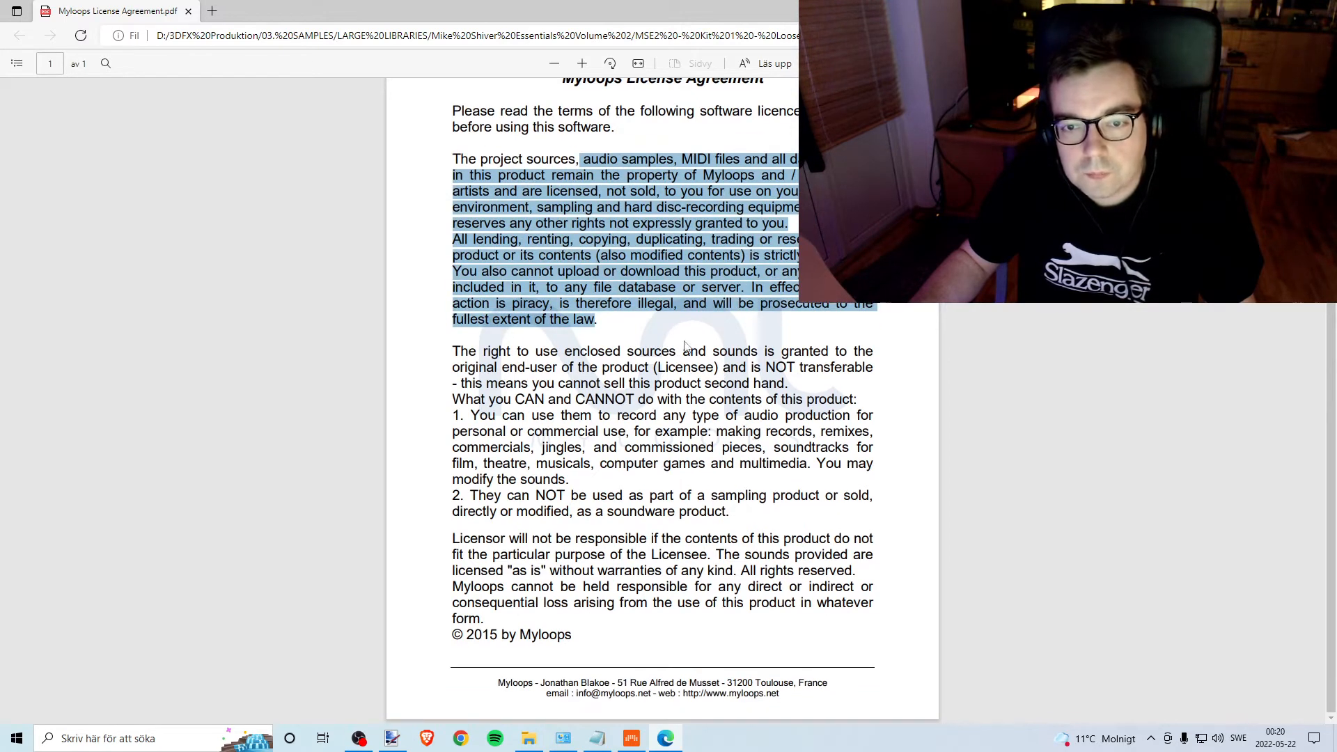
click(772, 341)
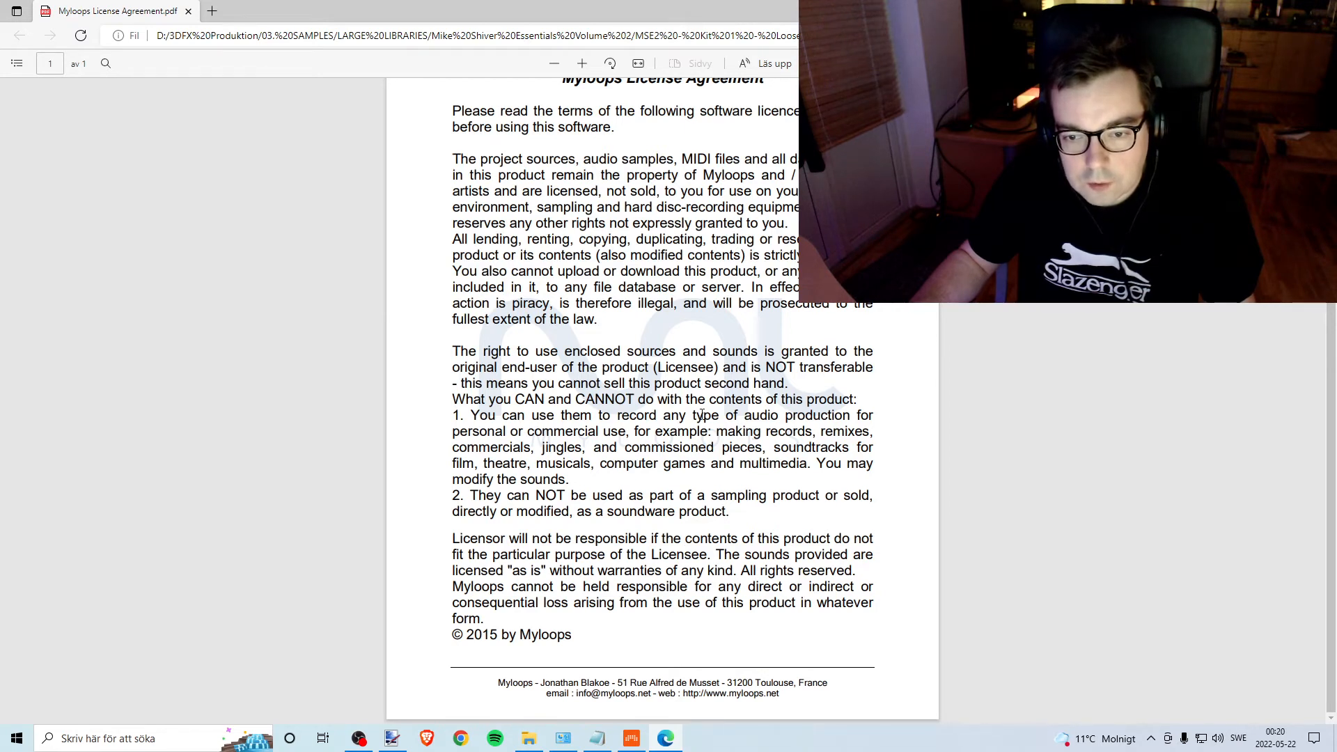
drag(697, 415, 648, 479)
click(805, 451)
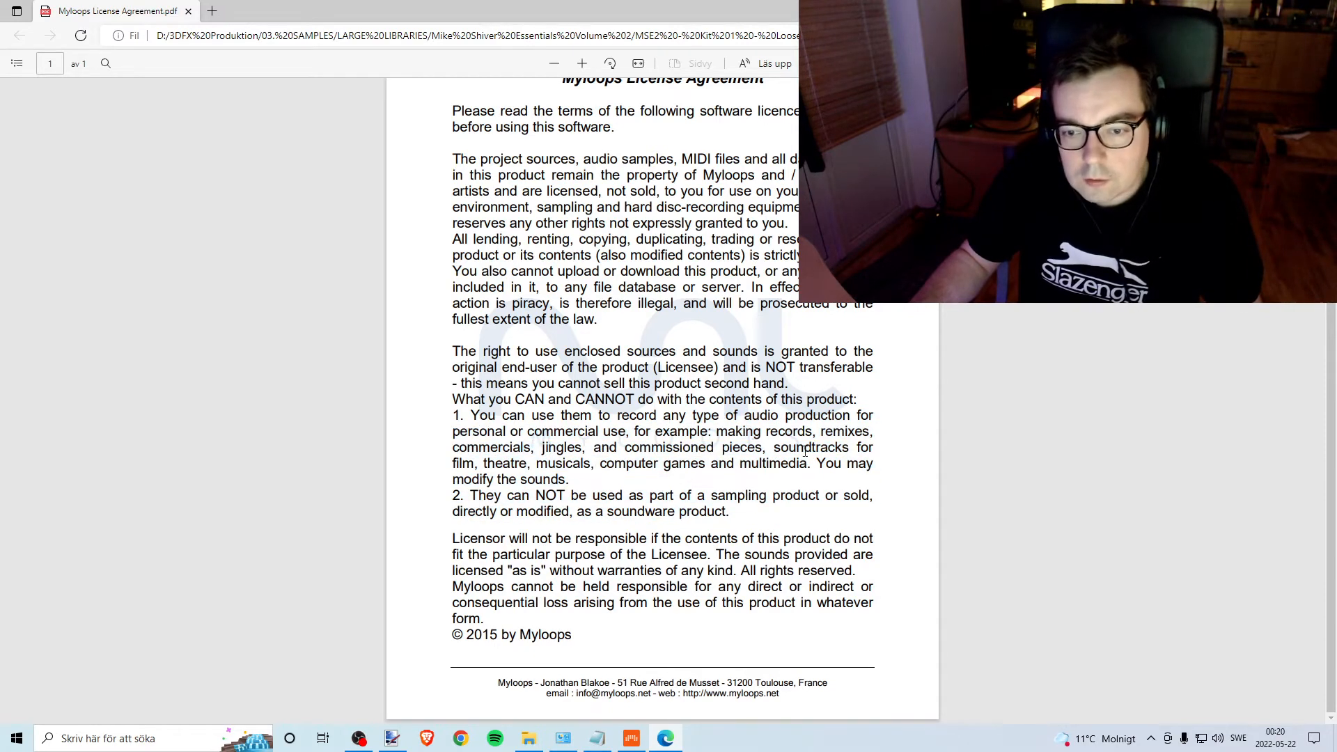
drag(472, 496, 743, 514)
click(723, 533)
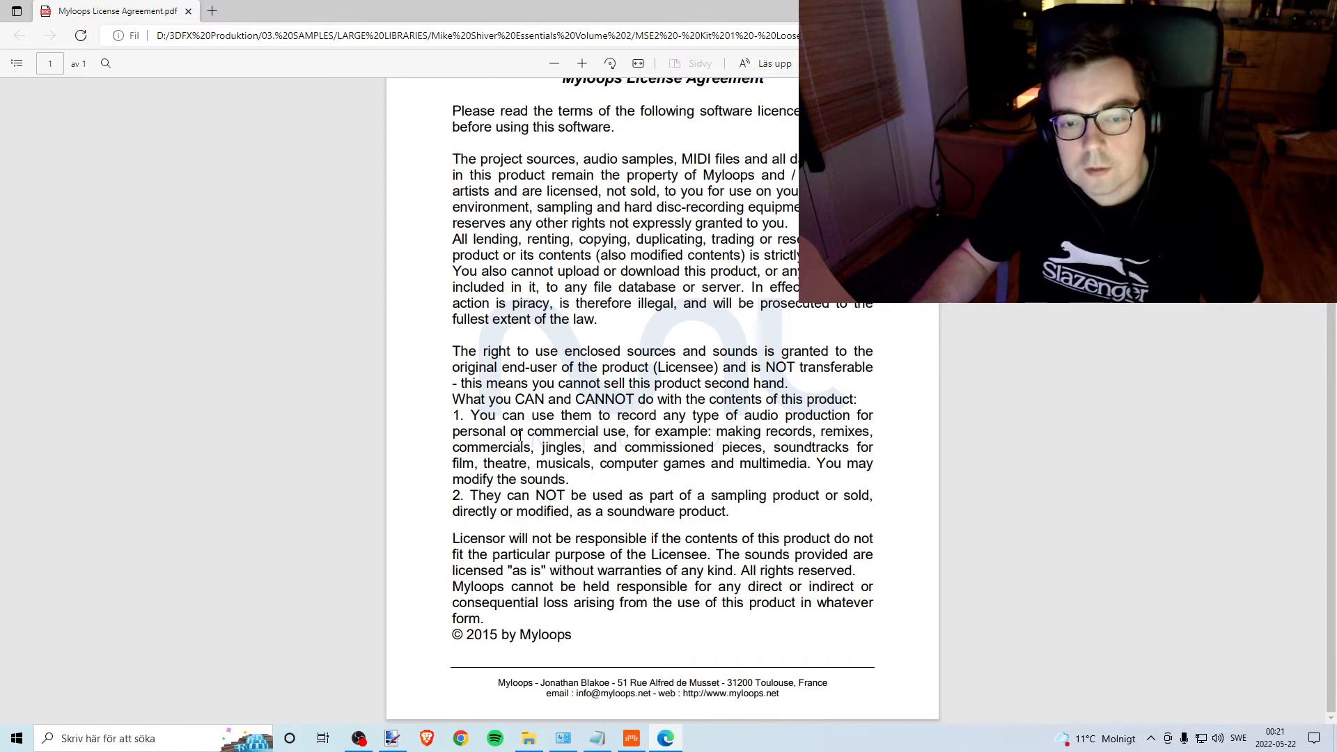
drag(548, 416, 629, 431)
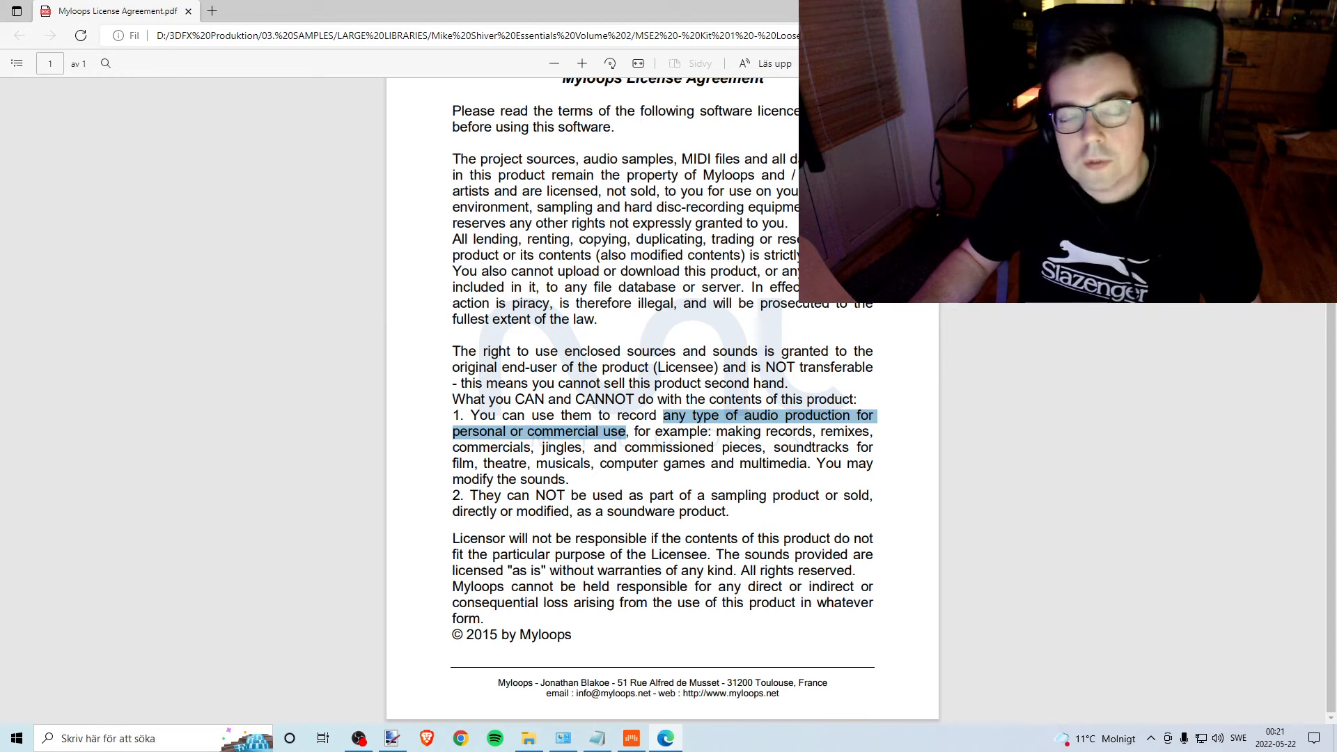
drag(815, 10, 689, 41)
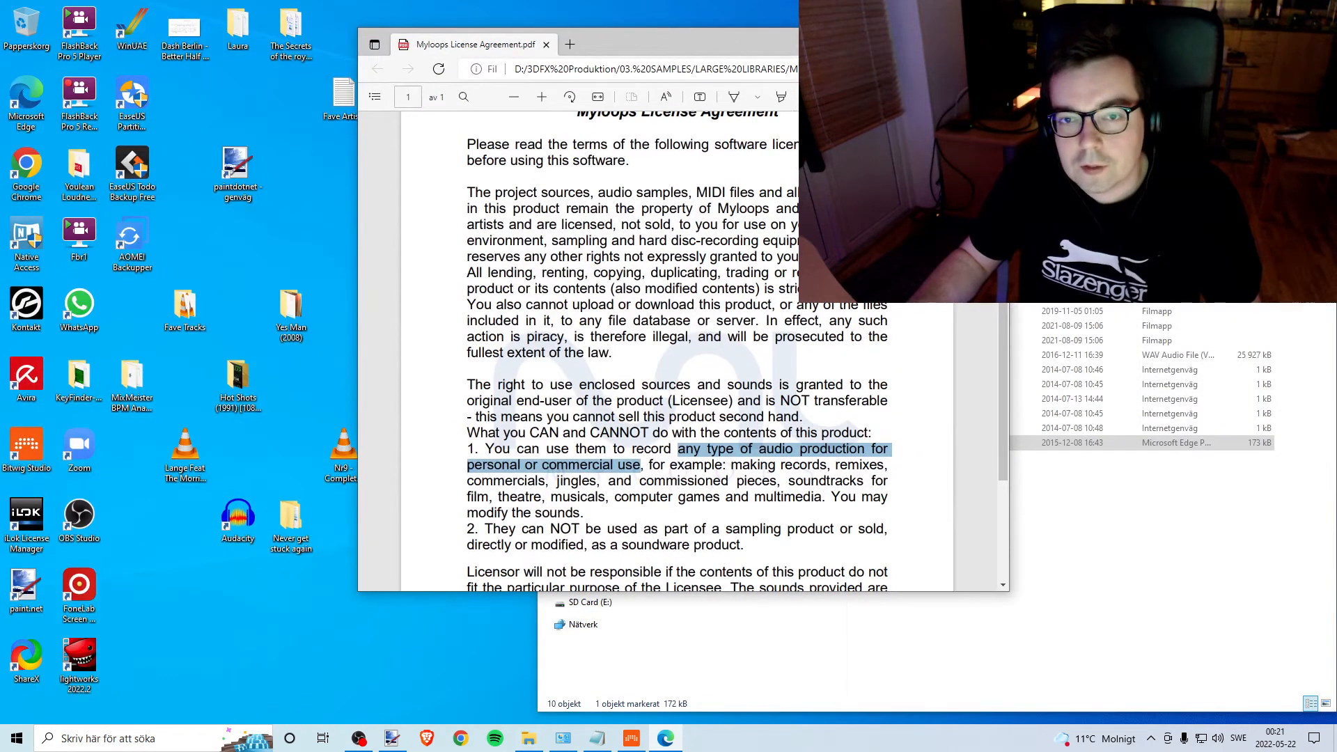
click(994, 39)
click(1042, 542)
Look through the Vocals folder inside the kit's Audio folder, and return to the kit's main folder.
click(893, 312)
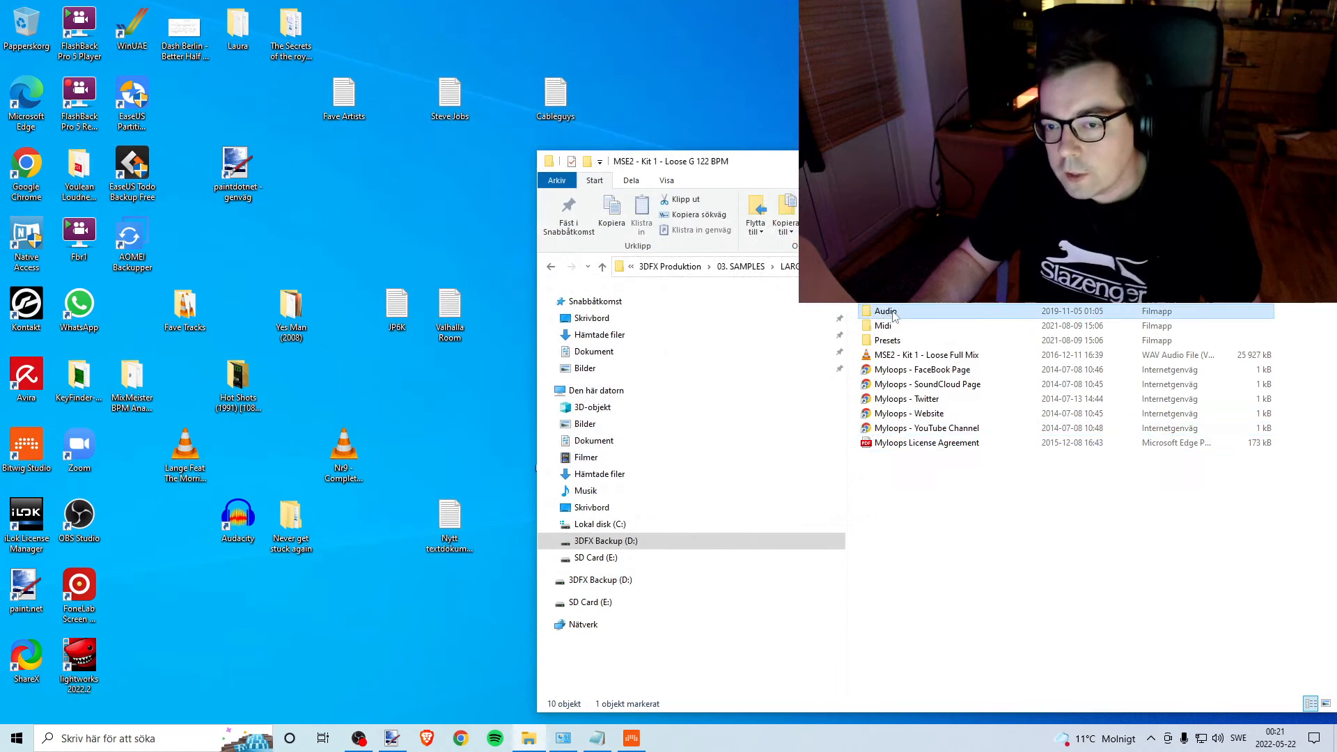
double_click(895, 315)
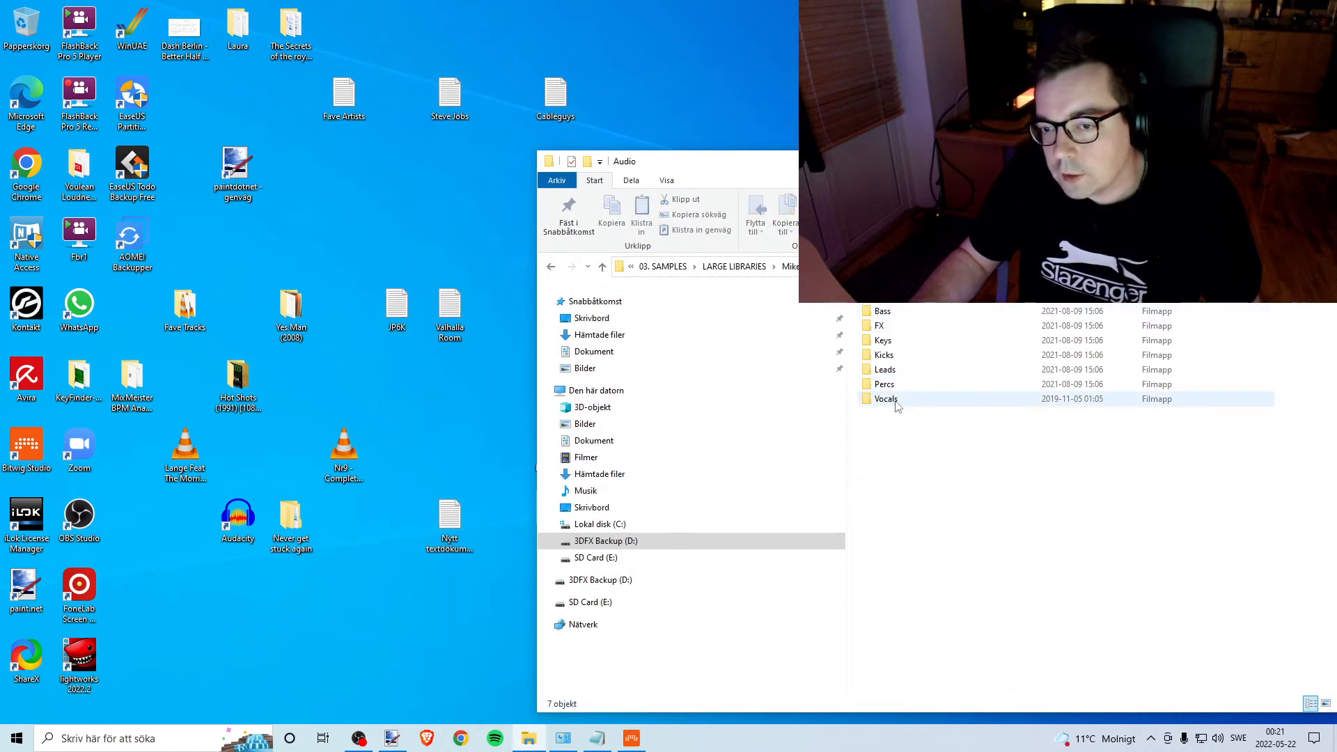
double_click(895, 400)
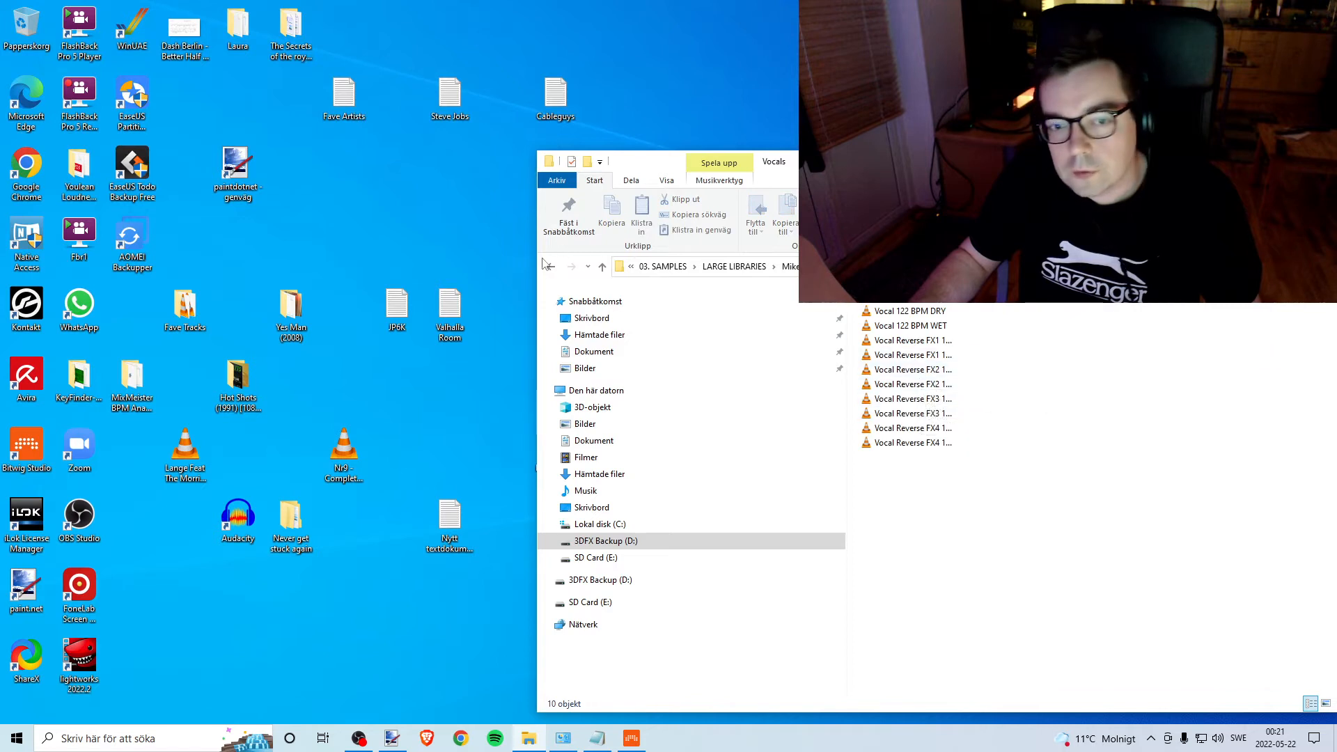
click(551, 269)
click(550, 268)
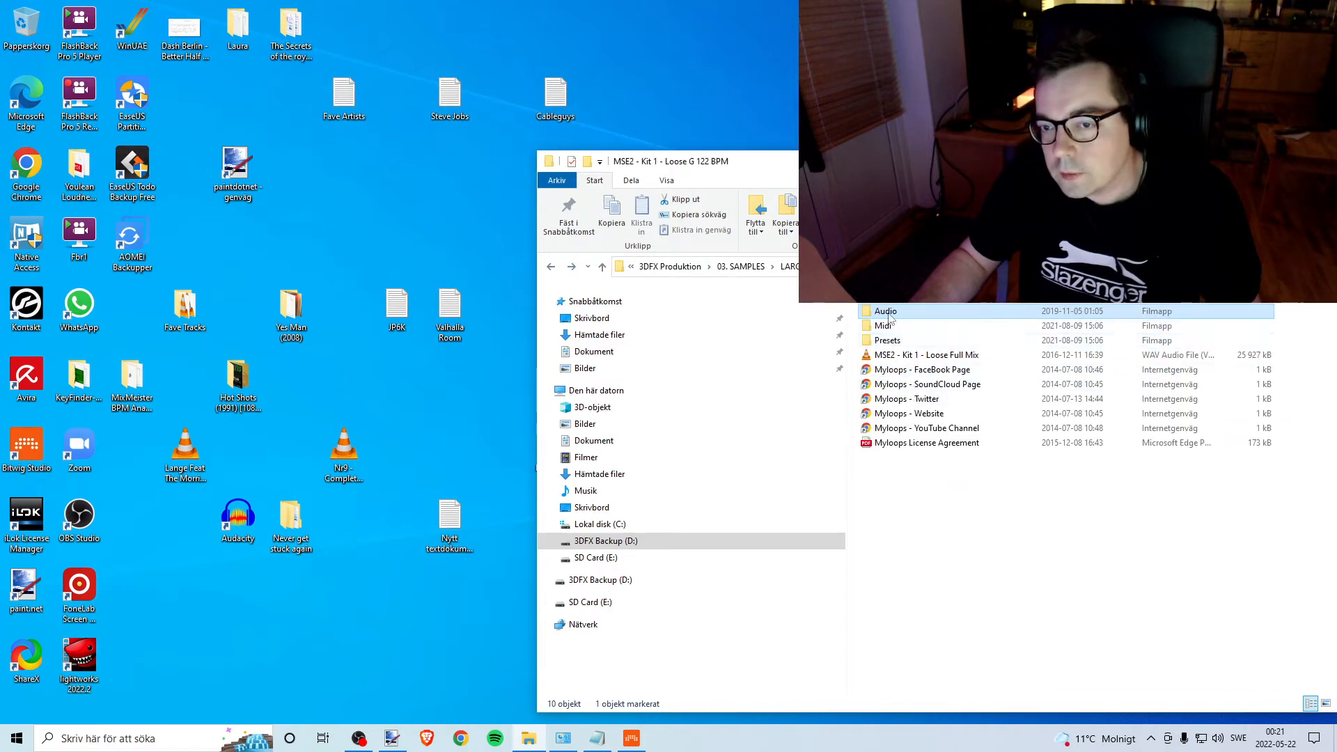
Check the kit's Audio subfolders, and go back to the Mike Shiver Essentials Volume 2 folder.
double_click(886, 312)
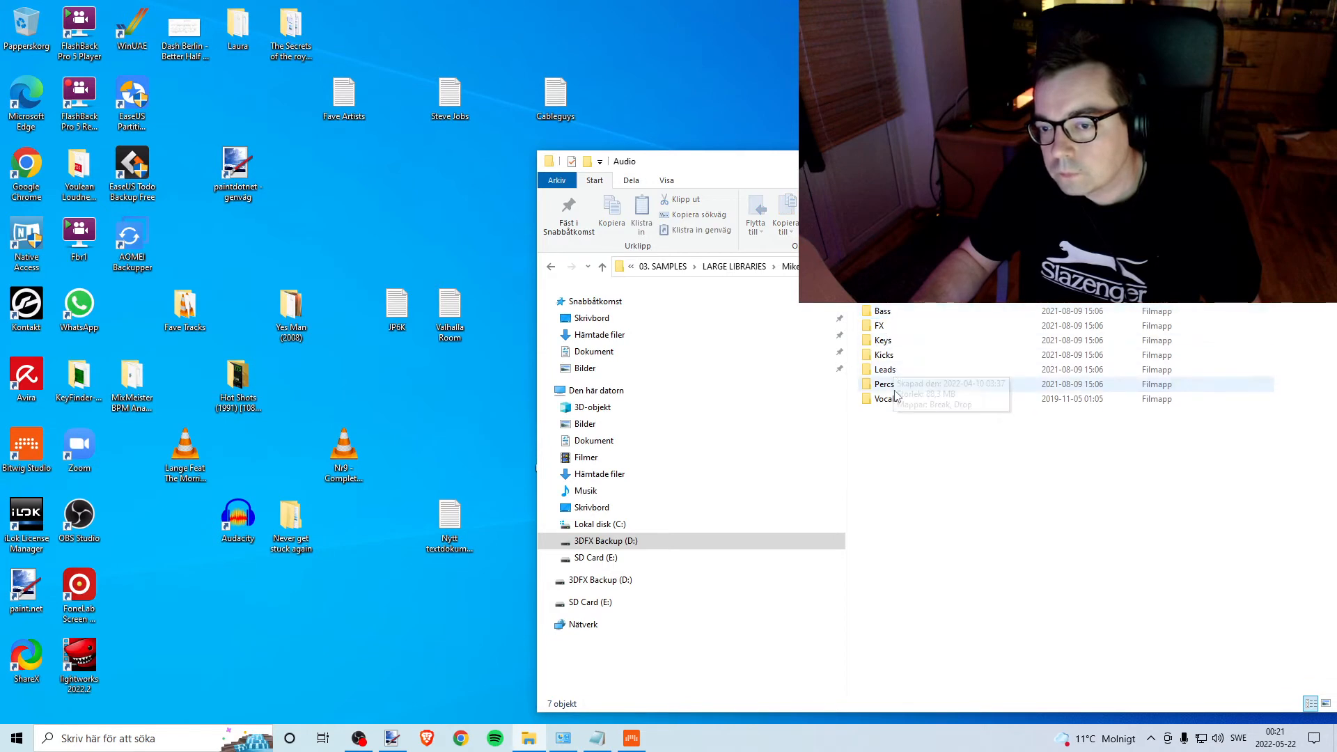
click(883, 313)
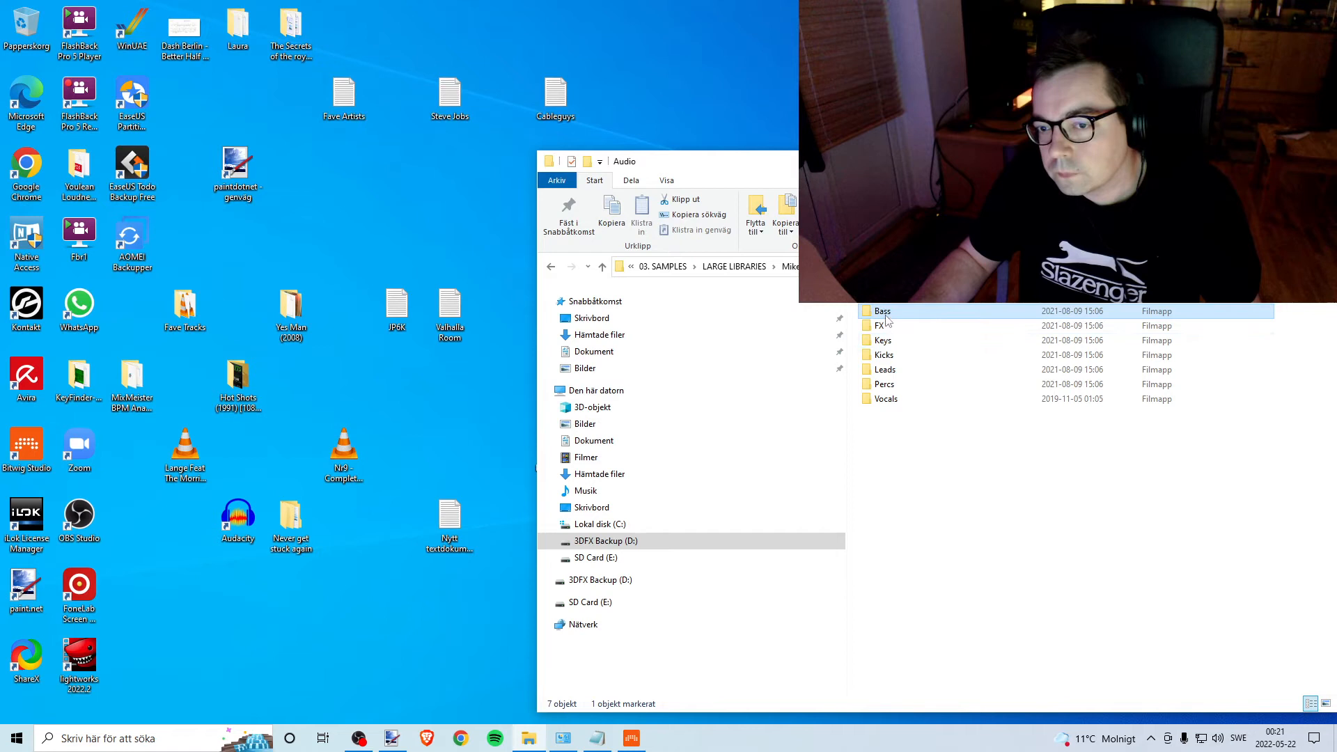
click(550, 269)
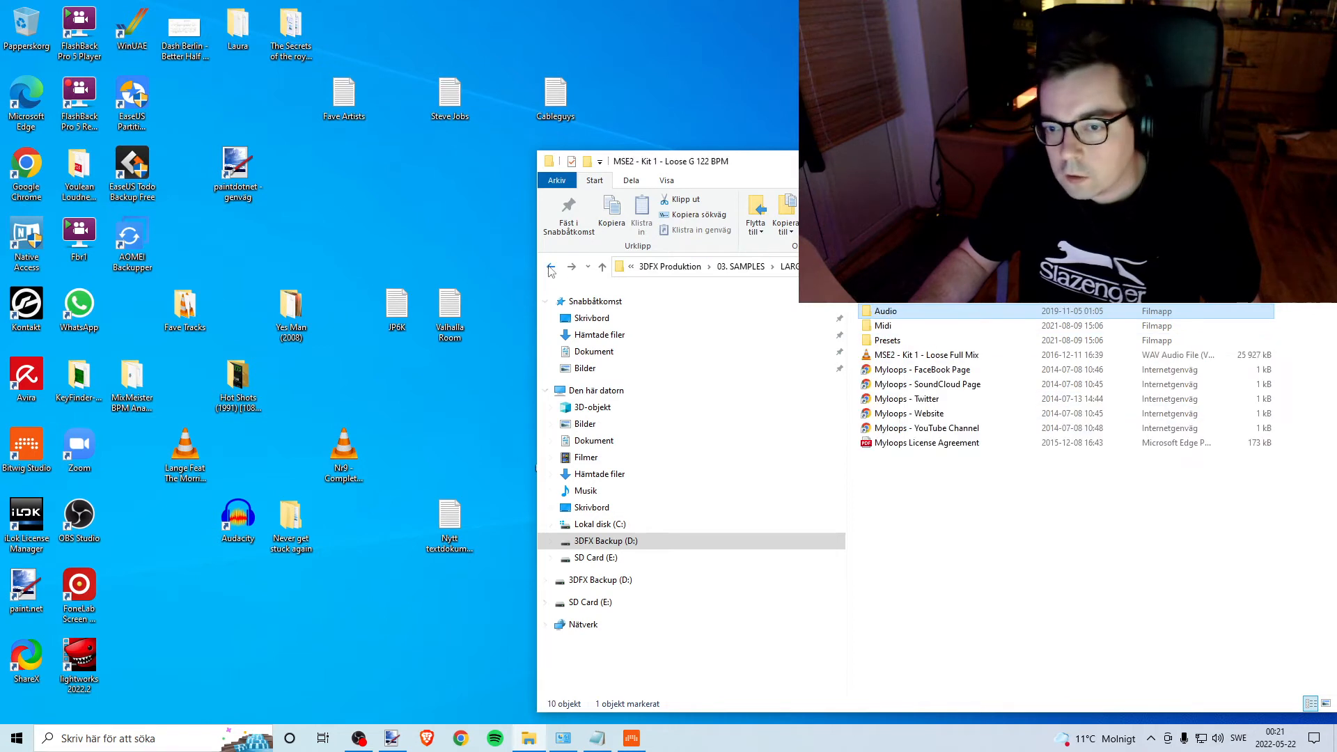
click(551, 268)
Open the Audio > Vocals folder of MSE2 - Kit 1 - Loose G 122 BPM.
double_click(951, 312)
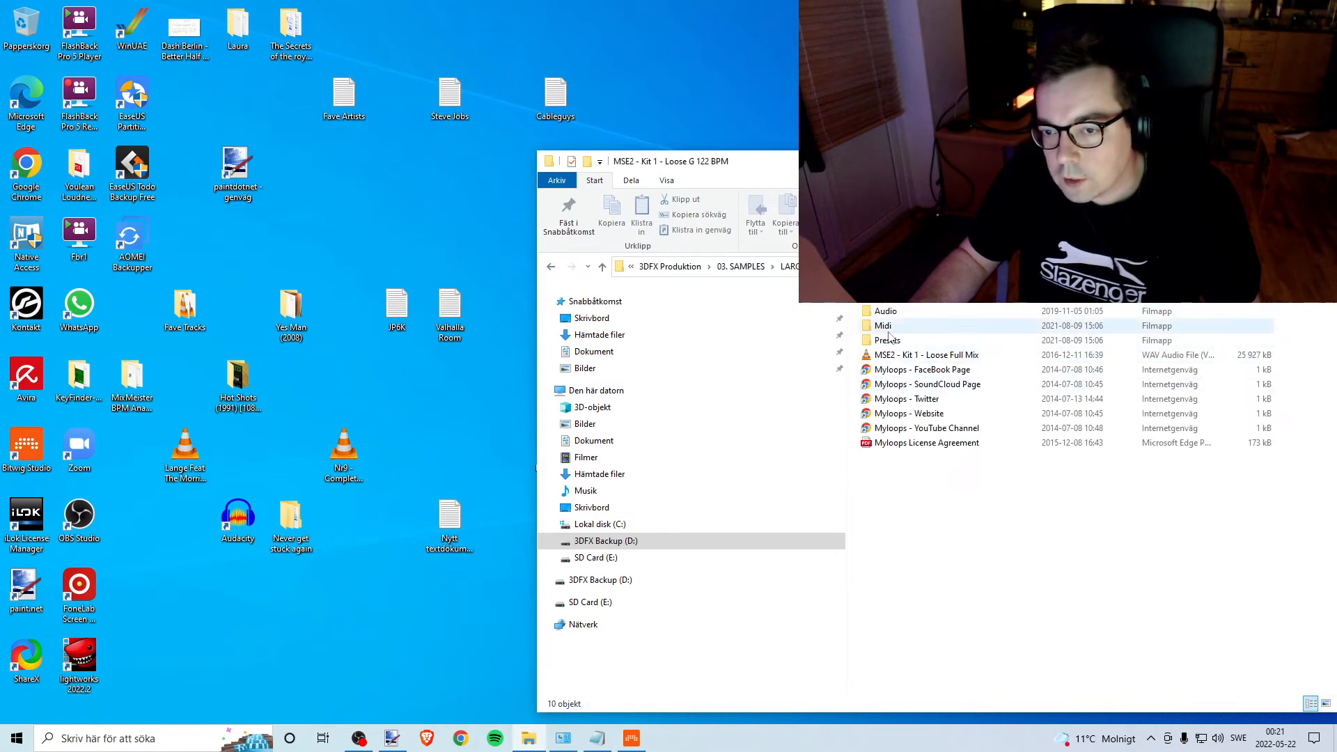
double_click(926, 312)
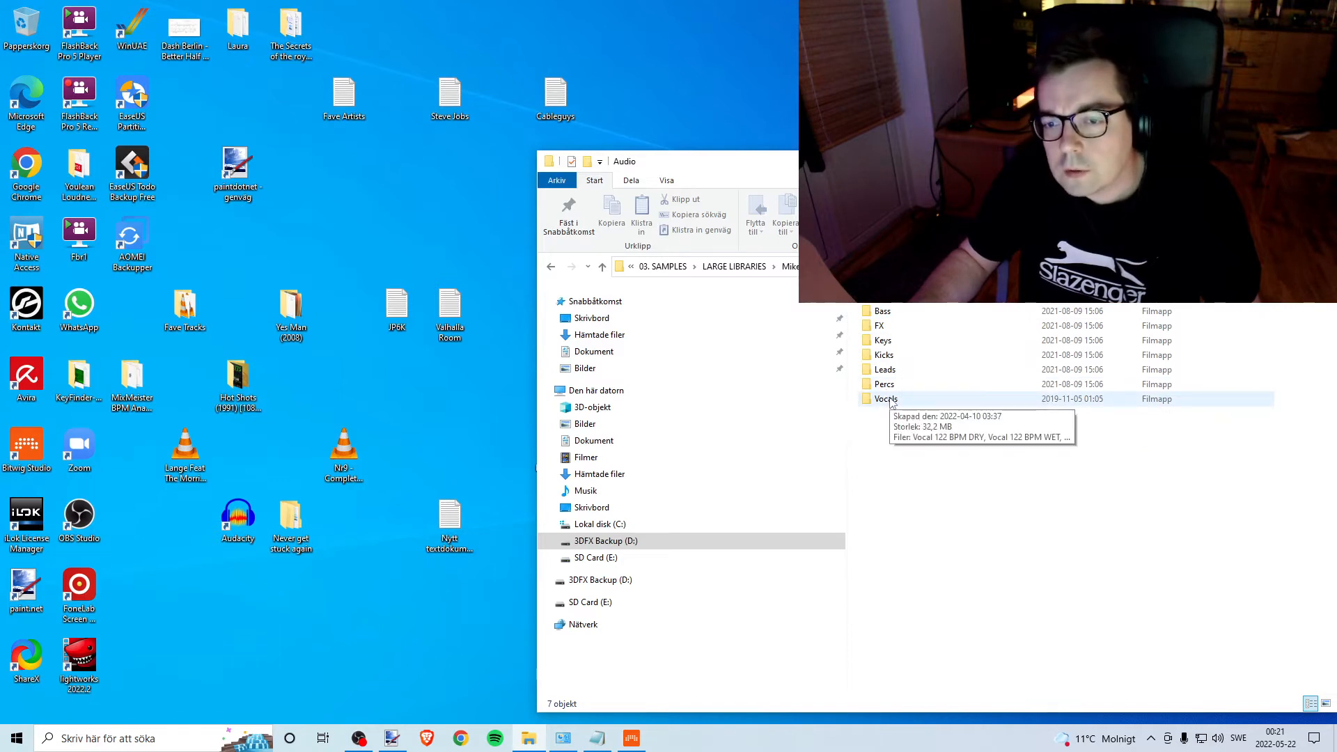
double_click(890, 400)
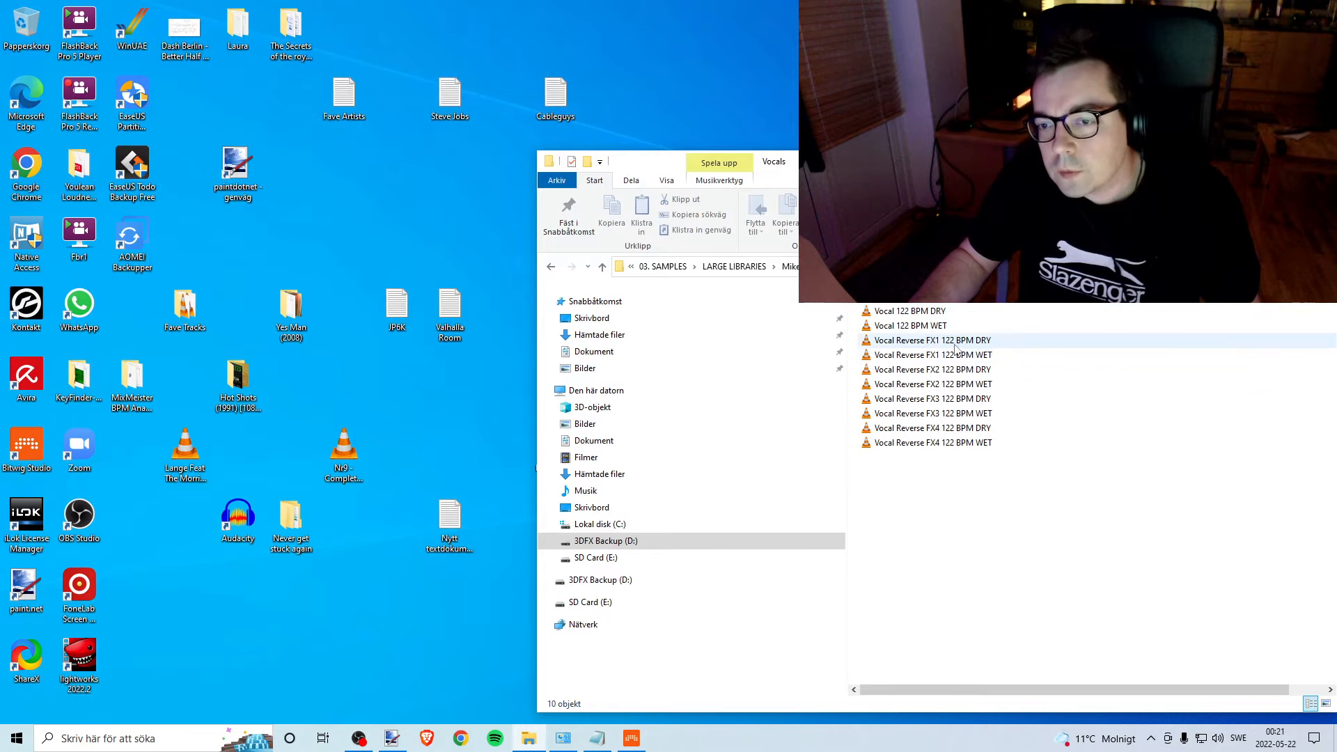
Preview the Vocal Reverse FX1 122 BPM WET and Vocal Reverse FX2 122 BPM DRY samples, closing VLC media player after each.
click(952, 349)
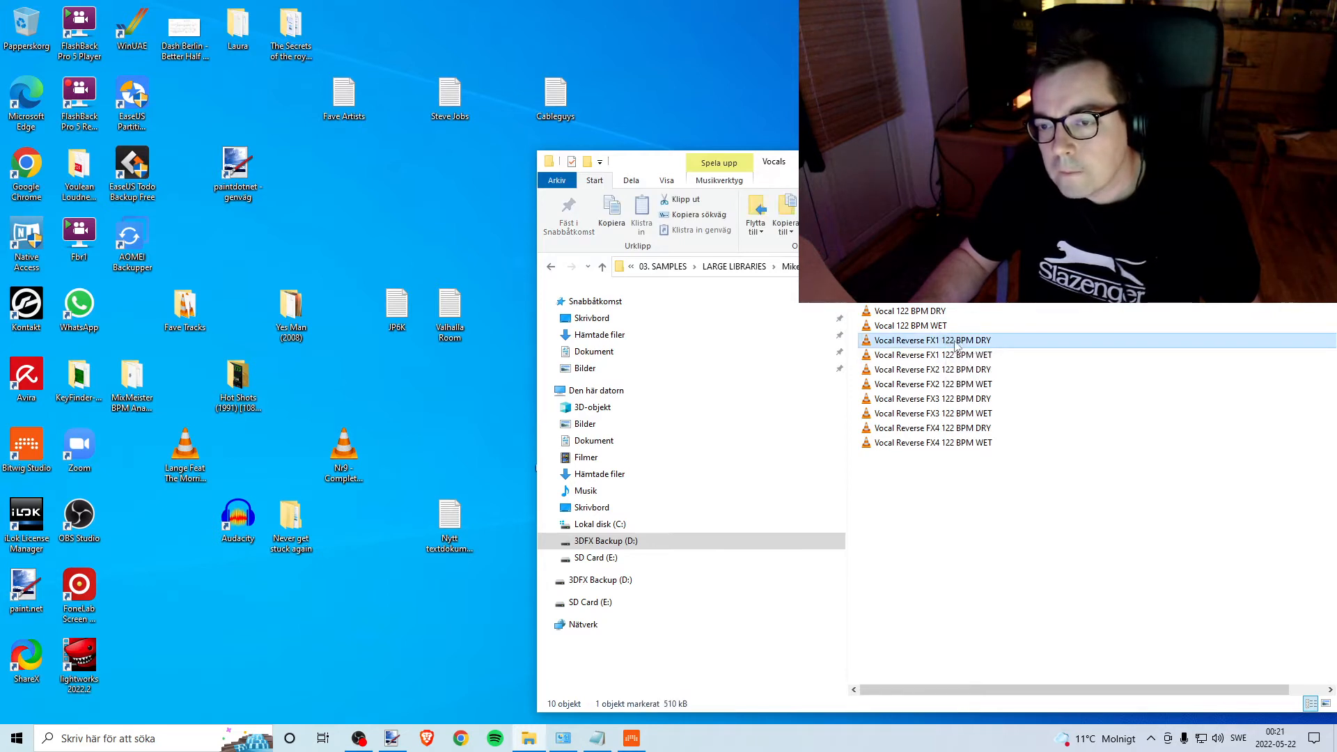
click(950, 357)
click(947, 343)
click(942, 356)
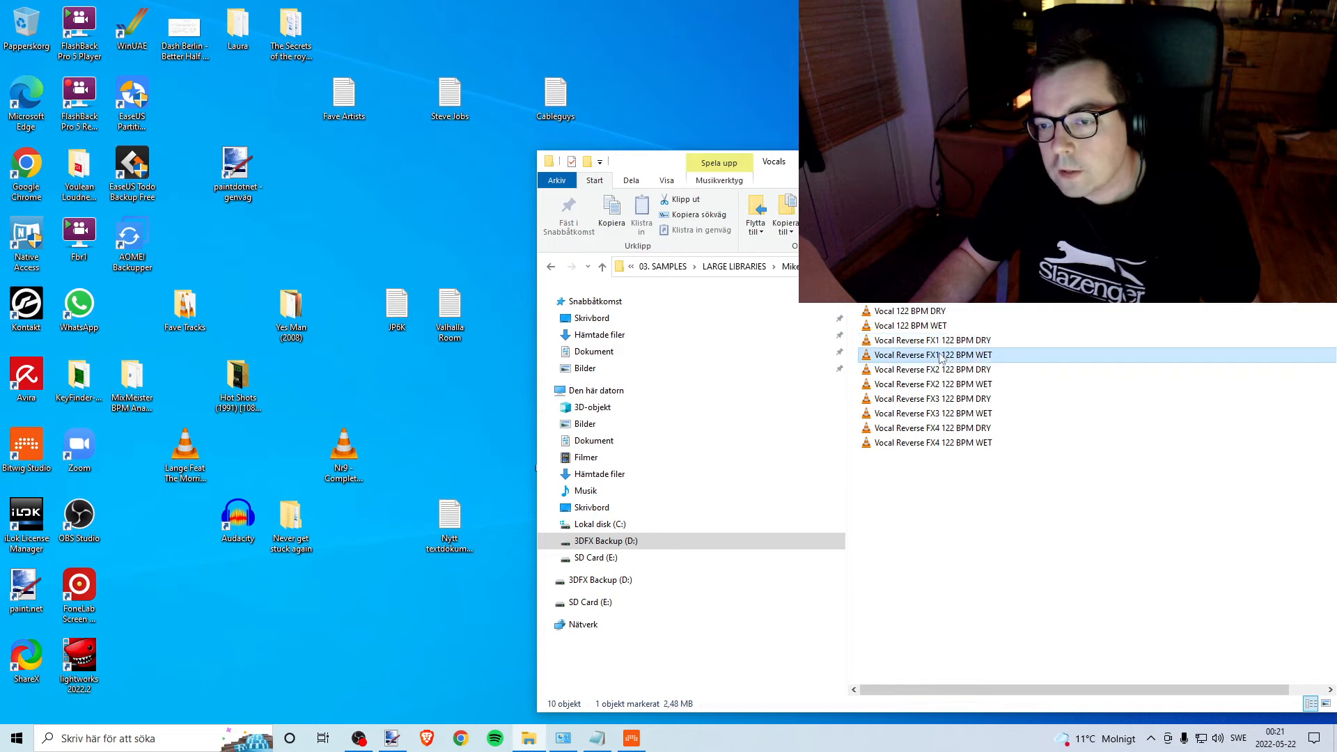
double_click(941, 356)
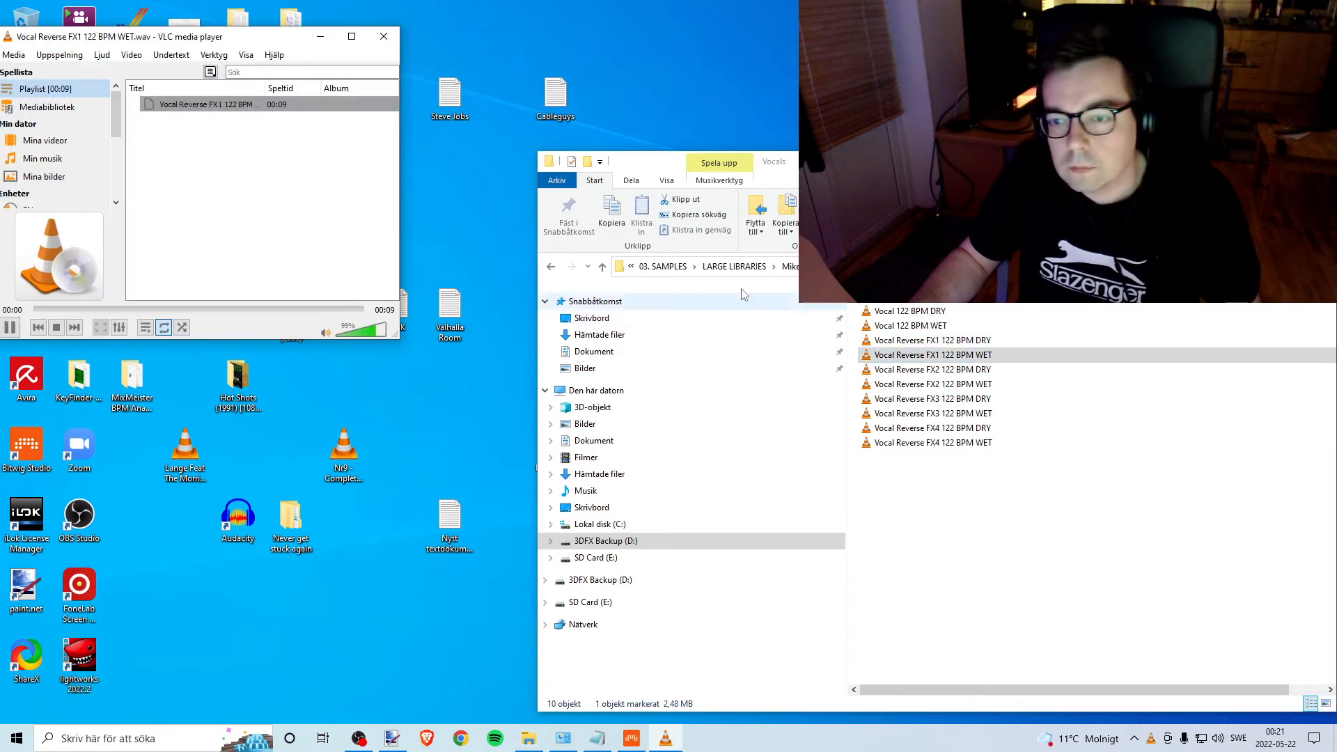
drag(258, 43, 420, 120)
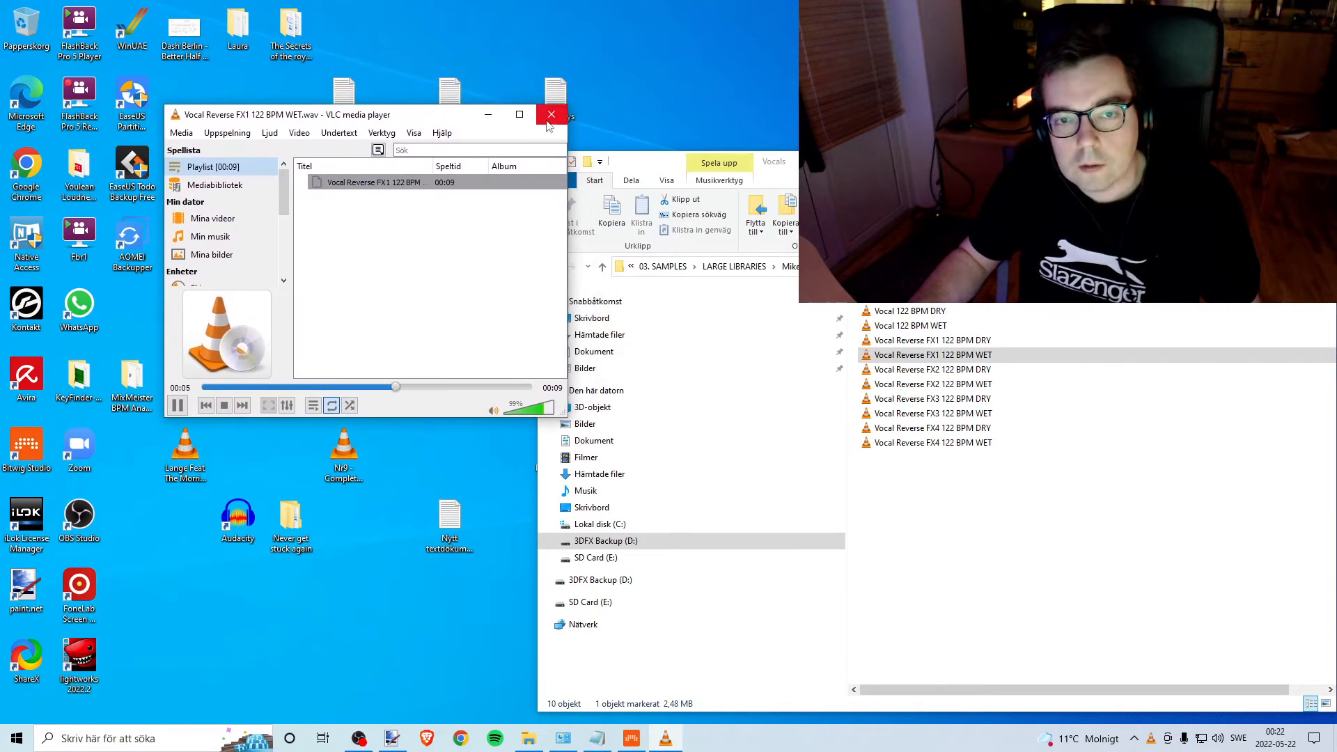
click(550, 116)
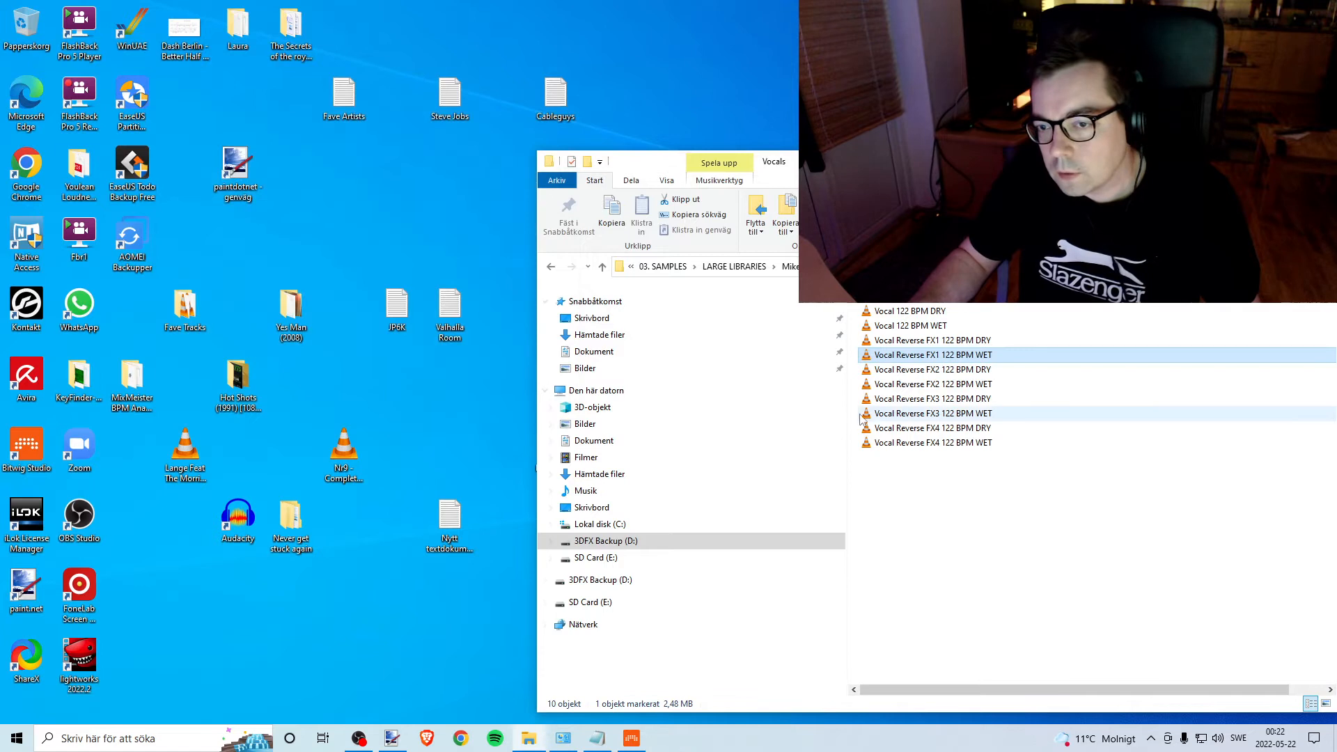
double_click(949, 370)
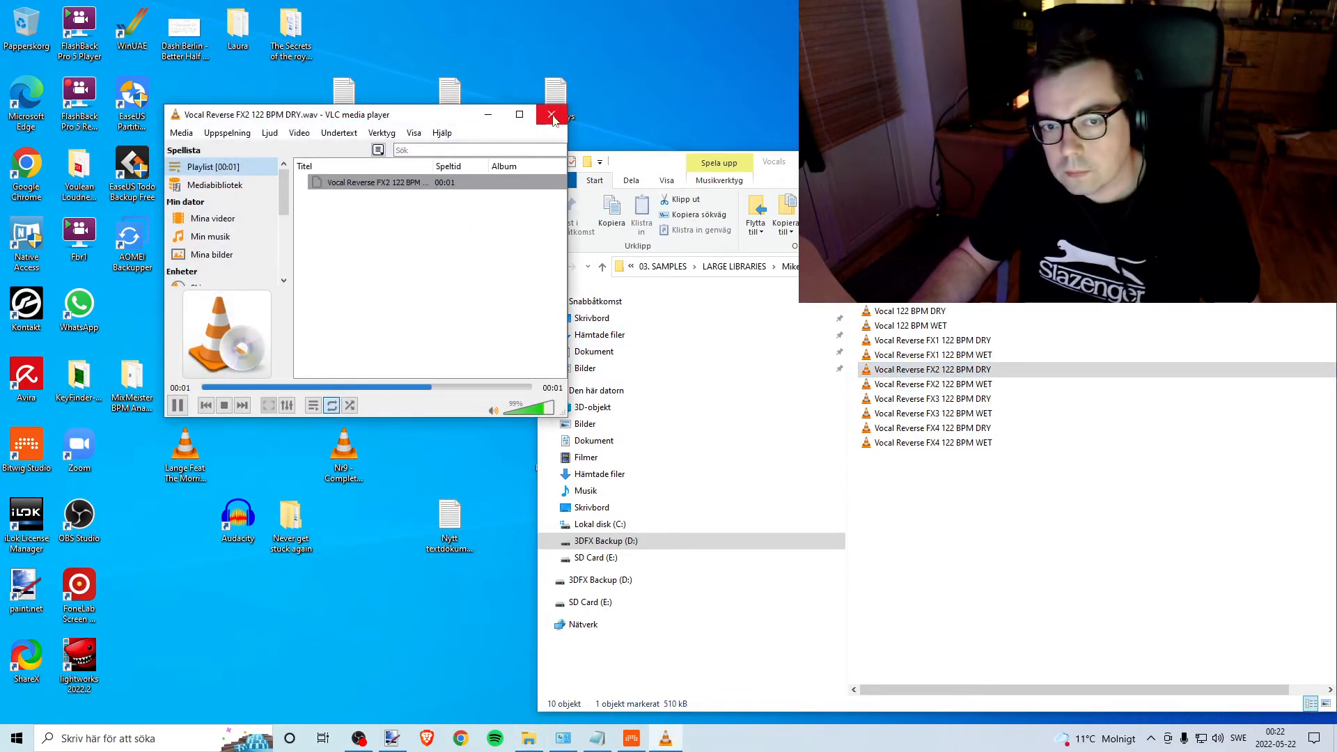
click(551, 114)
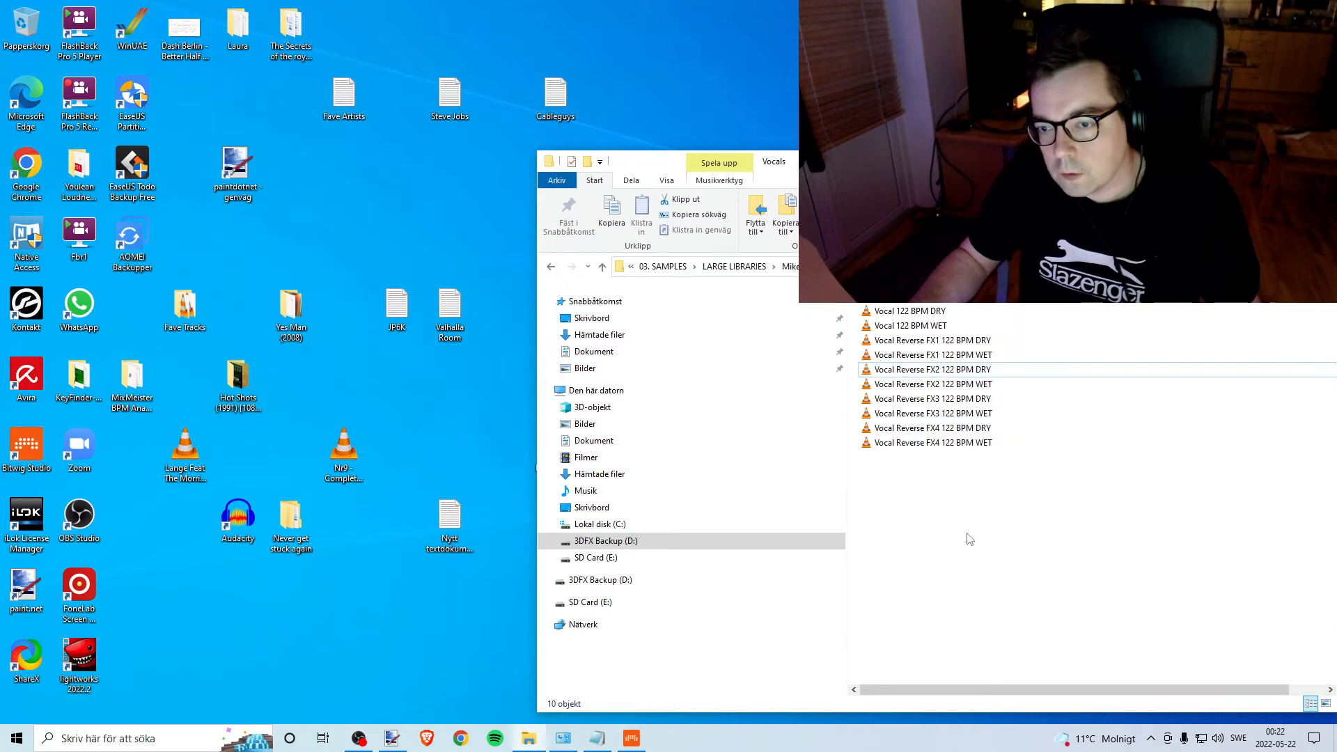
Play the Vocal 122 BPM DRY sample at 73% volume, close VLC media player, and return to the kit's Audio folder.
double_click(910, 312)
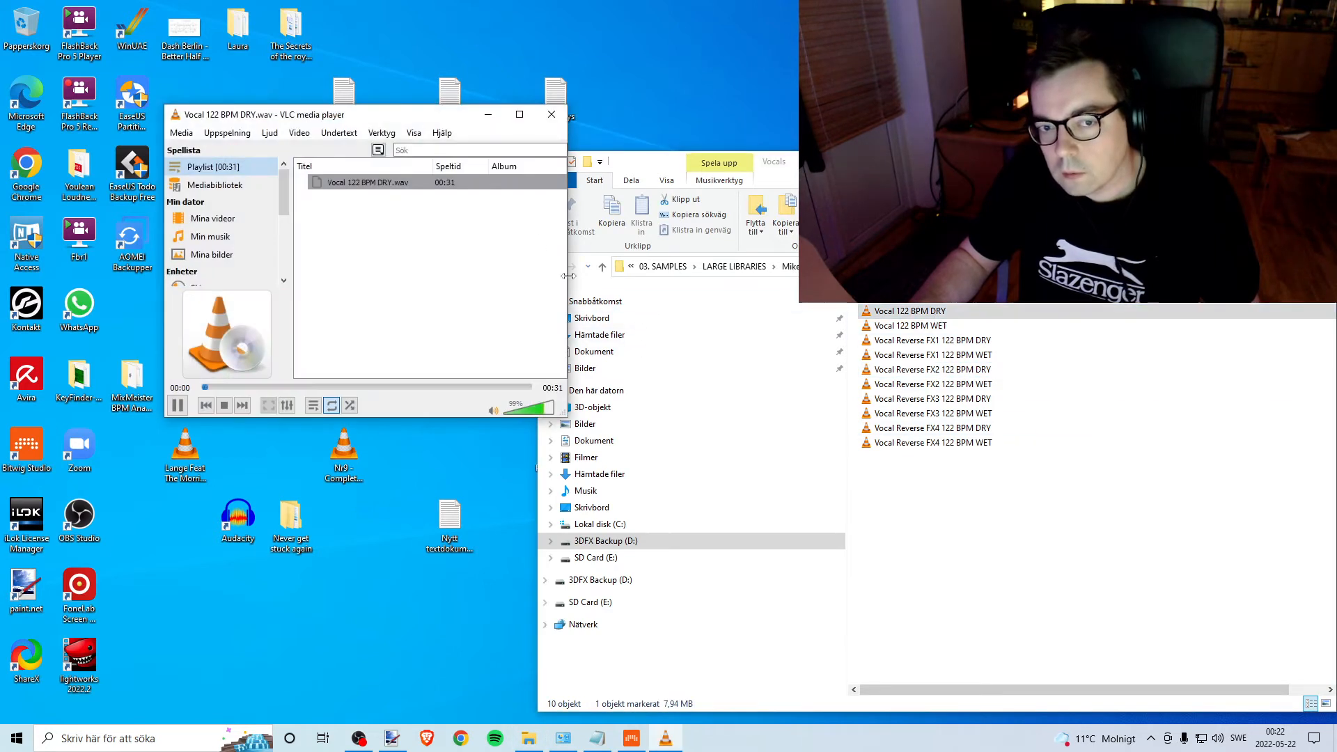
click(540, 411)
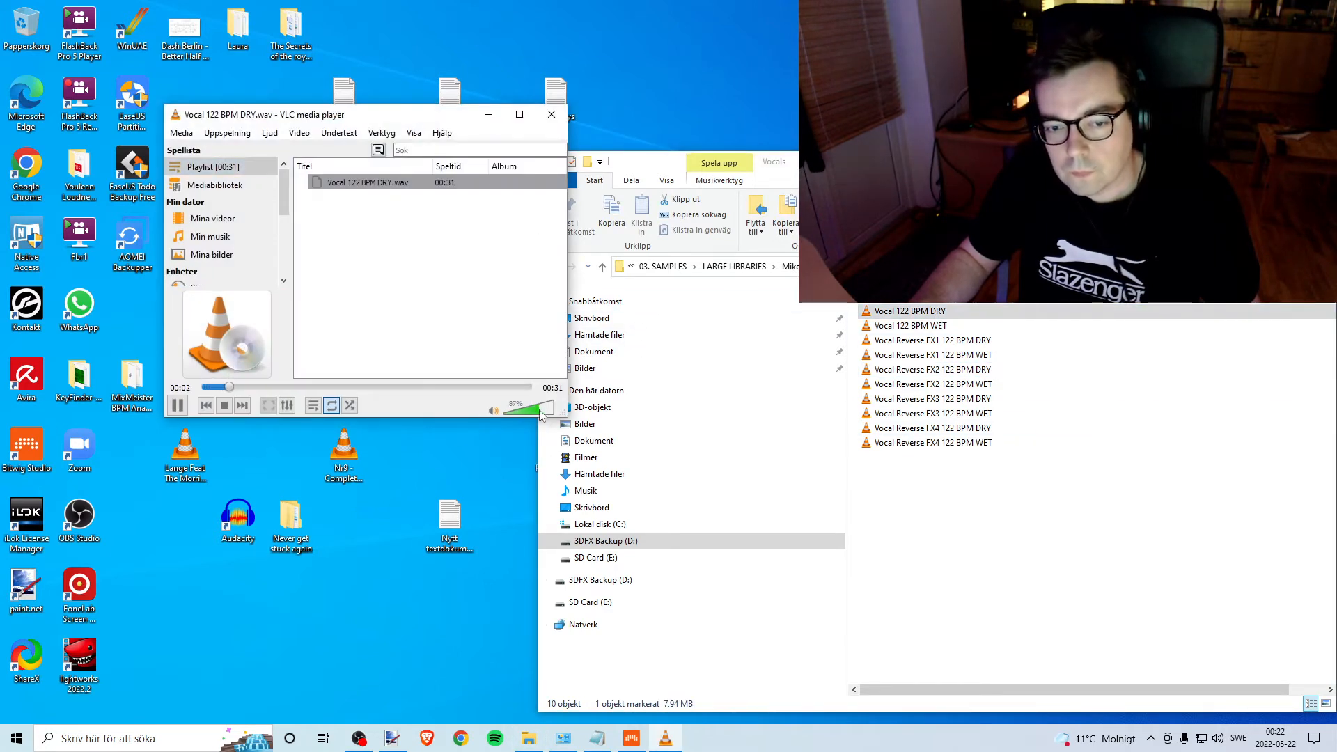
drag(538, 412, 536, 414)
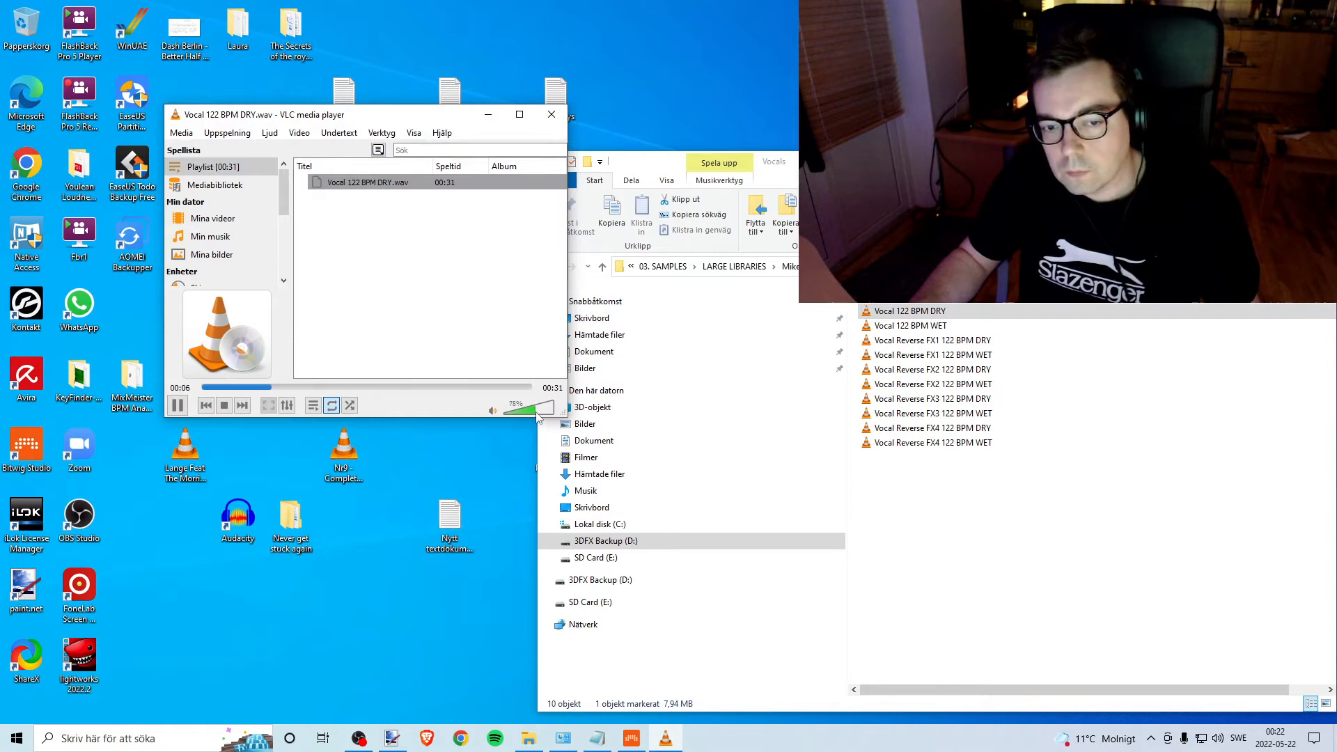
key(space)
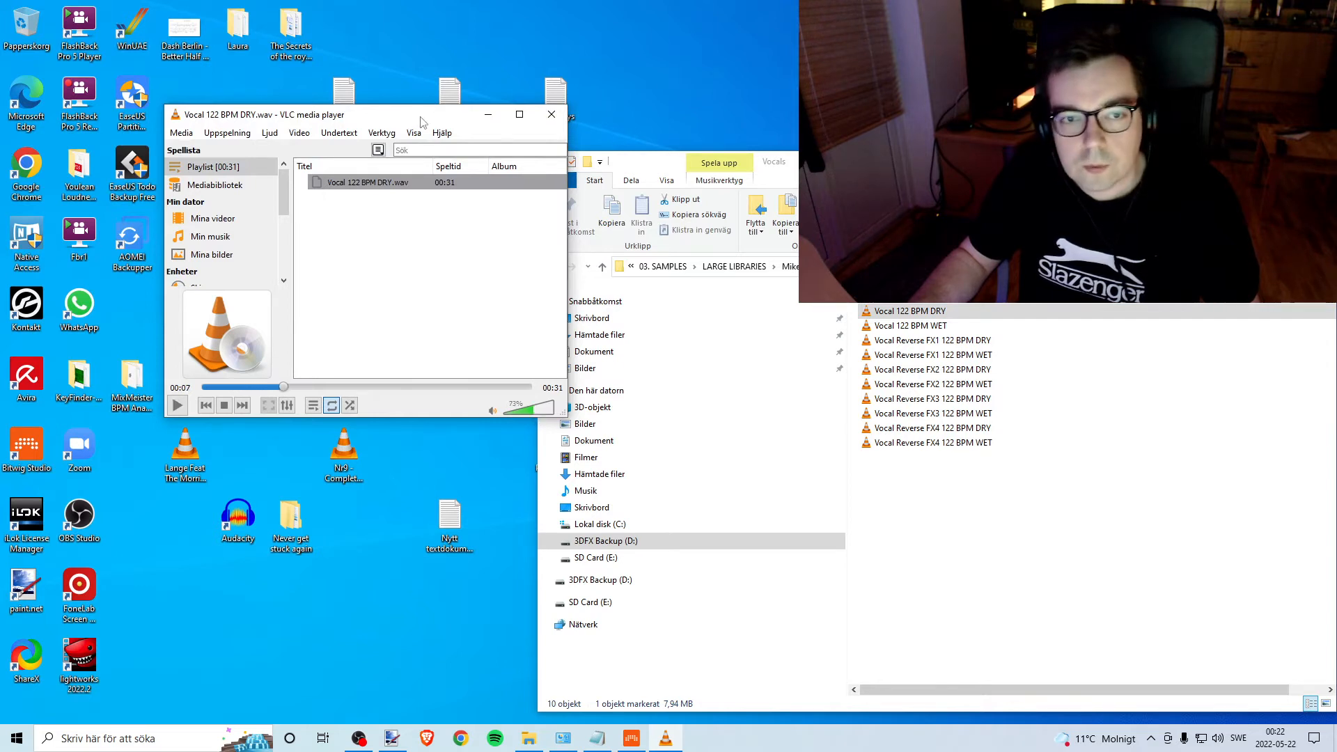
drag(424, 121, 393, 128)
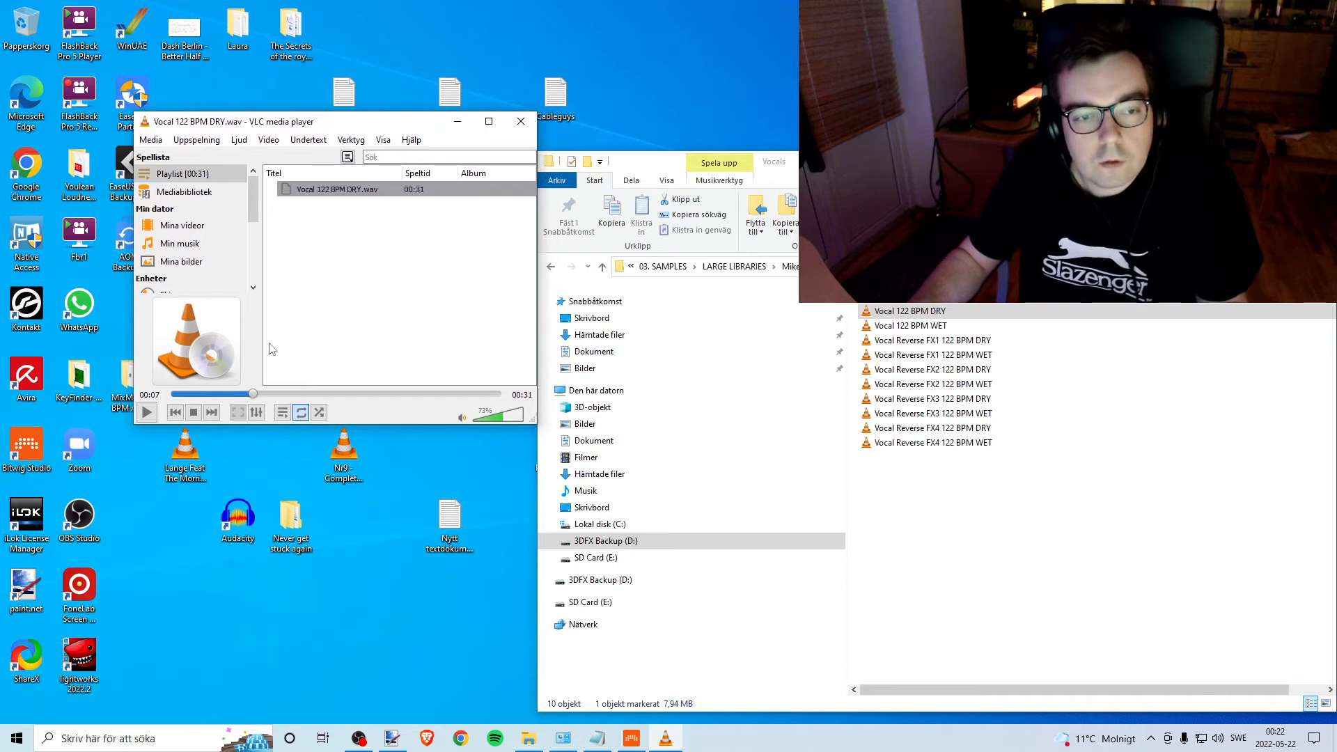
key(space)
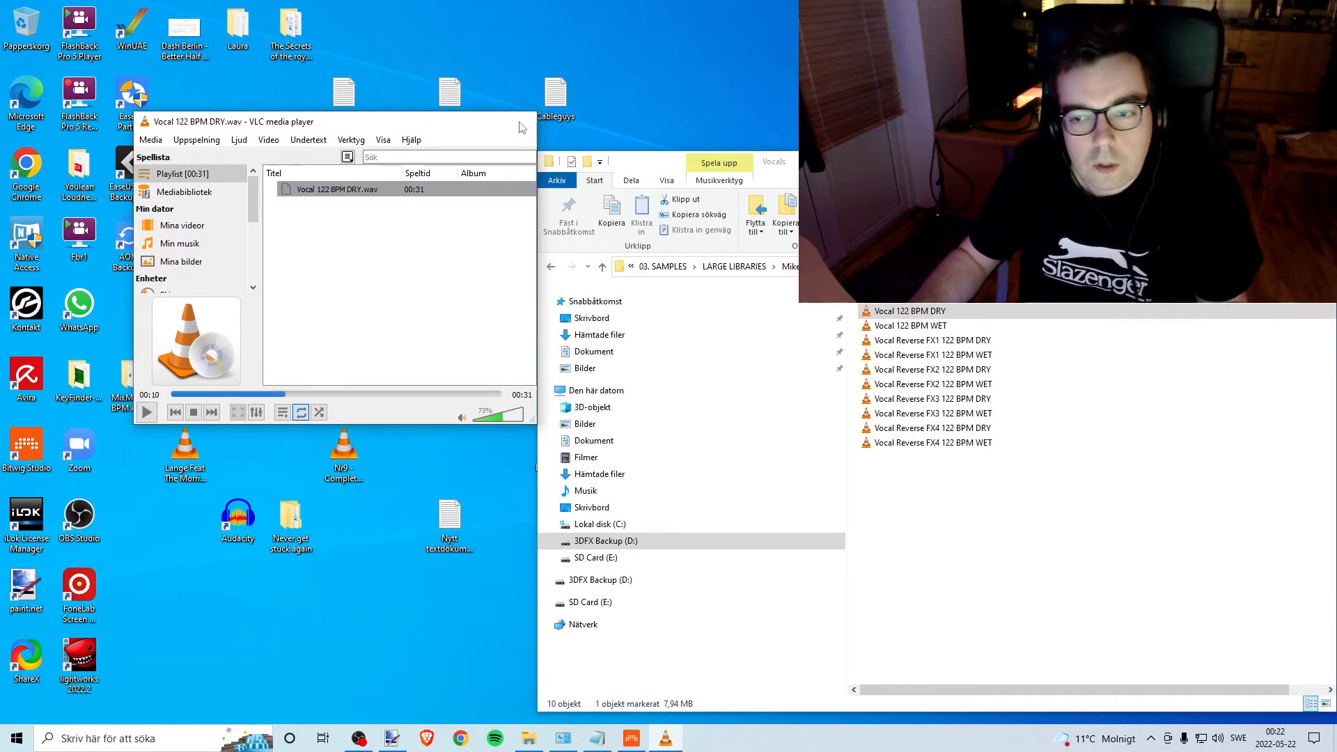
click(521, 123)
click(966, 519)
click(550, 266)
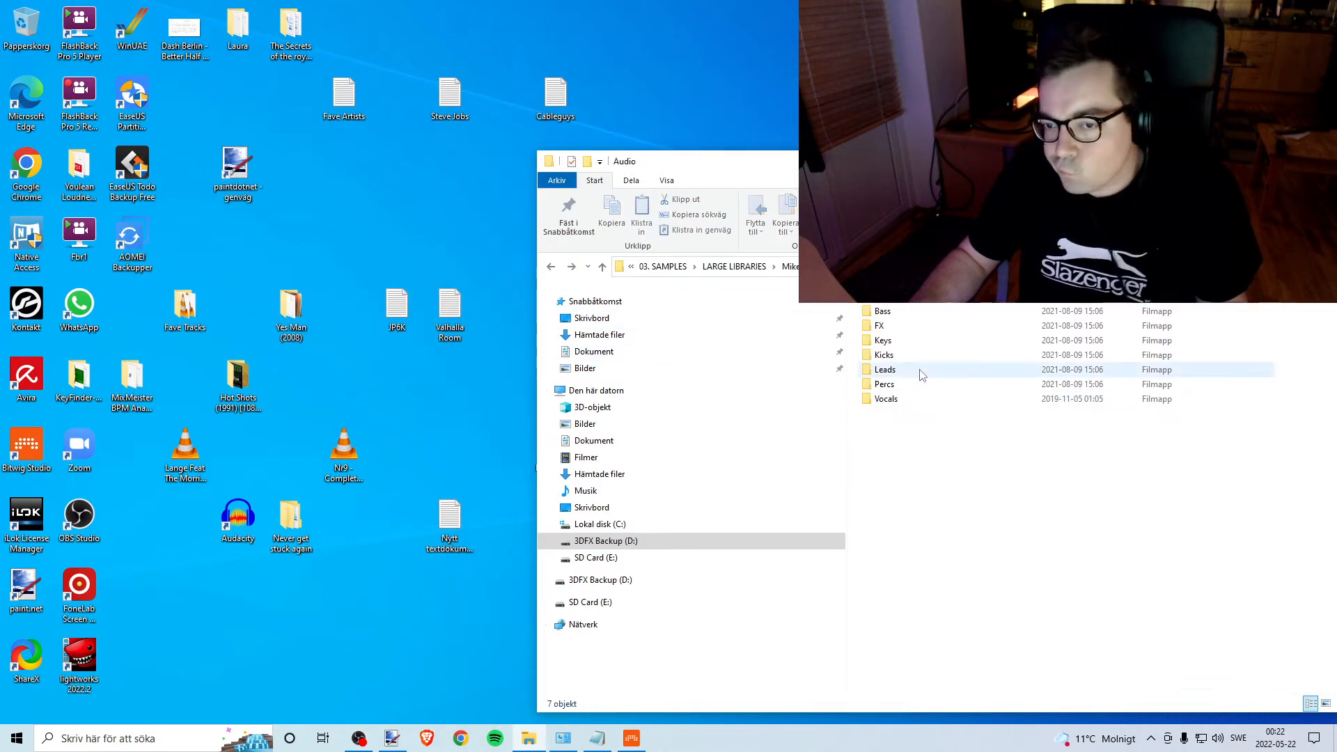
mouse_move(910, 407)
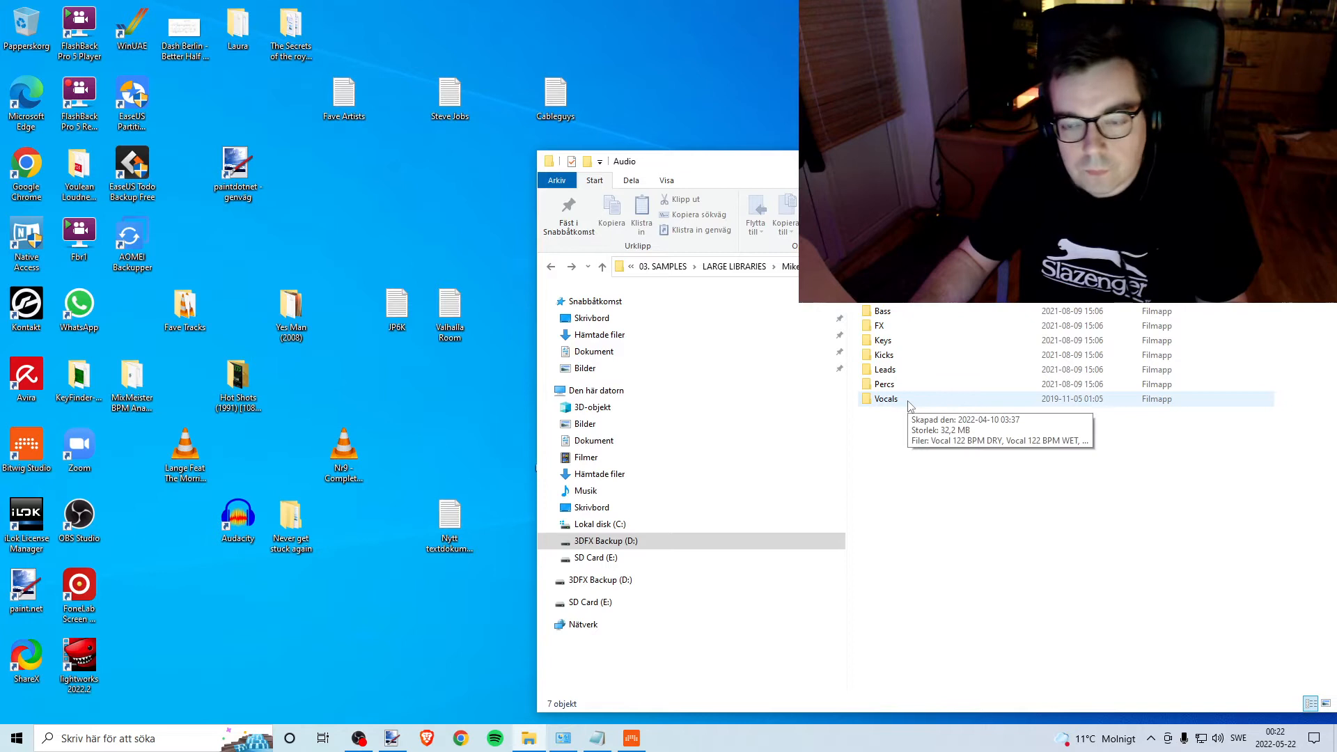
click(461, 738)
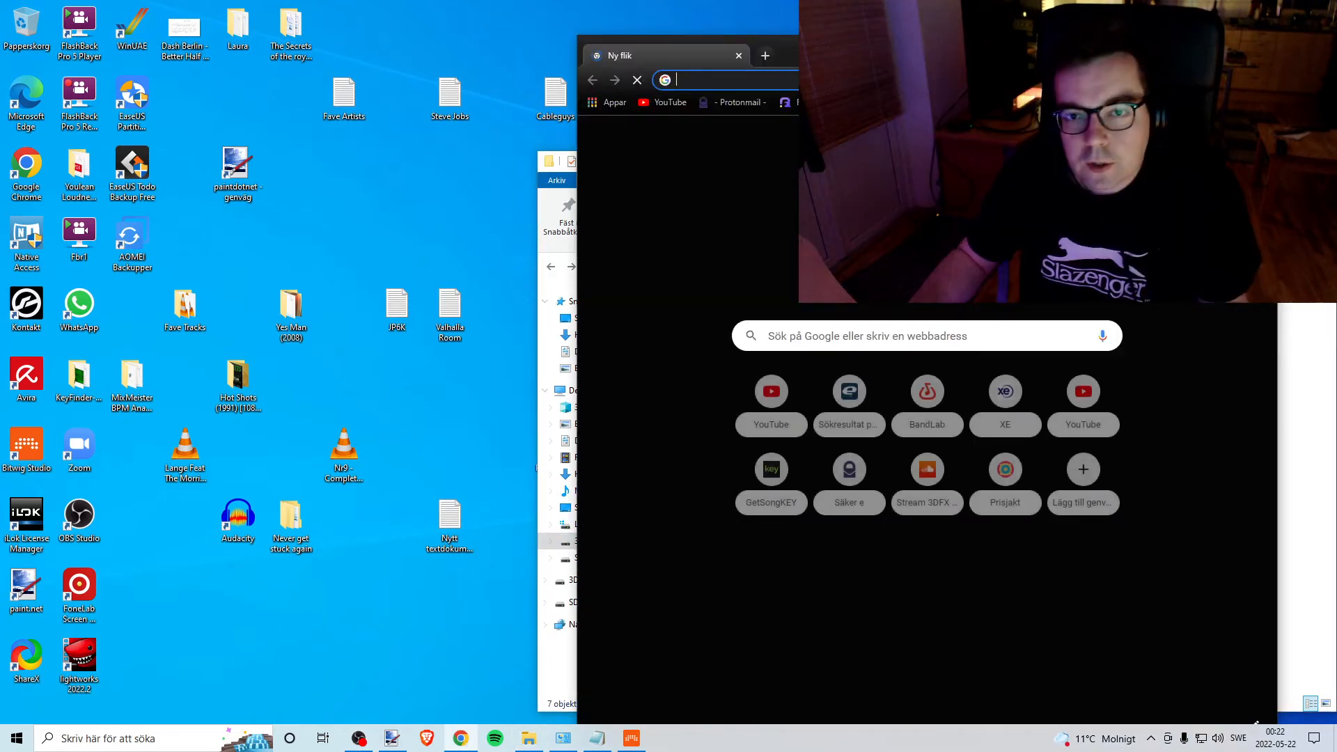
drag(827, 52, 580, 39)
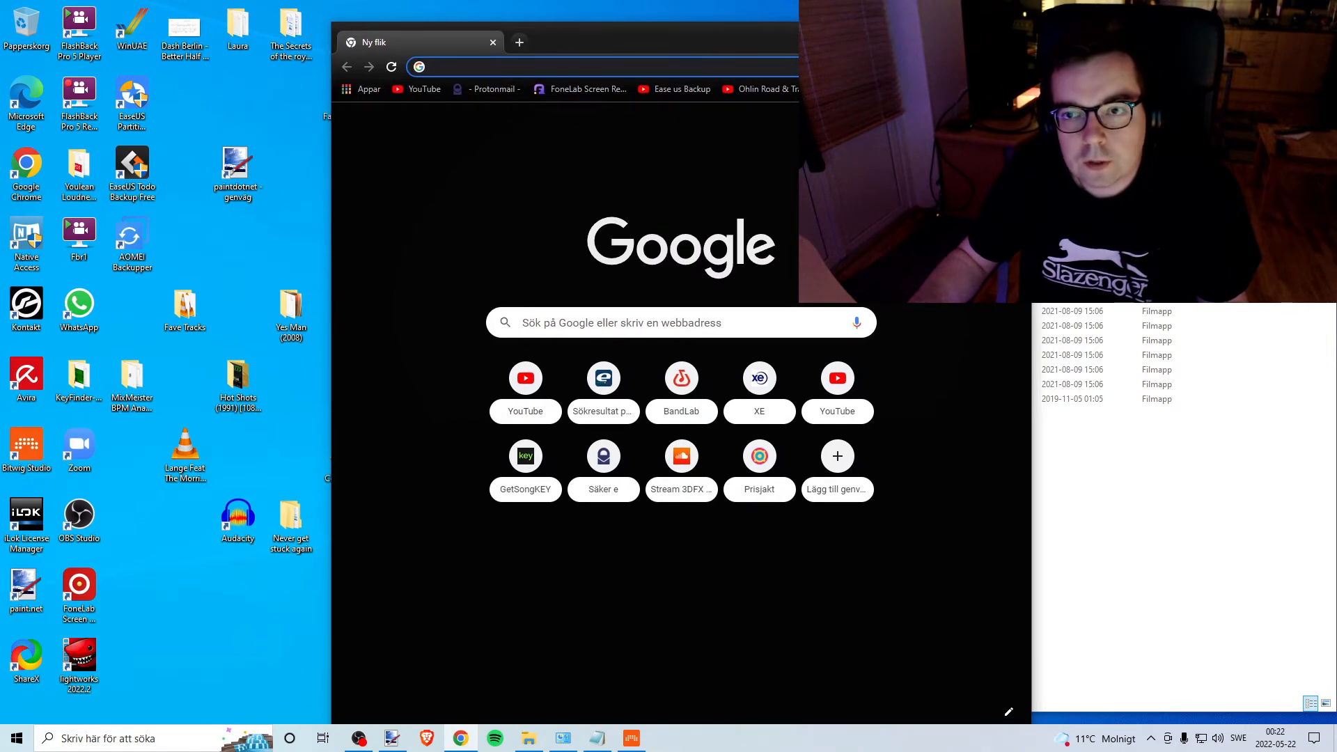
click(1016, 32)
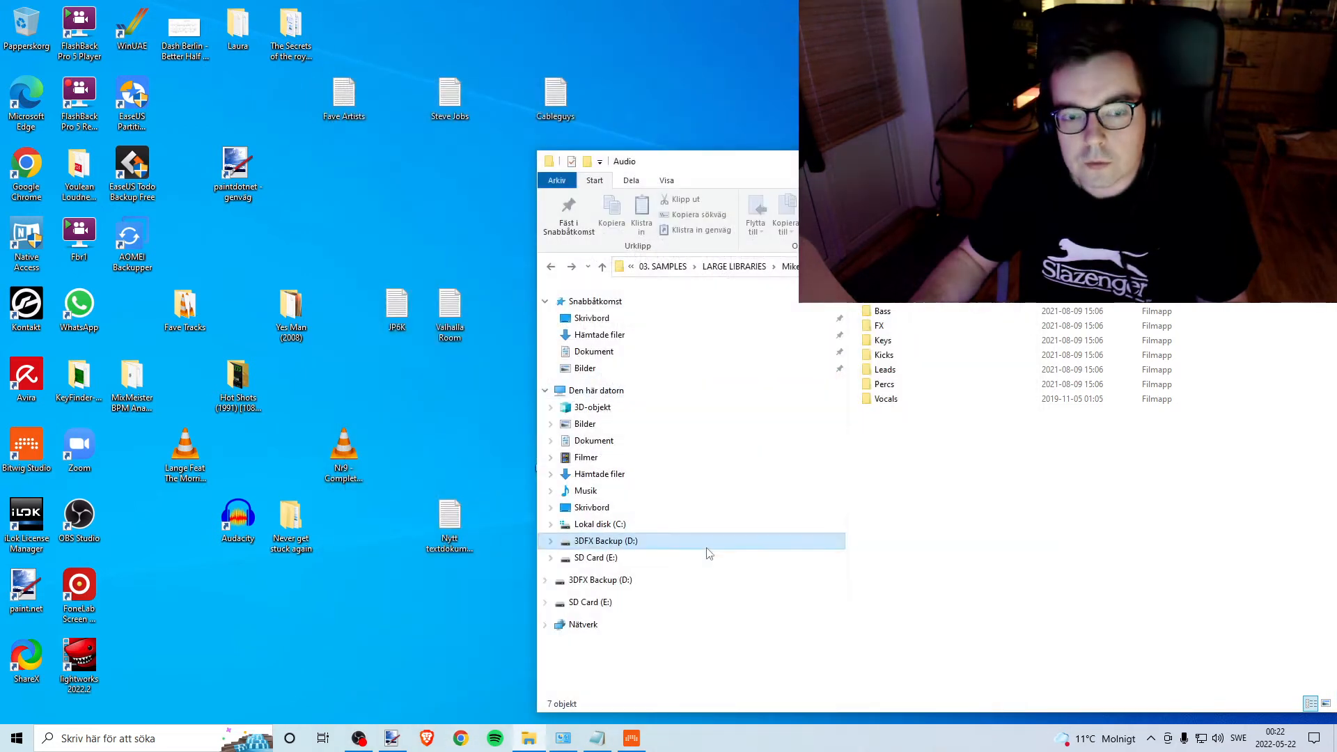
Open the GetSongKEY key finder in Brave, place its window beside the folder window, and bring the file drop area into view.
click(461, 738)
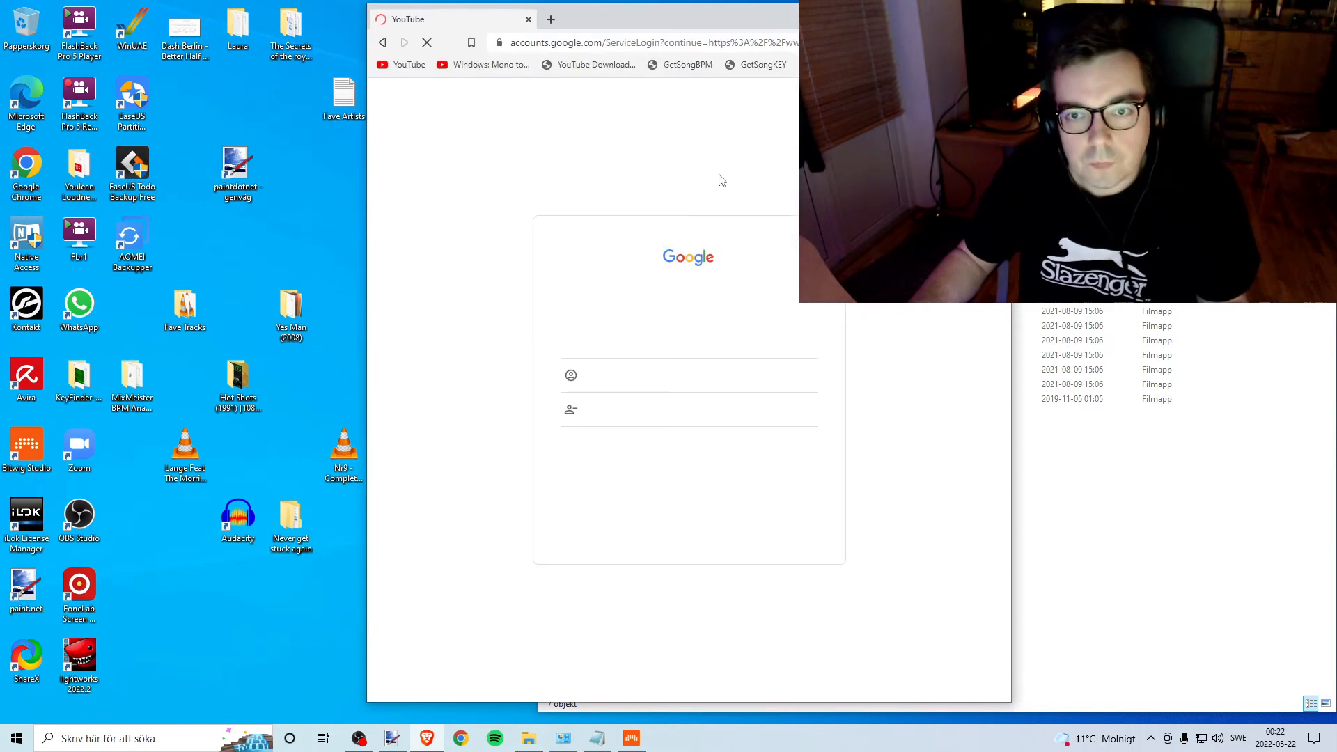
click(761, 65)
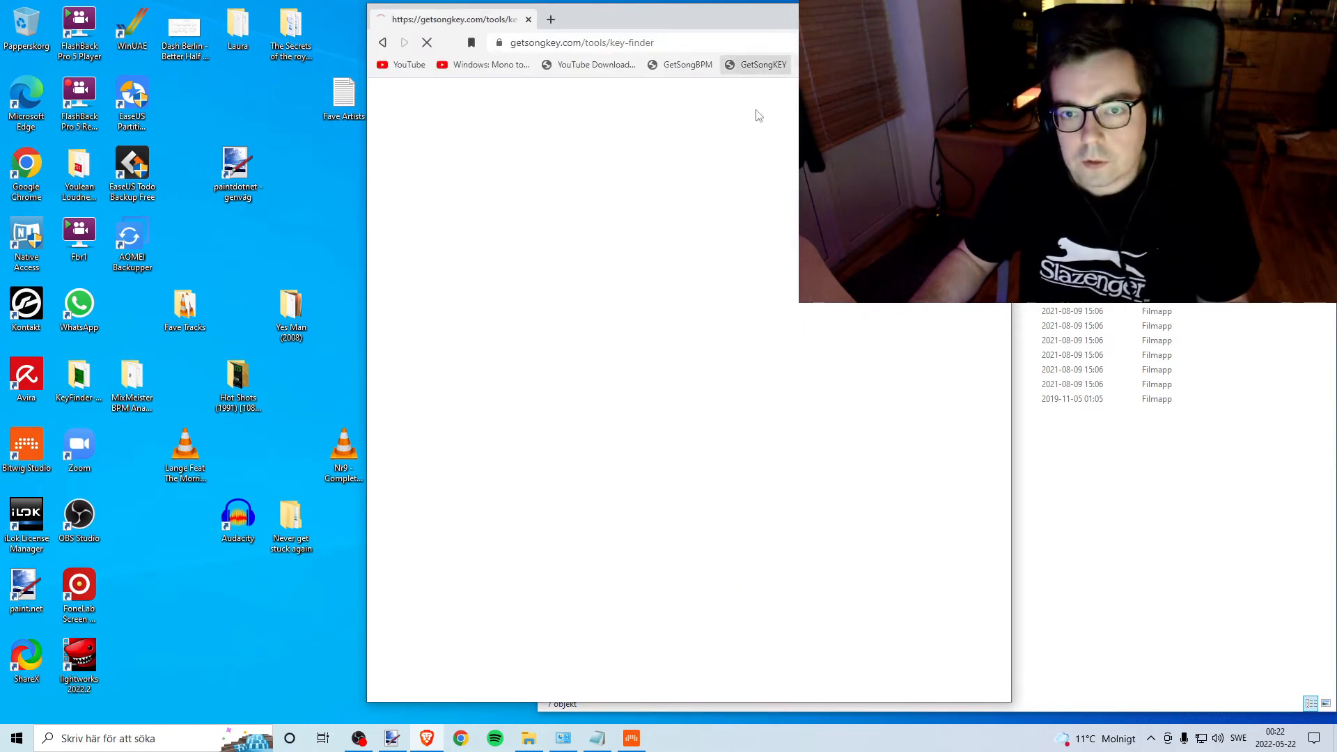
drag(763, 27, 401, 21)
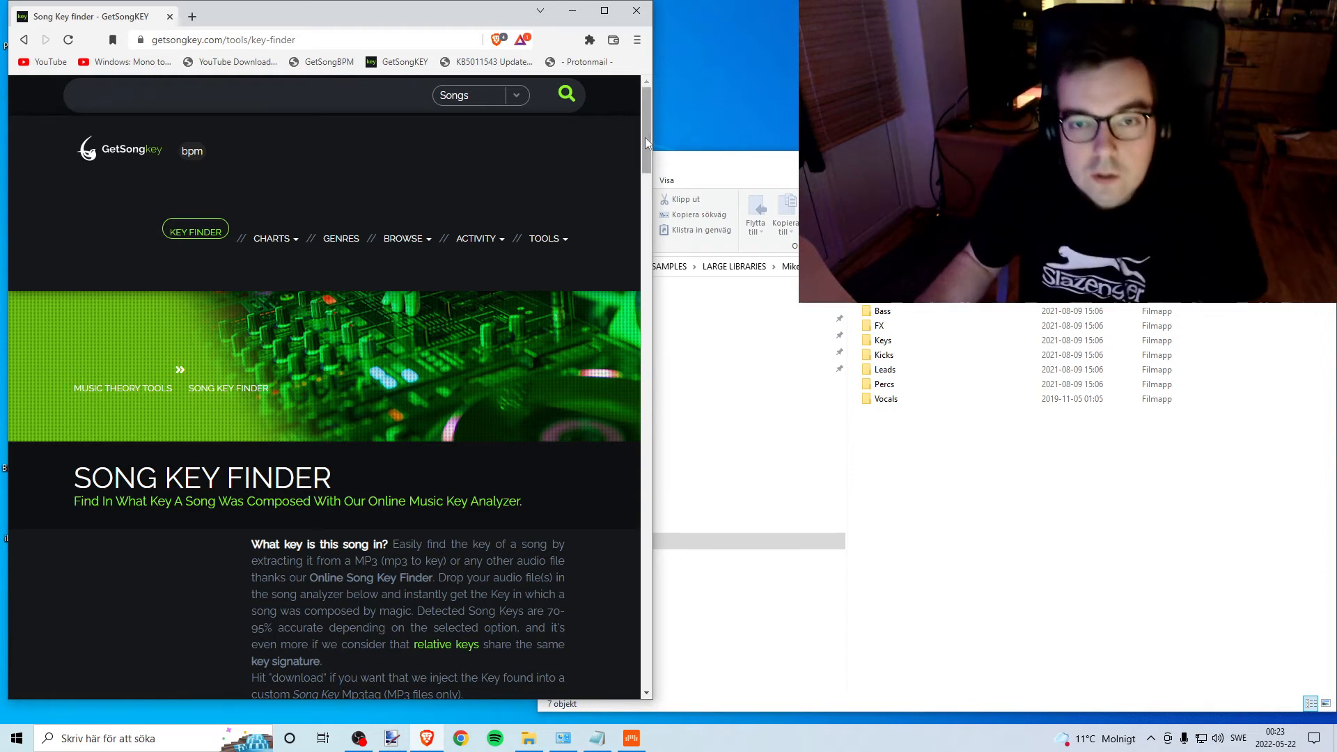
drag(645, 136, 667, 210)
Open the Vocals folder and briefly play the Vocal 122 BPM DRY sample again, closing VLC media player.
double_click(886, 399)
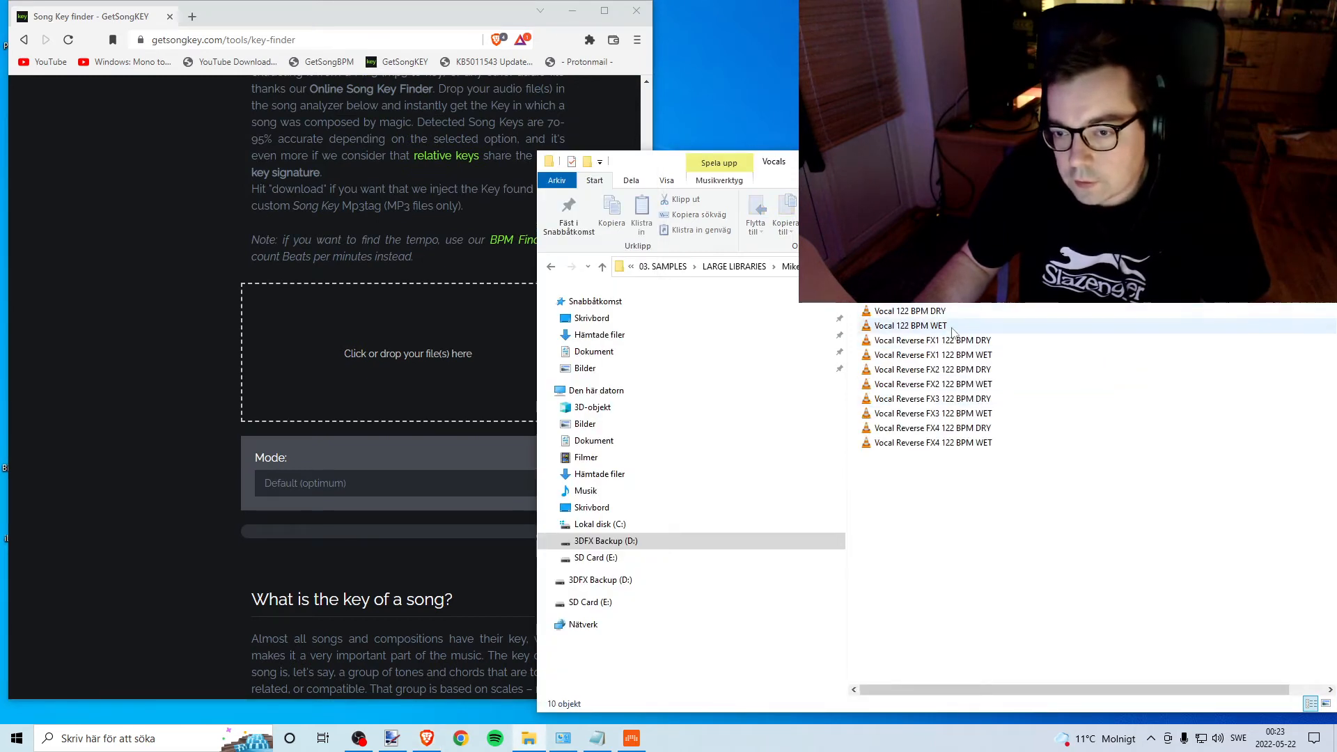
double_click(898, 312)
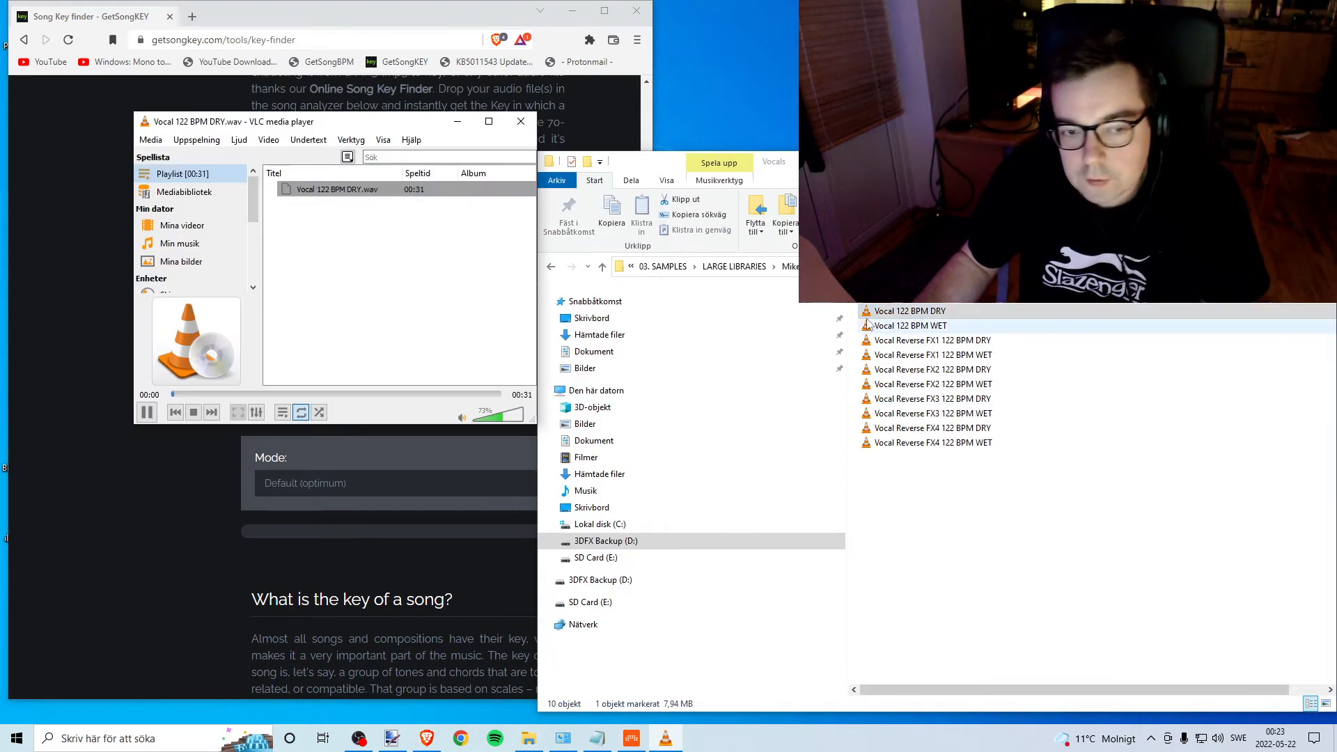
click(521, 123)
click(979, 503)
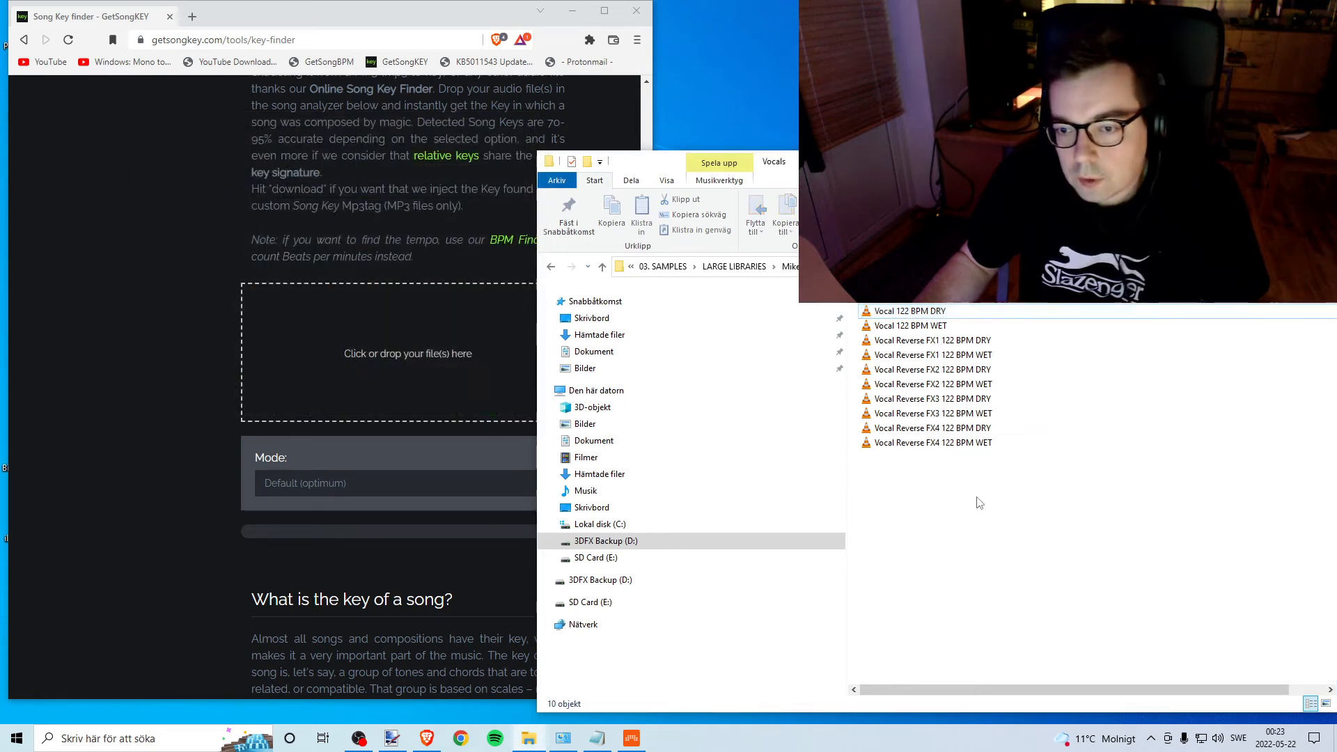
Go back to the Mike Shiver Essentials Volume 2 folder and check the key and tempo in the kit folder names.
click(552, 267)
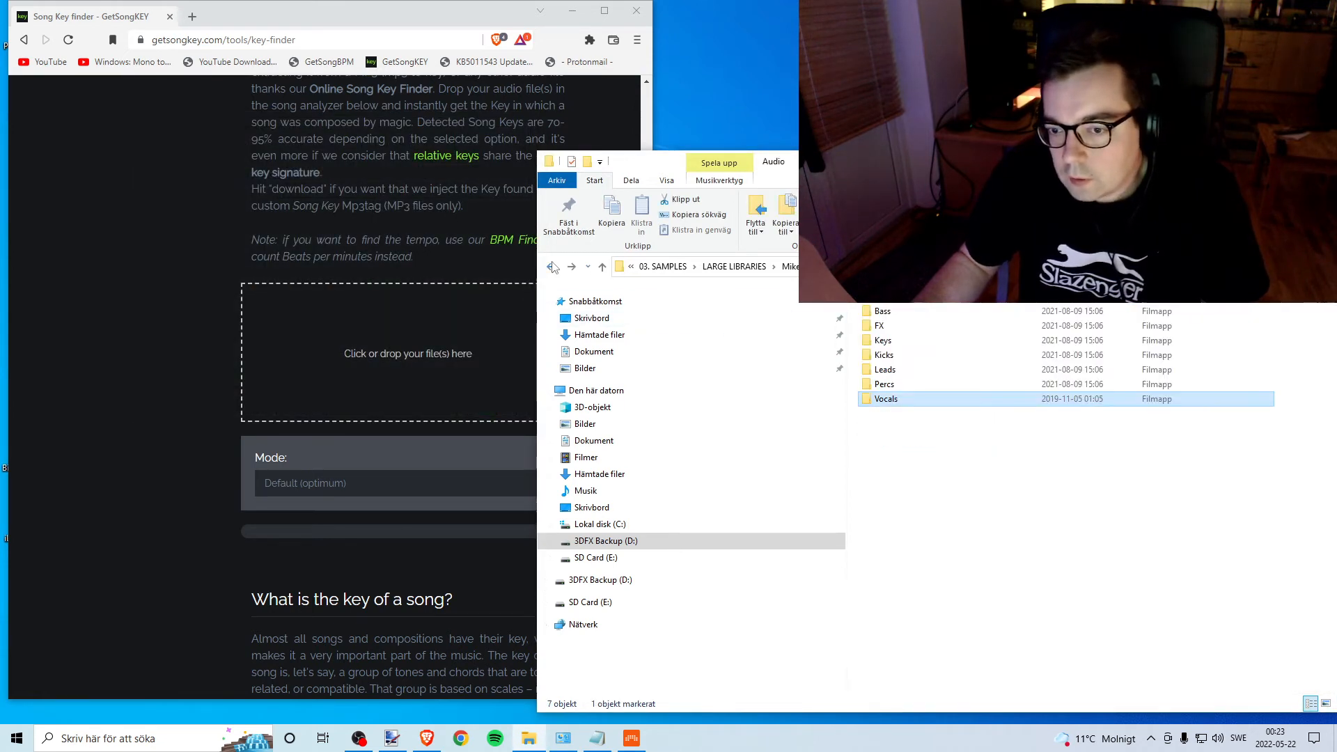
click(552, 267)
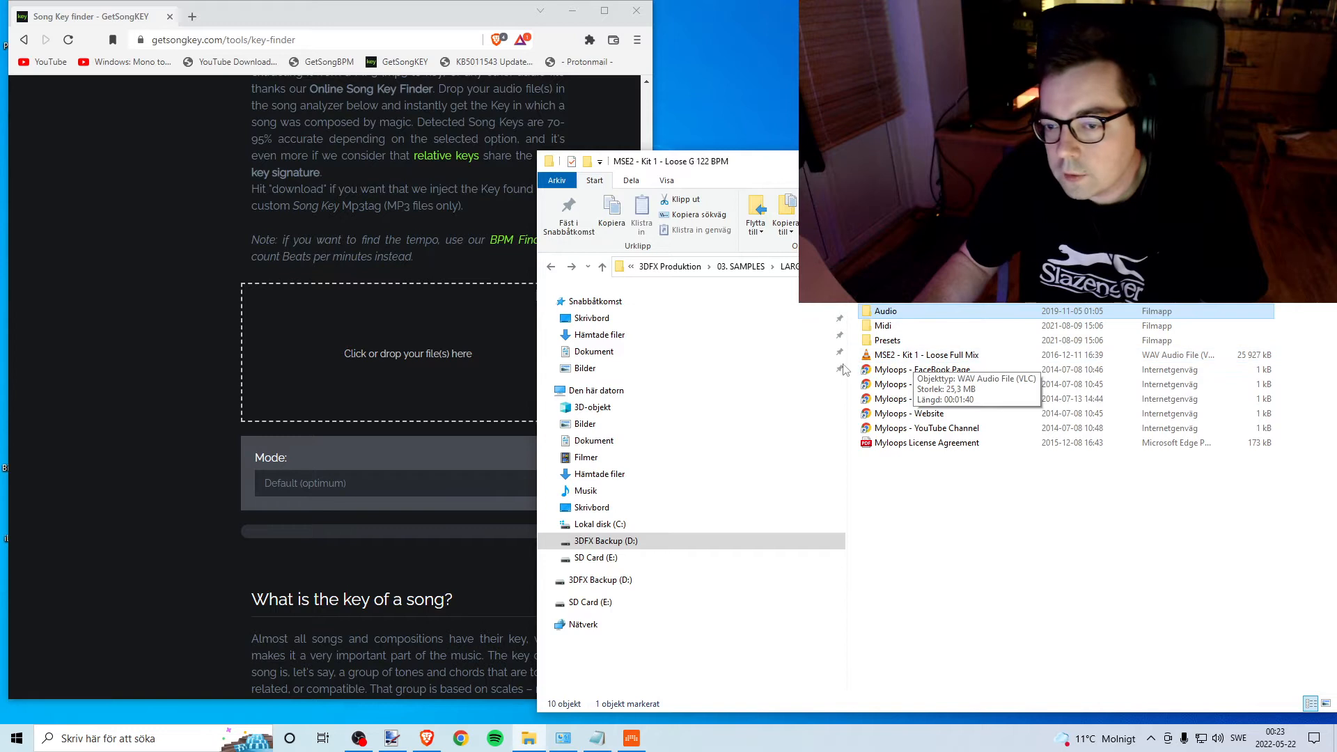
click(552, 268)
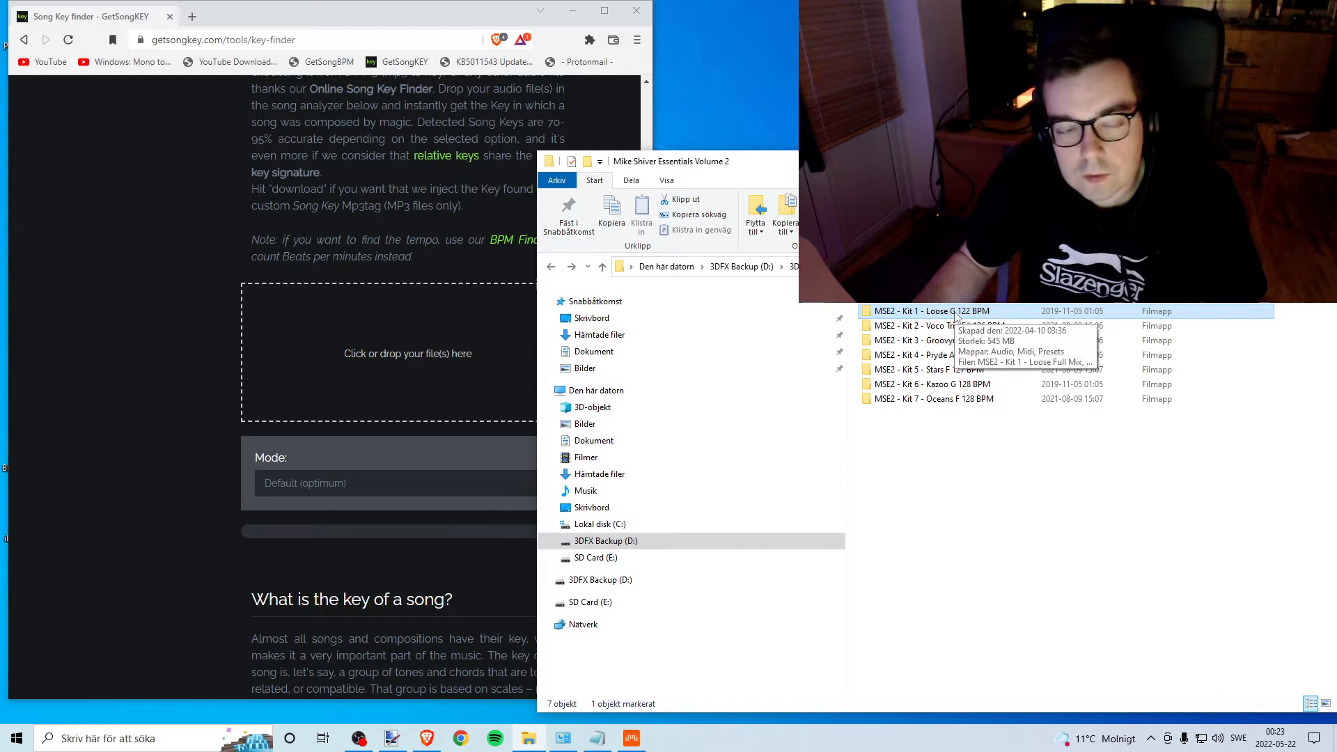
click(979, 438)
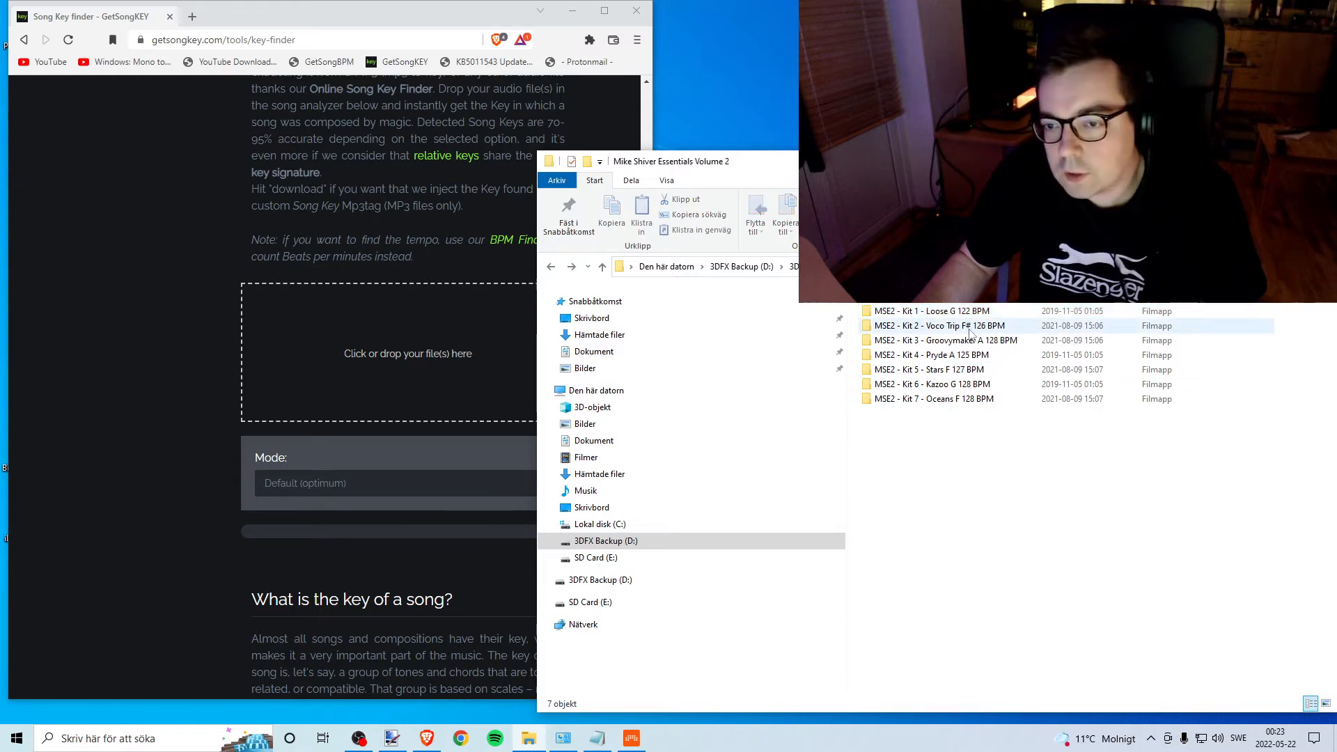
click(974, 331)
click(968, 314)
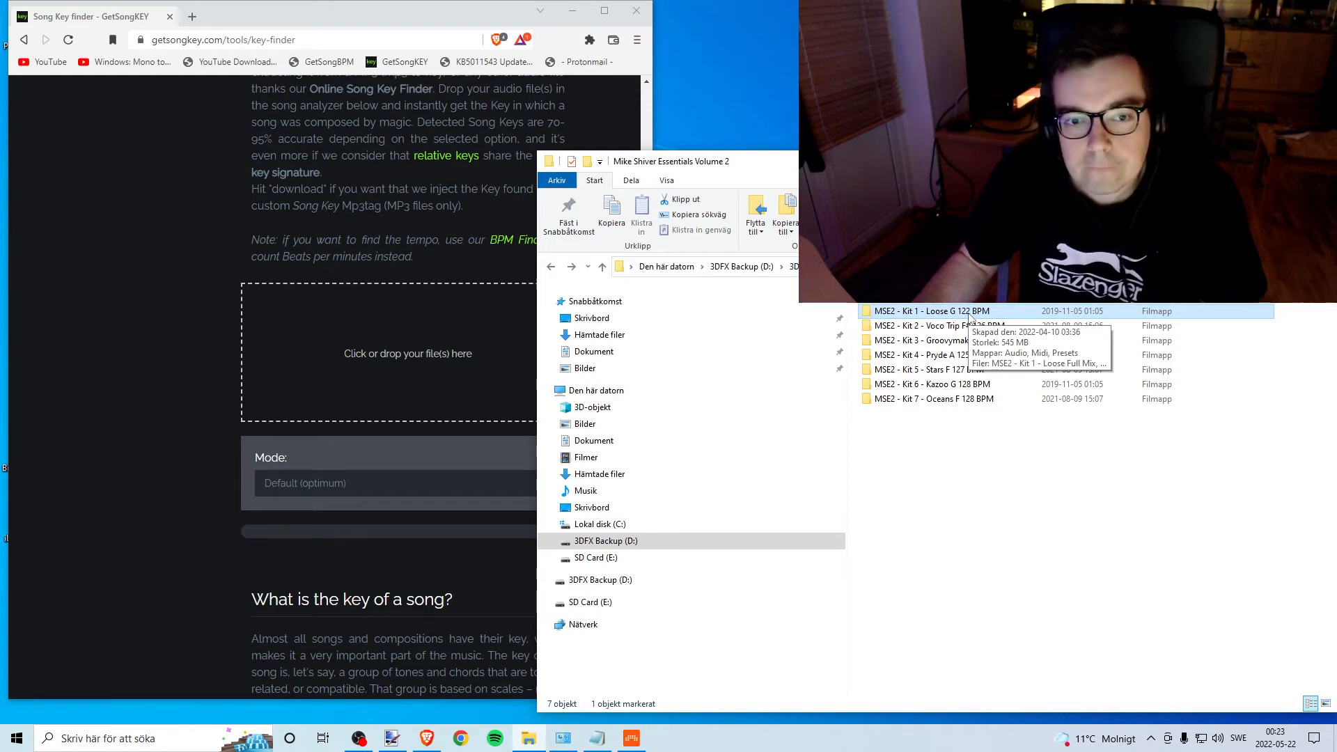
Glance at the Bitwig Studio arrangement, and open the Audio folder of MSE2 - Kit 1 - Loose G 122 BPM.
click(632, 739)
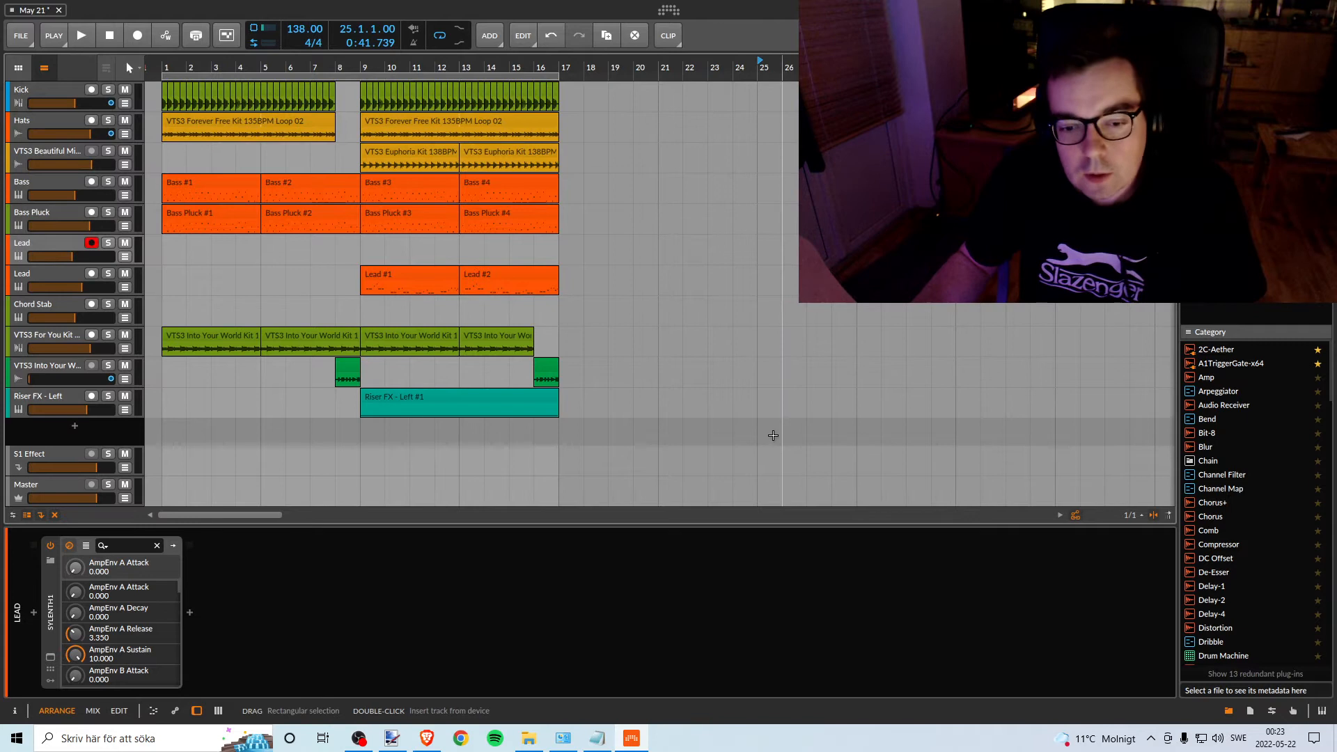
key(alt+Tab)
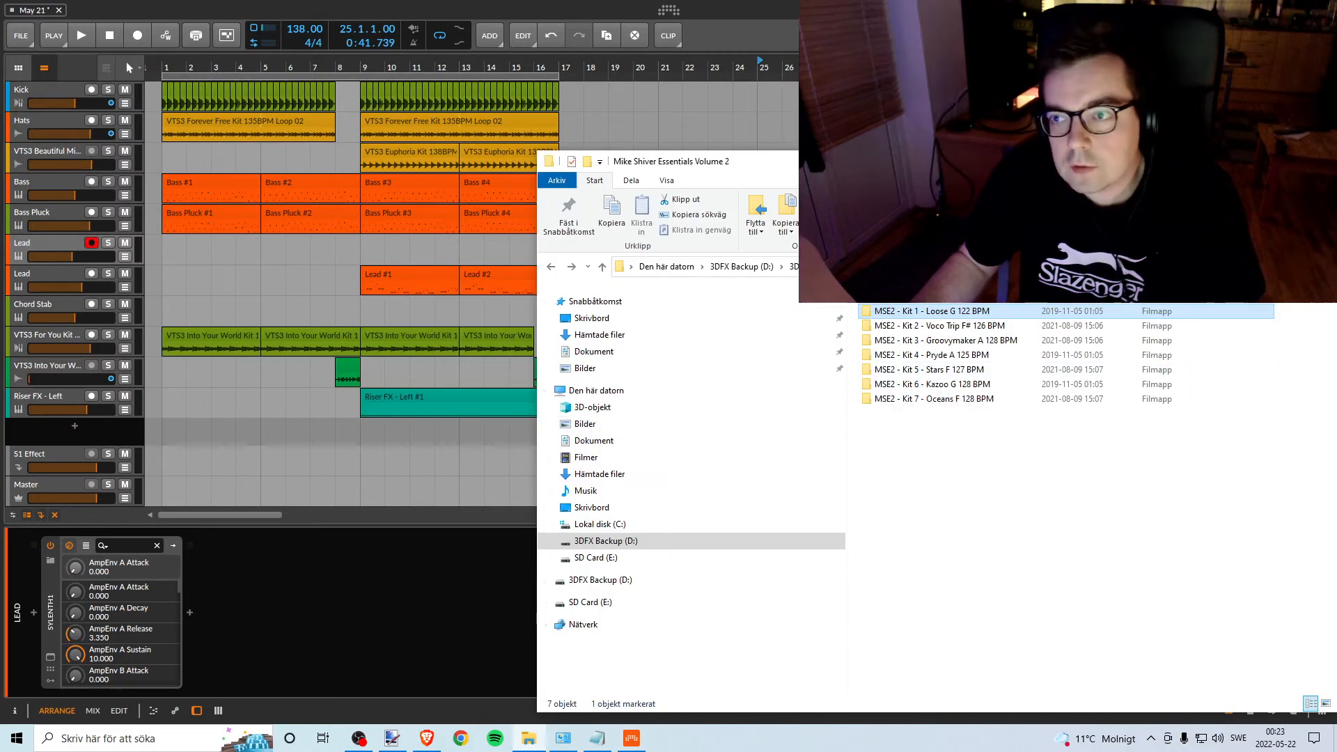
click(1276, 10)
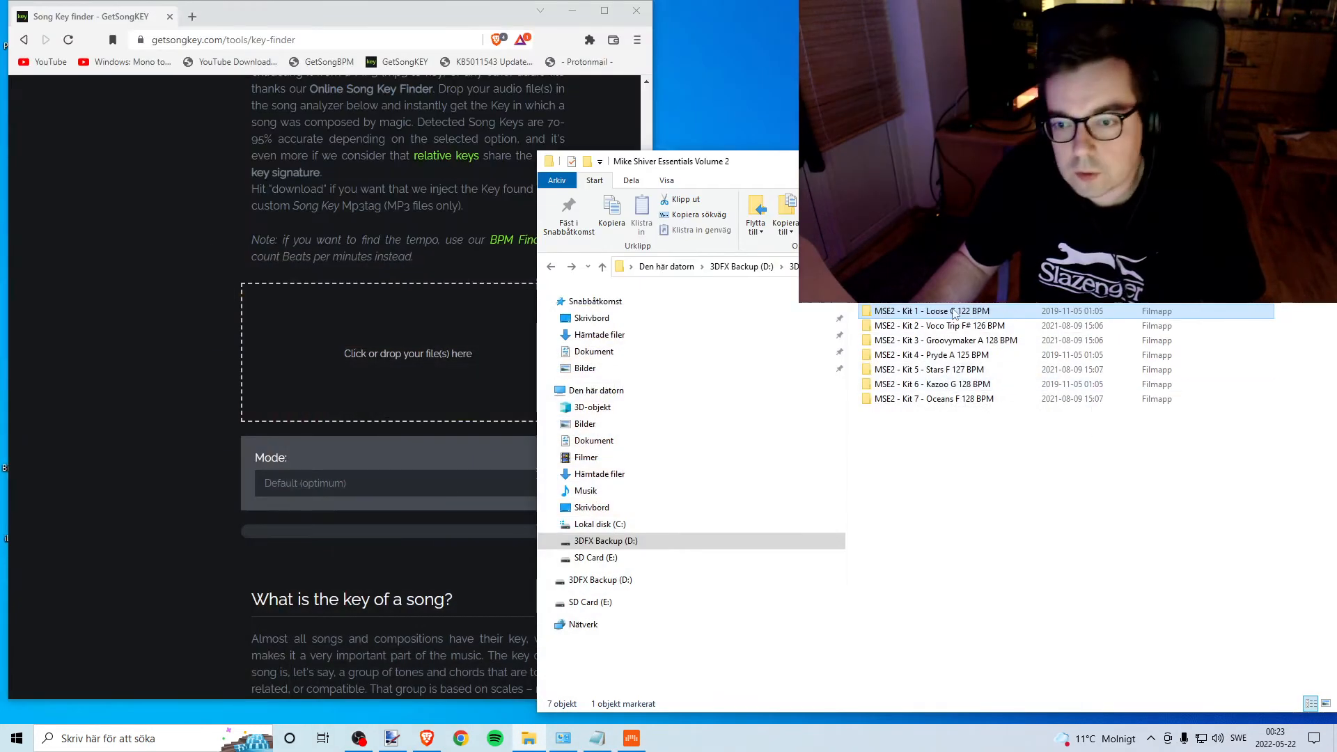
double_click(989, 314)
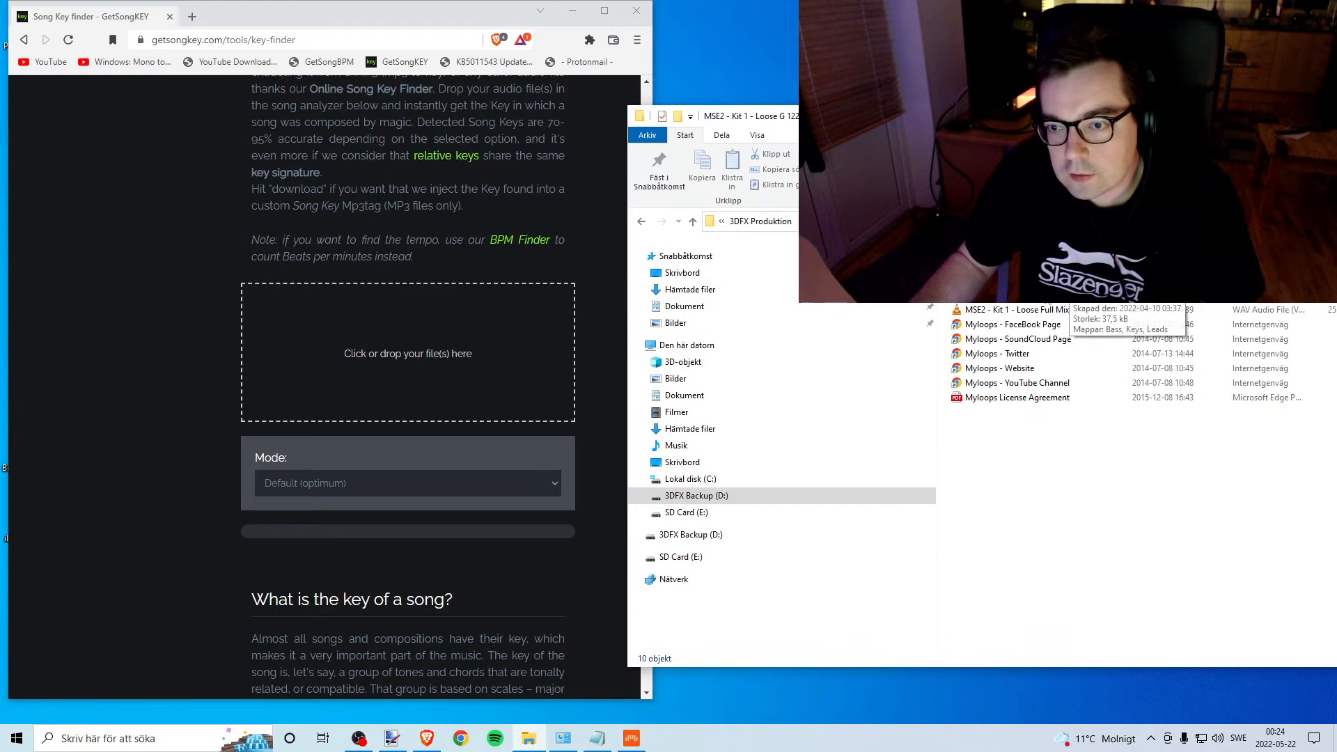
double_click(979, 266)
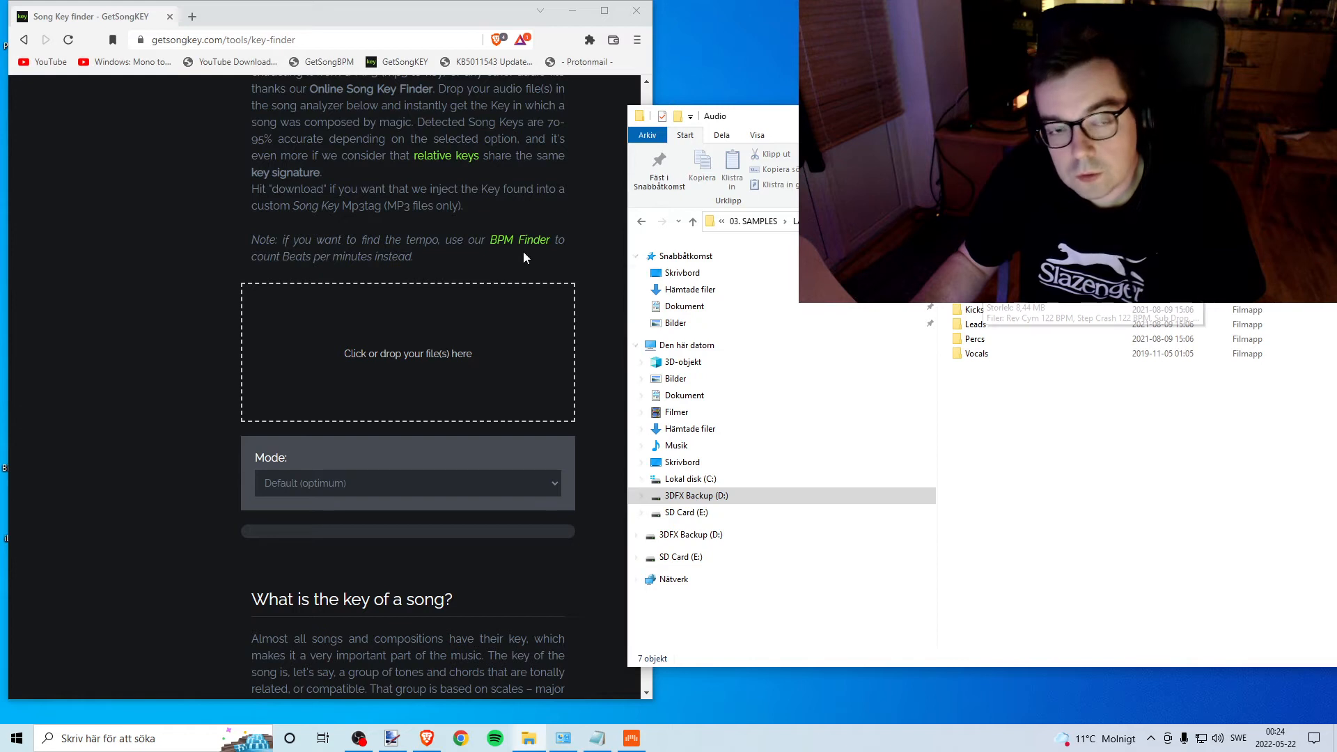
Look over the song key finder page and close the Brave window.
click(407, 227)
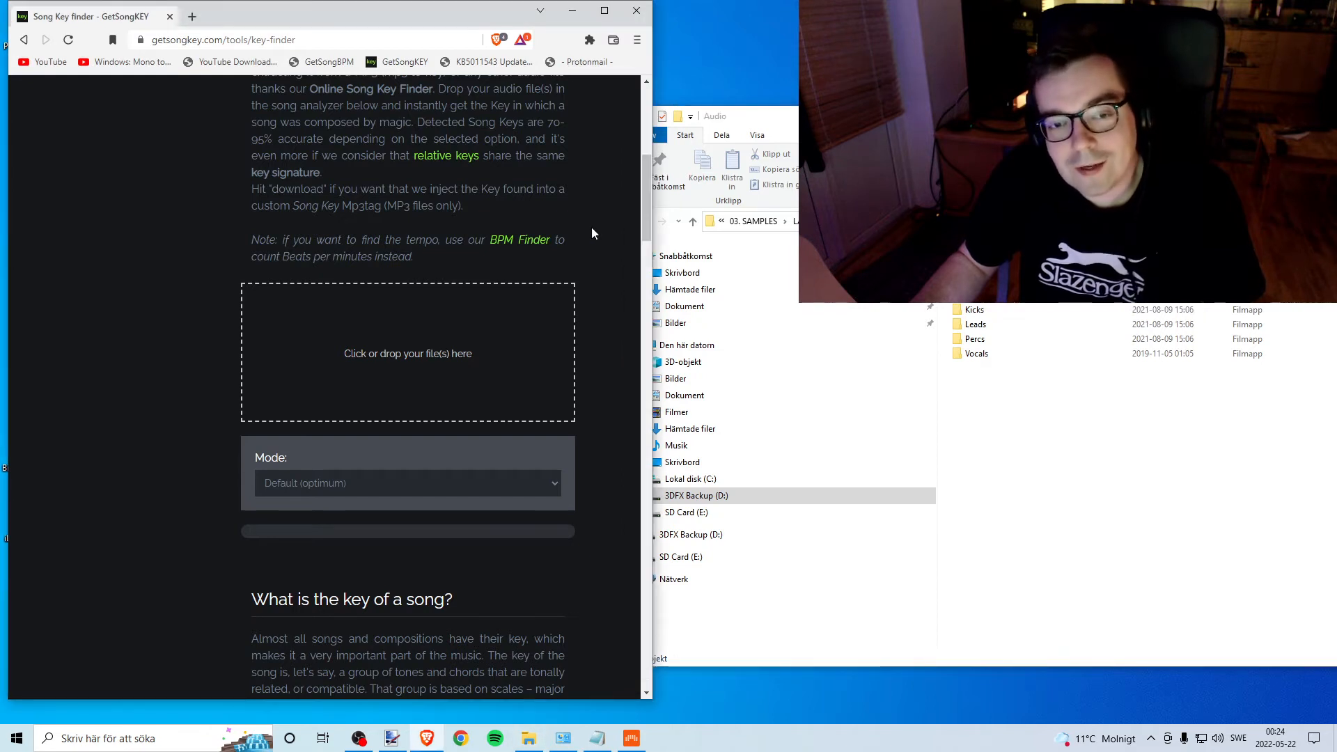
scroll(591, 227, up, 7)
scroll(546, 294, down, 5)
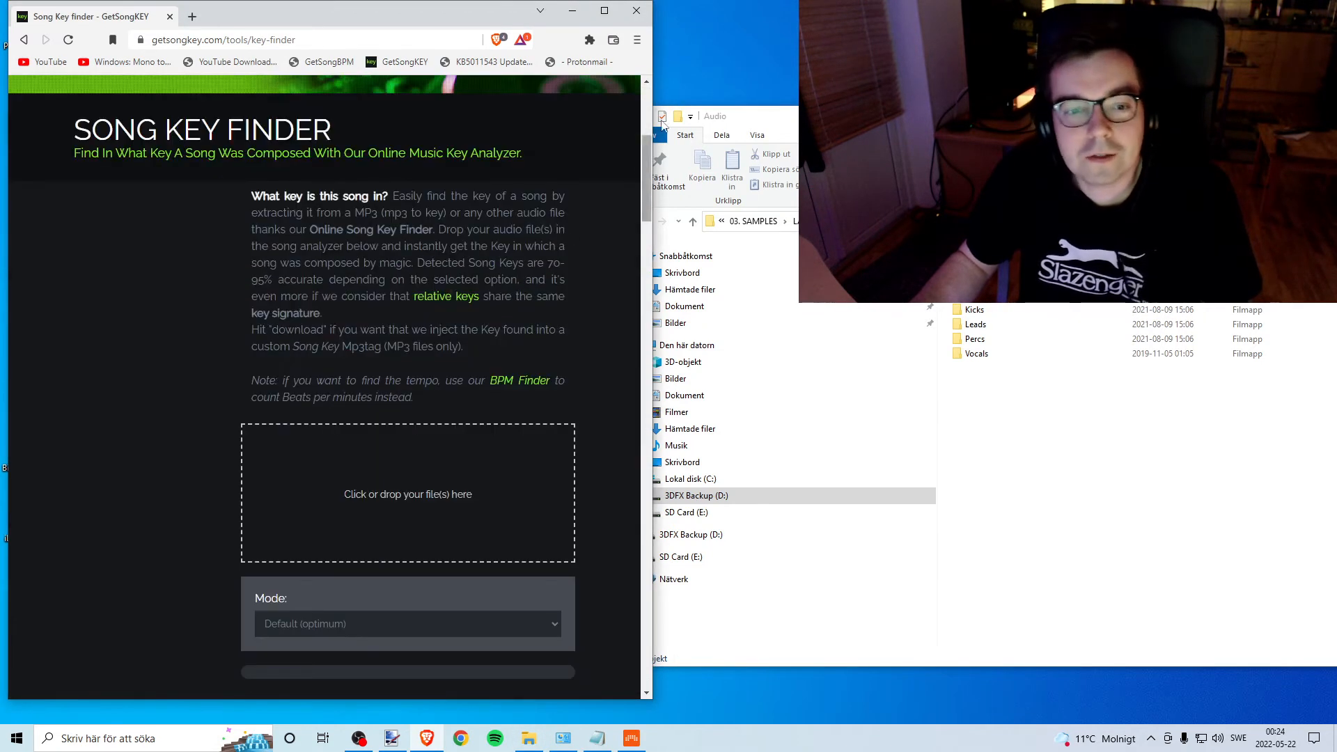
click(636, 11)
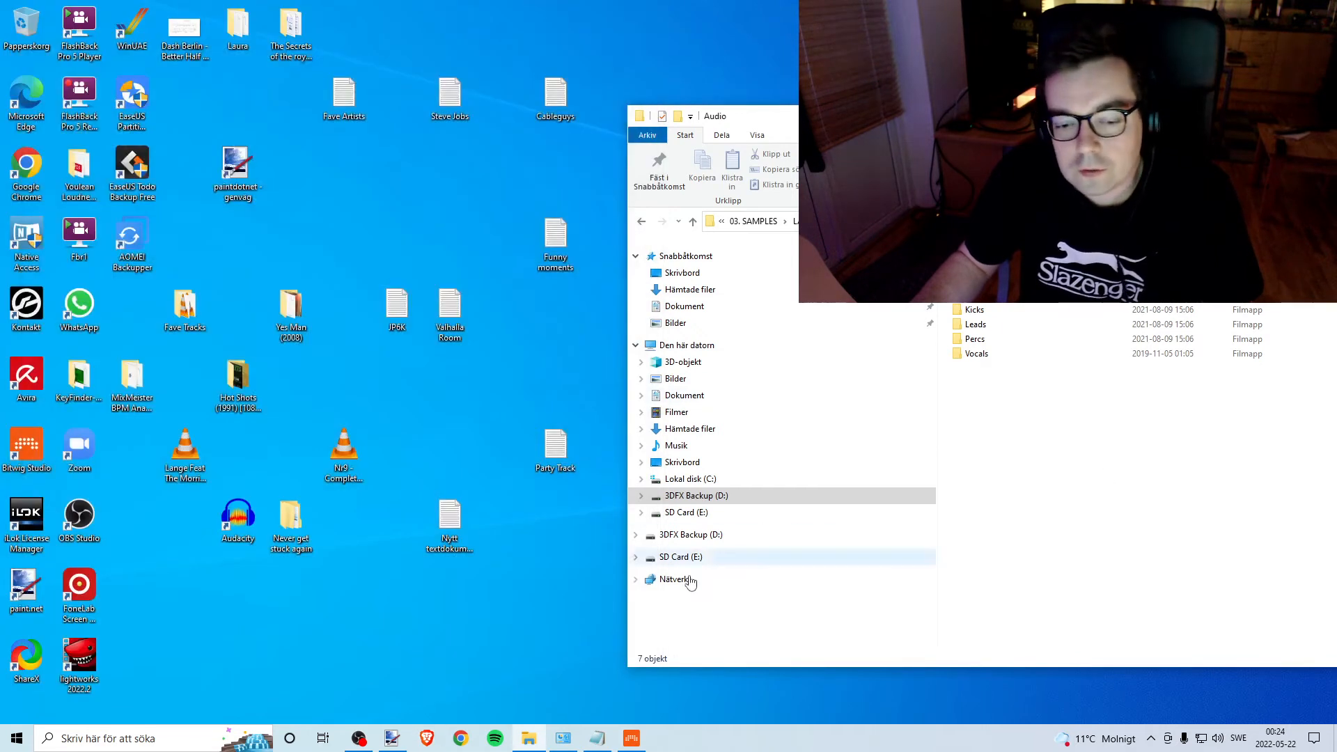
Add the Vocal 122 BPM DRY sample from the Vocals folder to the Bitwig arrangement on a new track below Riser FX - Left, starting at bar 1.
click(634, 740)
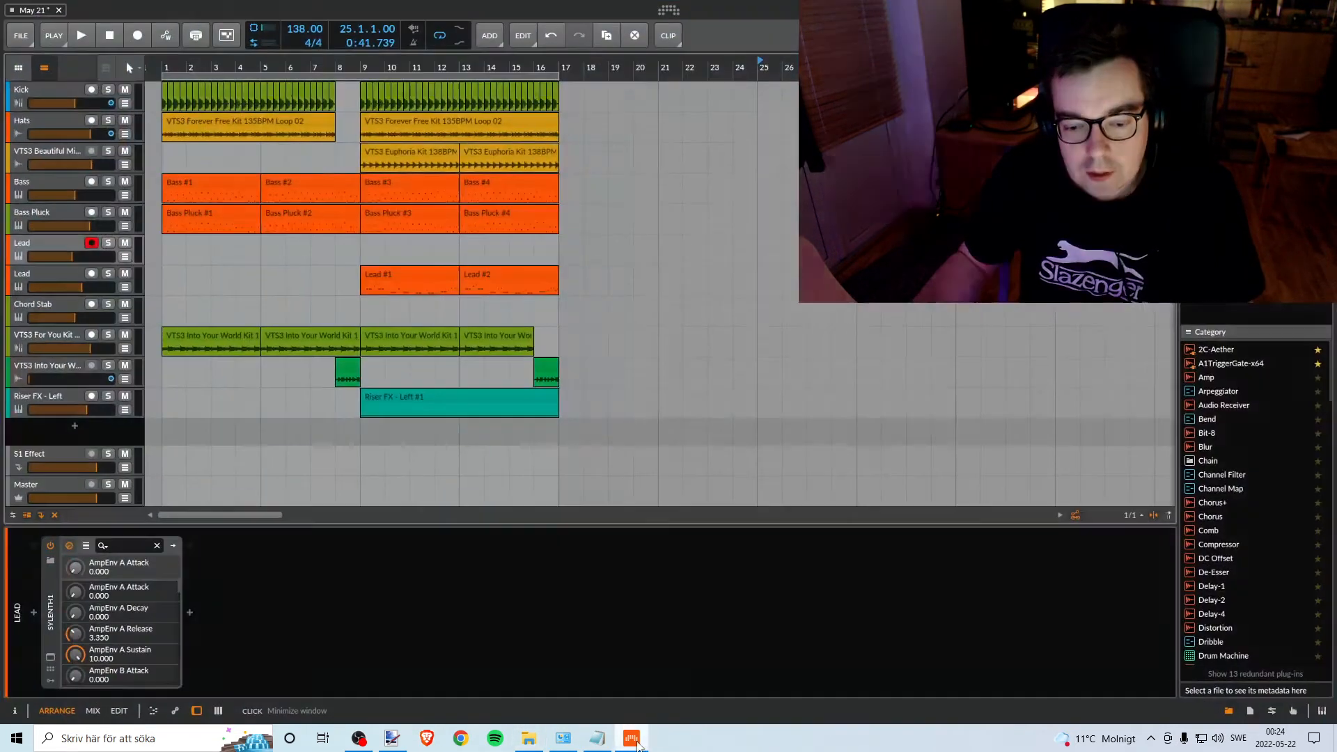
key(alt+Tab)
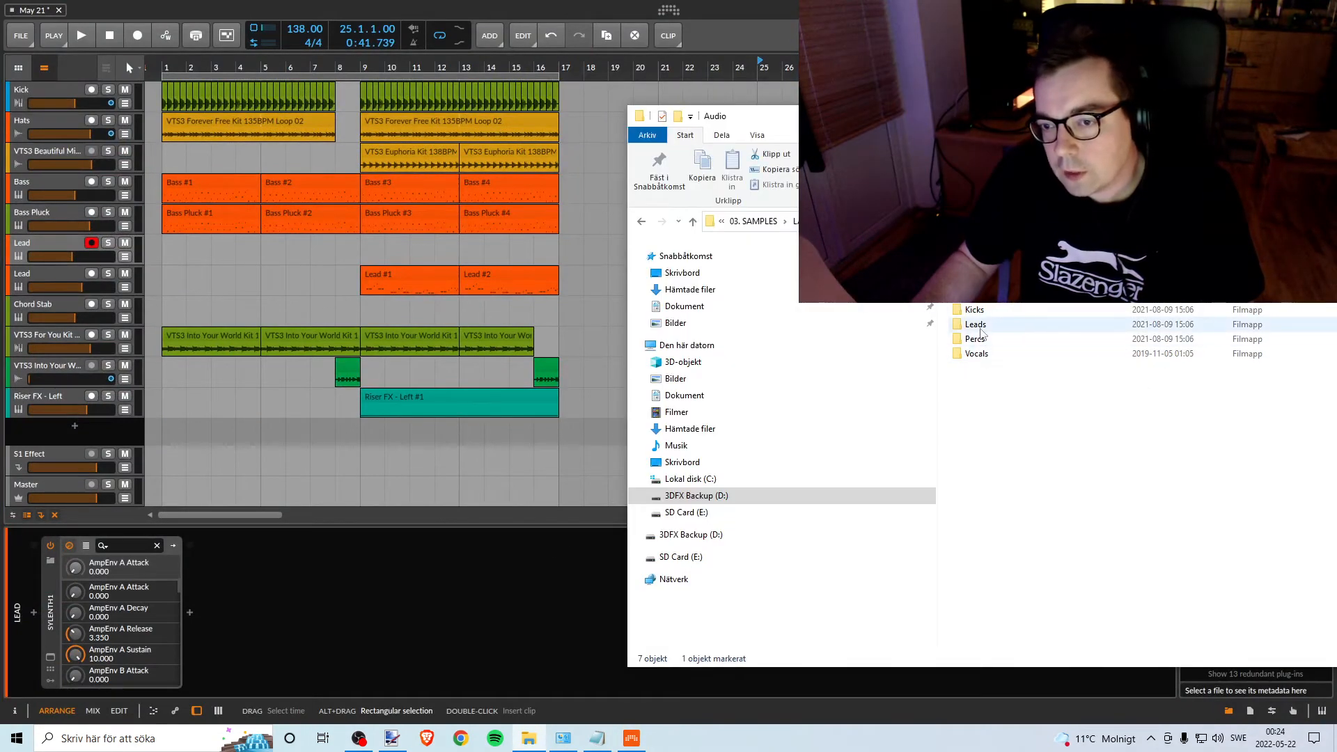
click(979, 354)
double_click(980, 355)
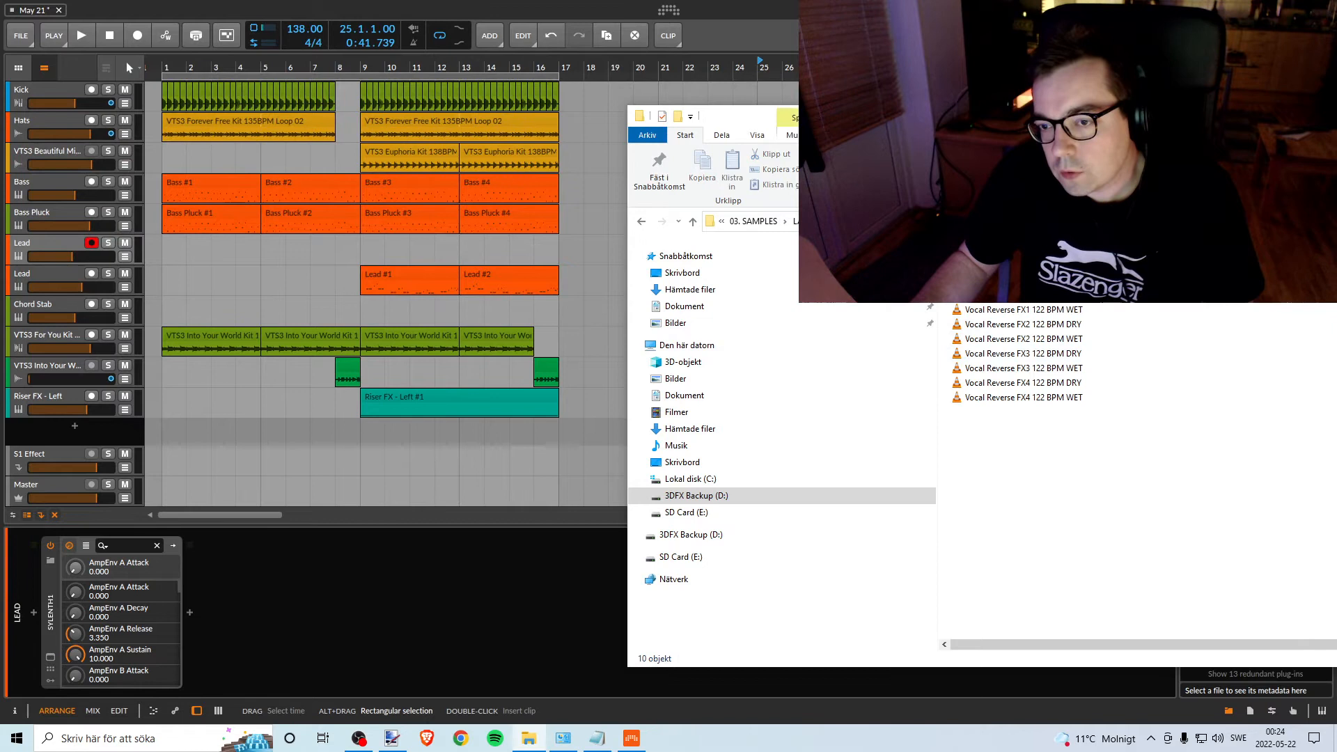
drag(975, 116, 1120, 146)
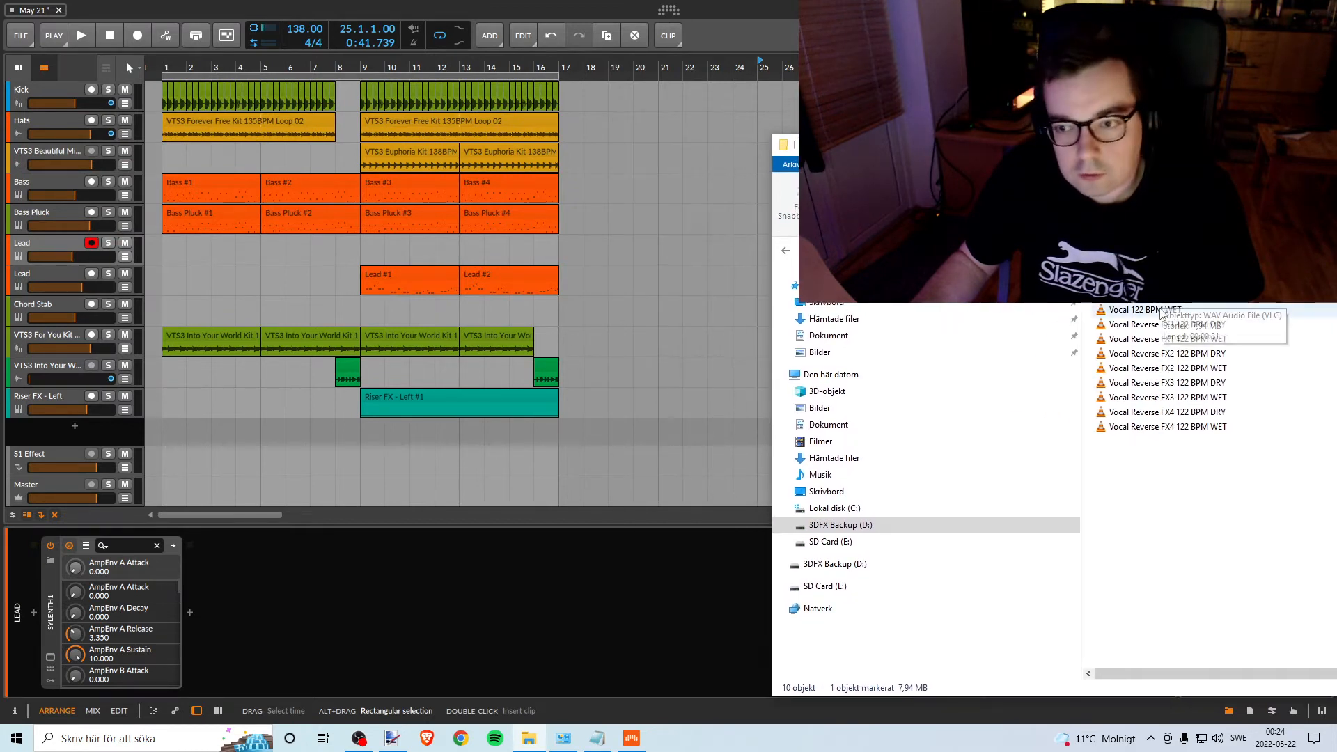
drag(1162, 310, 239, 427)
click(311, 431)
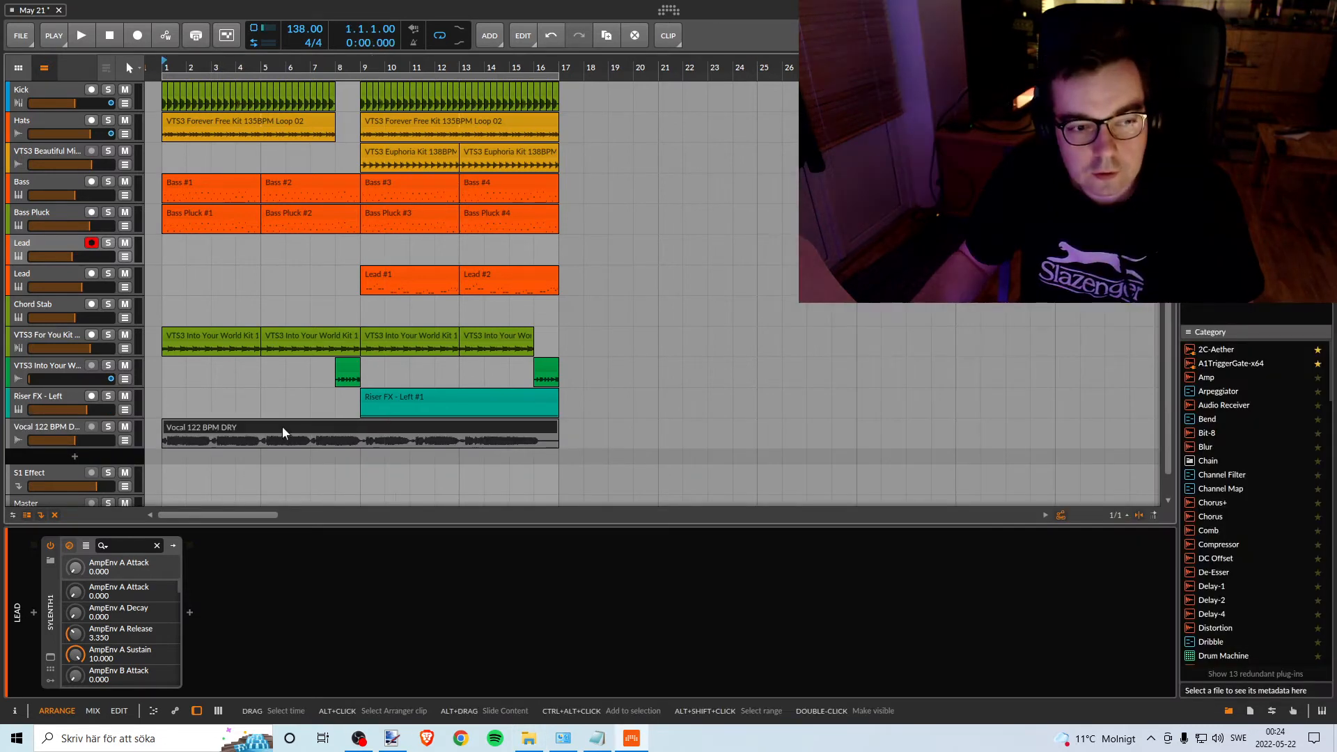
Replace the Vocal 122 BPM DRY track with the Vocal 122 BPM WET sample on a new track below Riser FX - Left, starting at bar 17.
click(40, 431)
key(Delete)
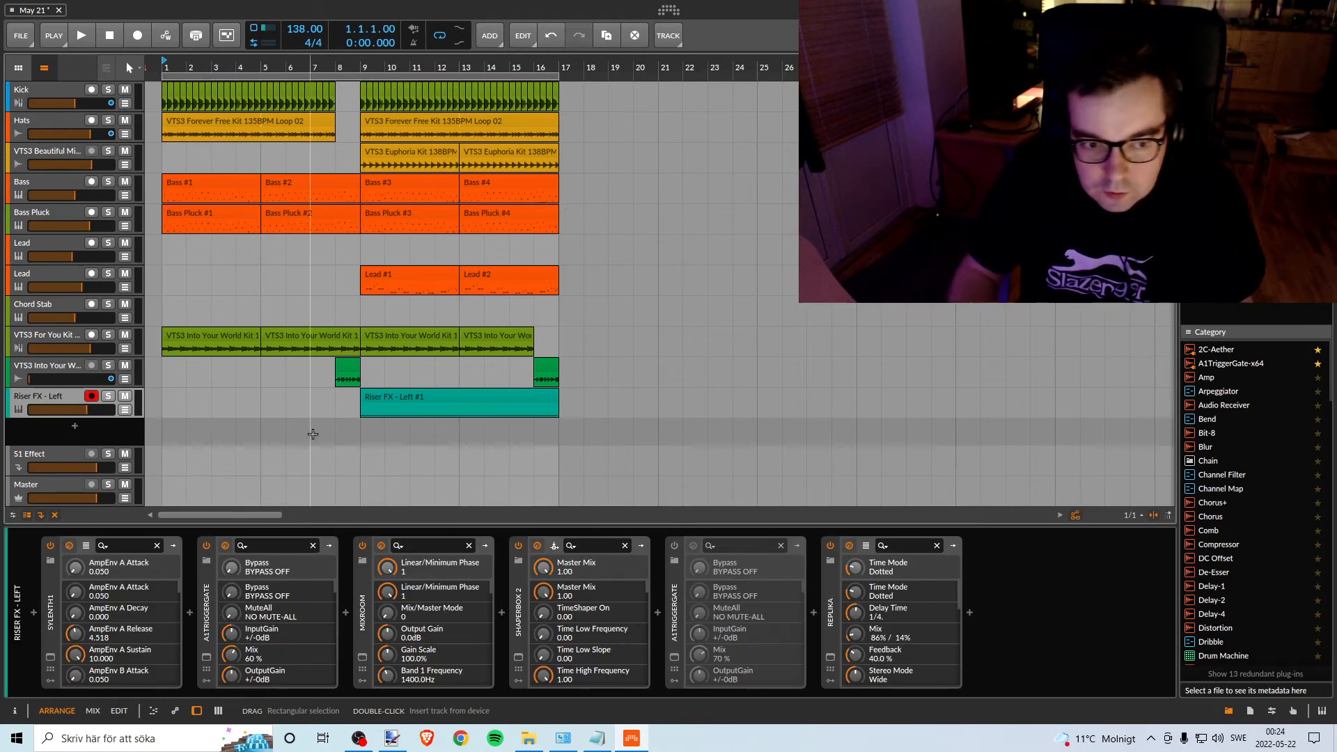
key(alt+Tab)
drag(1149, 310, 639, 432)
click(243, 434)
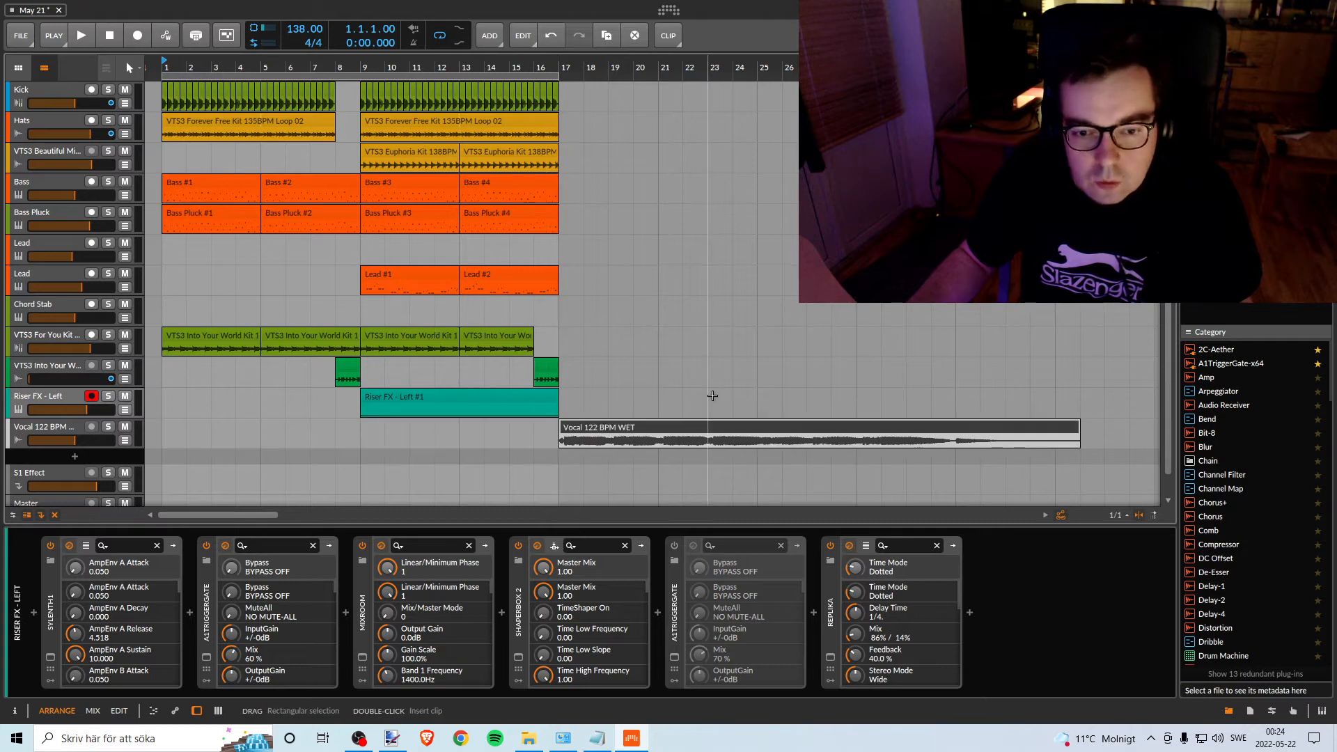
drag(584, 70, 563, 42)
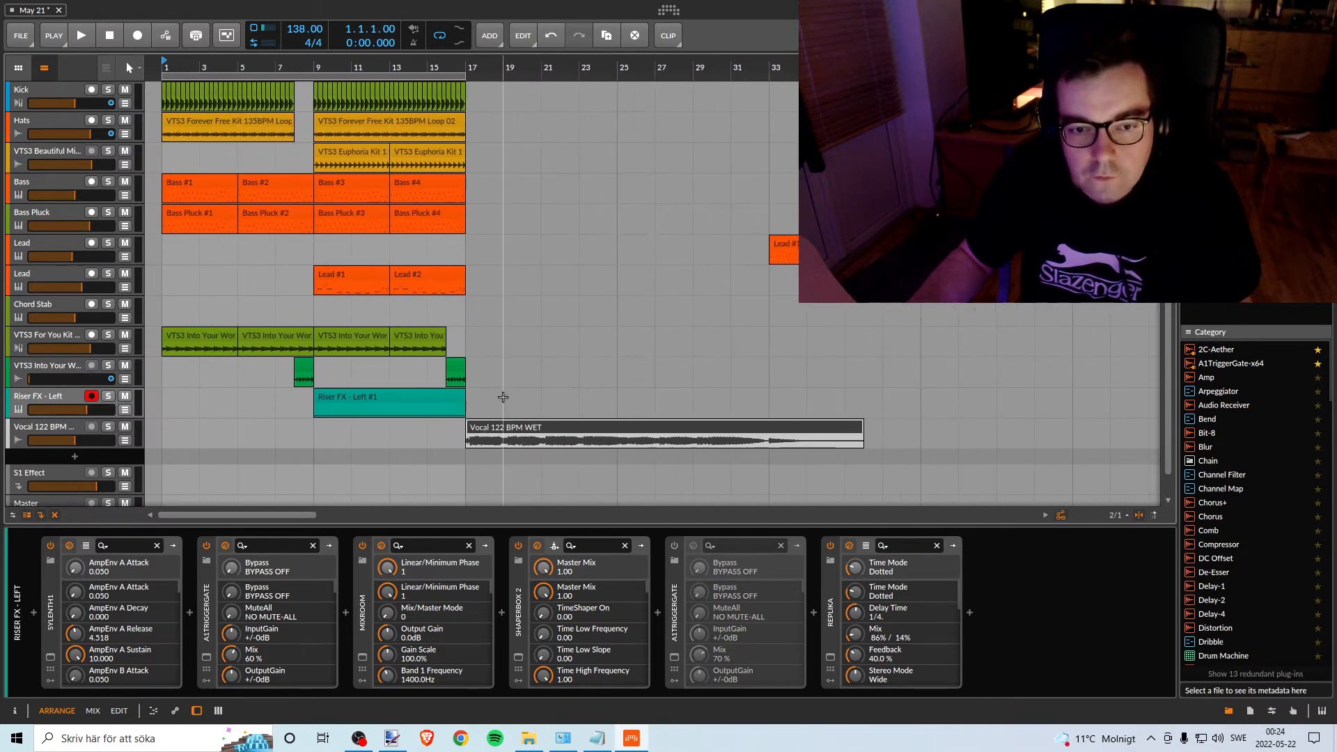
Try shifting the loop region towards bar 17, and move it back to bars 1 to 17.
drag(463, 77, 754, 78)
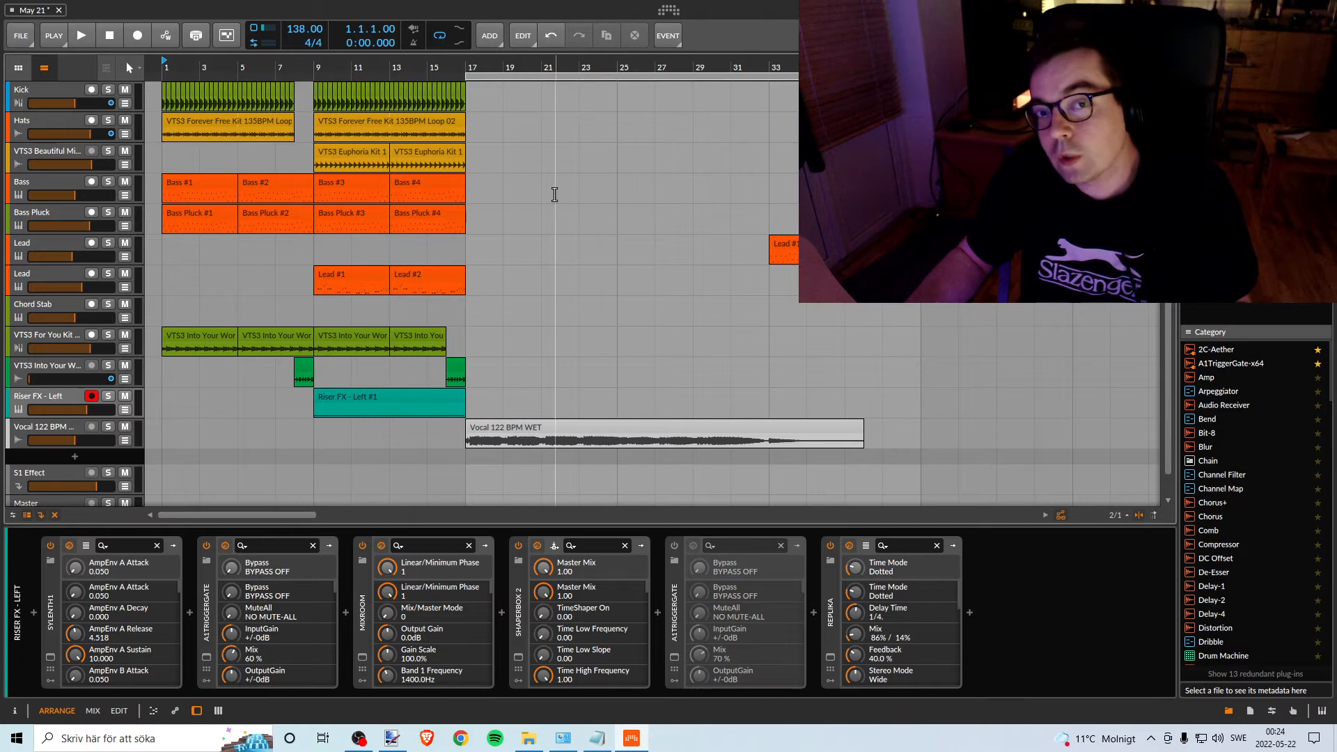
mouse_move(493, 70)
mouse_down()
mouse_move(172, 41)
mouse_move(492, 52)
mouse_move(360, 52)
mouse_move(508, 77)
mouse_move(478, 77)
mouse_move(552, 73)
mouse_move(479, 53)
mouse_up()
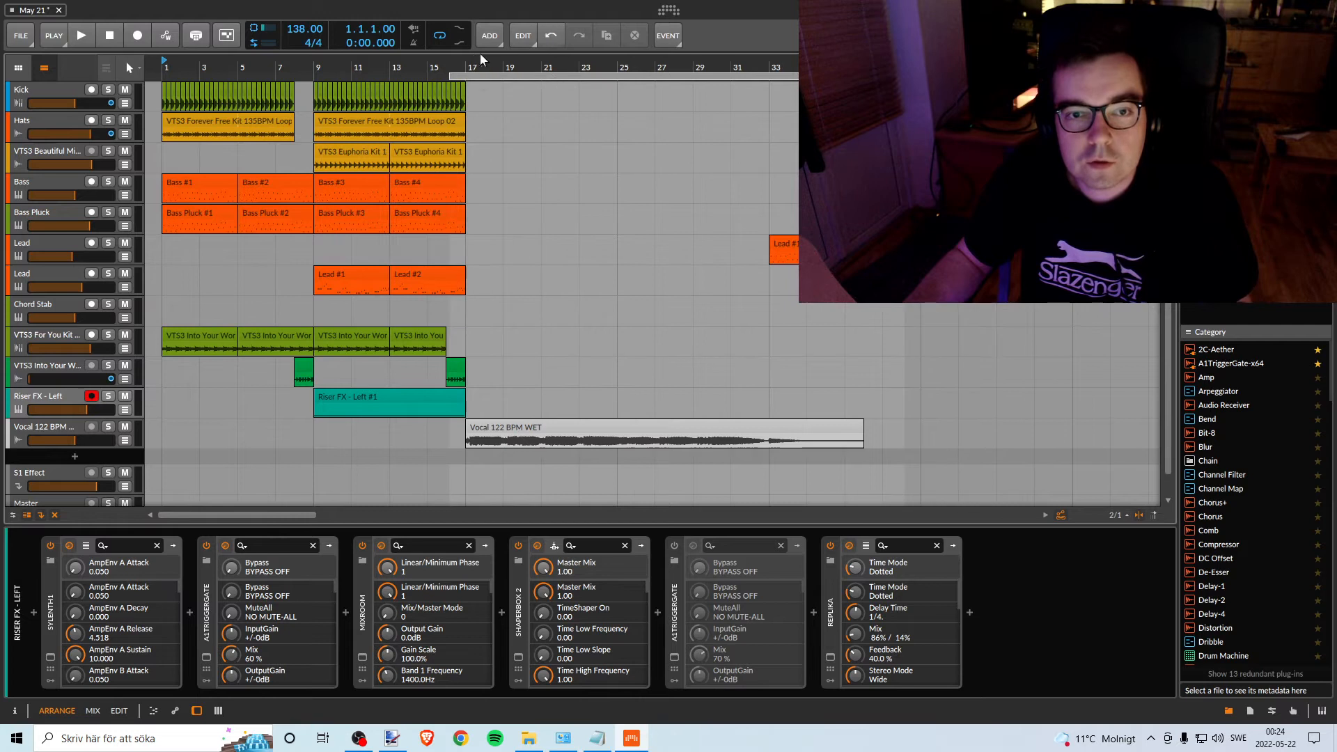
drag(822, 76, 505, 73)
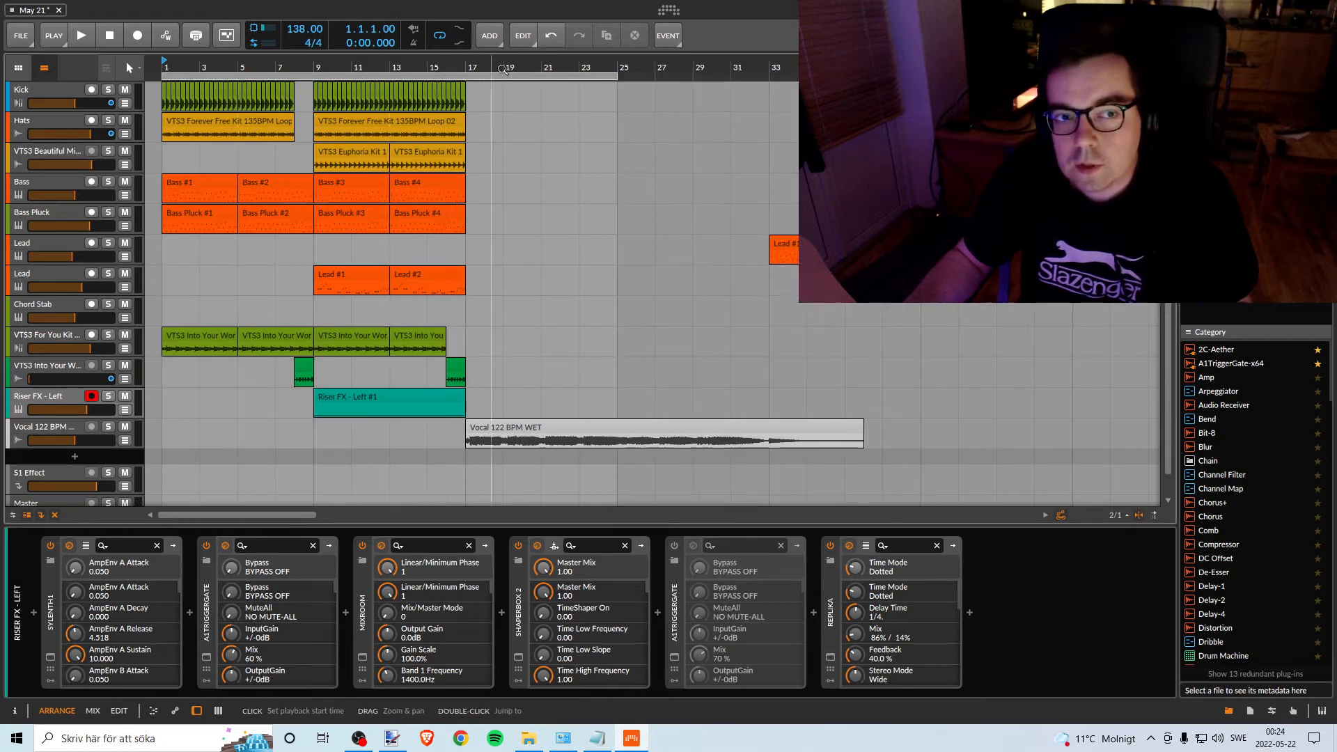
drag(625, 72, 465, 72)
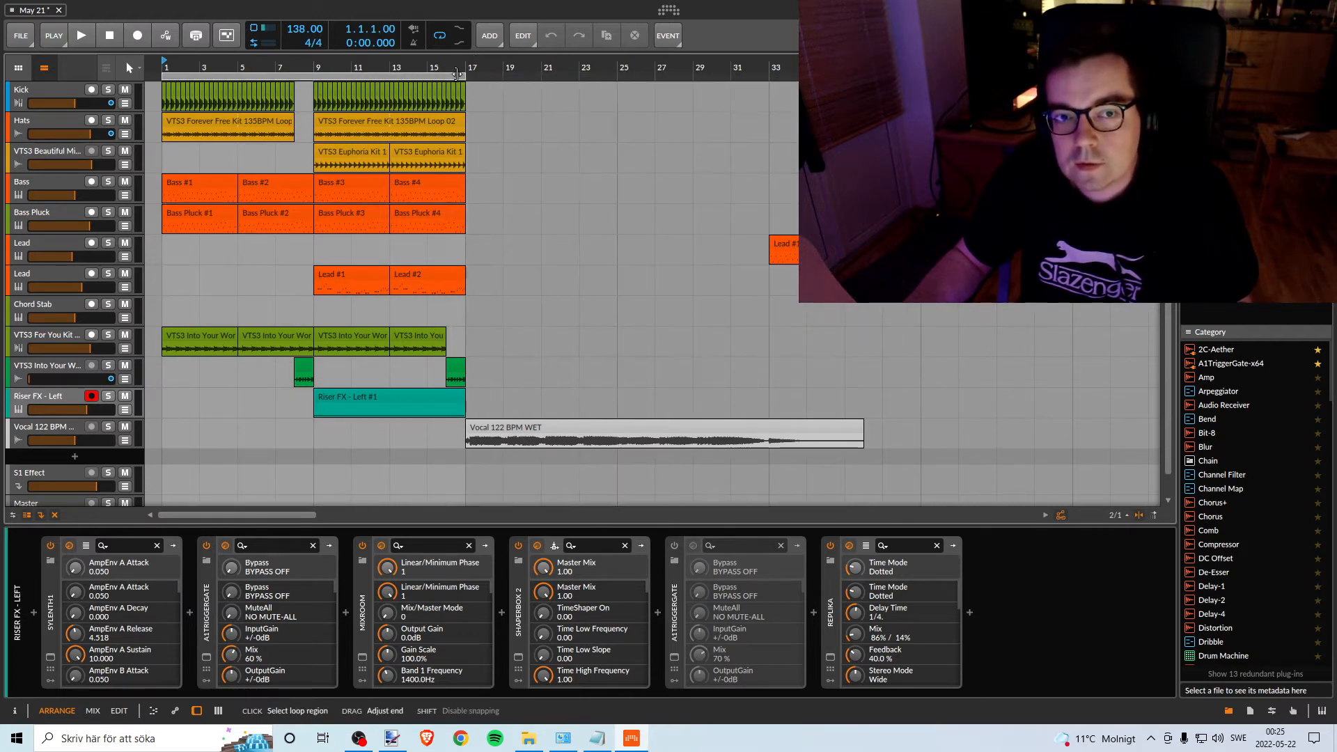
Listen briefly to the arrangement from bar 9.
click(315, 69)
key(space)
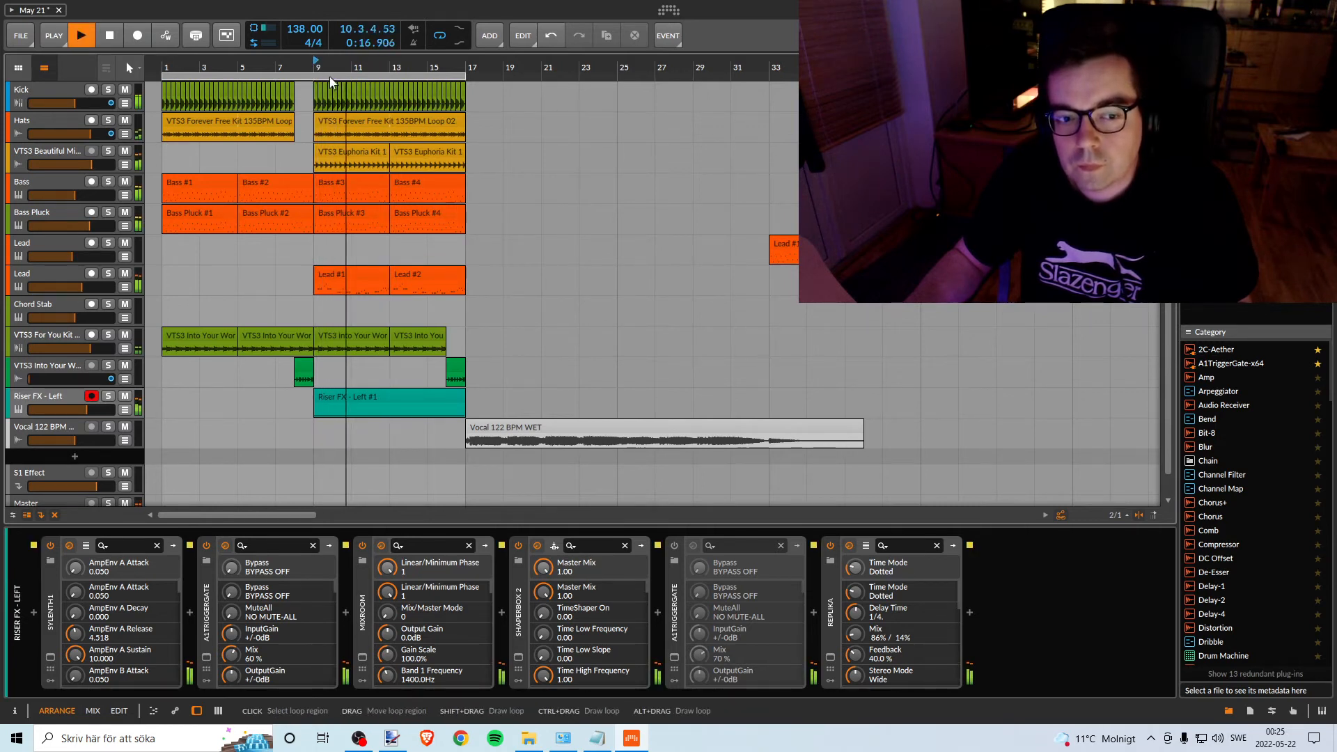
key(space)
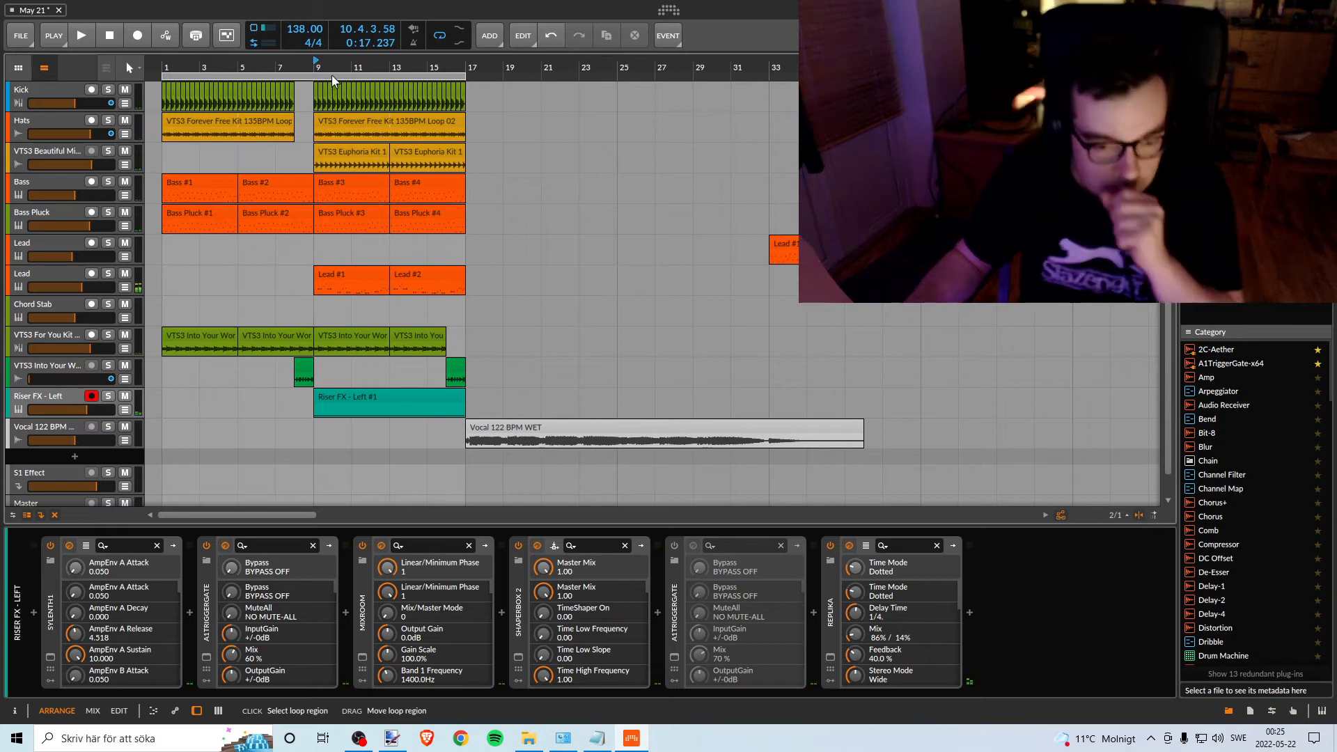
Move the loop region to bars 17 to 33 and set the playback start to bar 17.
mouse_move(332, 80)
mouse_down()
mouse_move(628, 77)
mouse_move(592, 77)
mouse_up()
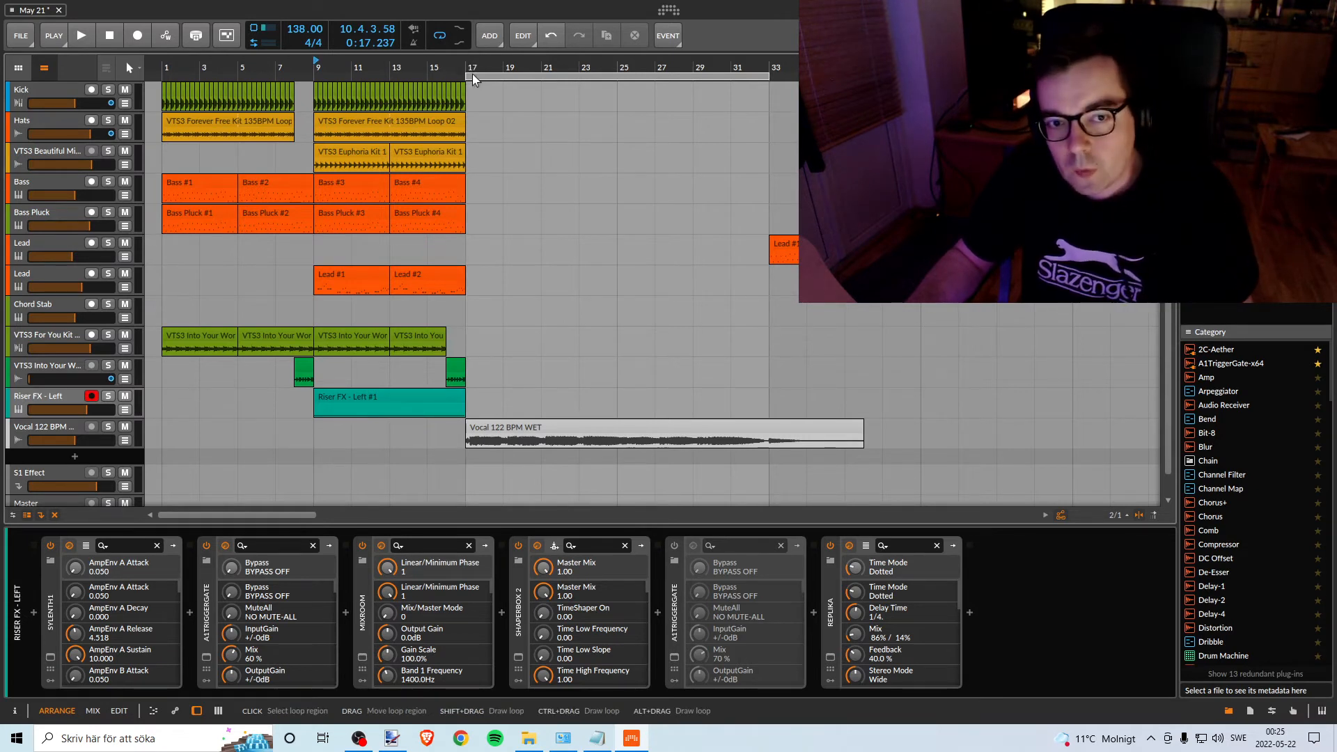
click(530, 427)
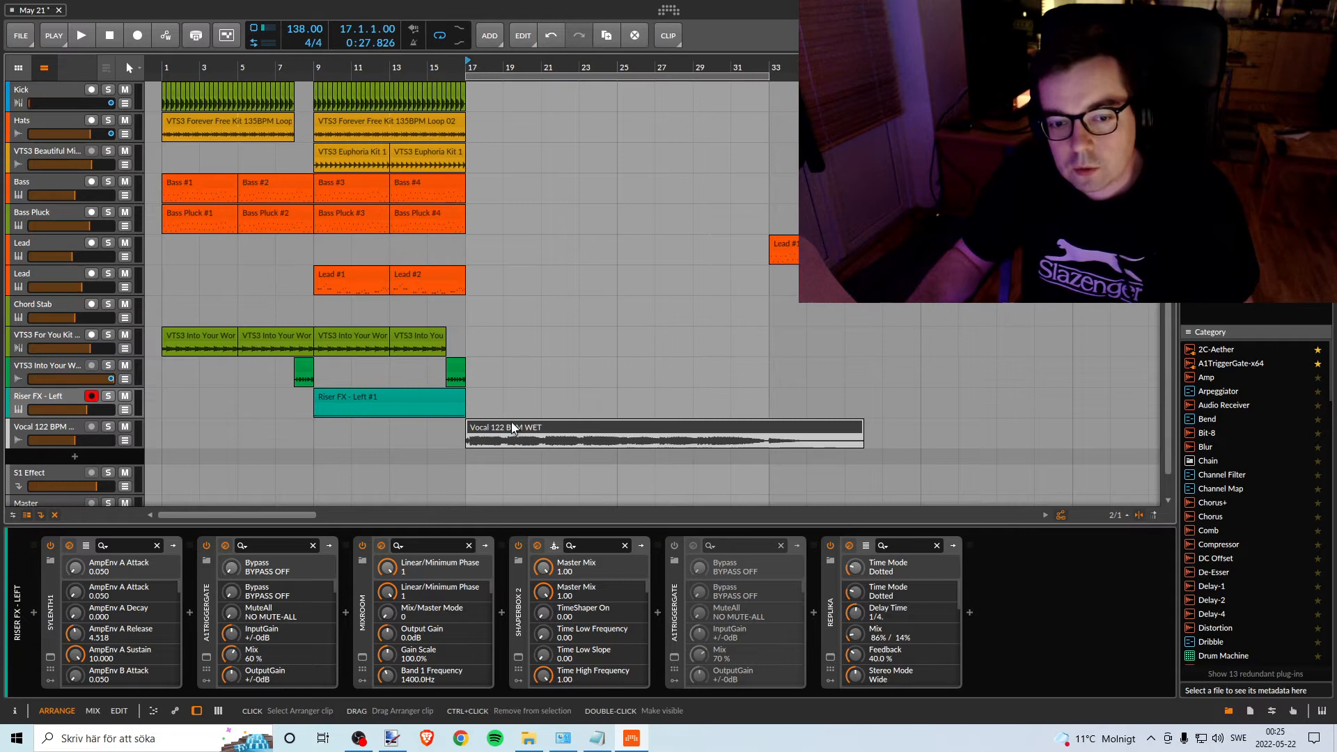
Try placing the Vocal 122 BPM WET clip at bar 33, and return it to bar 17.
drag(512, 428, 790, 428)
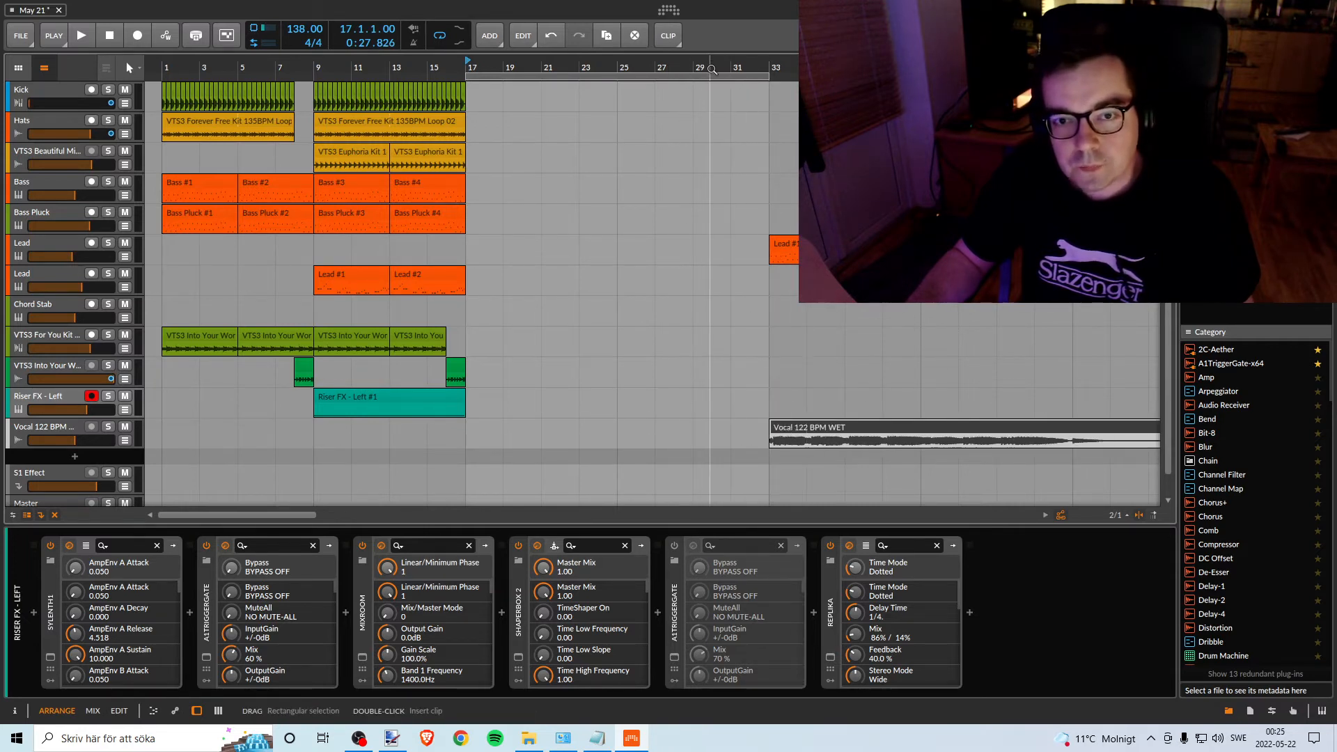
mouse_move(707, 67)
mouse_down()
mouse_move(706, 118)
mouse_move(706, 85)
mouse_up()
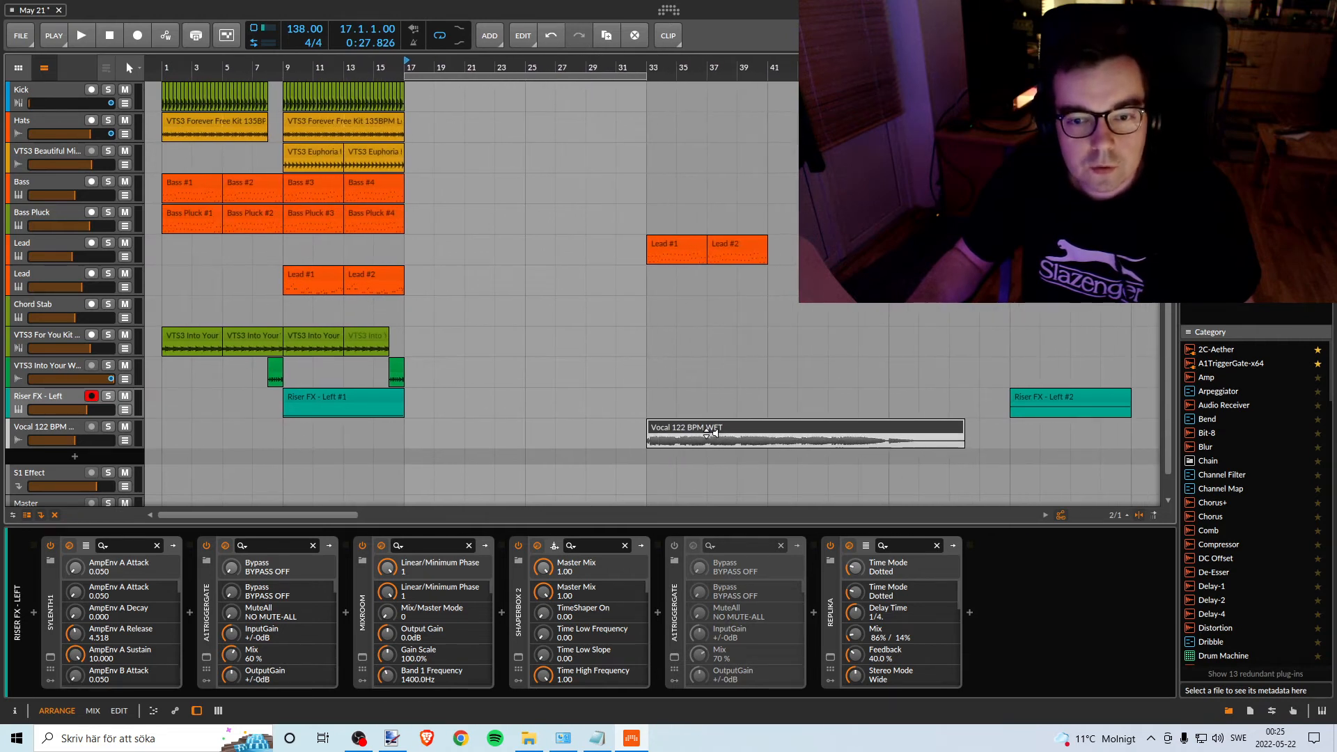
drag(687, 430, 441, 431)
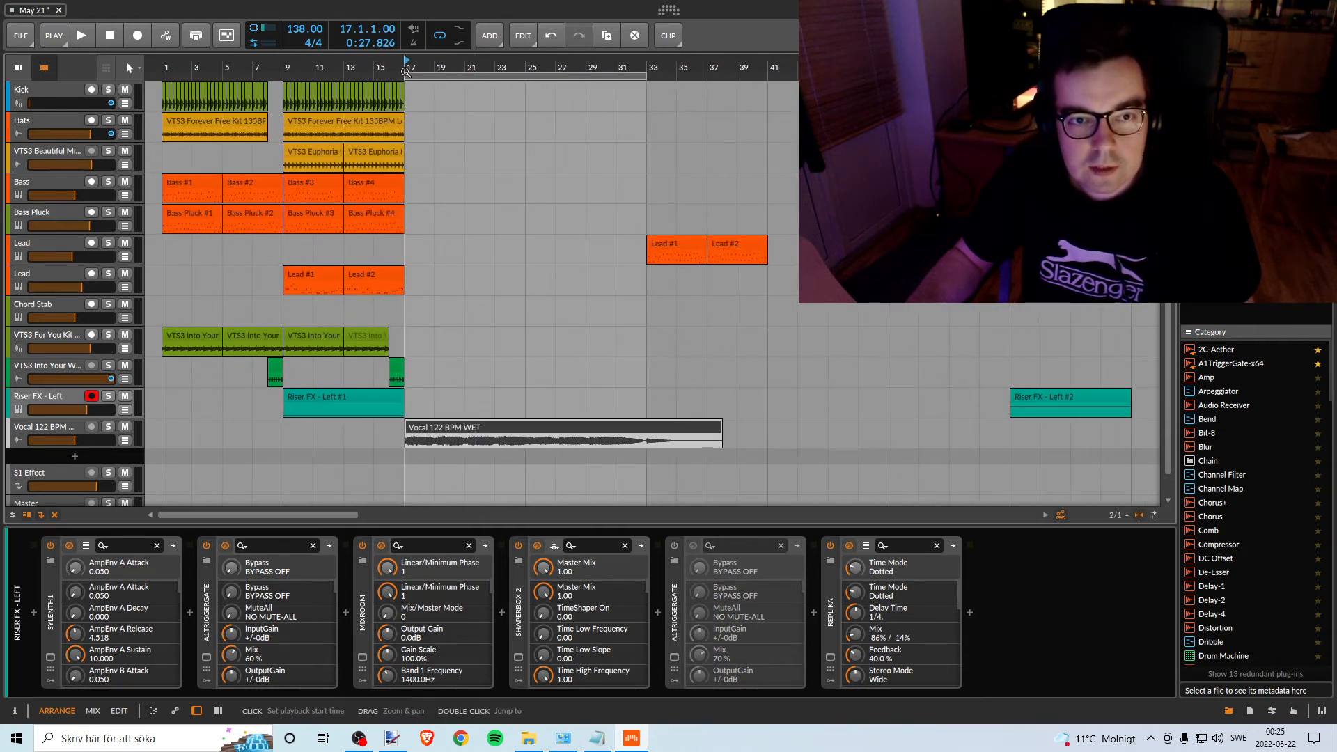
Listen to the Vocal 122 BPM WET clip from bar 17 and stop playback.
key(space)
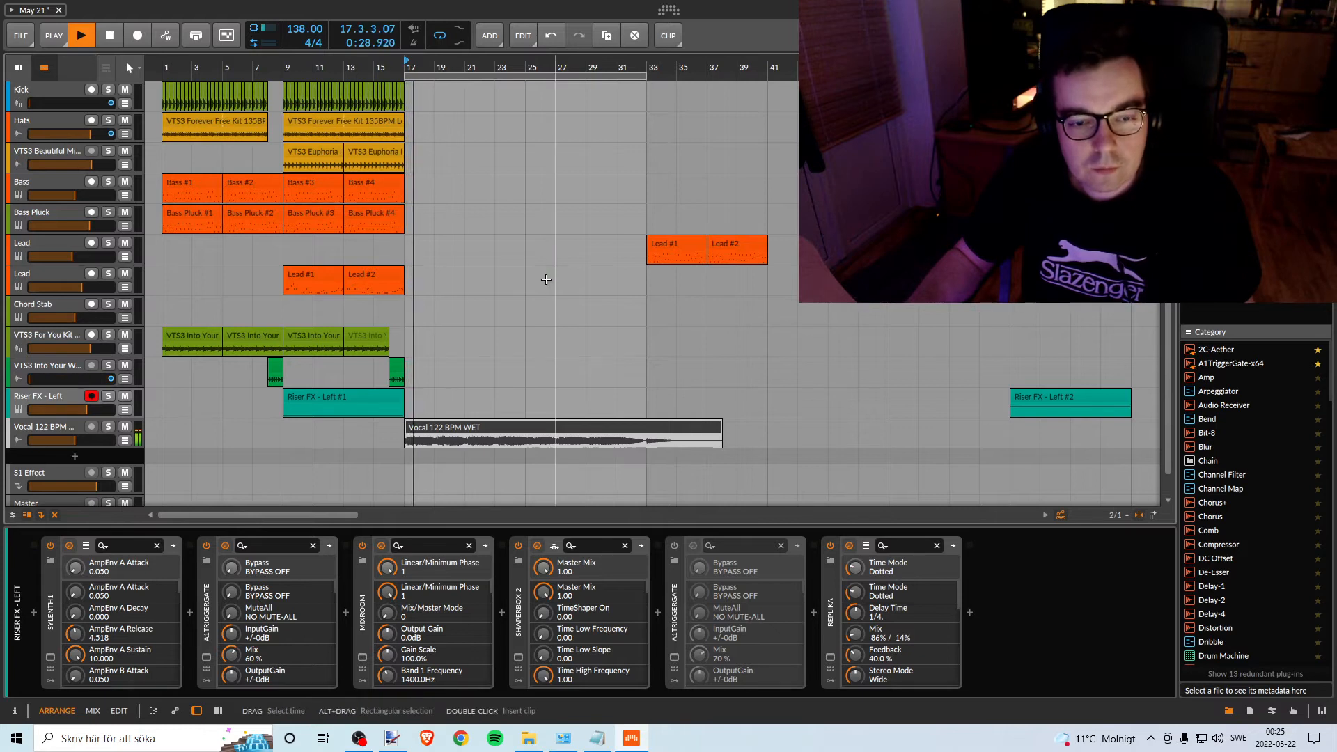
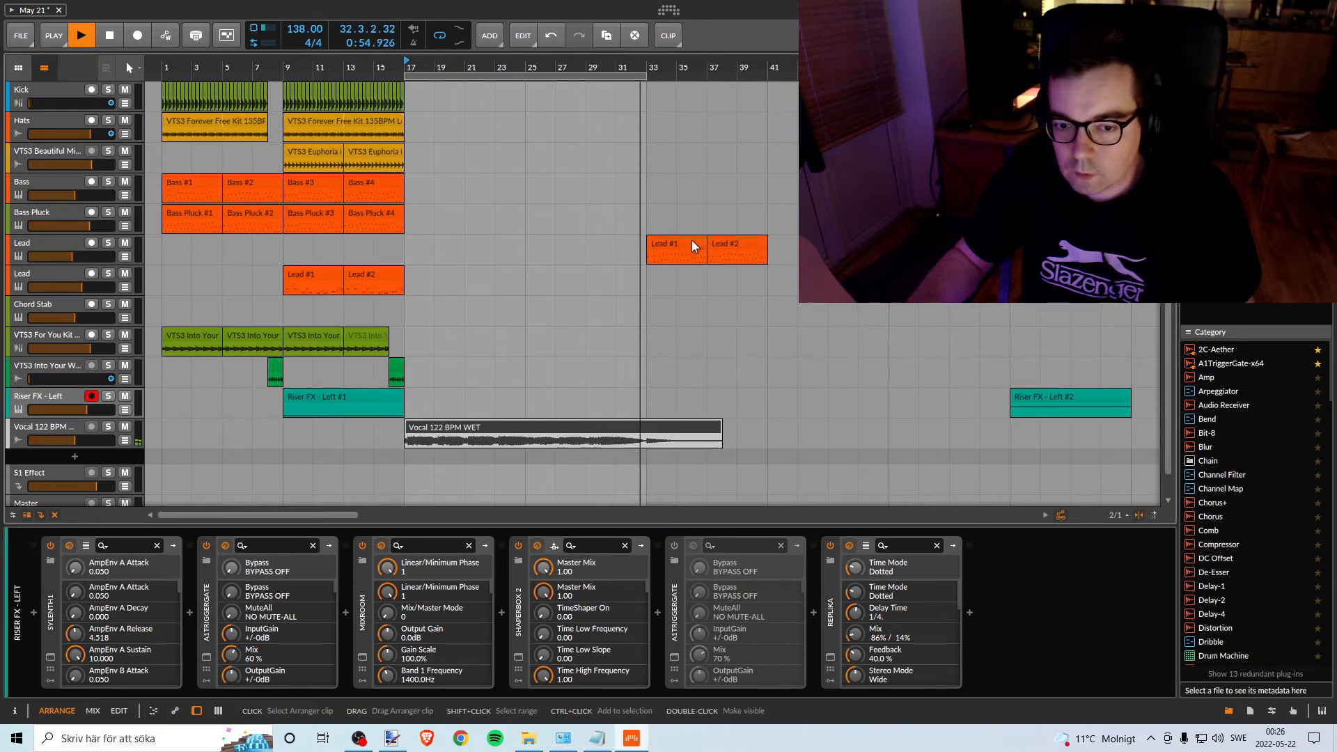
key(space)
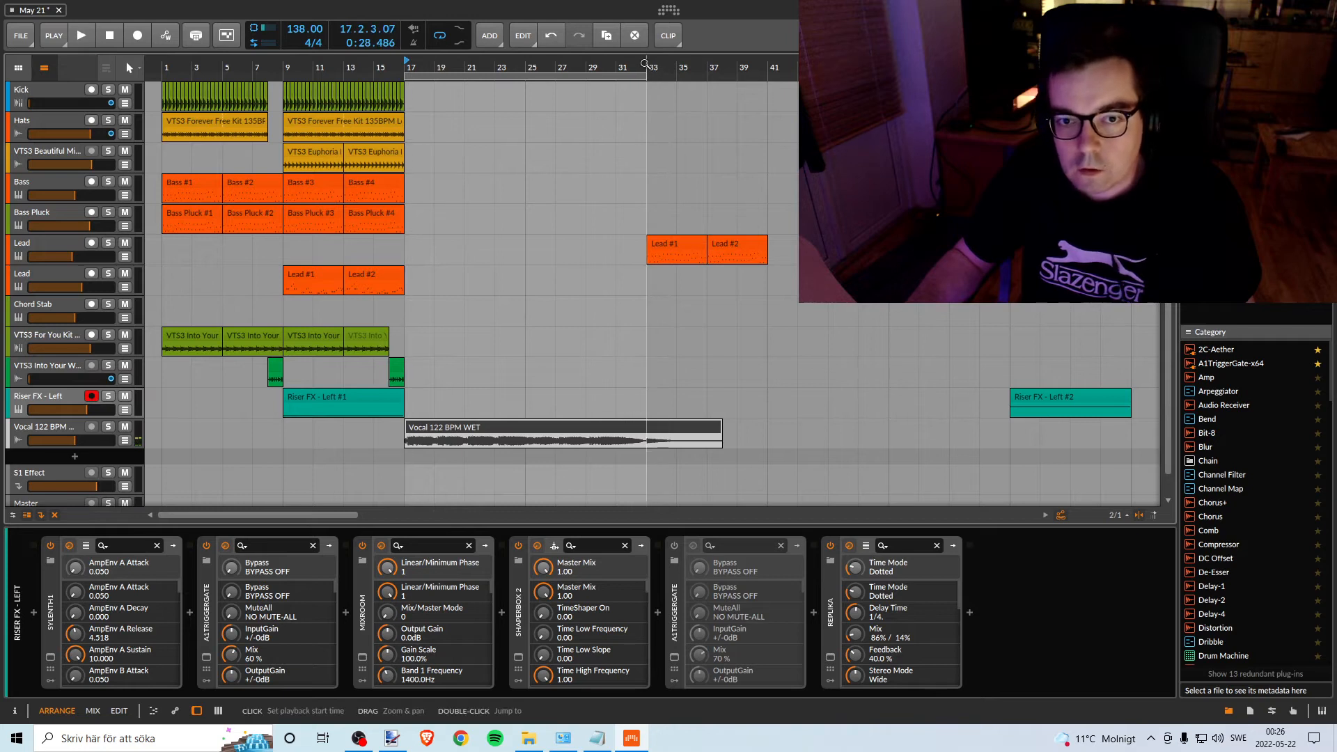
key(space)
key(space)
Delete the Lead #1 and Lead #2 clips at bars 33 to 41 on the upper Lead track.
click(671, 244)
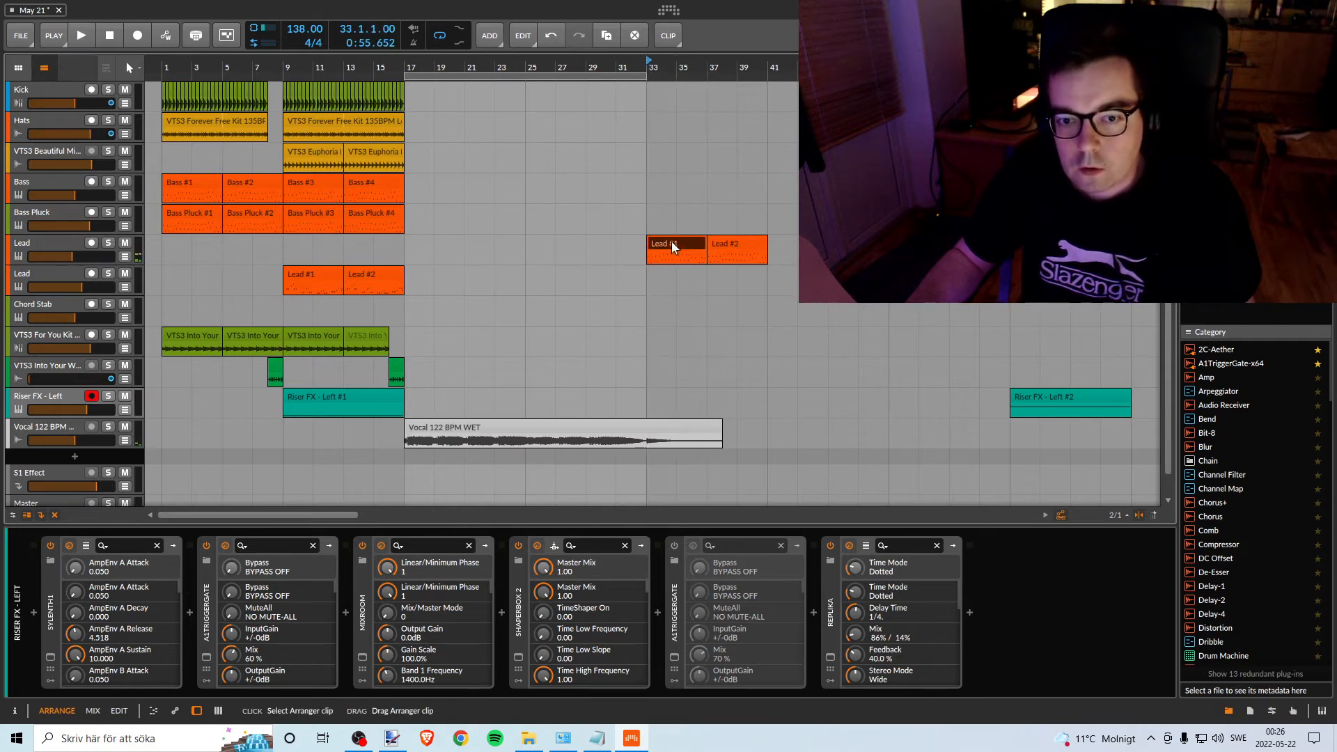
shift+click(728, 245)
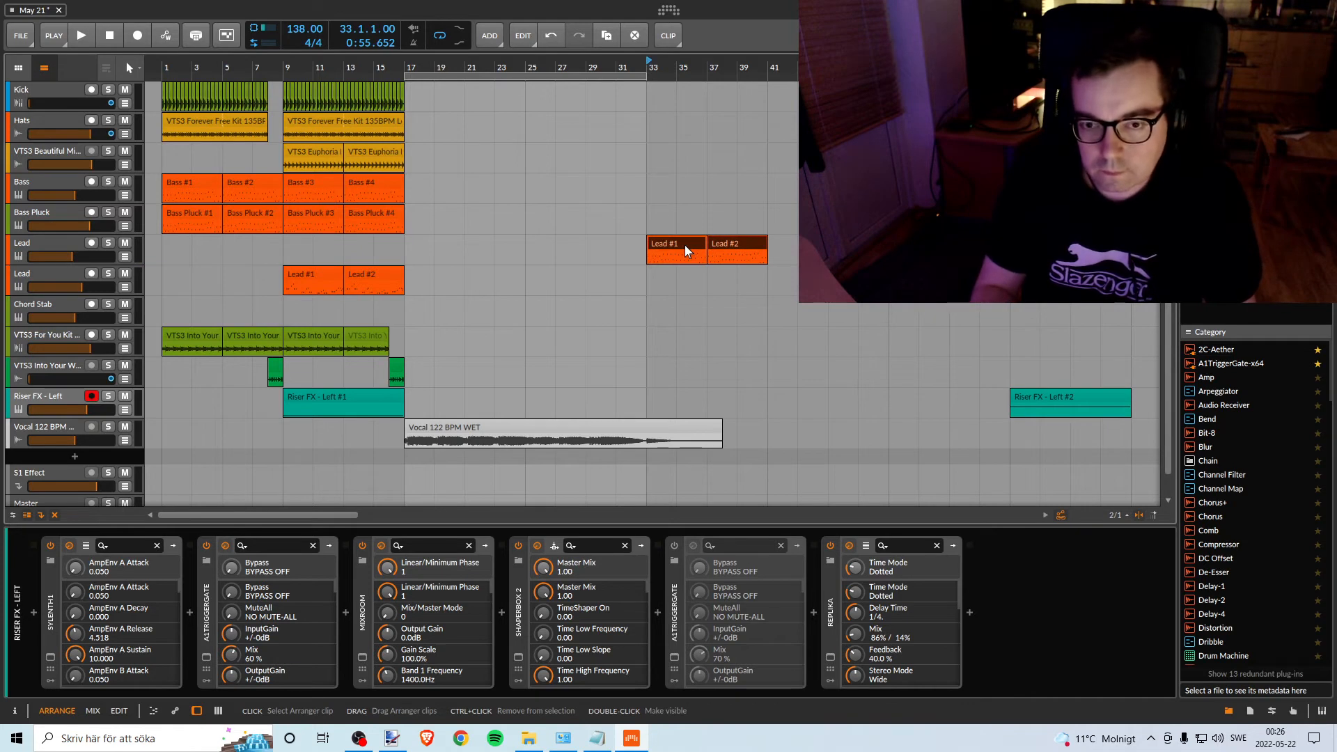
mouse_move(684, 245)
mouse_down()
mouse_move(969, 245)
mouse_move(685, 249)
mouse_up()
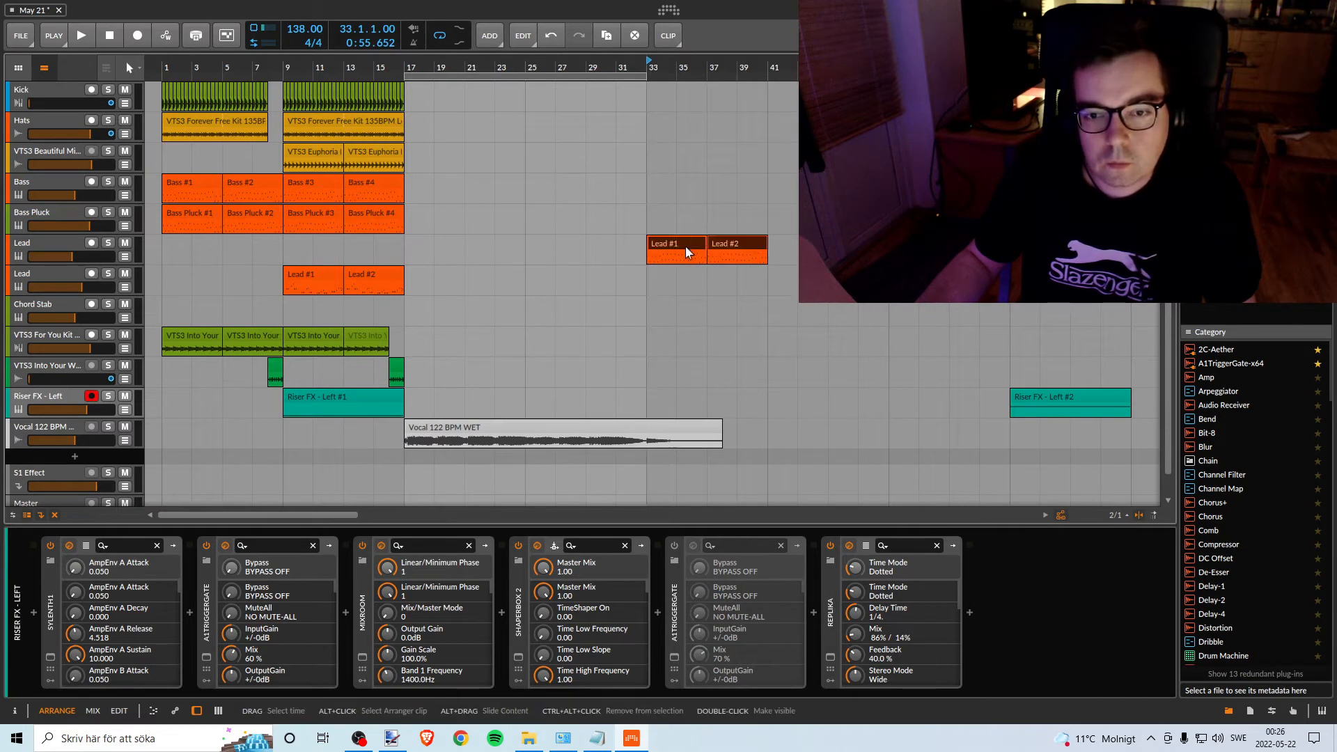
click(685, 245)
click(733, 241)
shift+click(698, 244)
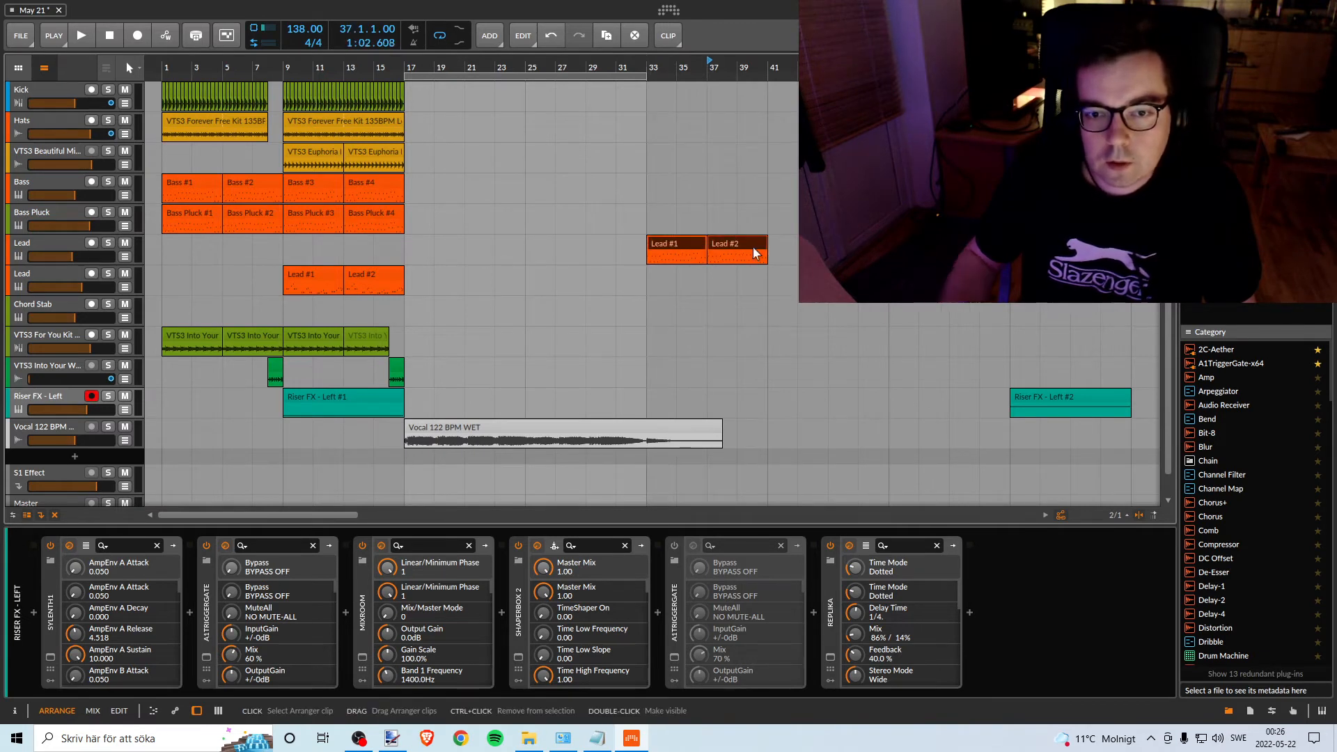
key(Delete)
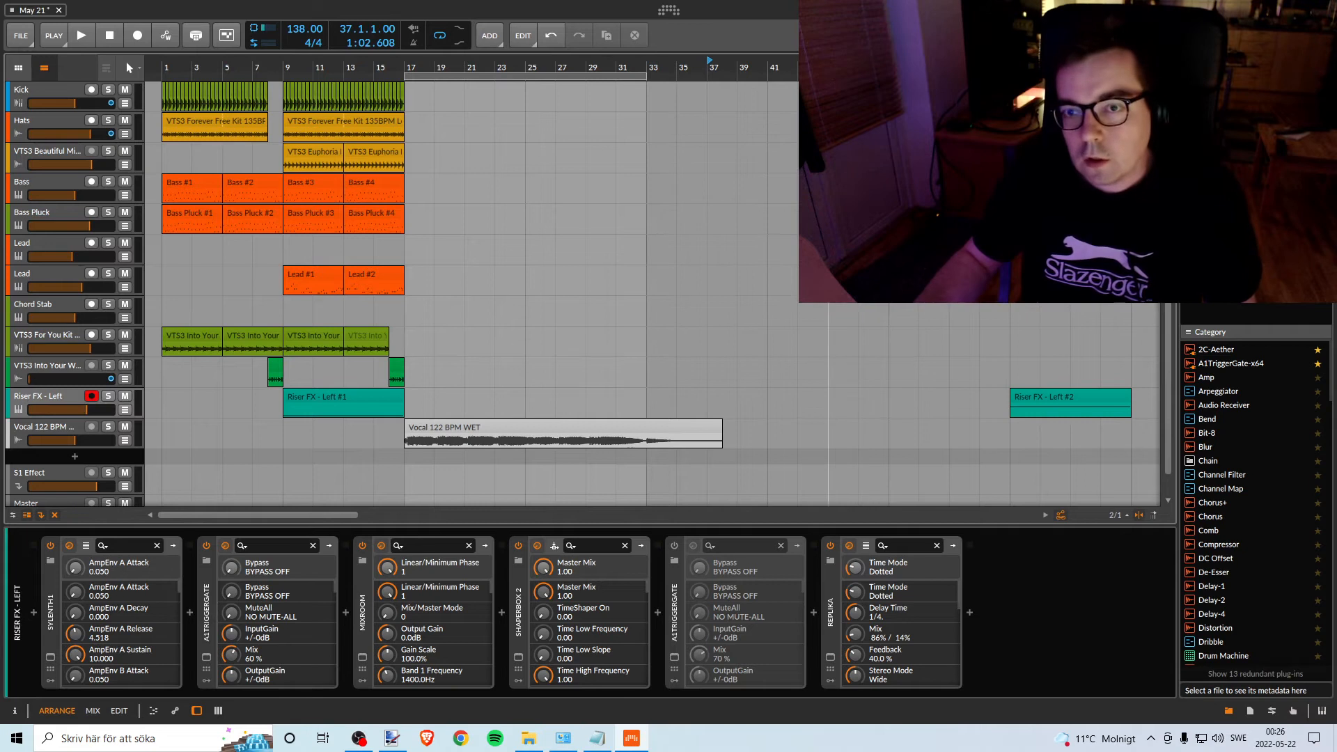
Play the arrangement from bar 9 into the vocal at bar 17 to hear how they fit together.
drag(840, 67, 741, 67)
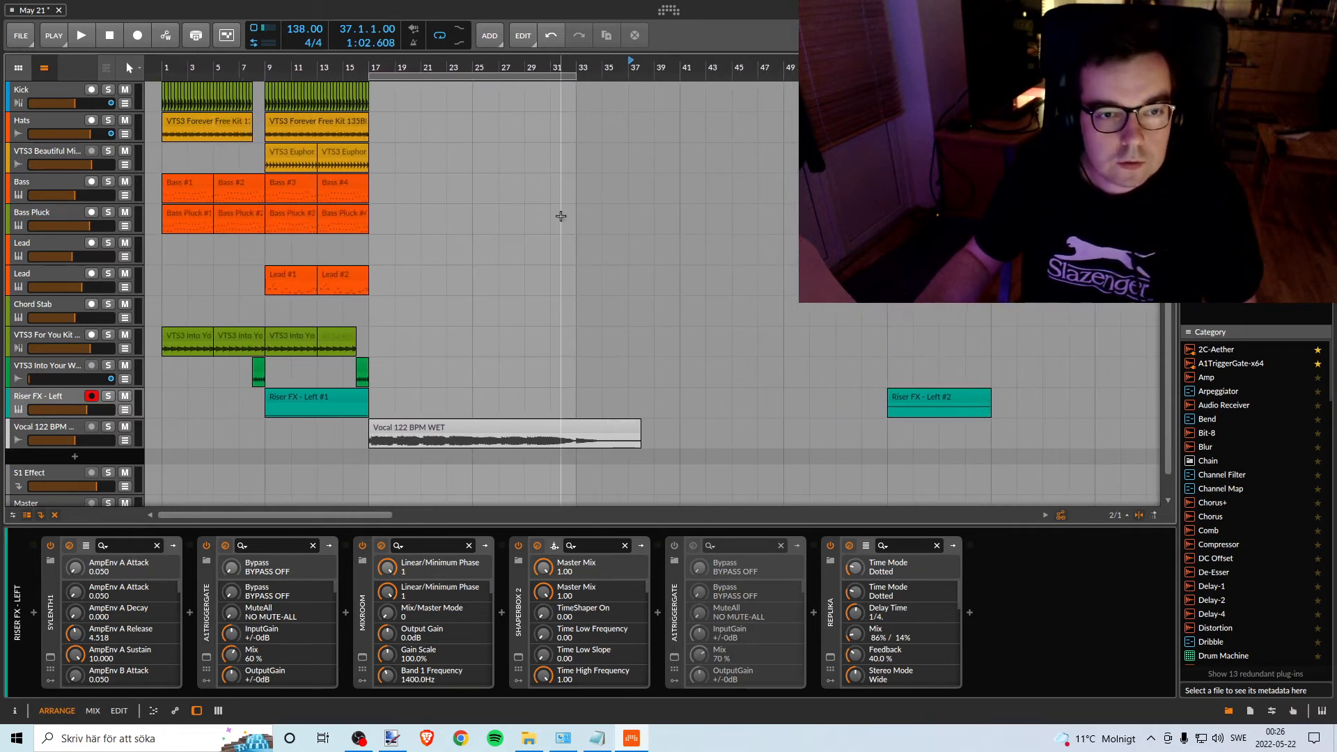
double_click(268, 69)
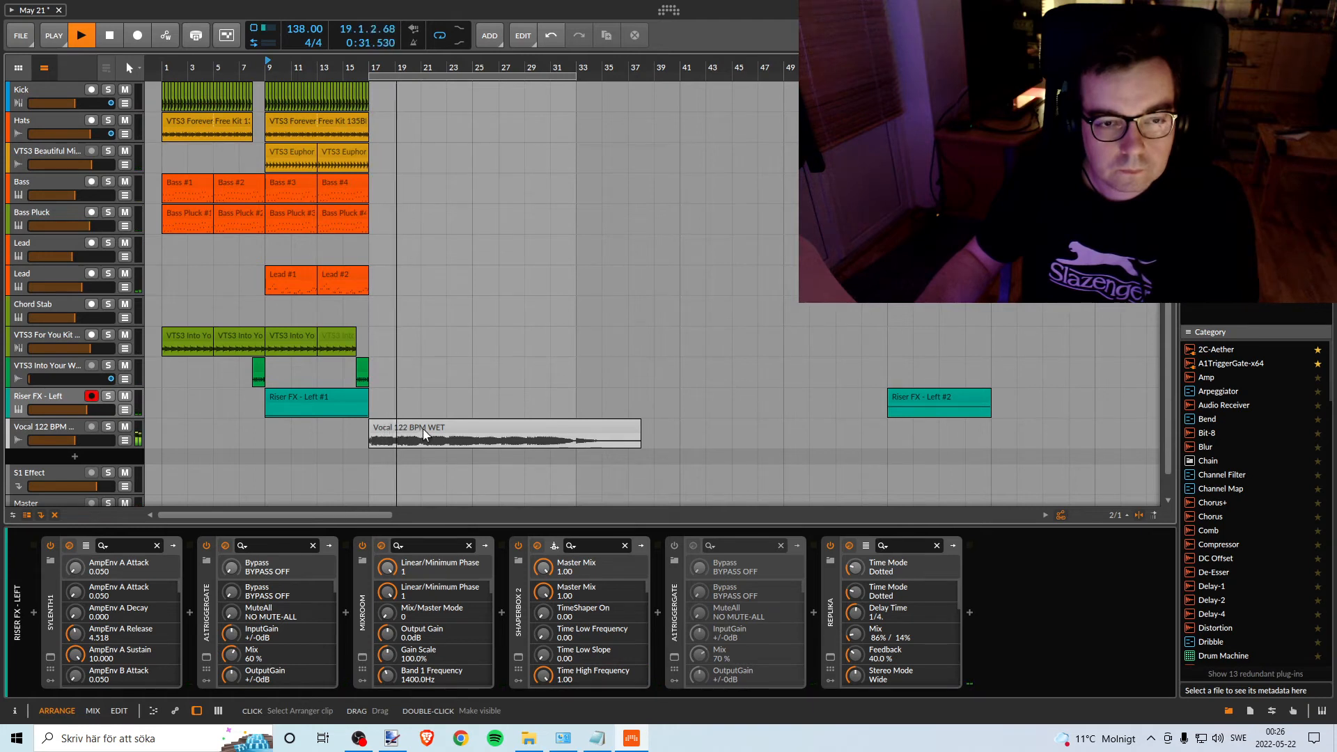
key(space)
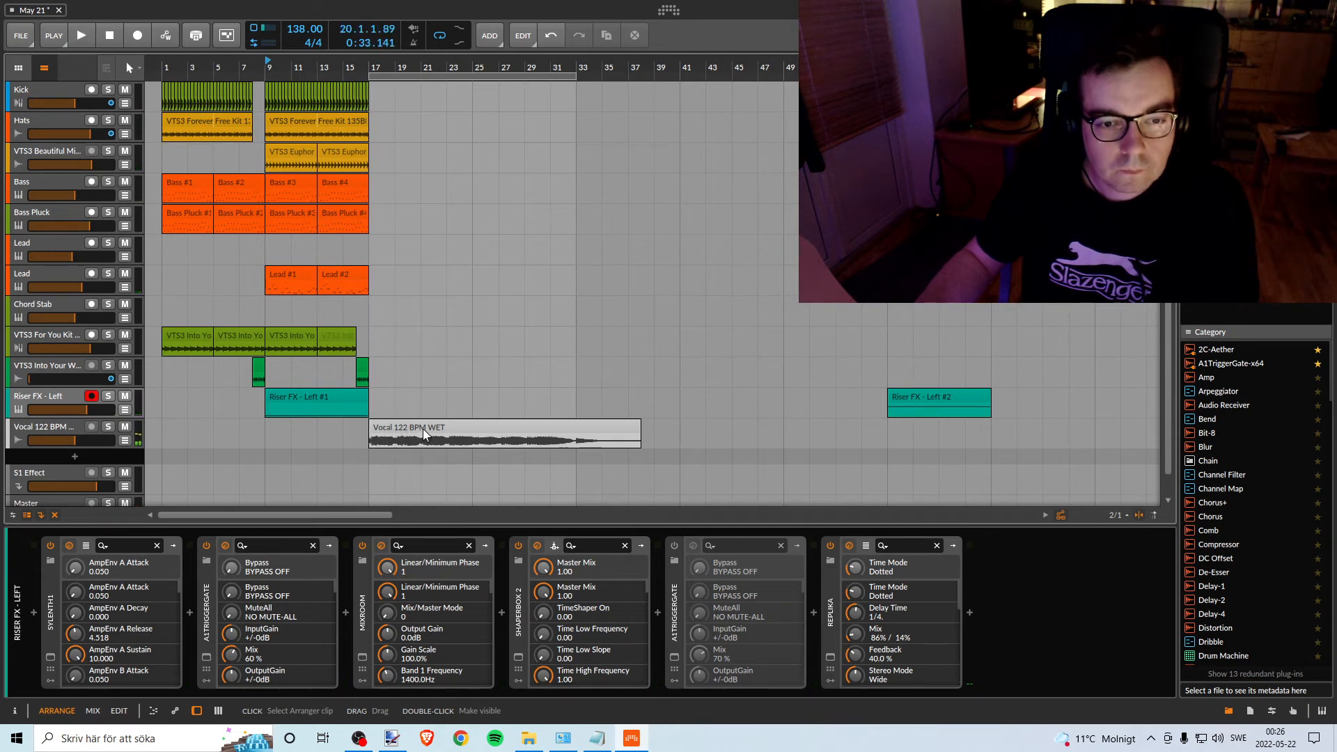
Switch to File Explorer, leave the Kit 1 folder, and open the Vocals samples of MSE2 - Kit 2 - Voco Trip F# 126 BPM.
click(529, 738)
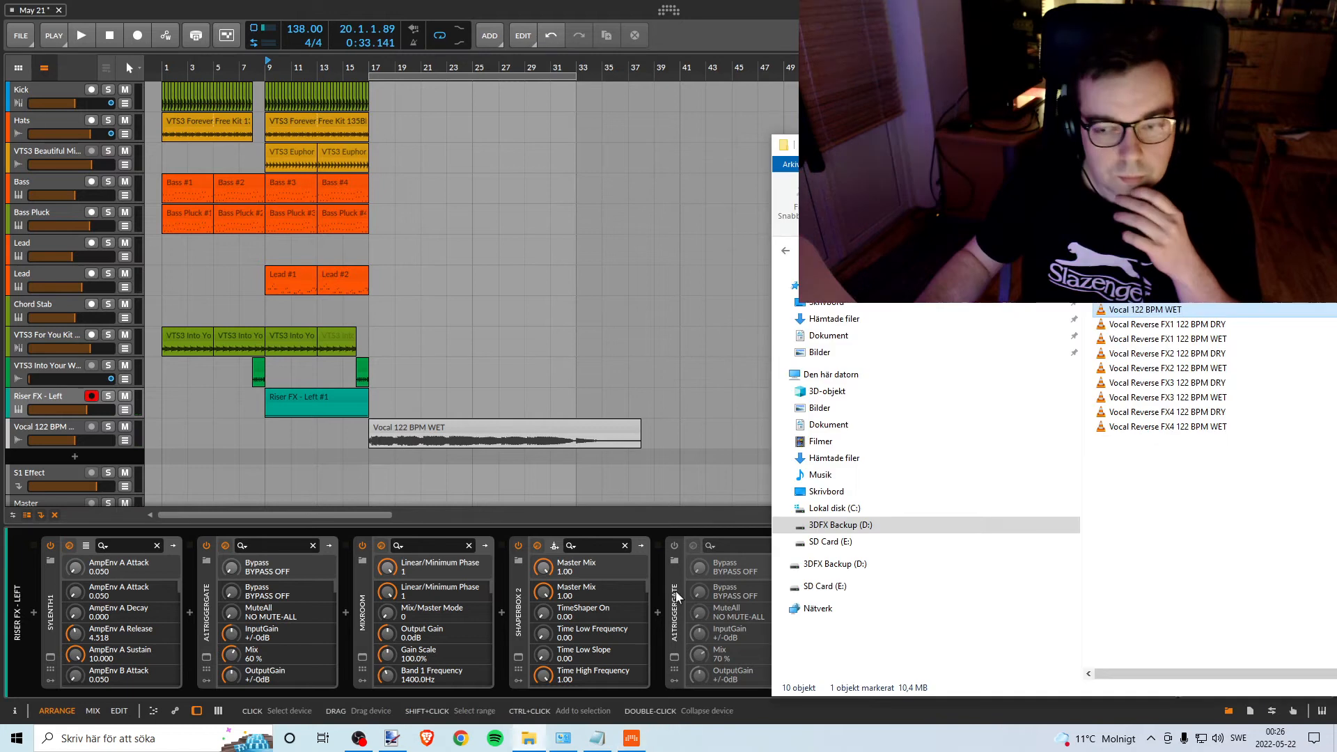
click(786, 252)
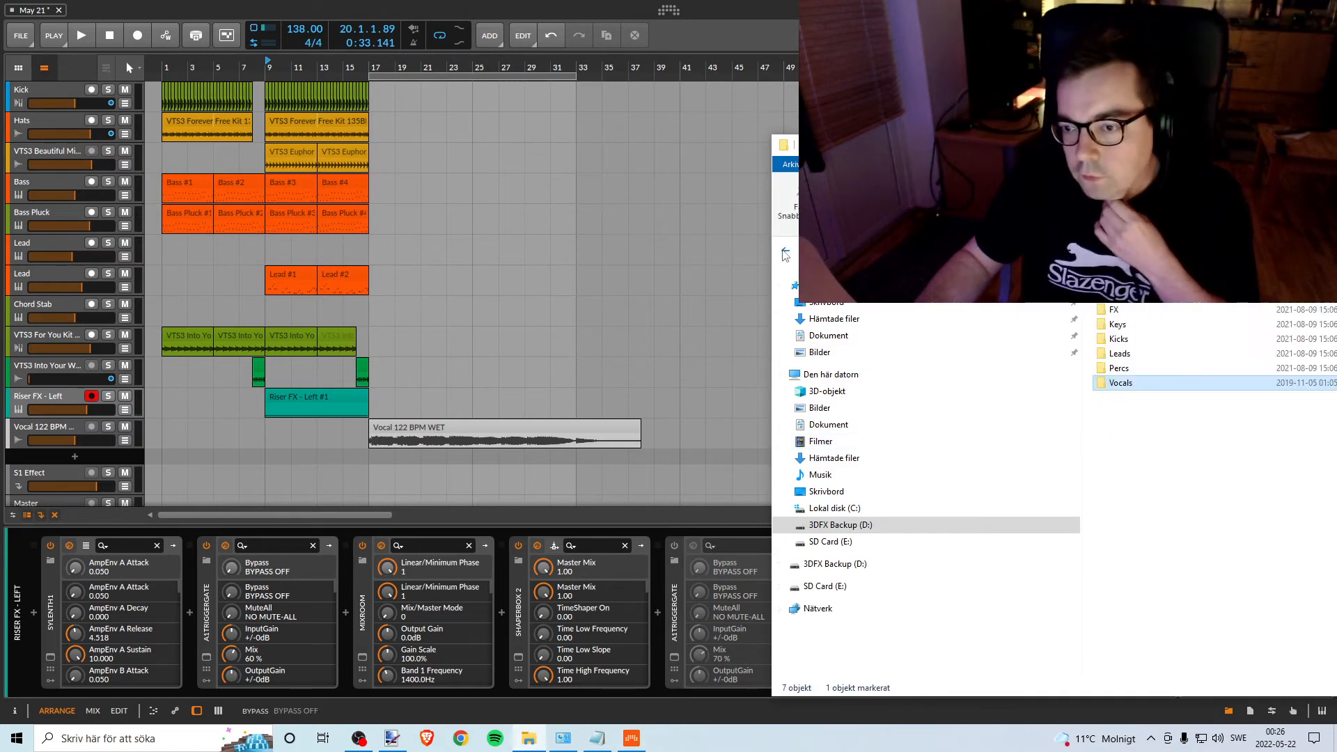
click(786, 251)
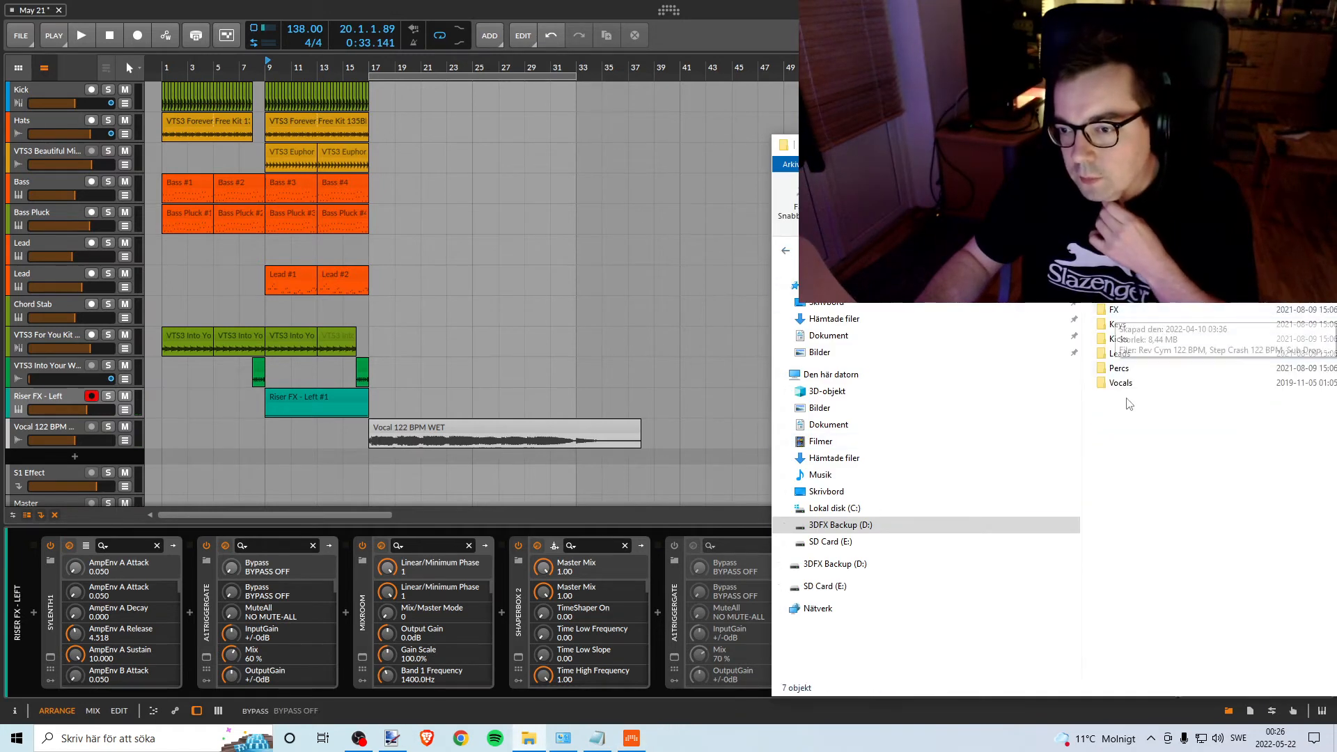
double_click(1124, 384)
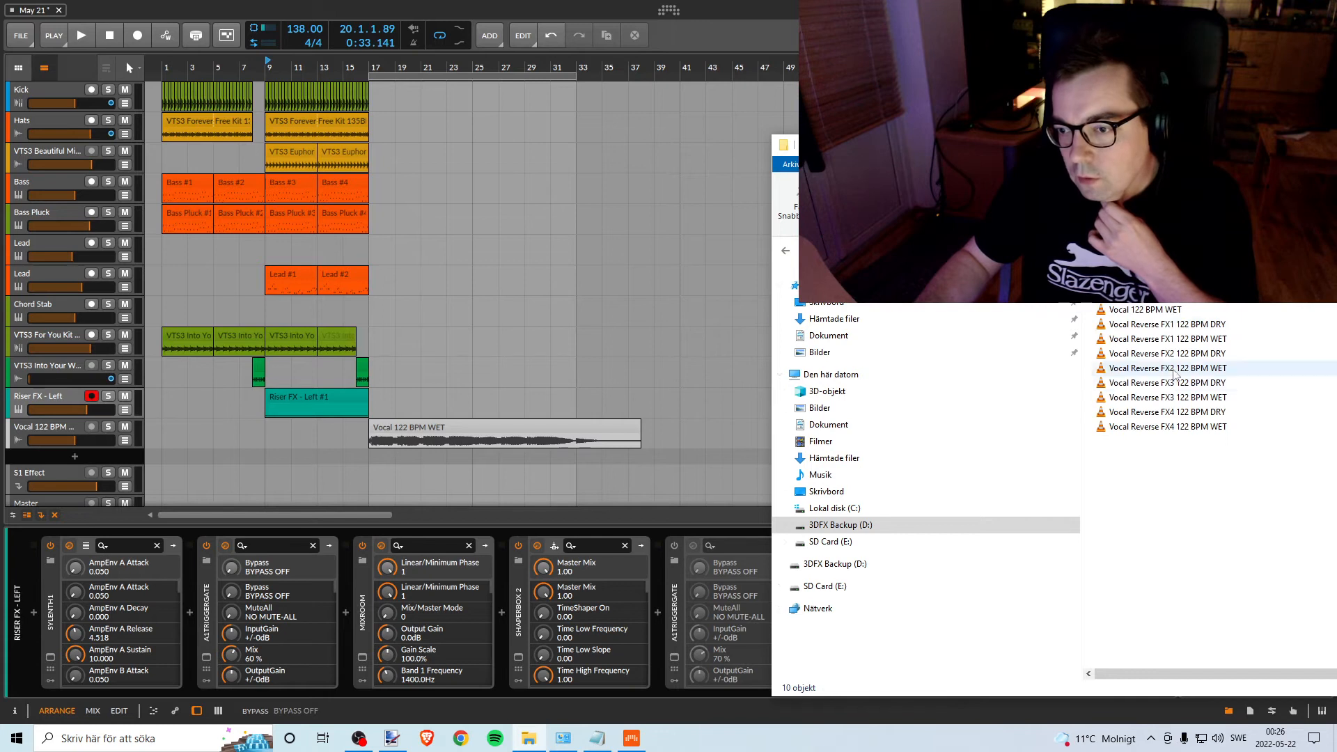
click(785, 252)
click(786, 251)
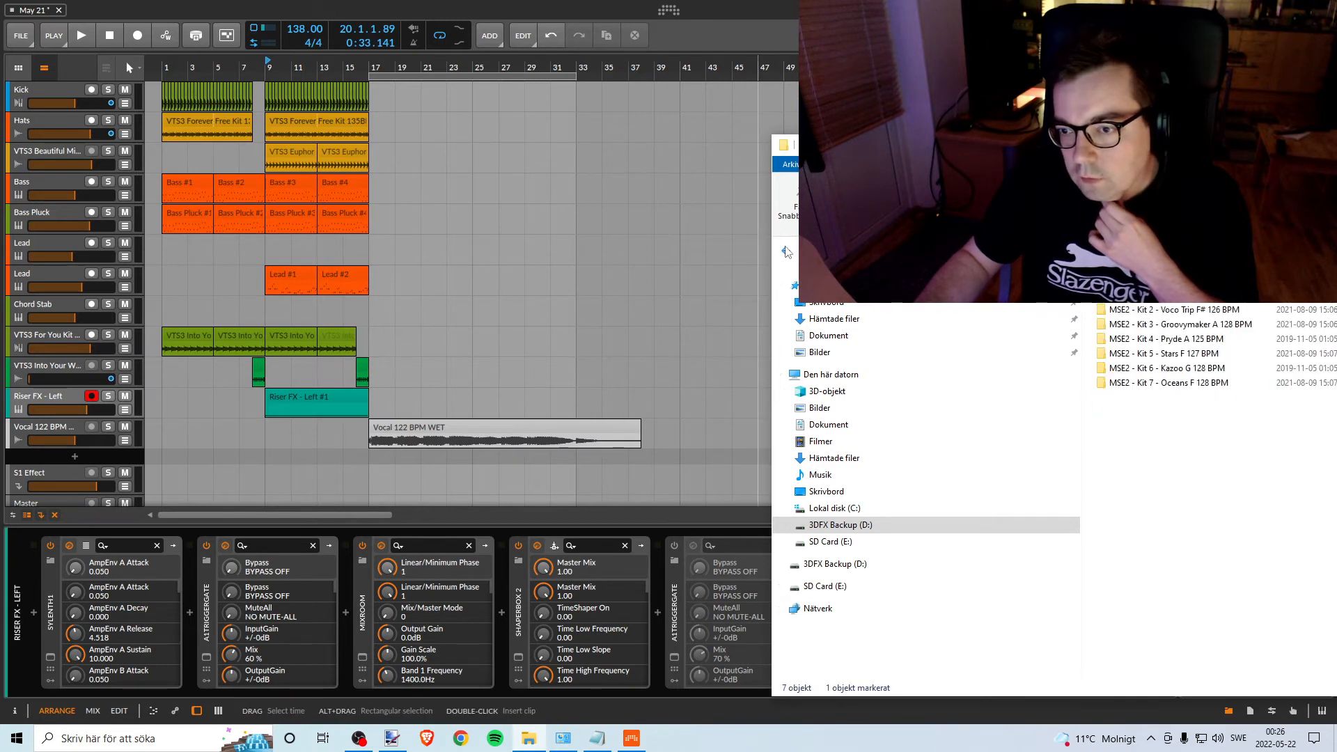
double_click(1152, 311)
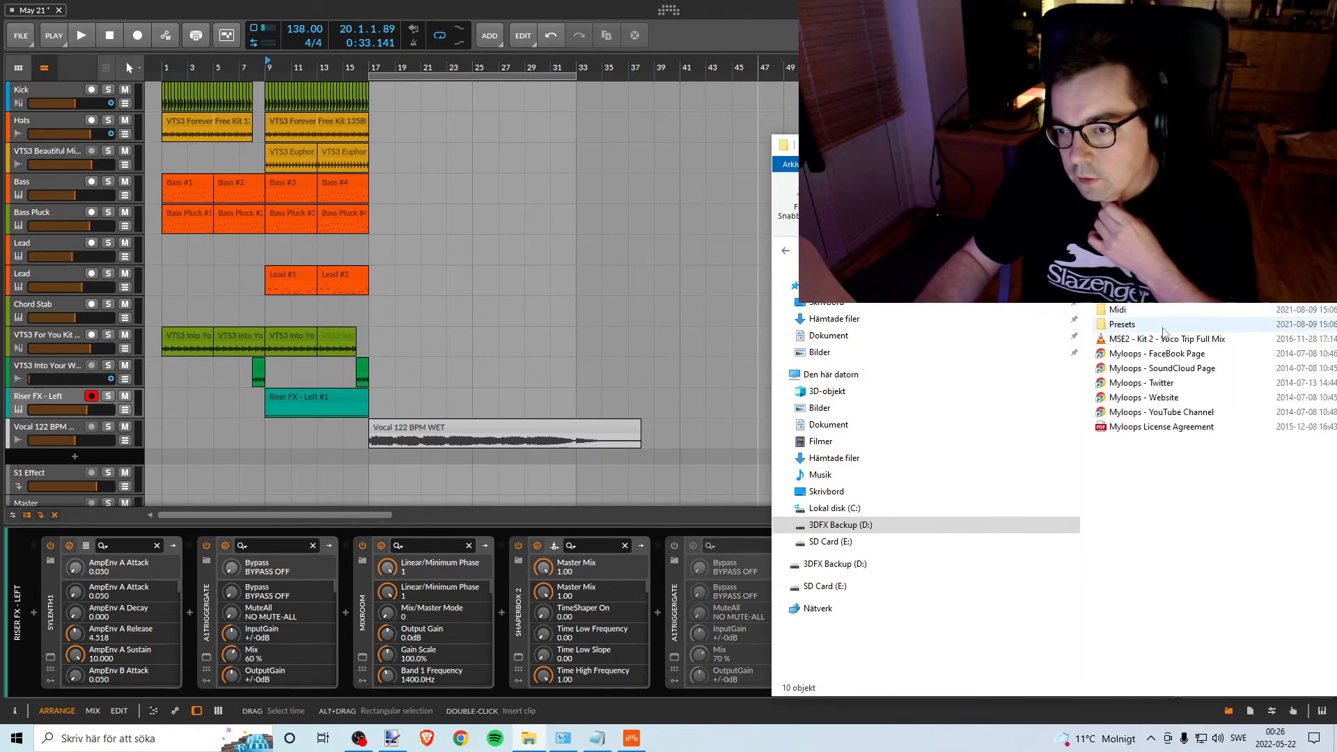
double_click(1128, 324)
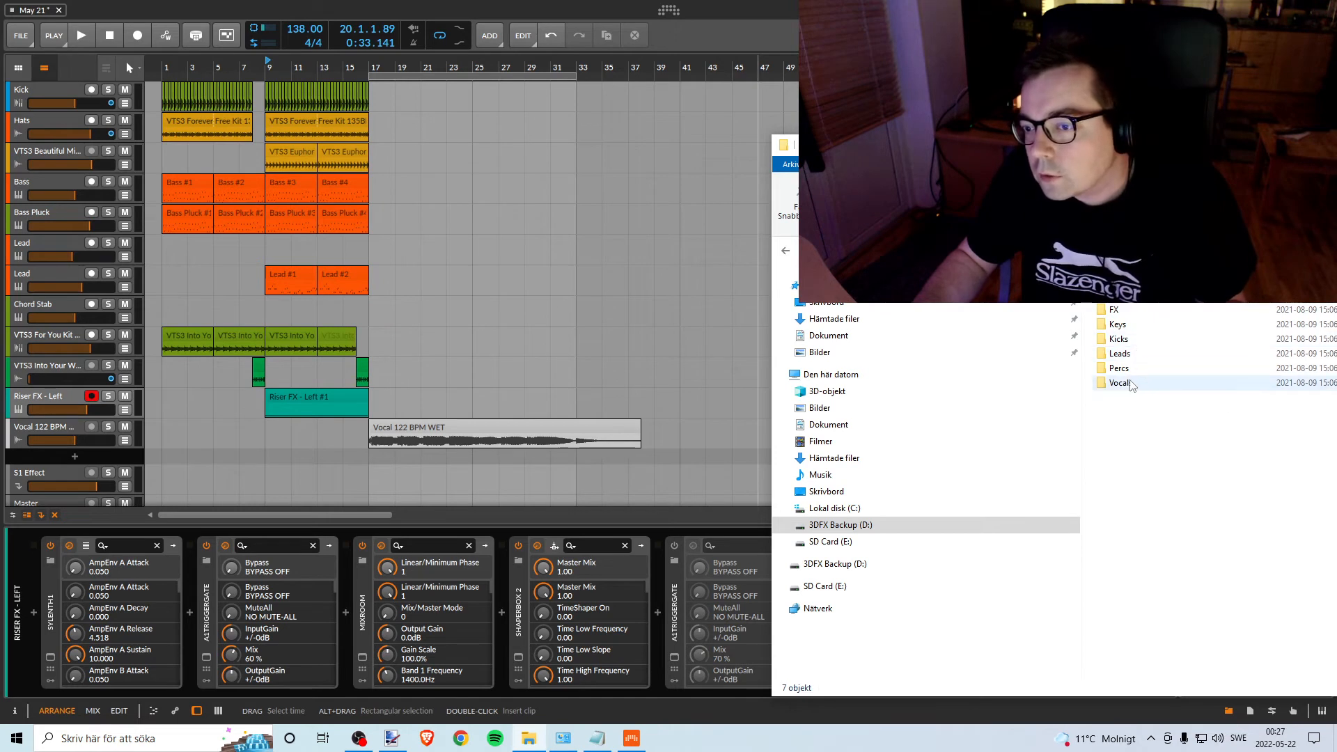
double_click(1123, 383)
Audition the Reverse Vocal 126 BPM DRY and WET samples in VLC media player and close the player.
drag(1115, 144, 1025, 118)
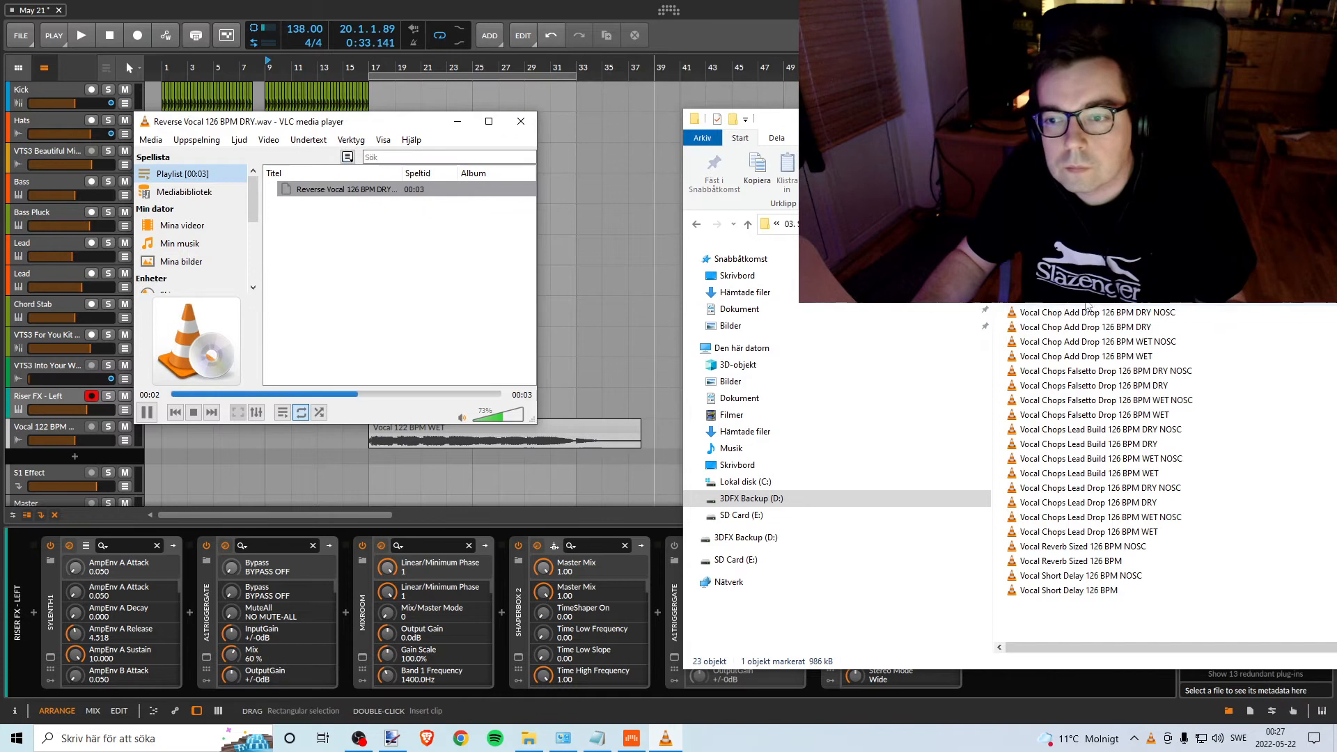
drag(1072, 298, 390, 287)
click(338, 207)
double_click(340, 206)
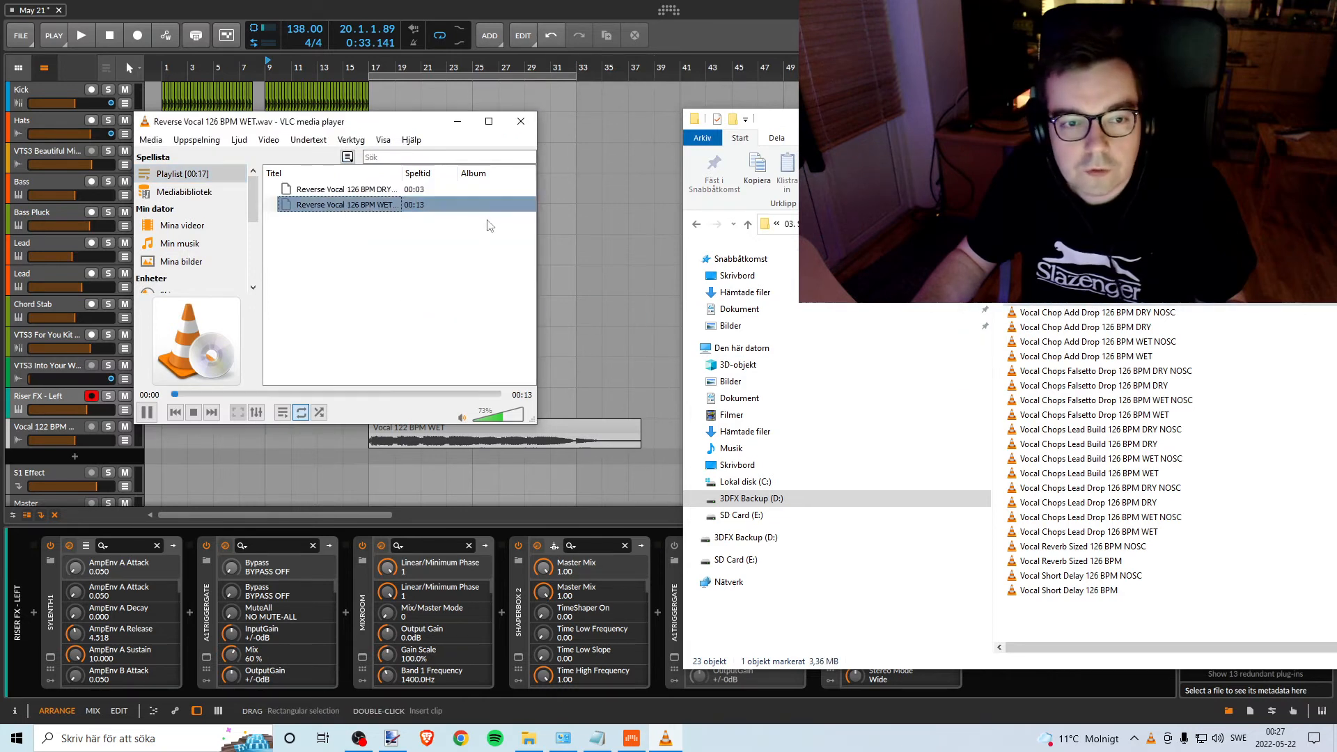
click(521, 121)
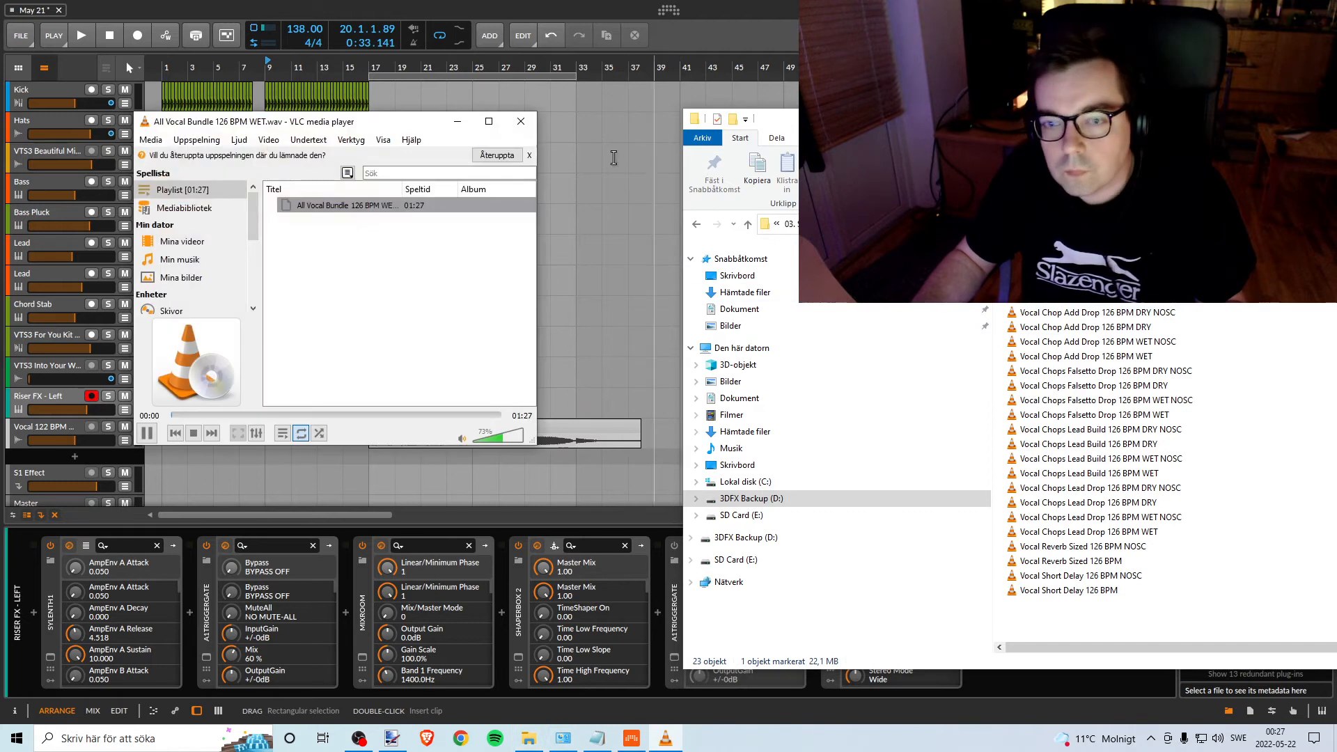
Close VLC media player and check the Audio folders of MSE2 - Kit 3 and Kit 4 for vocal samples.
click(521, 121)
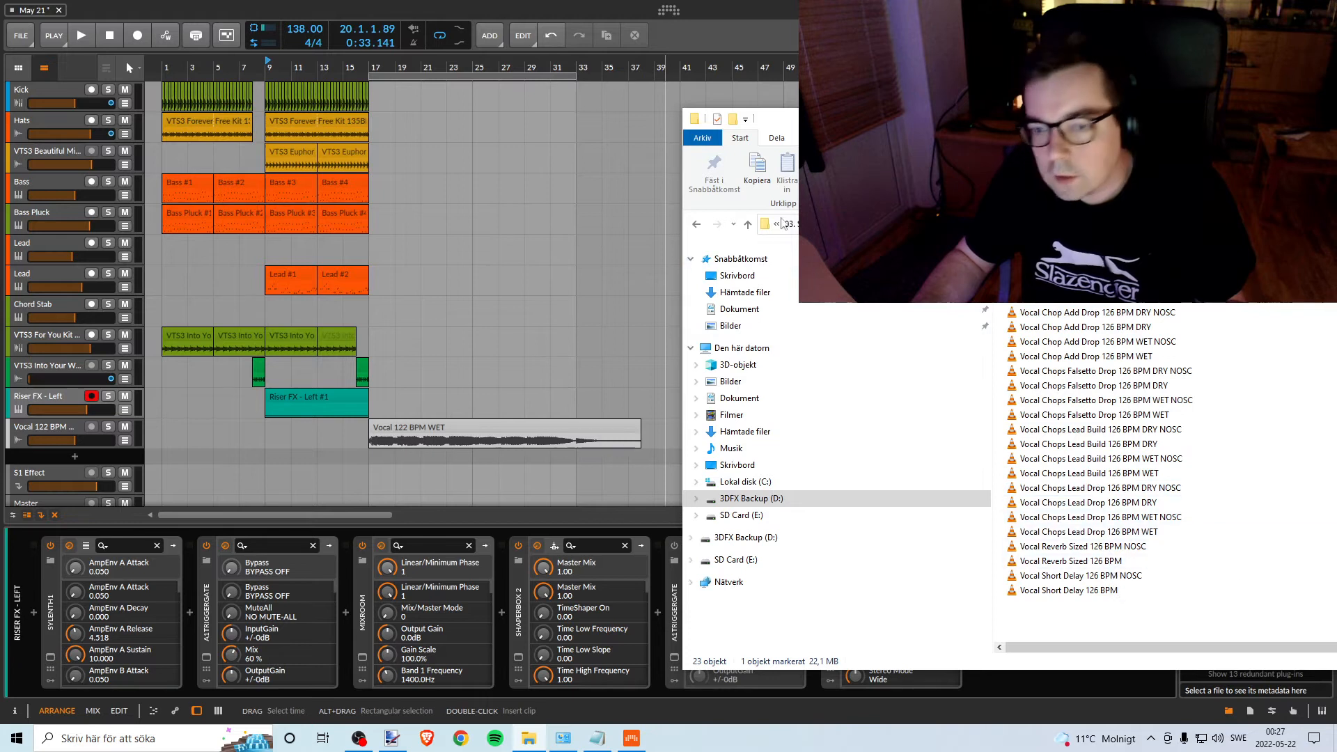
click(697, 224)
click(697, 224)
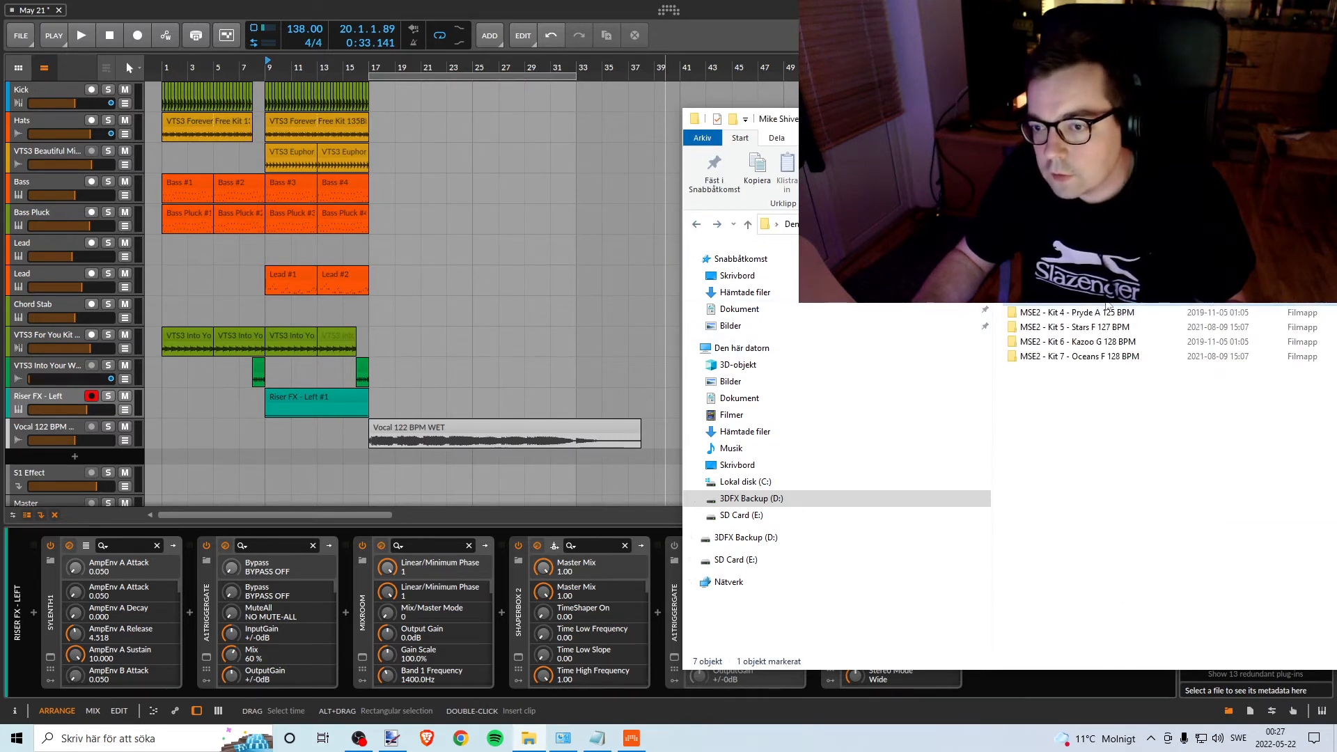
double_click(1106, 303)
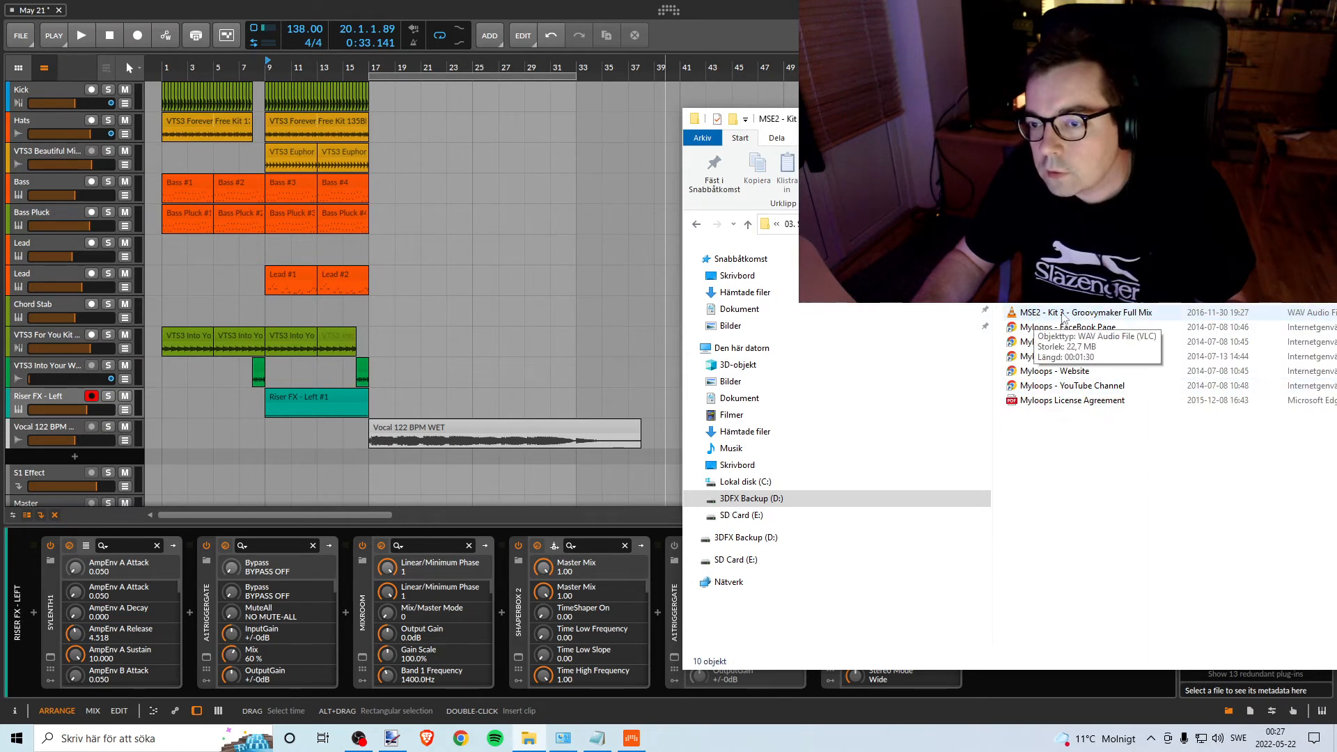
double_click(1032, 269)
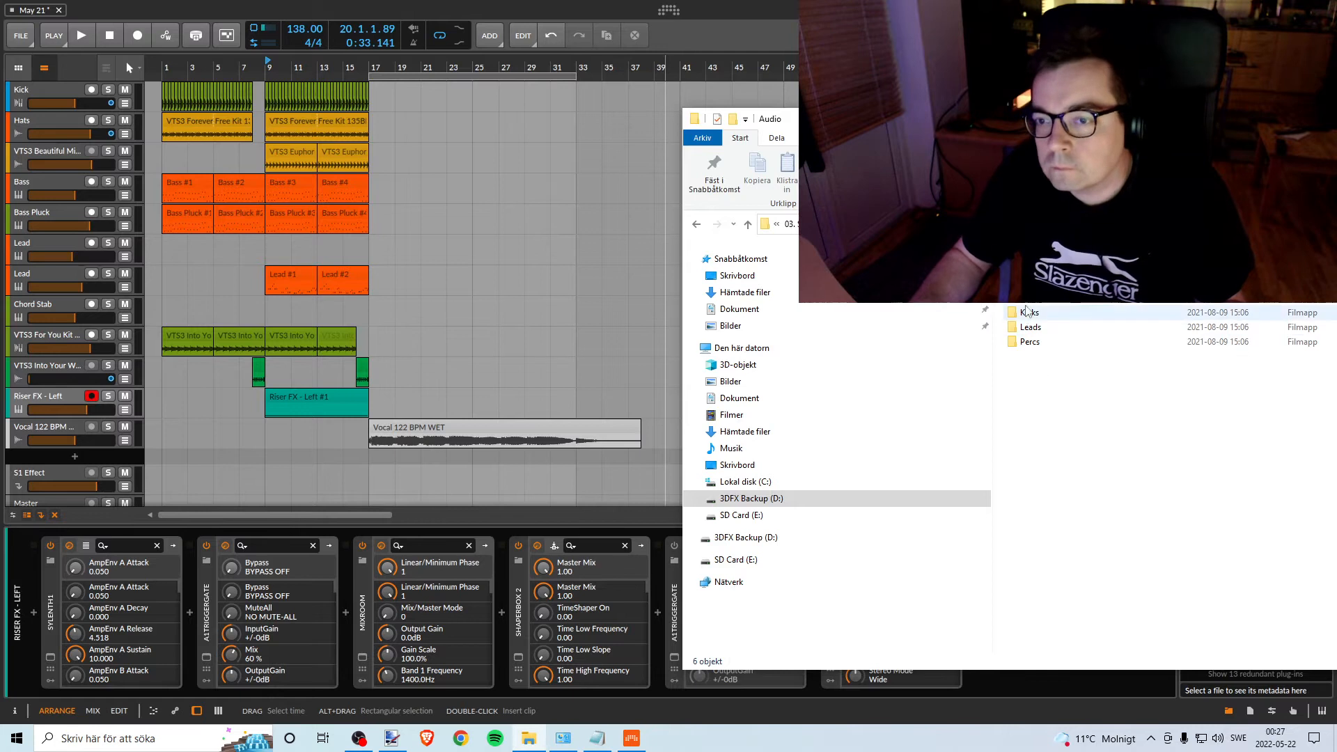
click(697, 225)
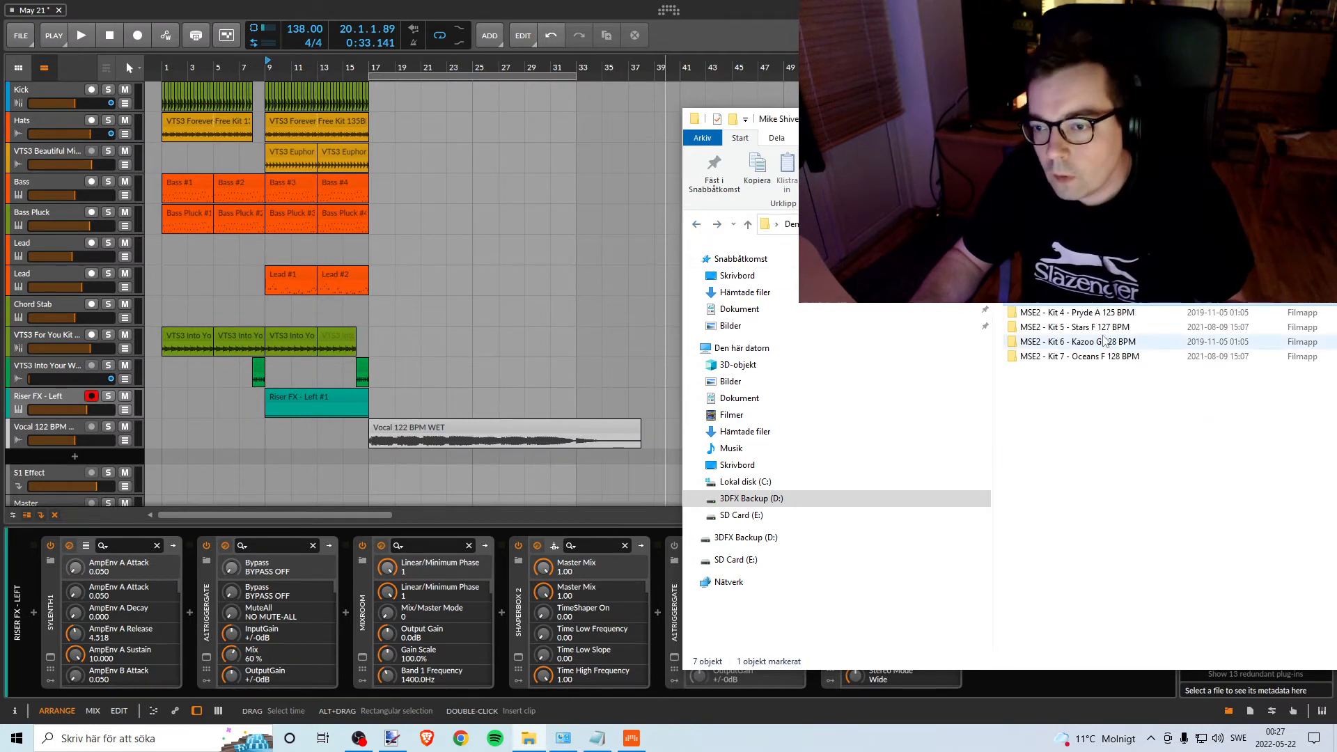
double_click(1032, 269)
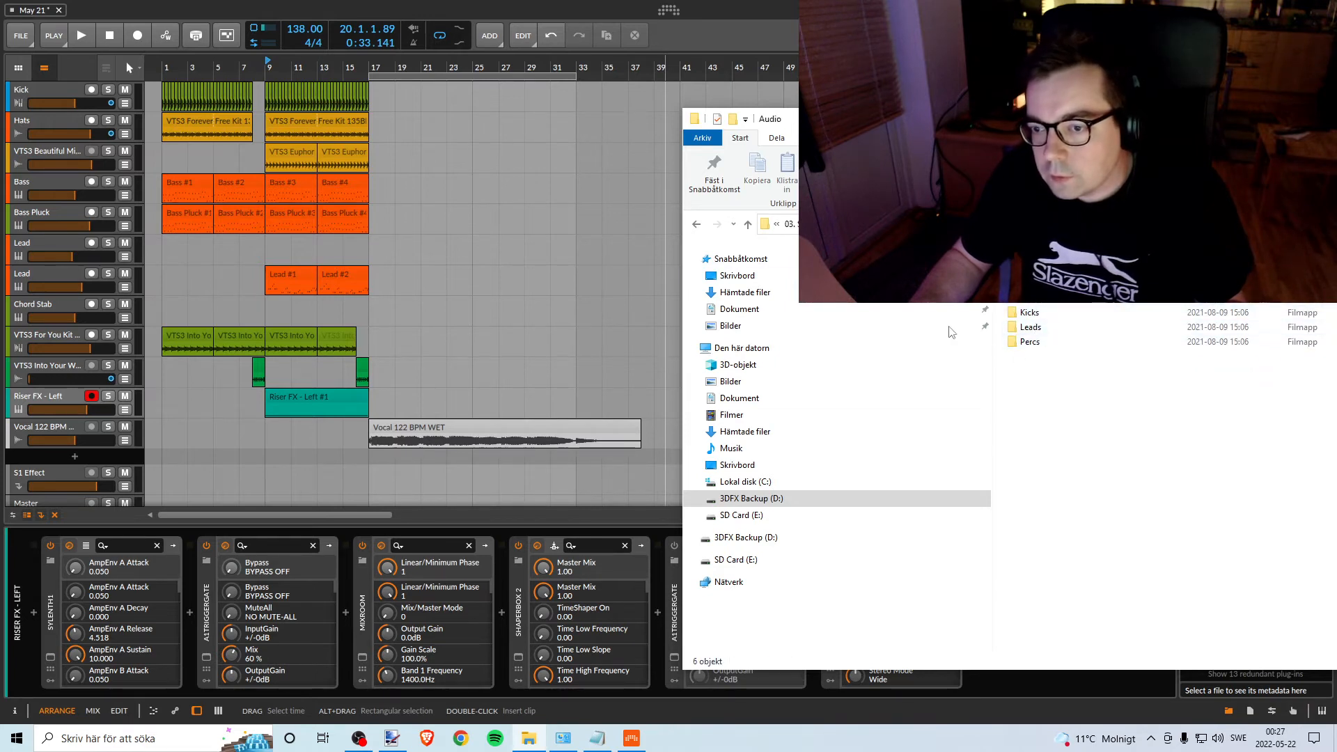
Open the Vocals folder inside the Audio folder of MSE2 - Kit 5 - Stars F 127 BPM.
click(698, 224)
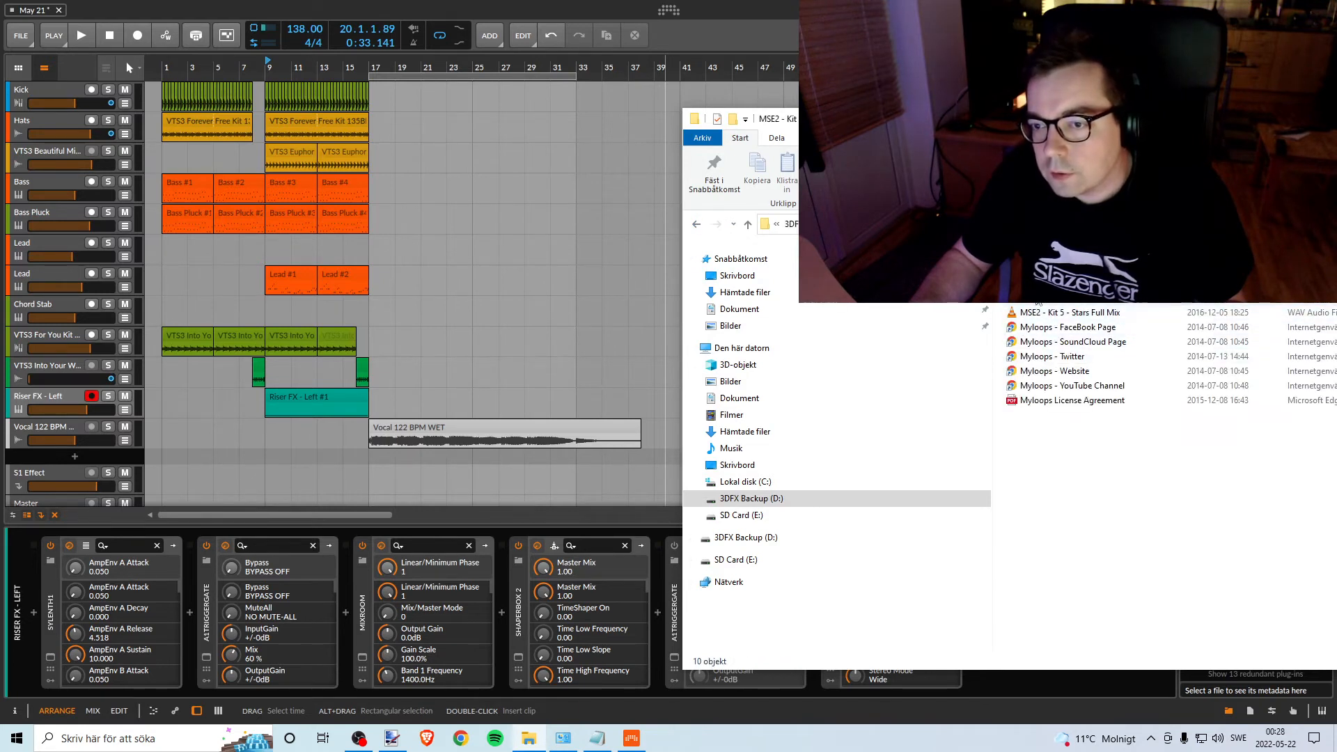
double_click(1044, 268)
double_click(1047, 371)
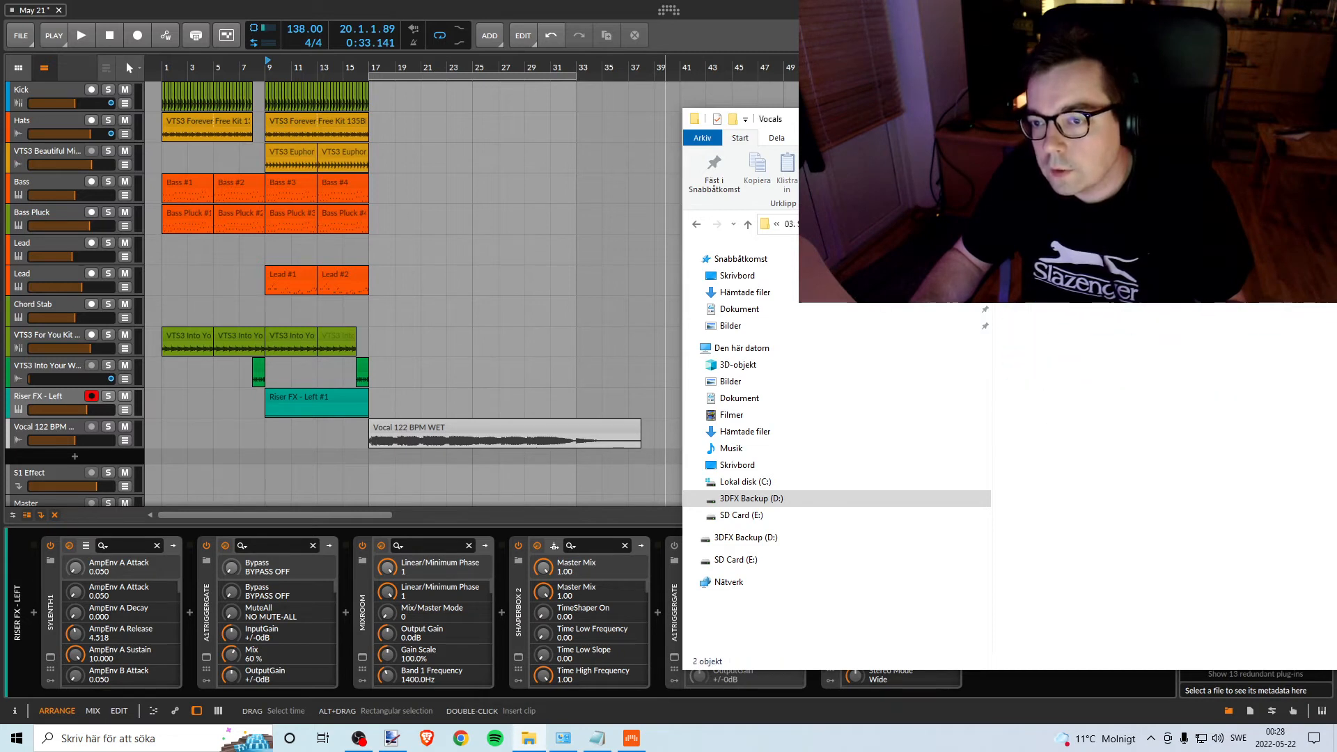
Audition the Vocal Adlib 127 BPM WET and WET NOSC and all Vocal Chop Build 127 BPM samples in VLC media player, and close it.
double_click(1043, 275)
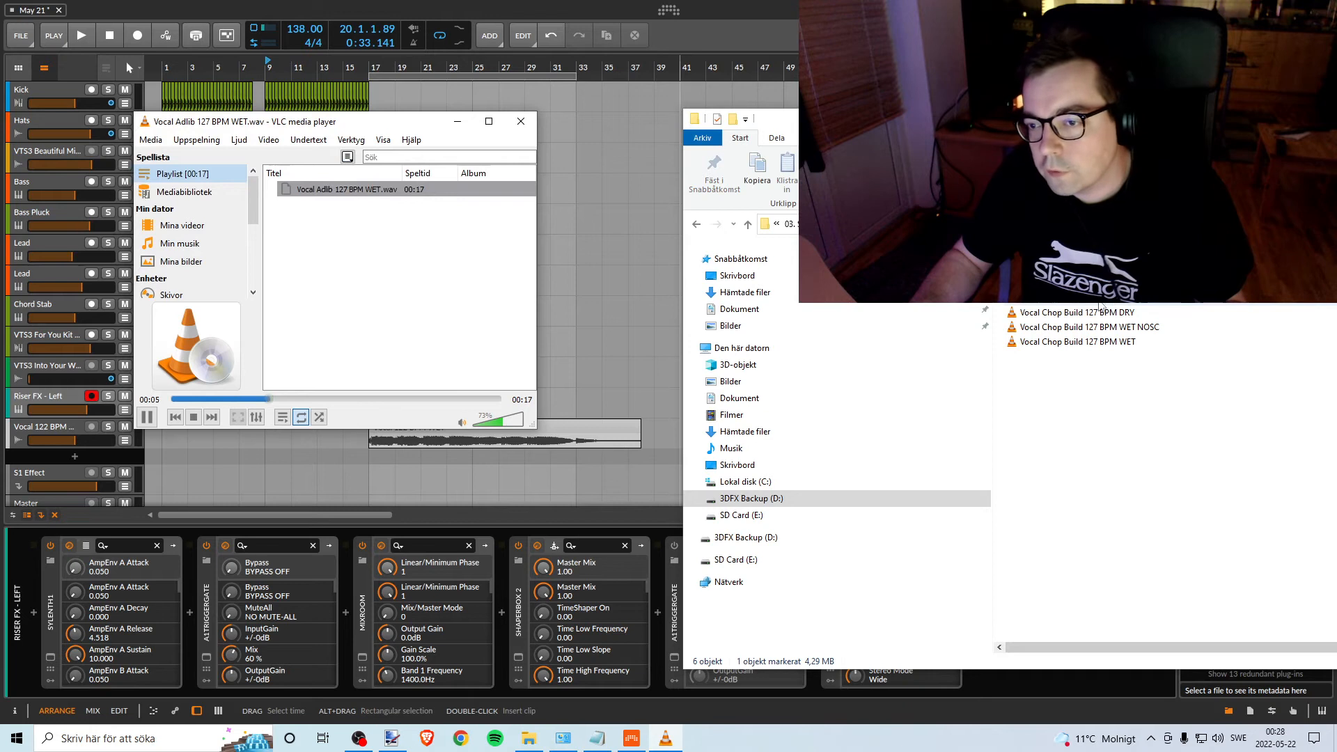
drag(1102, 306, 379, 274)
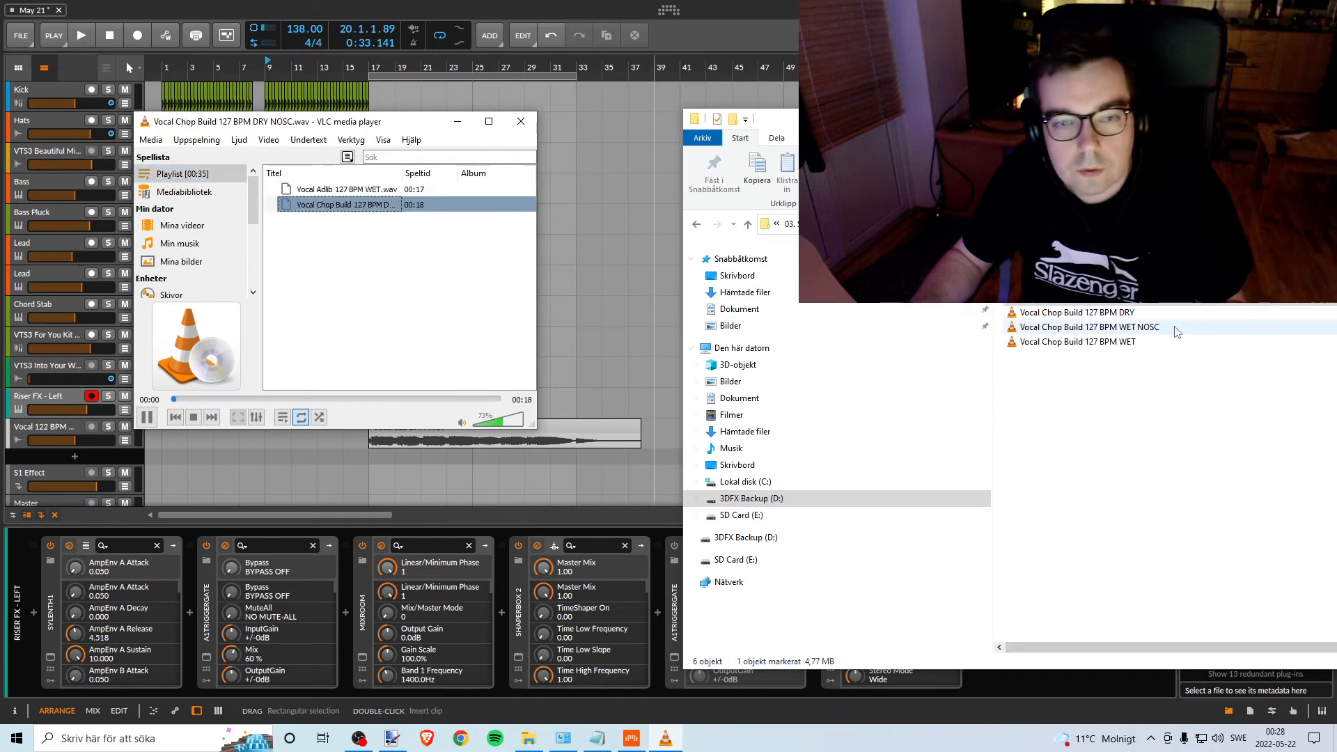
drag(1077, 312, 376, 221)
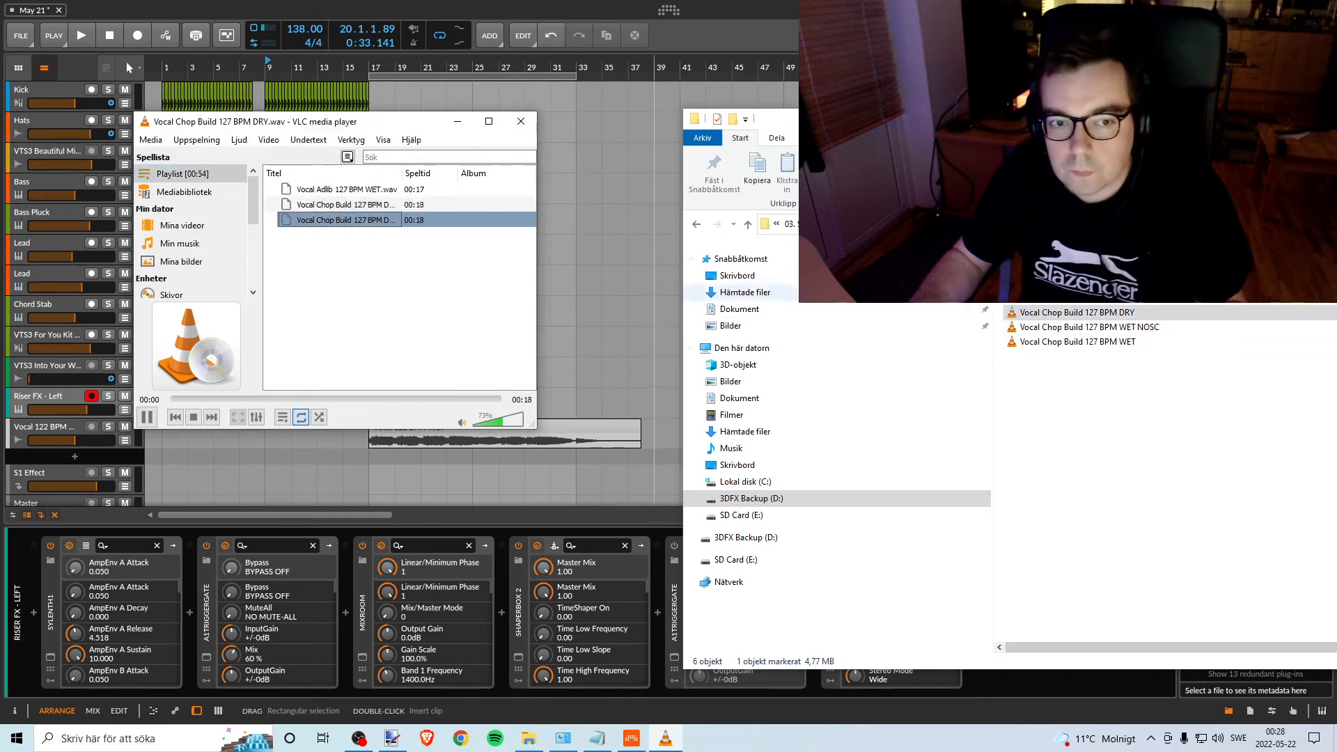
drag(1079, 327, 377, 243)
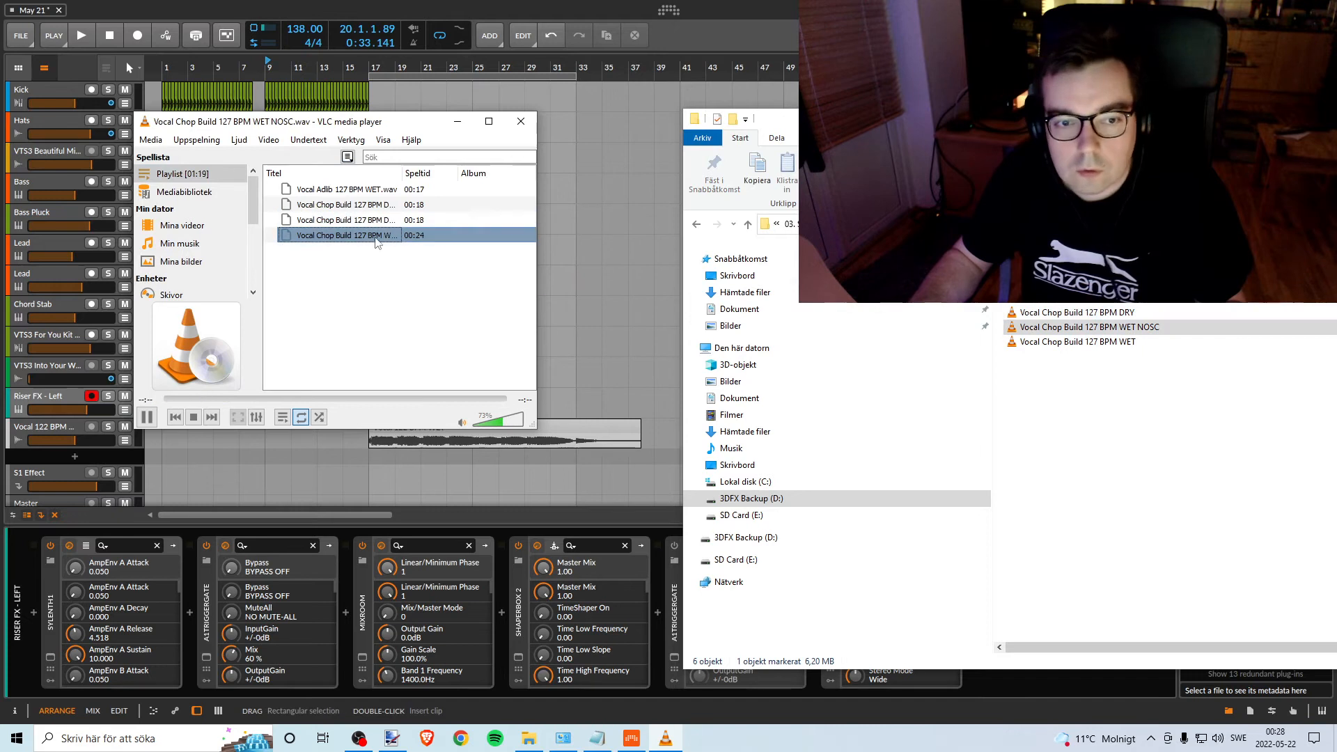
drag(1078, 342, 393, 255)
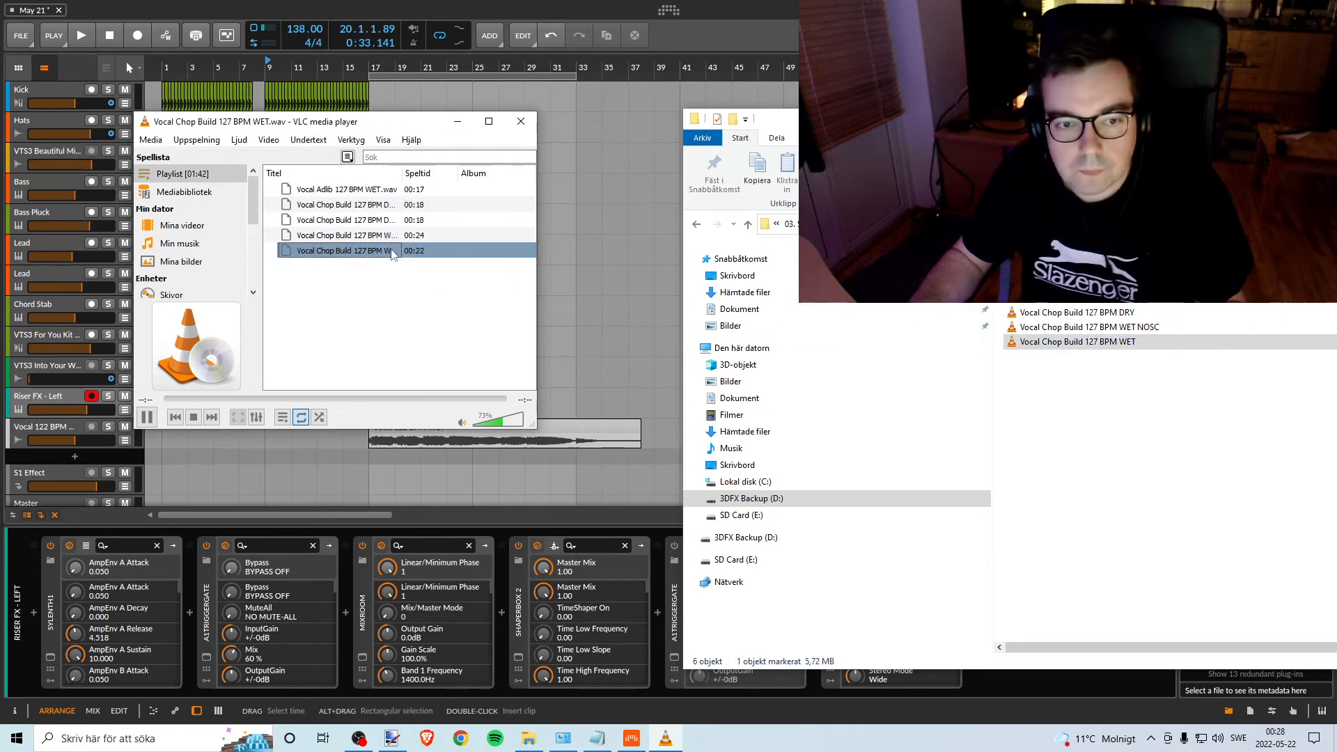
drag(1073, 268, 351, 294)
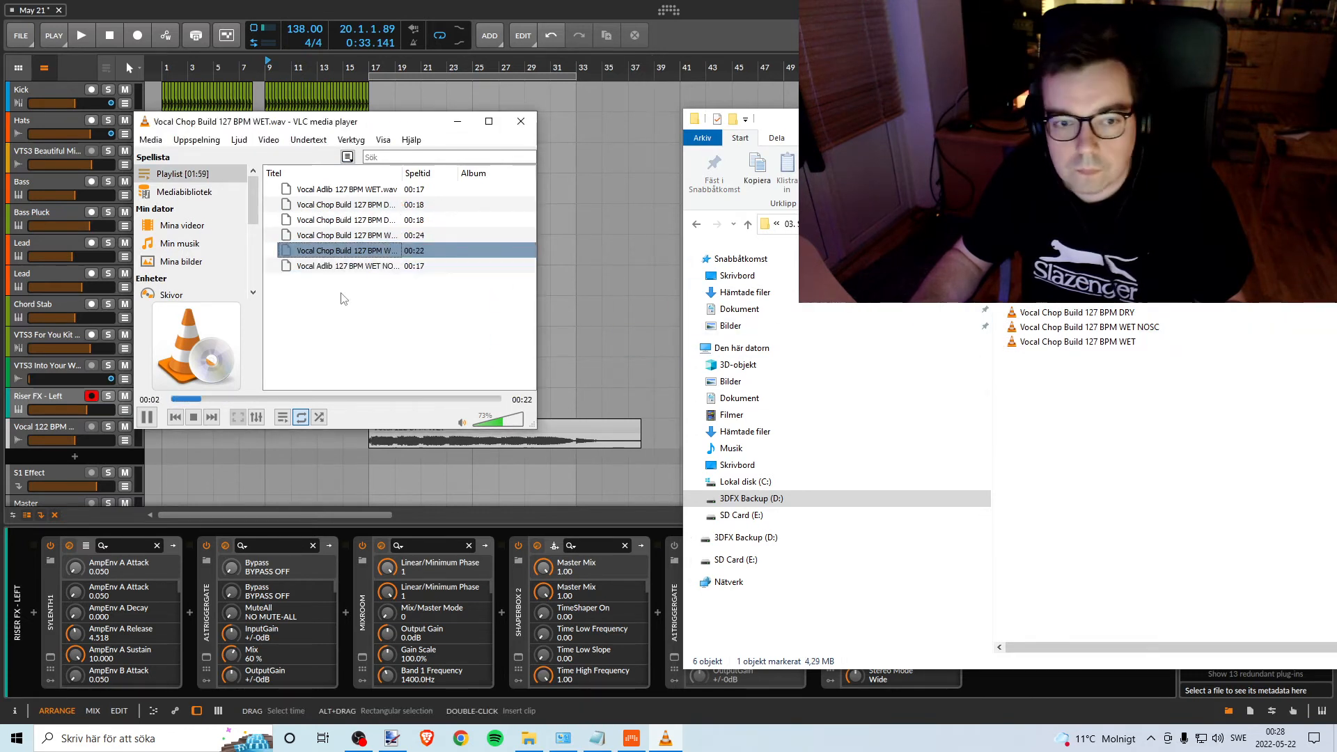
click(379, 270)
double_click(377, 271)
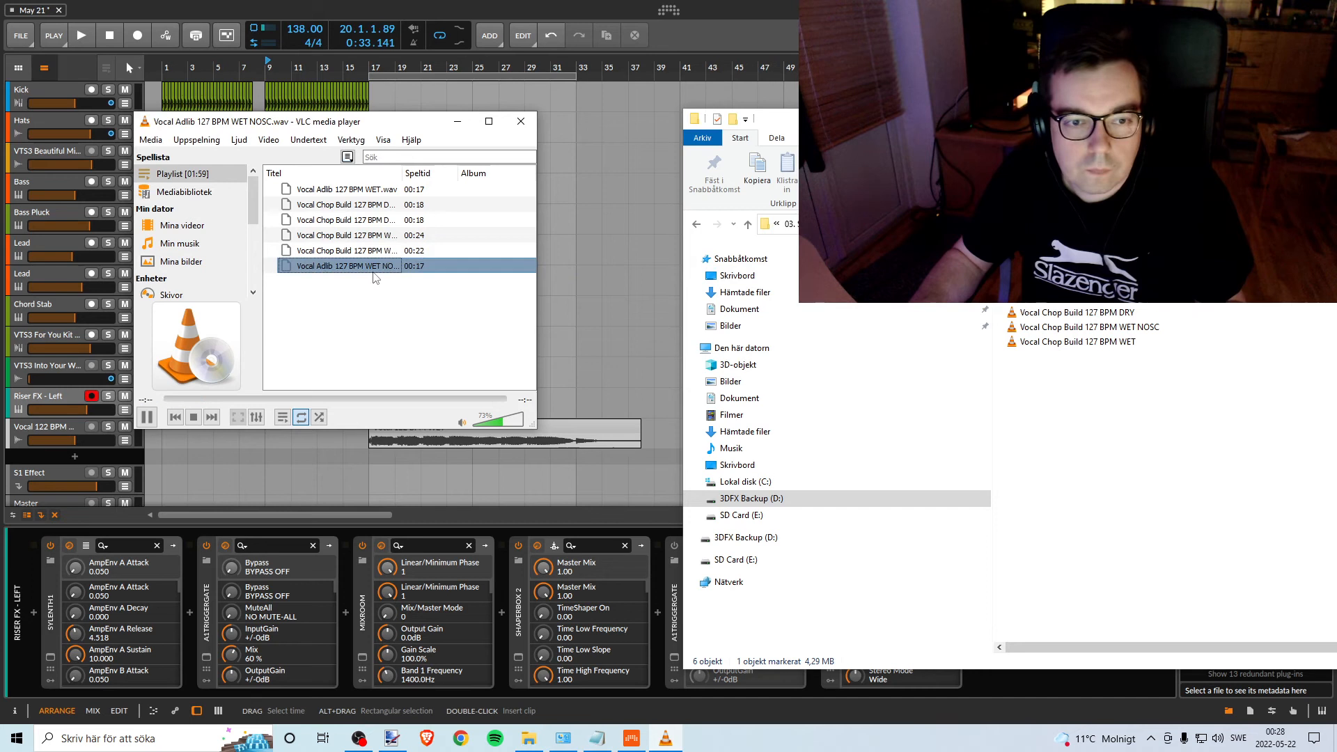
click(520, 122)
Audition the Vocal Chop Drop 127 BPM DRY NOSC, DRY and WET NOSC samples in VLC media player and close the player.
click(698, 225)
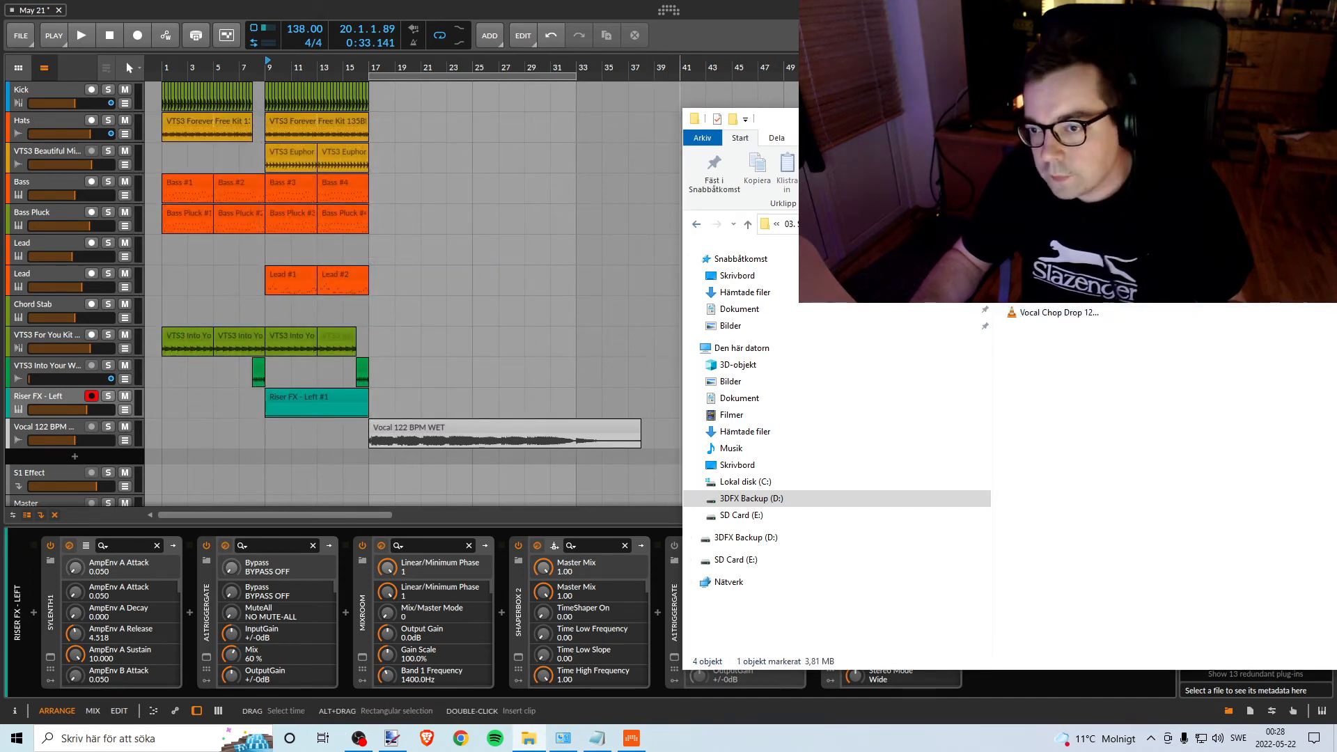
double_click(1078, 280)
click(1066, 296)
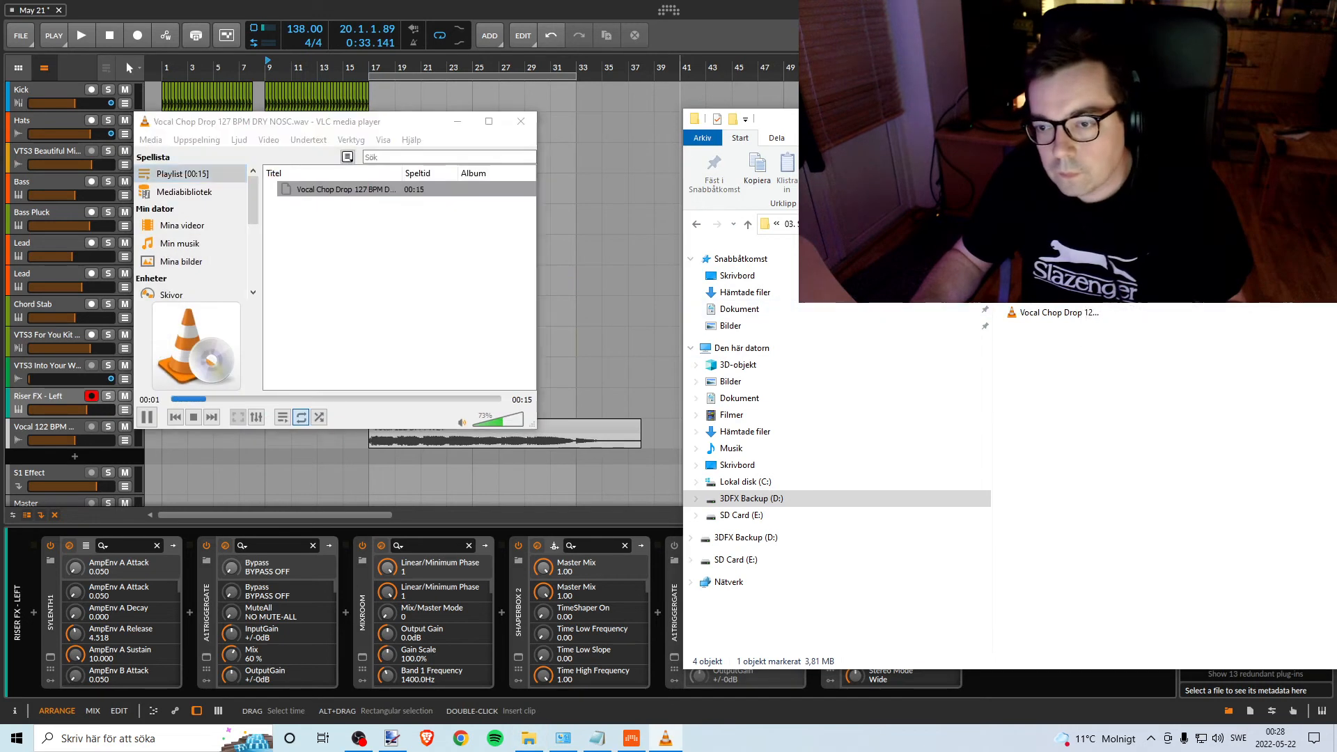
drag(1052, 312, 390, 206)
double_click(386, 208)
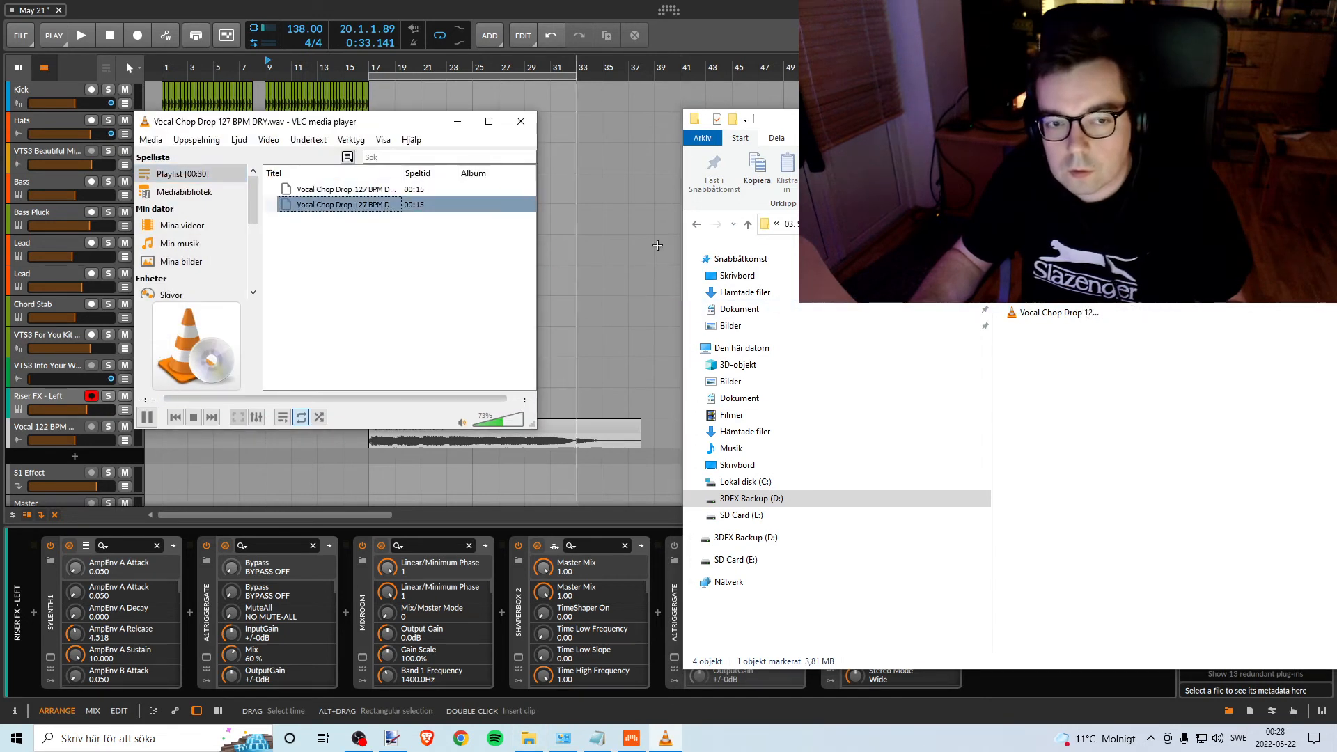
drag(1086, 297, 380, 256)
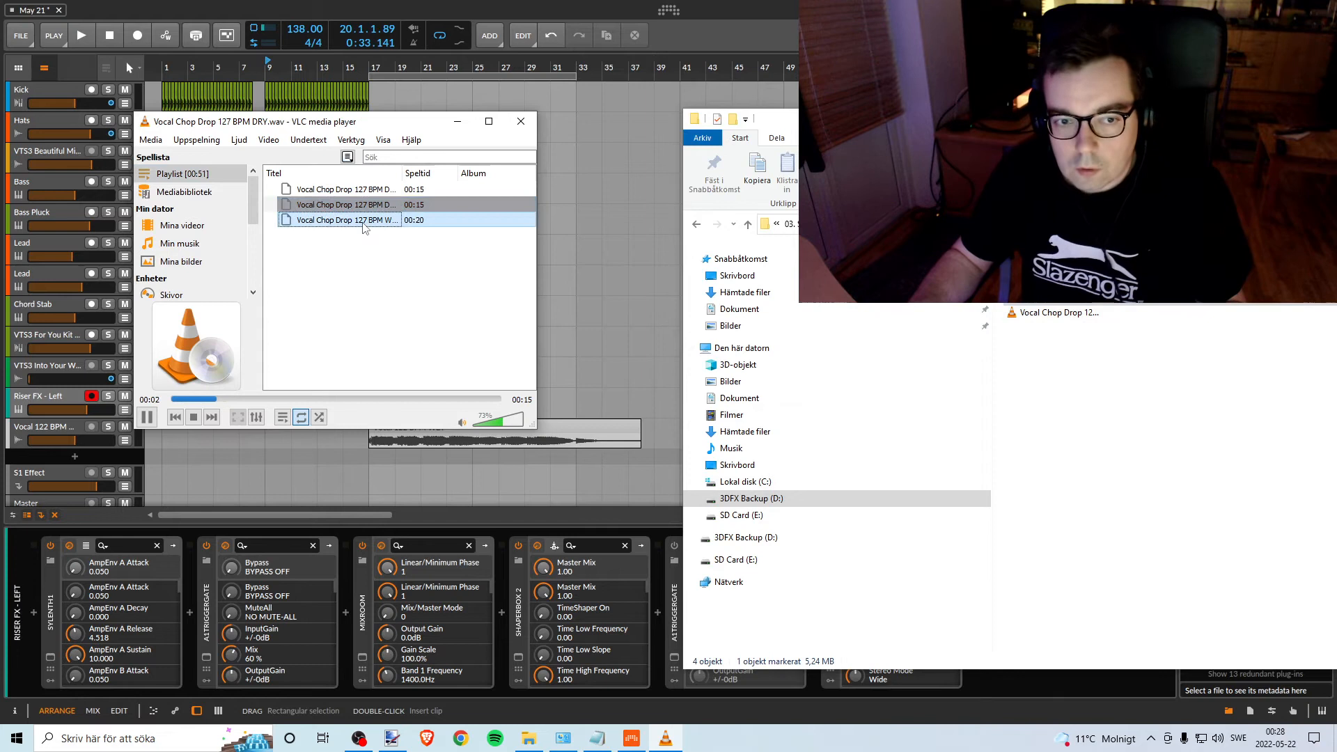
double_click(349, 219)
drag(1059, 312, 378, 289)
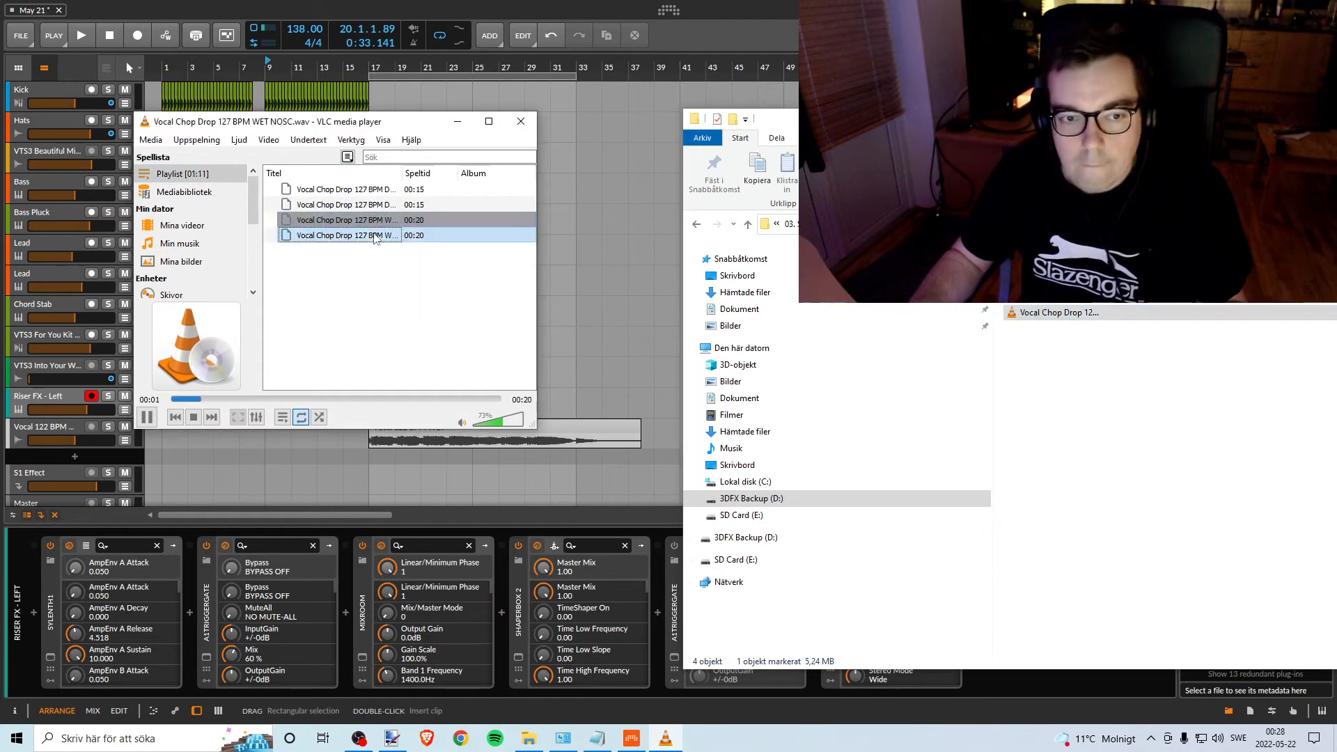
click(520, 121)
Leave Kit 5 and check the Audio folders of MSE2 - Kit 6 - Kazoo G 128 BPM and Kit 7 - Oceans F 128 BPM for vocals.
click(1081, 346)
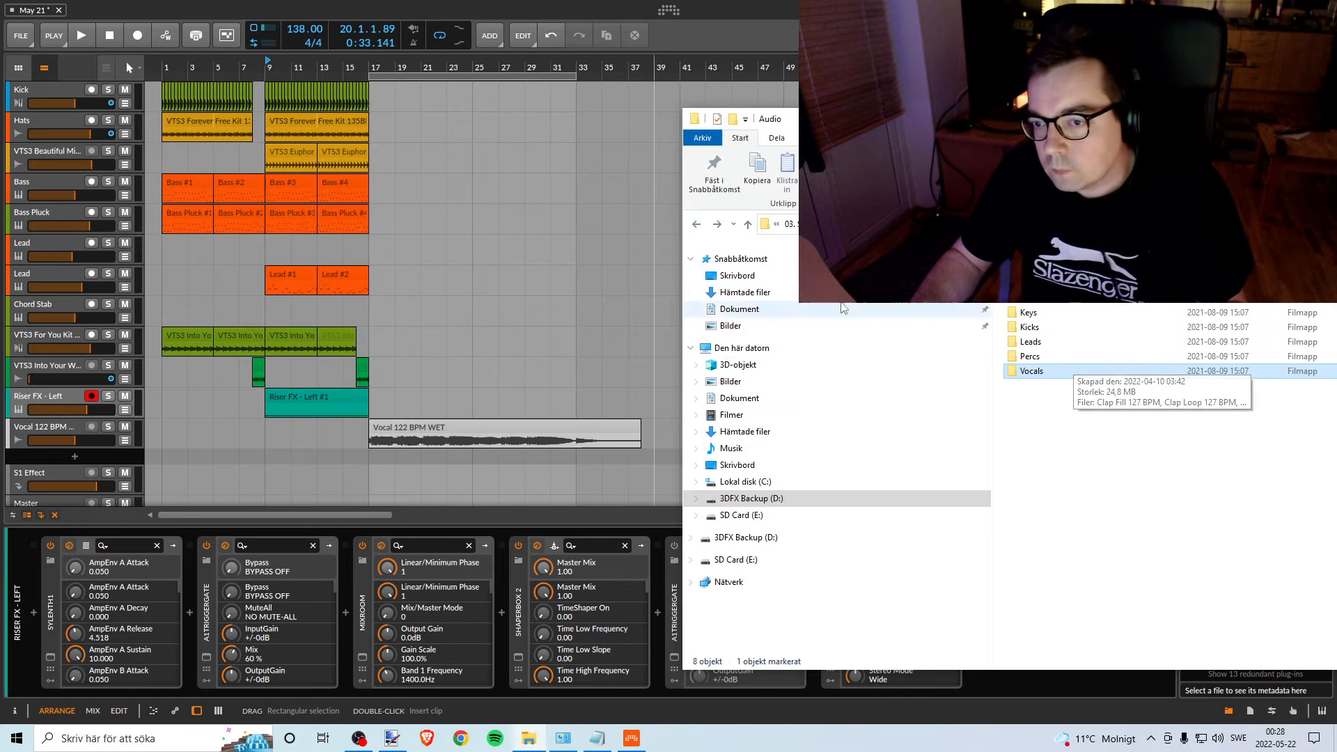
click(696, 224)
click(697, 229)
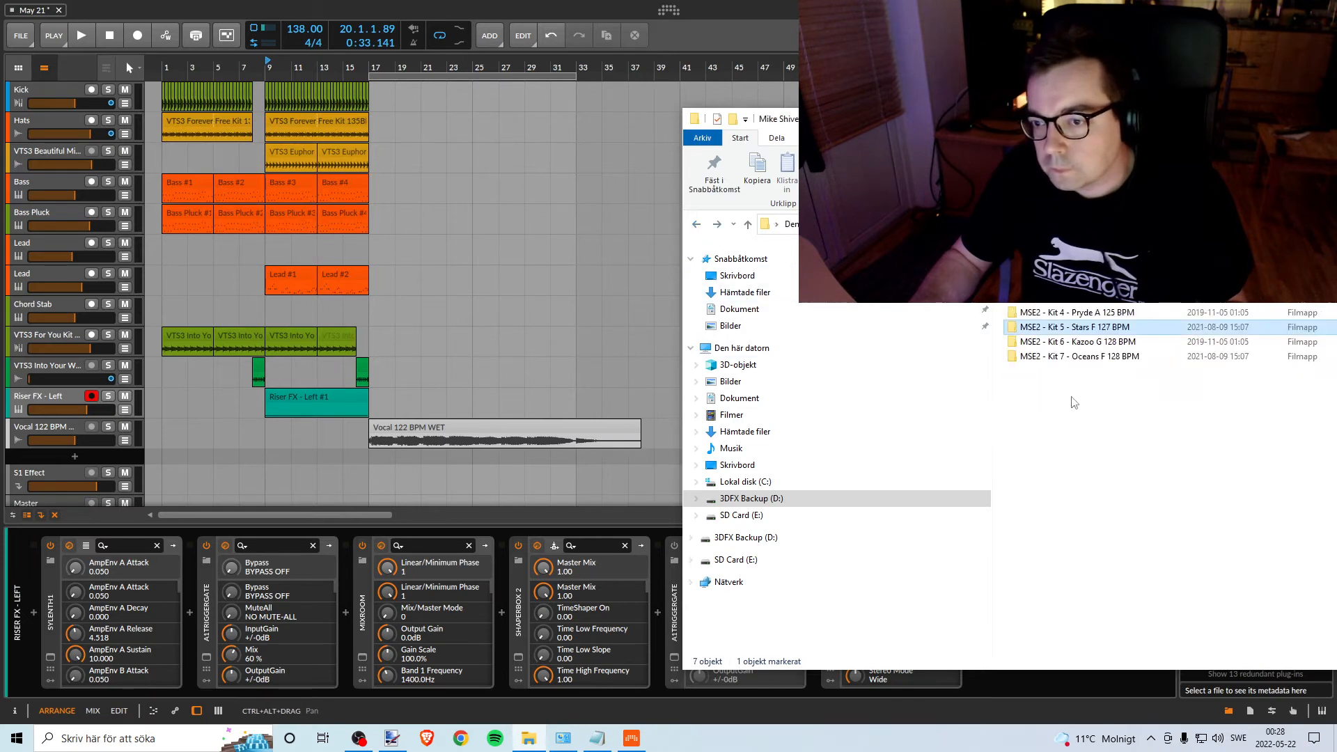
double_click(1100, 343)
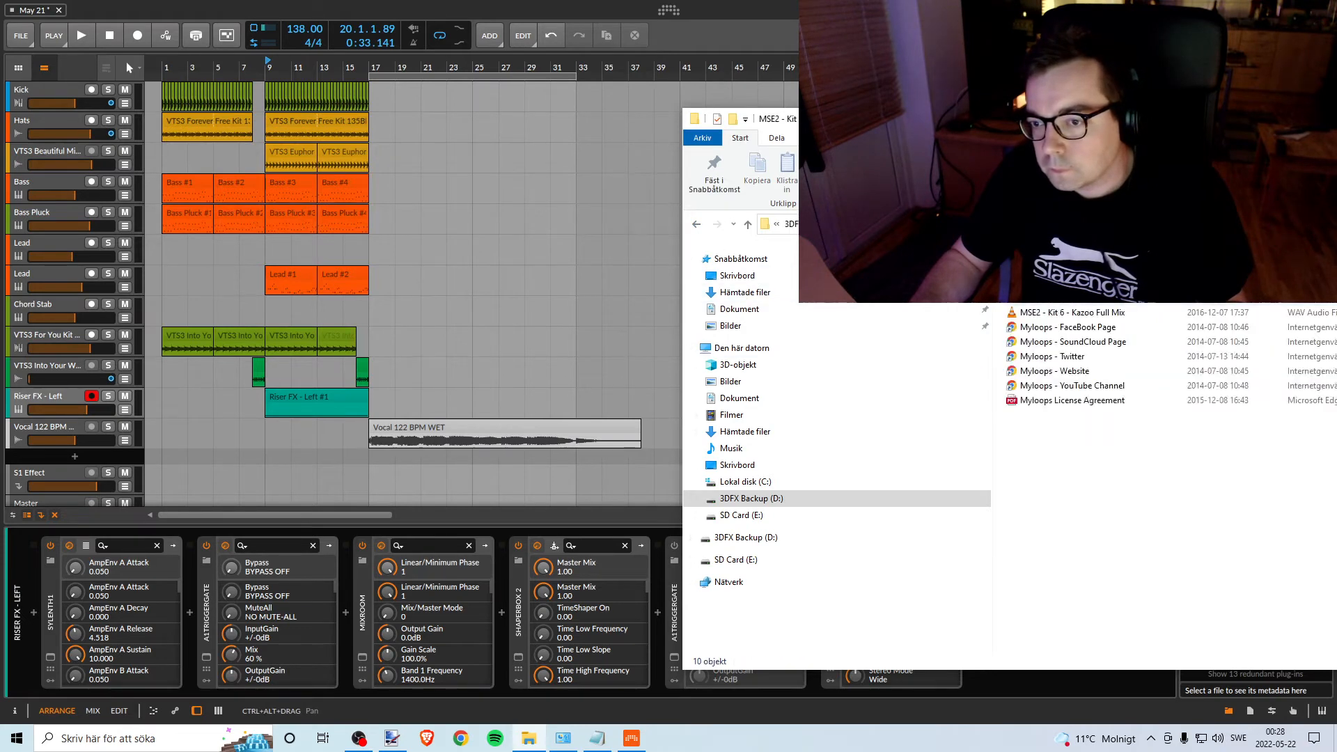
double_click(1038, 269)
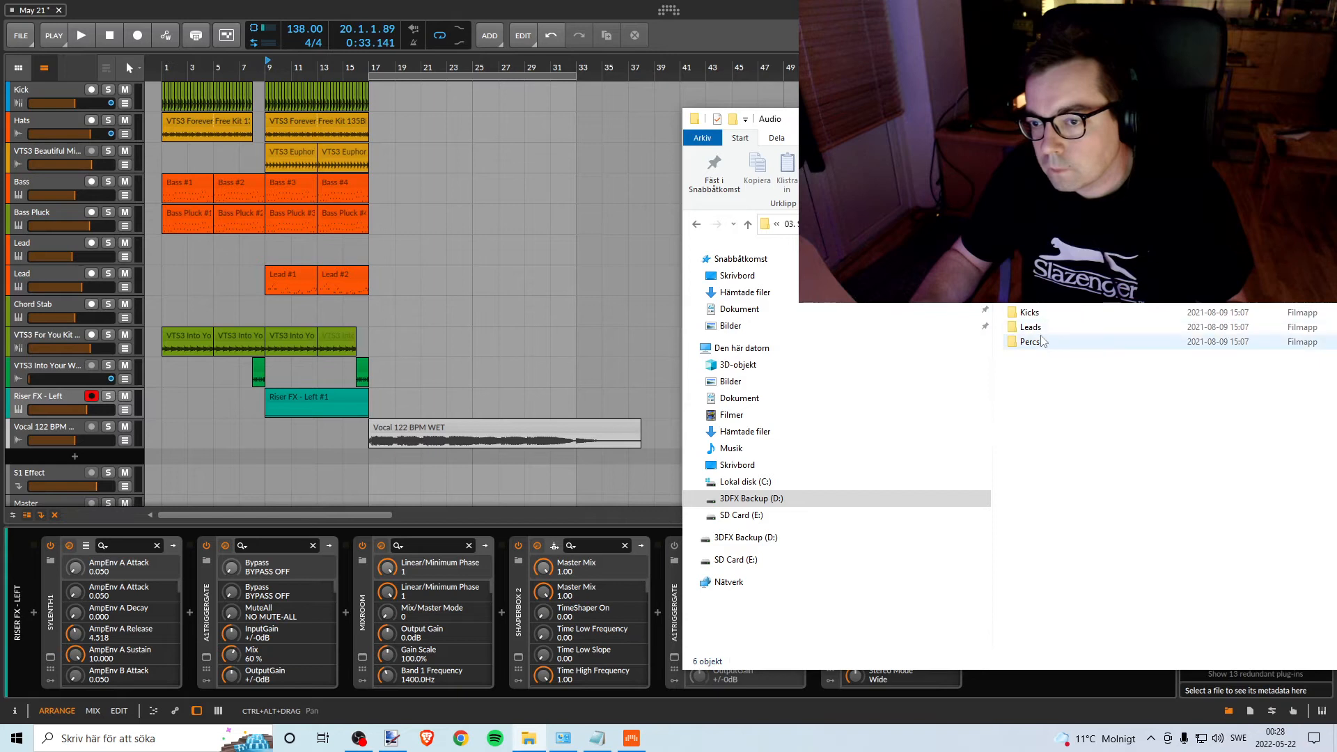
click(697, 224)
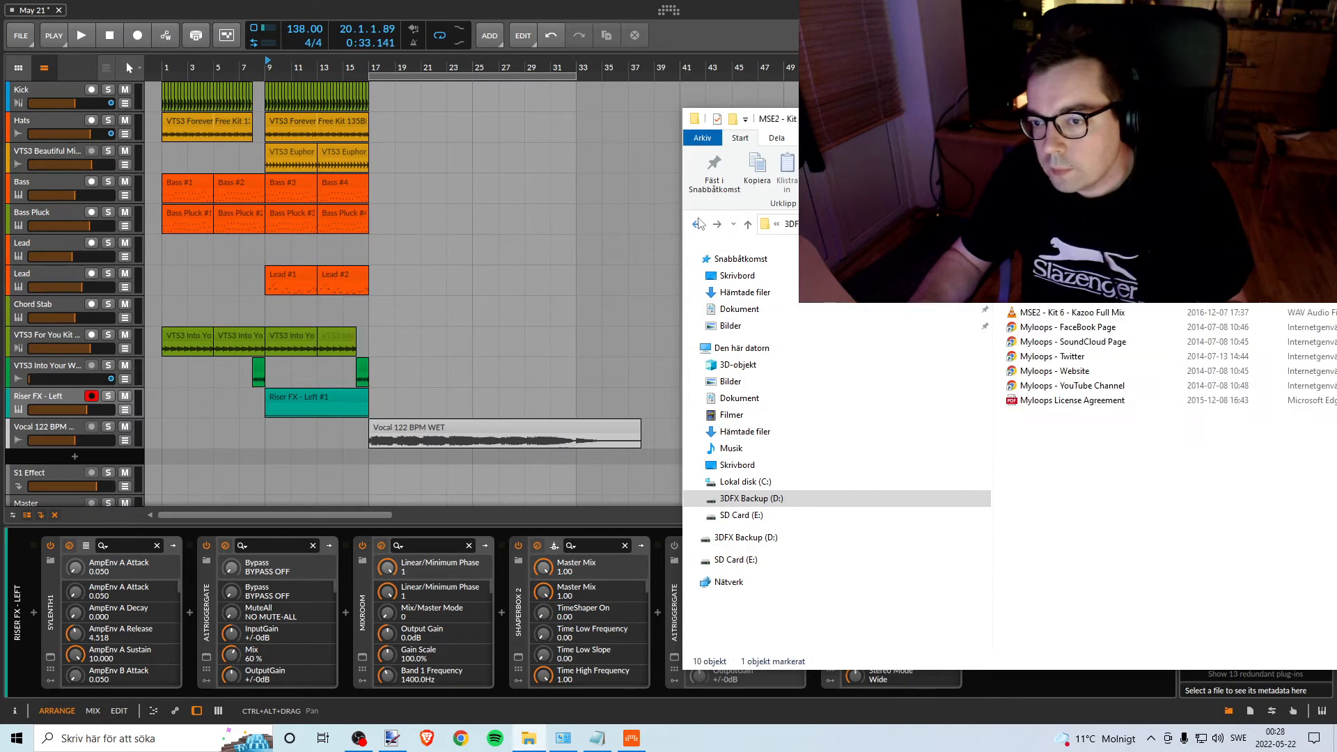
click(697, 223)
double_click(1073, 356)
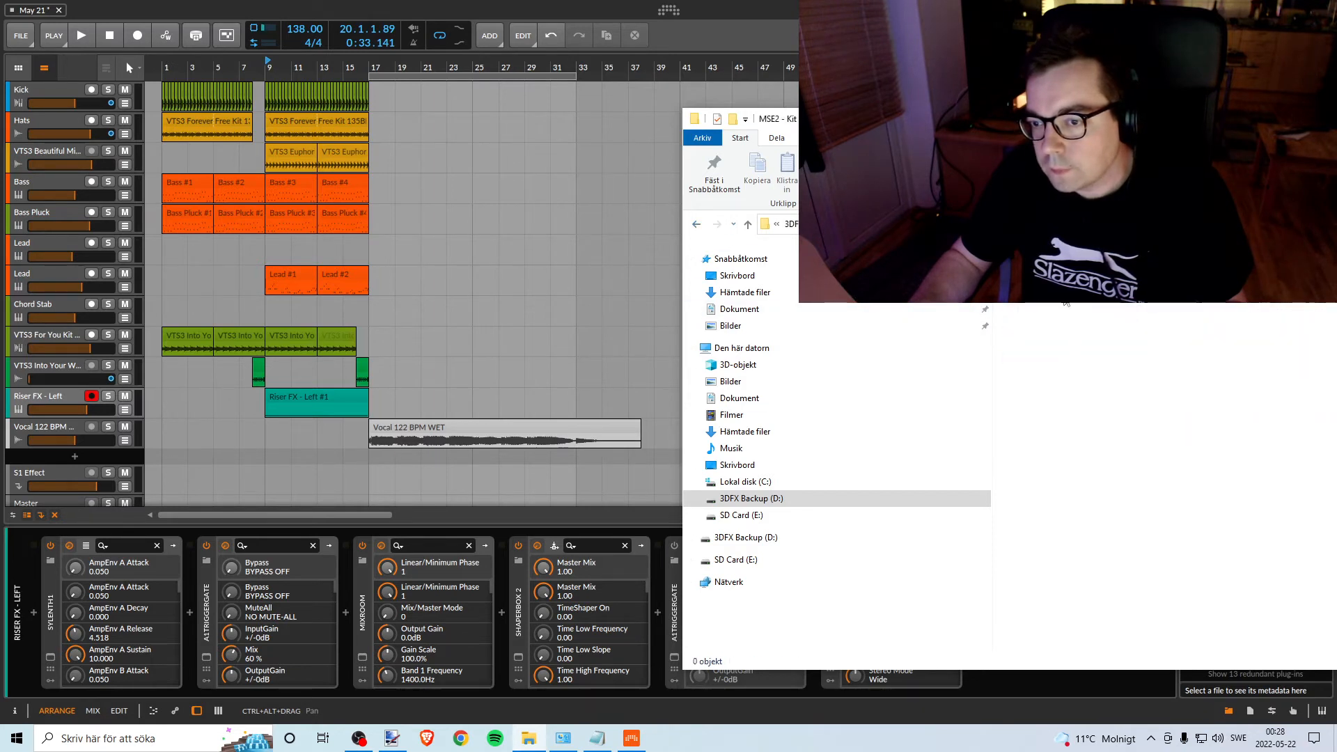
double_click(1038, 270)
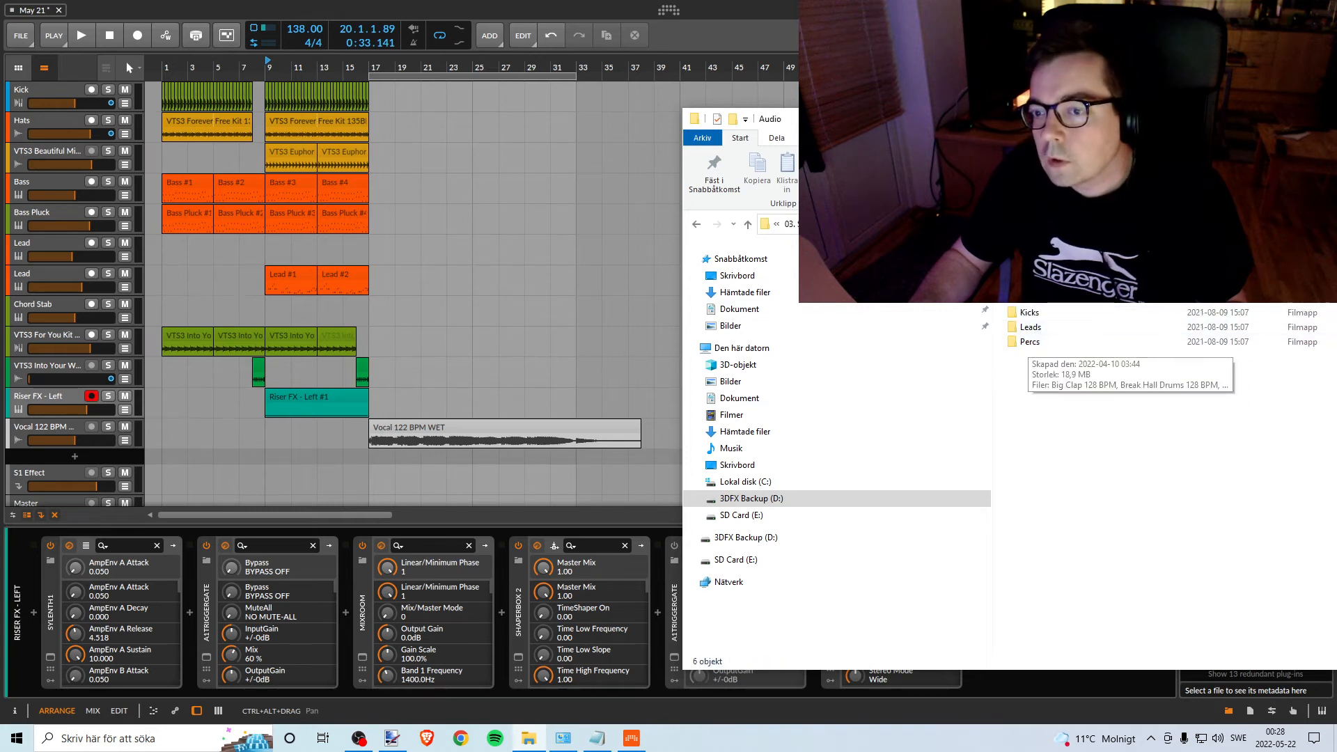
Return to the kit list and open the Audio Vocals folder of MSE2 - Kit 1 - Loose with the 122 BPM samples.
click(697, 223)
click(696, 224)
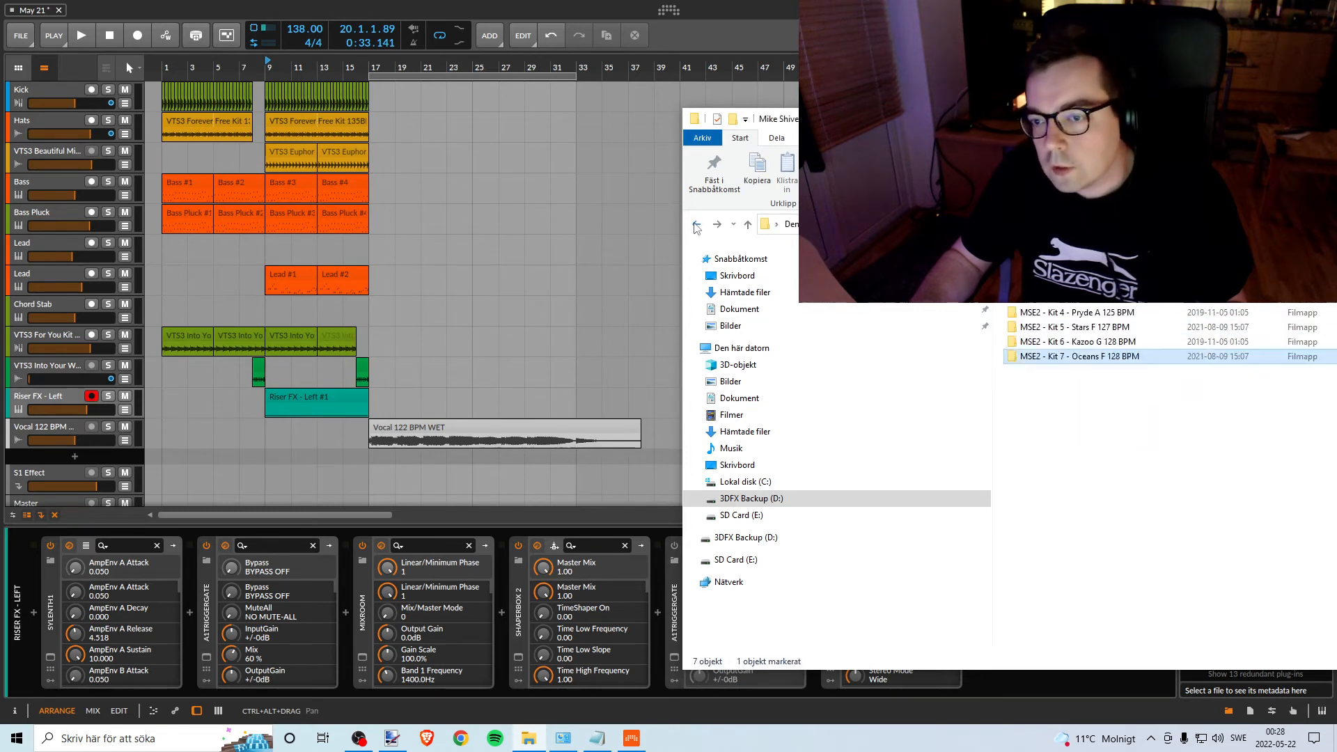
double_click(1045, 269)
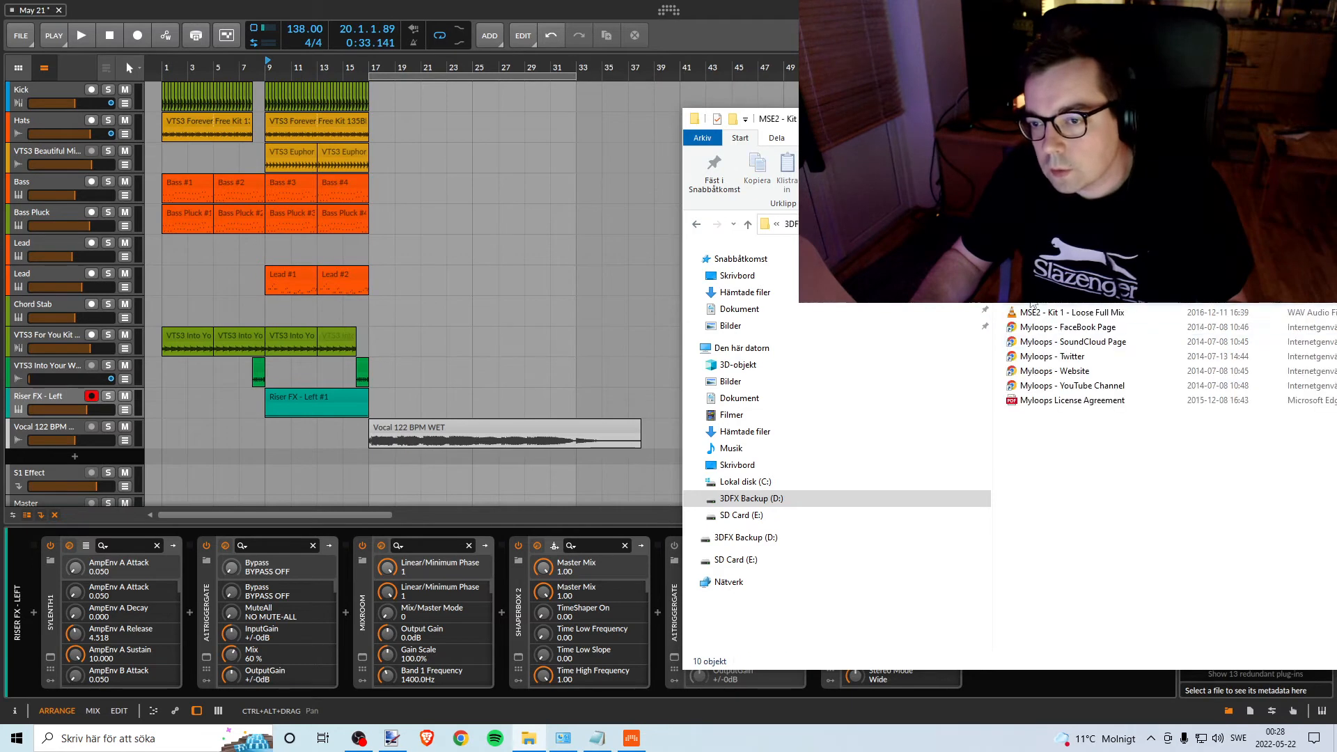
double_click(1045, 269)
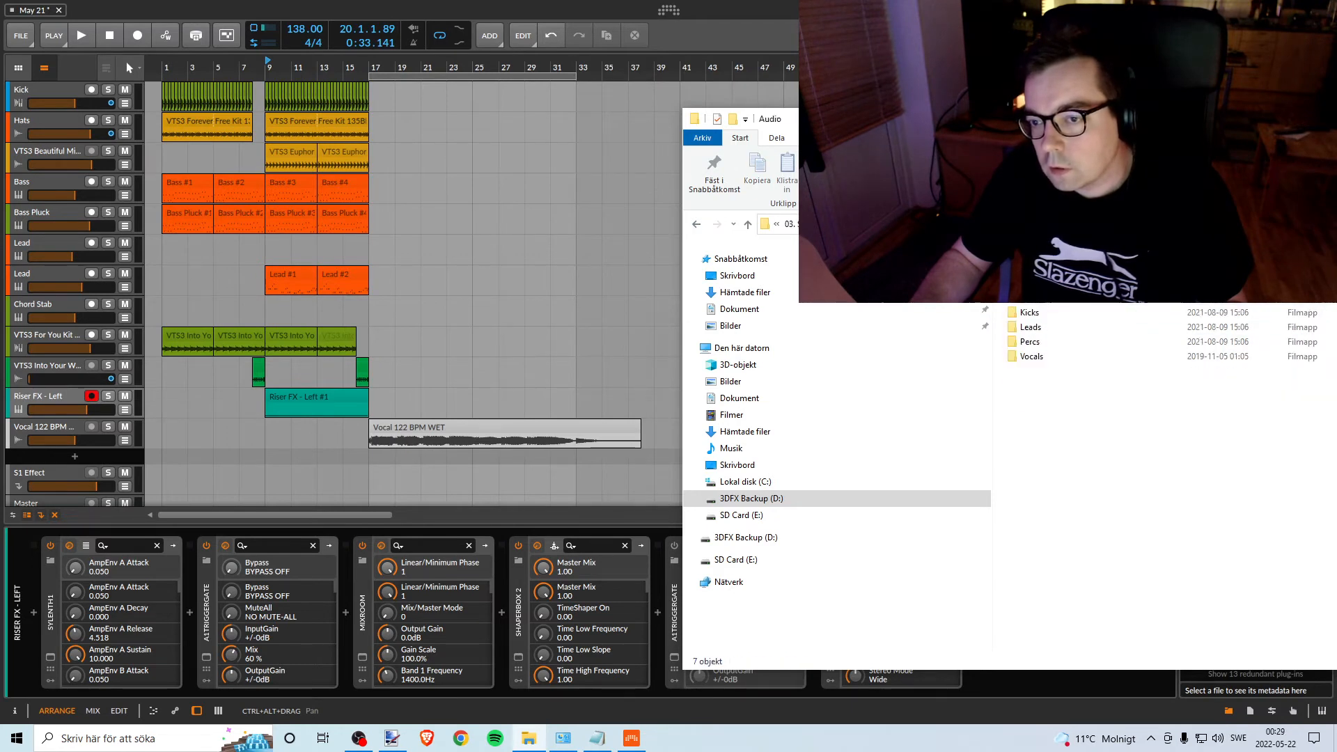
double_click(1039, 356)
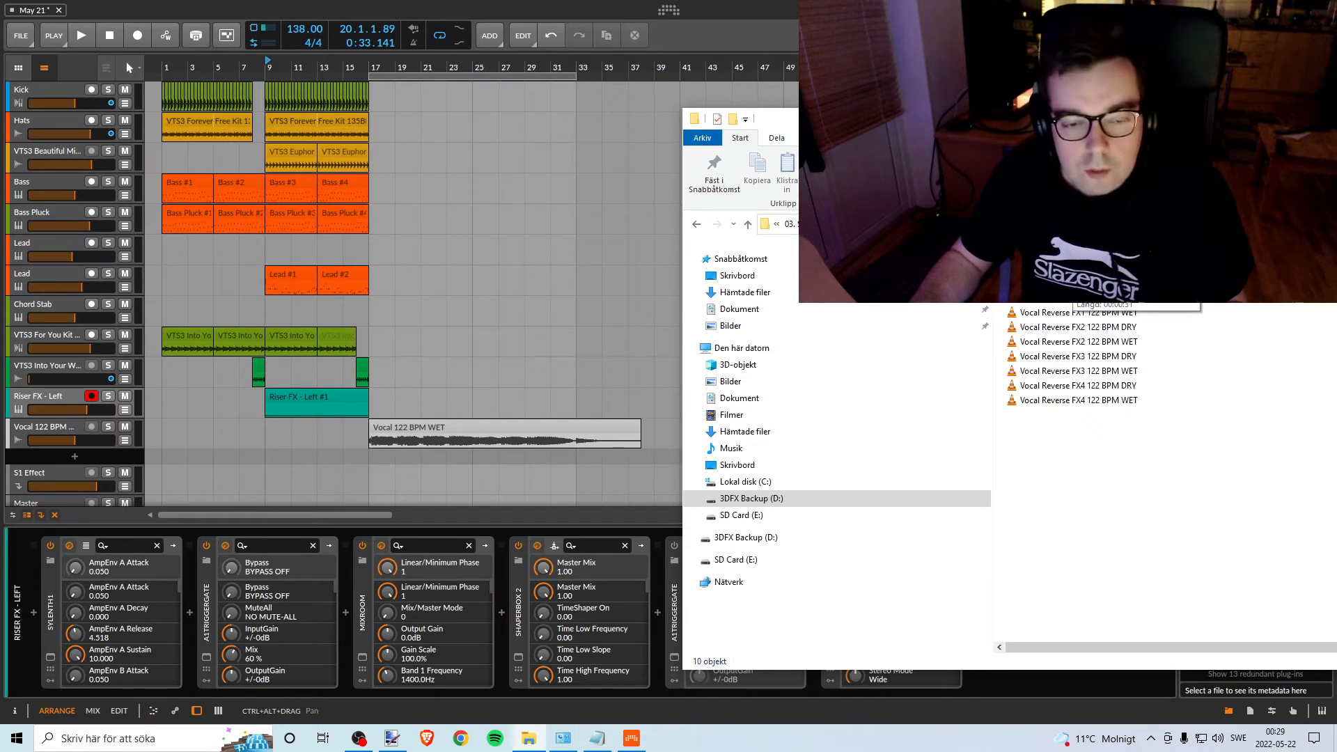
Switch back to Bitwig Studio, select the Bass Pluck #4 clip at bar 13 and solo the Bass Pluck track.
click(369, 70)
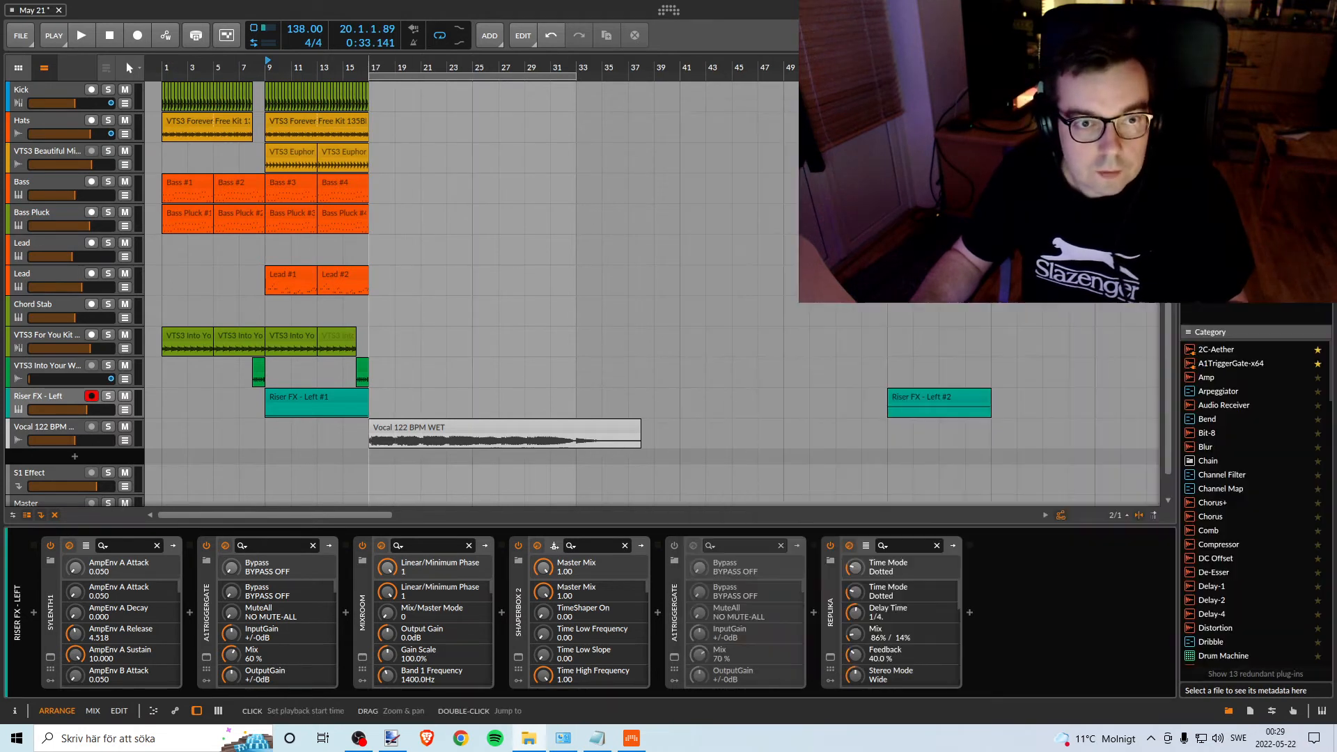
drag(369, 68, 428, 85)
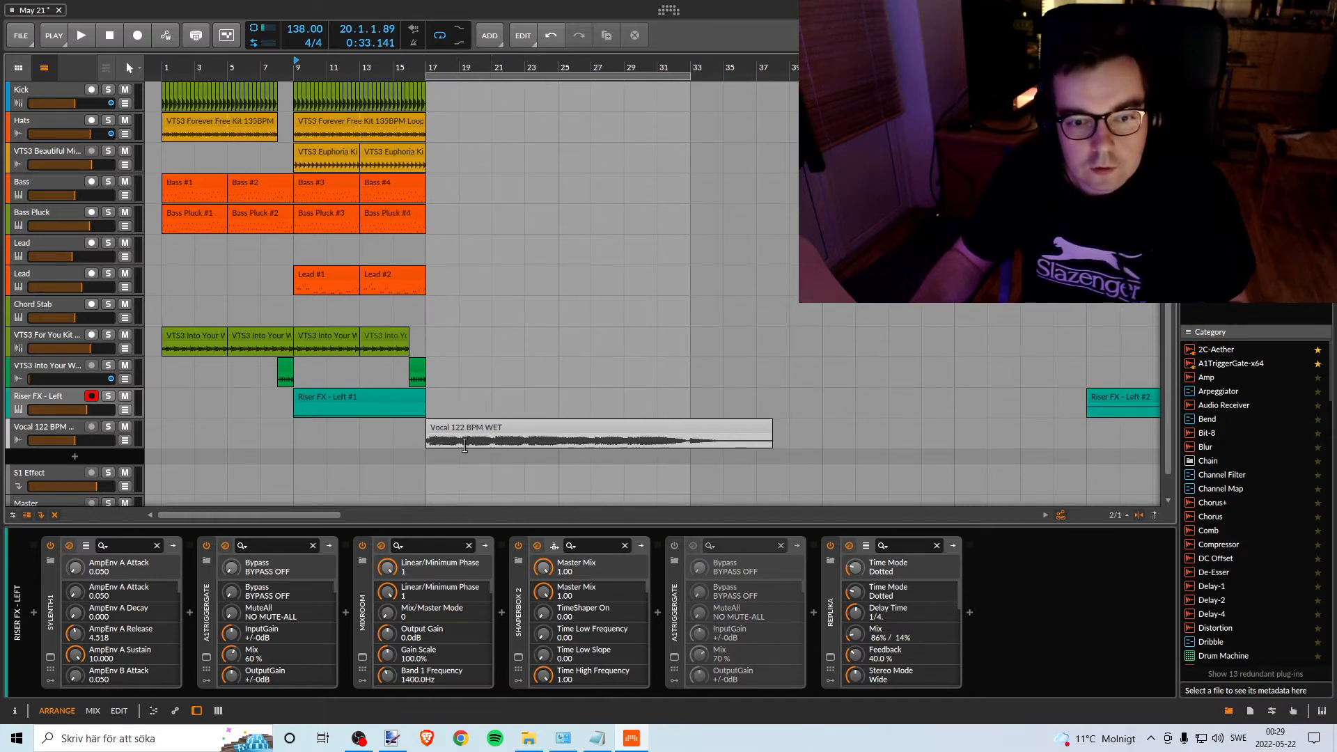
click(387, 222)
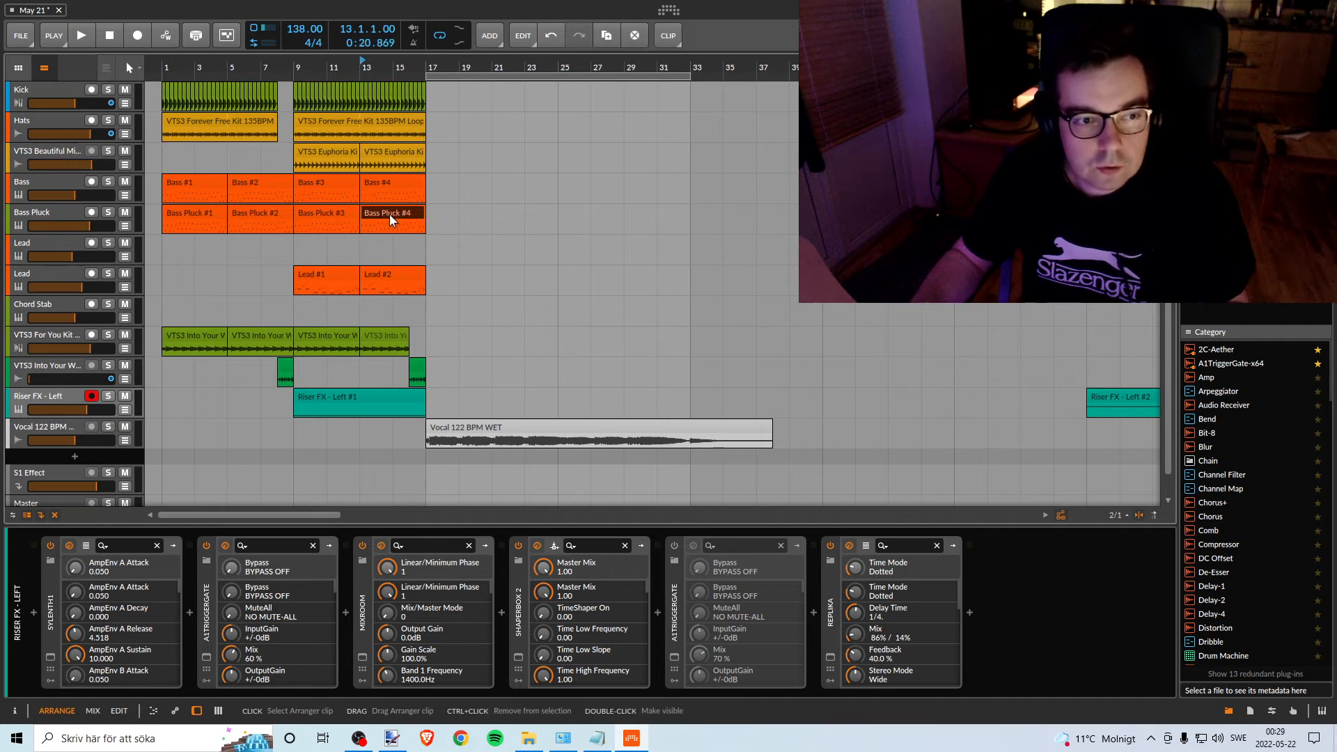
key(s)
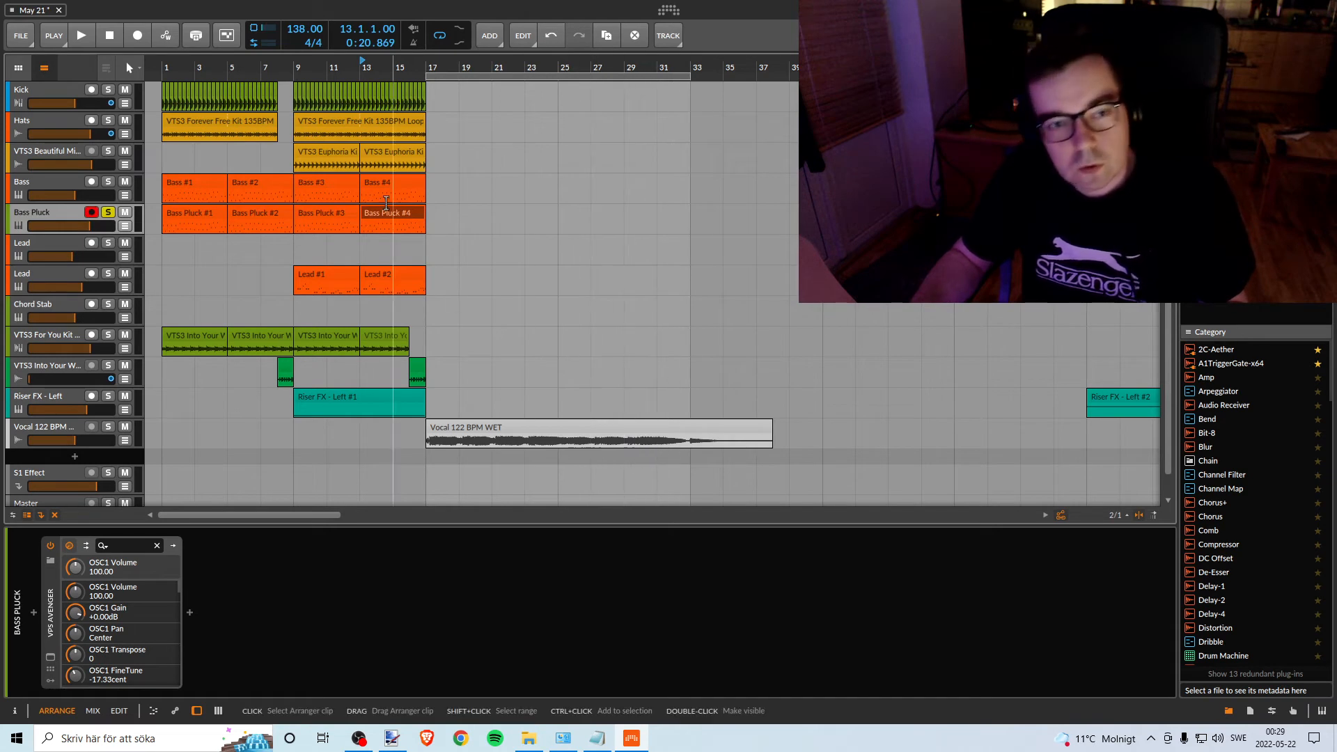
Play the loop from bar 9 with Bass Pluck soloed, listen with the Bass track soloed instead, and clear both solos.
double_click(295, 64)
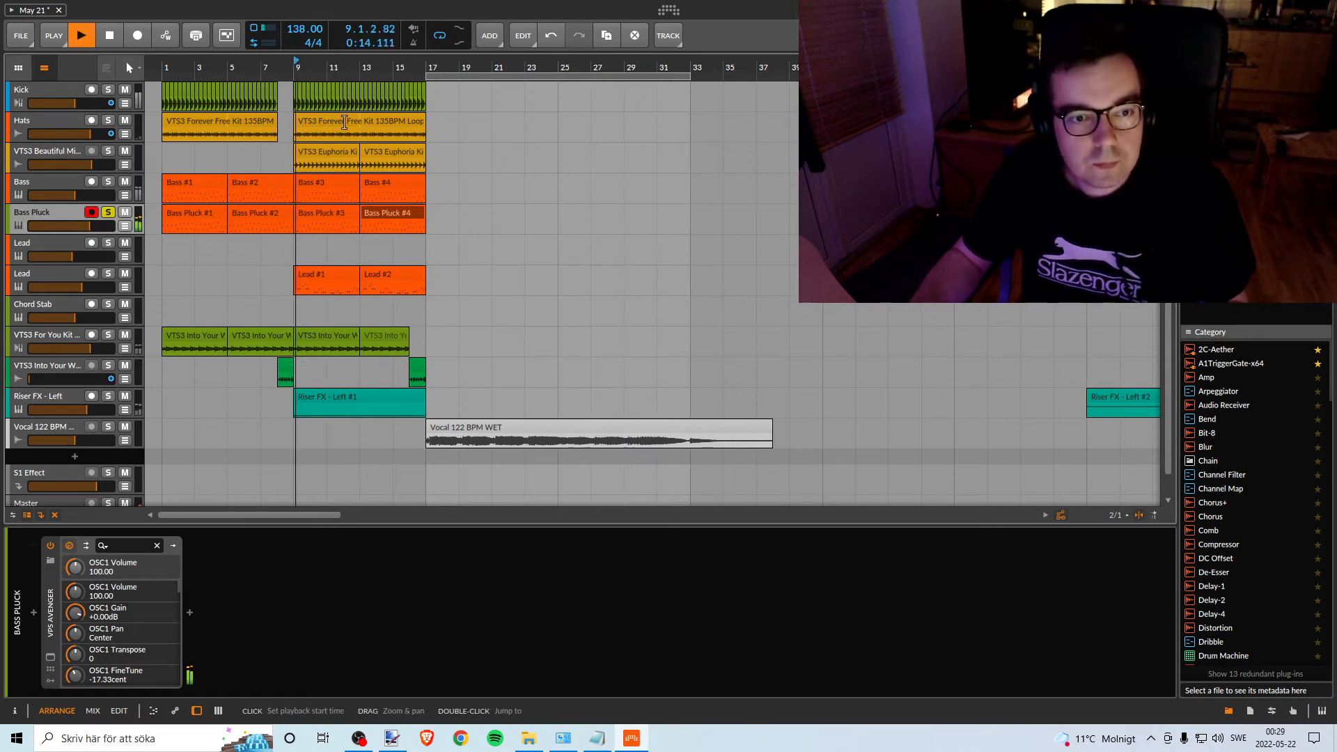
click(108, 213)
key(space)
click(109, 184)
key(space)
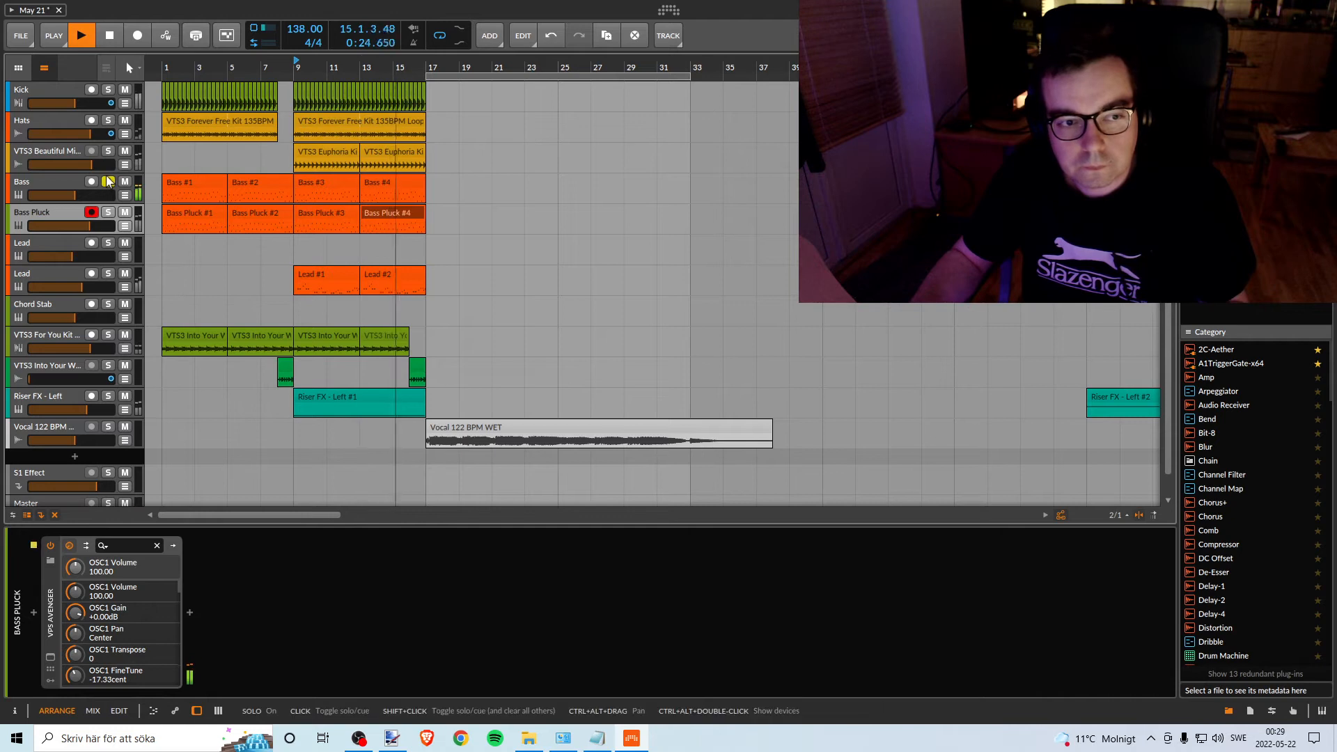
key(space)
click(109, 182)
Duplicate the Bass #4 clip to bar 17 above the vocal and set the playback start to bar 17.
click(382, 185)
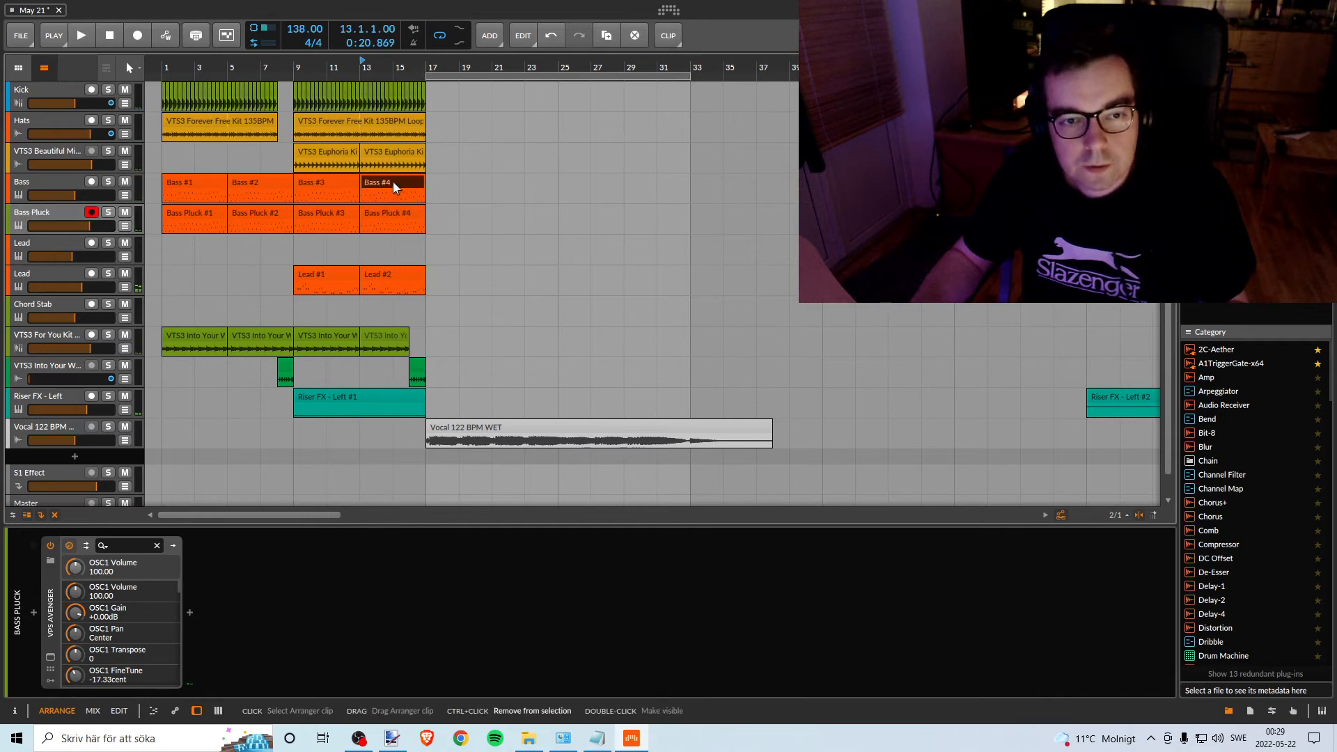
drag(393, 182, 460, 181)
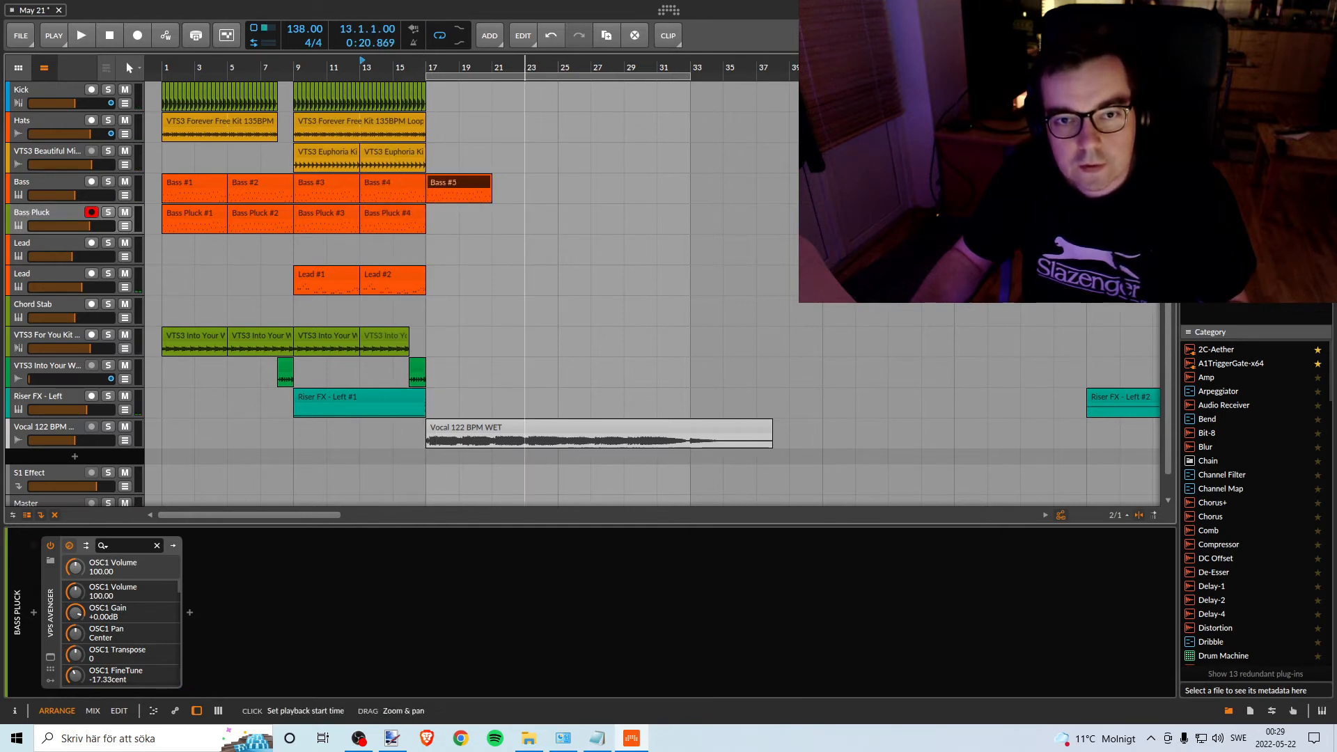
drag(526, 70, 487, 82)
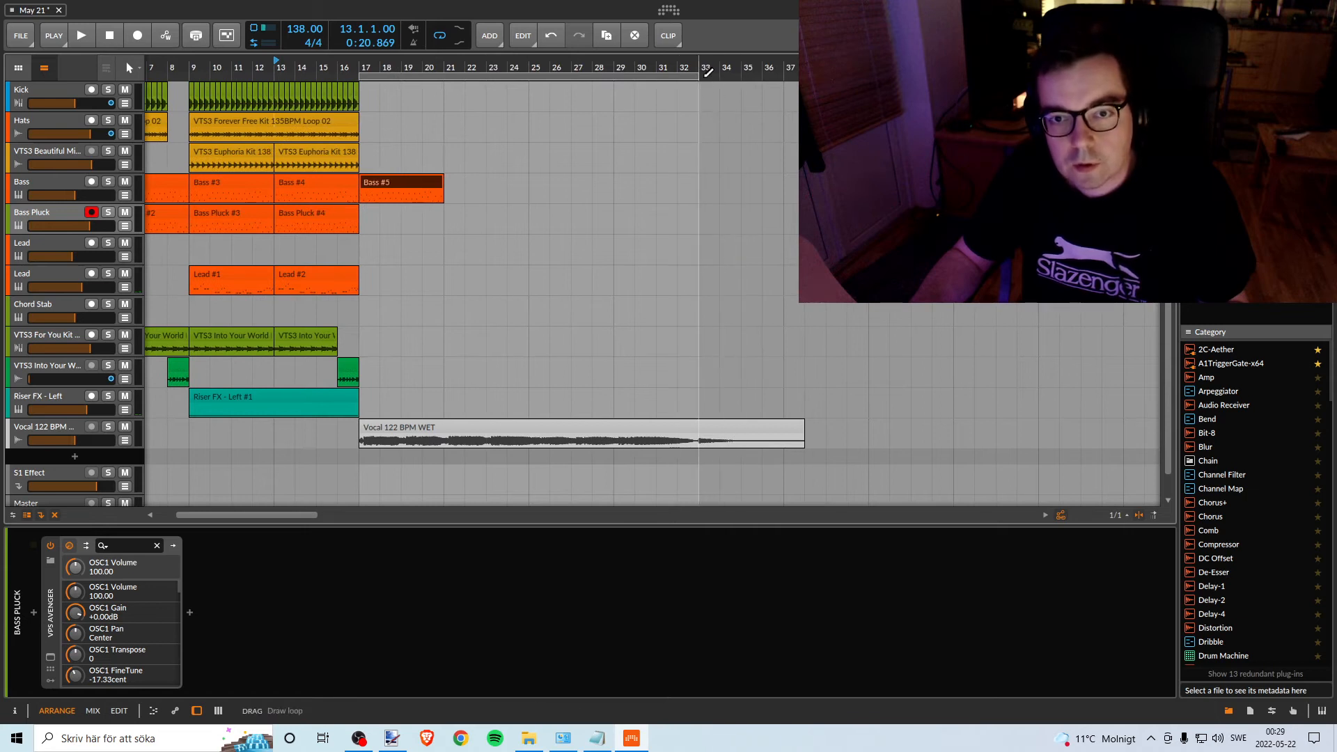
drag(698, 76, 804, 91)
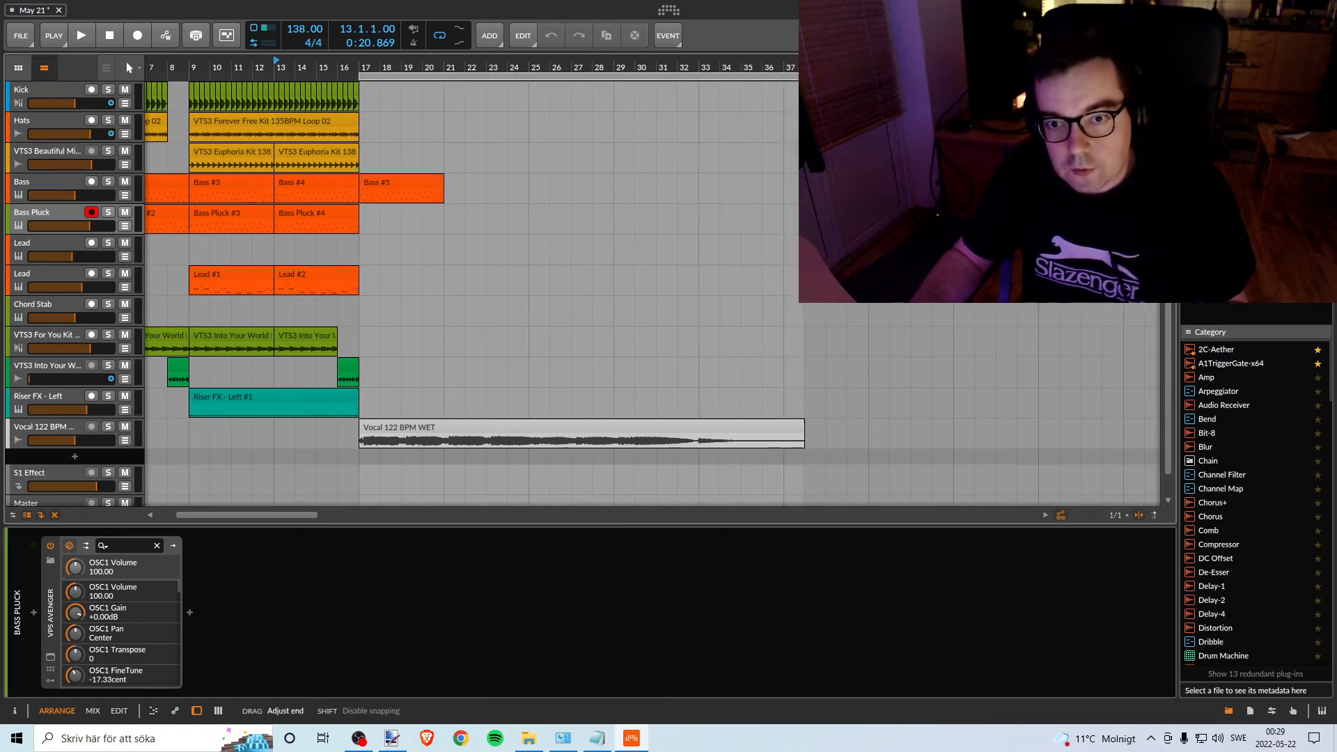
click(362, 61)
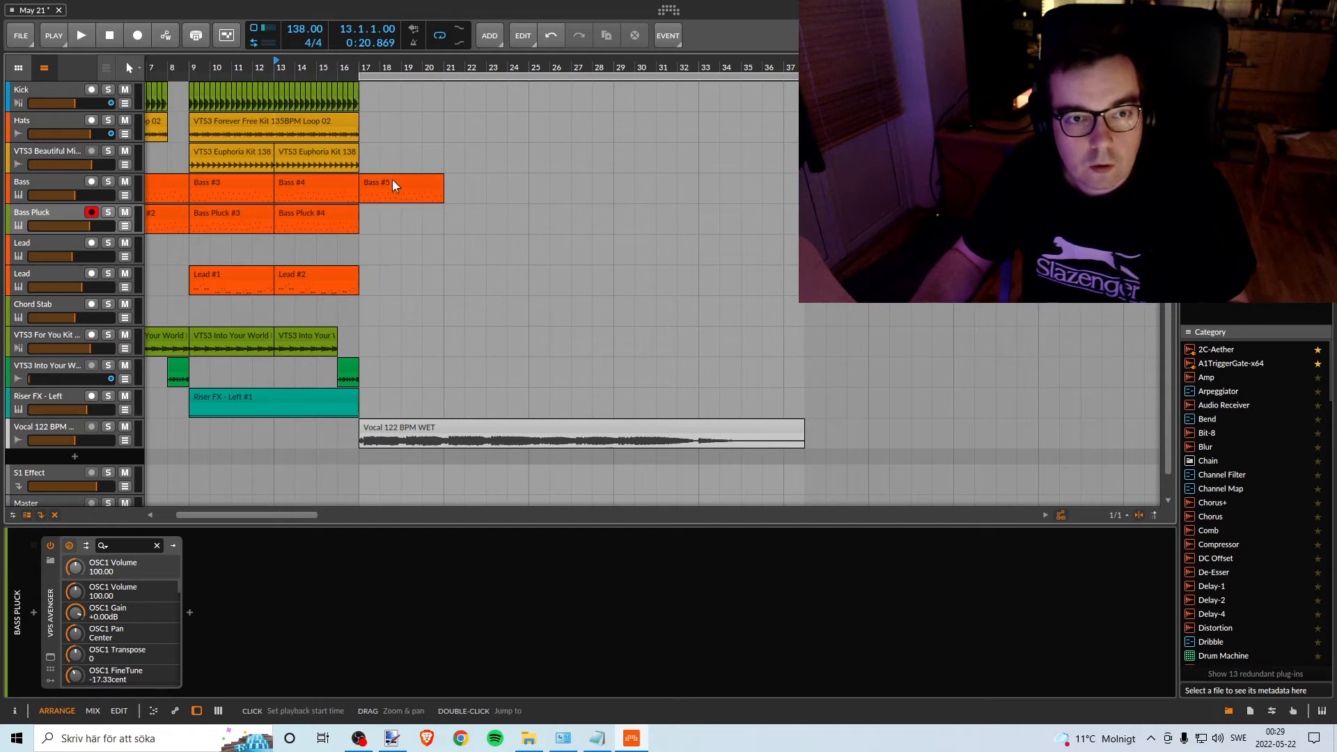
Move the Bass #5 clip to bar 25, play the vocal alone from bar 17, and return the clip to bar 17.
drag(387, 177, 543, 178)
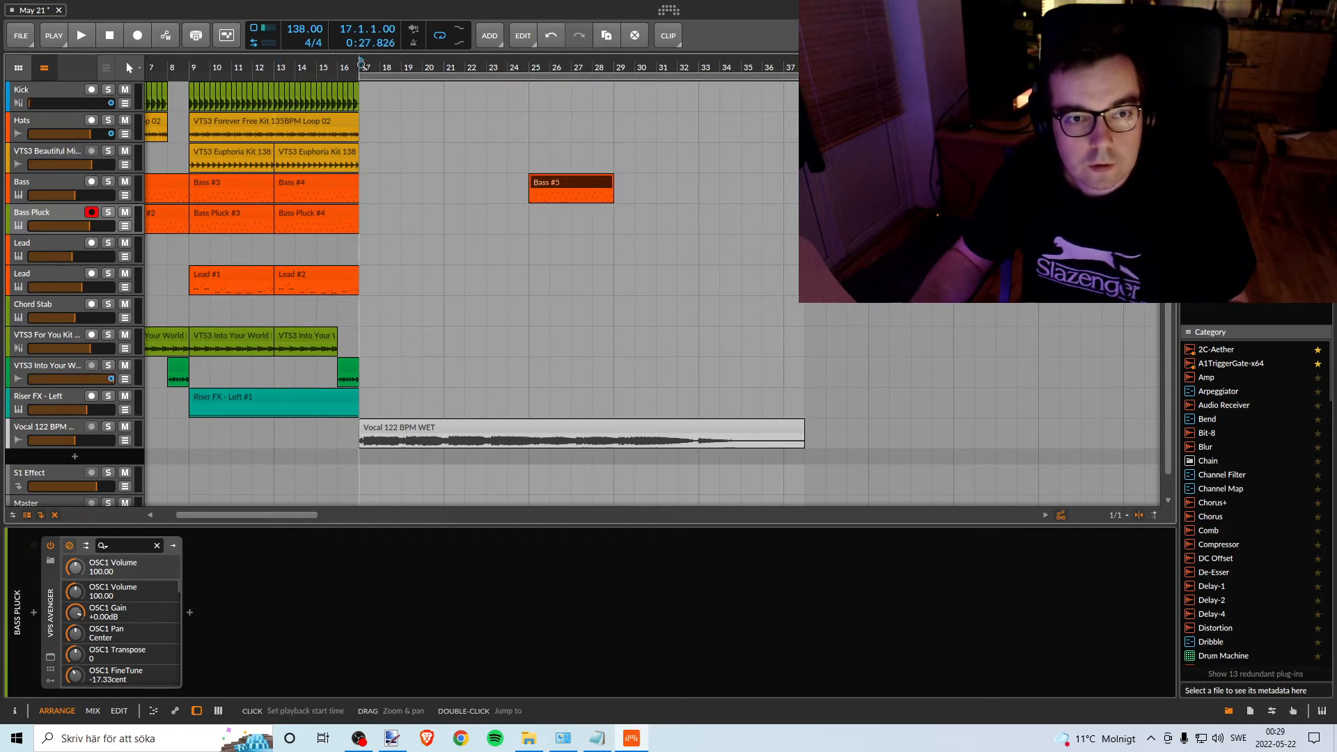
key(space)
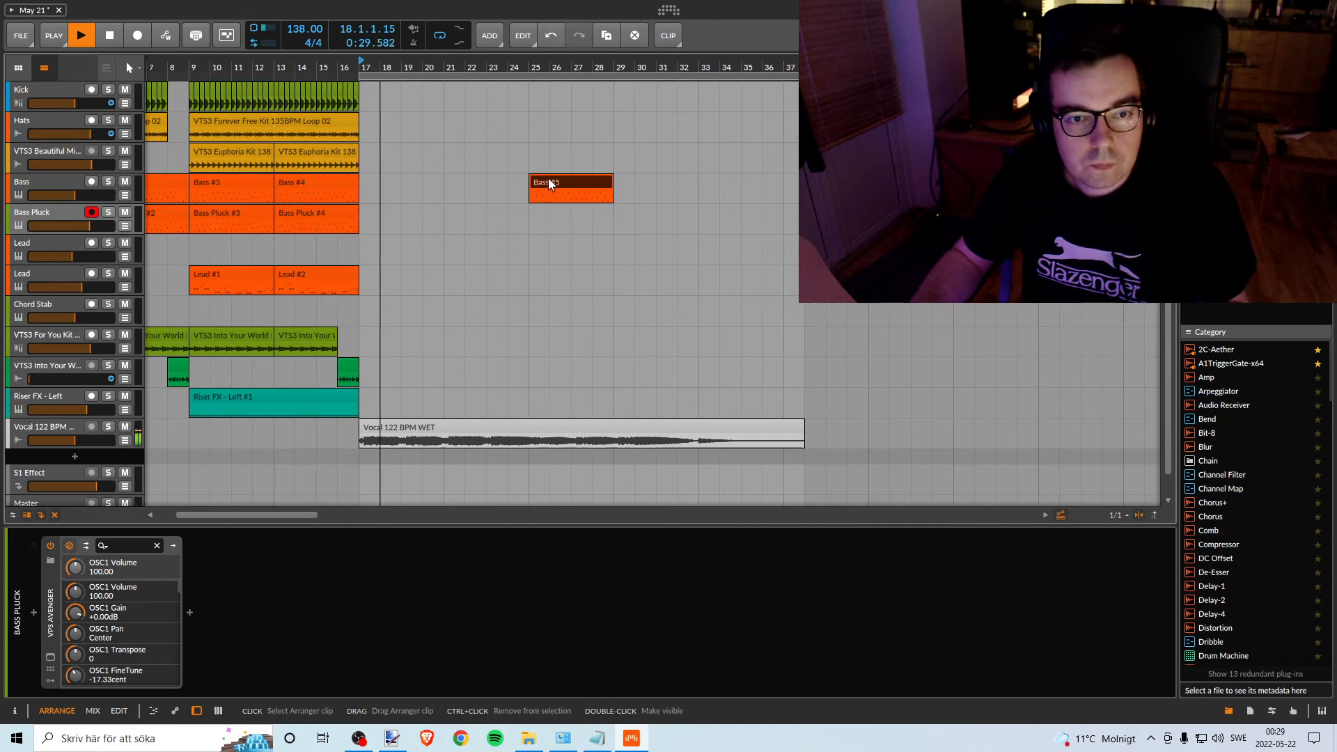
key(space)
drag(551, 178, 376, 177)
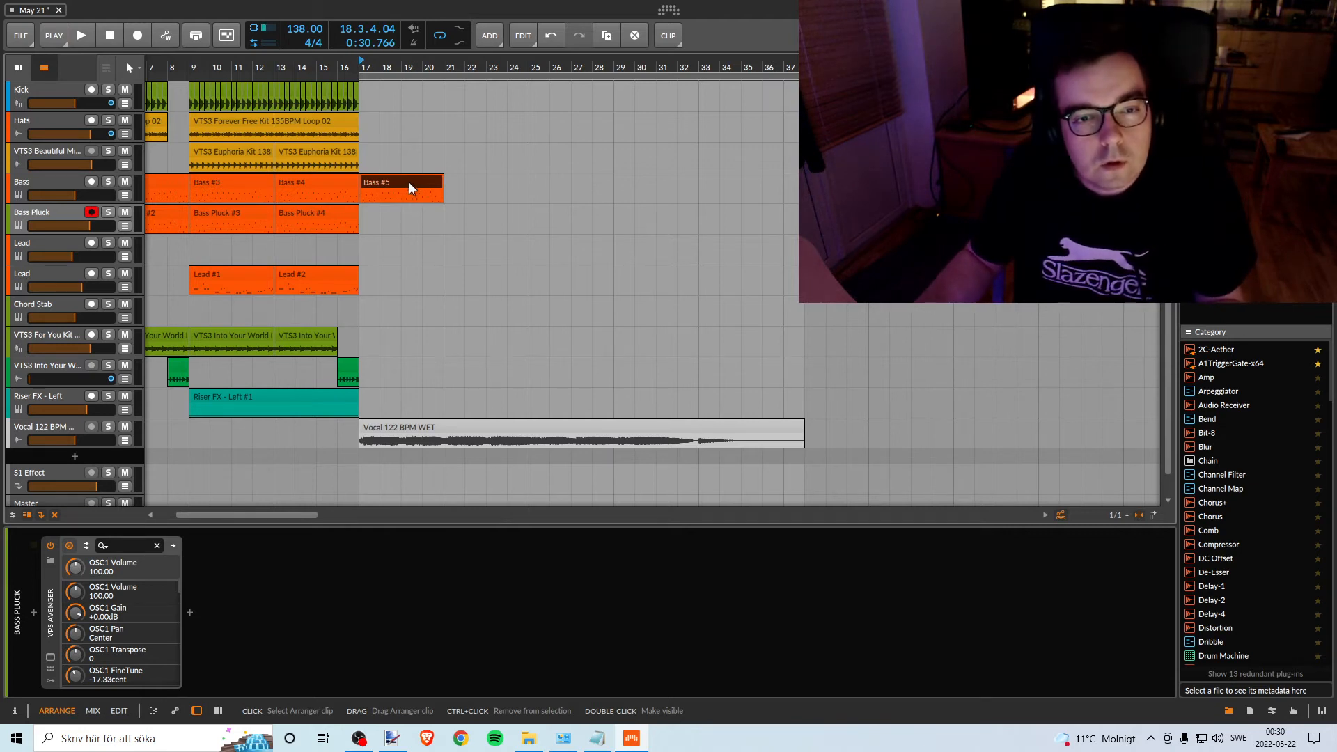
Open the Bass #5 clip's notes and repeatedly play from bar 17 to compare the bass line with the vocal.
double_click(407, 186)
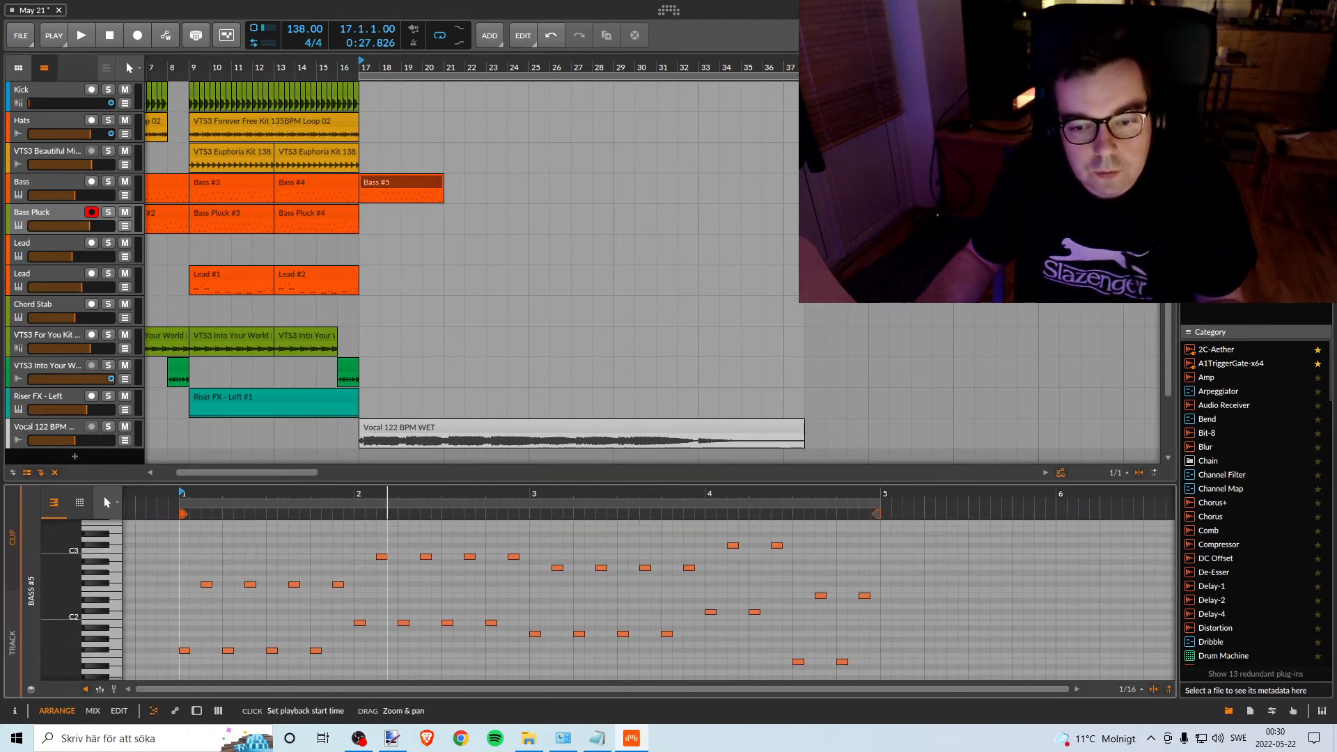
key(space)
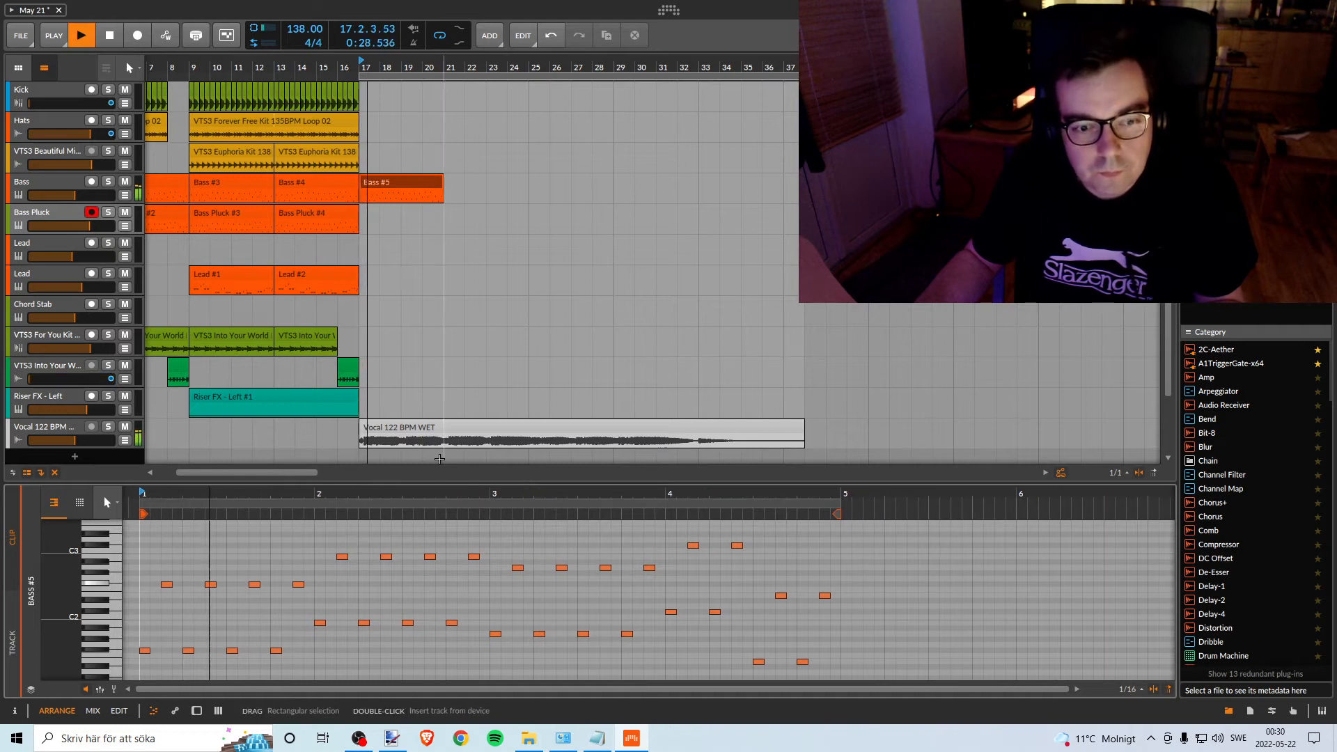
key(space)
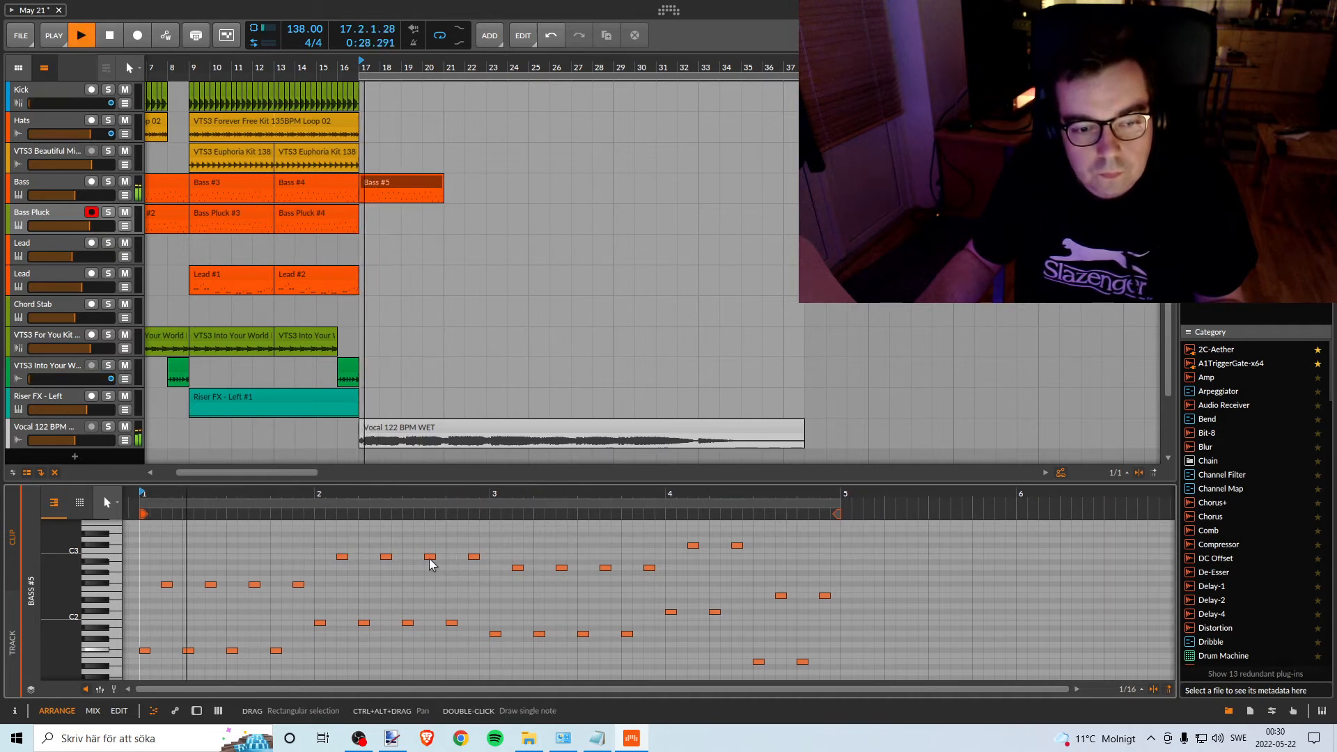
key(space)
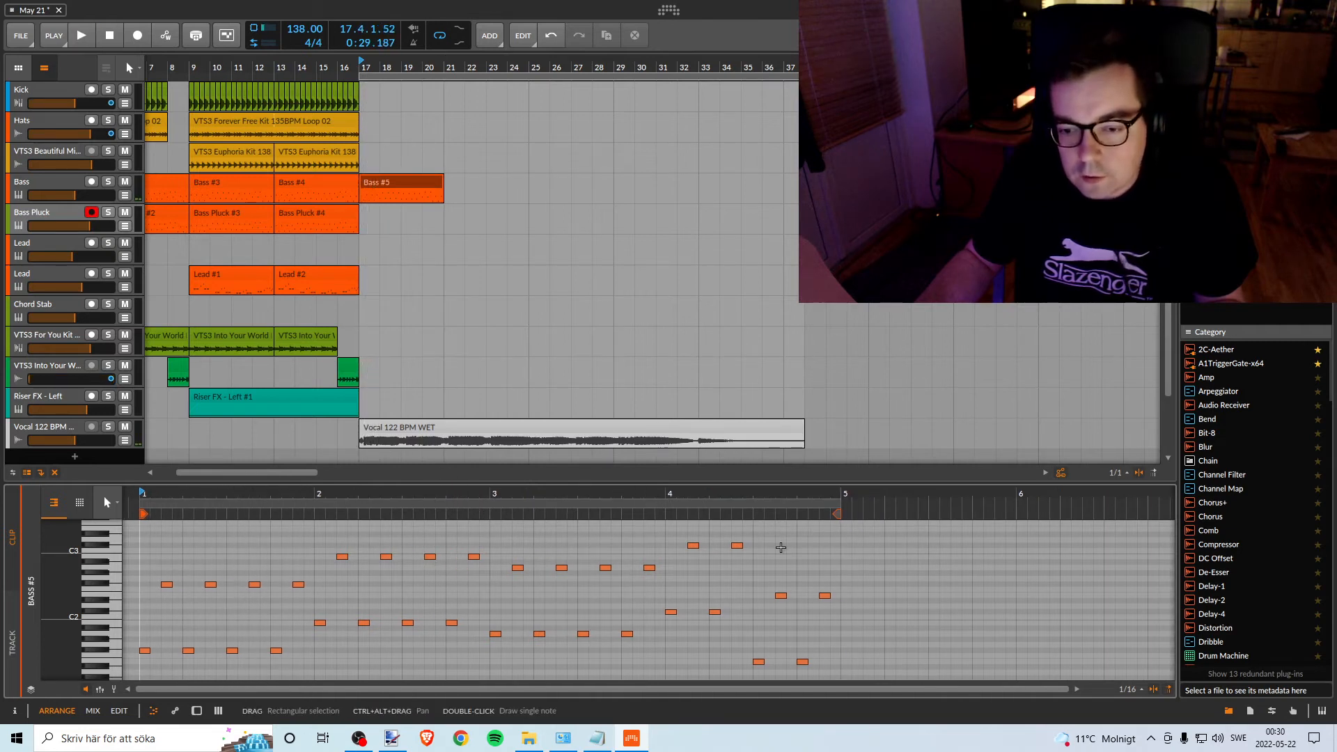
key(space)
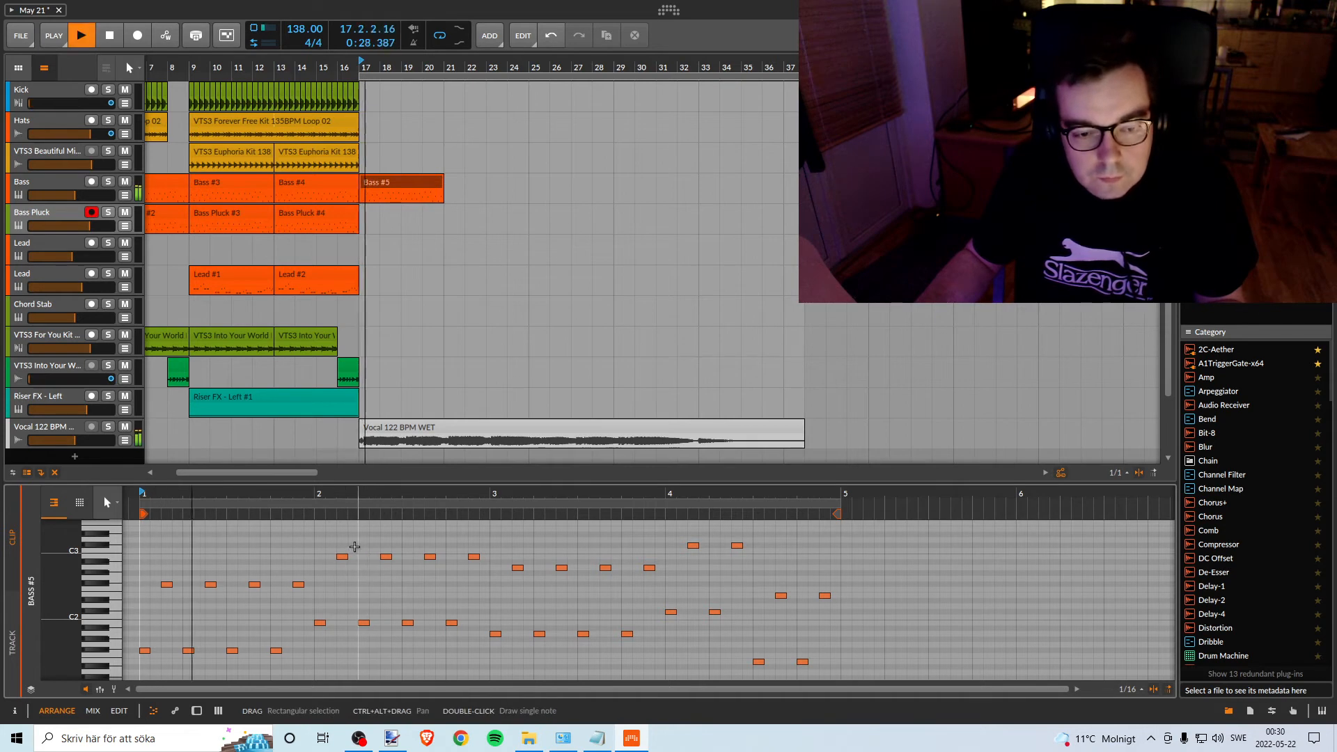
key(space)
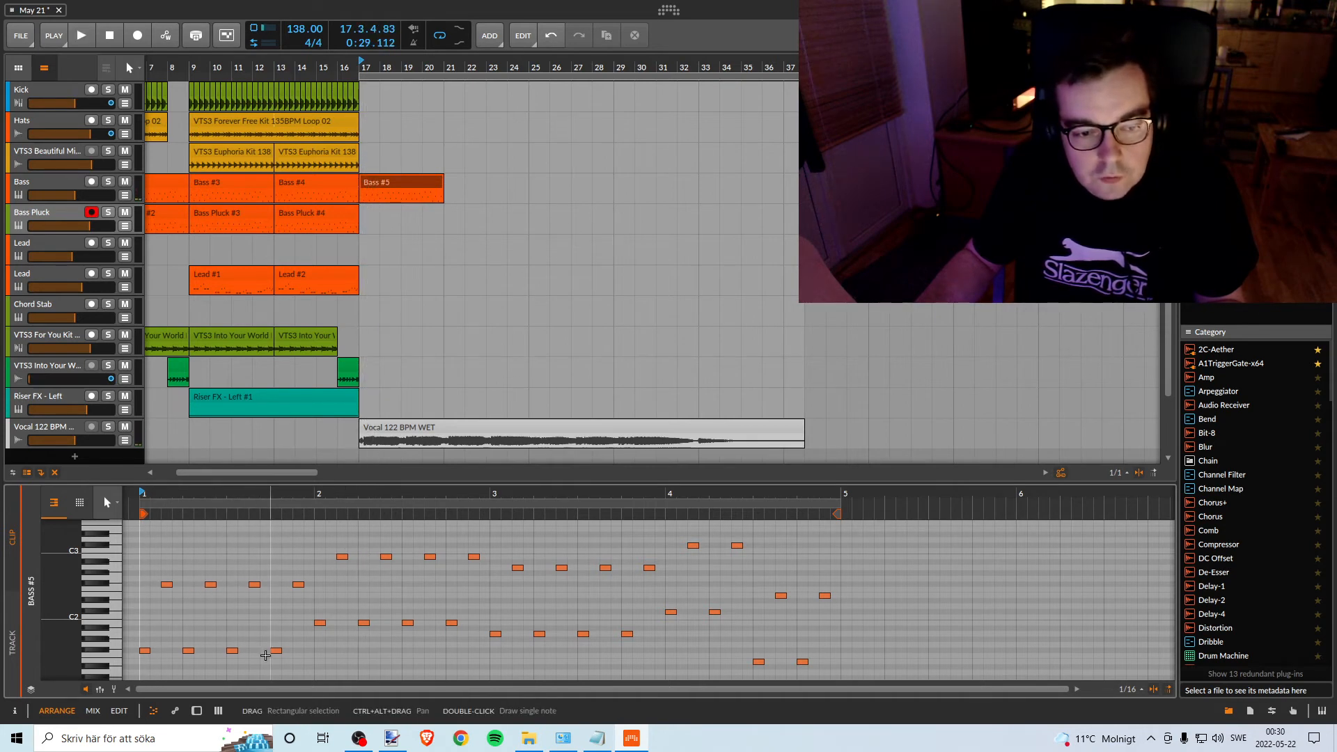
key(space)
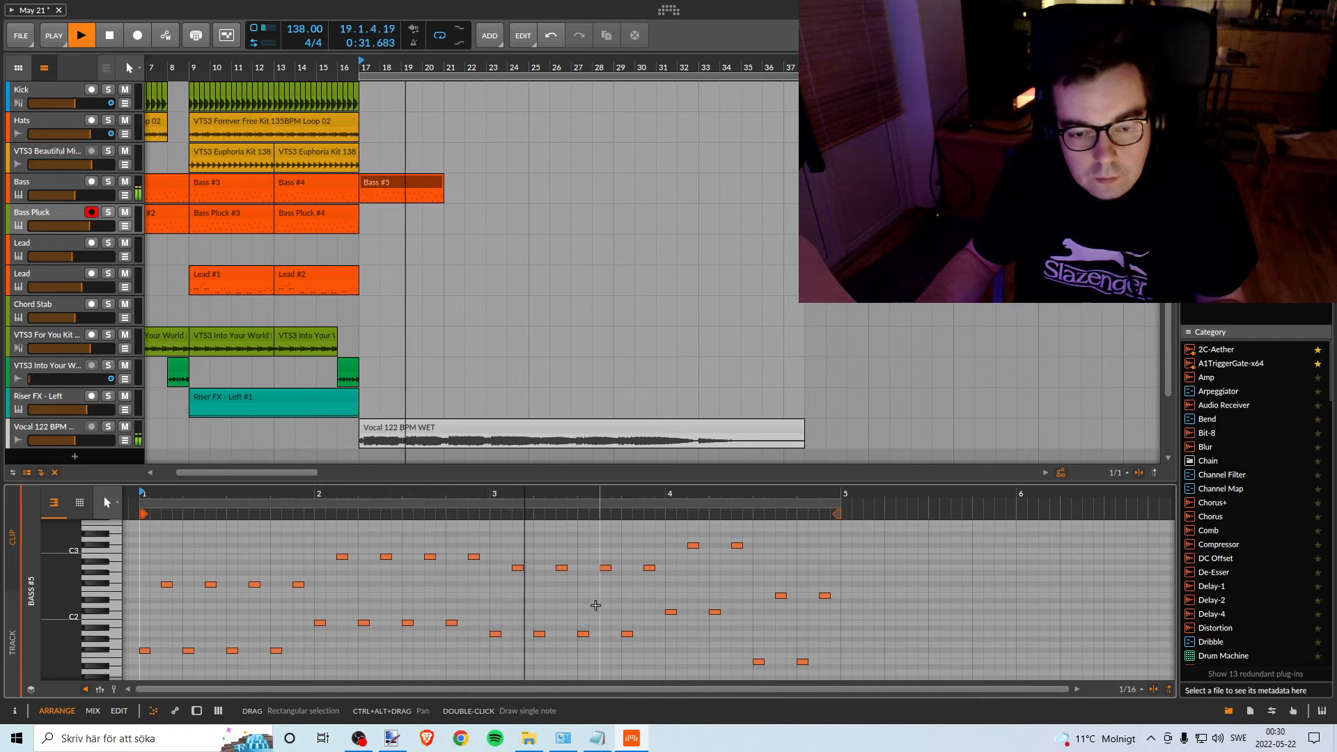
key(space)
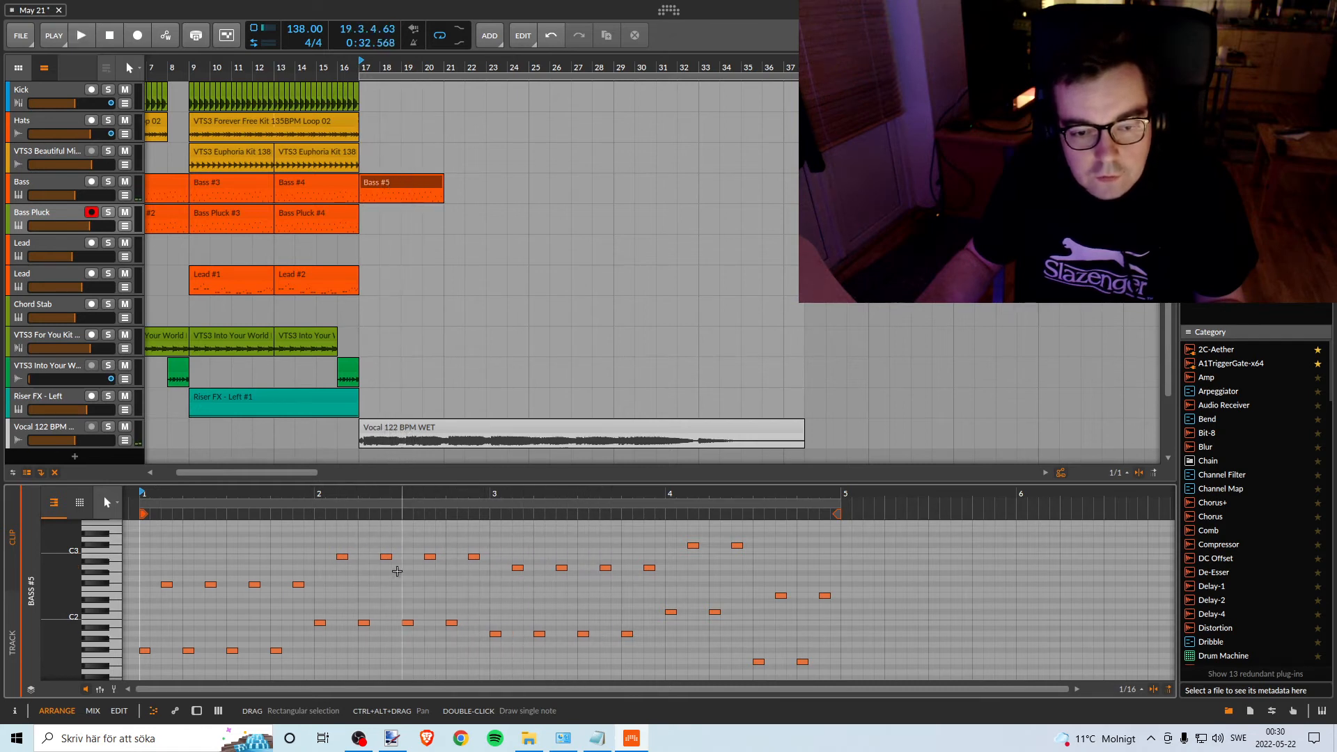
key(space)
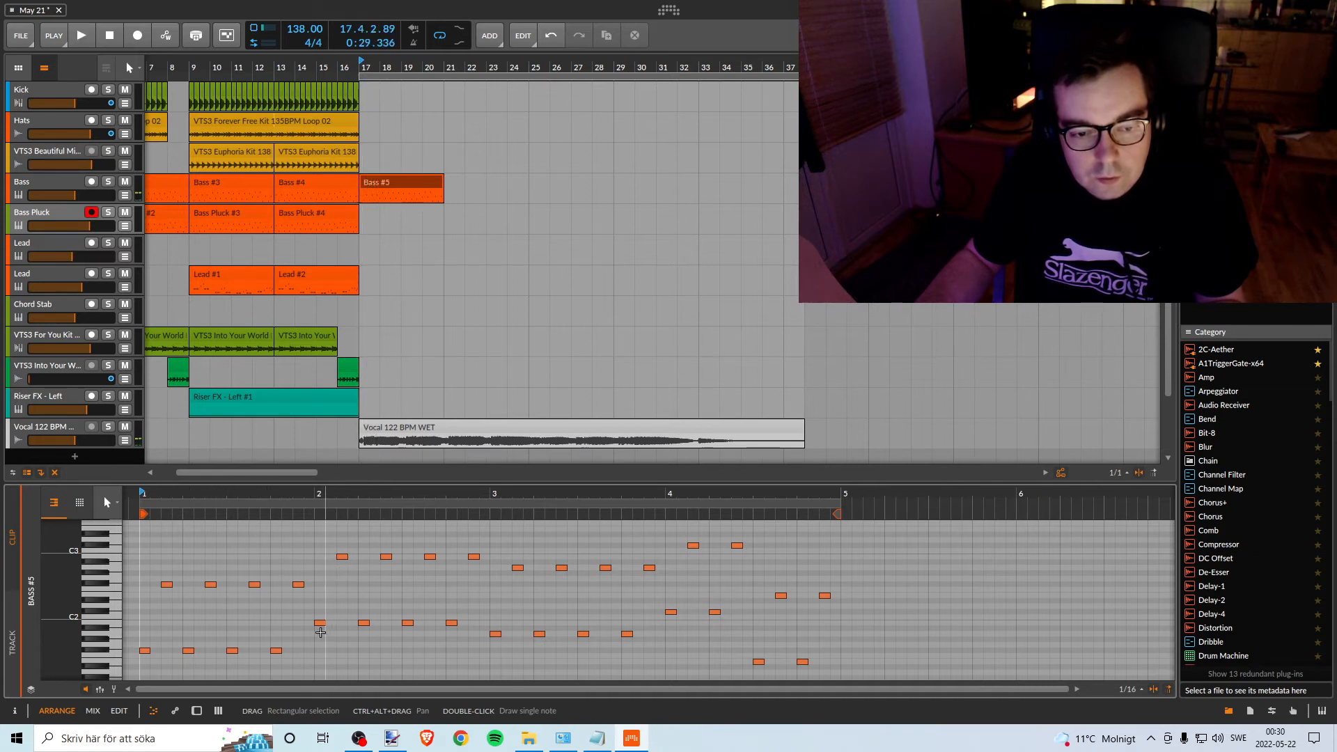
Audition the last low and high notes of bar 1 and the first ones of bar 2 in Bass #5 against the vocal.
click(276, 651)
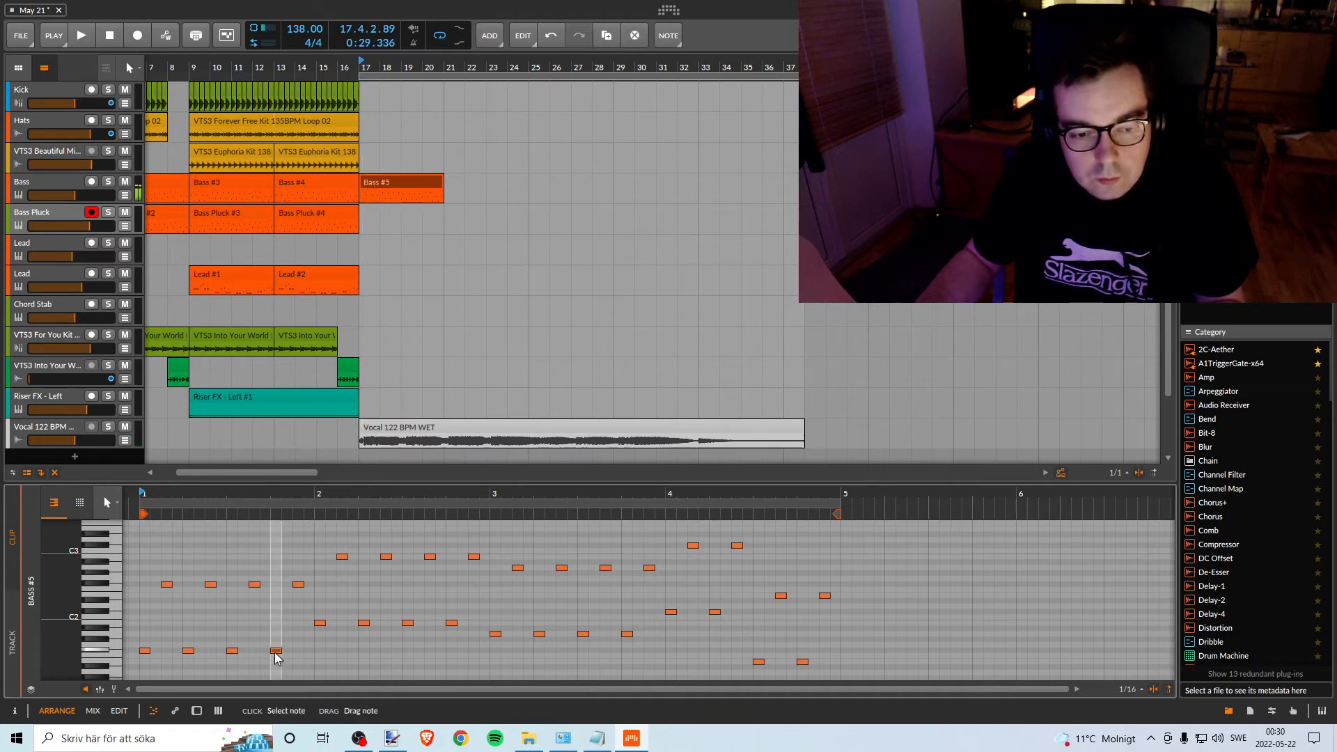
click(299, 586)
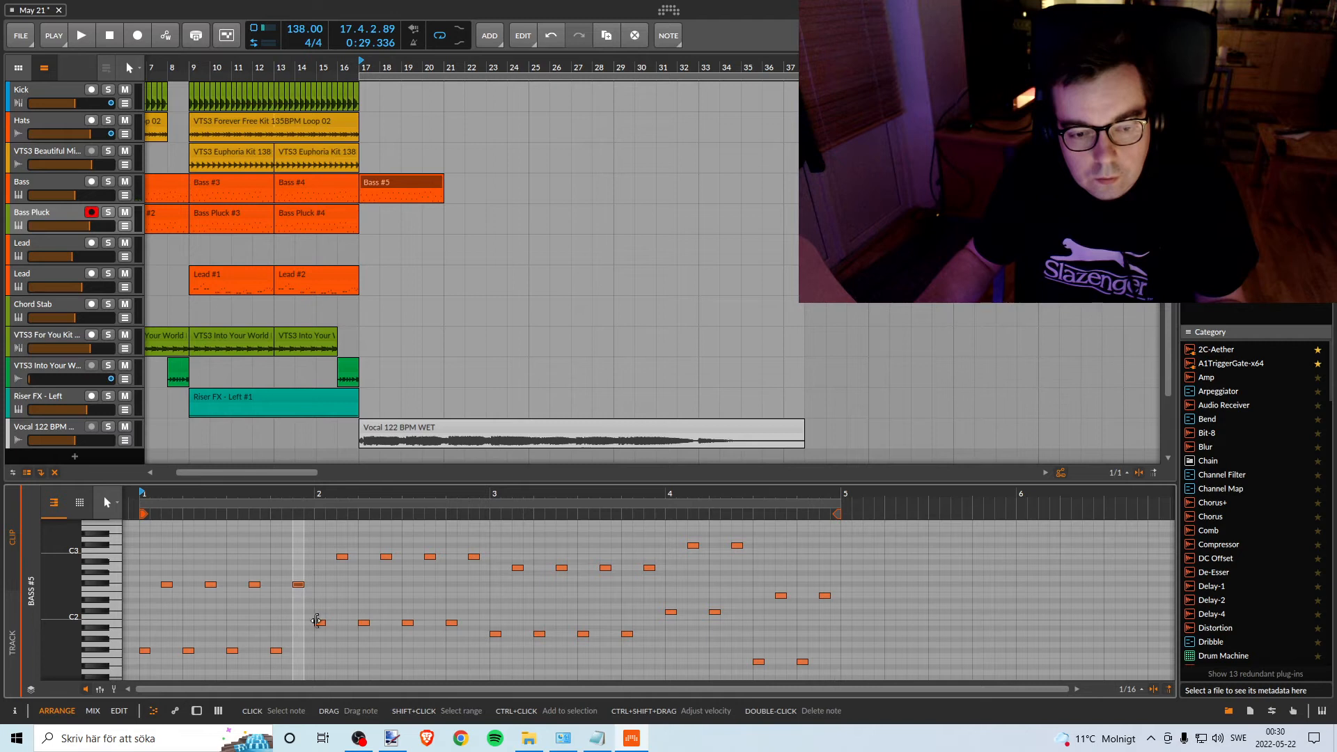
key(space)
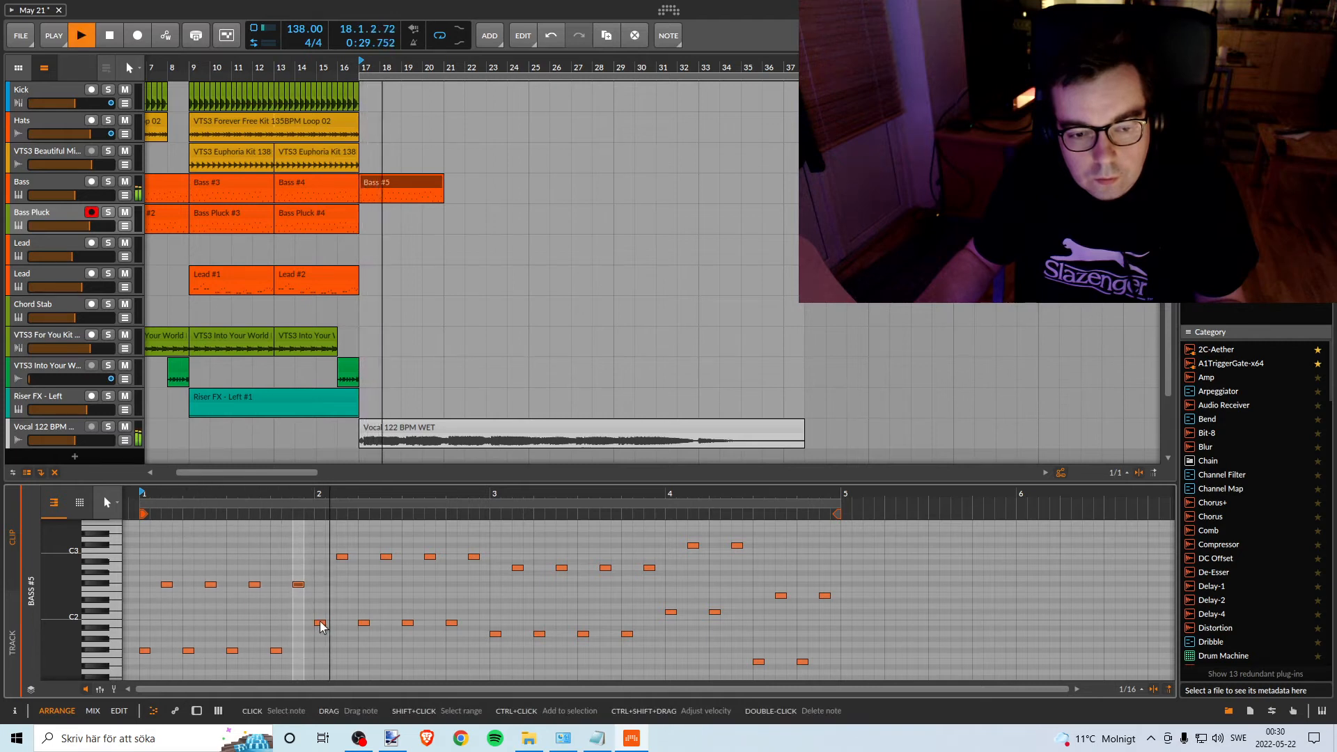
key(space)
click(320, 623)
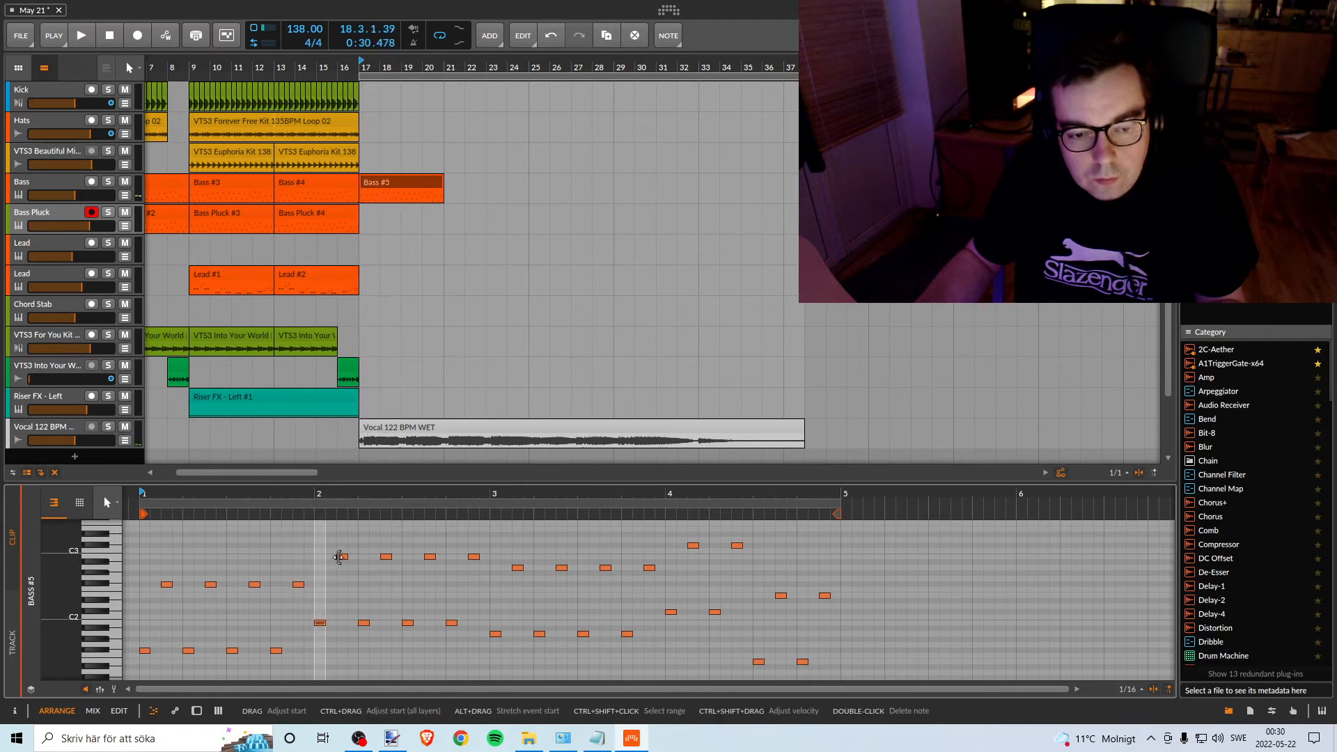
click(342, 557)
key(space)
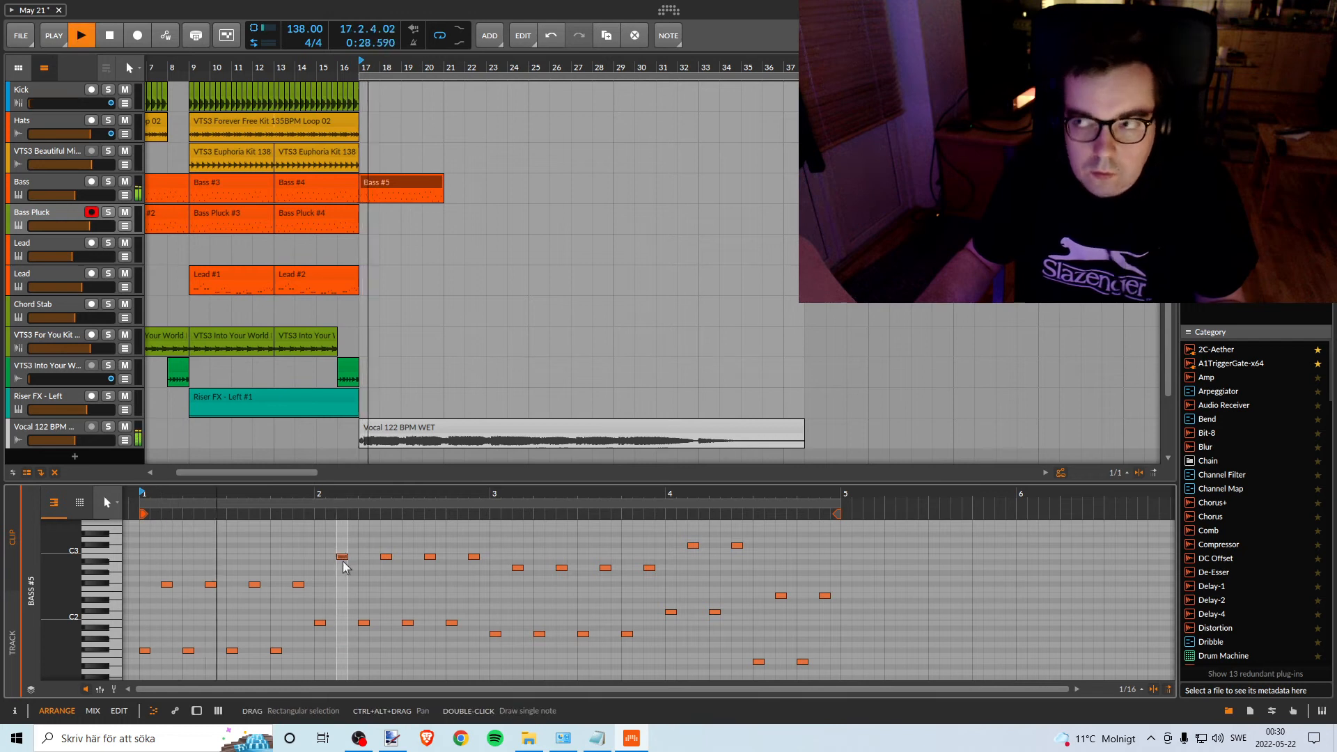
Try lowering the four low notes in bar 2 of the Bass #5 clip by two semitones and play the passage.
key(space)
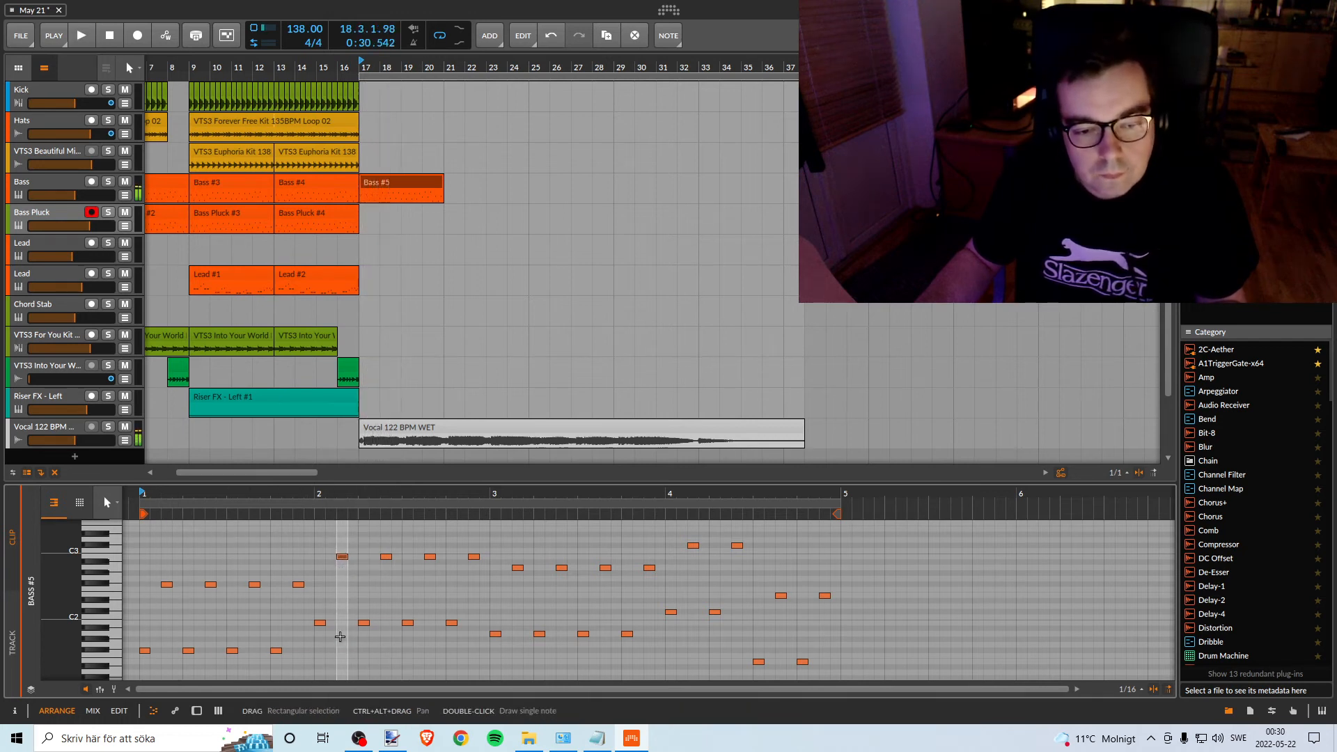
click(320, 624)
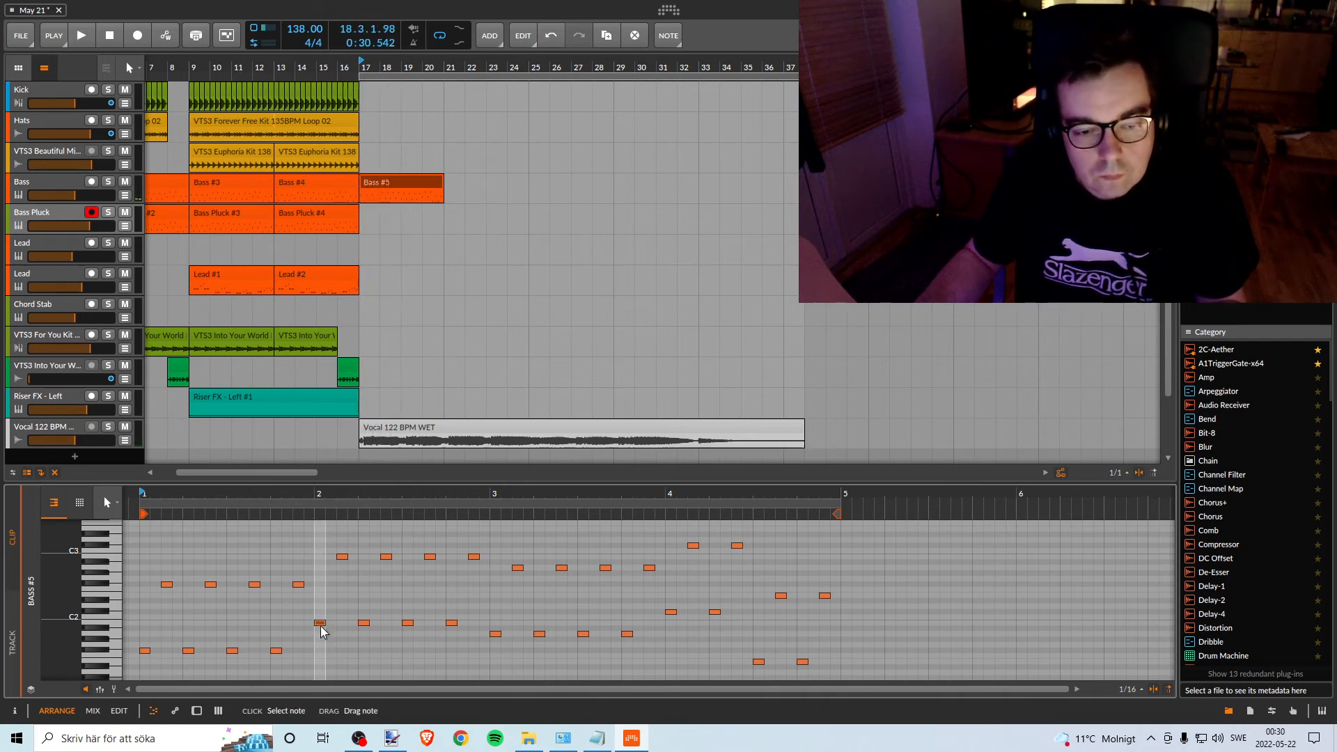
drag(321, 635, 454, 637)
drag(364, 625, 361, 635)
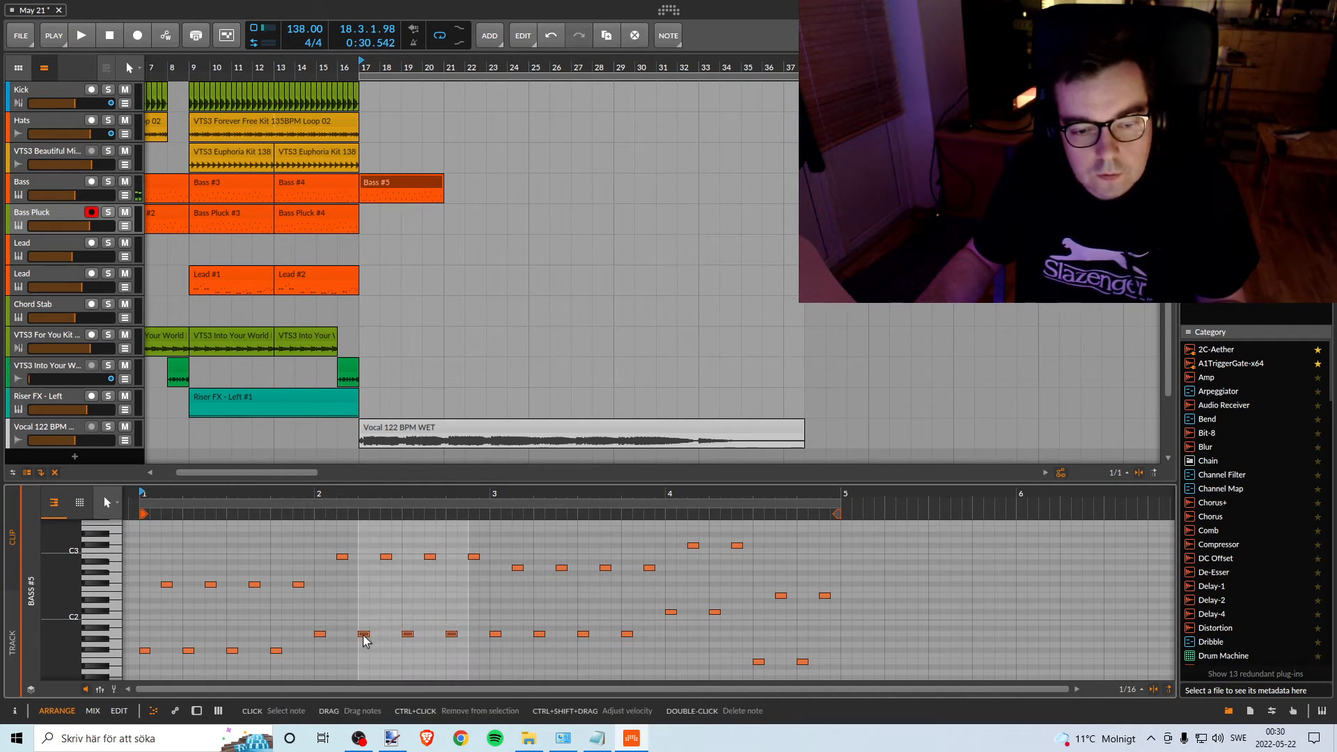
key(space)
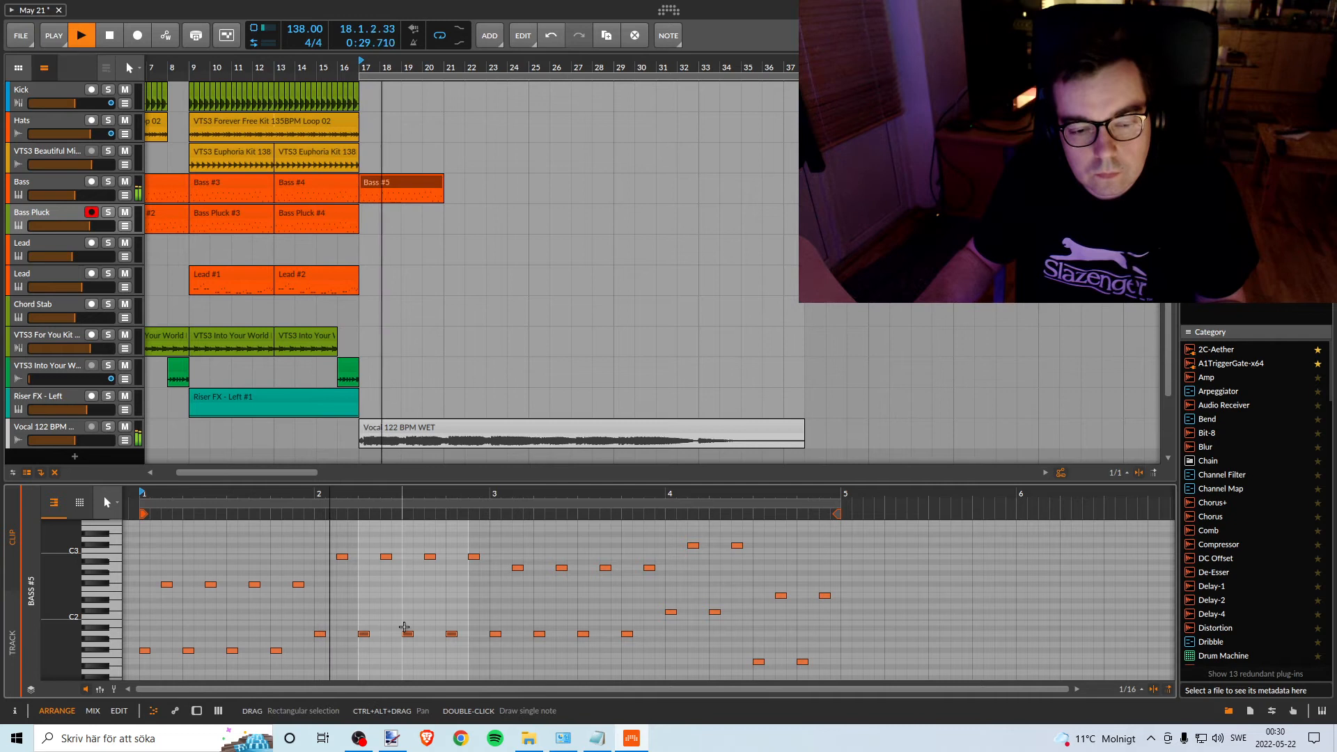
key(space)
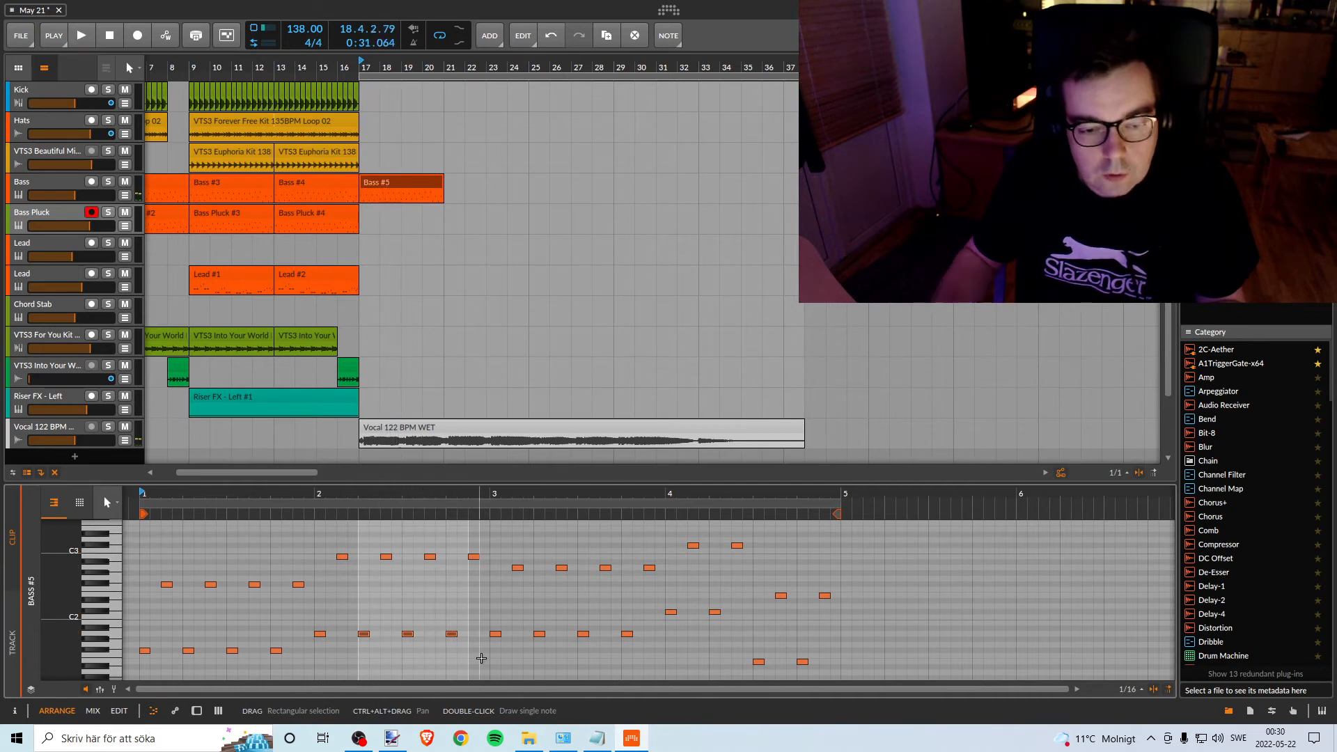
Try the last three low notes of bar 2 one semitone lower, play them, and raise them again.
key(Down)
key(space)
key(space)
key(Up)
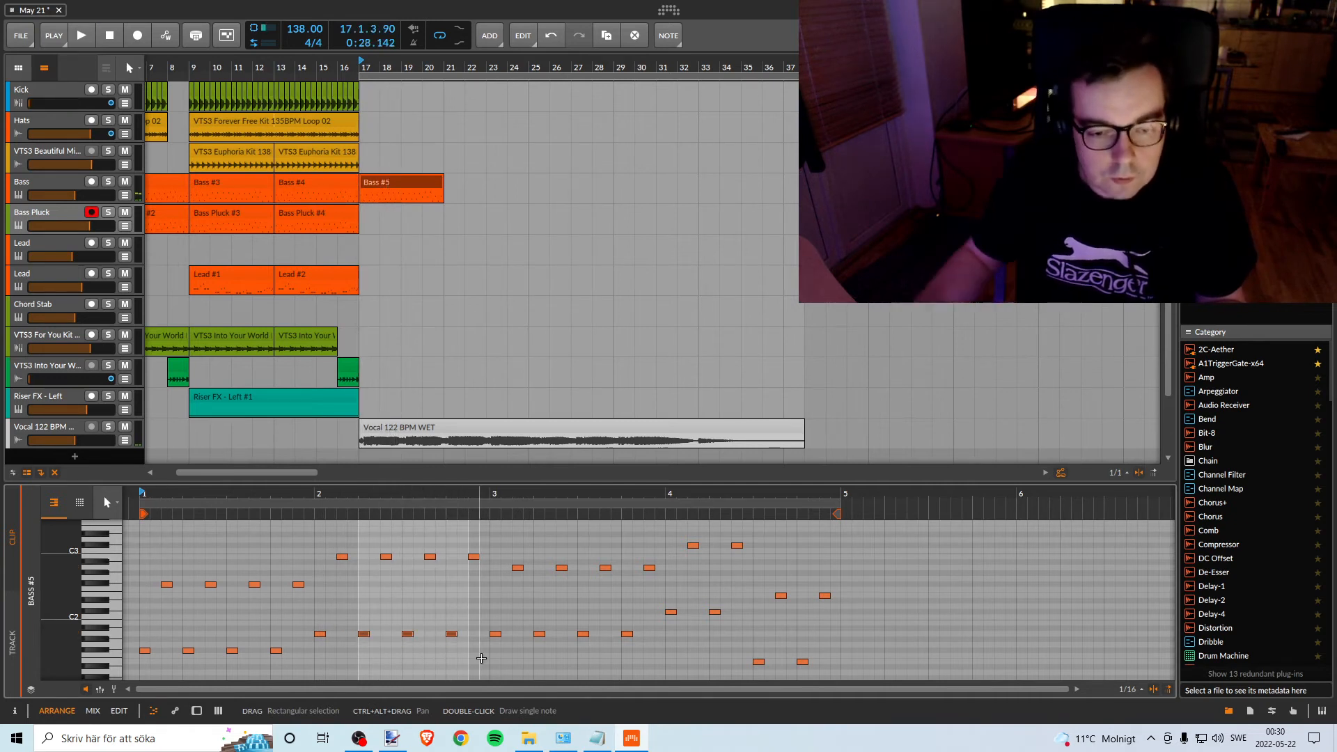
Try lowering all four low notes in bar 2 by one more semitone and listen to the change.
click(439, 616)
drag(456, 616, 316, 654)
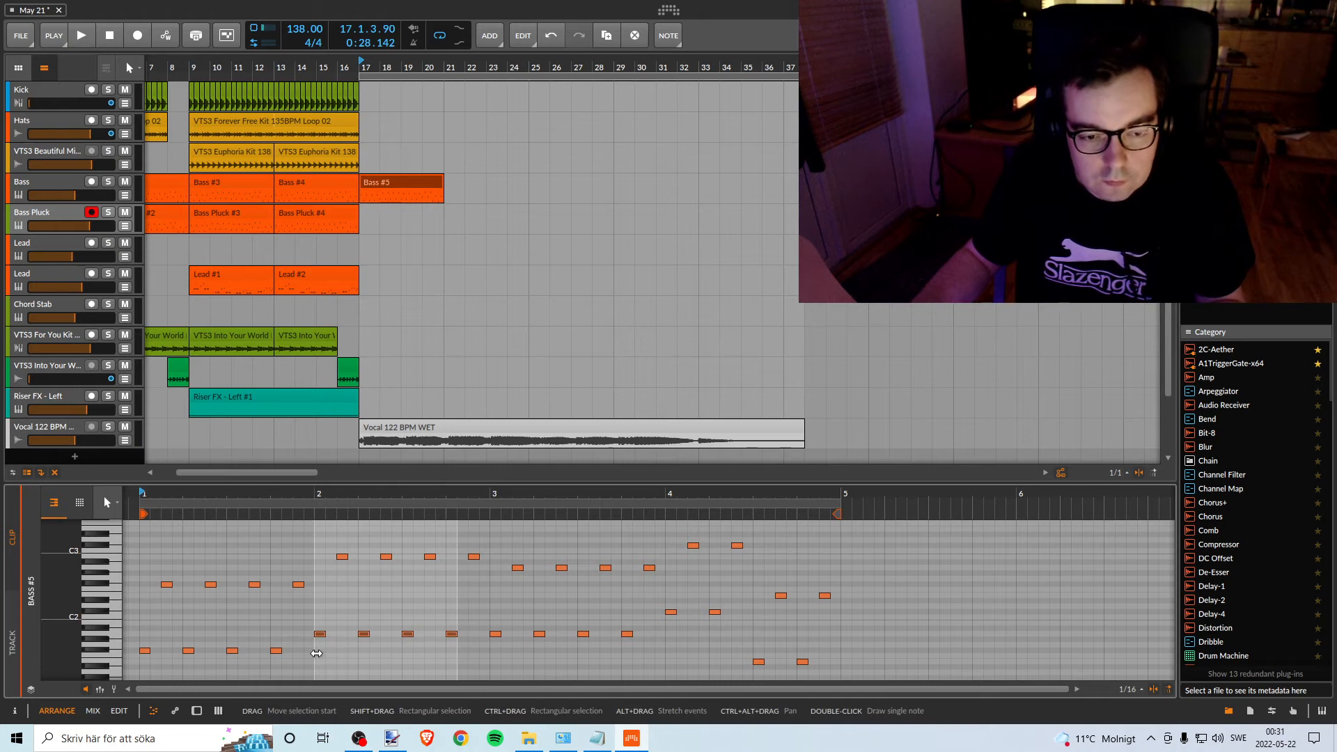
key(Down)
key(space)
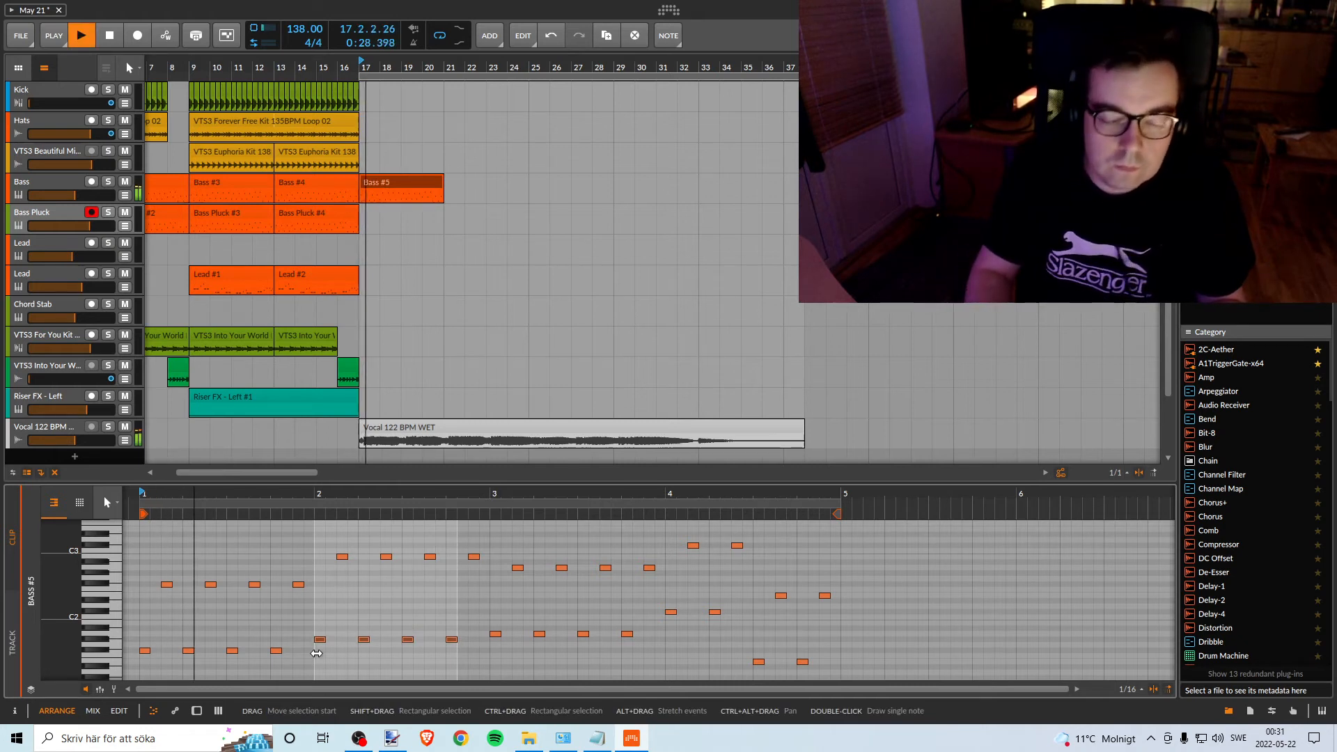
key(space)
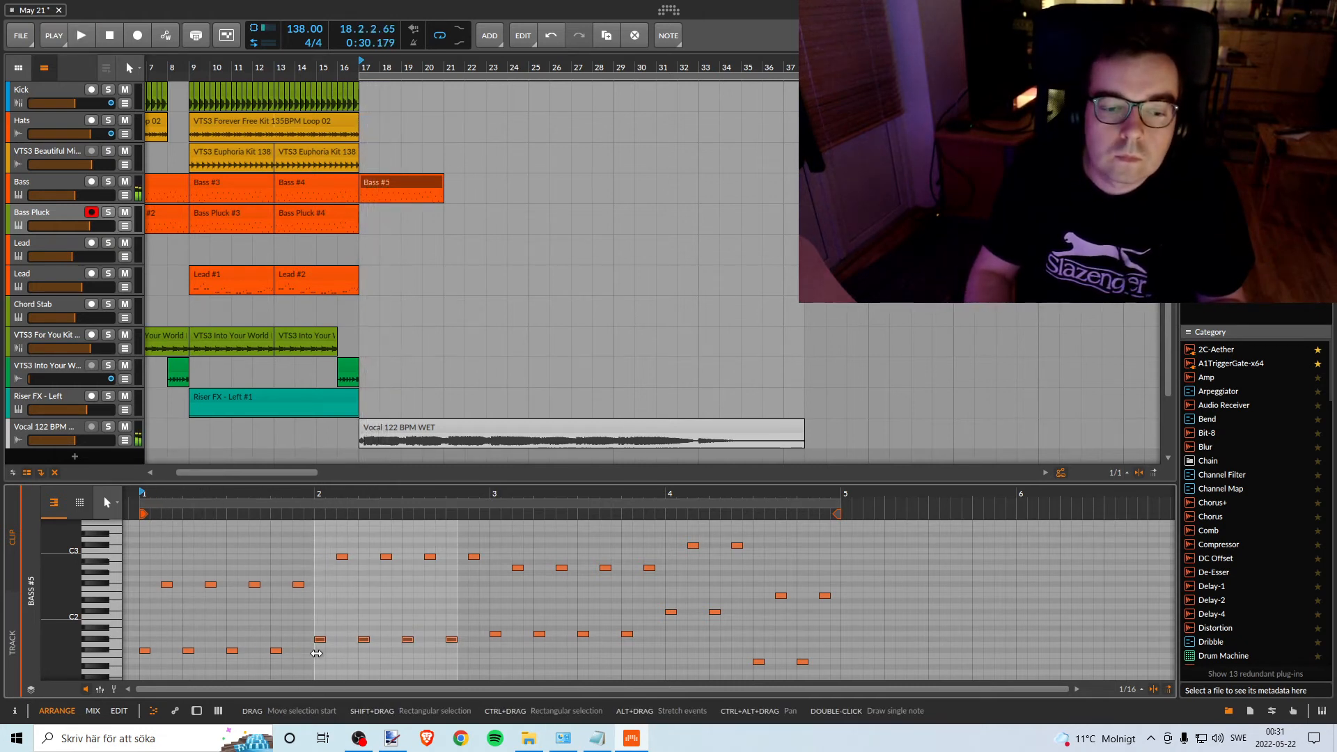
Raise the four low notes in bar 2 by three semitones and play the Bass #5 clip through.
key(Up)
key(space)
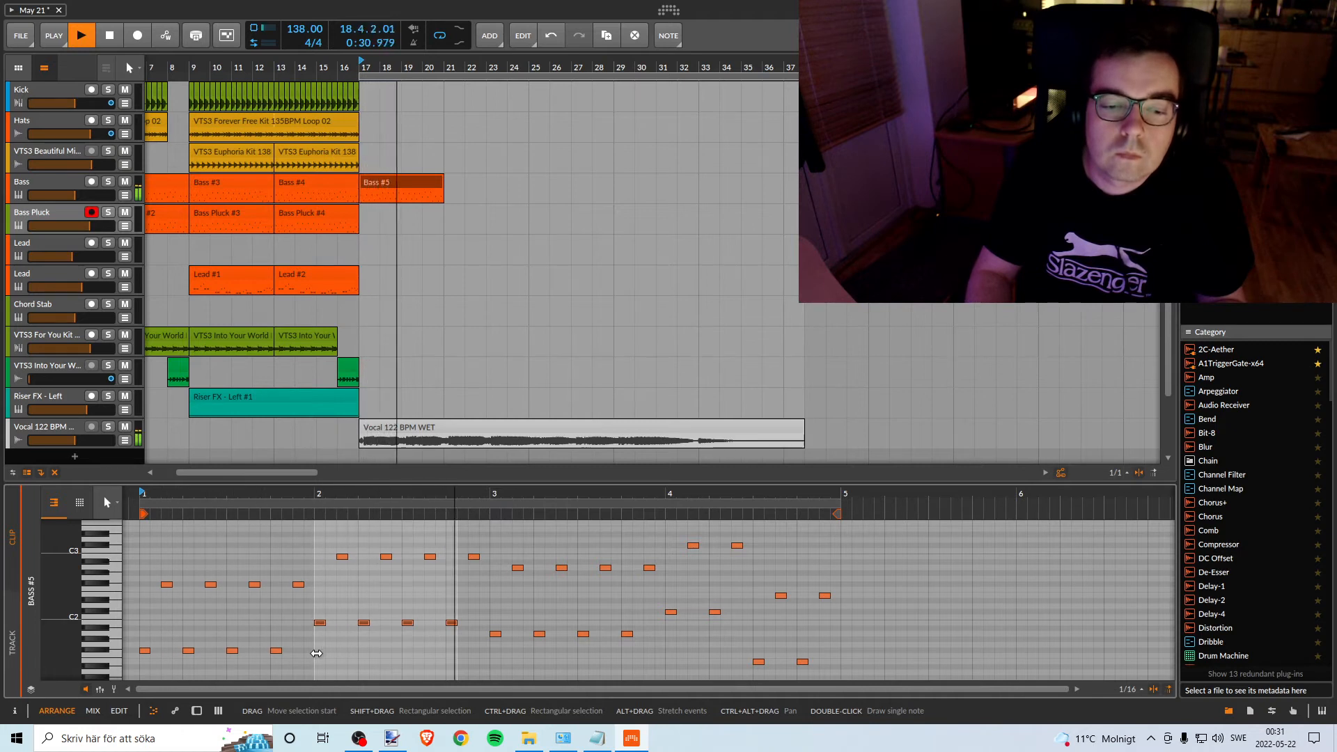
key(space)
key(space)
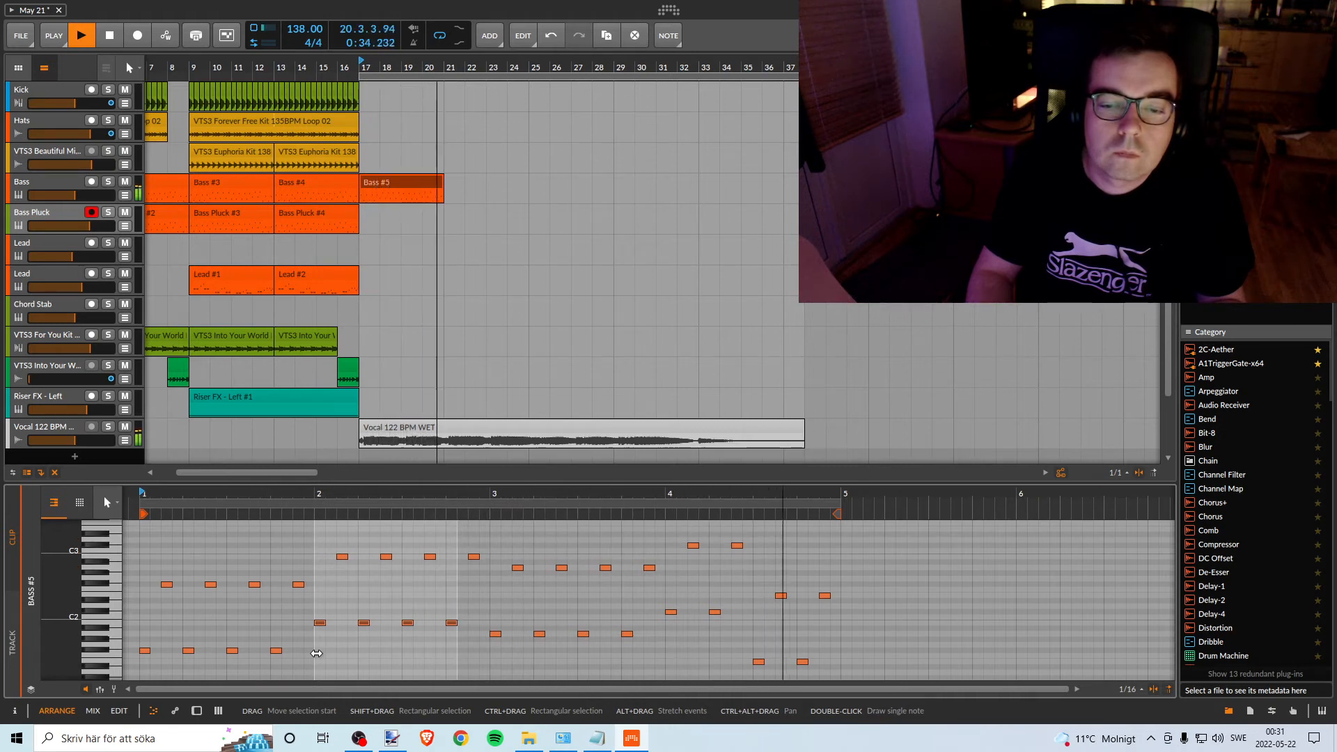
key(space)
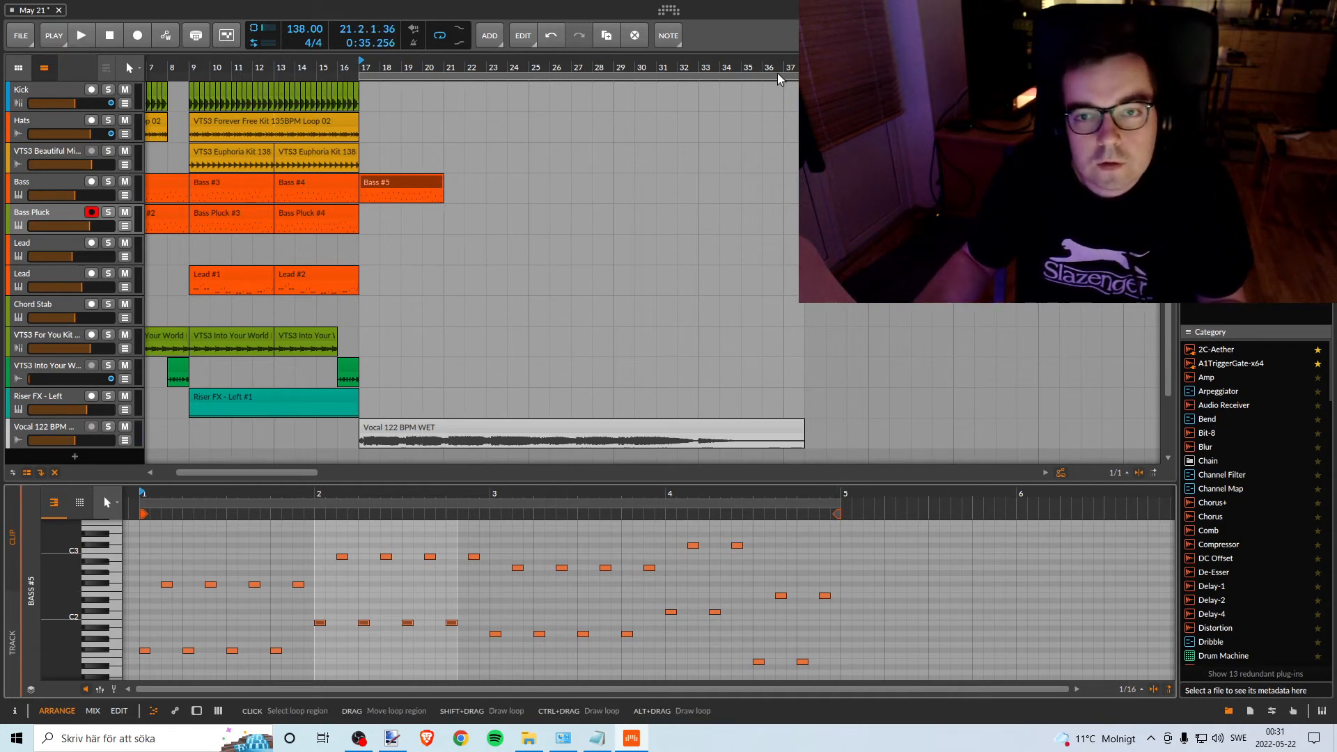
Set the arranger loop region to bars 17–21 and copy the Bass #5 clip so the copy starts at bar 21.
drag(804, 76, 449, 112)
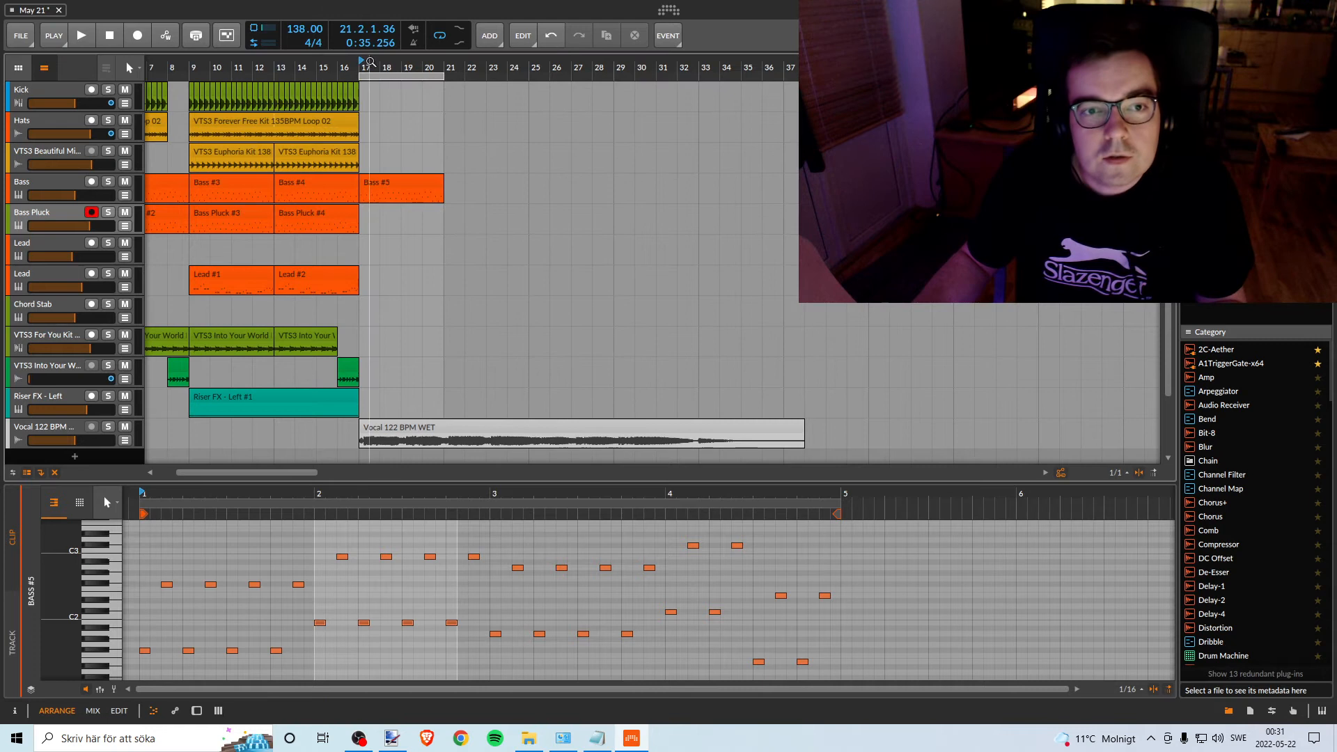
key(space)
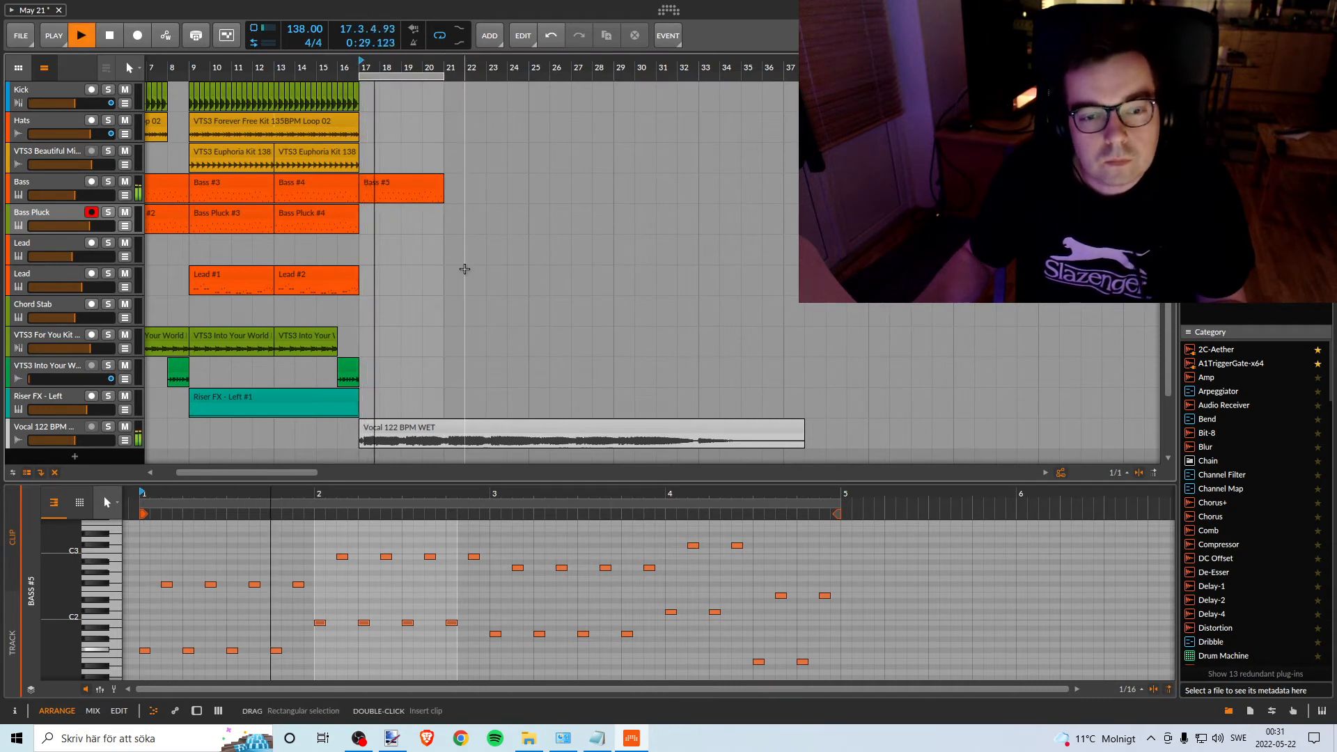
click(404, 186)
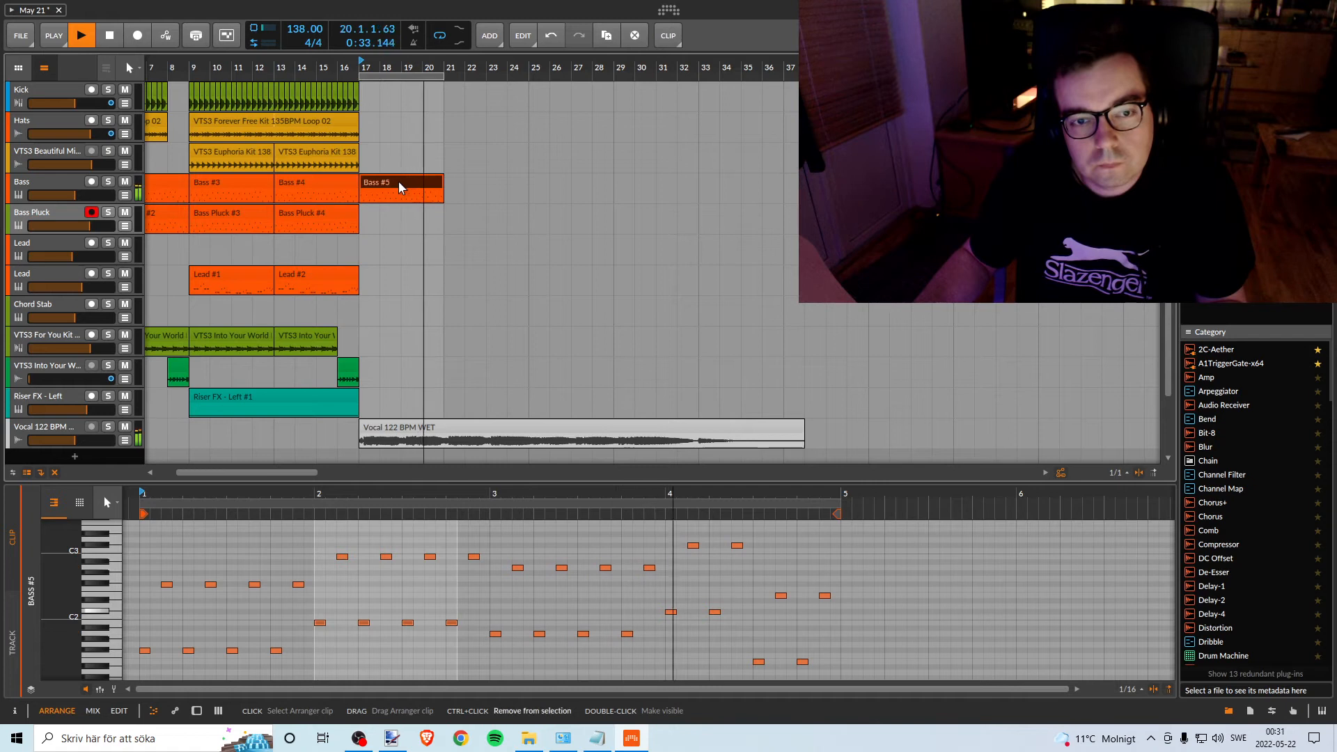
drag(404, 185, 495, 192)
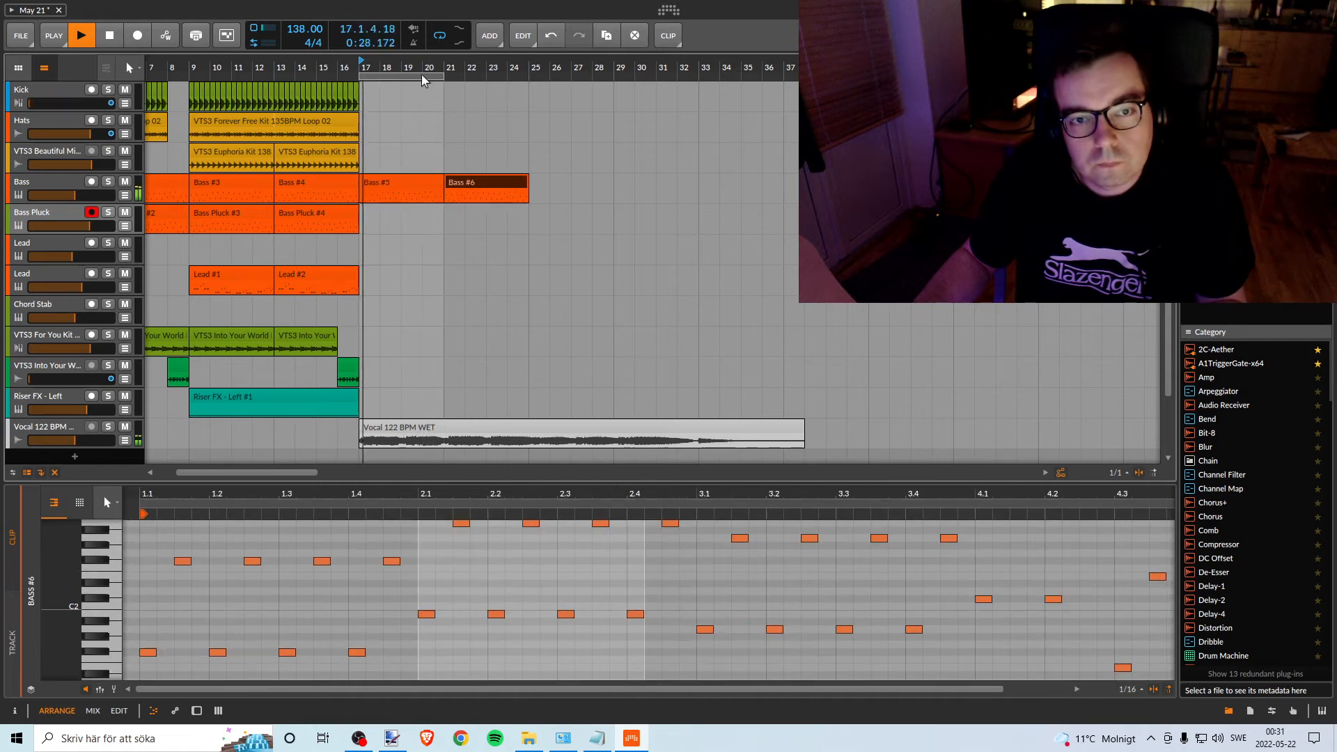
Turn looping off to play on through the copied bass clip, and select the Bass #5 clip at bar 17.
click(439, 39)
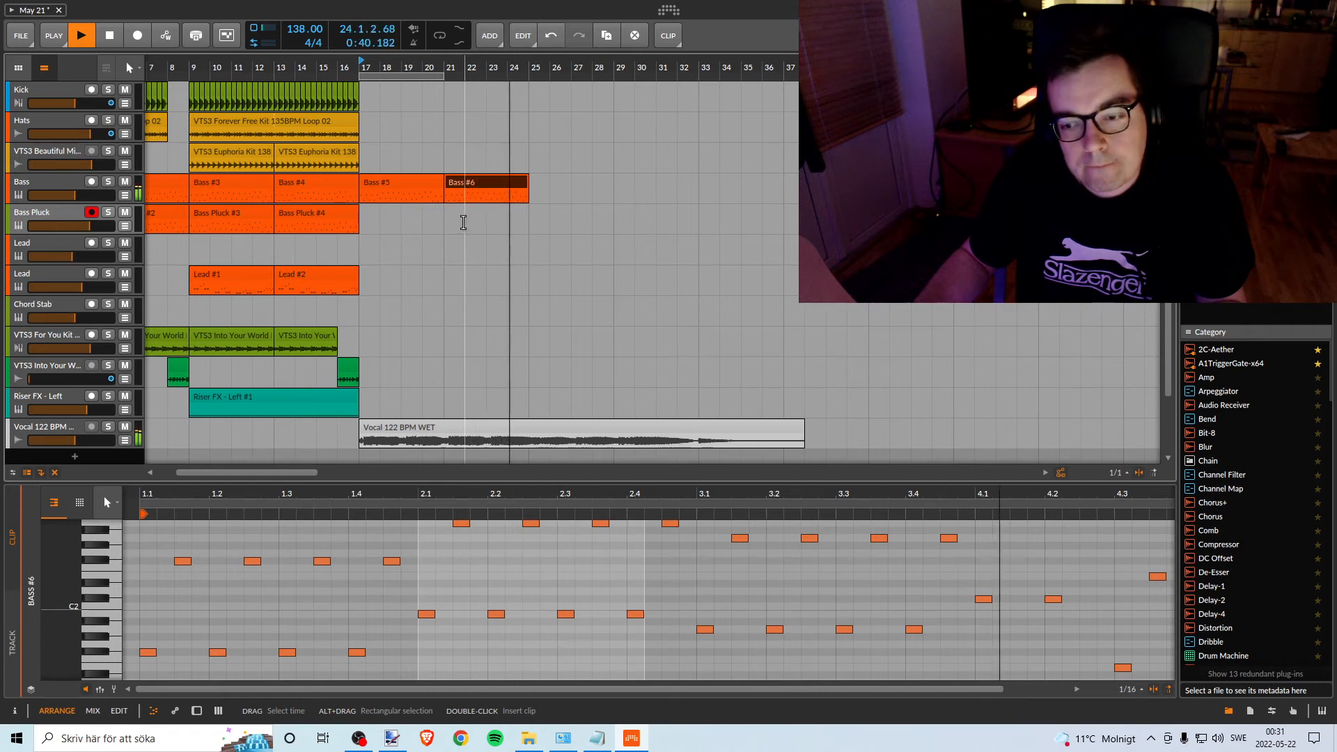
key(space)
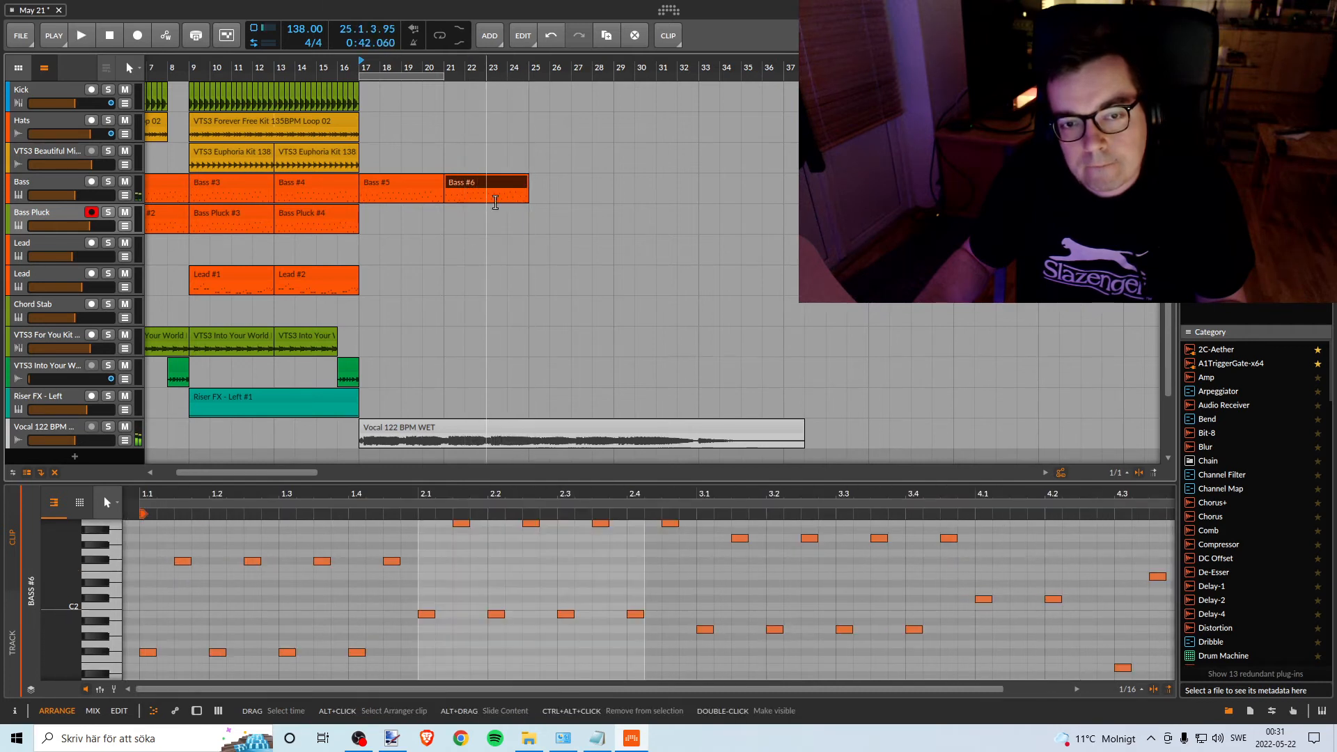
click(410, 184)
click(453, 182)
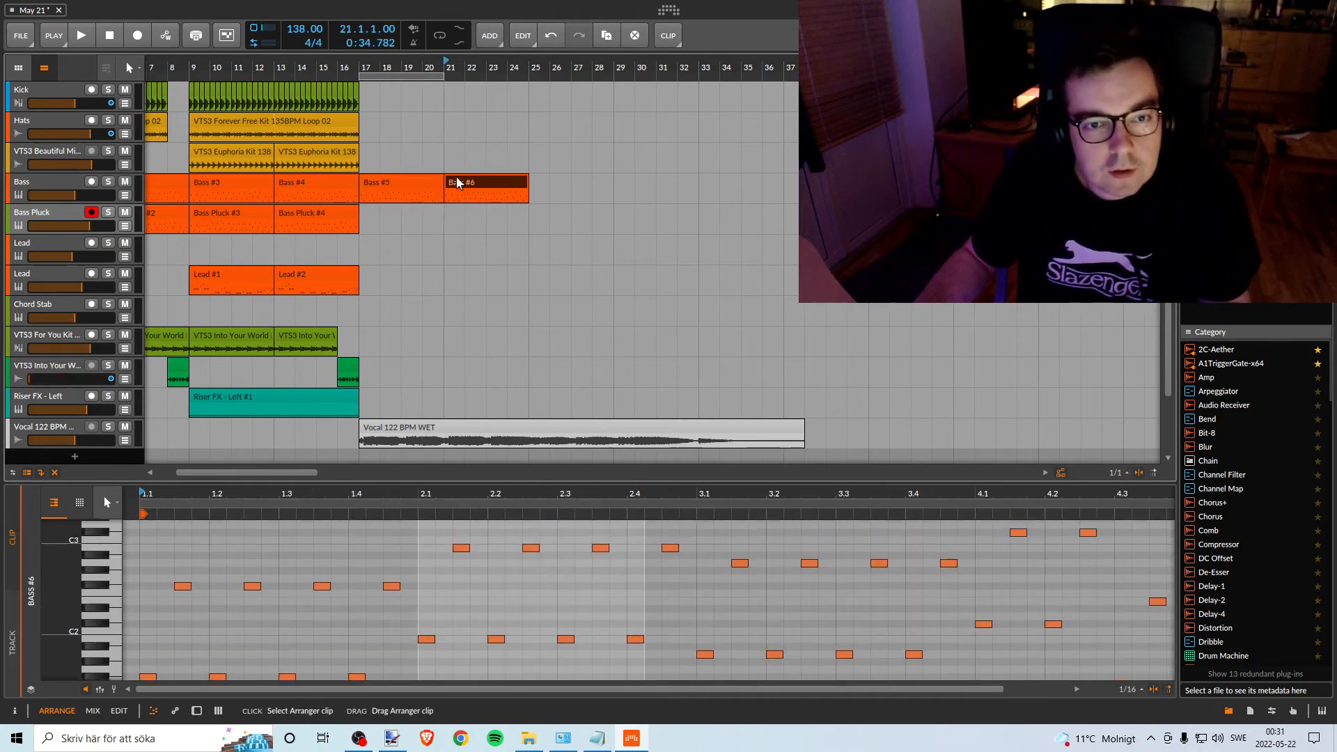
click(393, 187)
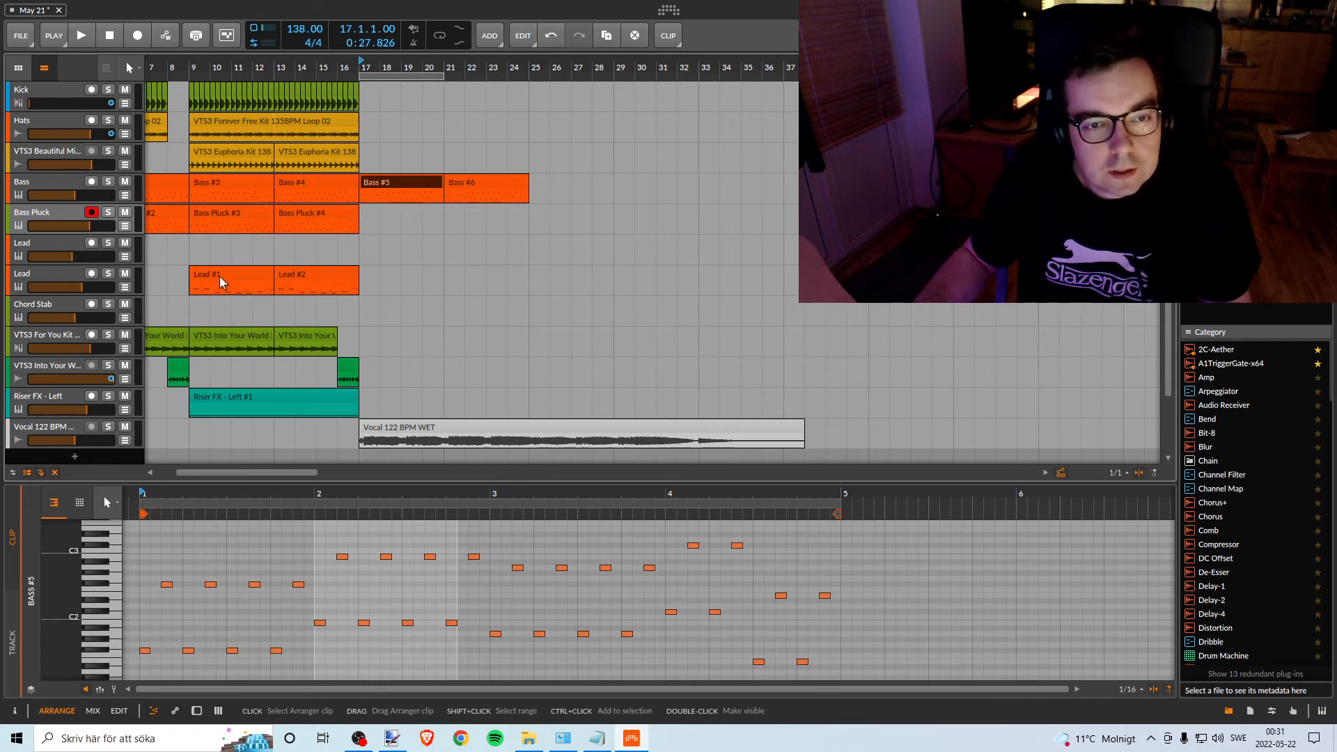
Add an instrument track below the vocal track.
scroll(219, 280, down, 1)
scroll(218, 278, up, 1)
scroll(218, 278, down, 1)
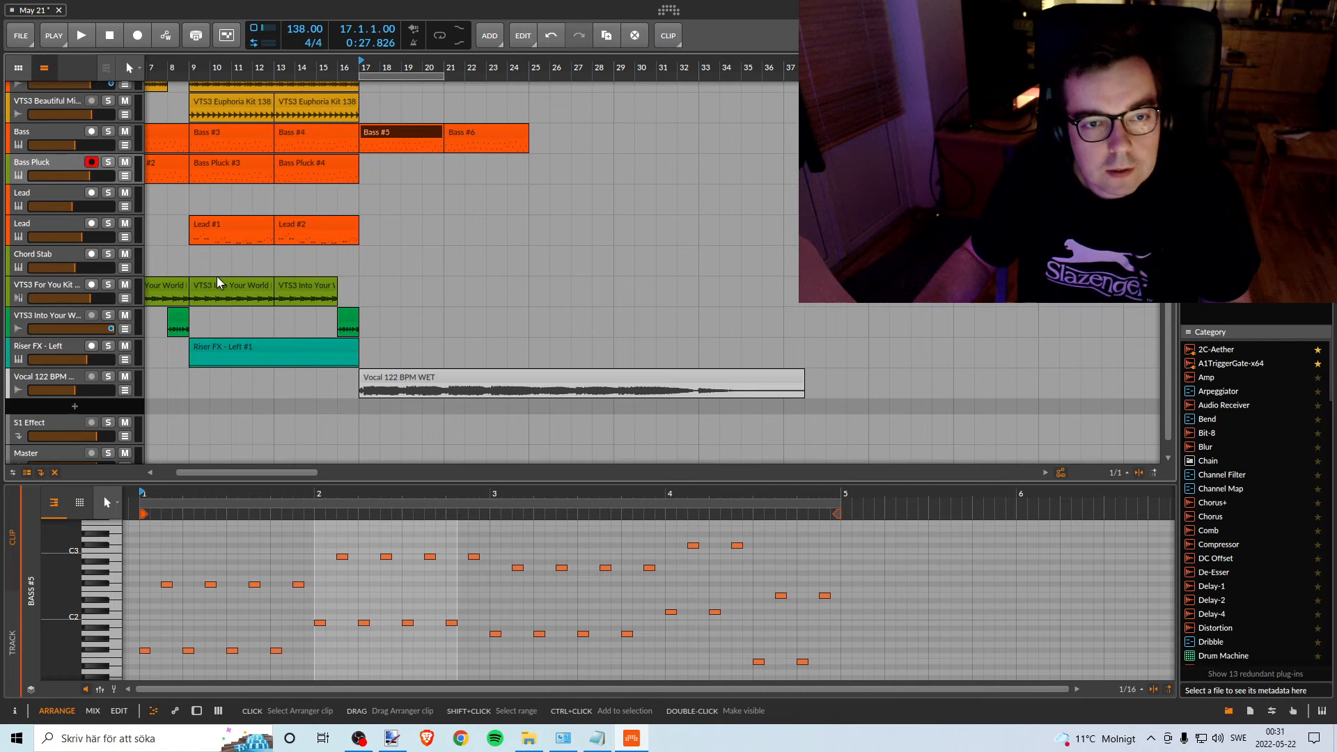
right_click(102, 412)
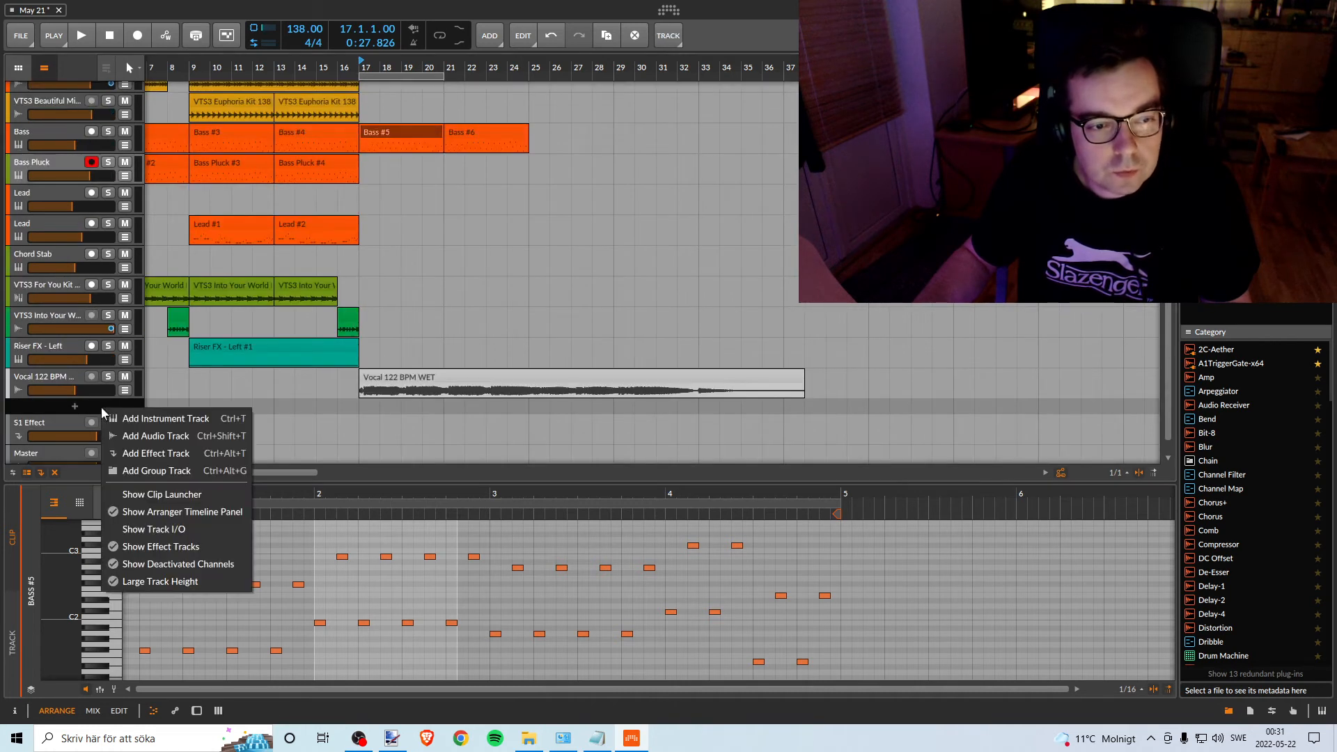
click(153, 418)
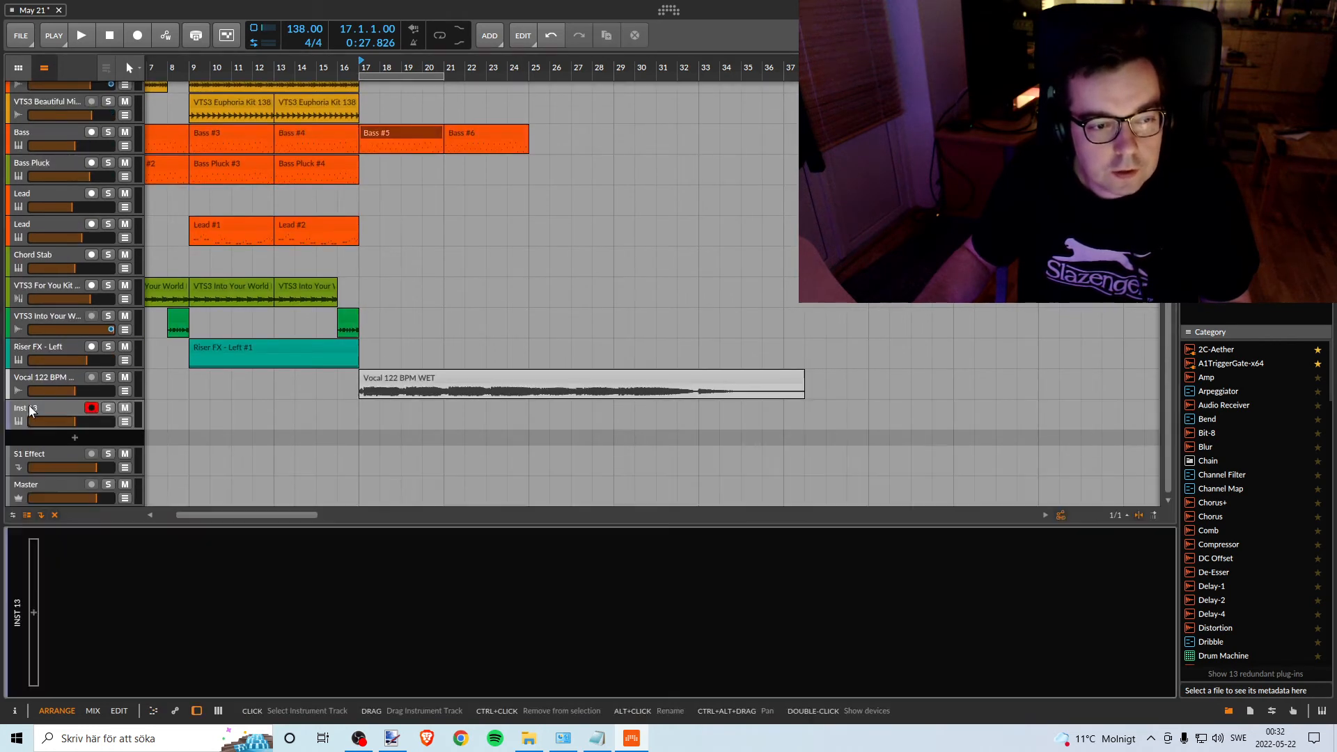
Rename the new instrument track as Bass Pad.
right_click(38, 420)
click(66, 558)
text(A)
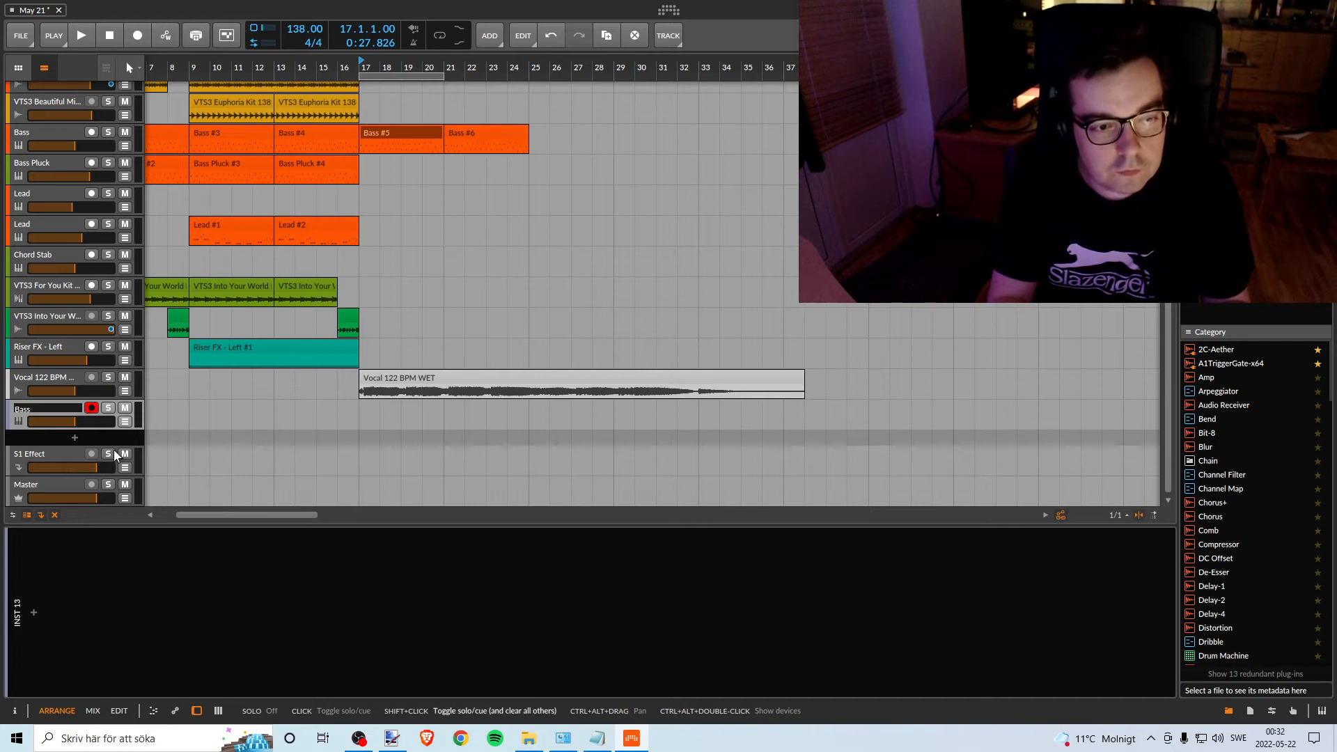
text(ass Pad)
key(Return)
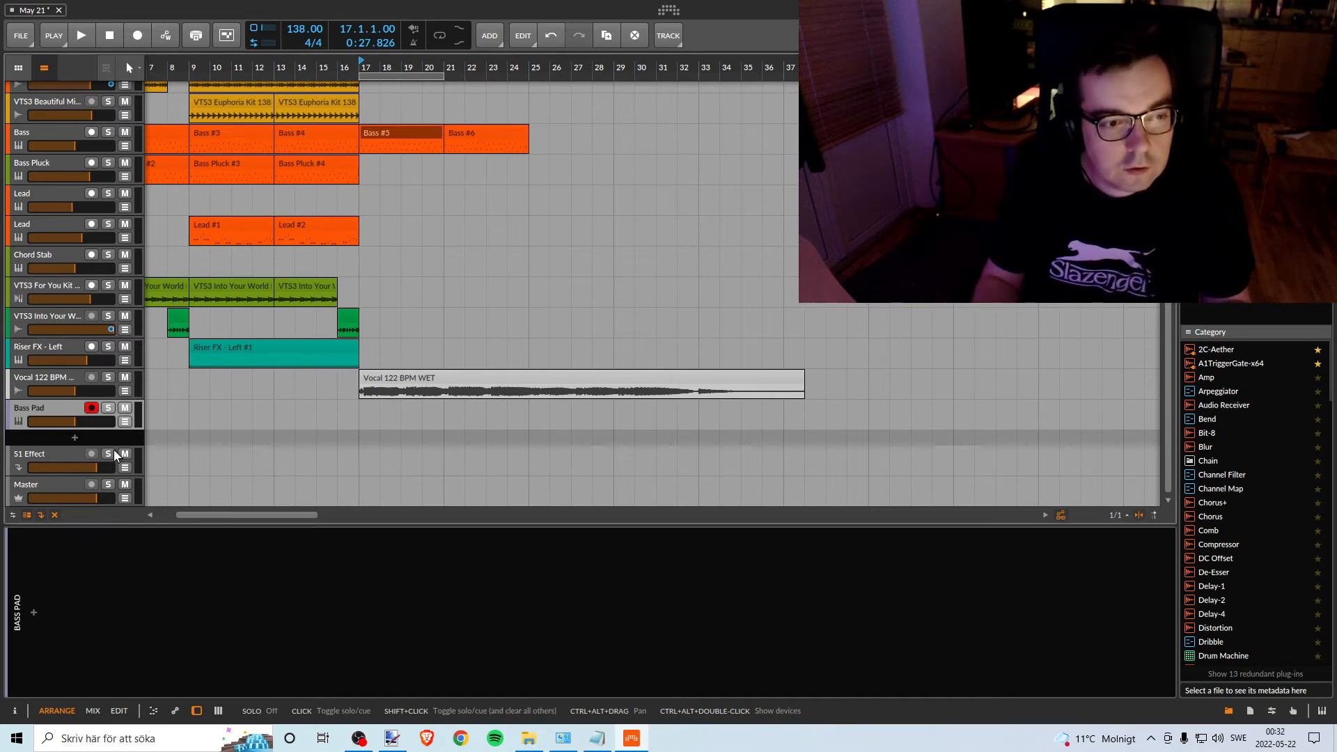
Insert the VPS Avenger synth on the Bass Pad track and open its plug-in window.
click(34, 612)
text(ave)
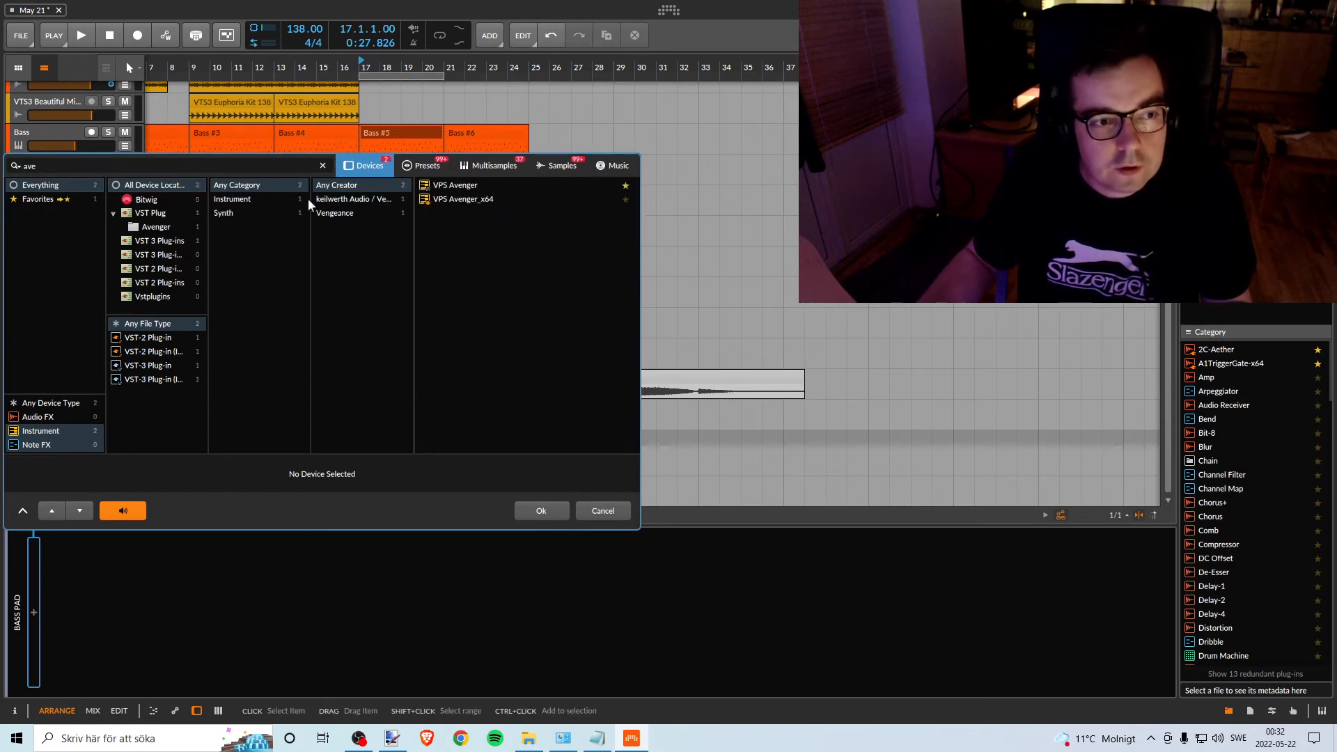
click(477, 186)
double_click(477, 186)
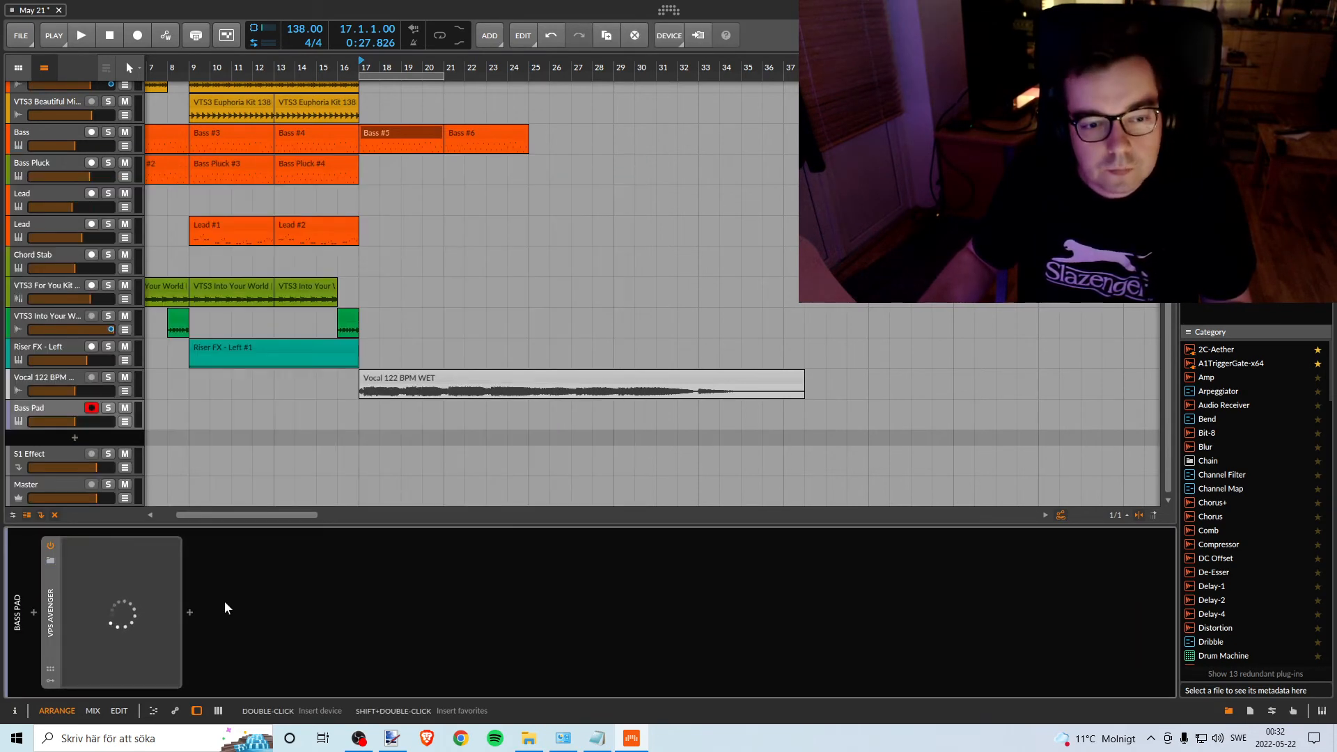
click(50, 658)
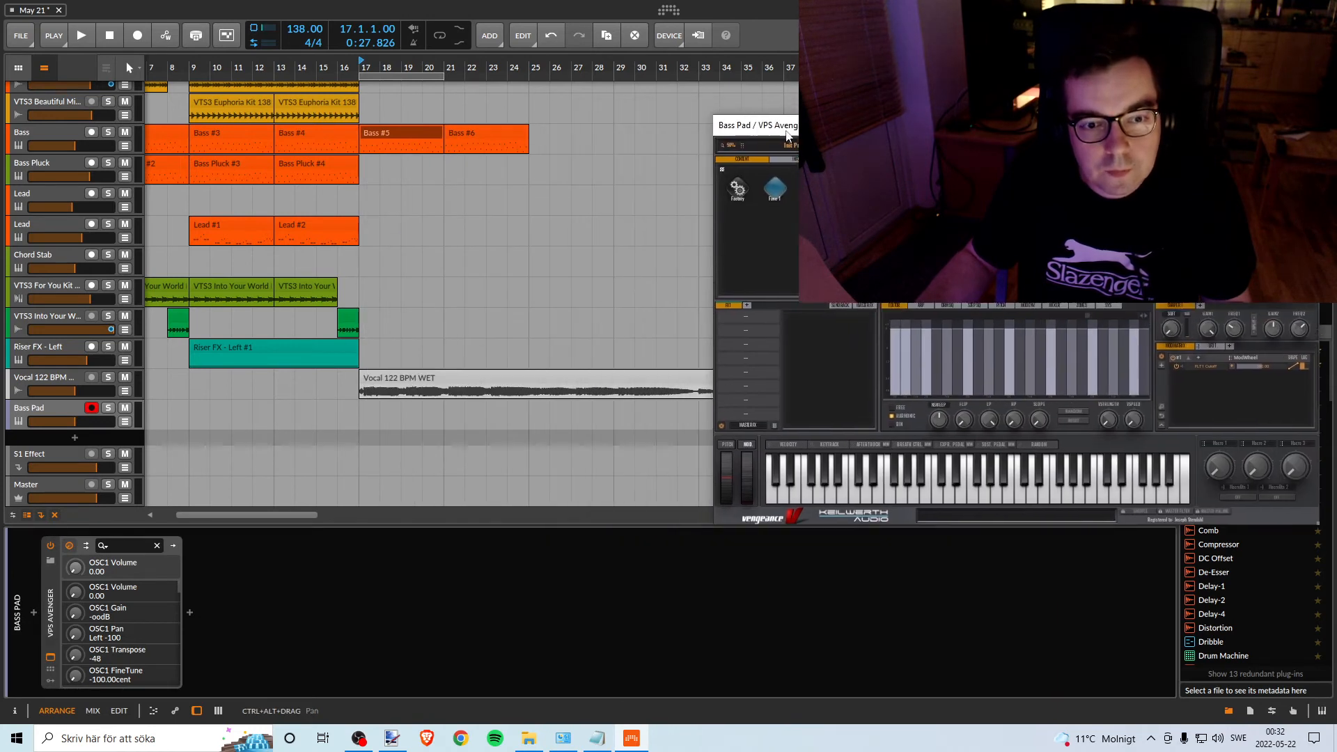
Draw a four-bar clip from bar 17 on the Bass Pad track with the Pen tool and open it for note editing.
click(131, 68)
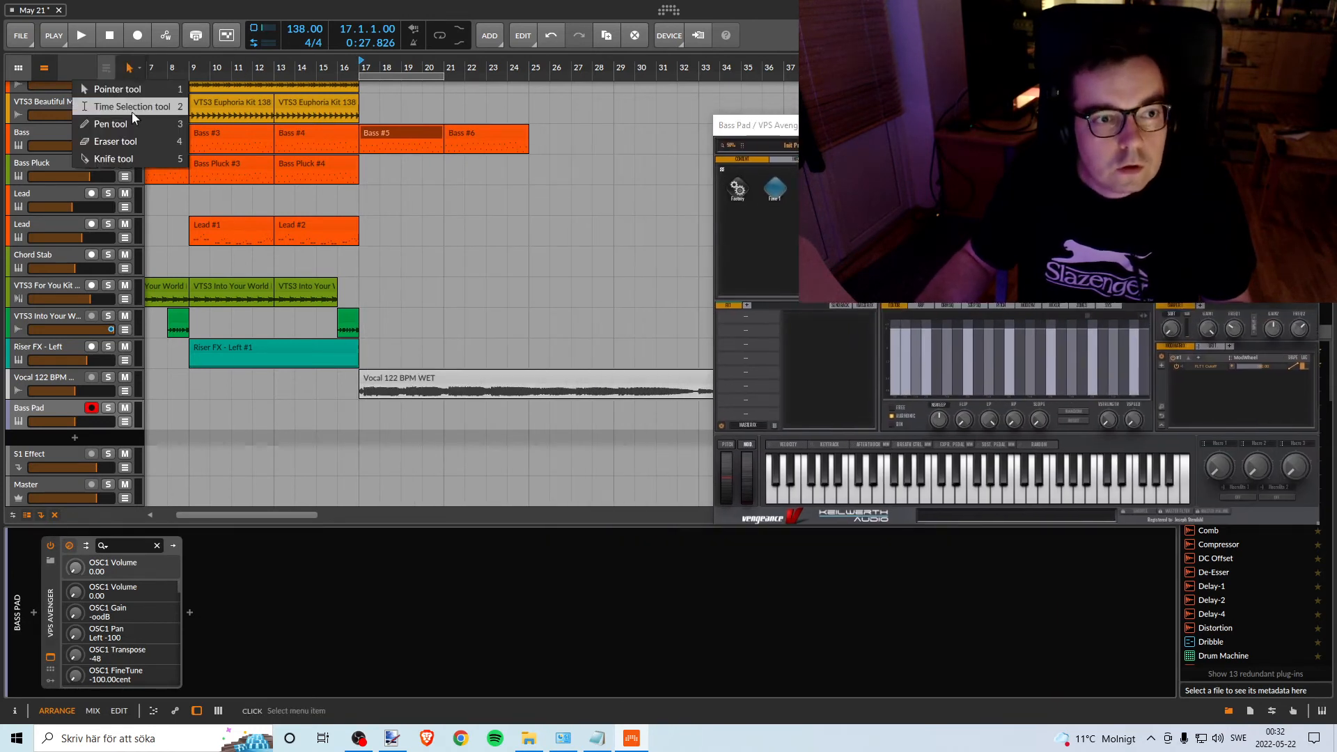
click(132, 124)
click(365, 410)
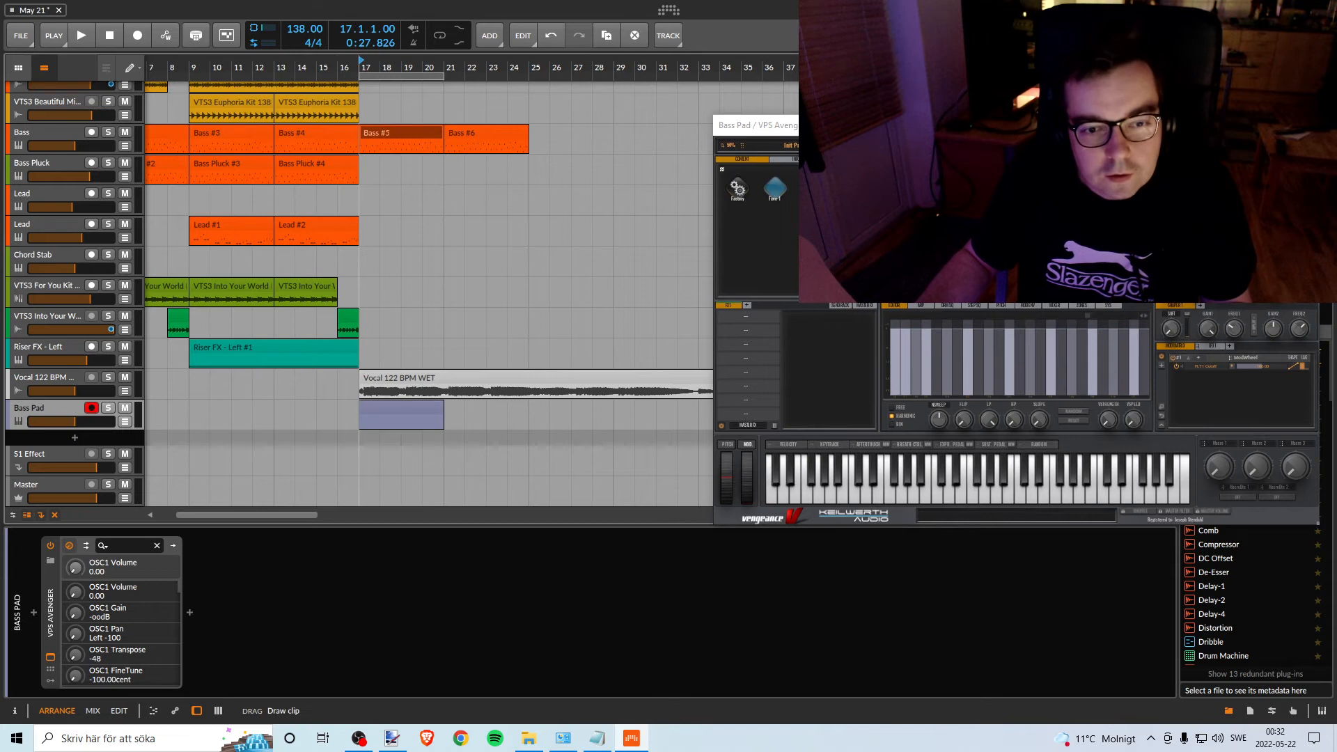
double_click(395, 407)
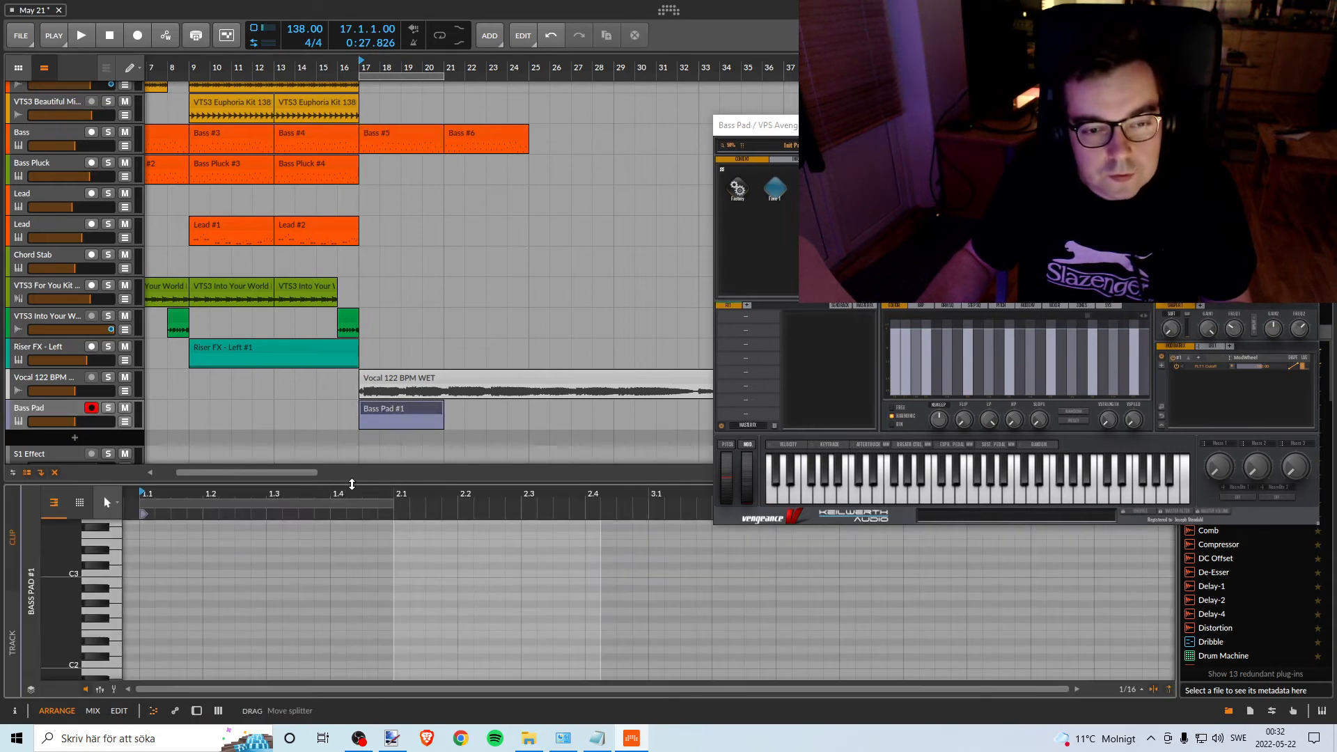
drag(362, 496, 665, 502)
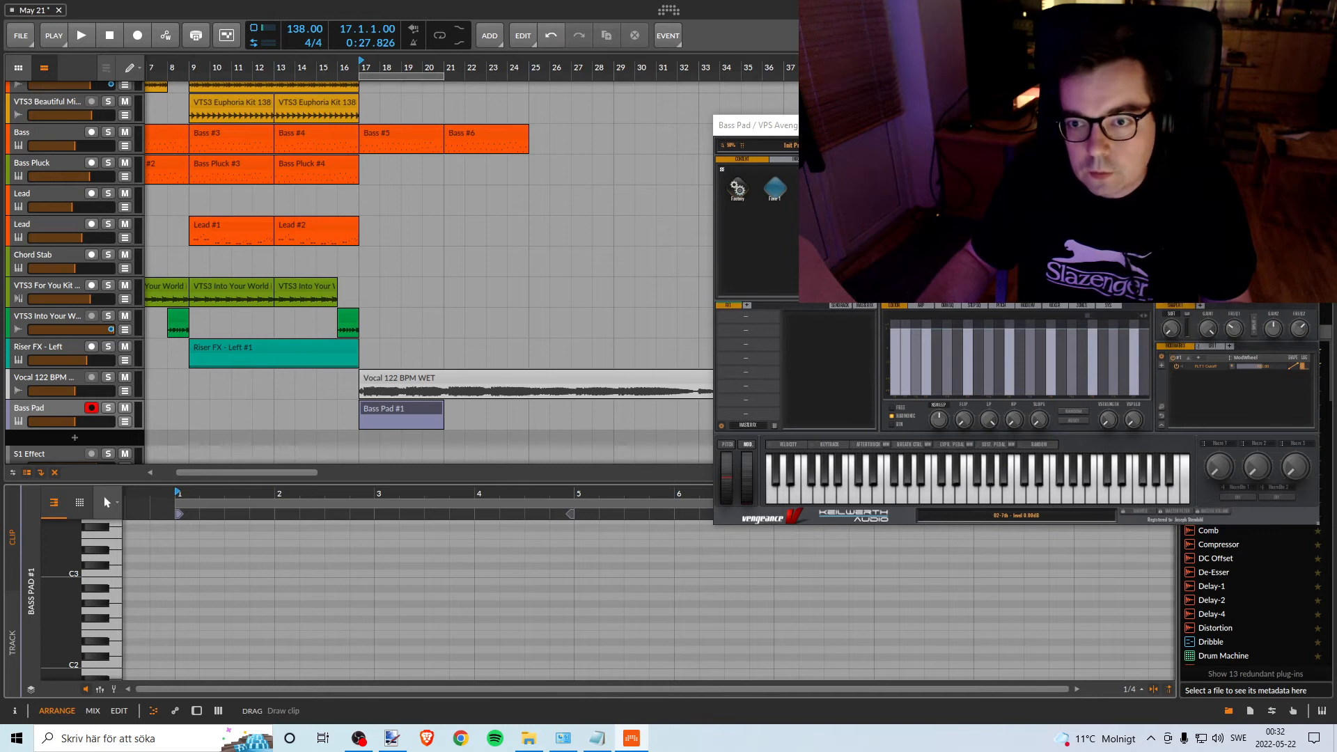
Move the VPS Avenger window out from behind the webcam area and open its Factory preset bank.
drag(953, 130, 741, 74)
click(526, 136)
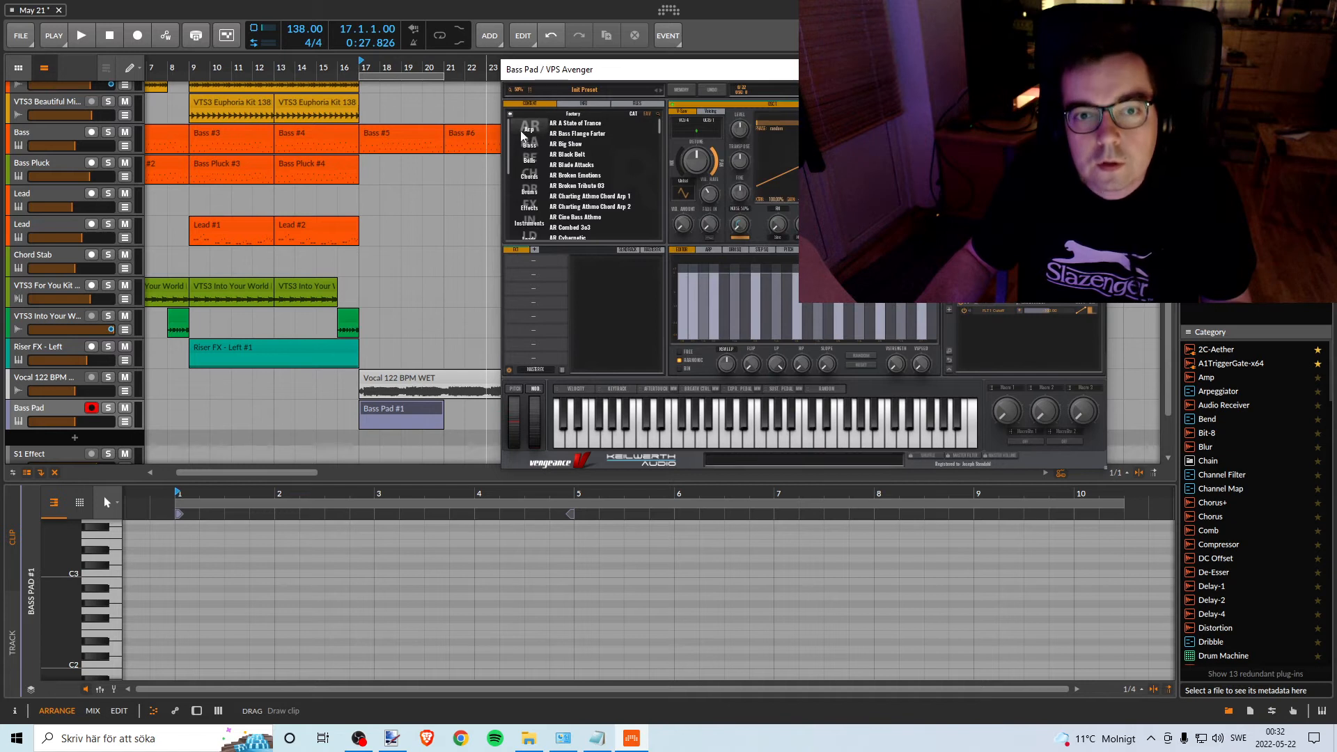
click(508, 114)
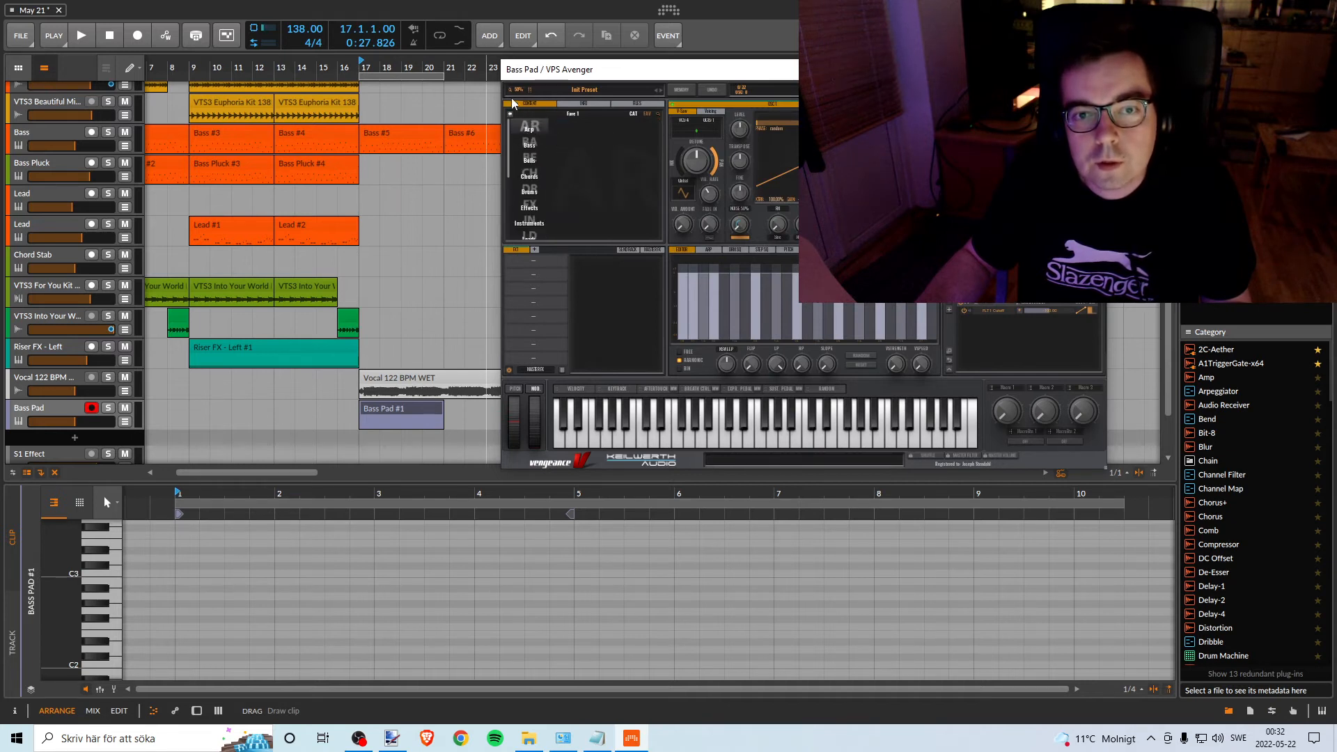
click(511, 115)
click(533, 141)
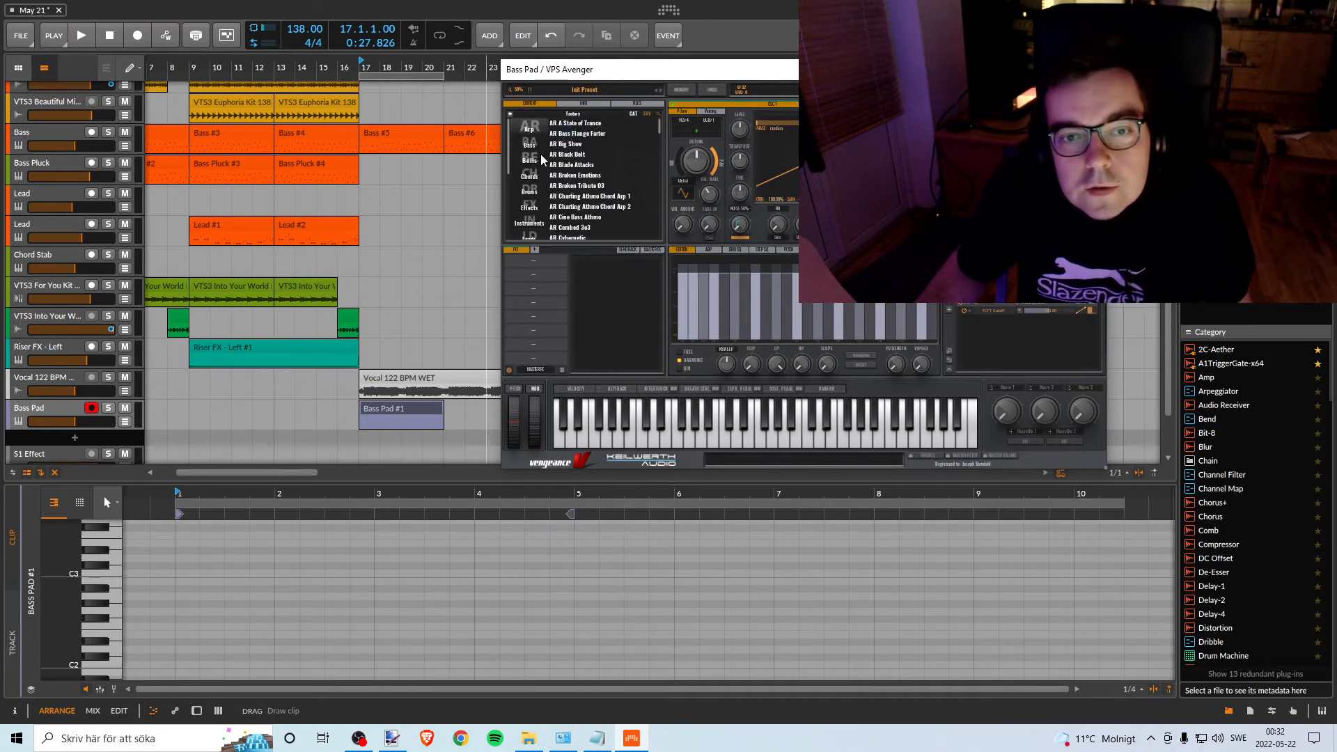
Audition bass presets from the Factory bank, including BA Addictions and BA Benny Jammer, and load BA Analogika Bass.
click(529, 145)
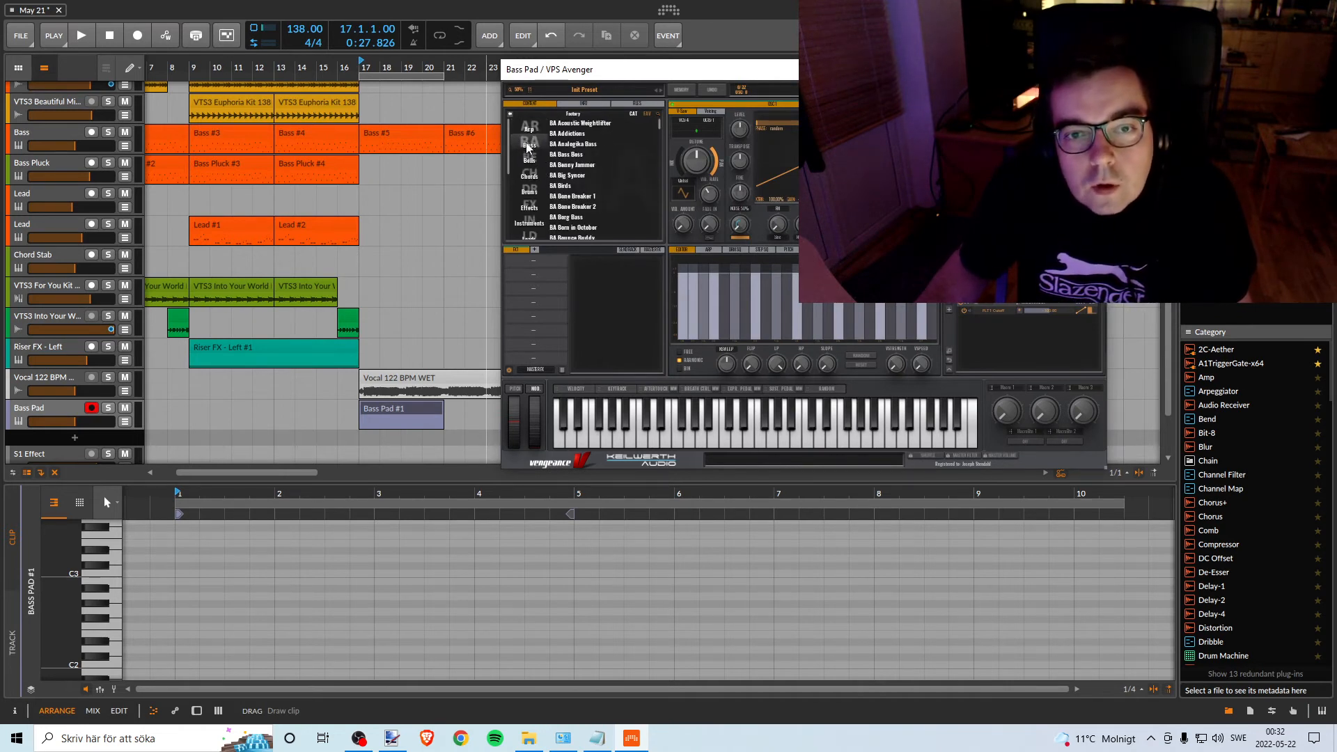
click(572, 135)
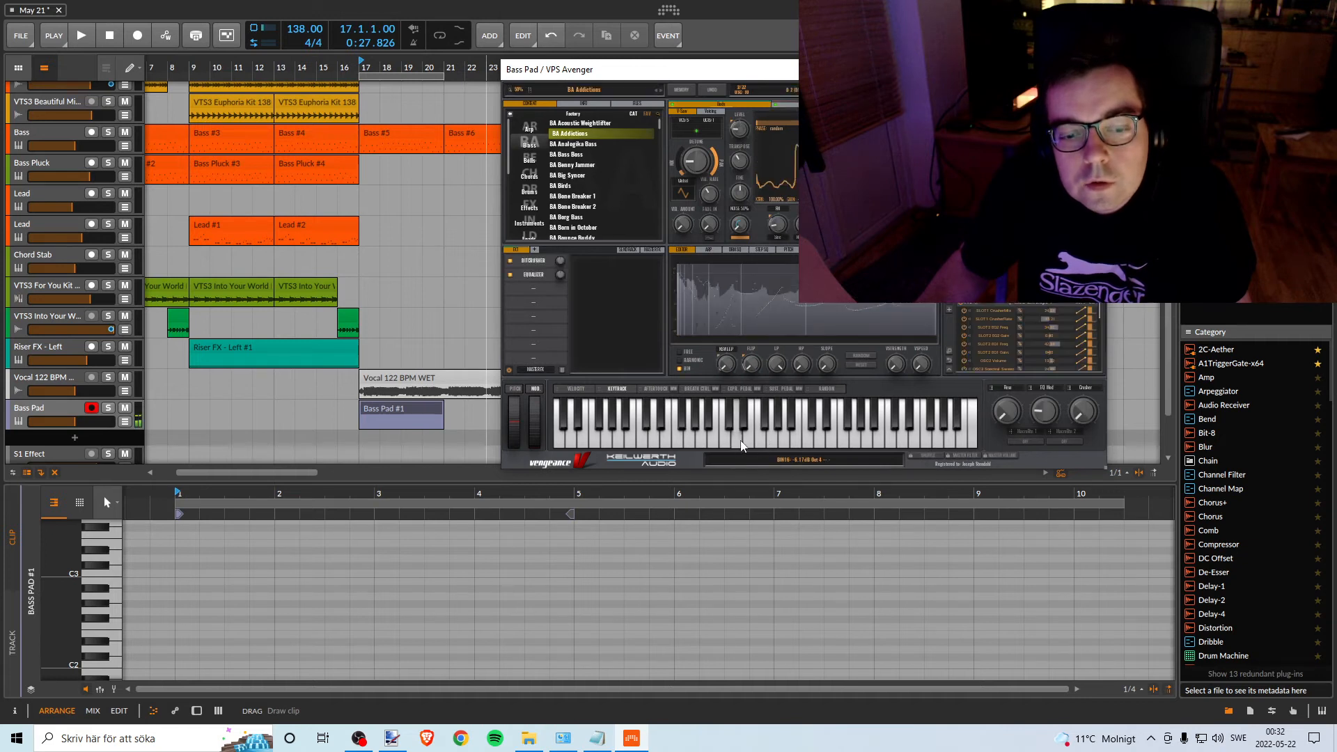
click(574, 165)
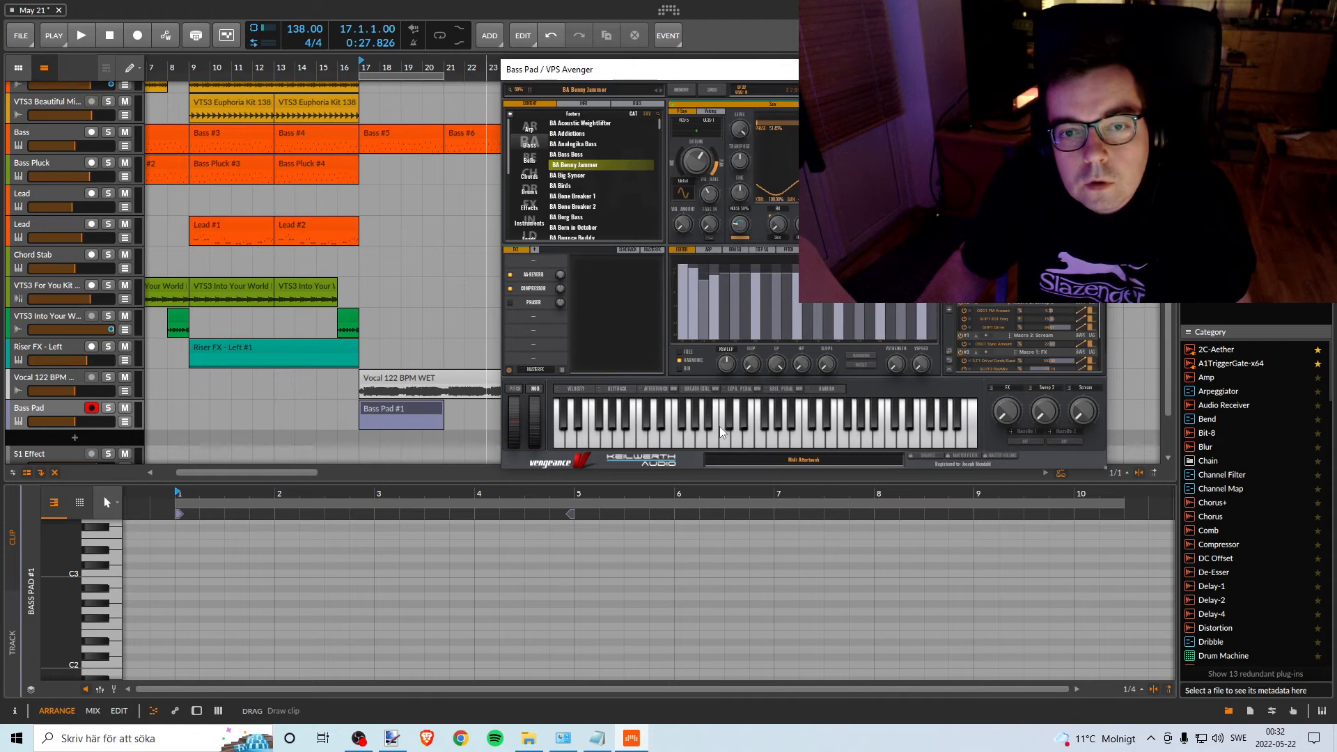
click(571, 145)
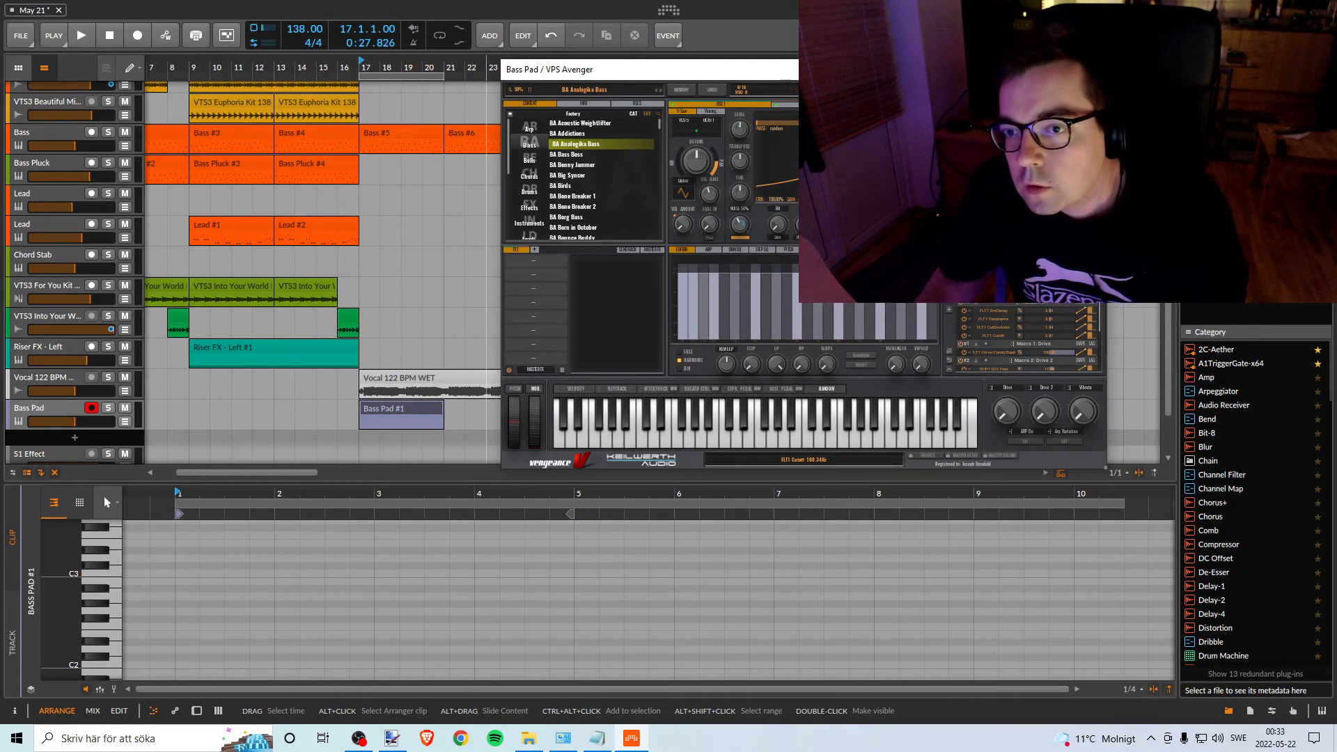
Scale the VPS Avenger interface to 80% and move its window clear of the Bass Pad clip.
drag(975, 69, 846, 86)
click(389, 107)
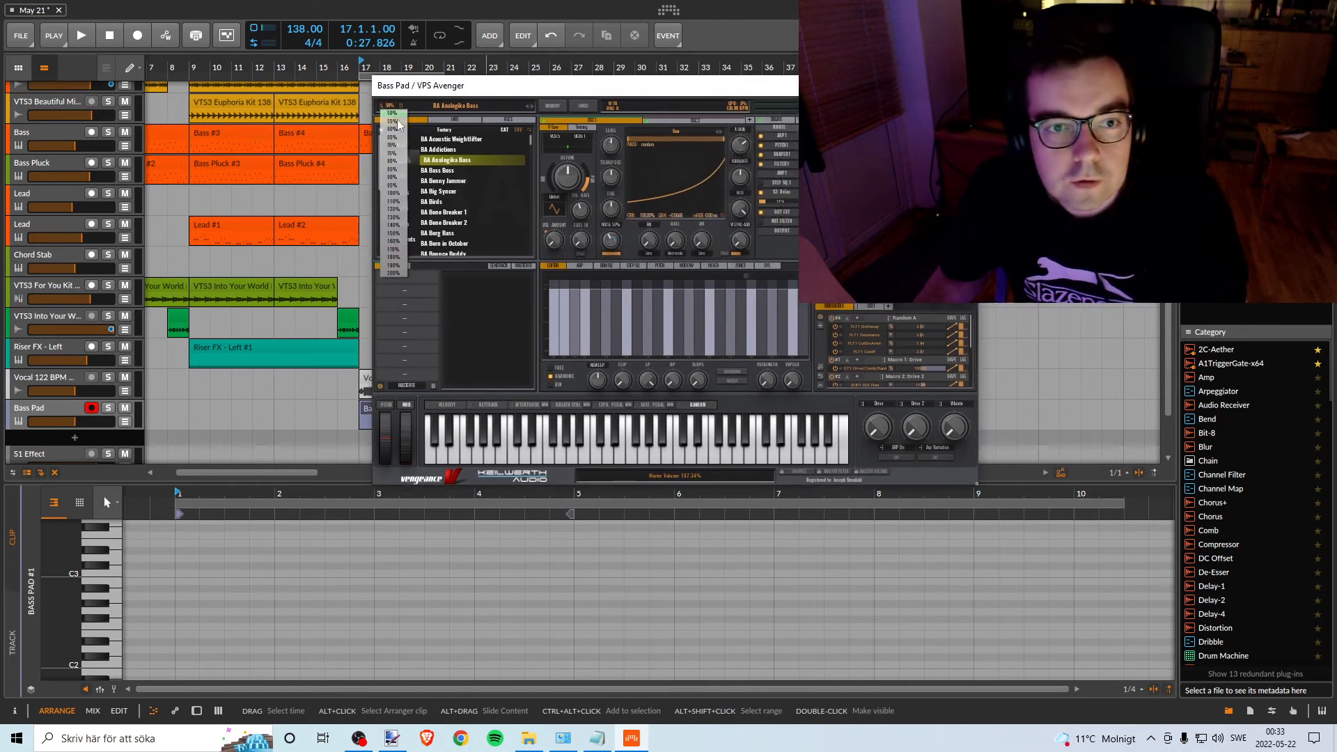
click(402, 195)
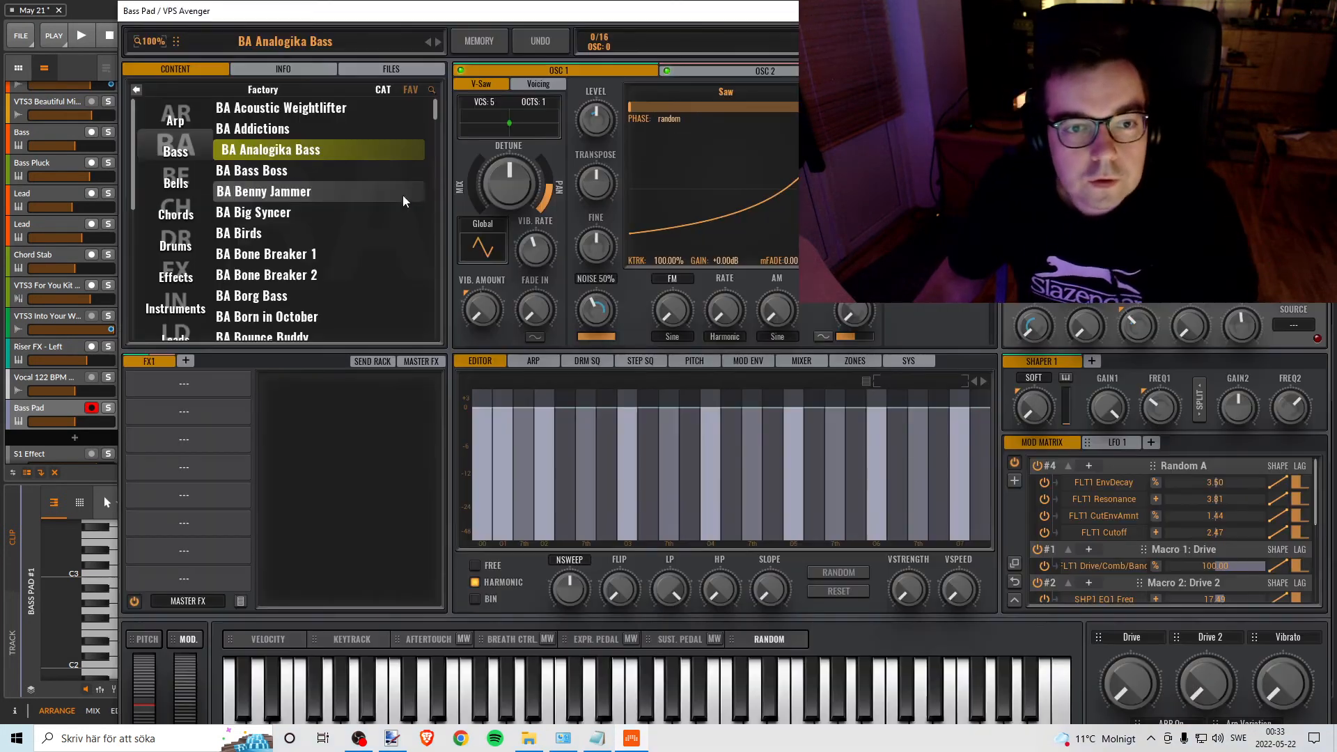
click(150, 41)
click(156, 184)
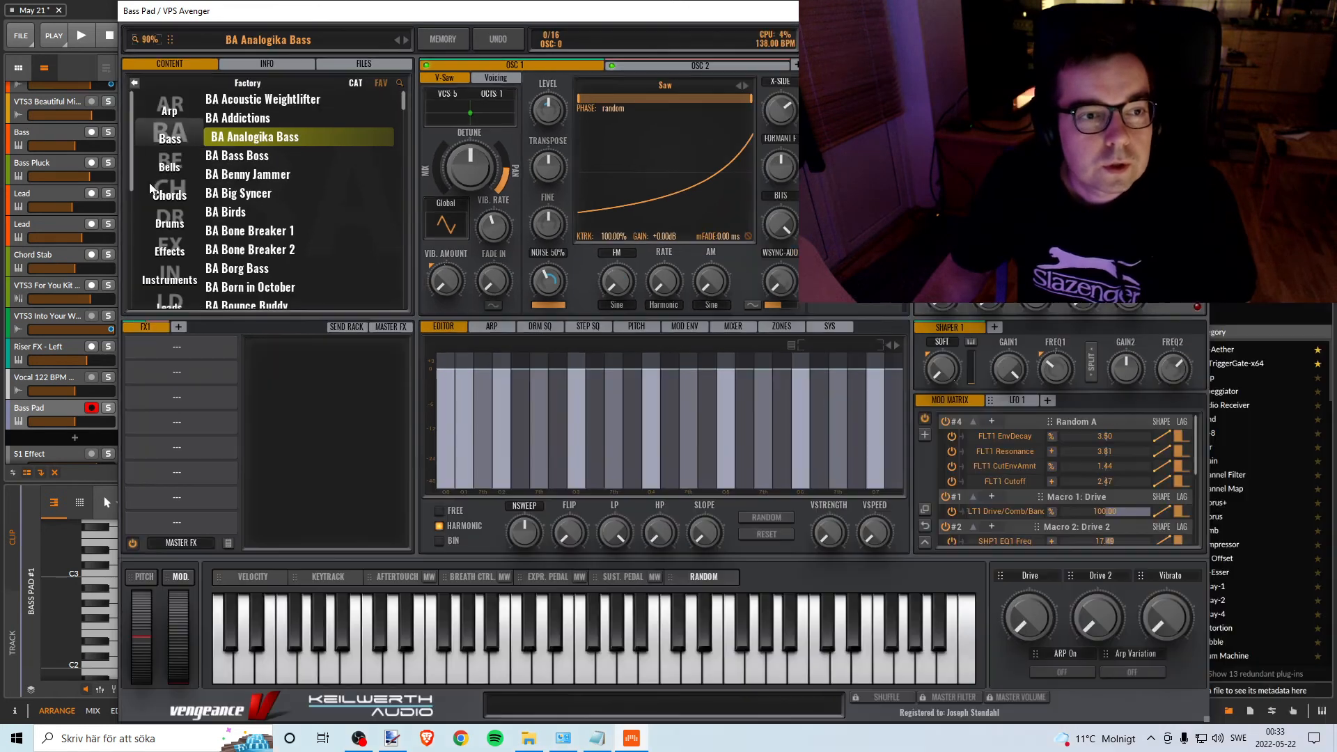
click(139, 44)
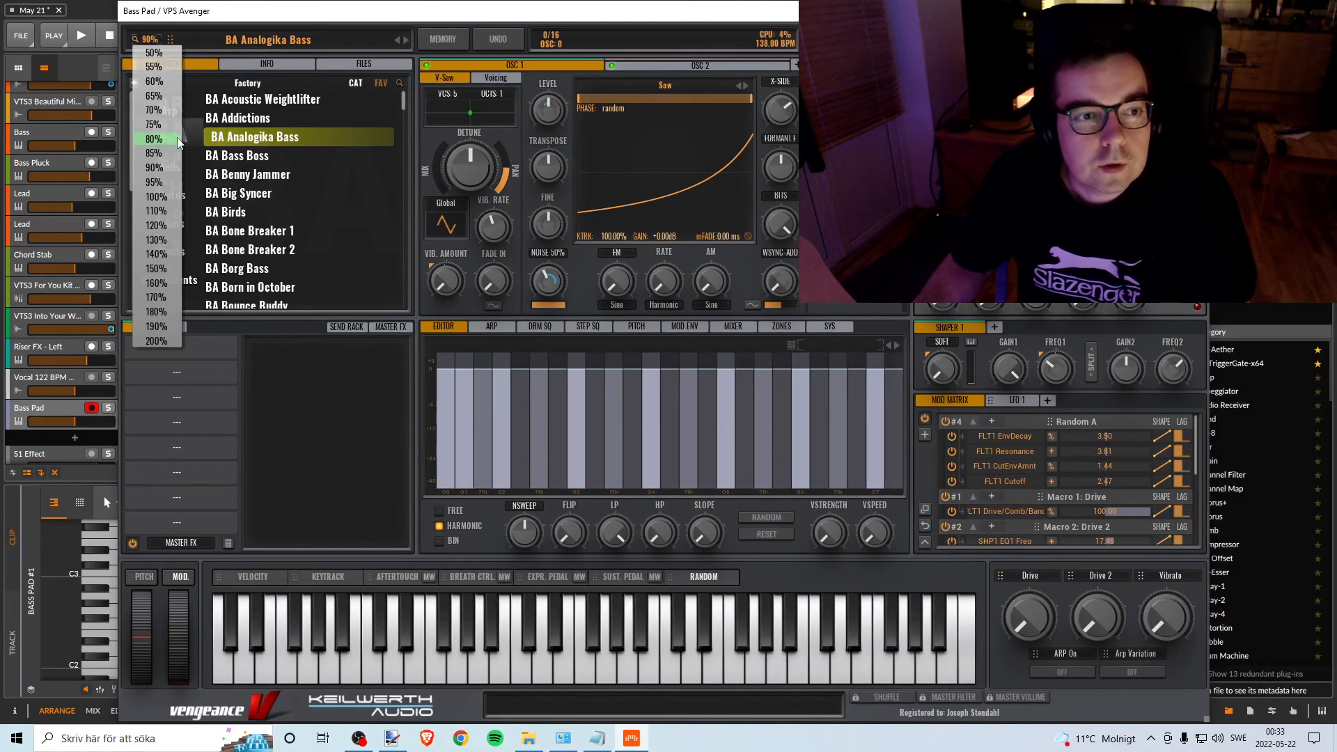
click(155, 140)
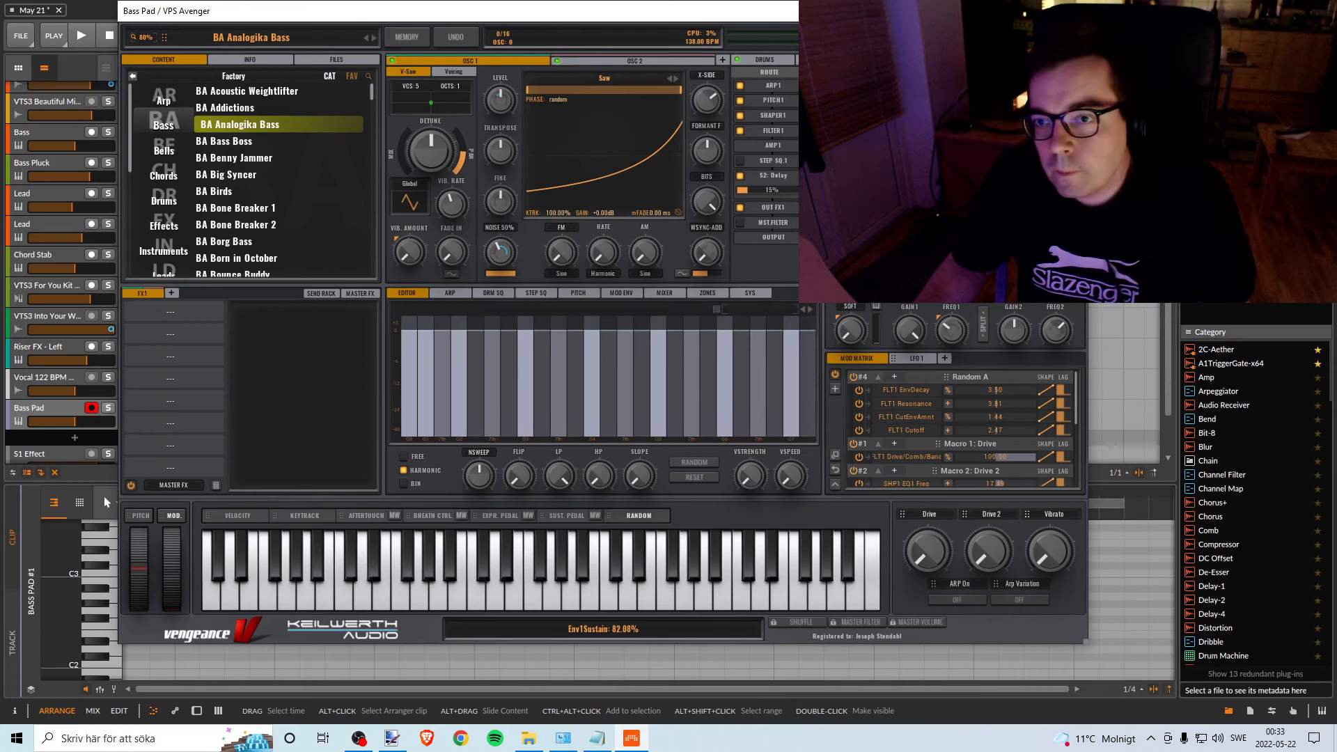
drag(778, 19, 1333, 94)
Add a short F2 note at the start of the Bass Pad clip and audition it.
double_click(390, 408)
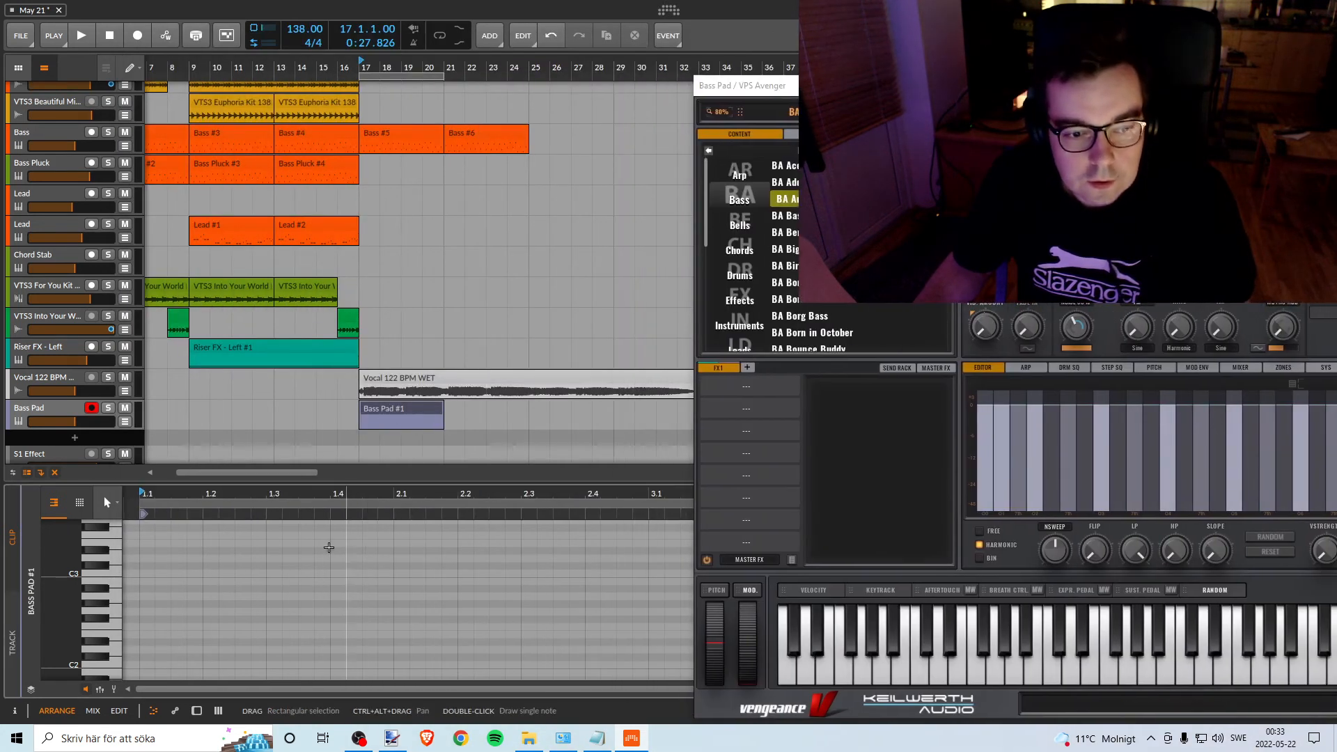
double_click(151, 559)
drag(146, 562, 148, 600)
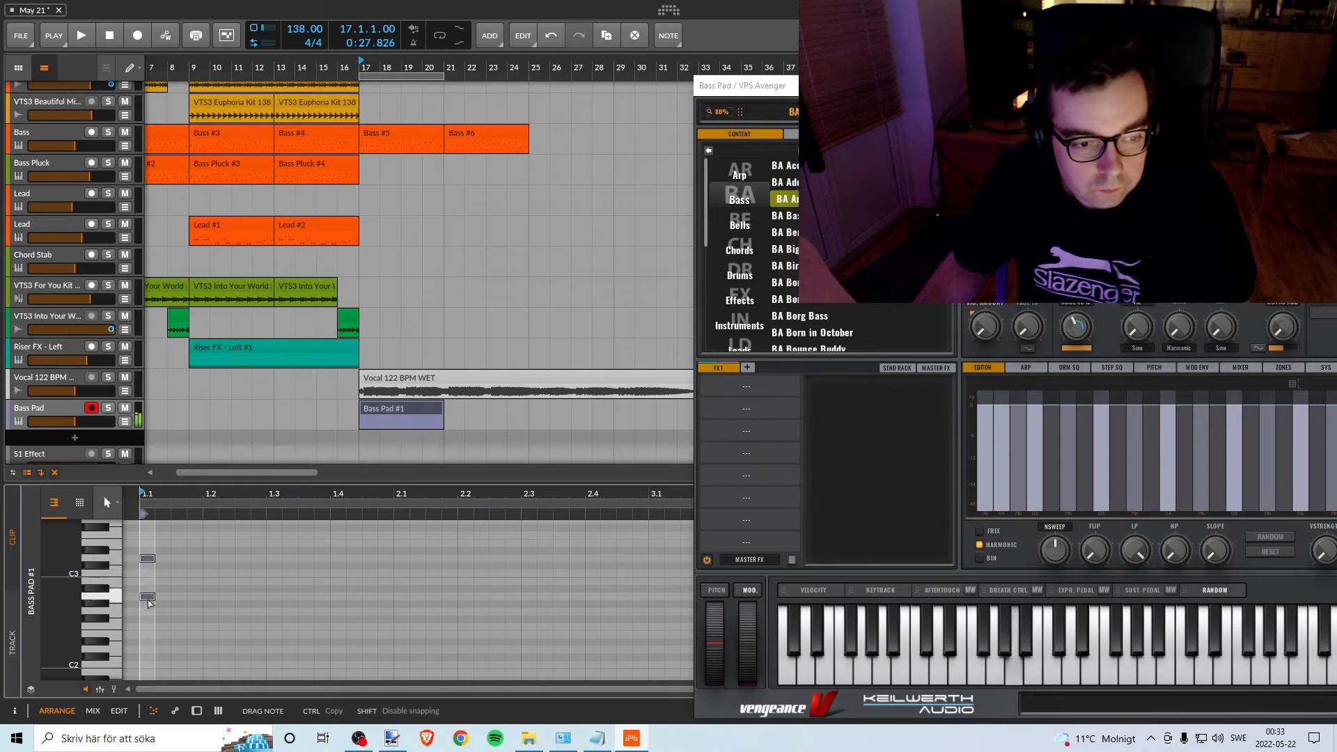
drag(150, 645, 147, 627)
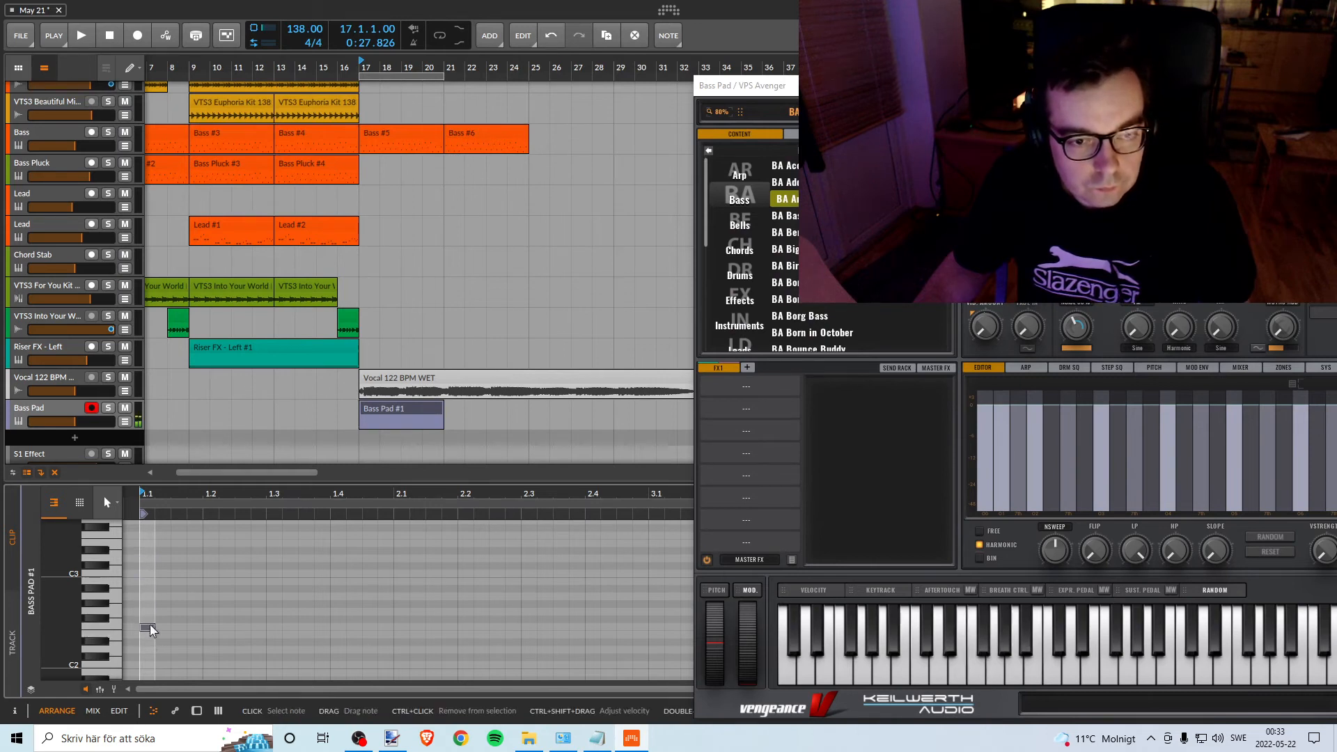
key(space)
key(space)
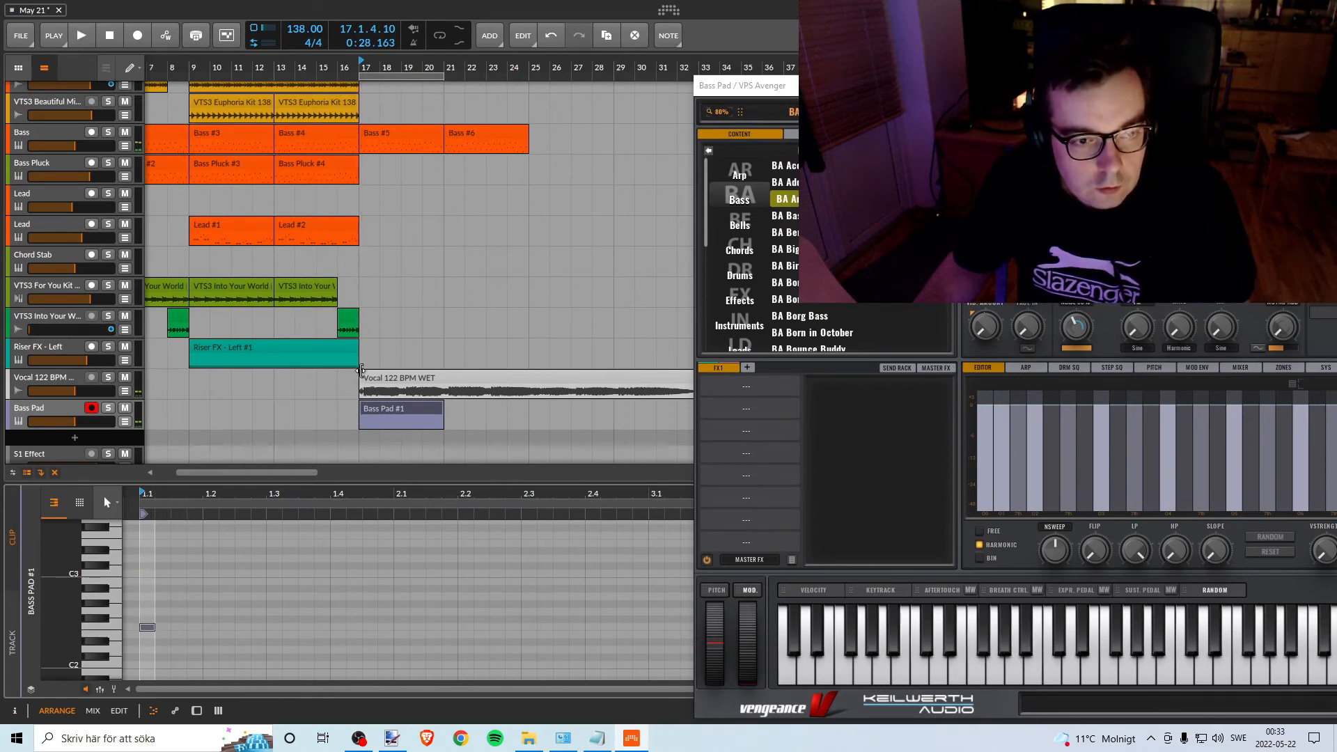
Mute the Bass track and play the vocal section from bar 17.
scroll(402, 367, down, 1)
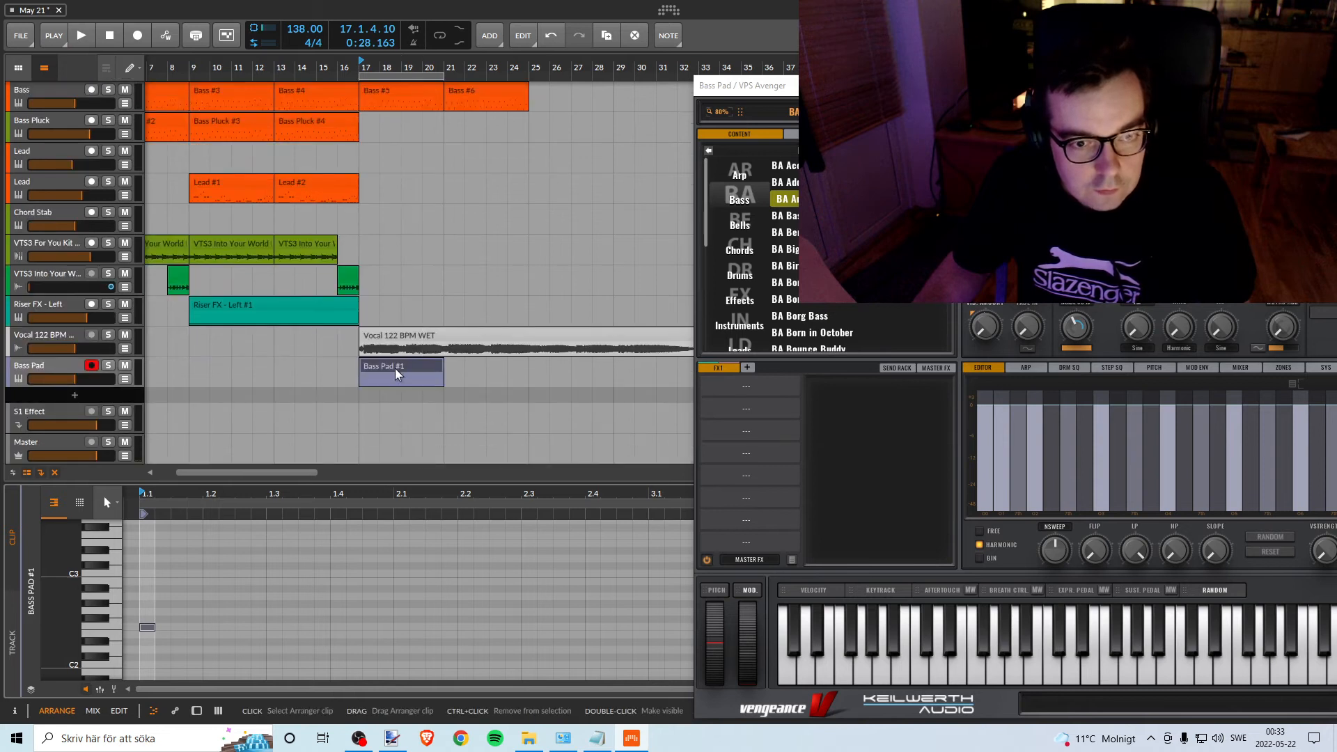
scroll(313, 348, up, 3)
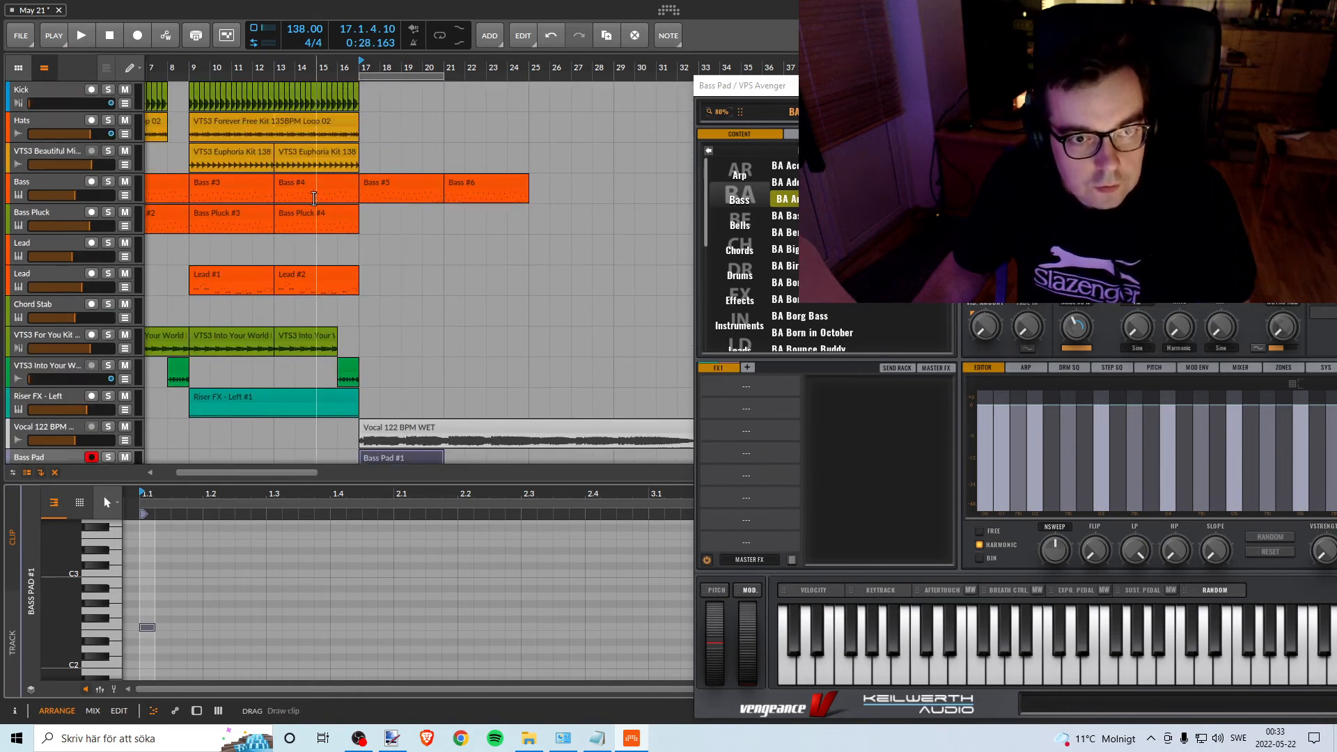
click(124, 182)
click(362, 67)
key(space)
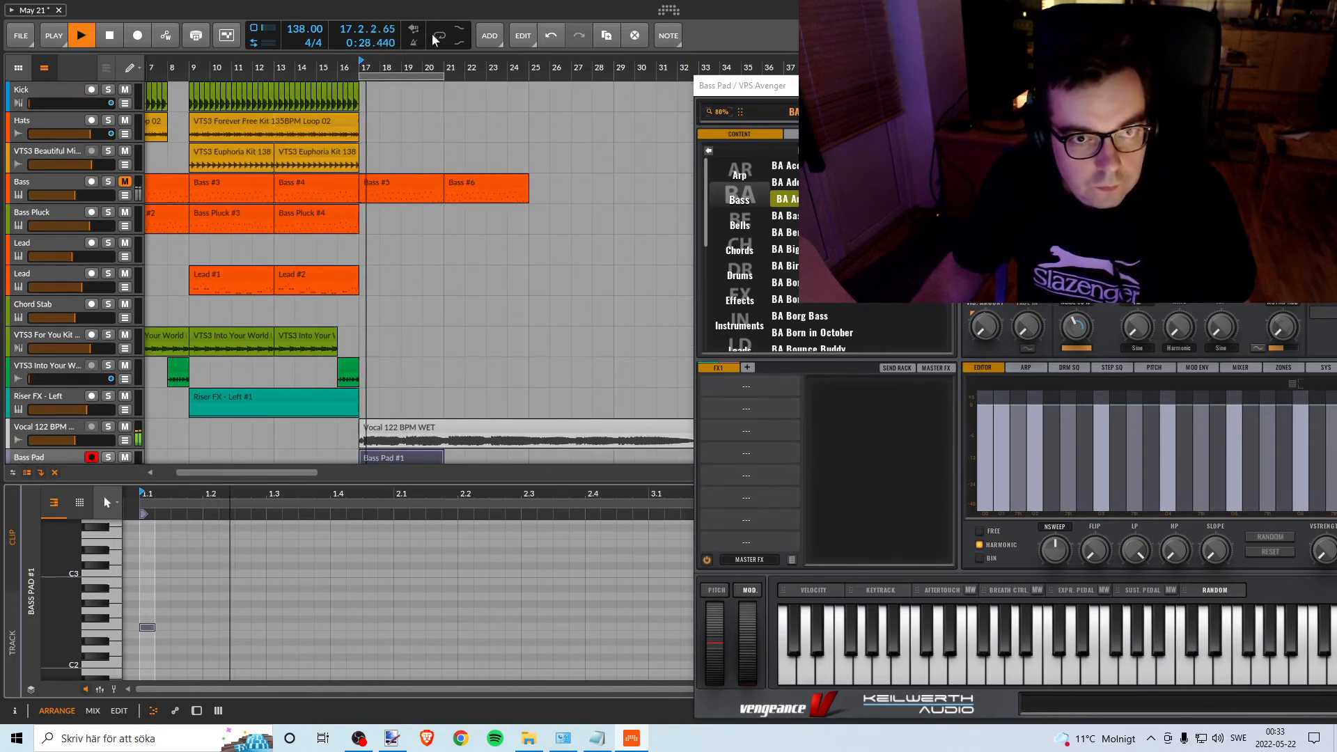
key(space)
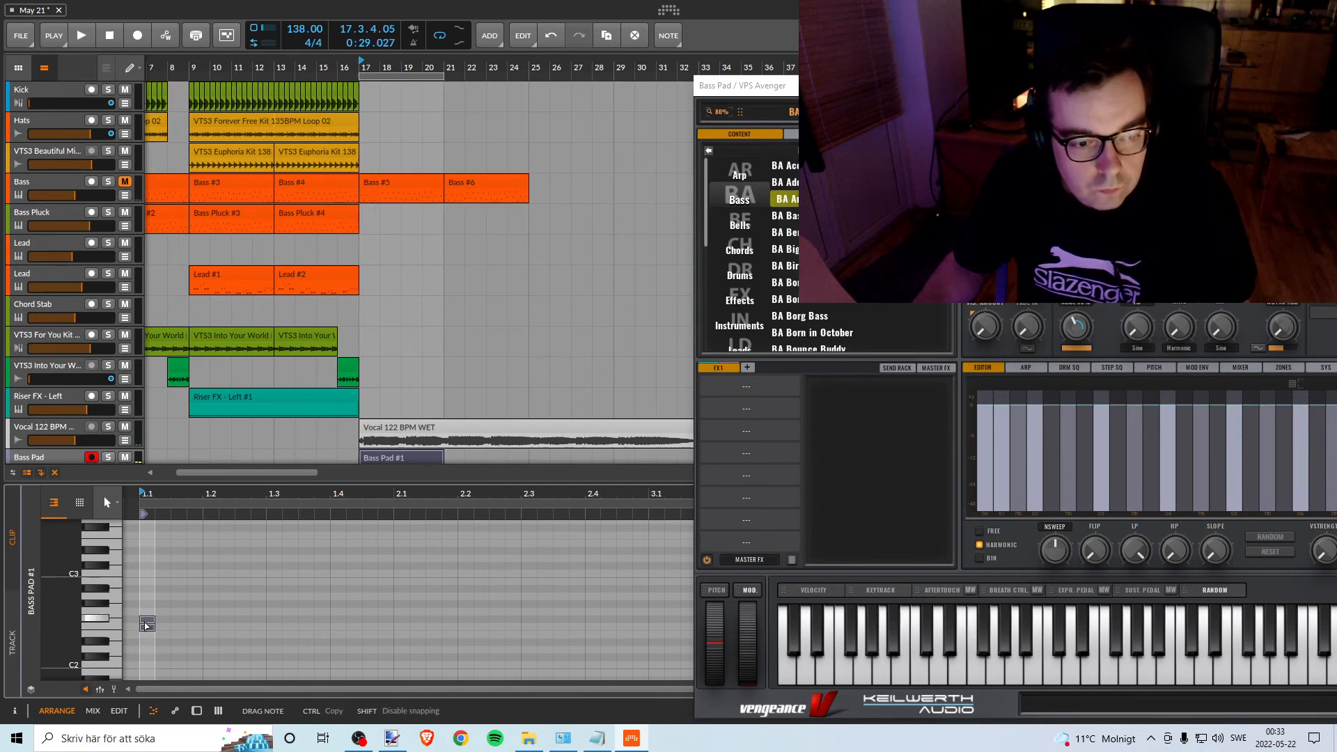
Move the opening Bass Pad note to F#2, extend it to one full bar, and add a one-bar D2 note in bar 2.
drag(146, 629, 390, 609)
key(space)
key(space)
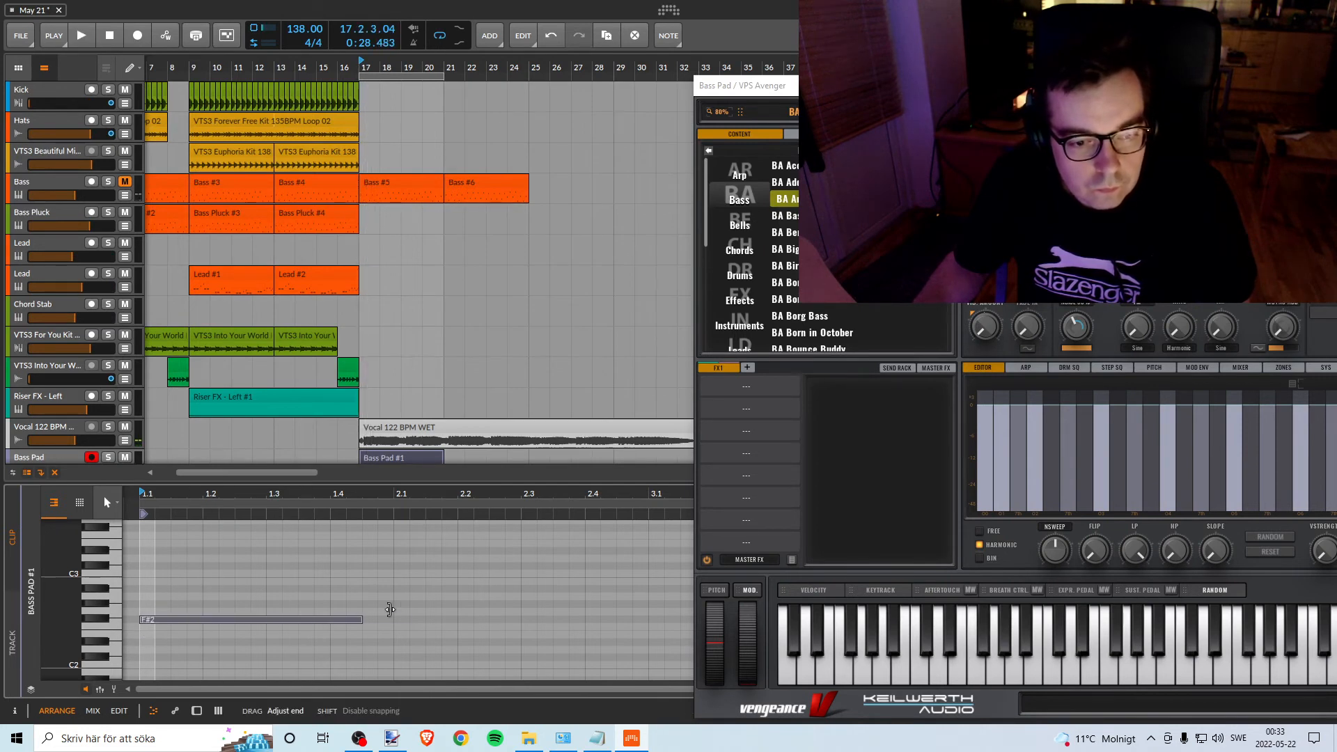
key(space)
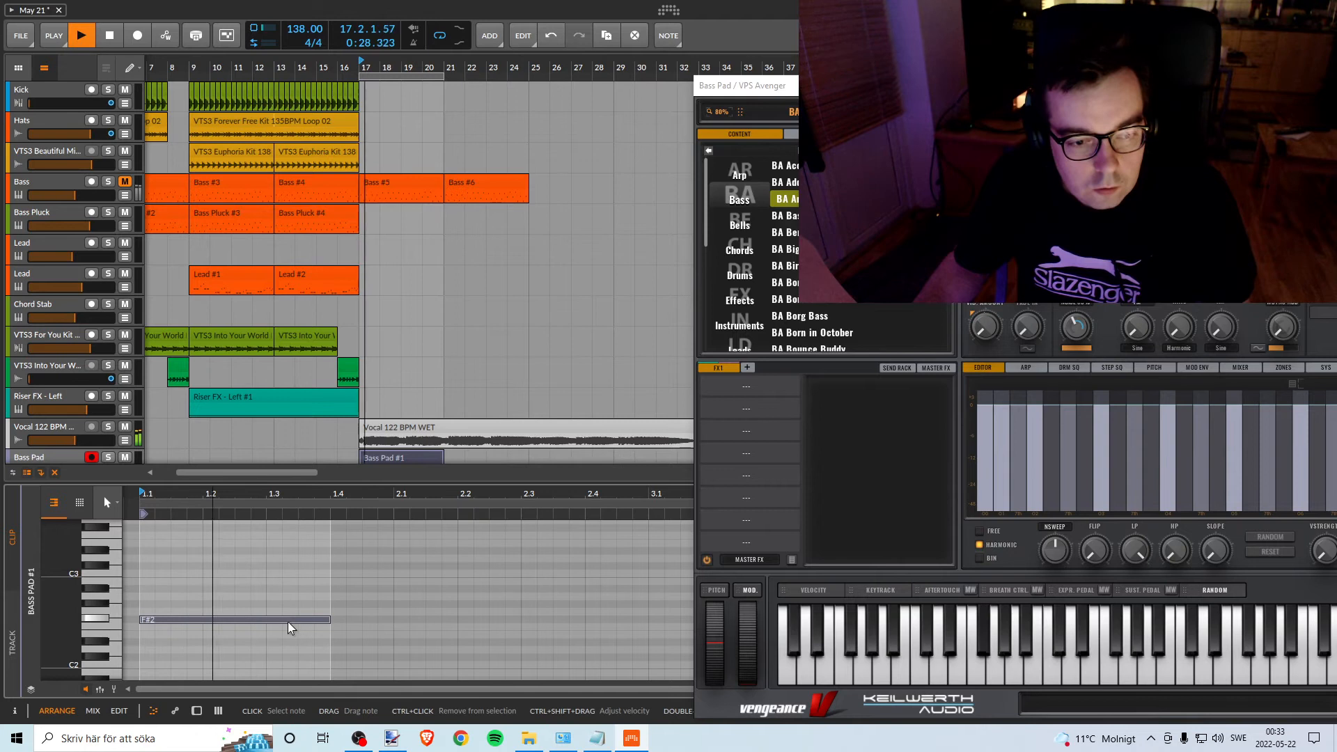
key(space)
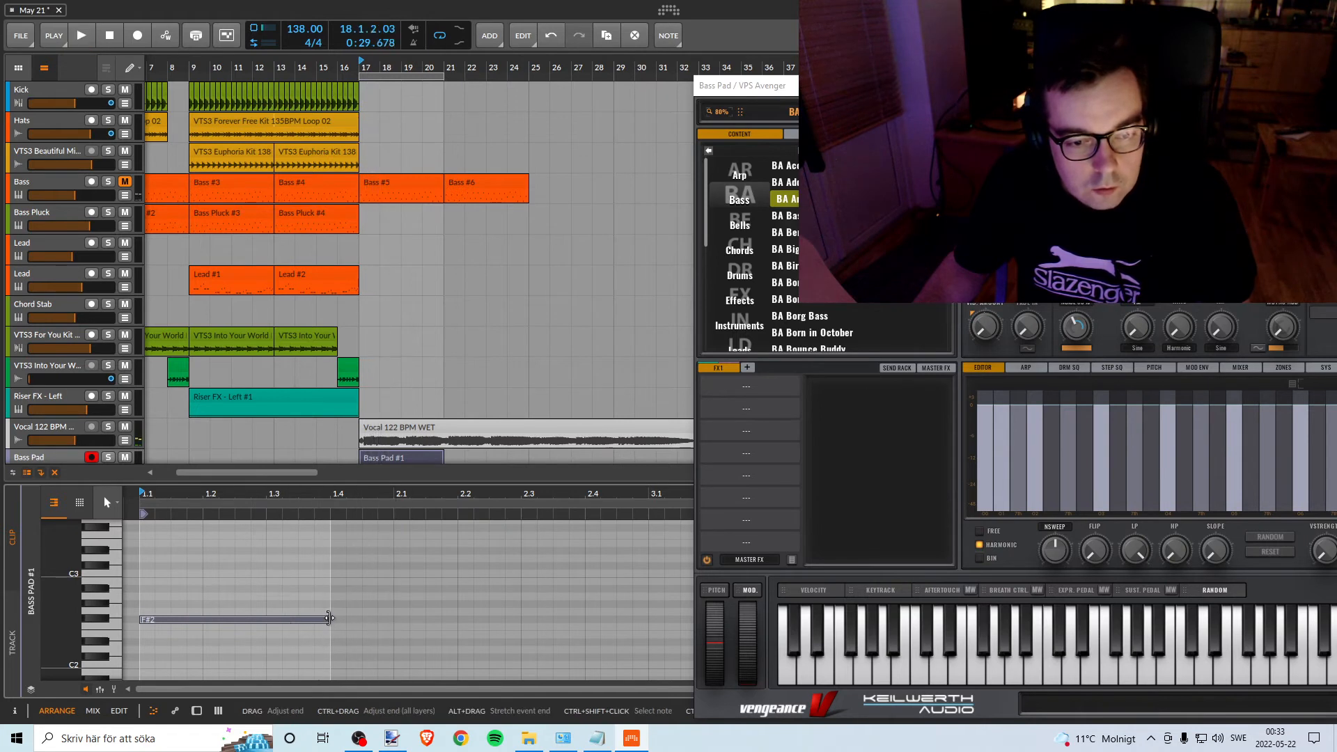
drag(330, 620, 570, 650)
key(space)
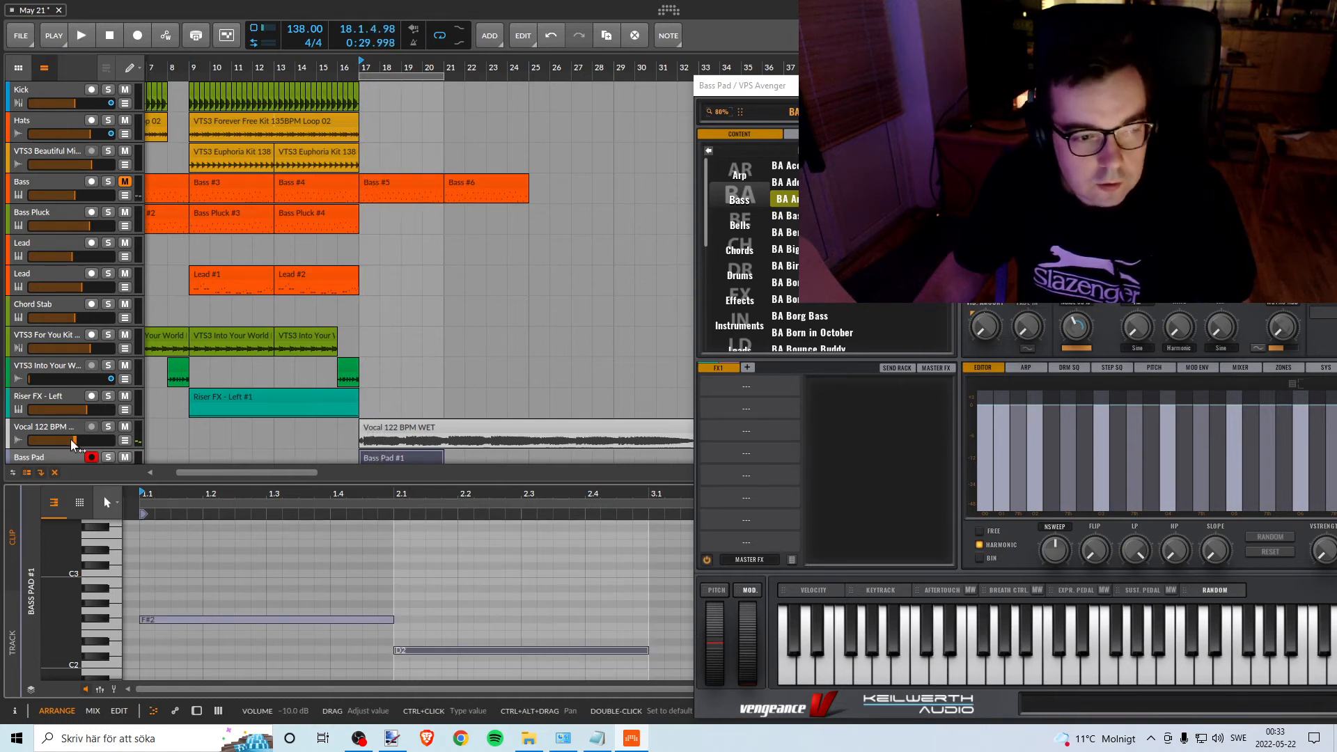
Raise the Vocal 122 BPM track's volume to -4.4 dB and audition it against the bass pad.
drag(77, 444, 103, 442)
key(space)
key(space)
key(space)
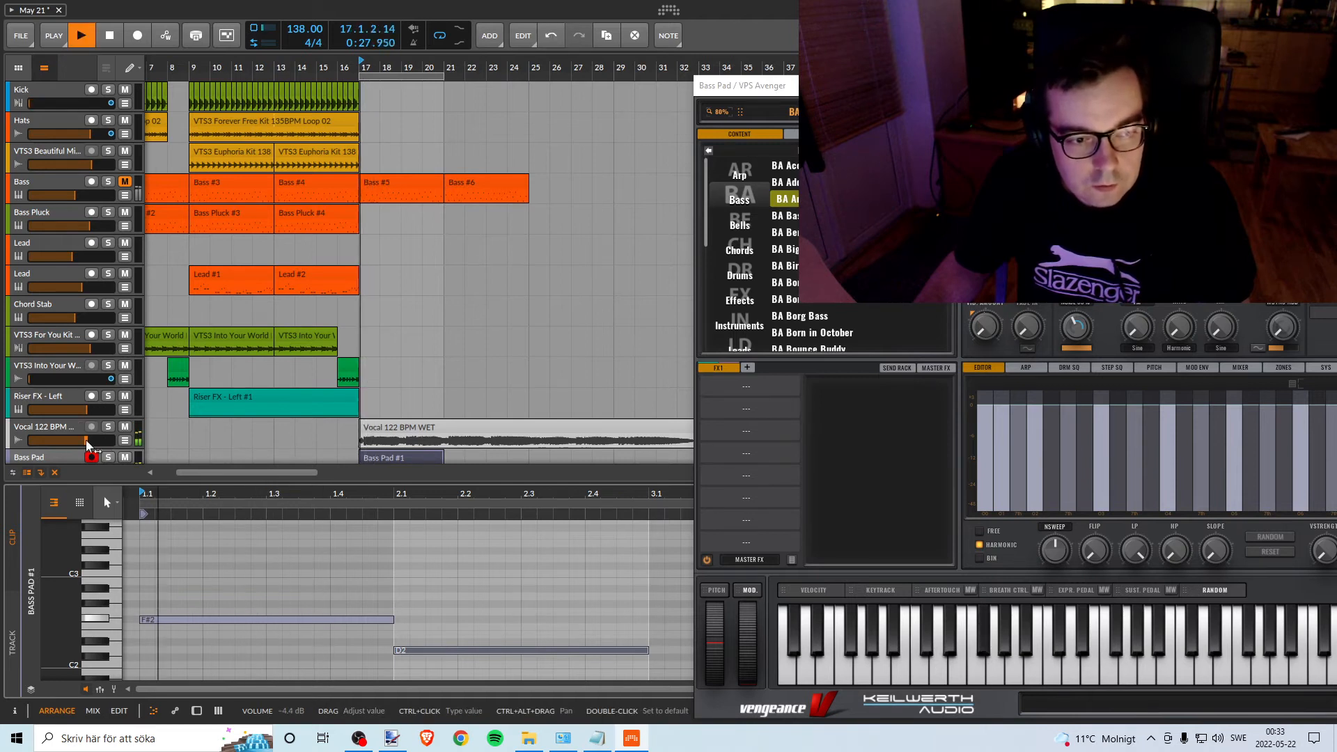
key(space)
Raise the Bass Pad track's volume and audition it with the vocal.
scroll(409, 446, down, 2)
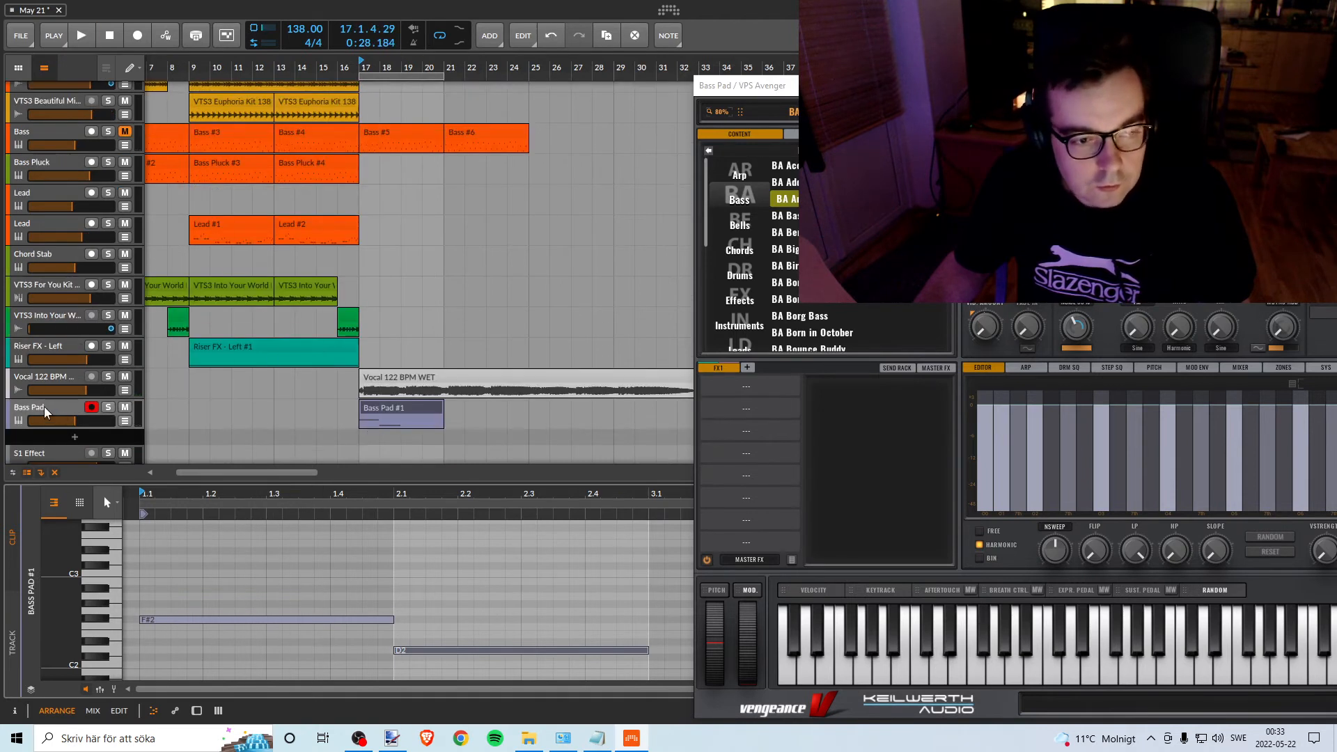
click(97, 421)
drag(97, 421, 90, 421)
key(space)
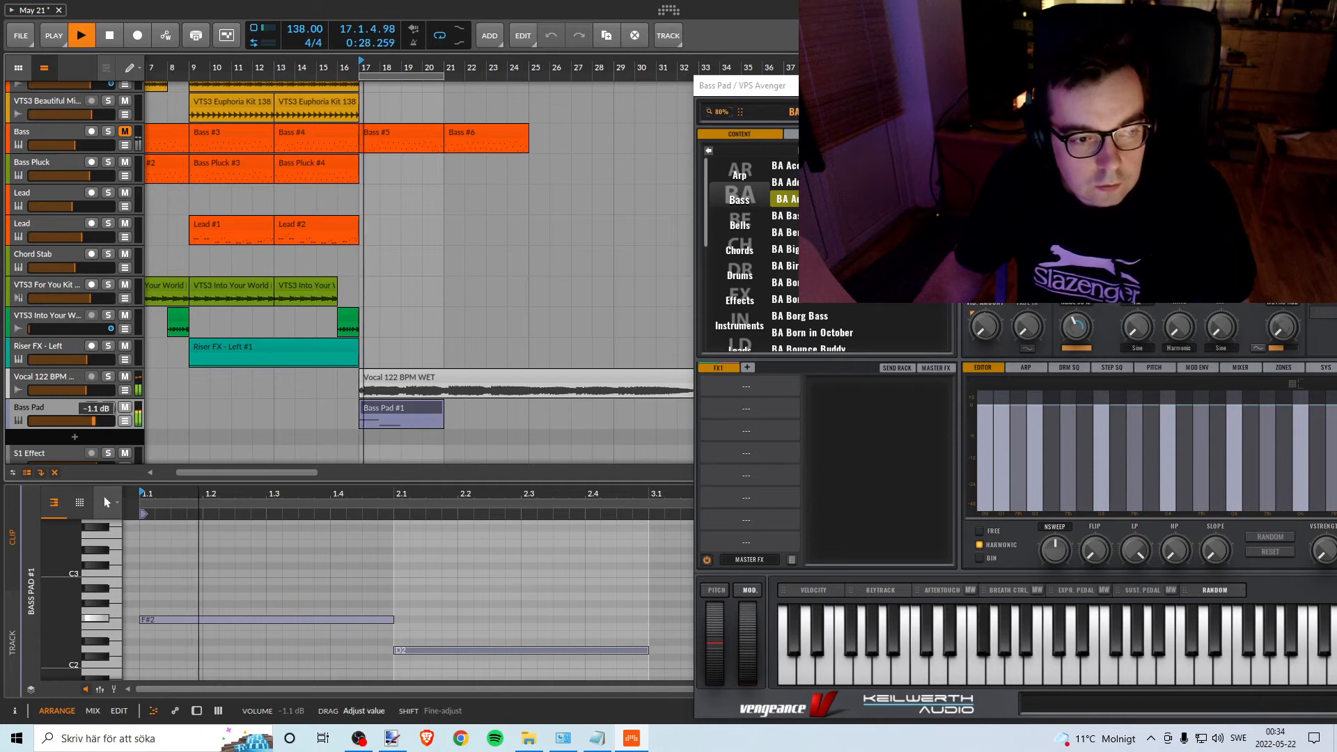
key(space)
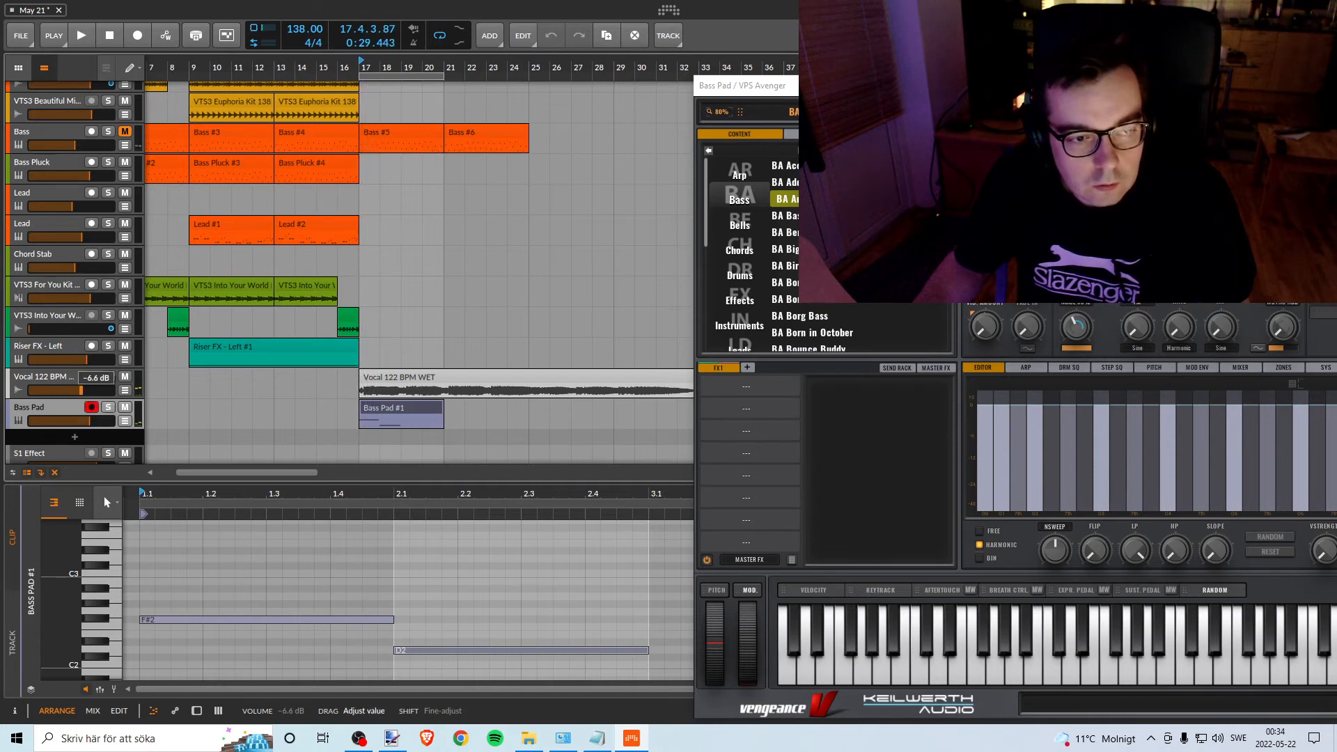
Lower the Vocal 122 BPM track's volume to -7.5 dB and play the section.
drag(81, 390, 78, 390)
key(space)
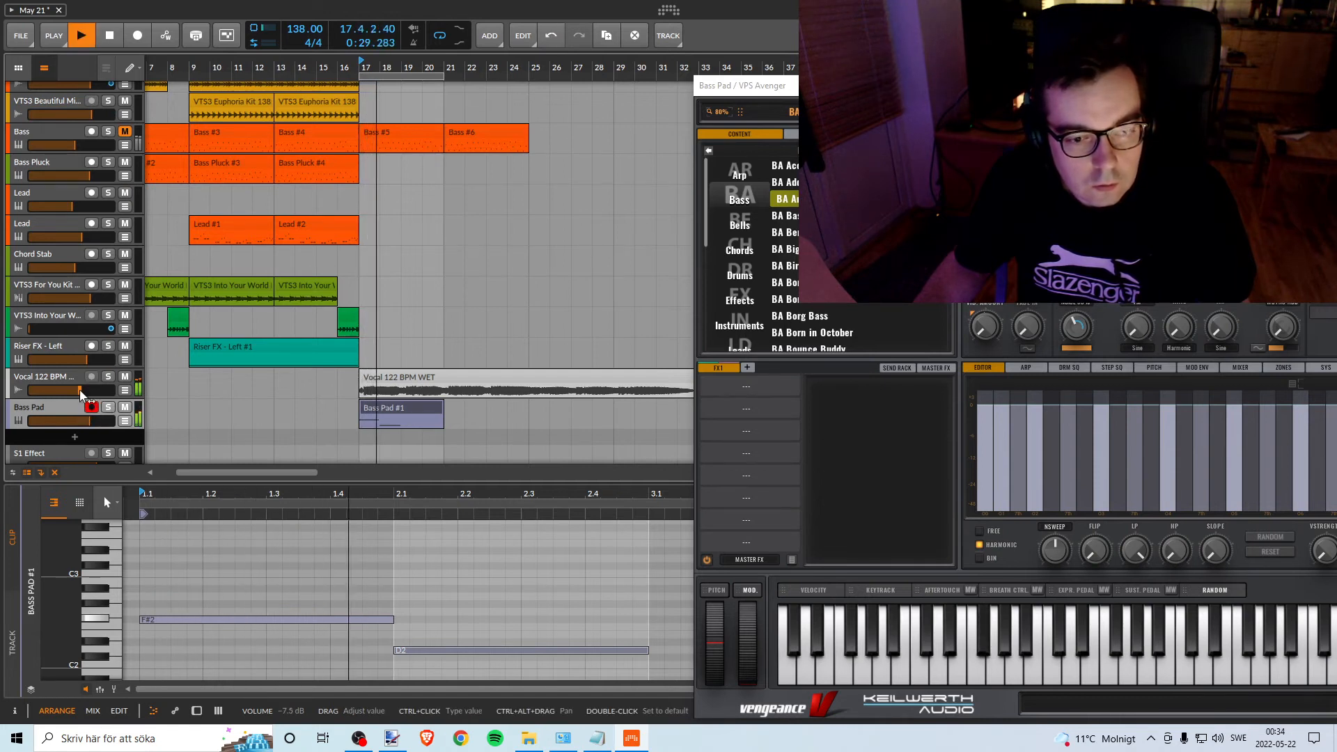
key(space)
Play the Bass Pad notes with the vocal, then try the bar 2 note at C2.
drag(424, 497, 270, 496)
key(space)
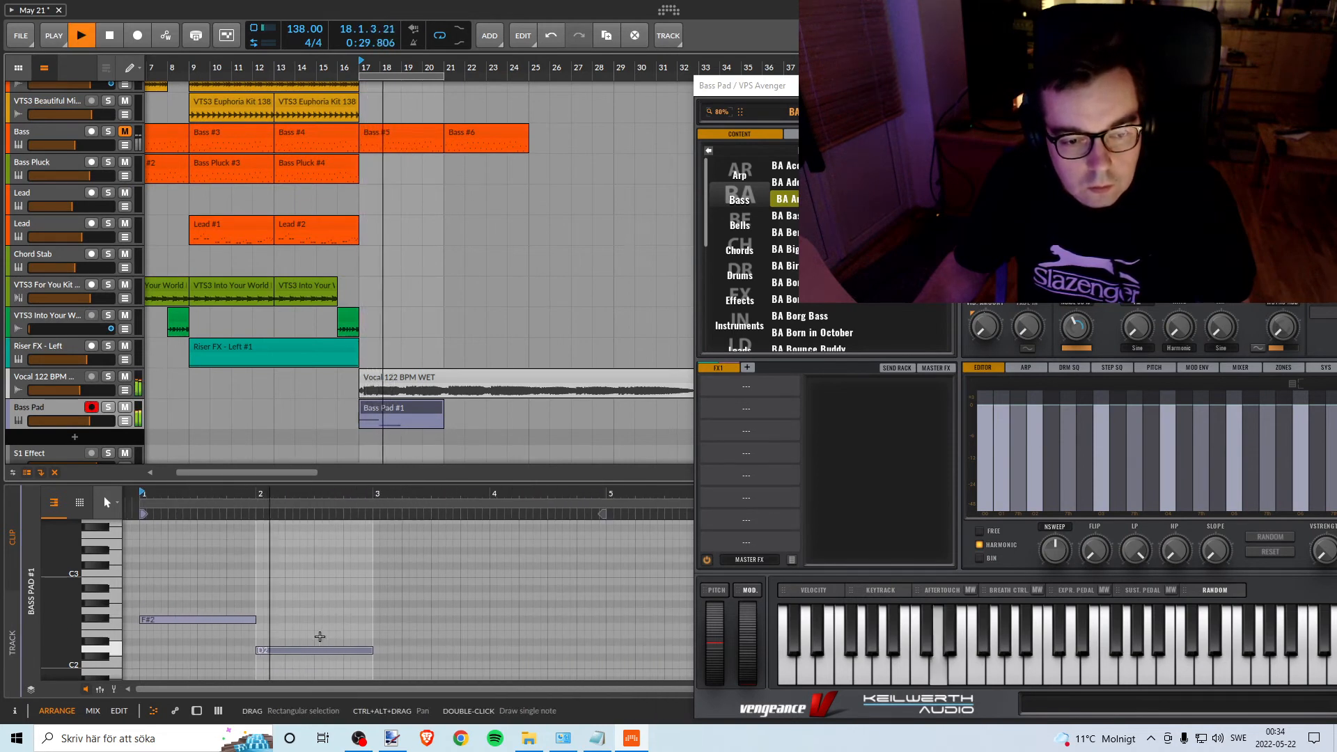
key(space)
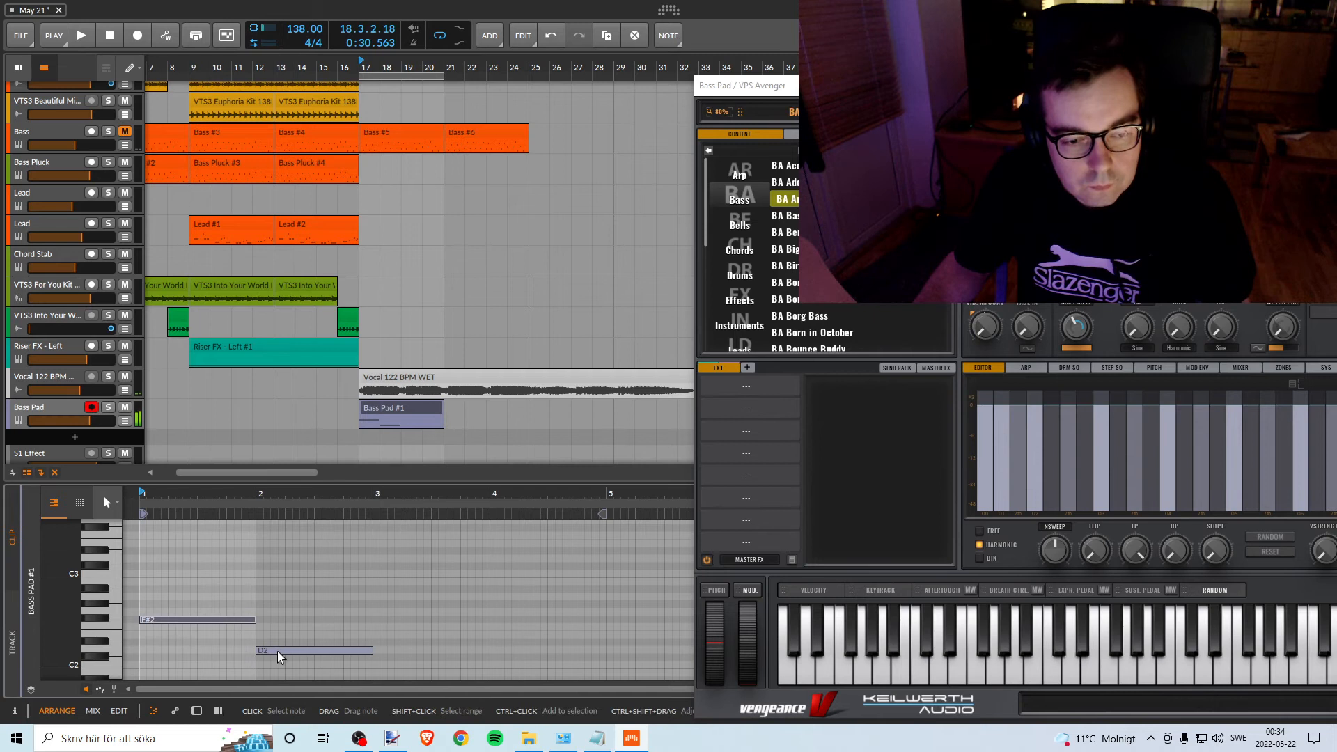
drag(277, 650, 279, 666)
key(space)
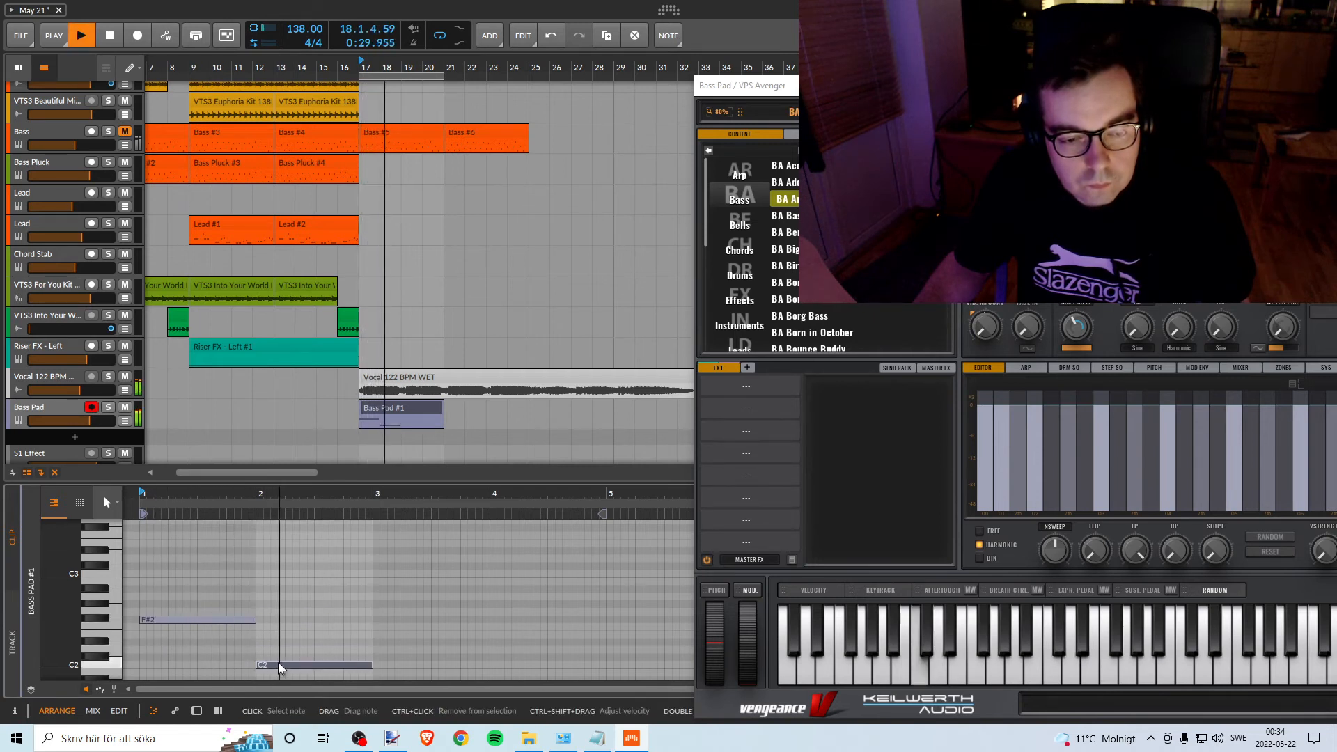
key(space)
Copy the bar 2 note into bar 3 as a one-bar D2 note and audition the sequence.
drag(278, 662, 408, 651)
key(space)
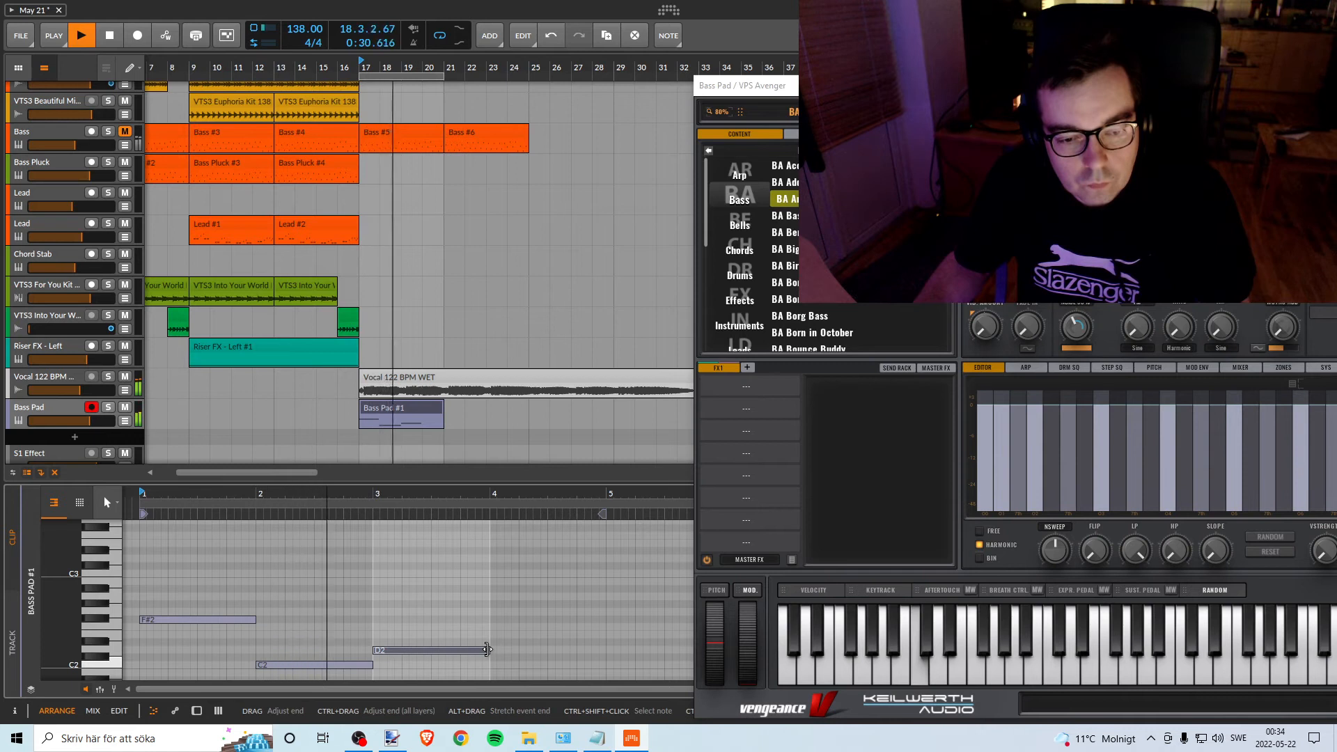
key(space)
Try the bar 2 note at G2 and audition it with the vocal.
key(space)
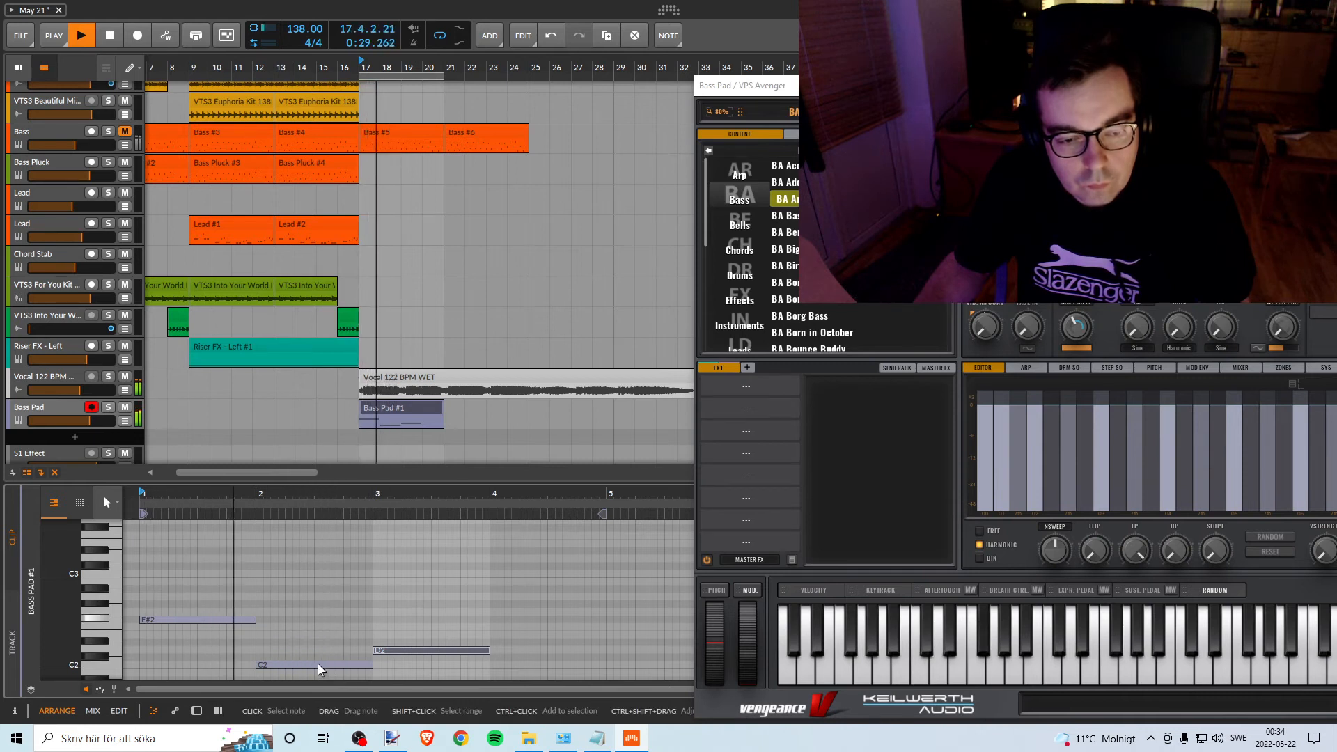
click(317, 664)
key(space)
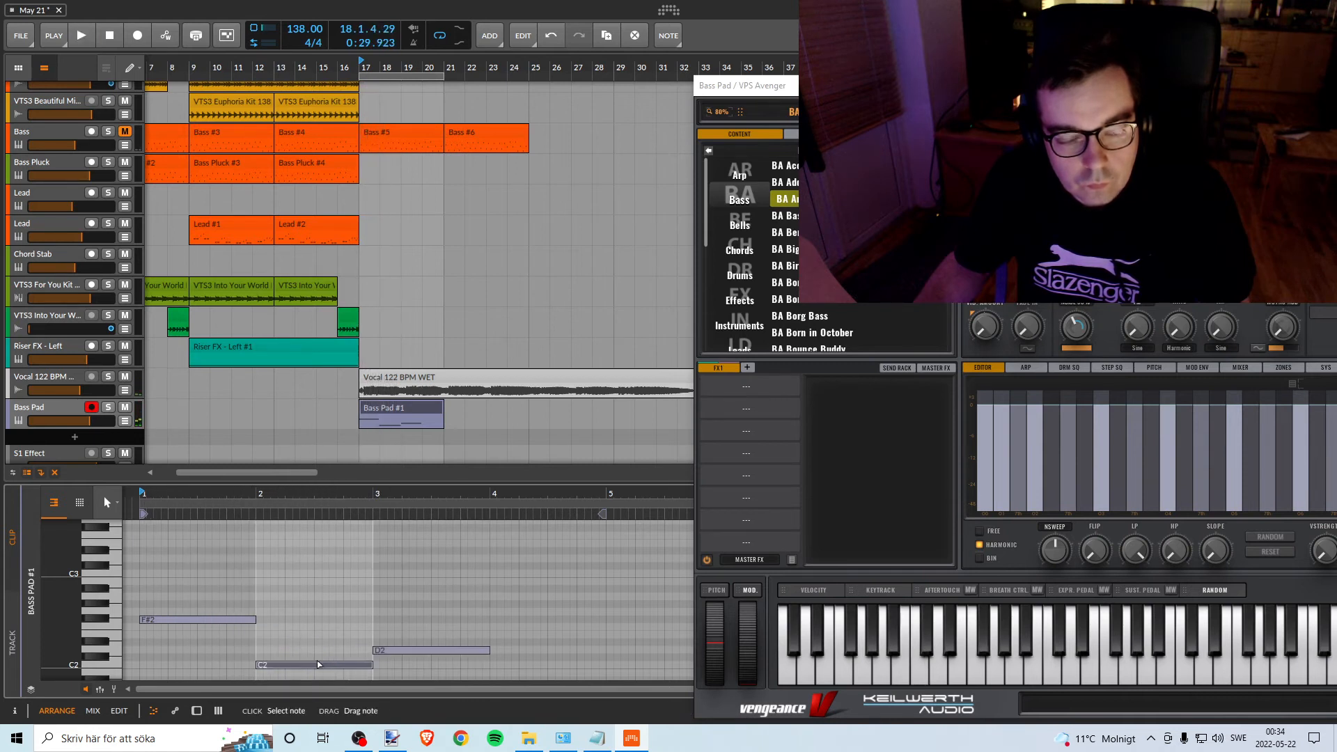
drag(317, 664, 317, 611)
key(space)
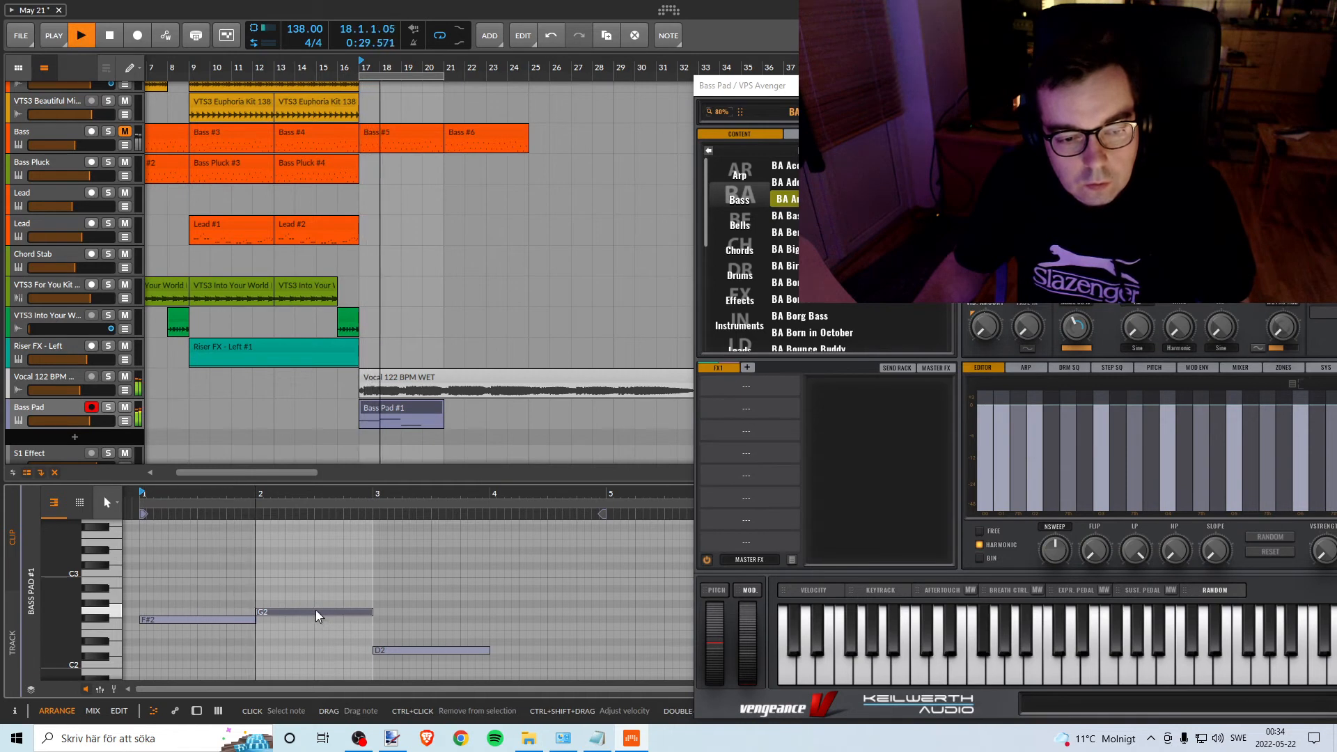
key(space)
Move the bar 2 note down to D2 and play the clip from bar 17.
drag(316, 611, 316, 654)
key(space)
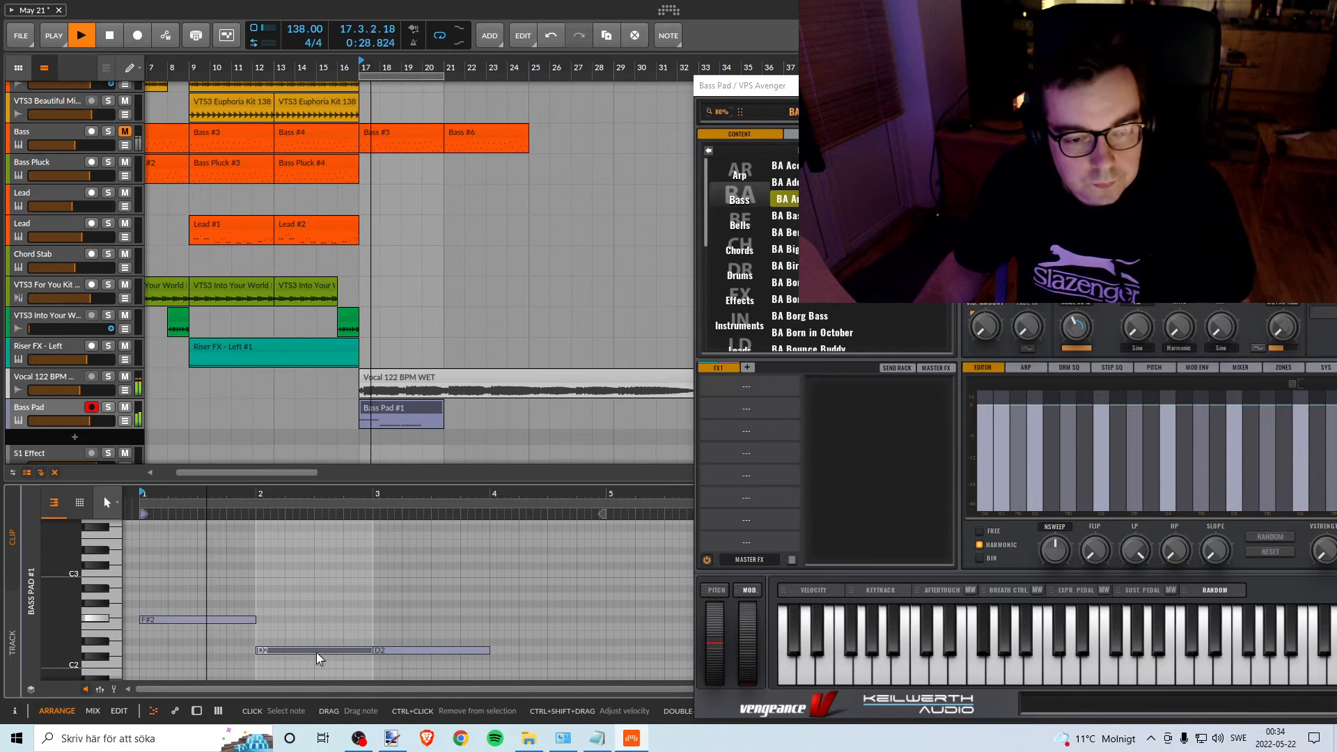
key(space)
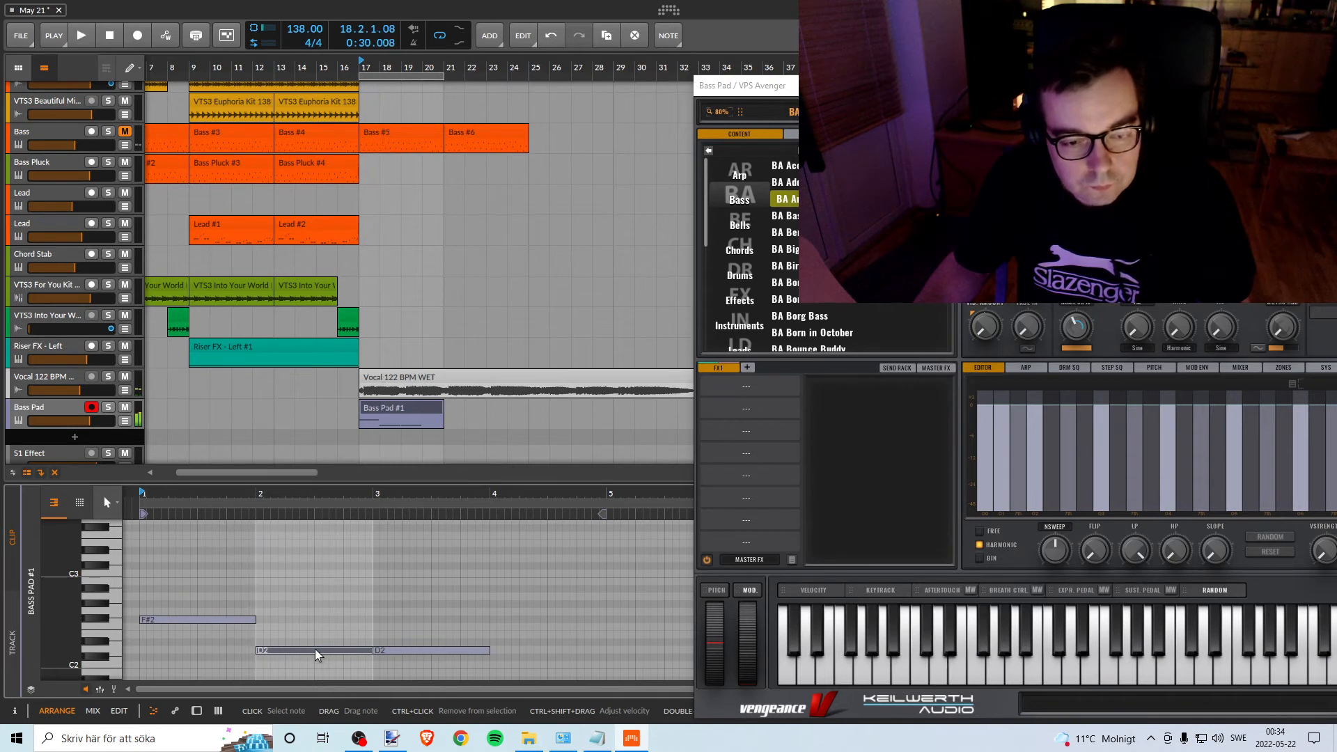
Try the Bass Pad note in bar 2 at C2 and audition it with the vocal from bar 17.
key(space)
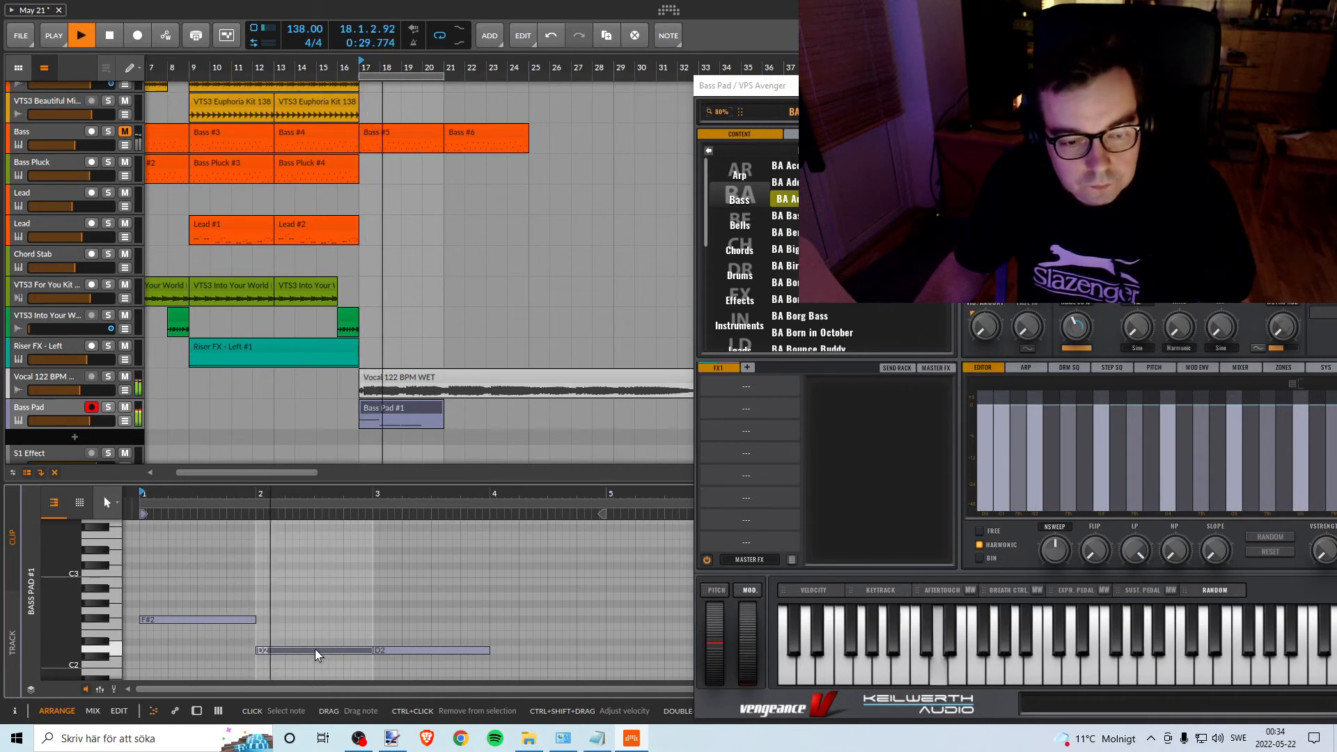
key(space)
mouse_move(315, 649)
mouse_down()
mouse_move(300, 650)
mouse_move(301, 667)
mouse_up()
key(space)
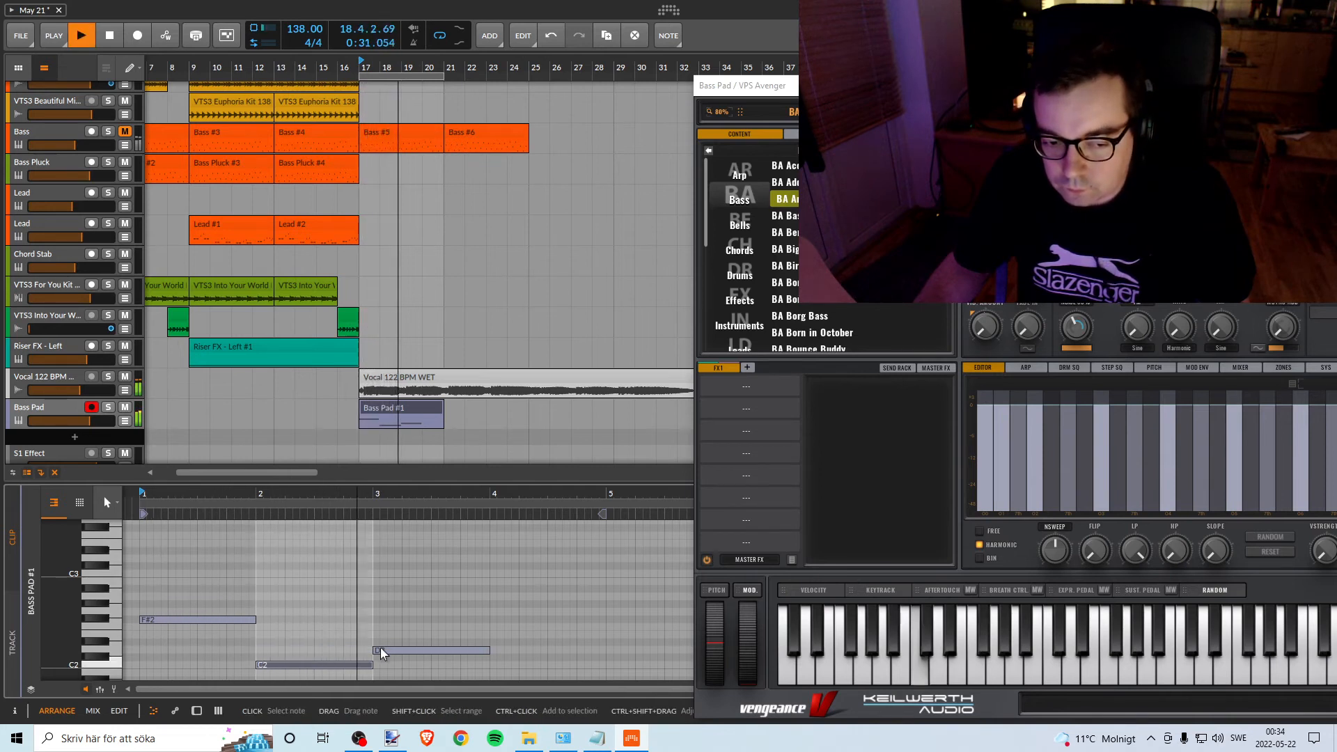
Try the bar 3 note at D#2, D2 and F2, leave it at D#2 and audition the clip.
key(space)
drag(389, 653, 398, 653)
key(space)
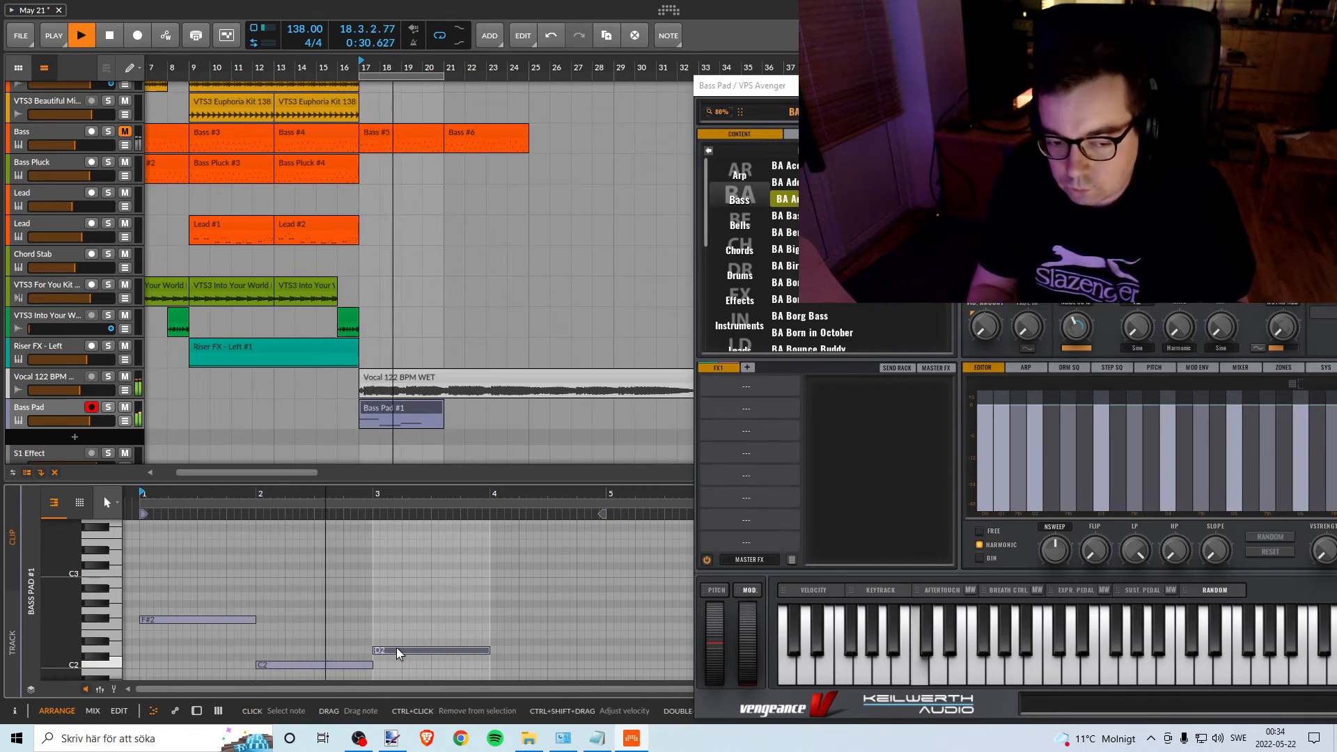
key(space)
drag(399, 653, 395, 647)
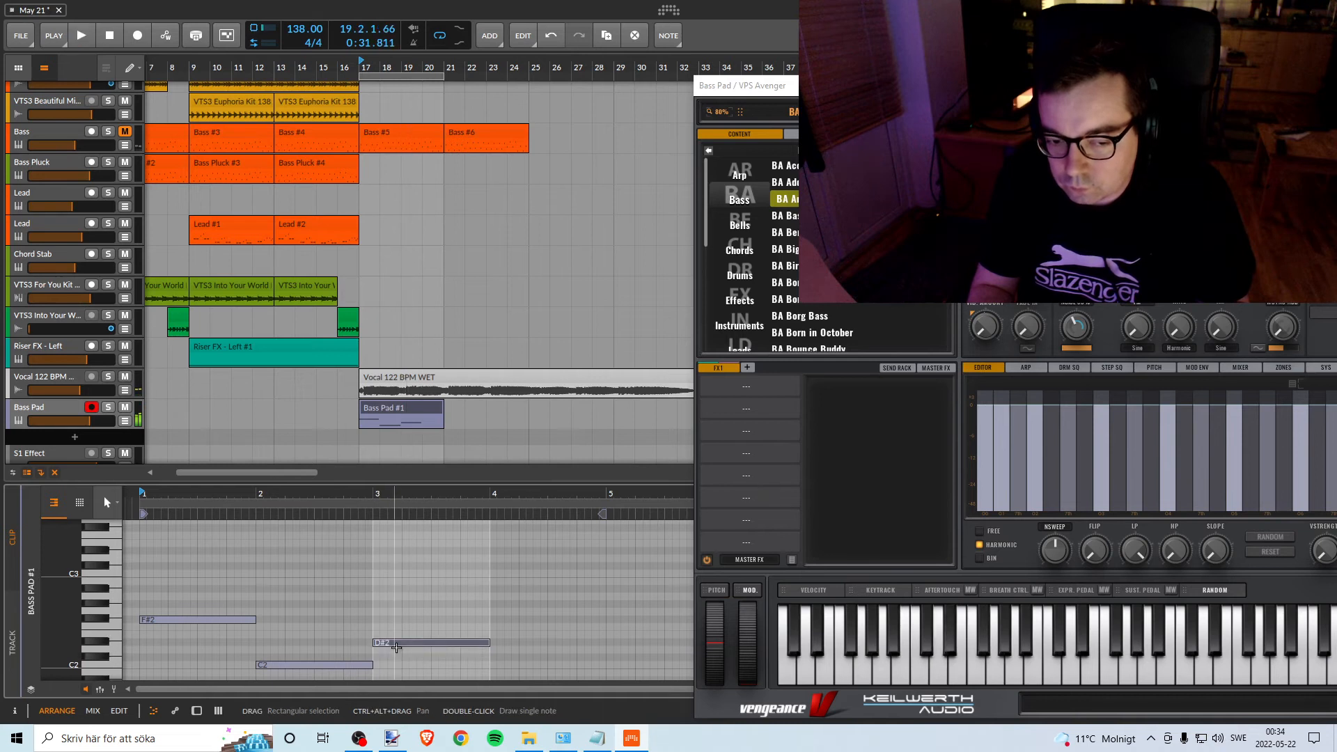
click(396, 647)
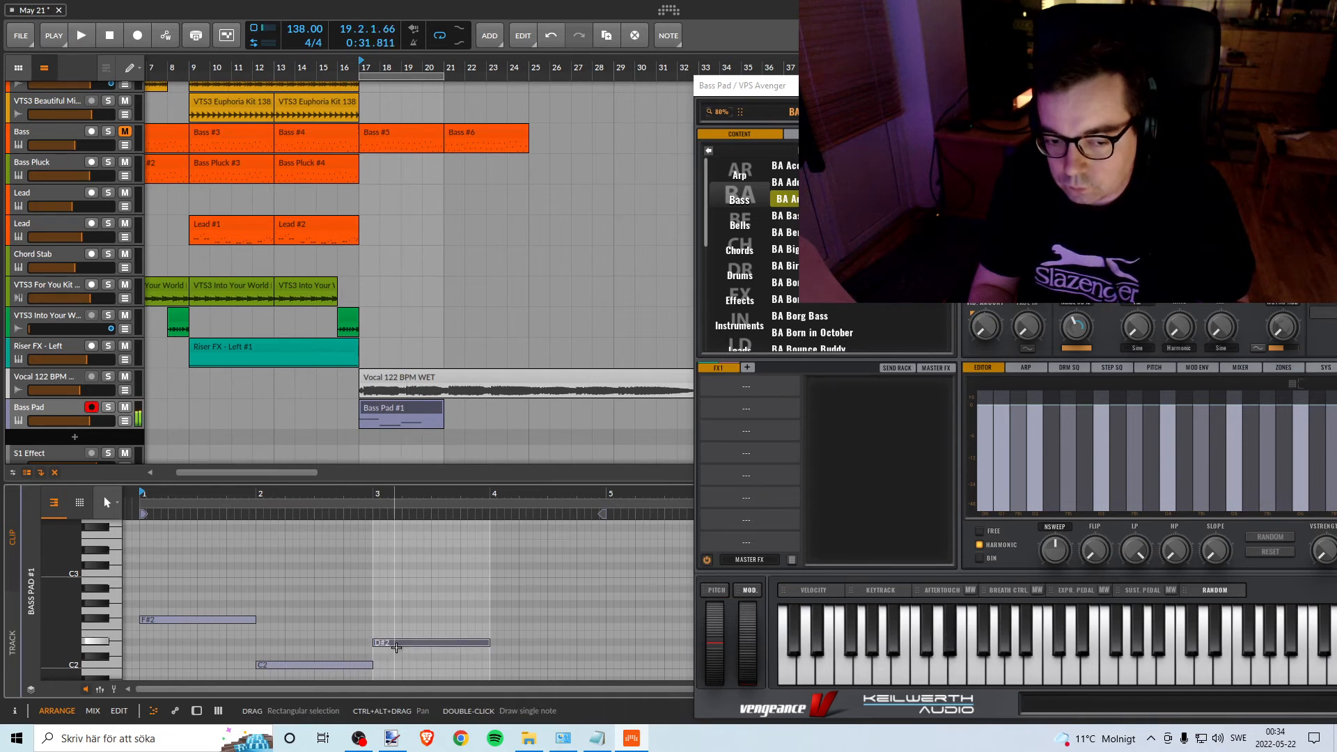
click(395, 647)
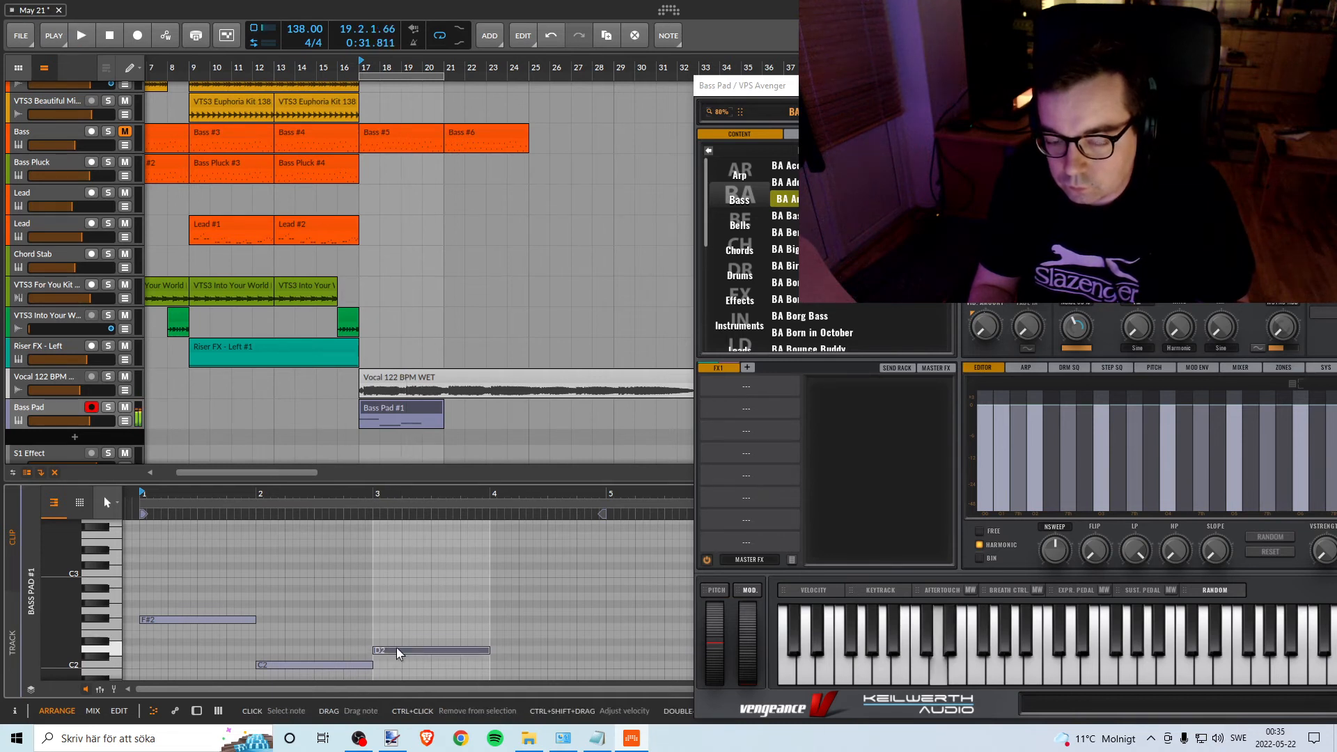
click(396, 647)
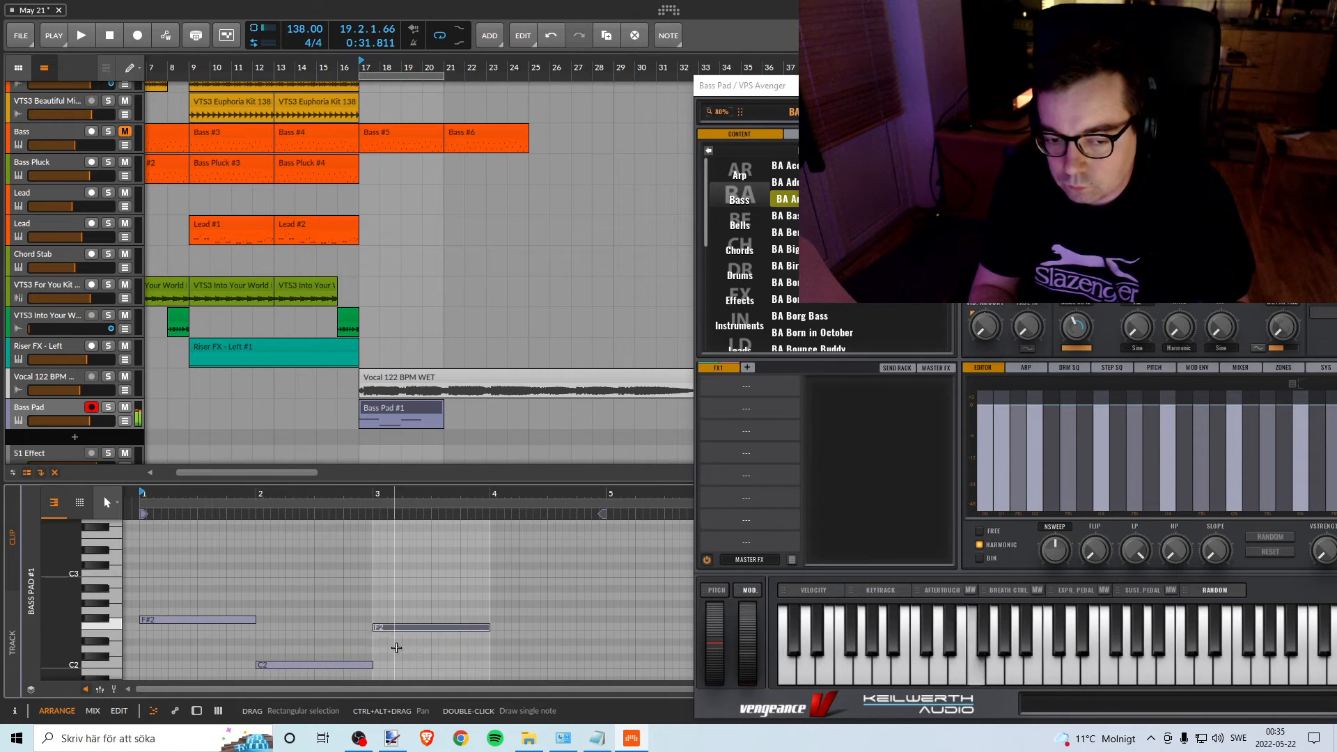
key(space)
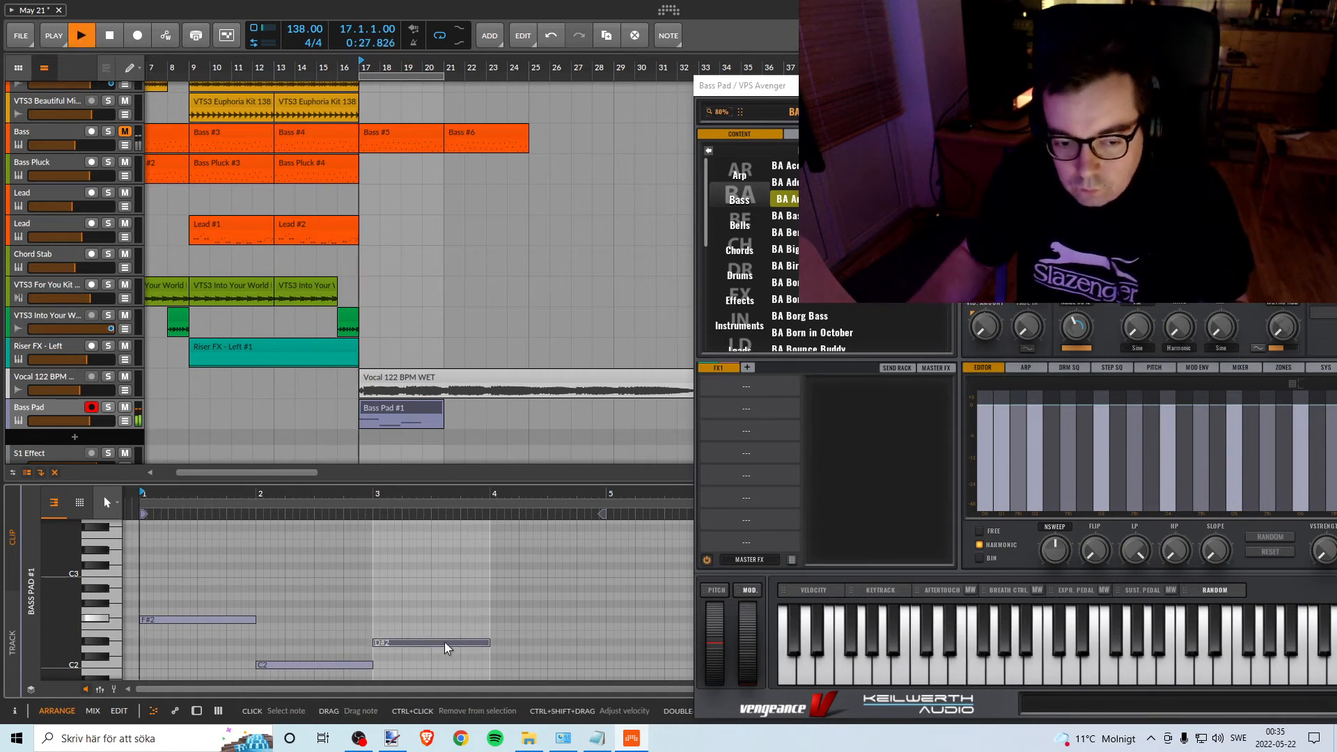
Shorten the bar 3 D#2 note to half a bar, add half-bar F2 and F#2 notes after it, and audition the line.
drag(489, 643, 516, 618)
key(space)
key(space)
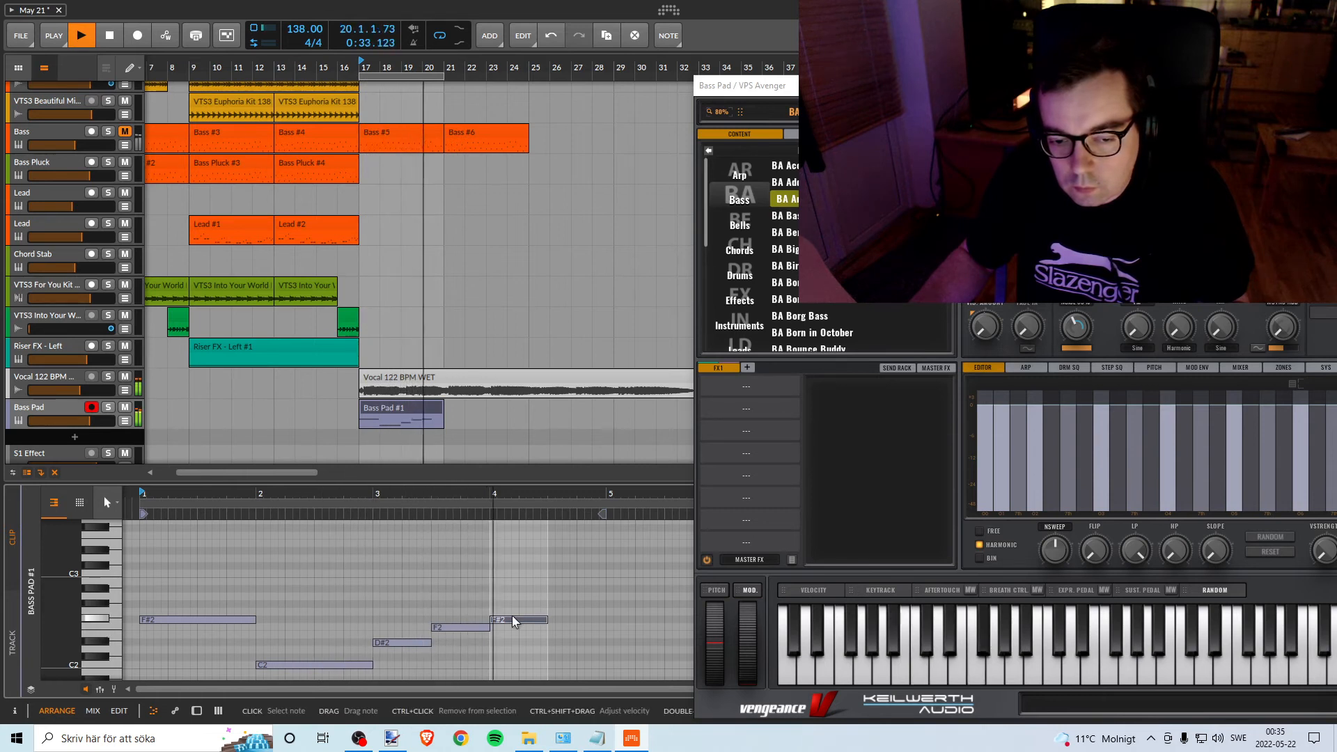
key(space)
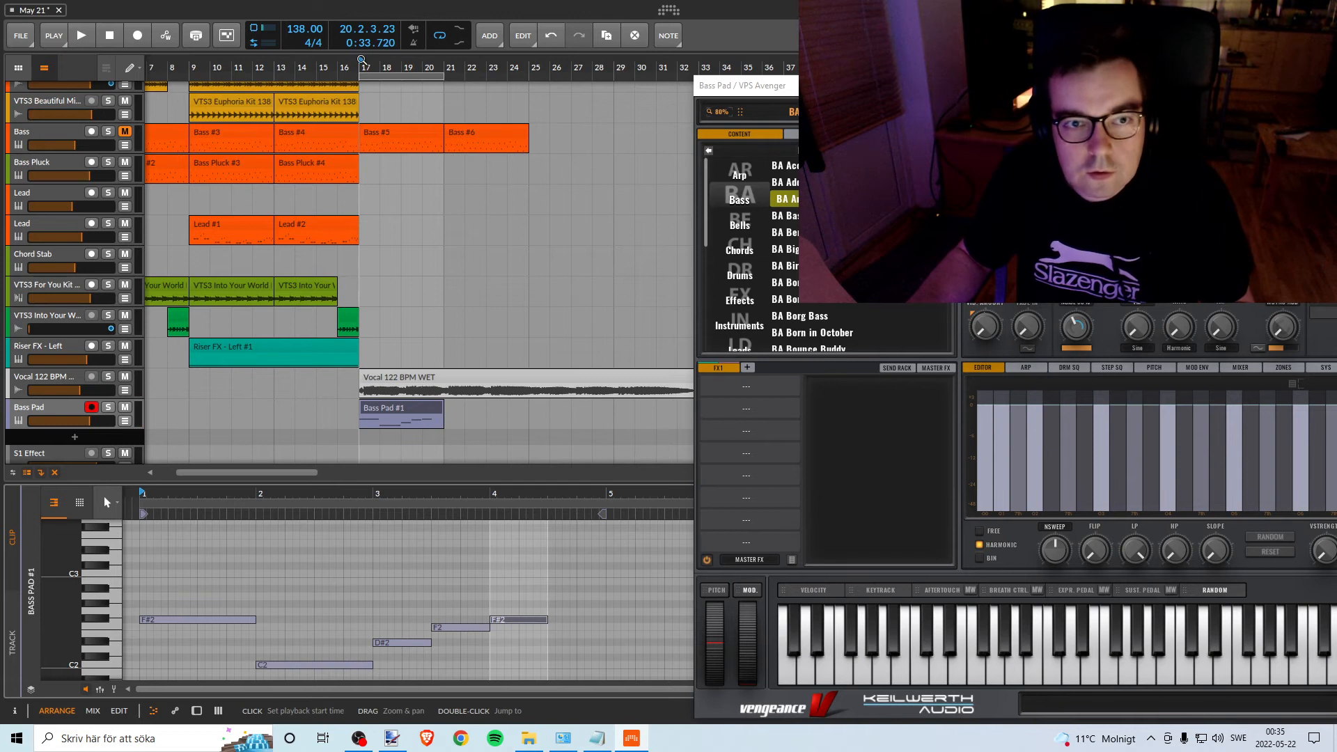
Play the clip from bar 17 and lengthen the F#2 note to fill all of bar 4.
key(space)
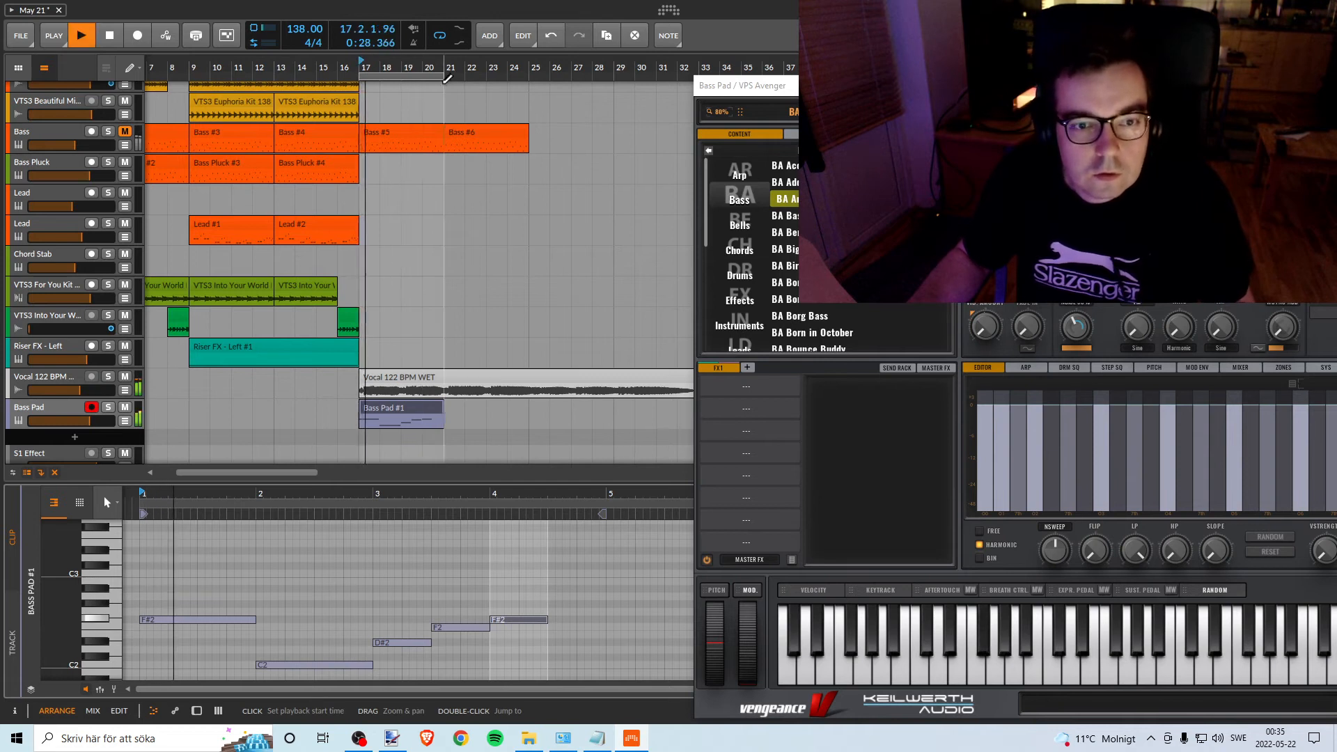
drag(451, 70, 585, 514)
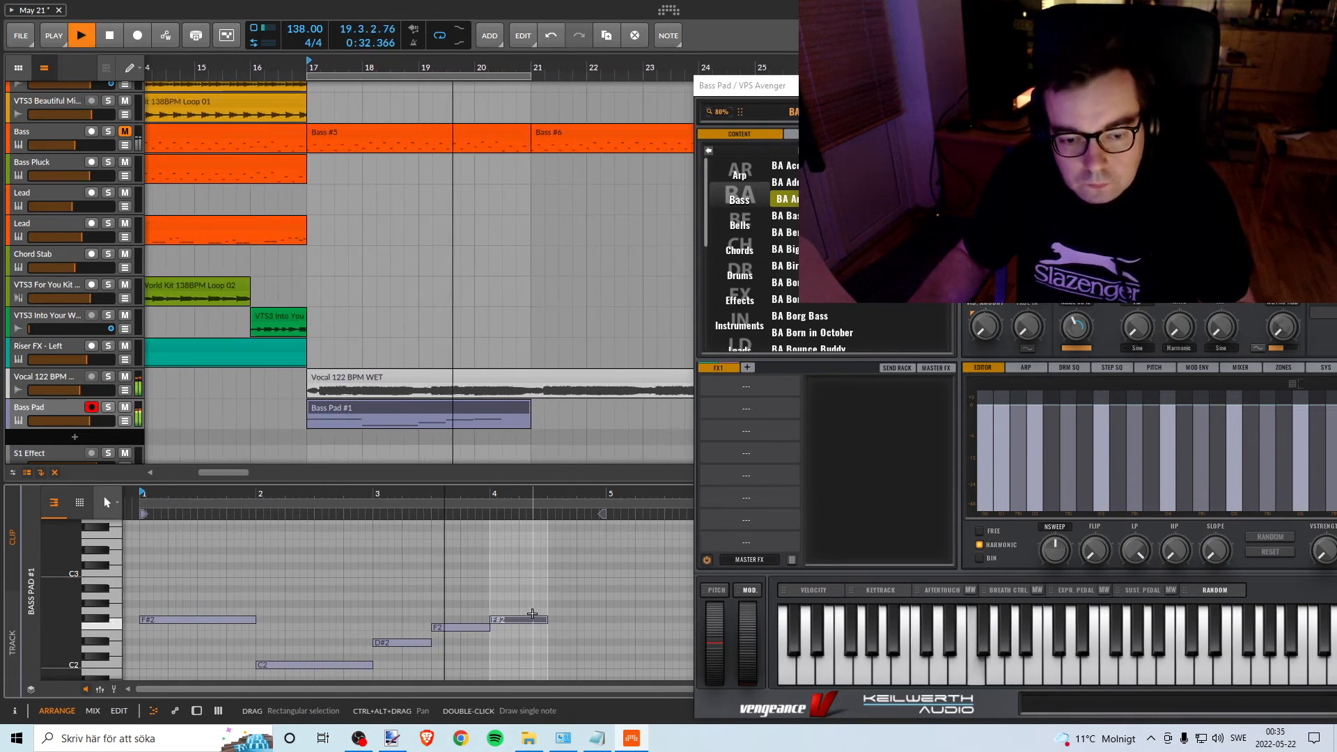
key(space)
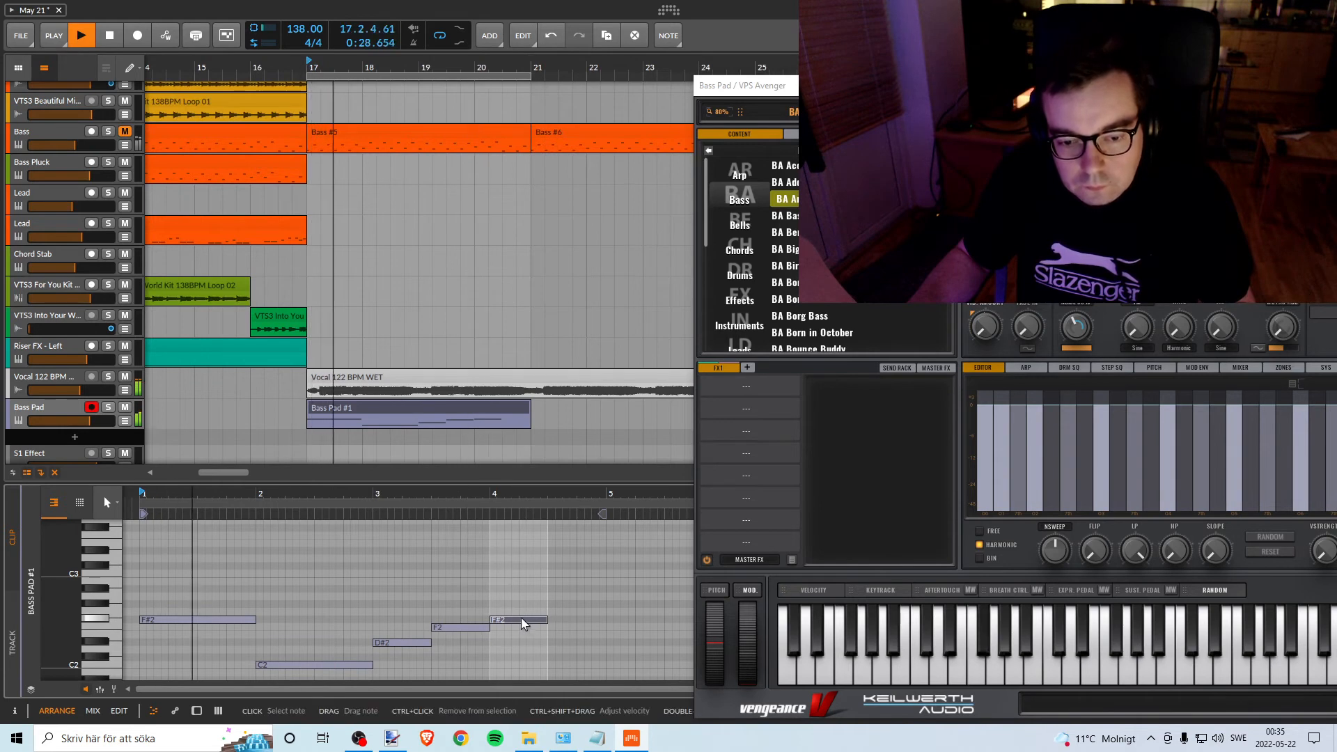
drag(547, 621, 604, 620)
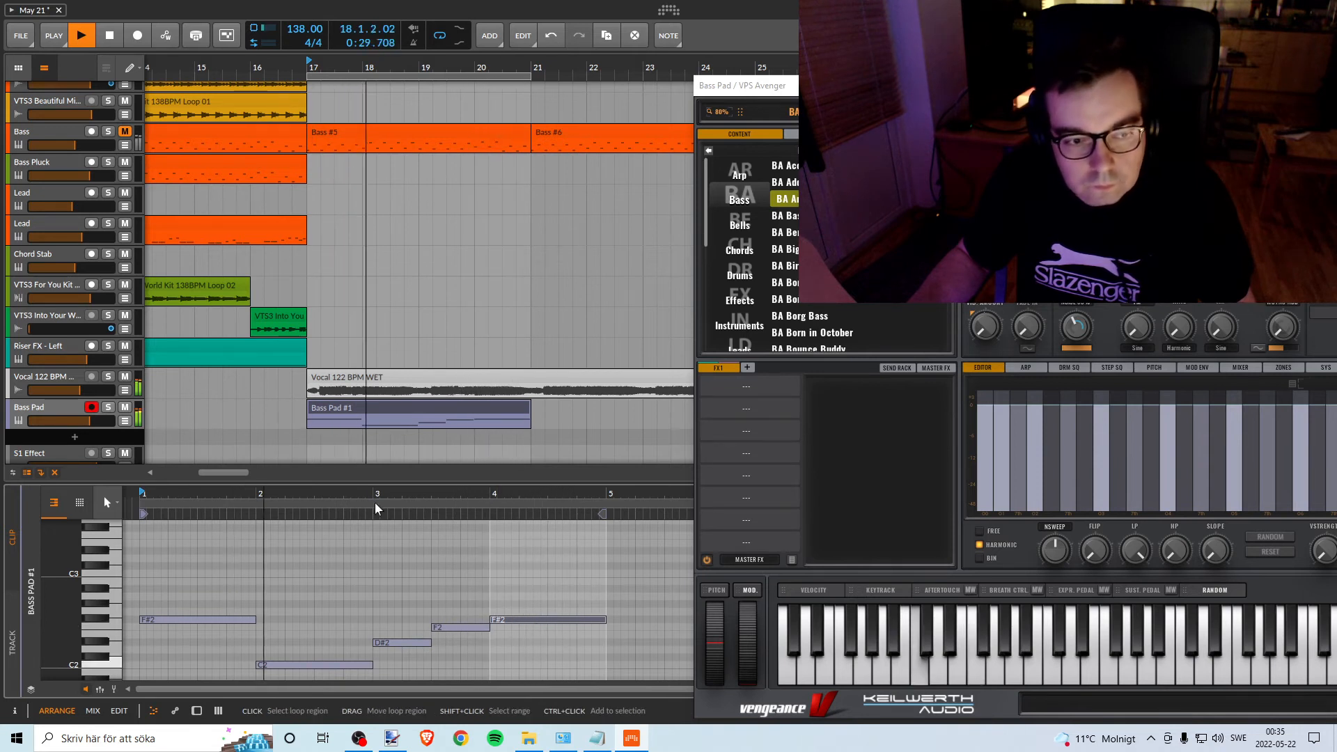
Bring the VPS Avenger window into full view to examine the patch during playback, and move it aside again.
drag(916, 87, 473, 85)
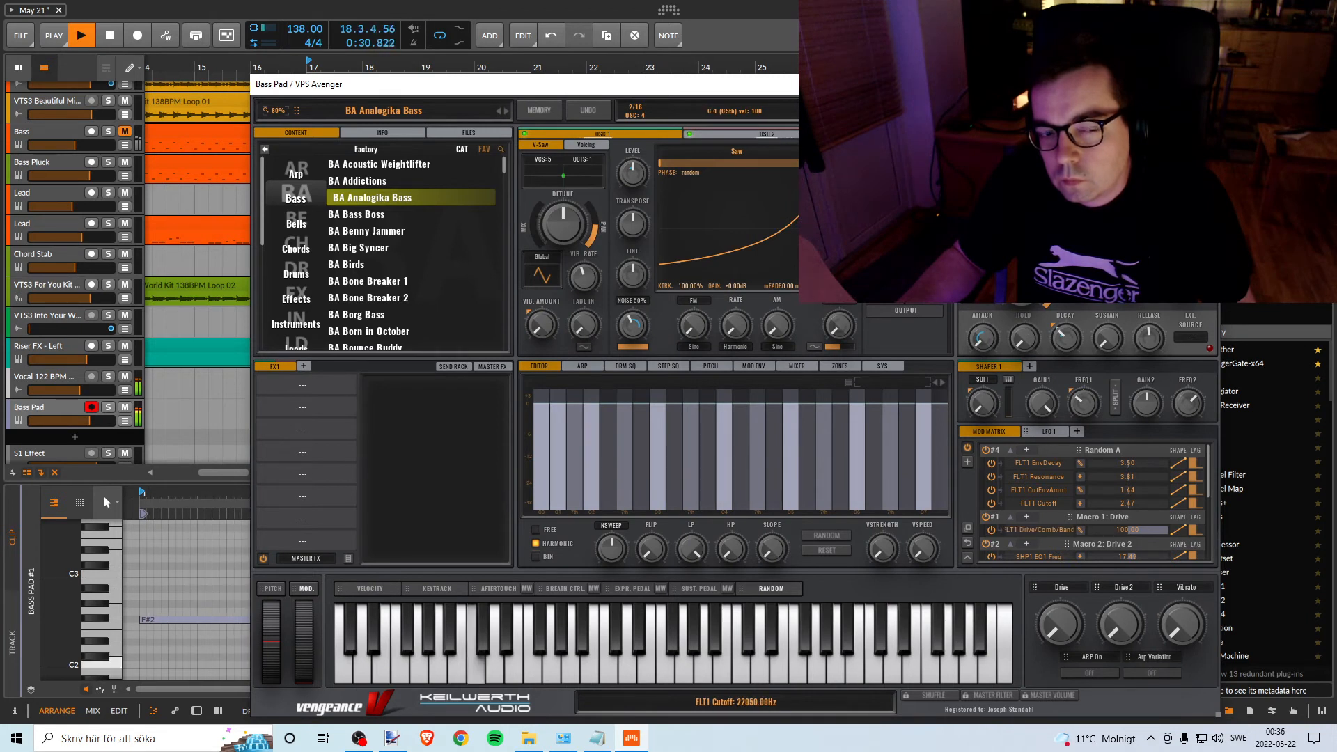
drag(864, 84, 1080, 41)
key(space)
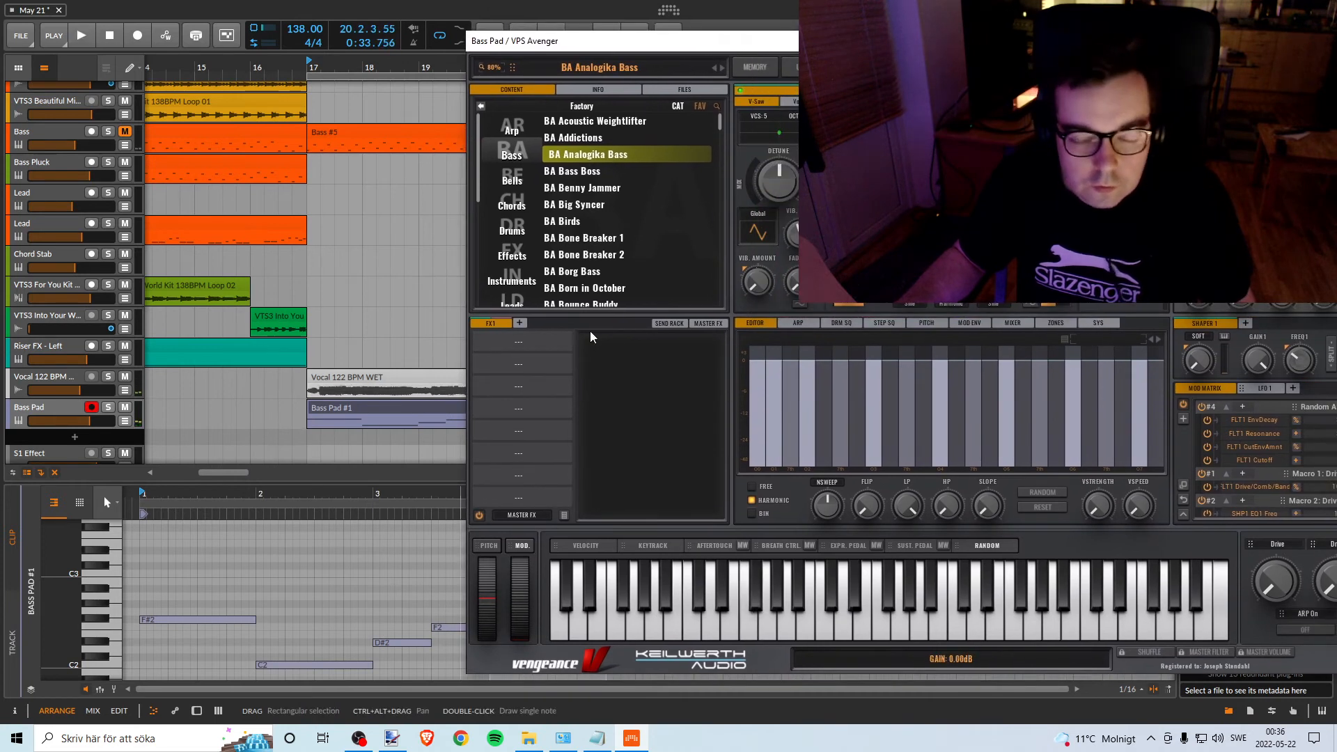
drag(592, 41, 912, 85)
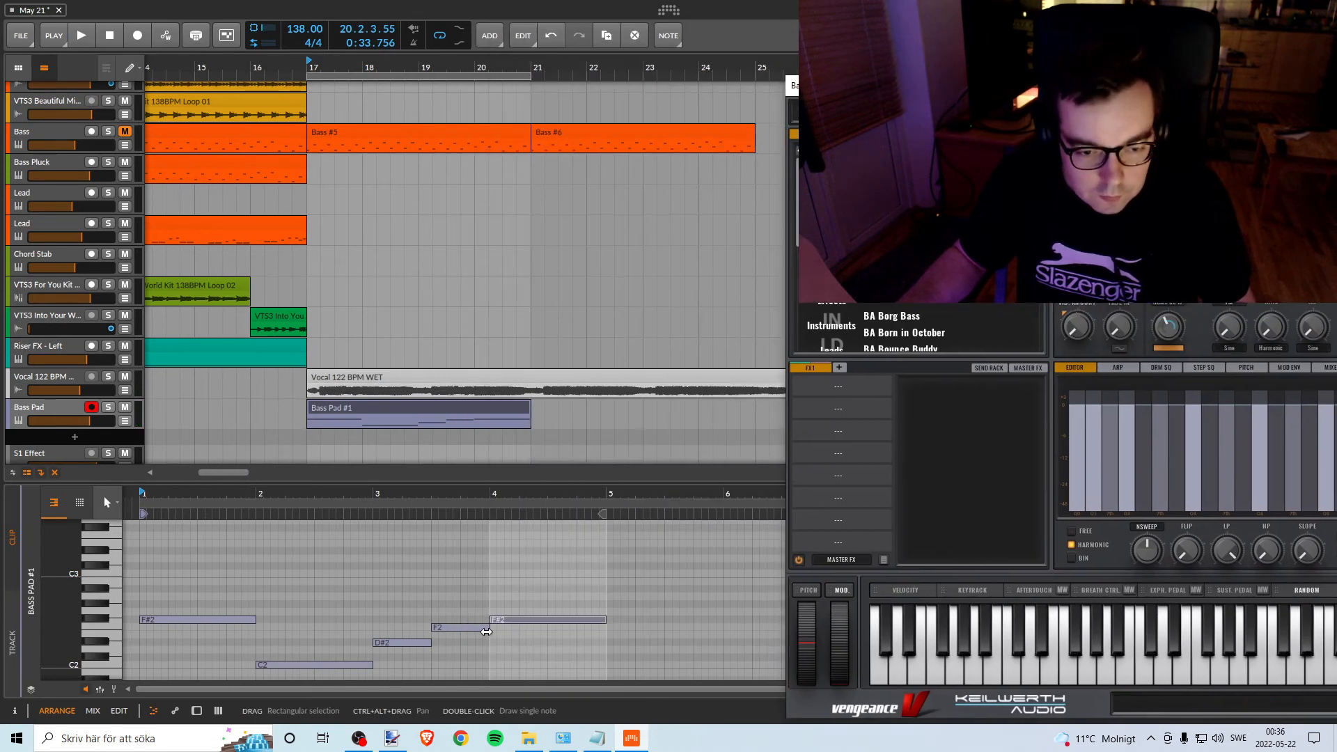
Lower the bar 2 note to B1 and audition it with the vocal.
key(space)
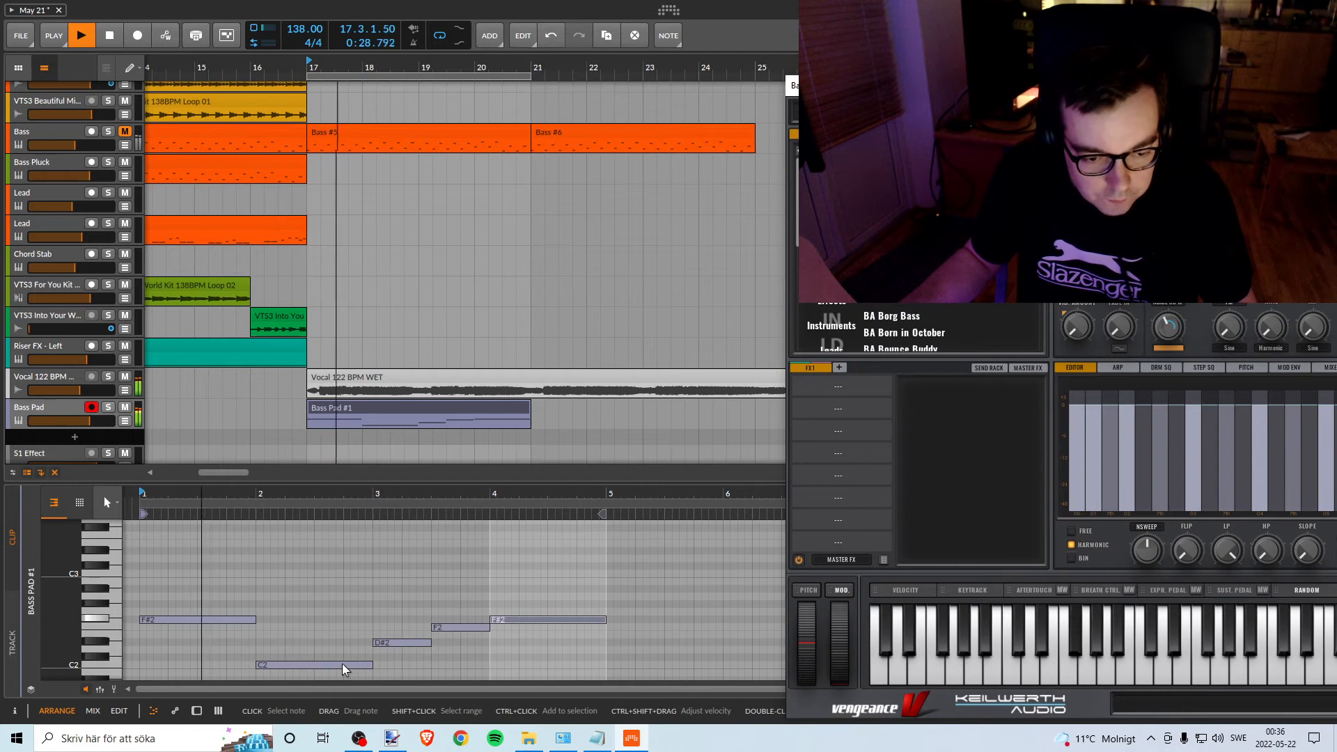
key(space)
drag(341, 664, 342, 673)
key(space)
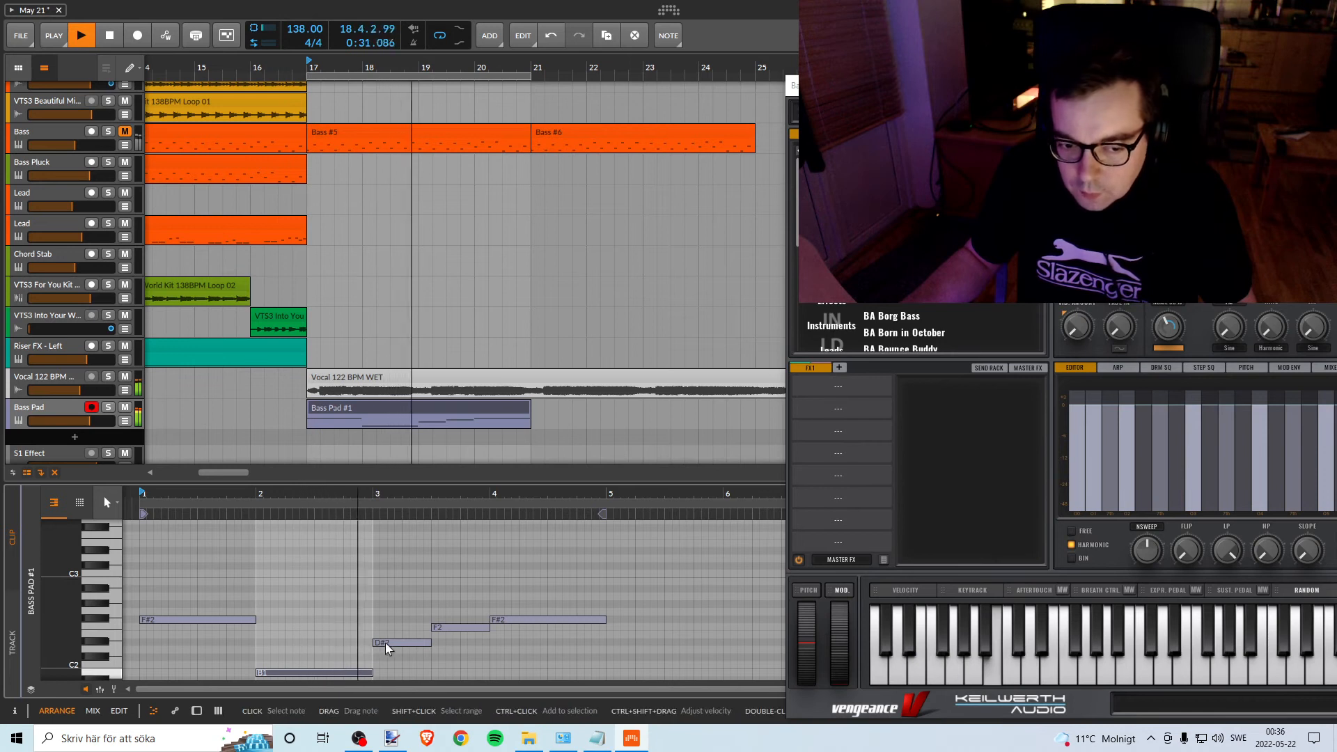
Lower the two half-bar notes in bar 3 to D2 and E2, then audition the whole line and its last notes.
key(space)
drag(392, 642, 445, 636)
click(443, 626)
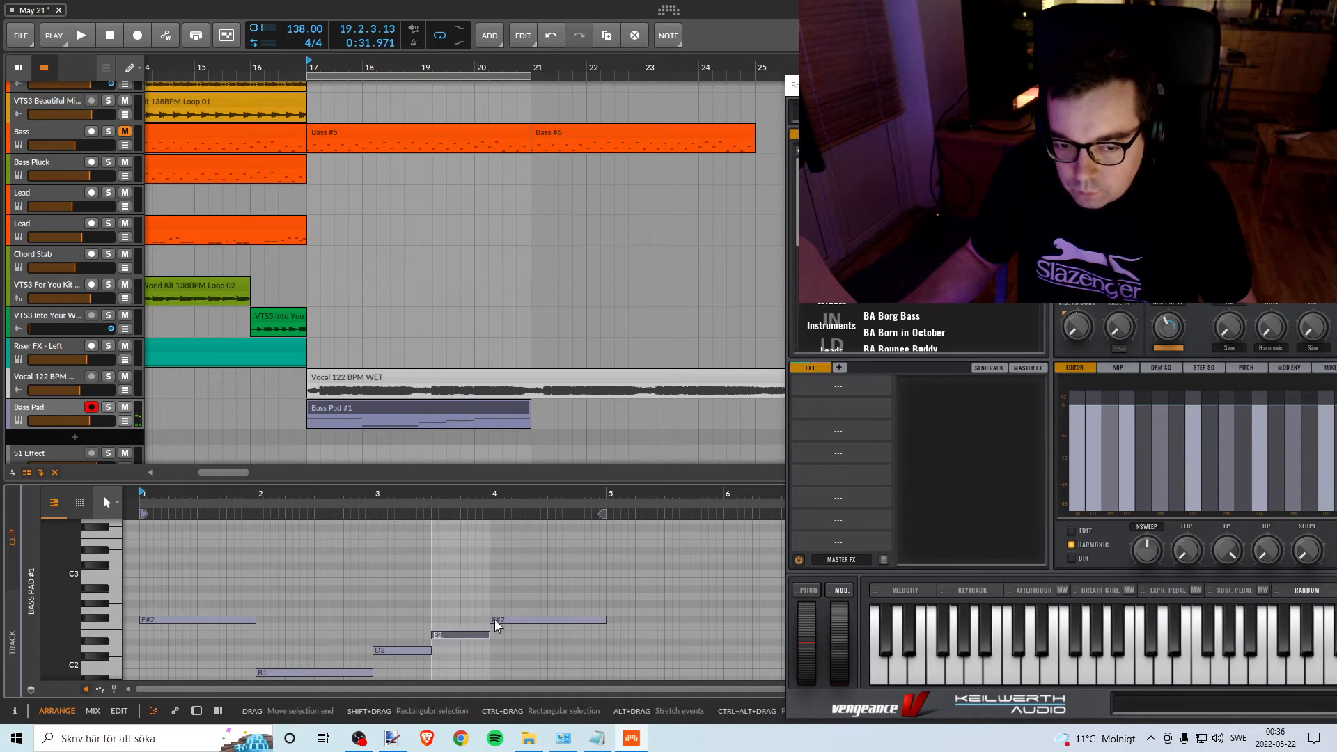
click(496, 619)
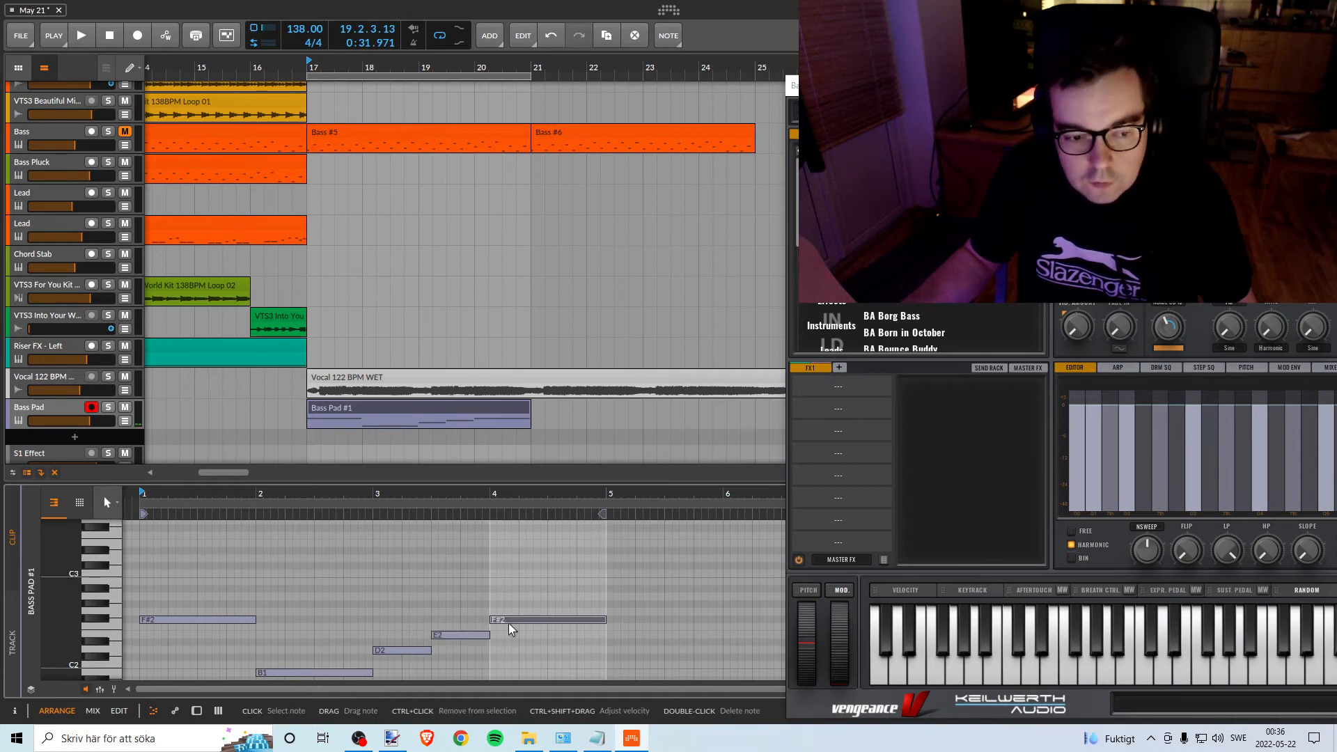
key(space)
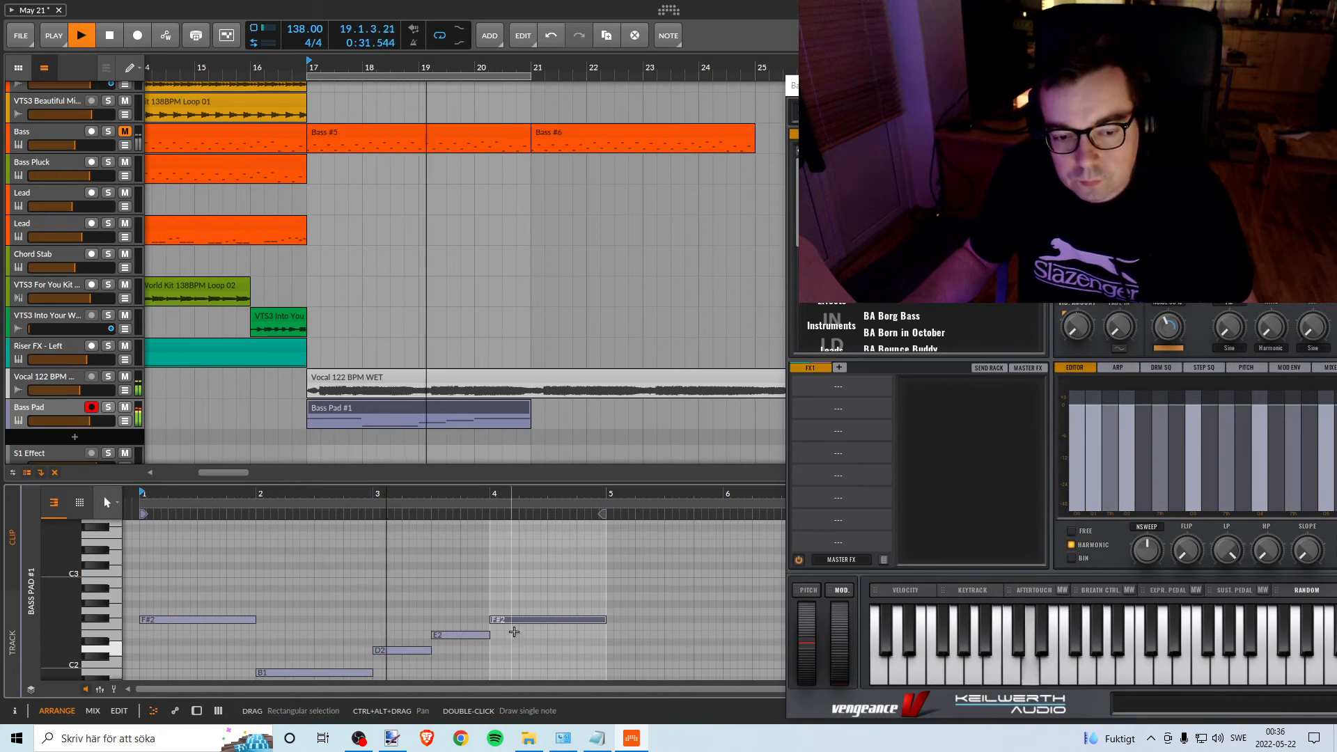
scroll(513, 631, down, 3)
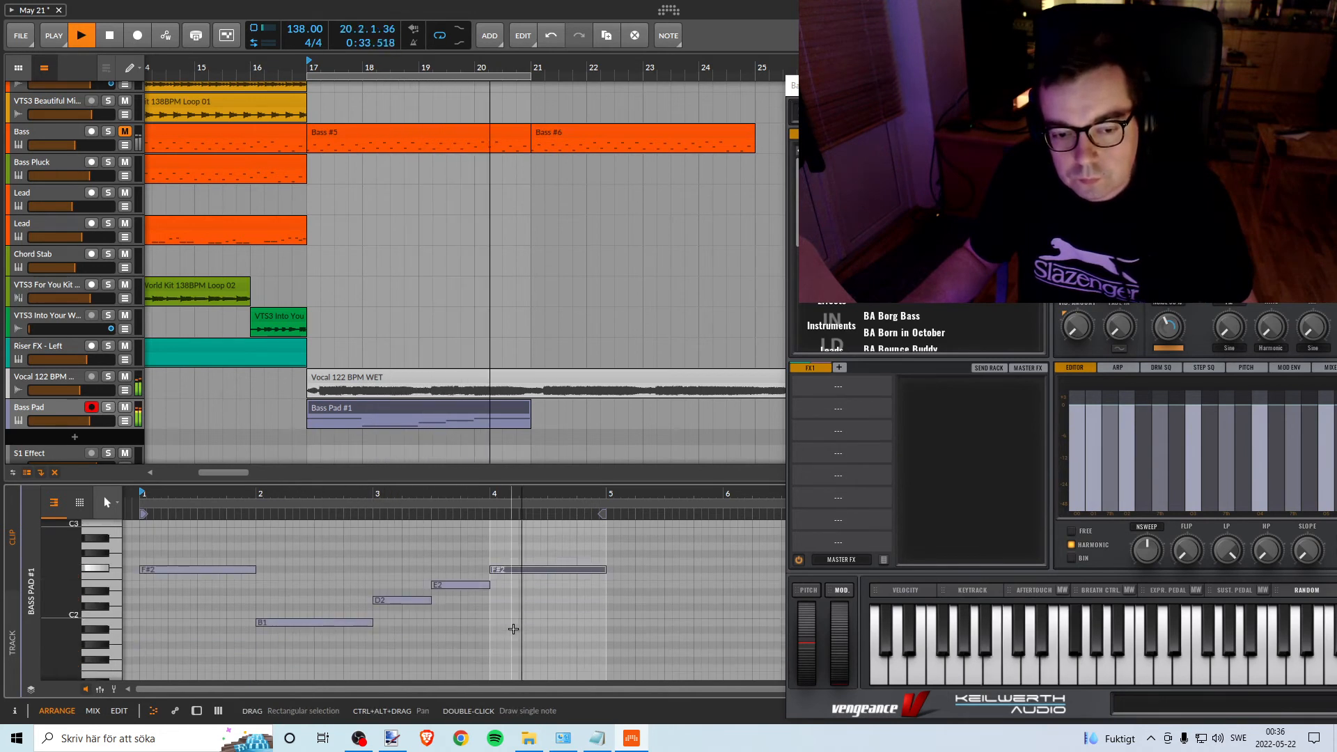
scroll(513, 629, up, 3)
key(space)
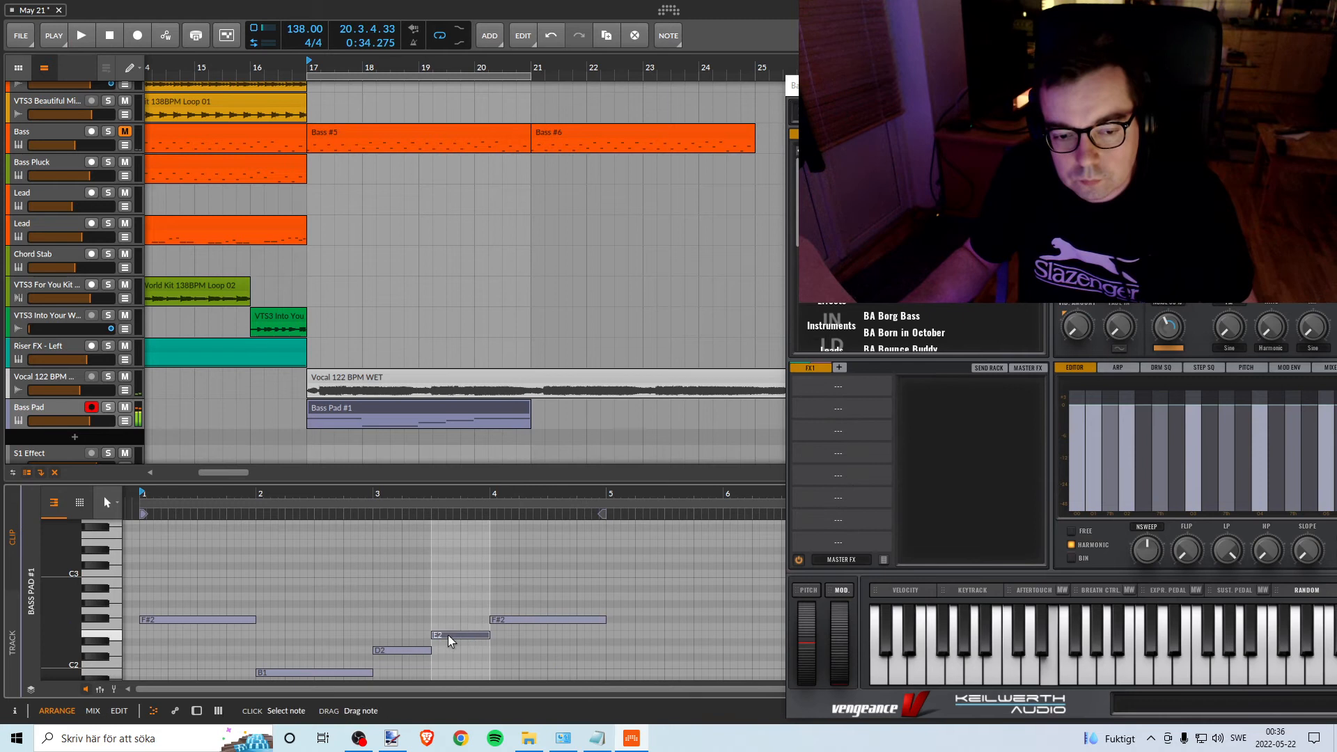
click(512, 620)
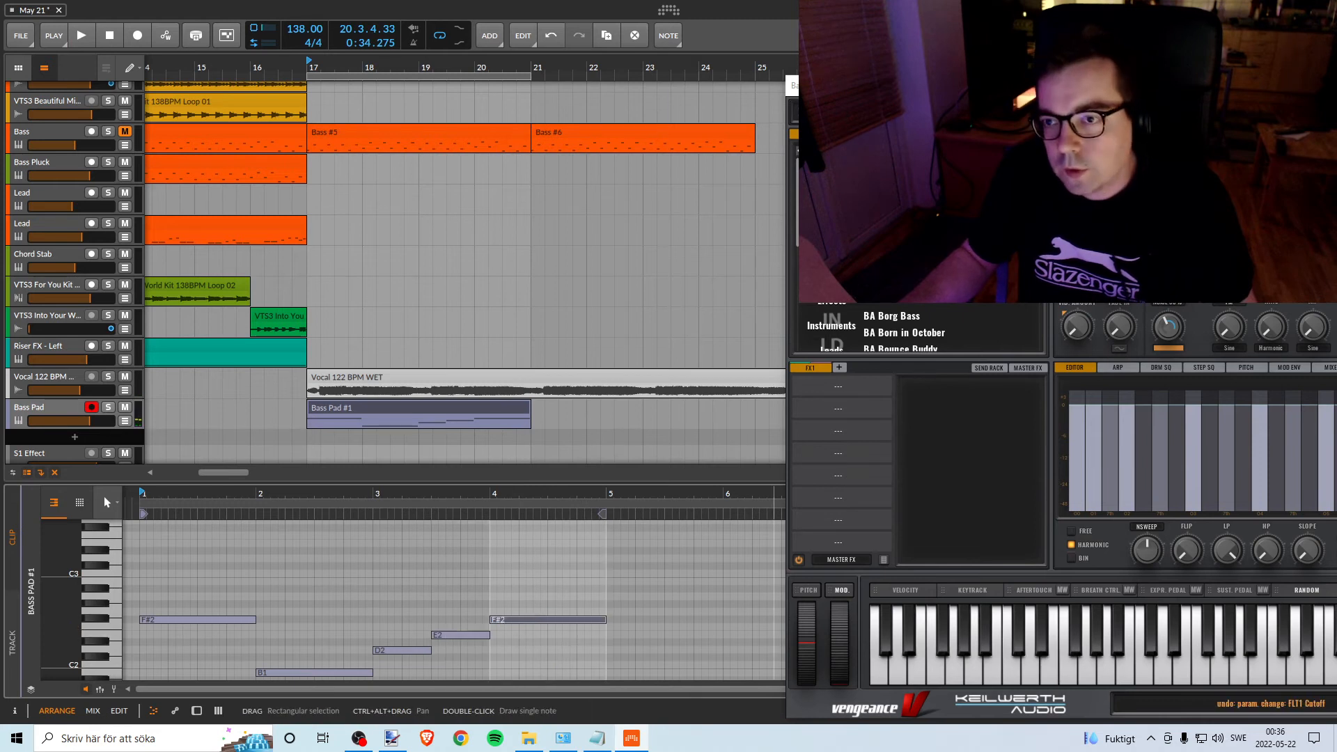
Try a long attack of about 2735 ms on VPS Avenger's envelope 5 while the clip plays.
drag(1087, 85, 578, 85)
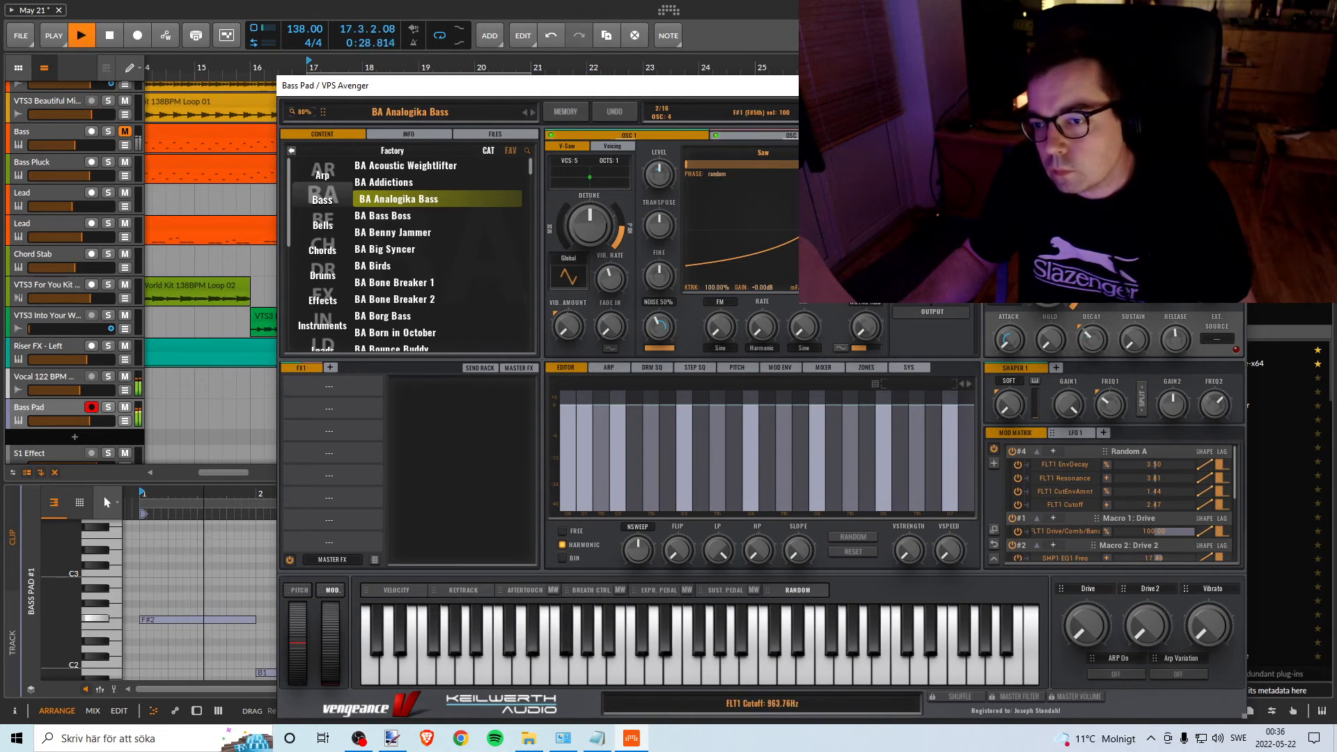
drag(1008, 339, 1007, 292)
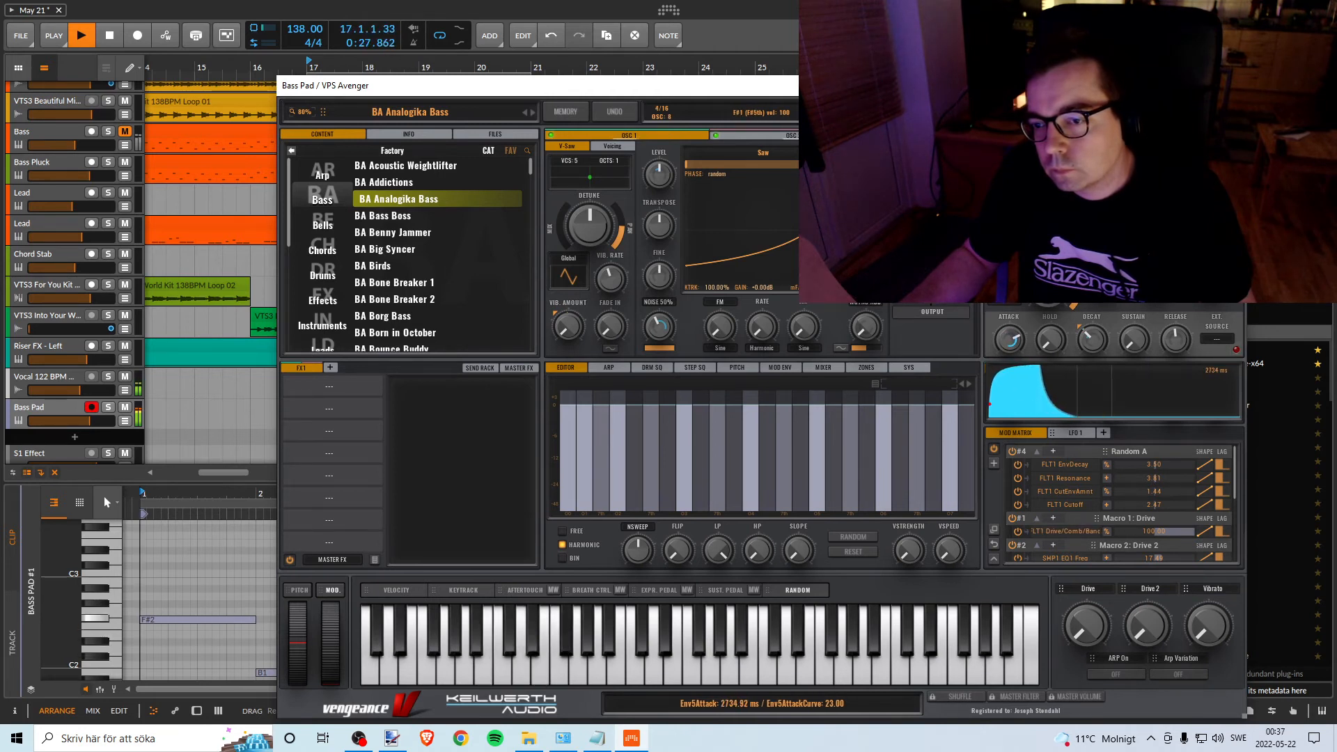
drag(1009, 340, 1056, 295)
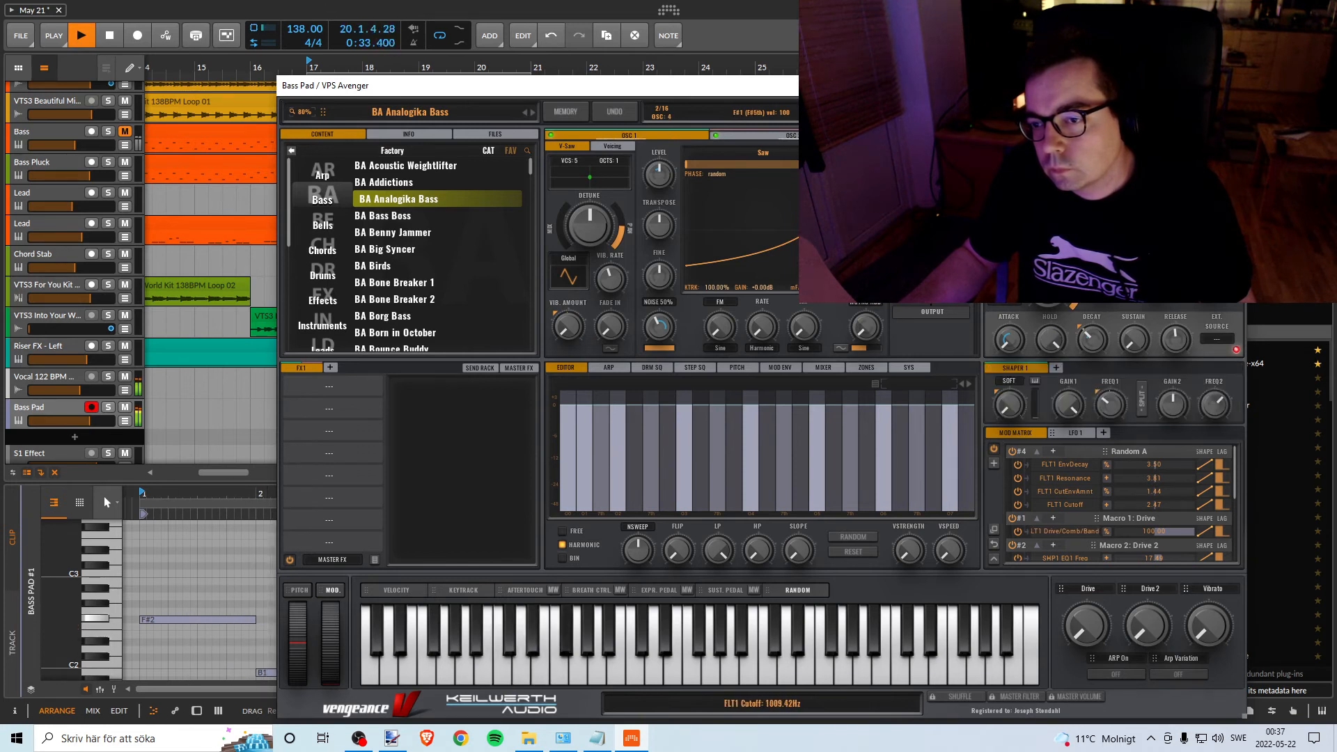
key(space)
key(space)
key(space)
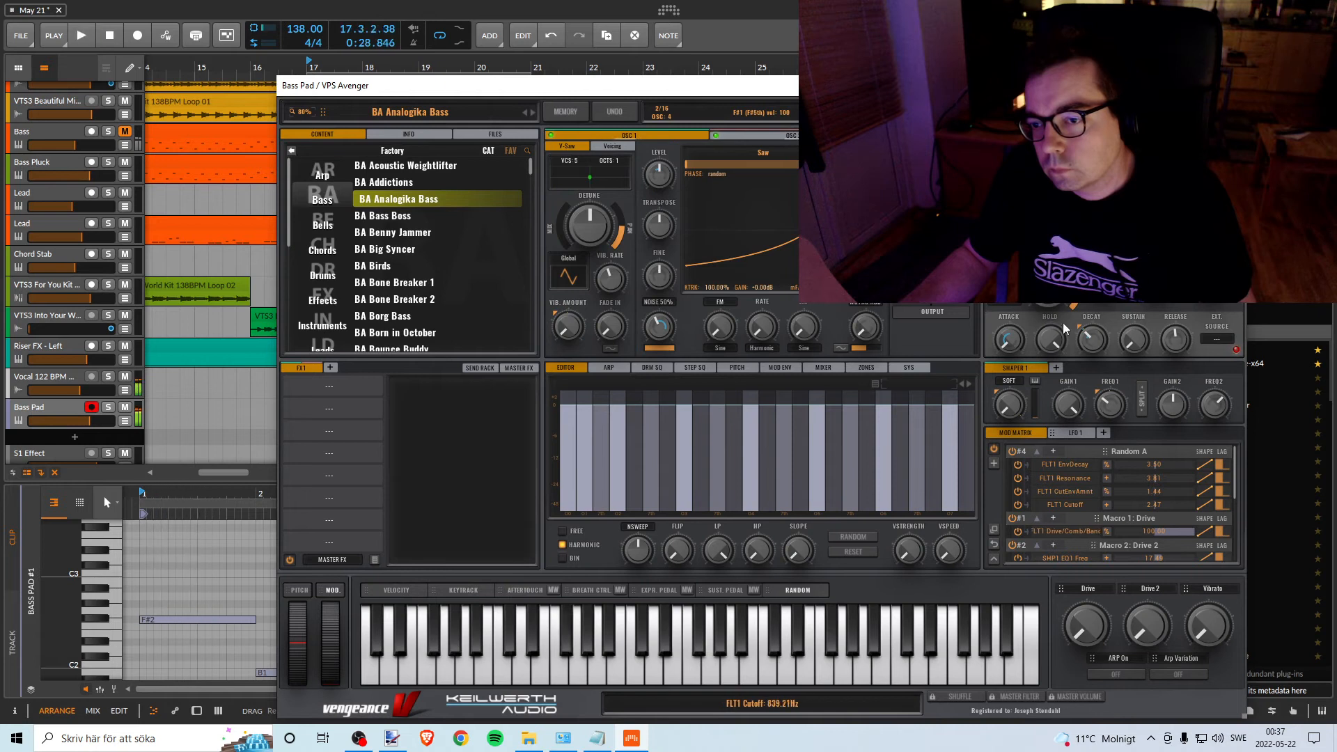
key(space)
Set envelope 5's hold to 250 ms, raise its decay and sustain, and audition the Bass Pad with the vocal.
drag(1051, 339, 1048, 394)
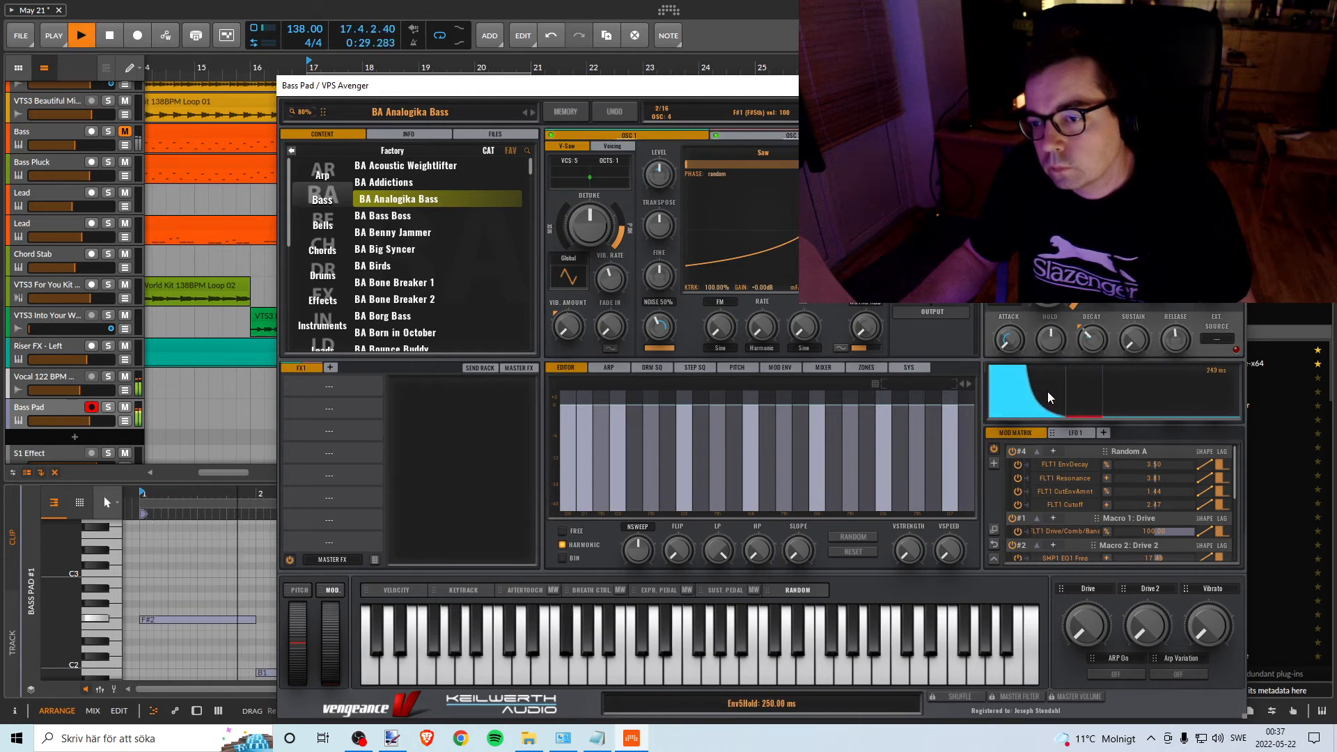
key(space)
drag(1091, 340, 1194, 300)
key(space)
key(space)
key(space)
key(space)
key(space)
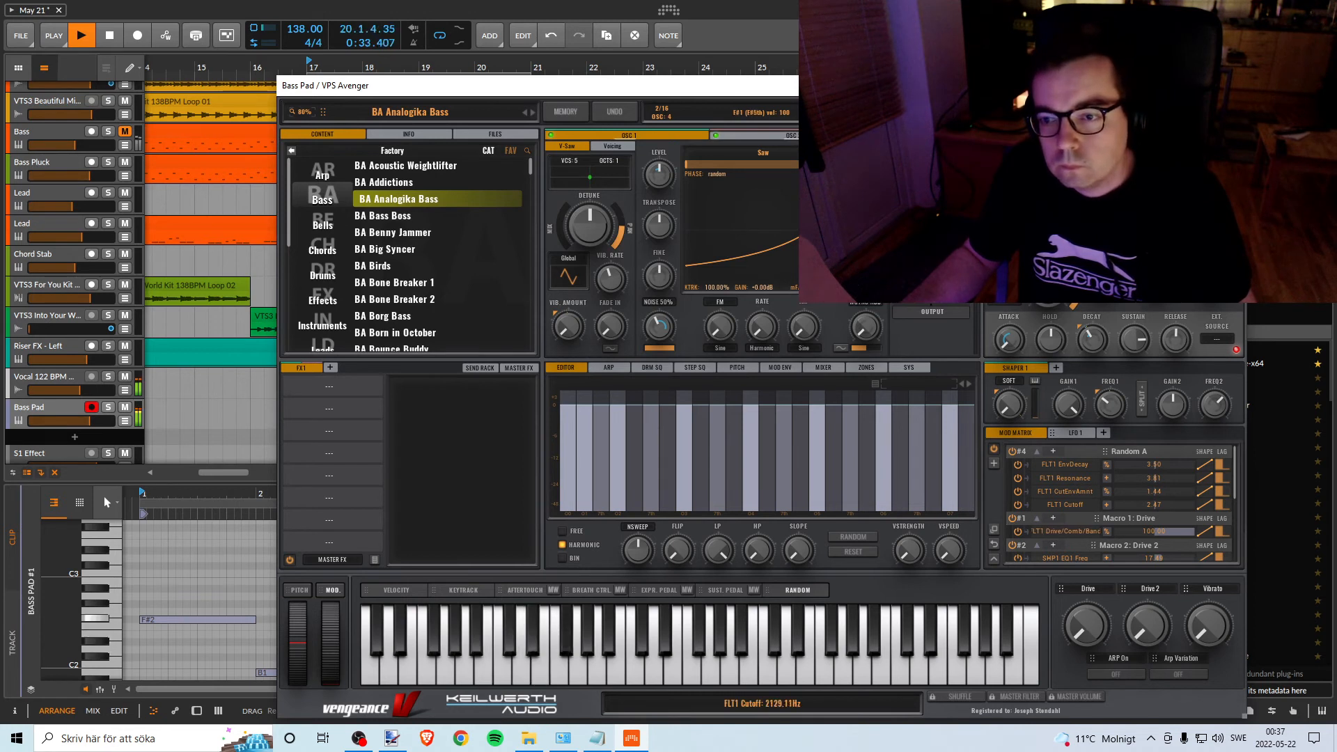
key(space)
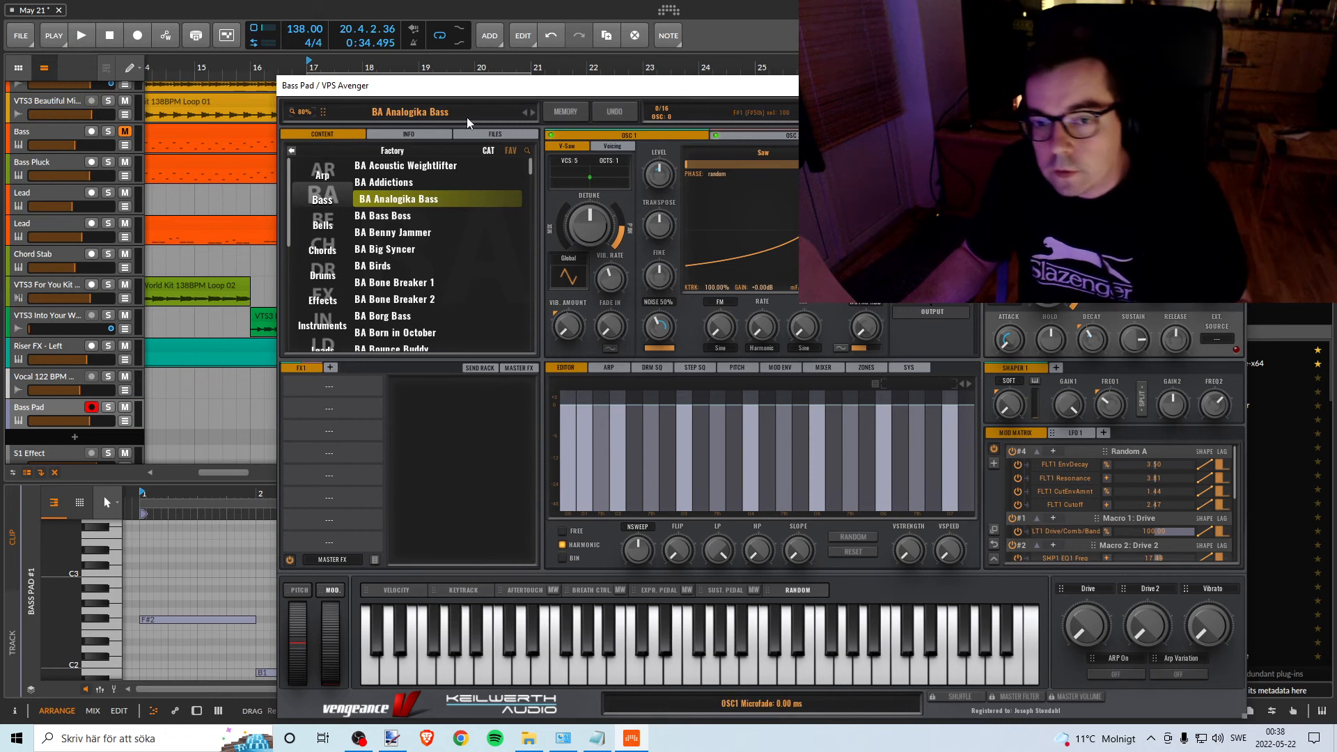
click(1230, 86)
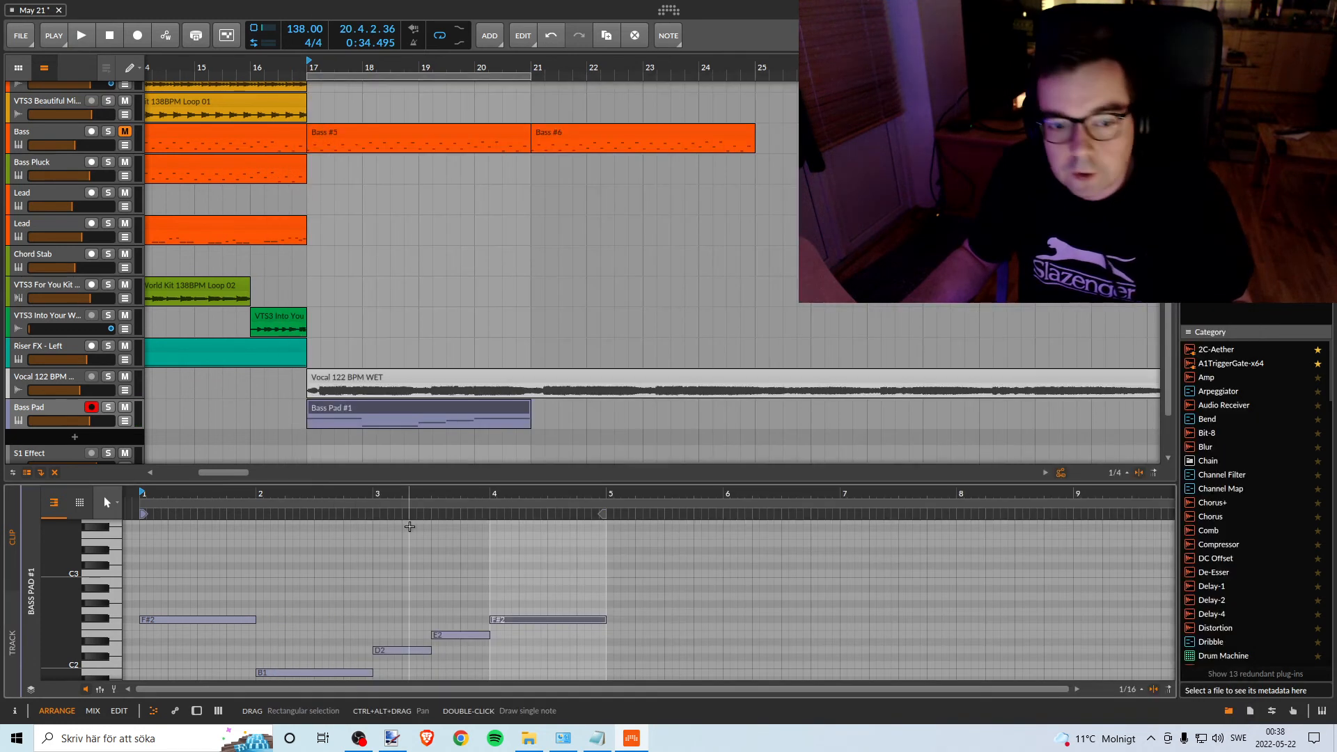
click(50, 411)
double_click(49, 415)
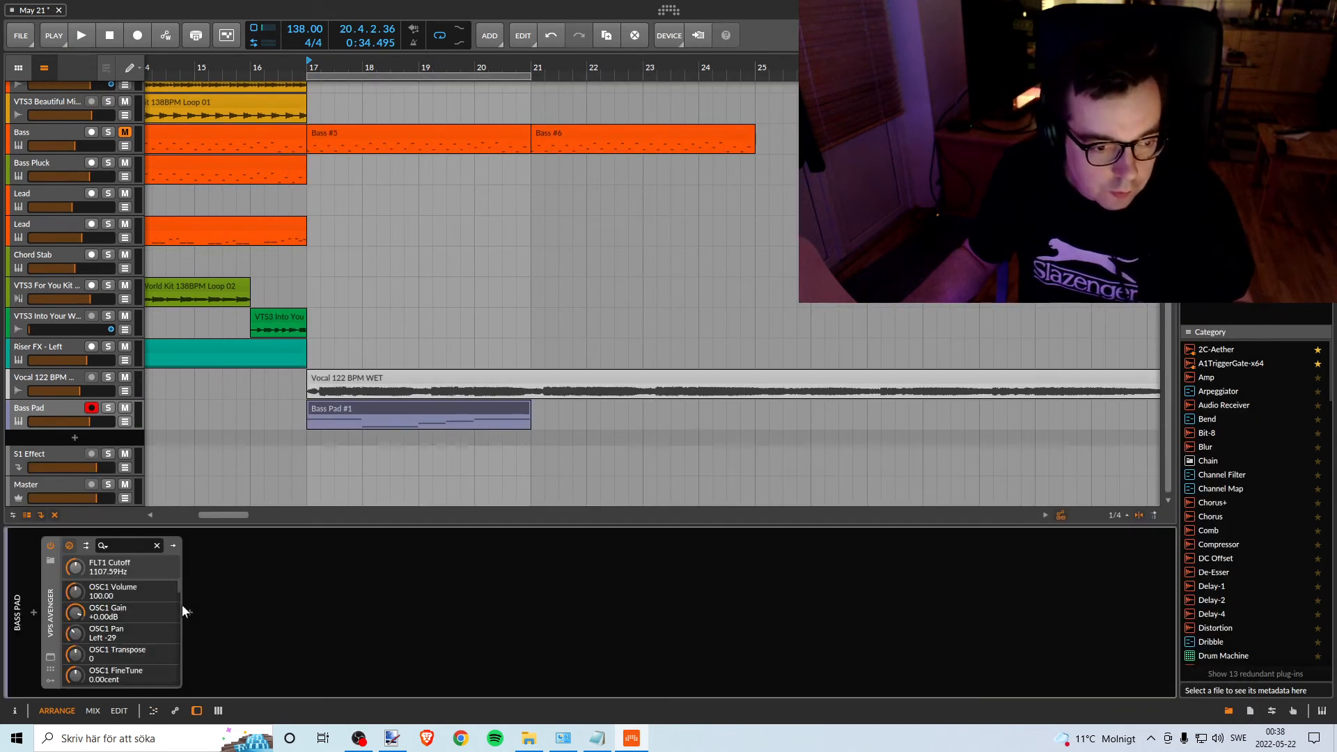
click(187, 612)
click(463, 199)
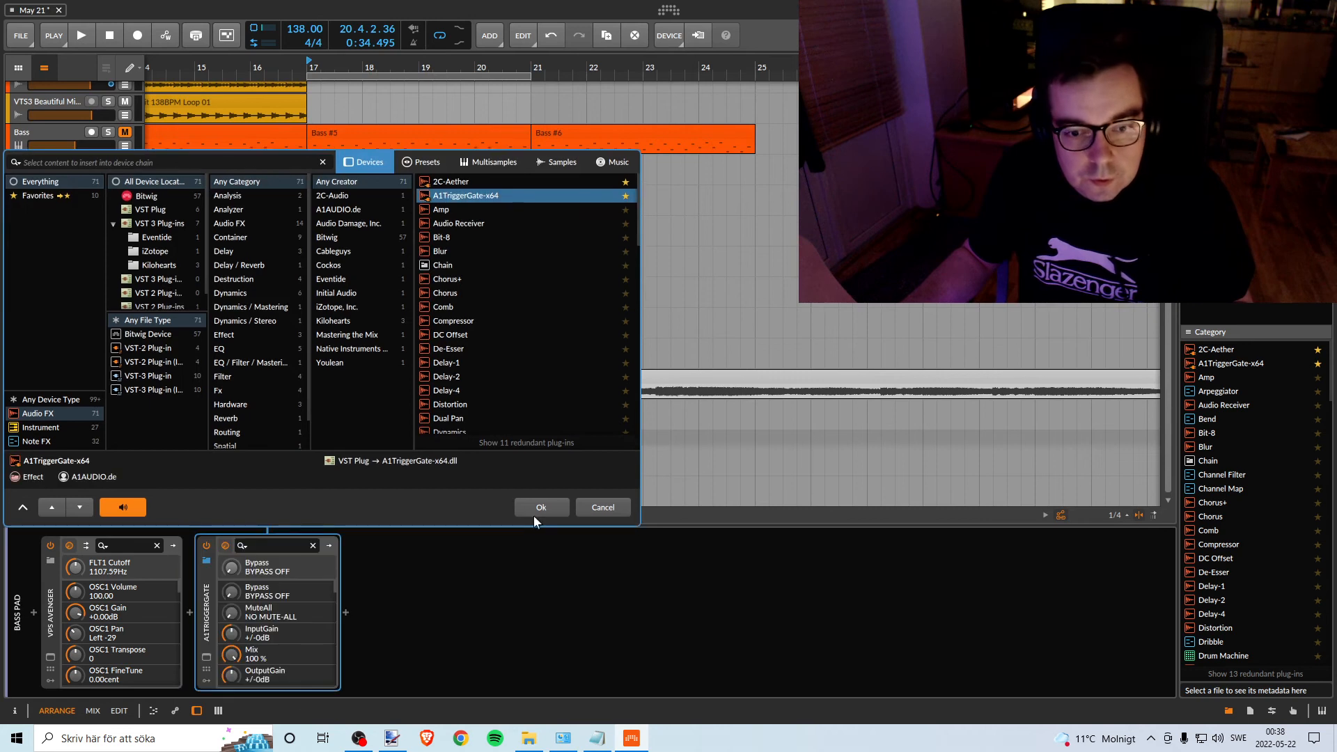
click(533, 513)
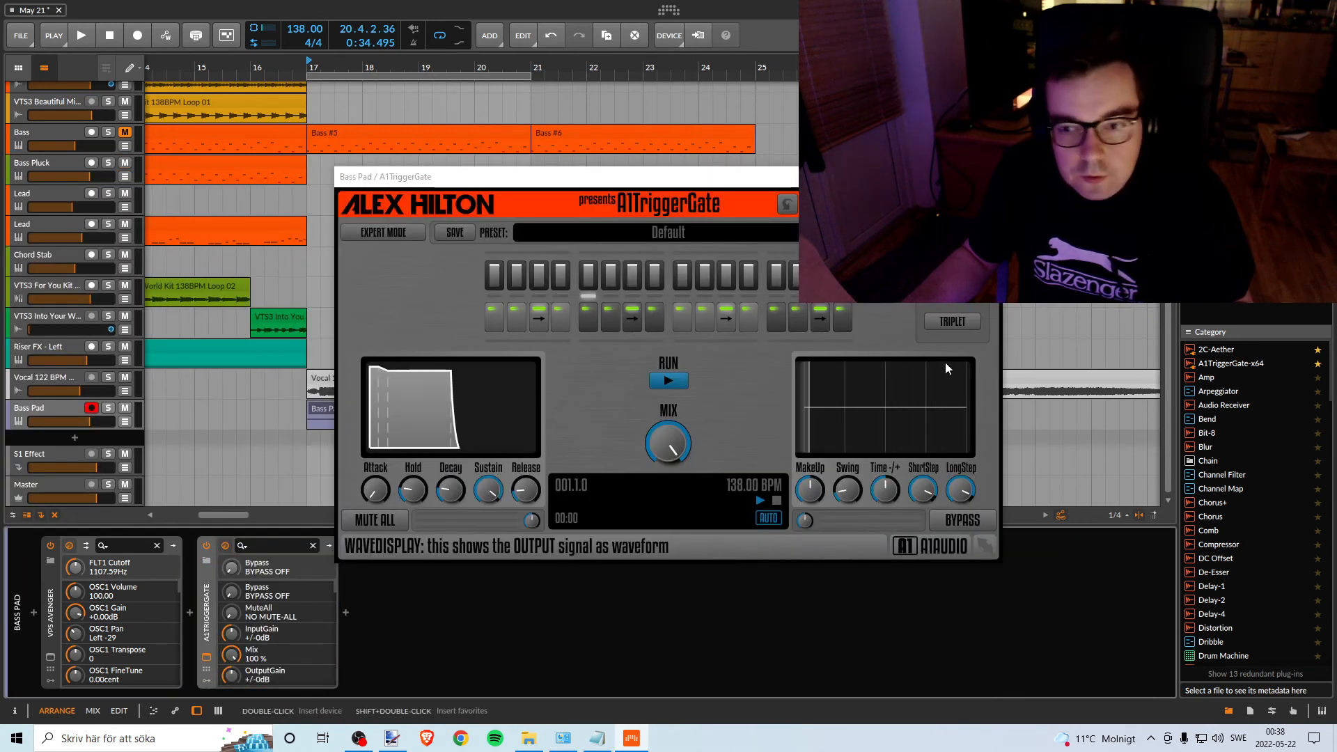
Load A1TriggerGate's "House Rhythm 01 + Echo" preset during playback and set its mix to 65 %.
key(space)
drag(681, 456, 681, 499)
click(979, 232)
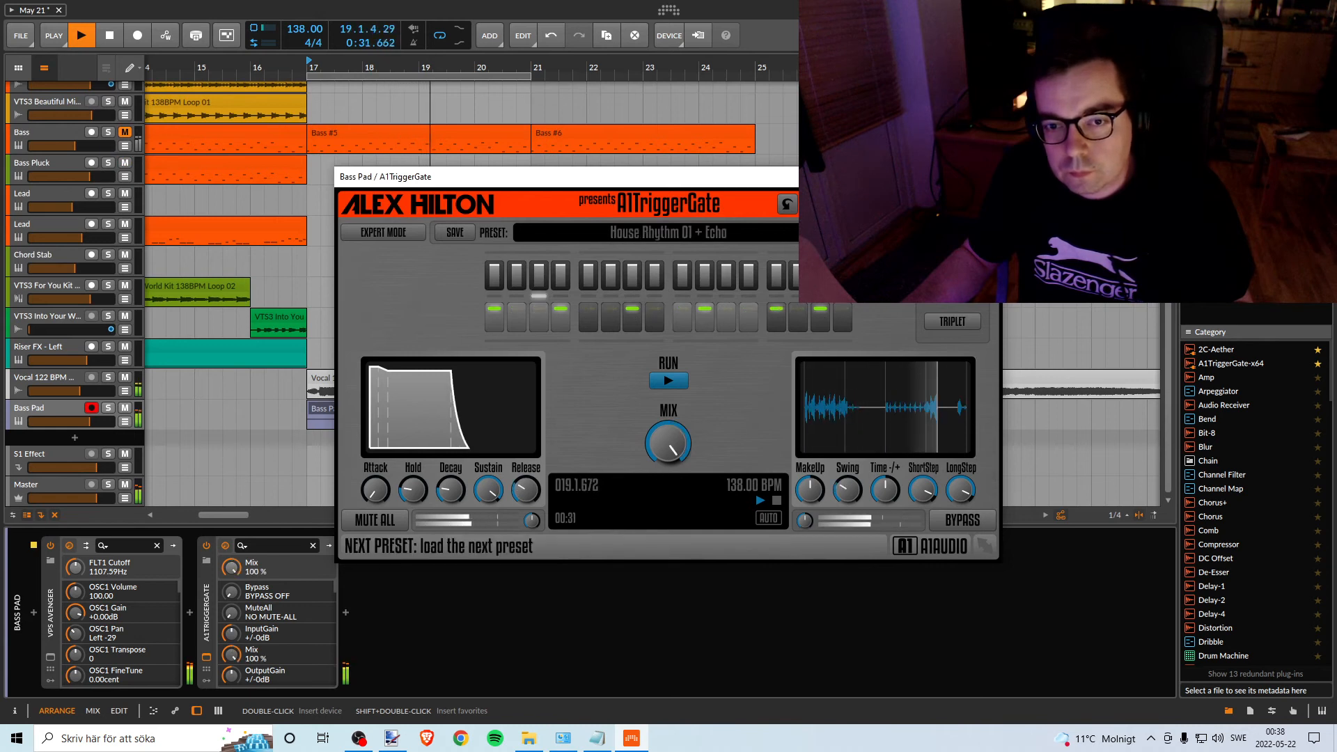
drag(673, 443, 673, 475)
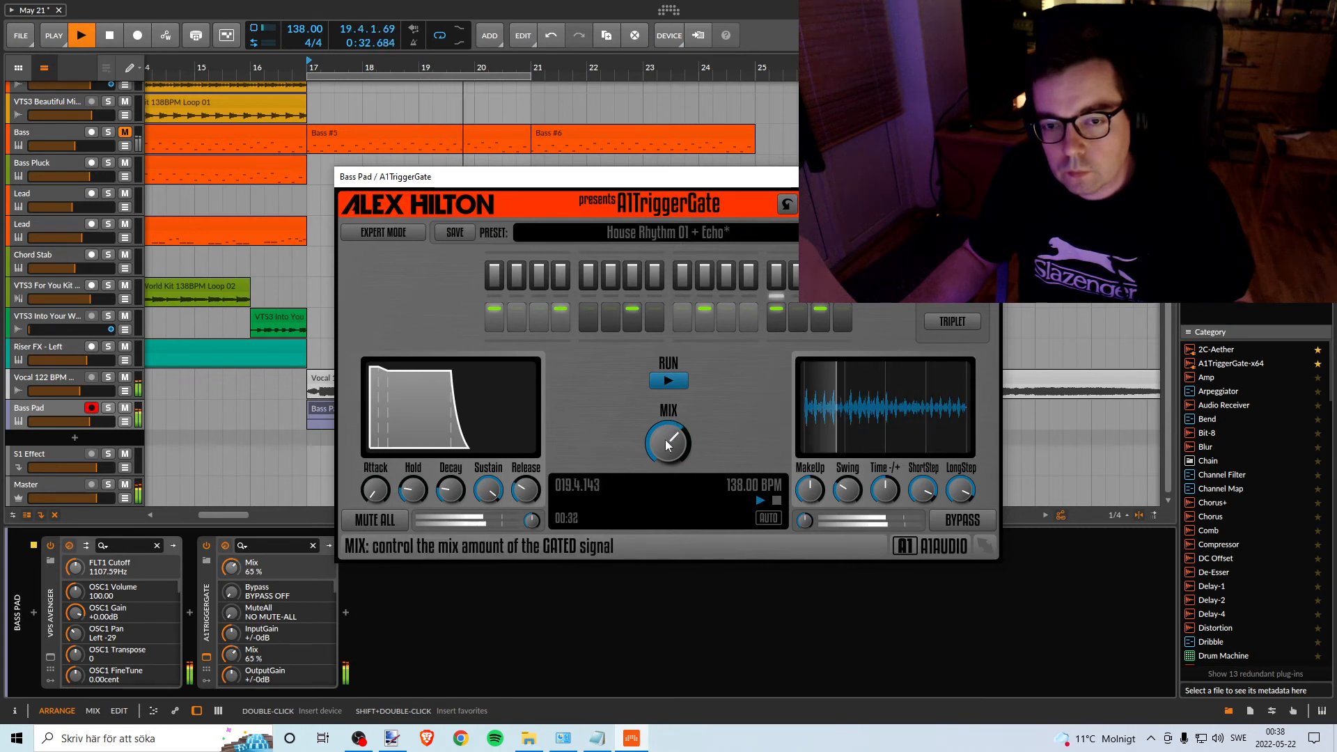
Set the gate envelope's release to 13 %, then raise attack, hold and decay and lower sustain.
drag(526, 489, 525, 488)
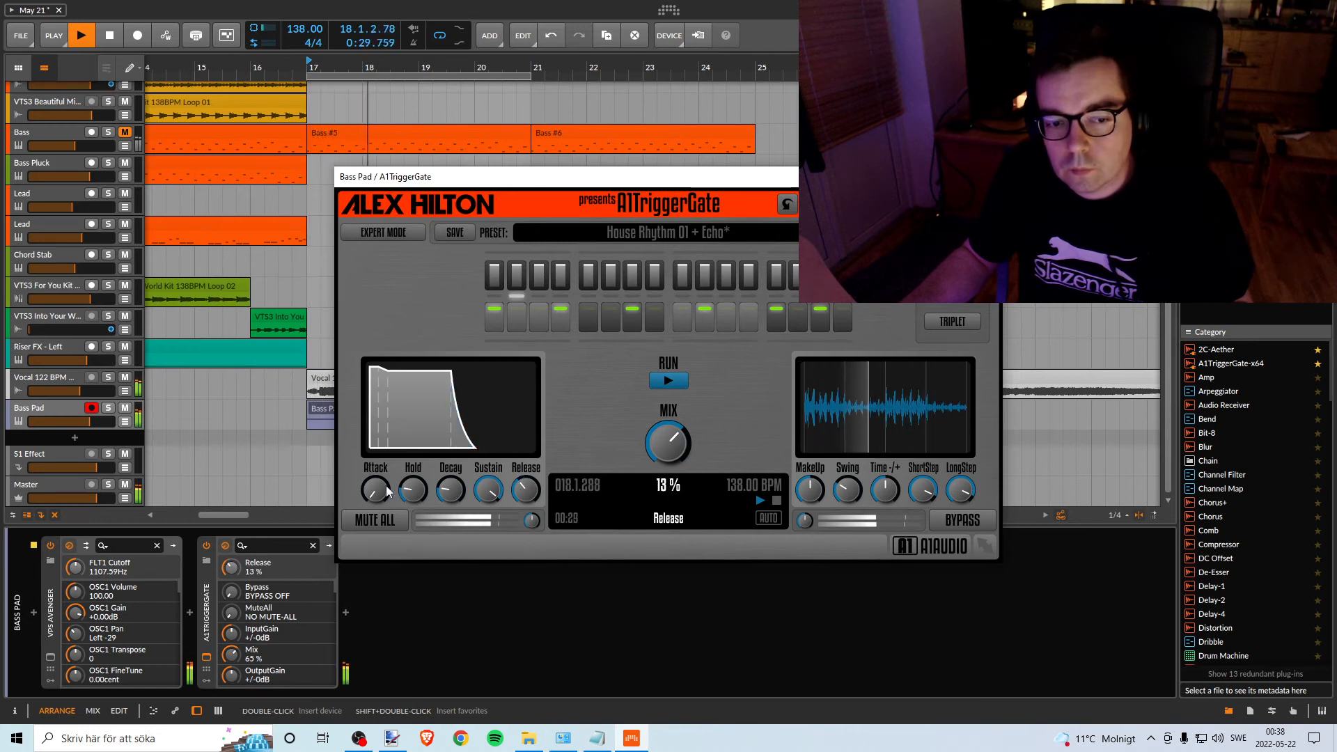
drag(376, 489, 413, 484)
drag(450, 490, 474, 468)
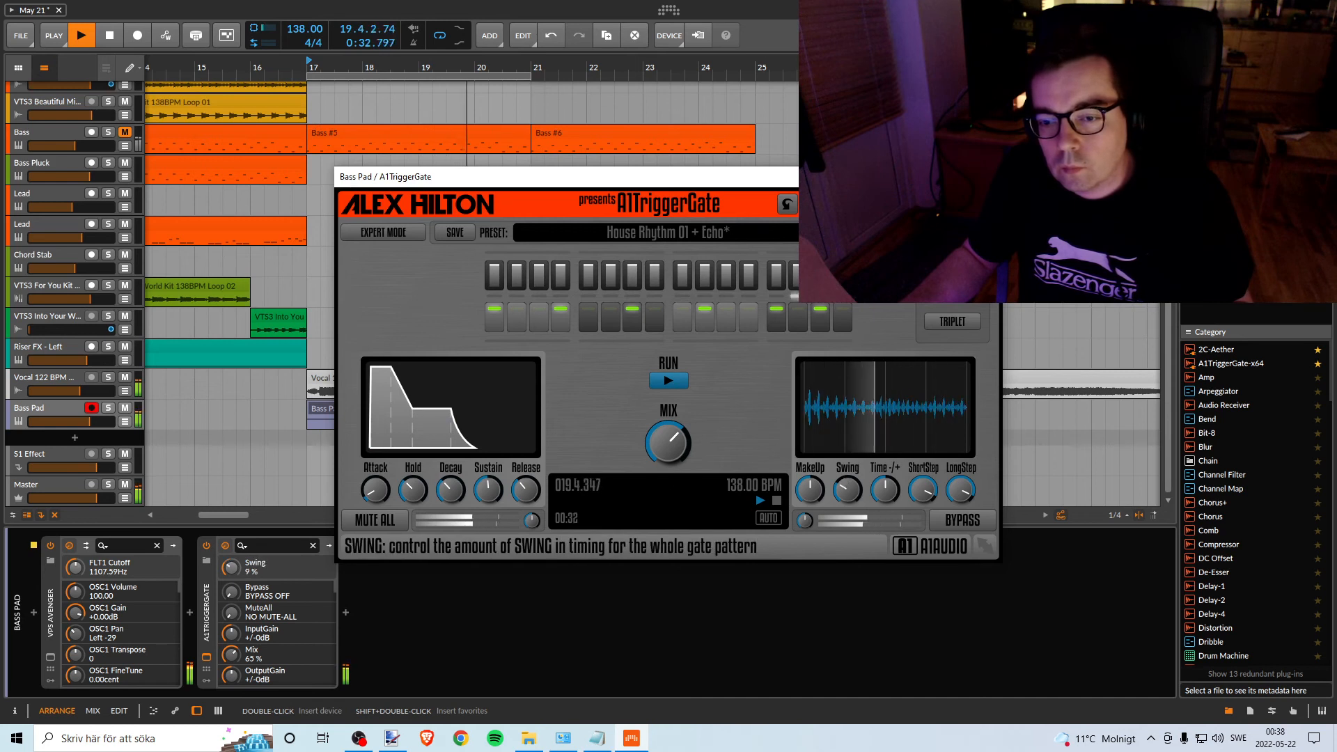
Raise the gate's swing, reduce the short step length, set long step length to 75 % and mix to 52 %.
drag(848, 490, 848, 495)
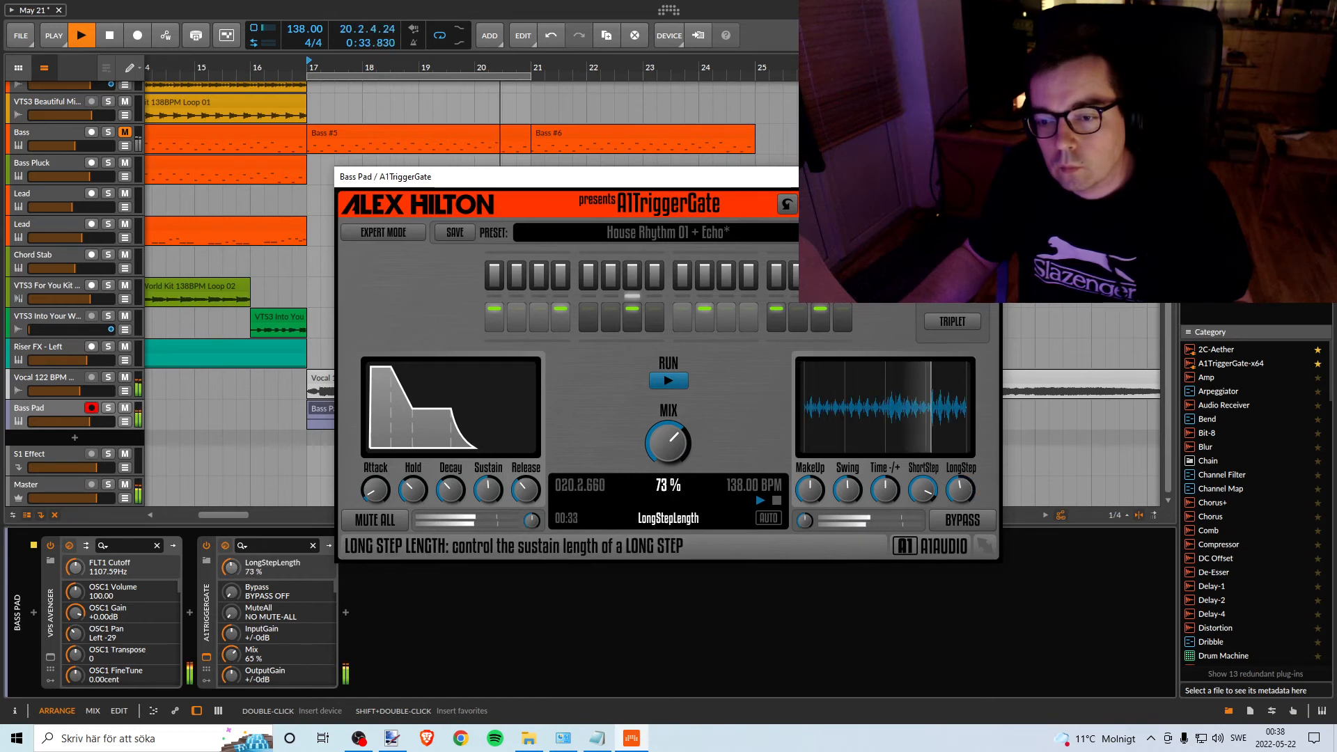
mouse_move(962, 490)
mouse_down()
mouse_move(924, 492)
mouse_move(961, 506)
mouse_move(924, 485)
mouse_move(962, 486)
mouse_up()
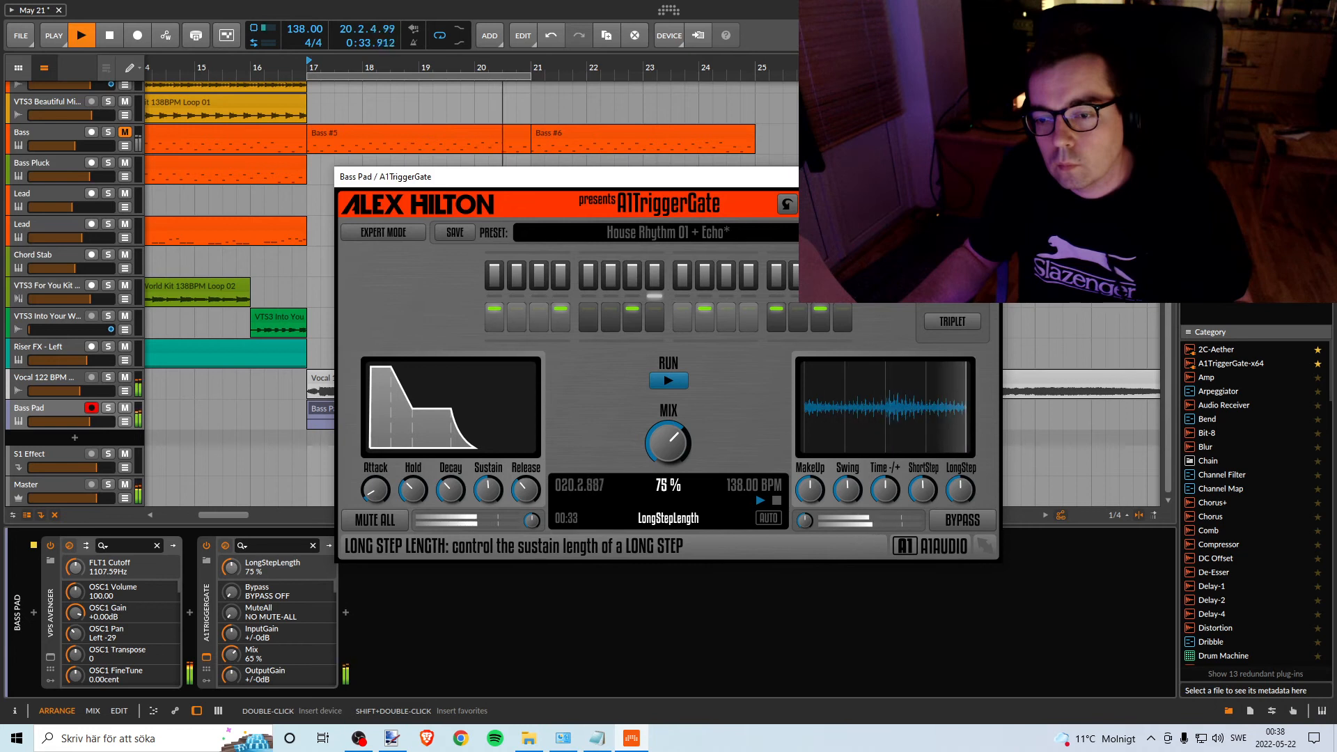
drag(923, 490, 961, 489)
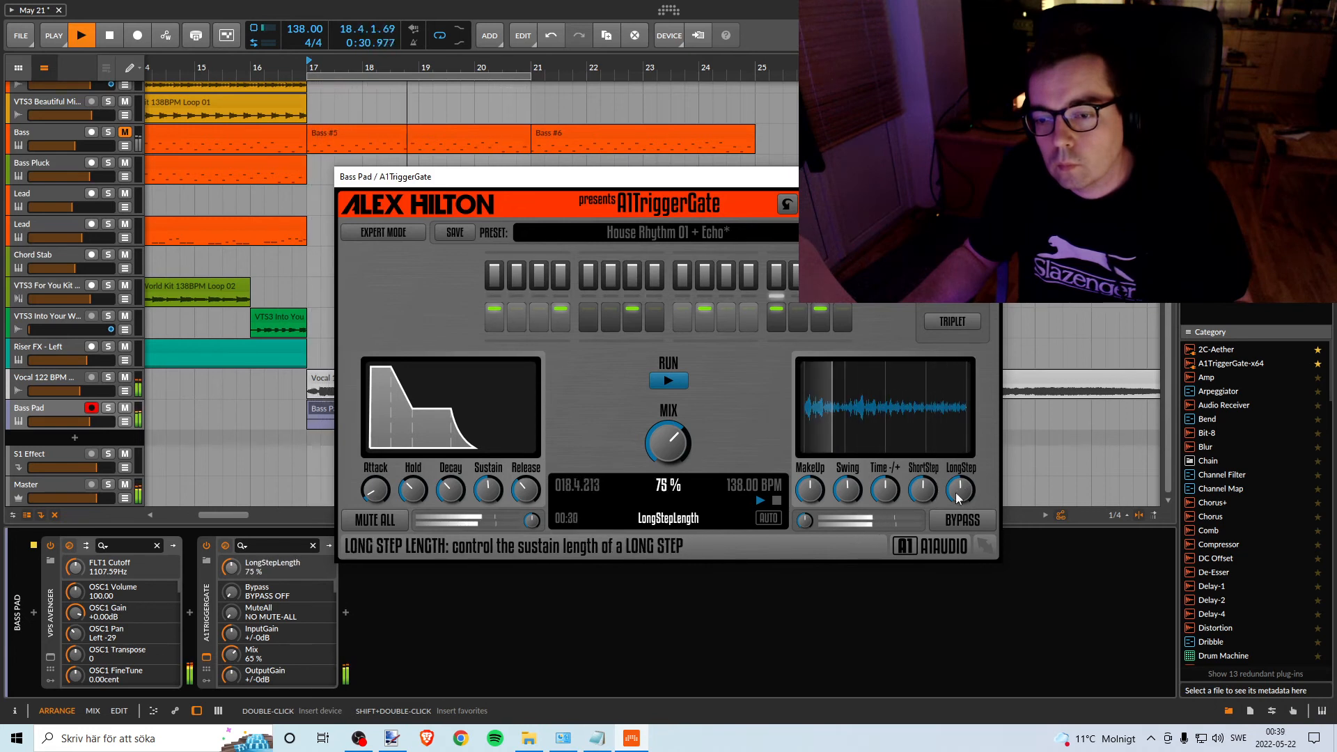
mouse_move(667, 441)
mouse_down()
mouse_move(668, 456)
mouse_move(678, 446)
mouse_move(656, 442)
mouse_up()
key(space)
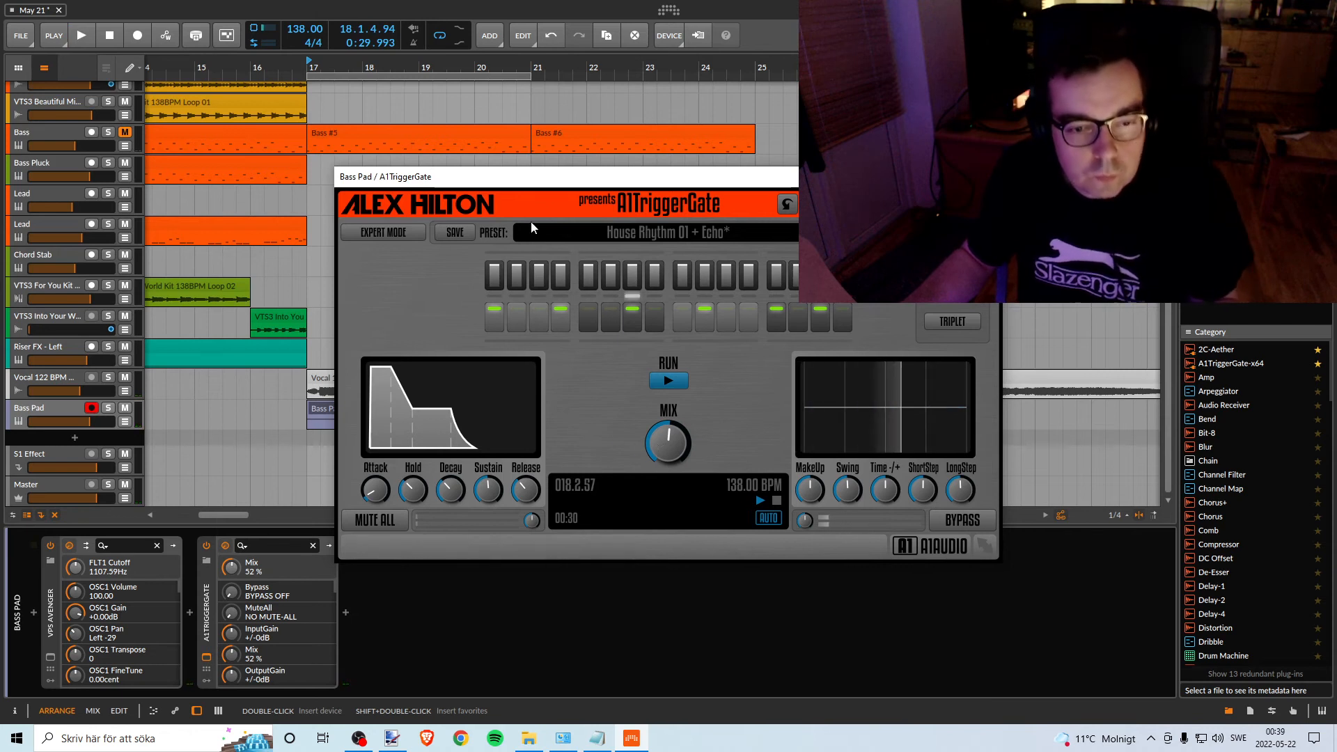
Move the A1TriggerGate window aside, solo the Bass, Bass Pad and Vocal tracks, and audition them from bar 17.
drag(523, 182, 598, 204)
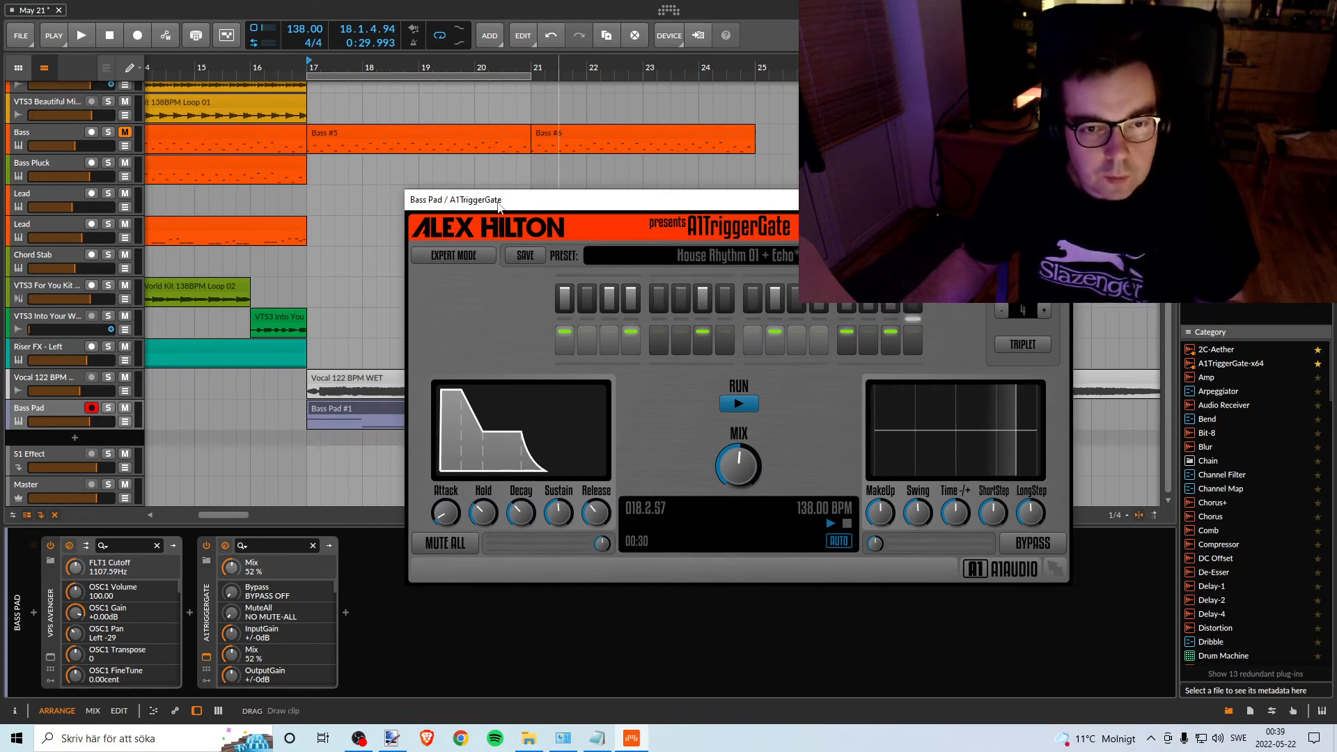
drag(553, 200, 811, 208)
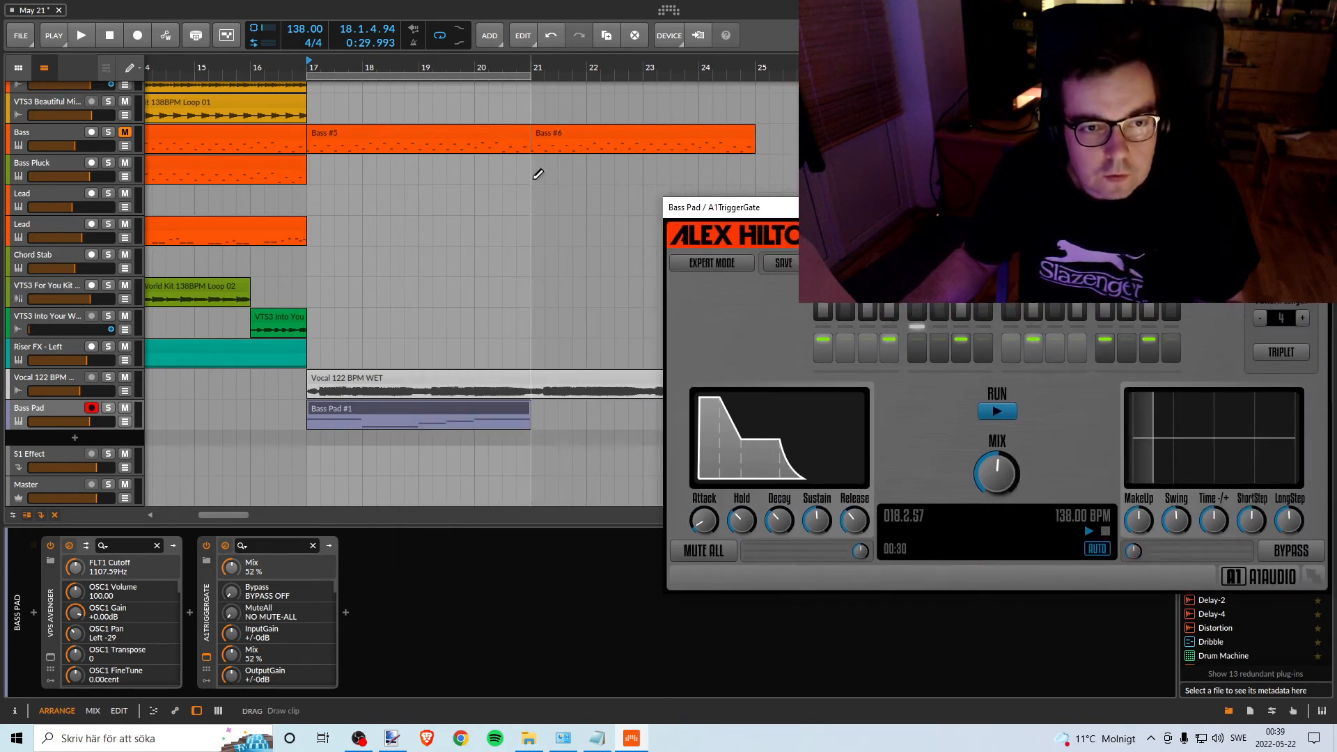
click(109, 133)
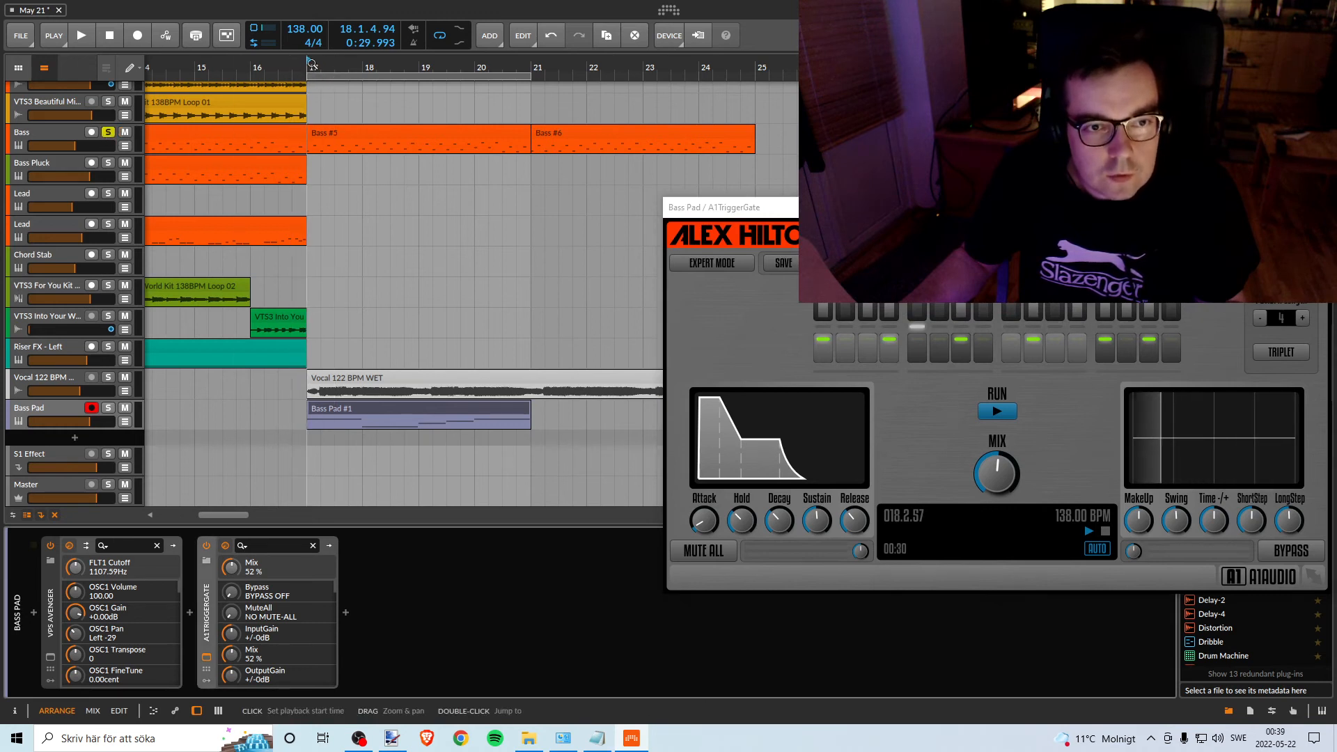
click(311, 63)
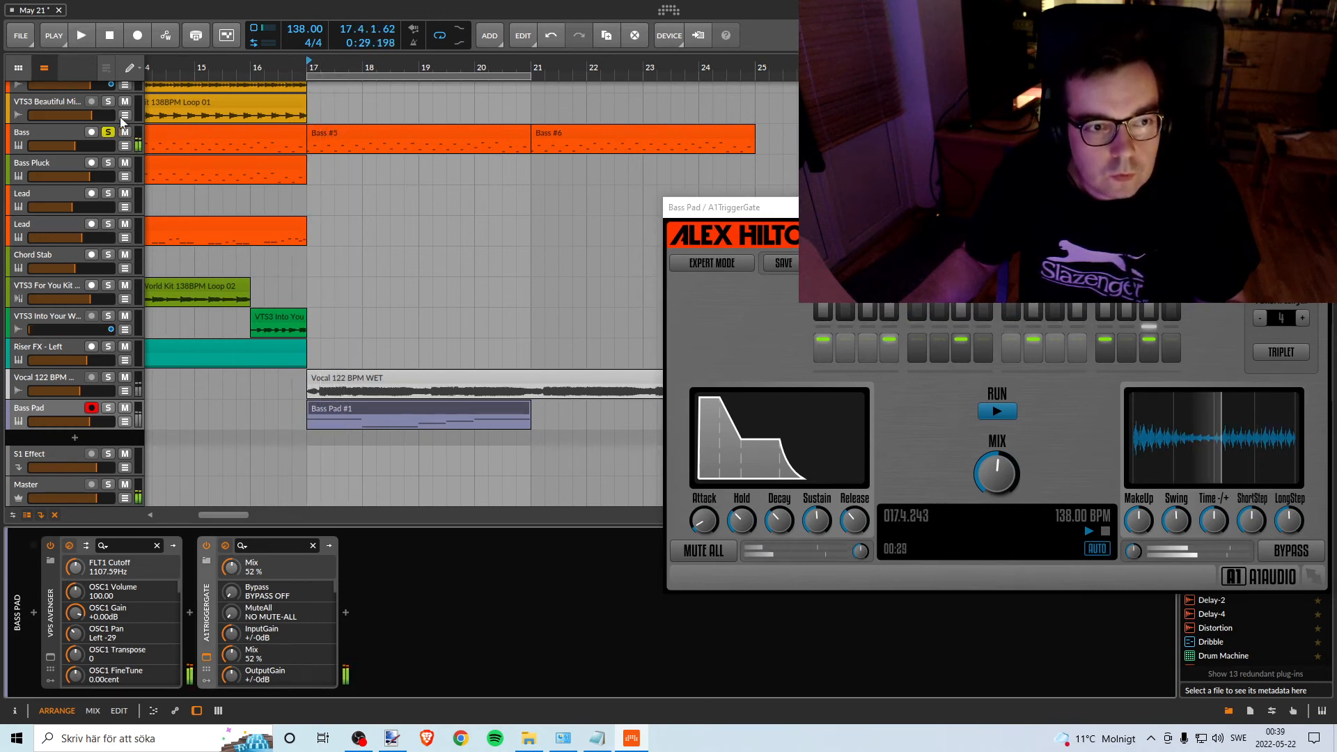
click(108, 408)
key(space)
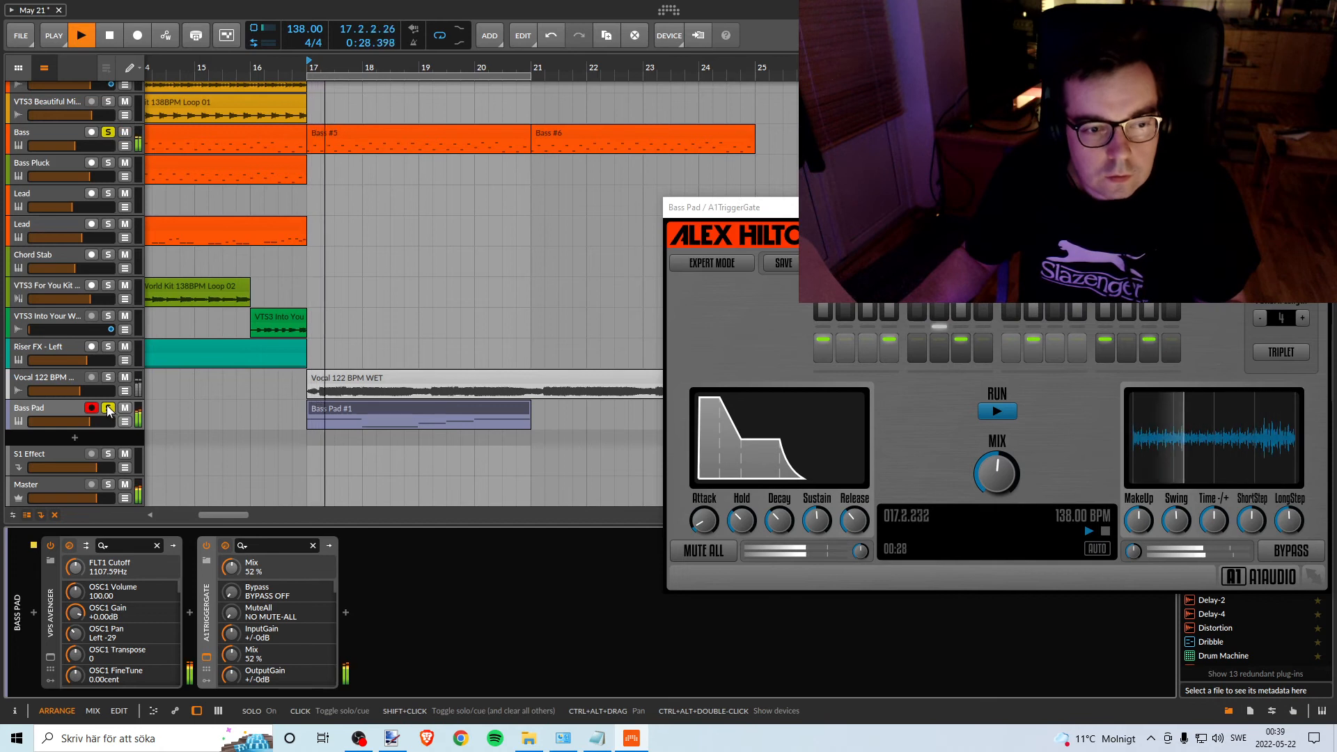
click(108, 378)
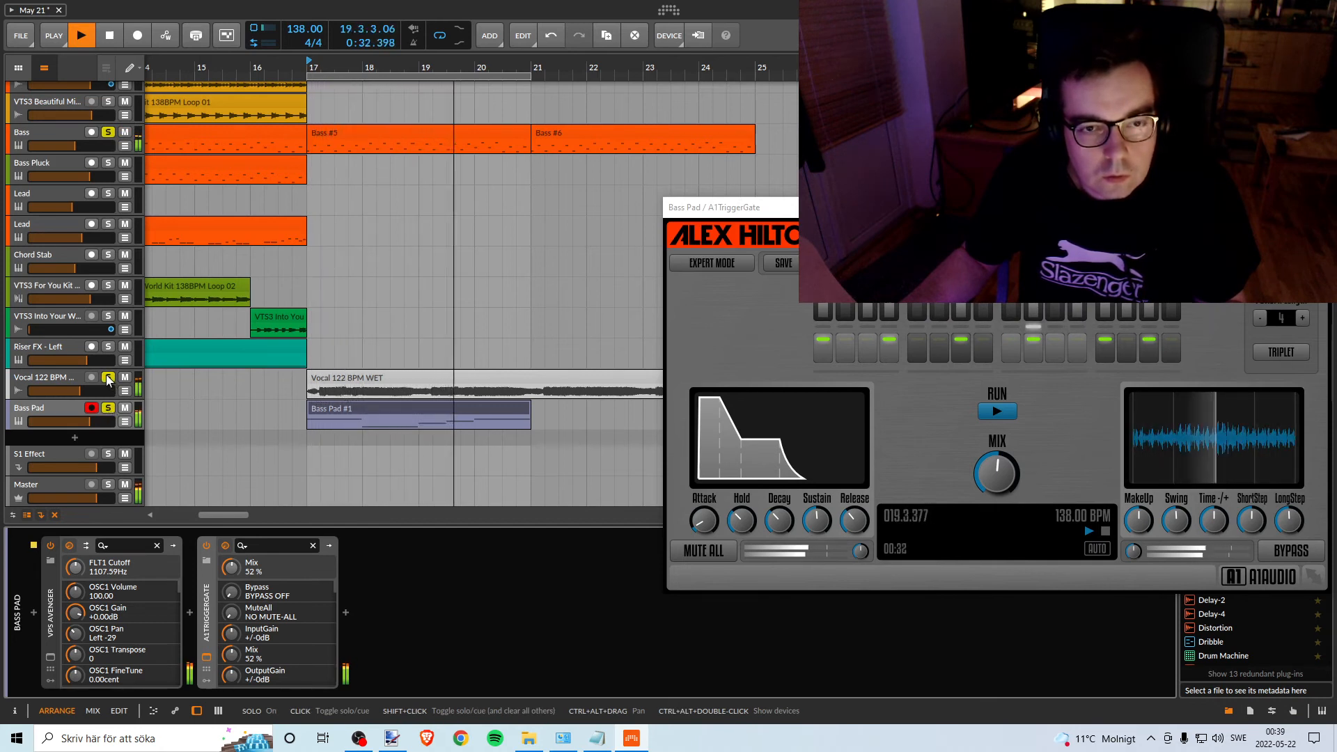
scroll(223, 169, up, 2)
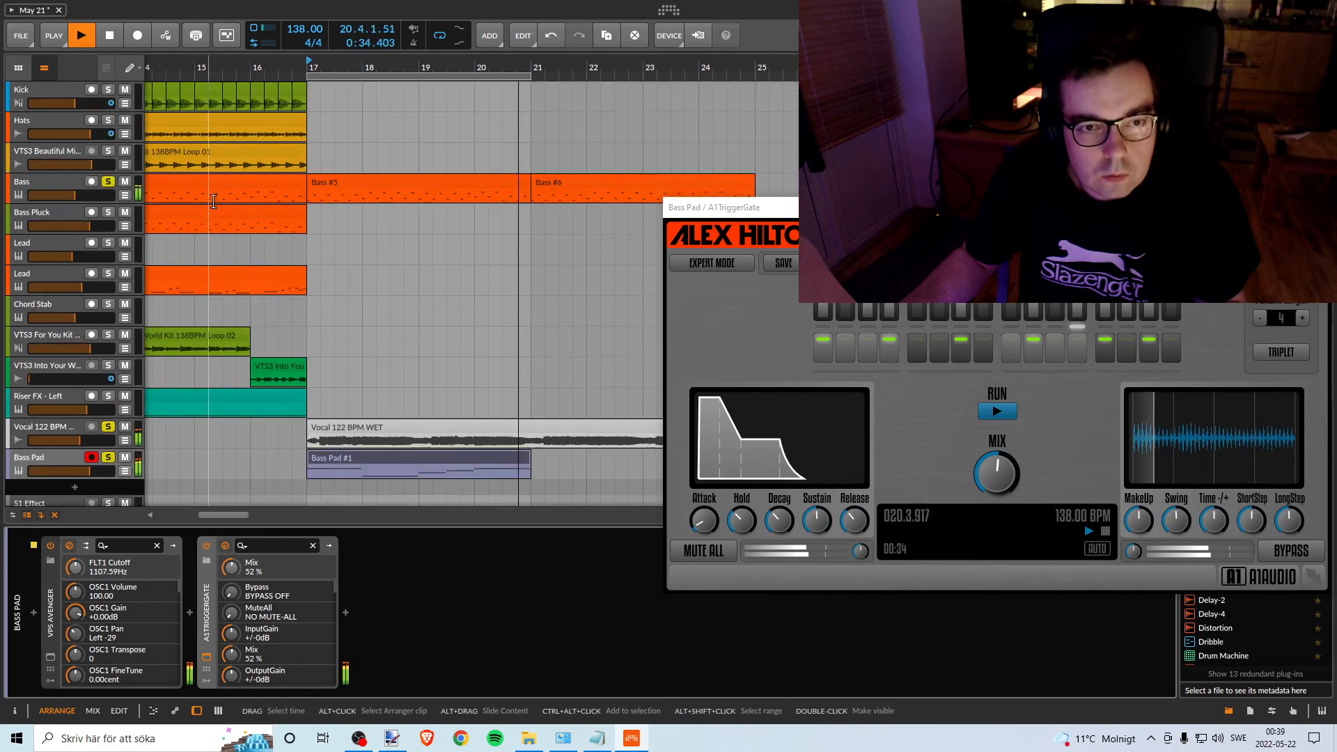
drag(252, 67, 387, 42)
key(space)
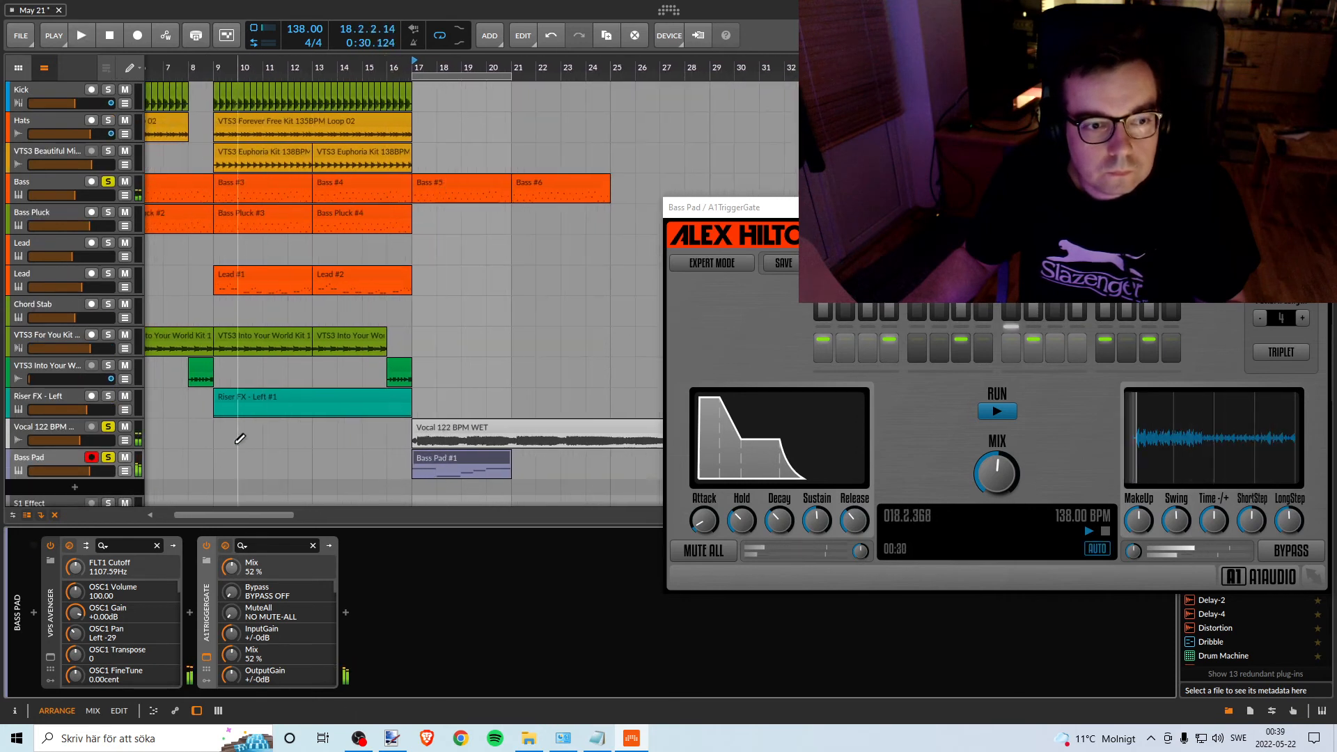
click(293, 123)
drag(292, 123, 461, 122)
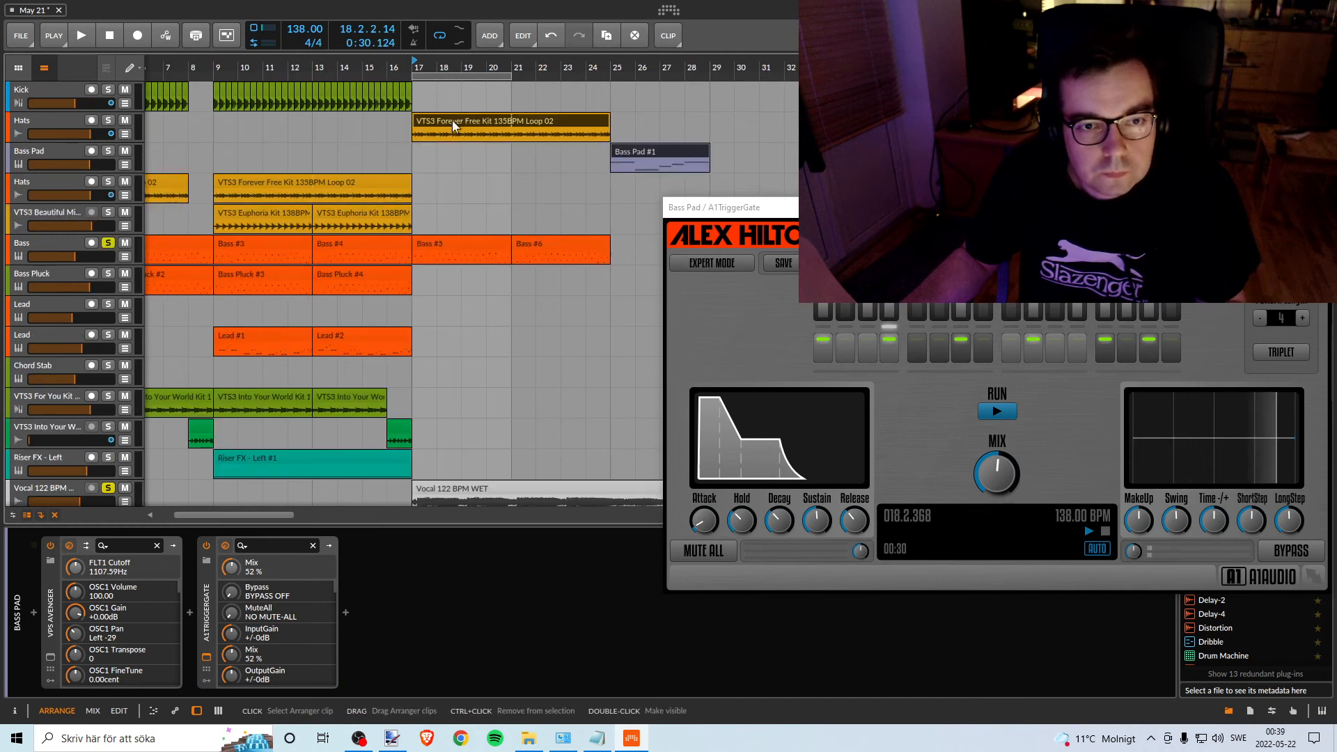
key(ctrl+z)
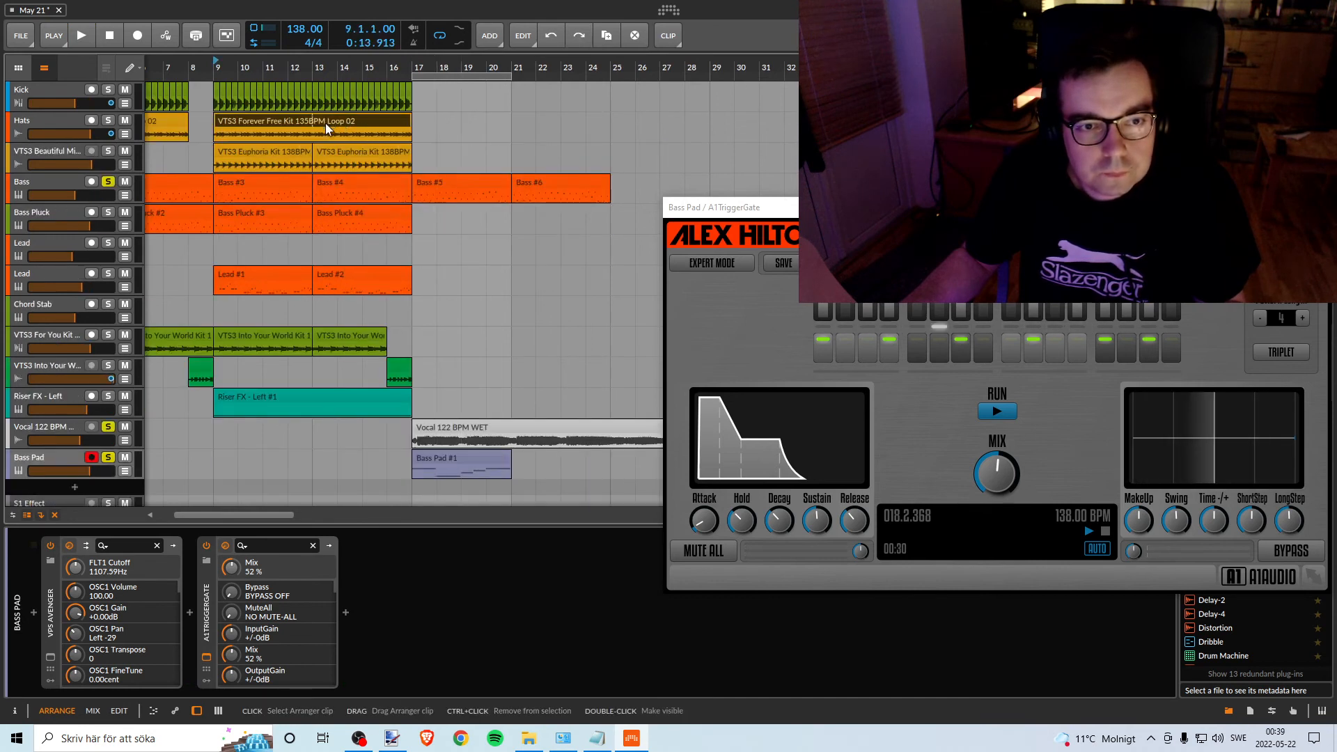
Try a copy of the Hats track's Forever Free Kit loop at bar 17 with the soloed tracks, then delete it.
drag(283, 125, 490, 119)
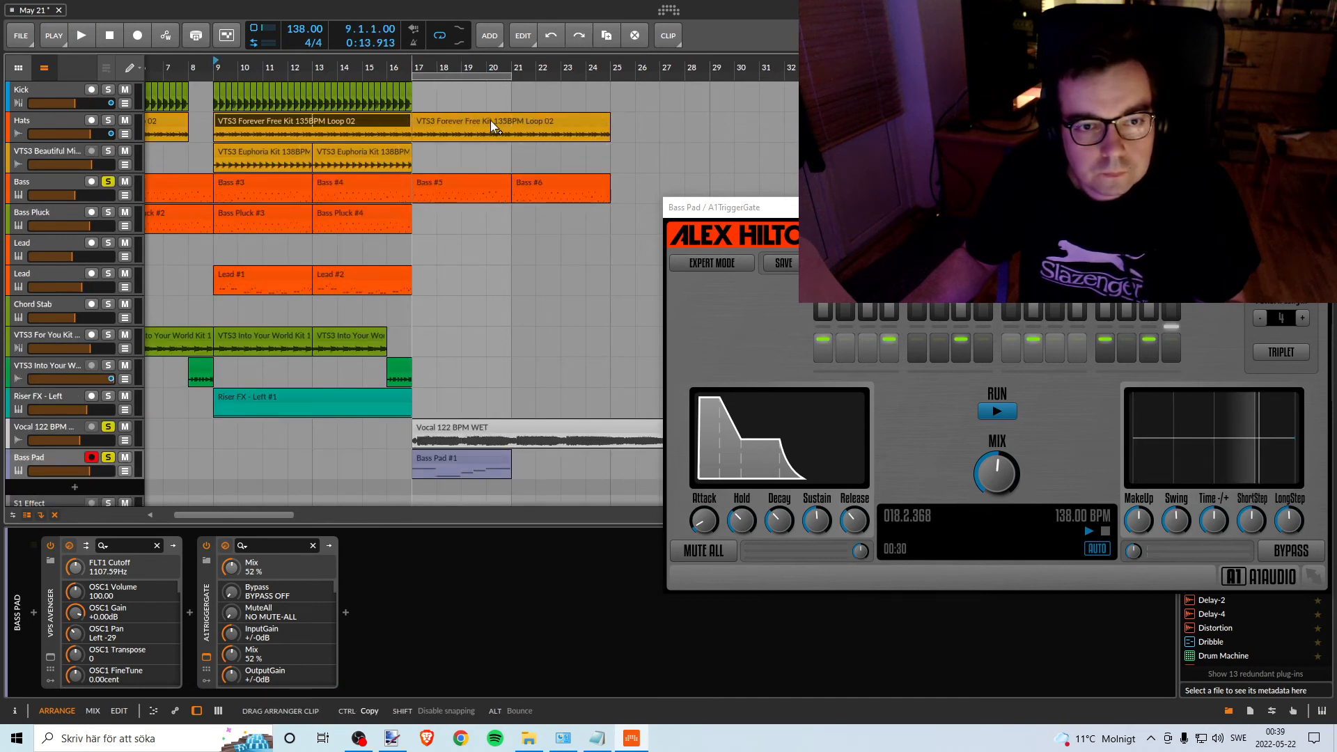
click(415, 67)
key(space)
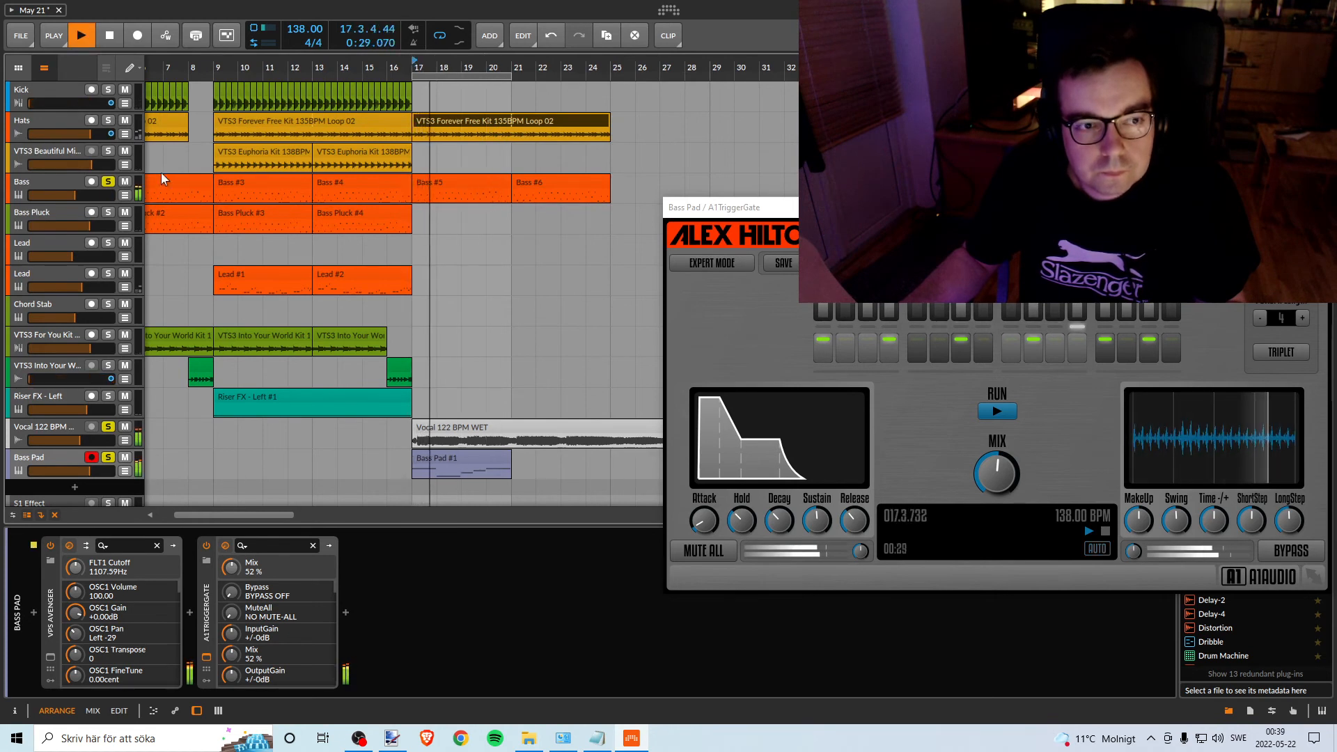
click(108, 121)
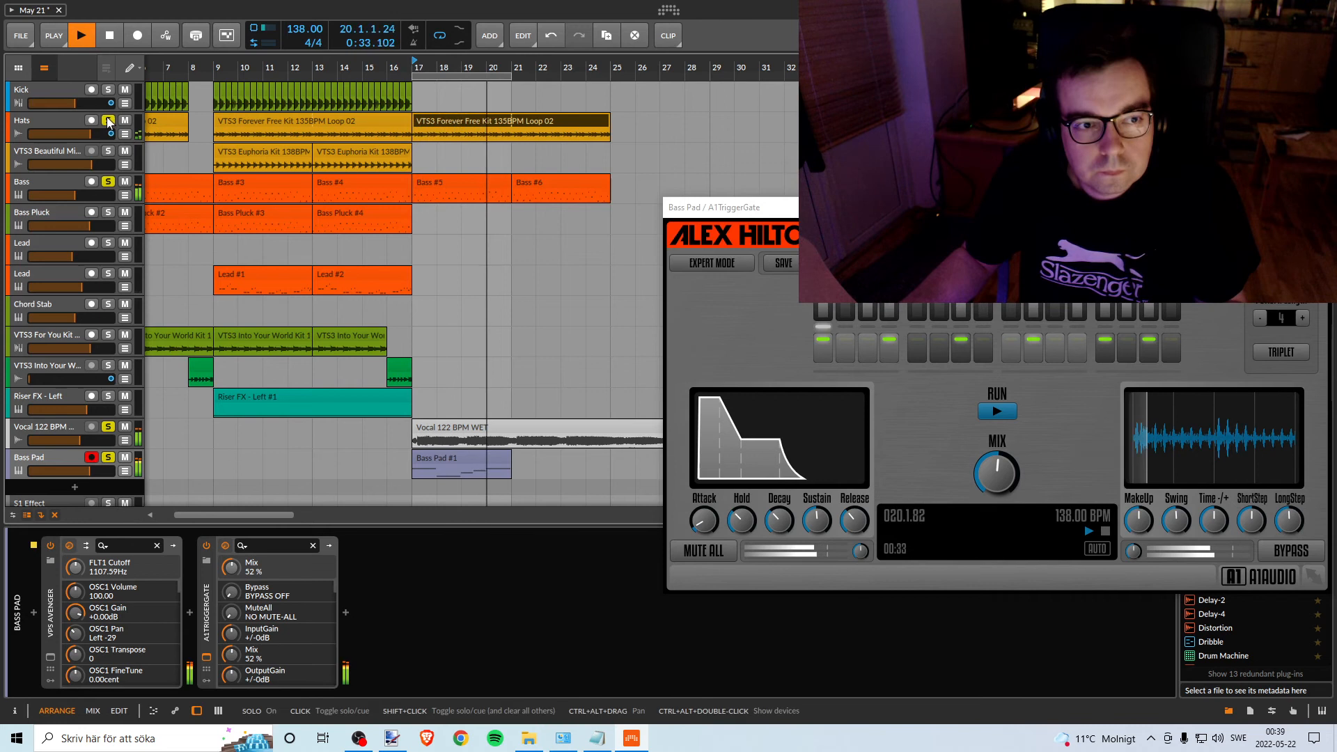
key(space)
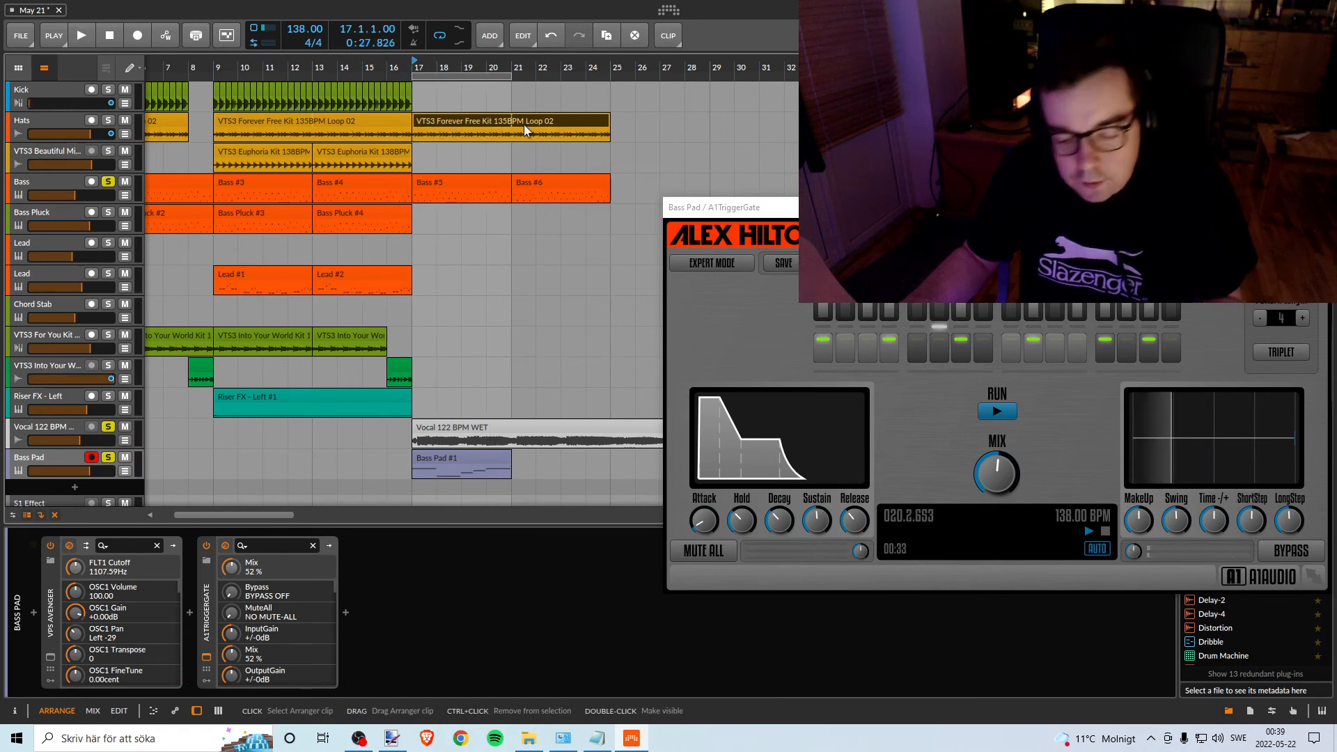
key(Delete)
Copy the VTS3 Euphoria Kit loop to bar 17 on its own track and audition it with the bass, vocal and pad.
drag(365, 151, 464, 152)
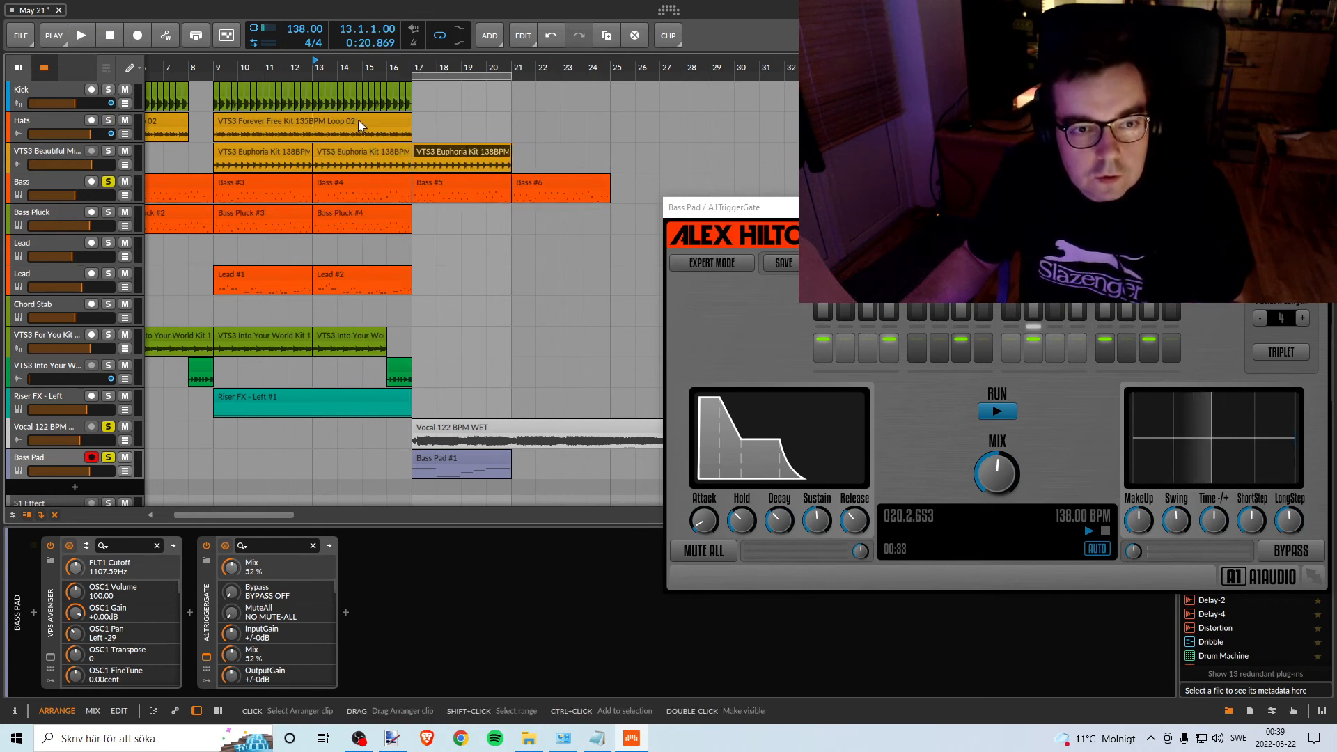
click(416, 66)
key(space)
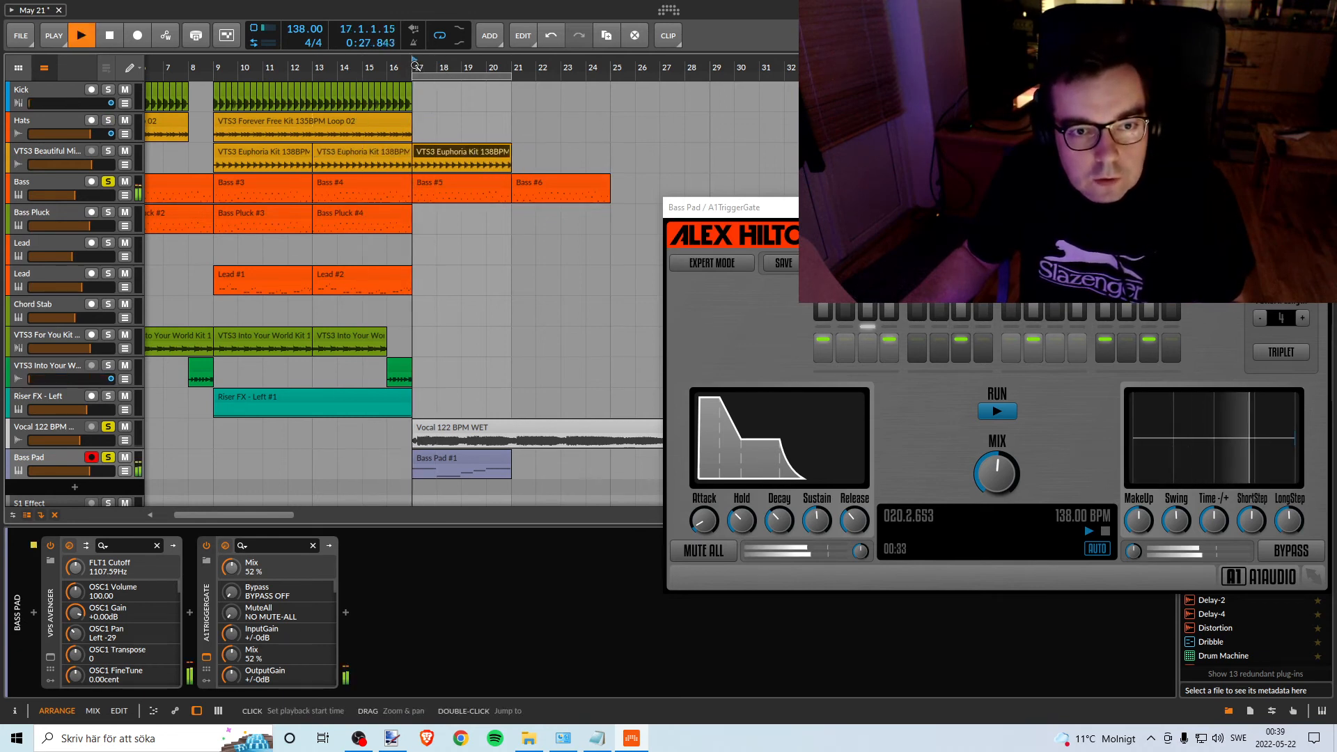
click(108, 152)
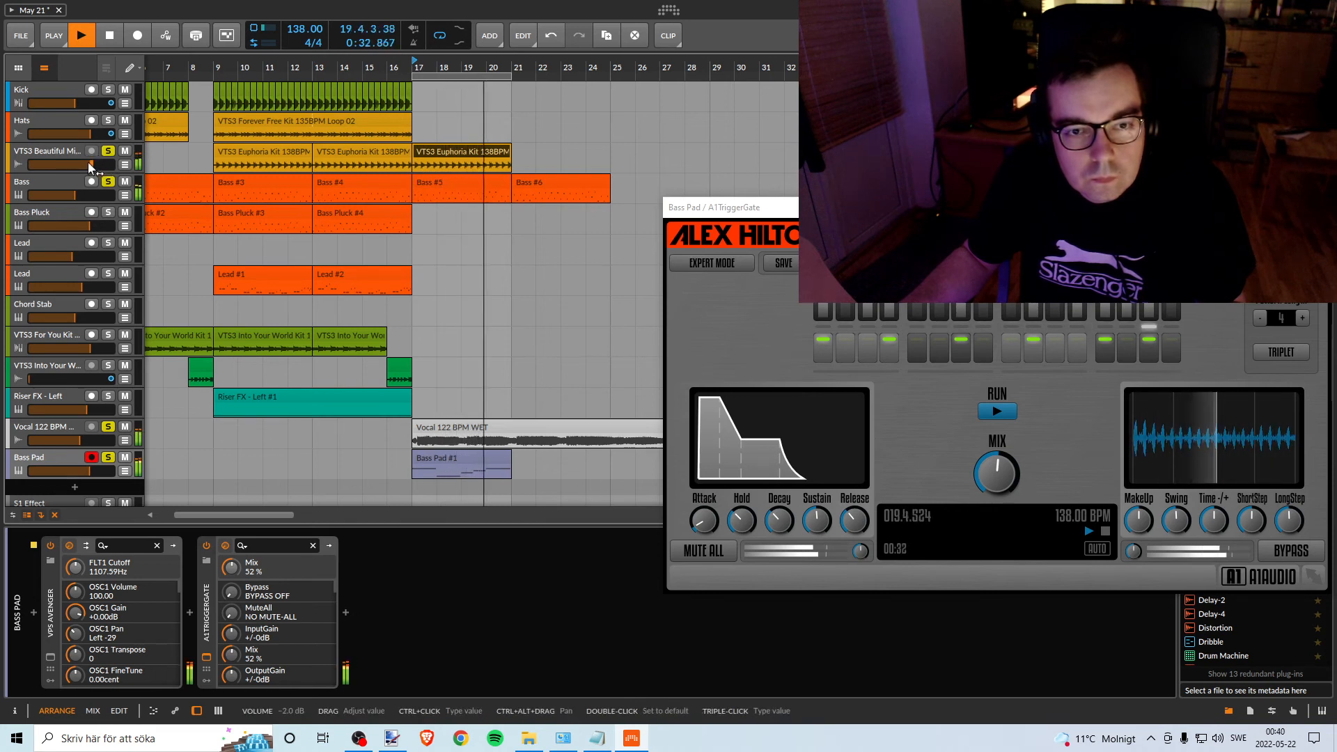
drag(89, 164, 70, 165)
key(ctrl+z)
key(space)
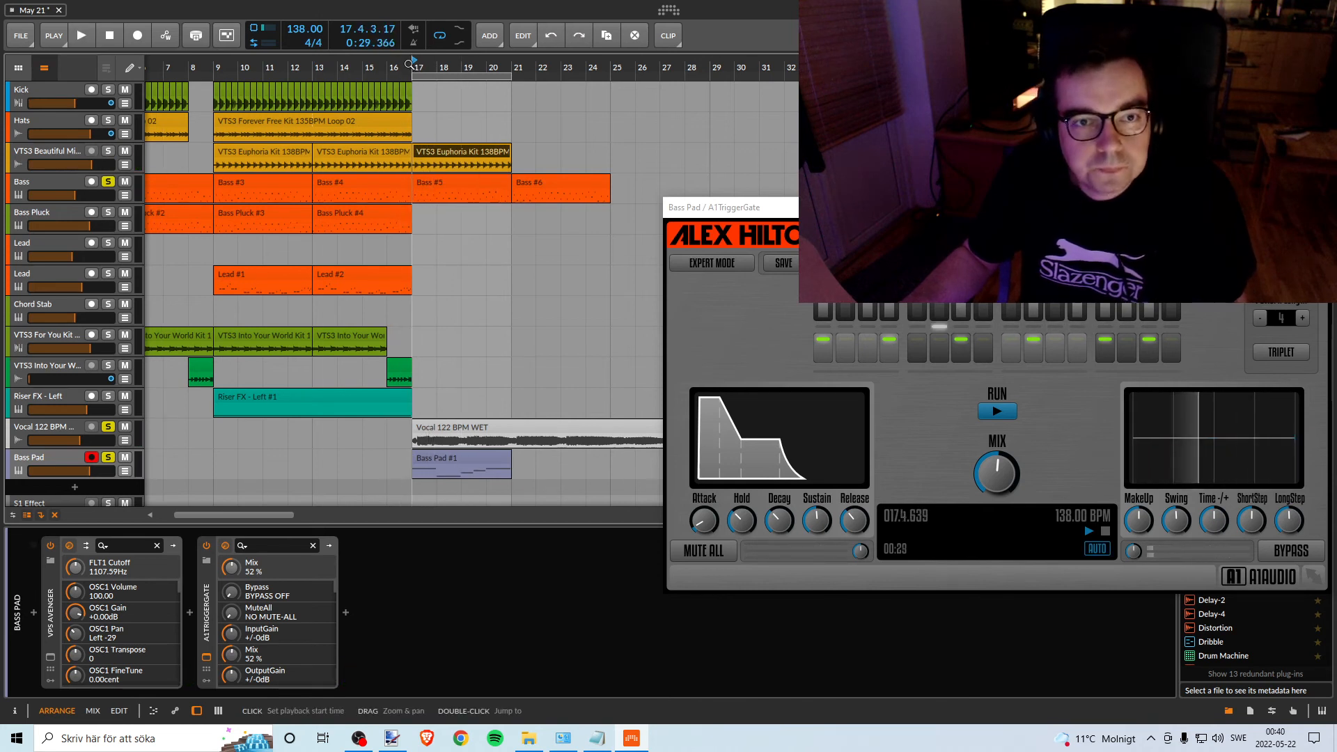
key(space)
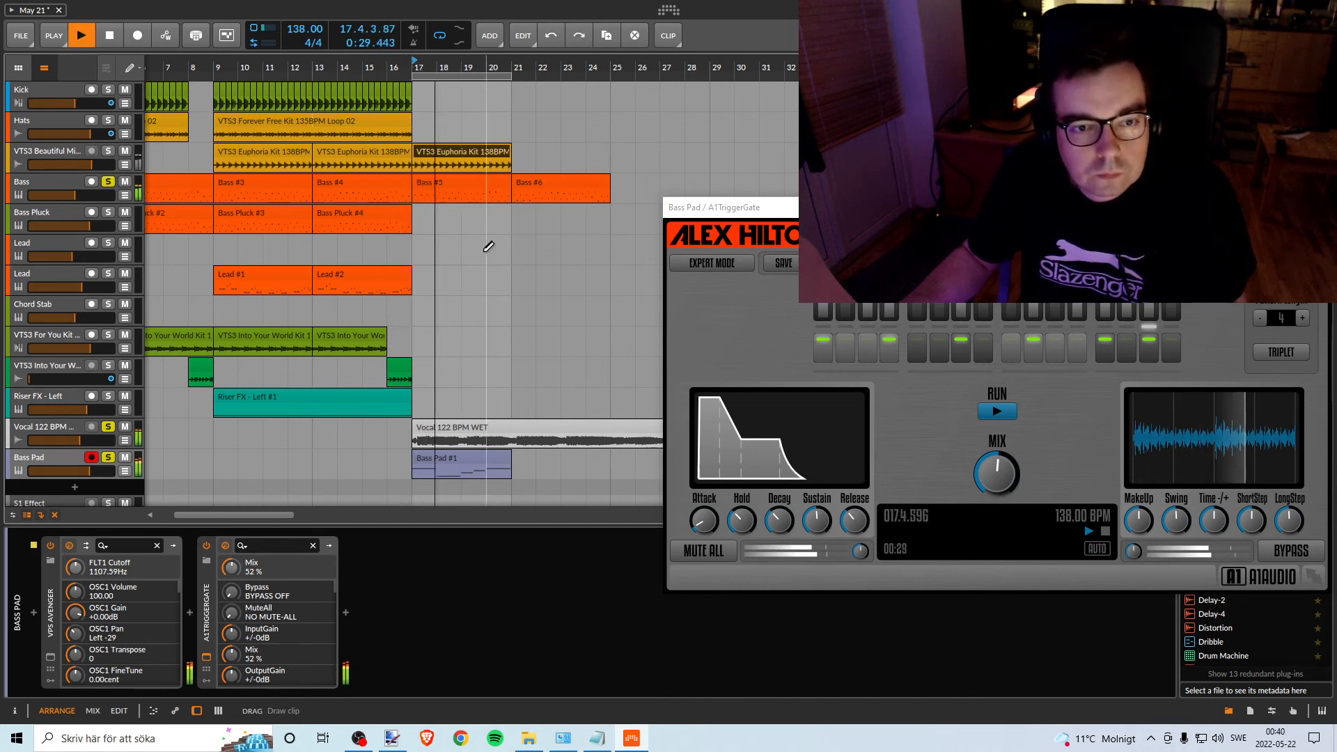
scroll(488, 244, down, 2)
key(space)
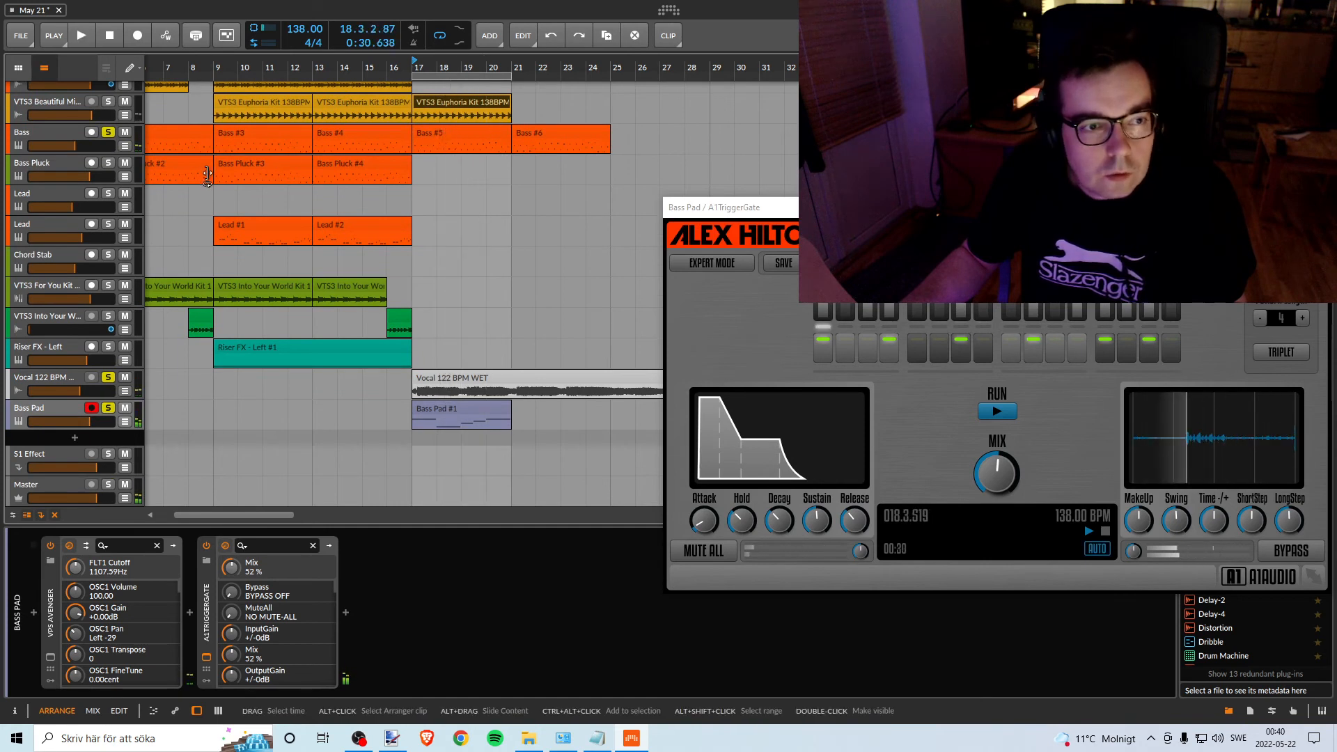
Move the Bass clip at bar 17 onto the Bass Pluck track, solo that track and audition it with the vocal.
scroll(462, 193, up, 2)
drag(463, 194, 462, 223)
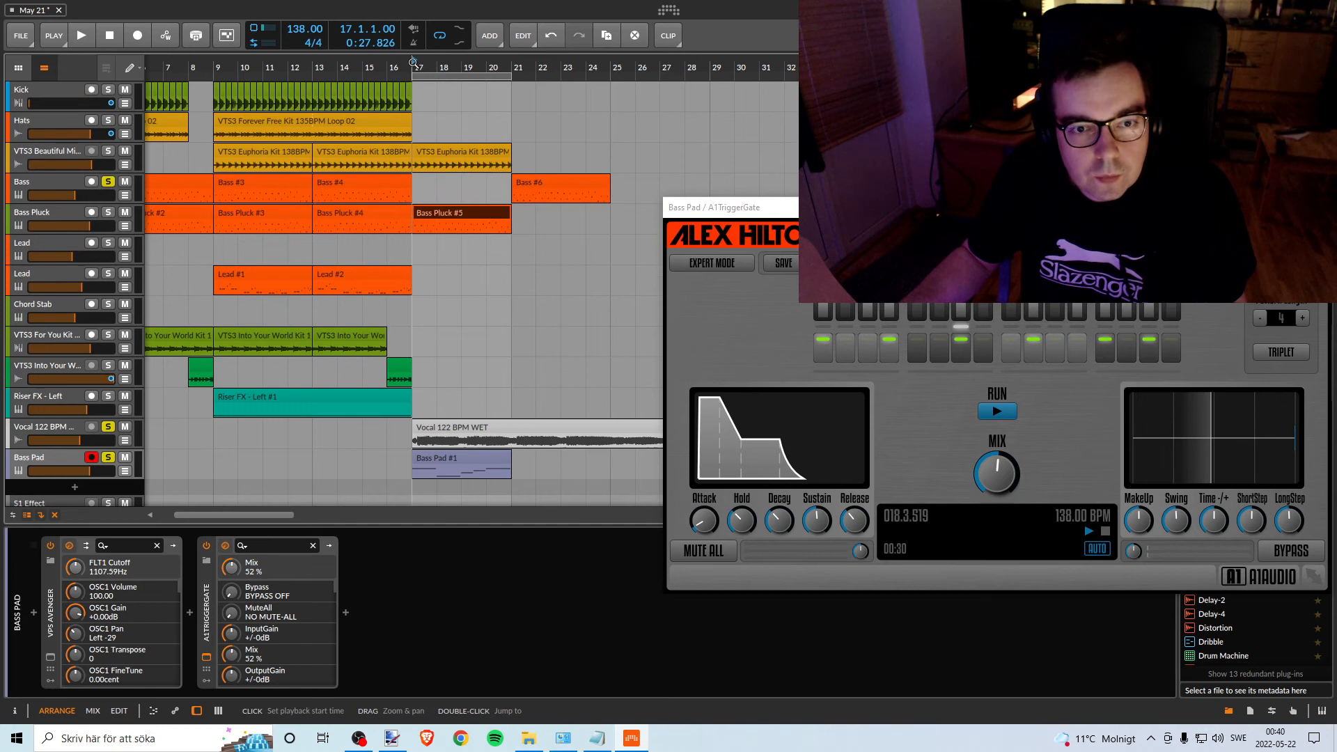
key(space)
click(107, 212)
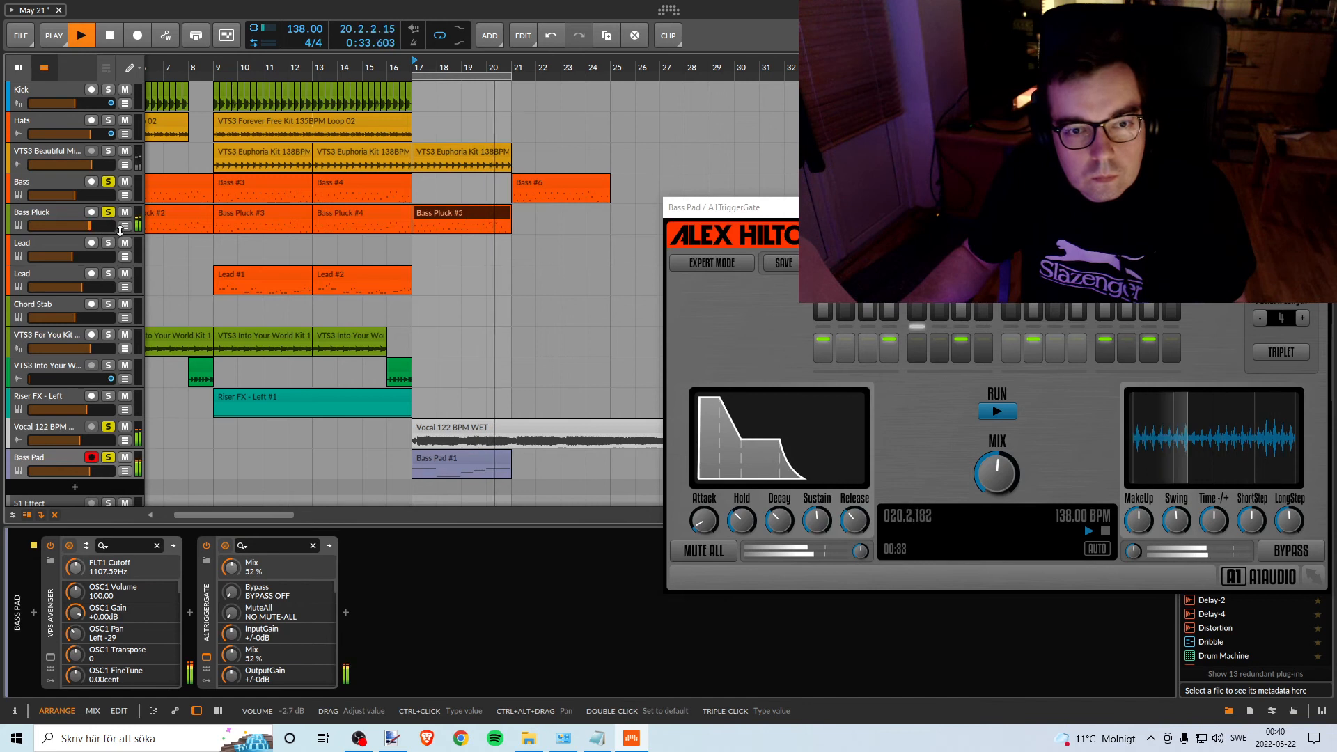
key(space)
key(space)
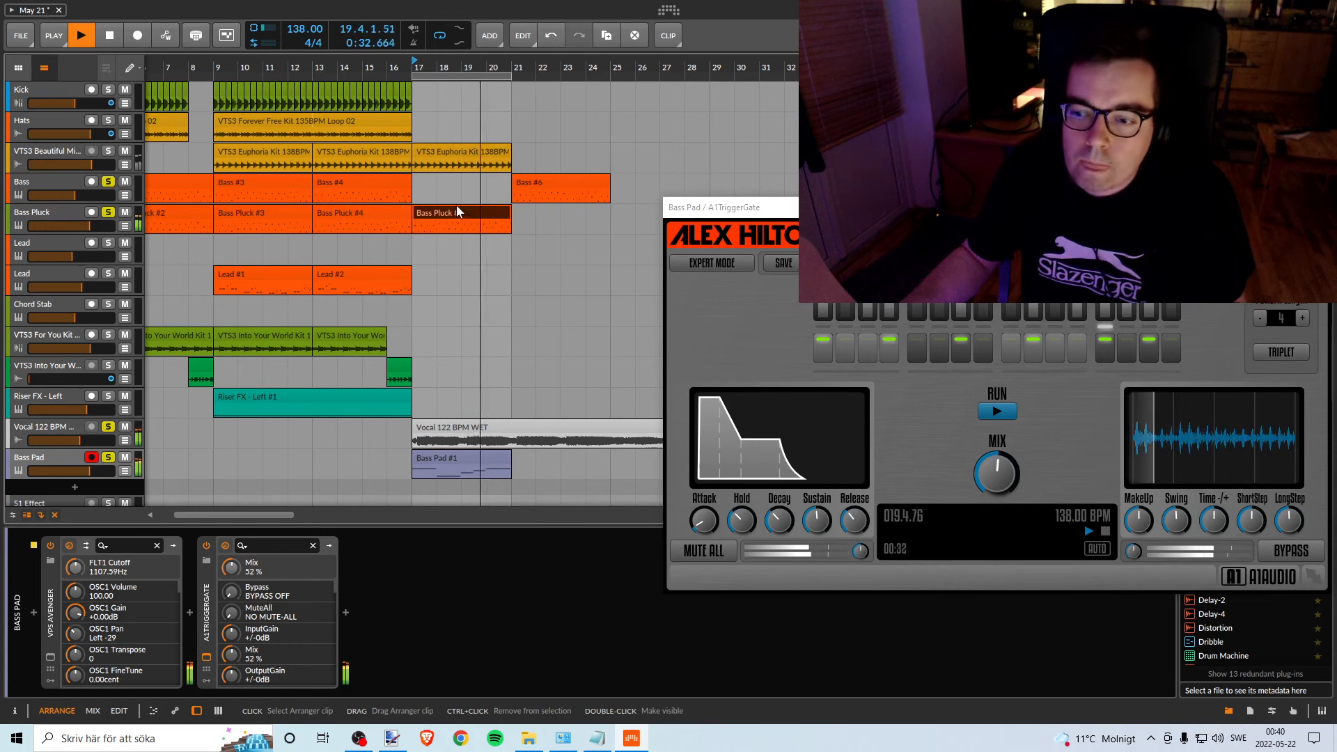
Replace the Bass Pluck clip at bar 17 by deleting it and copying Bass Pluck #4 onto the upper Lead track there.
key(space)
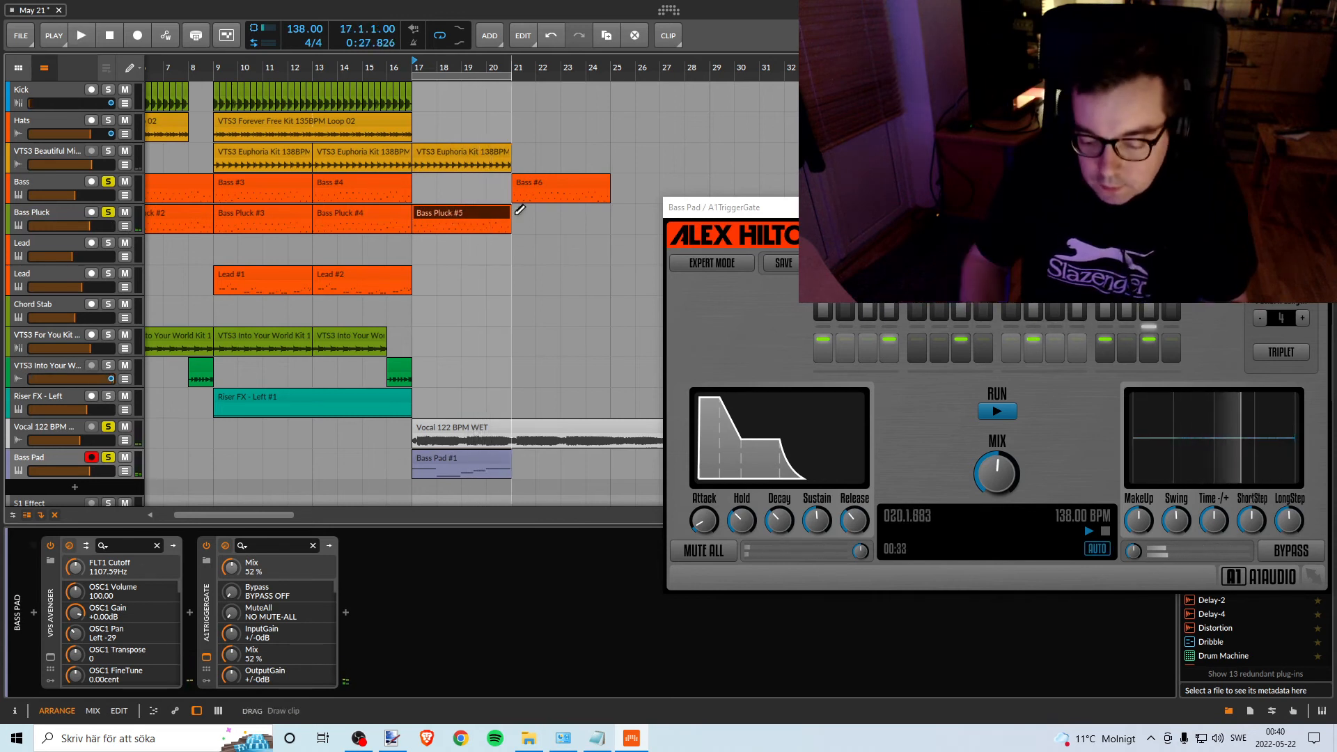
key(Delete)
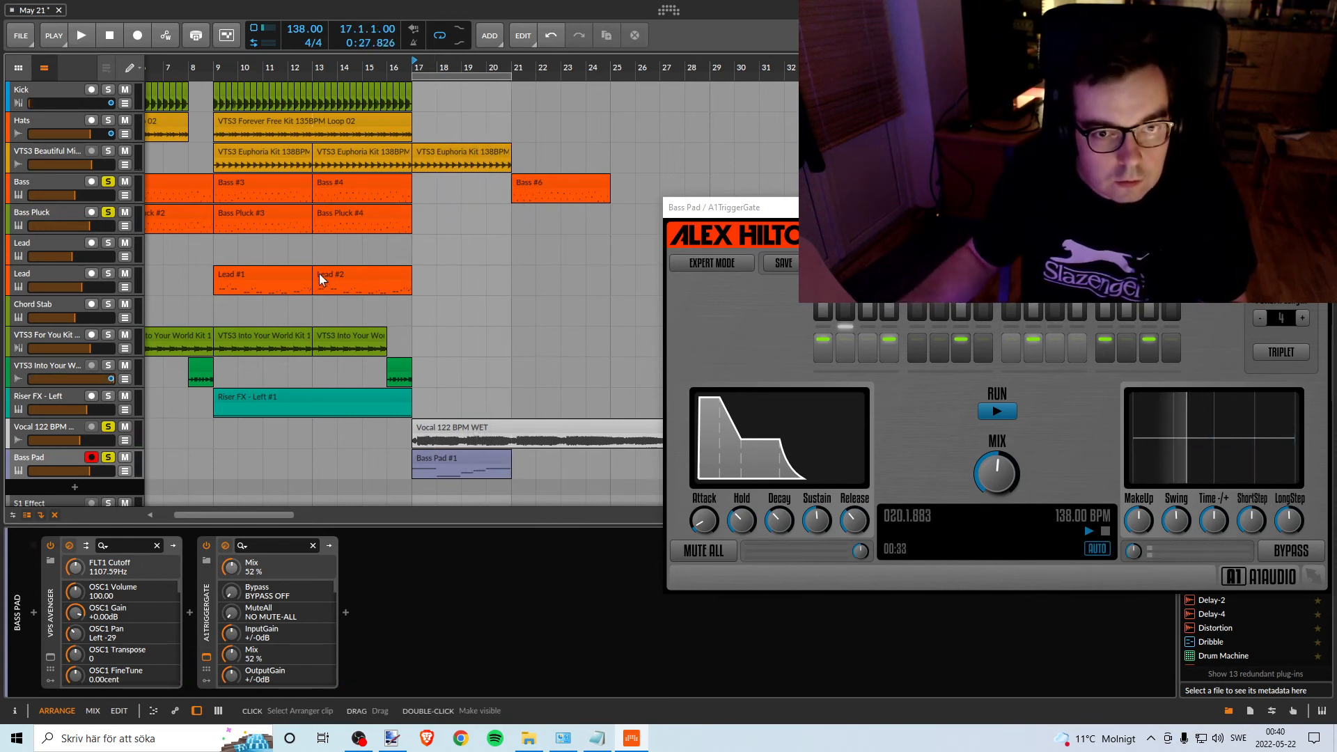
drag(259, 68, 268, 67)
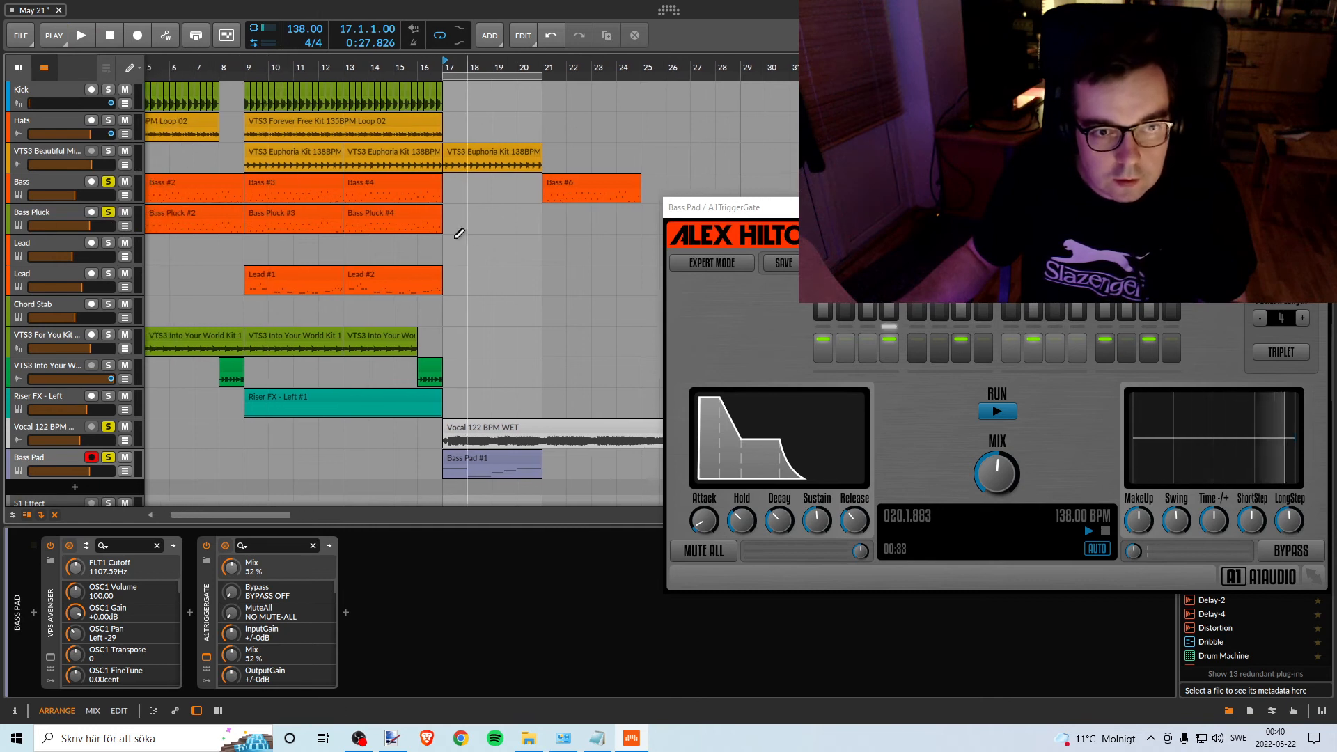
click(419, 213)
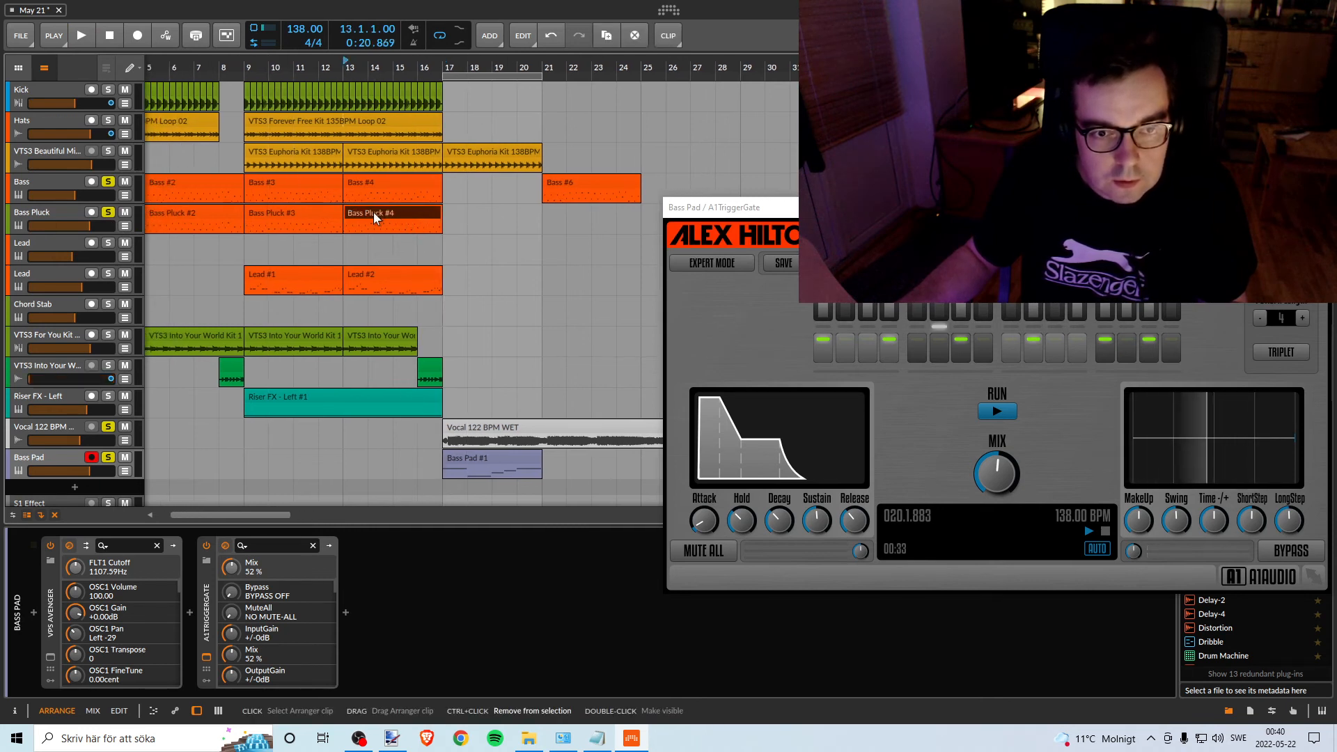
drag(373, 212, 477, 241)
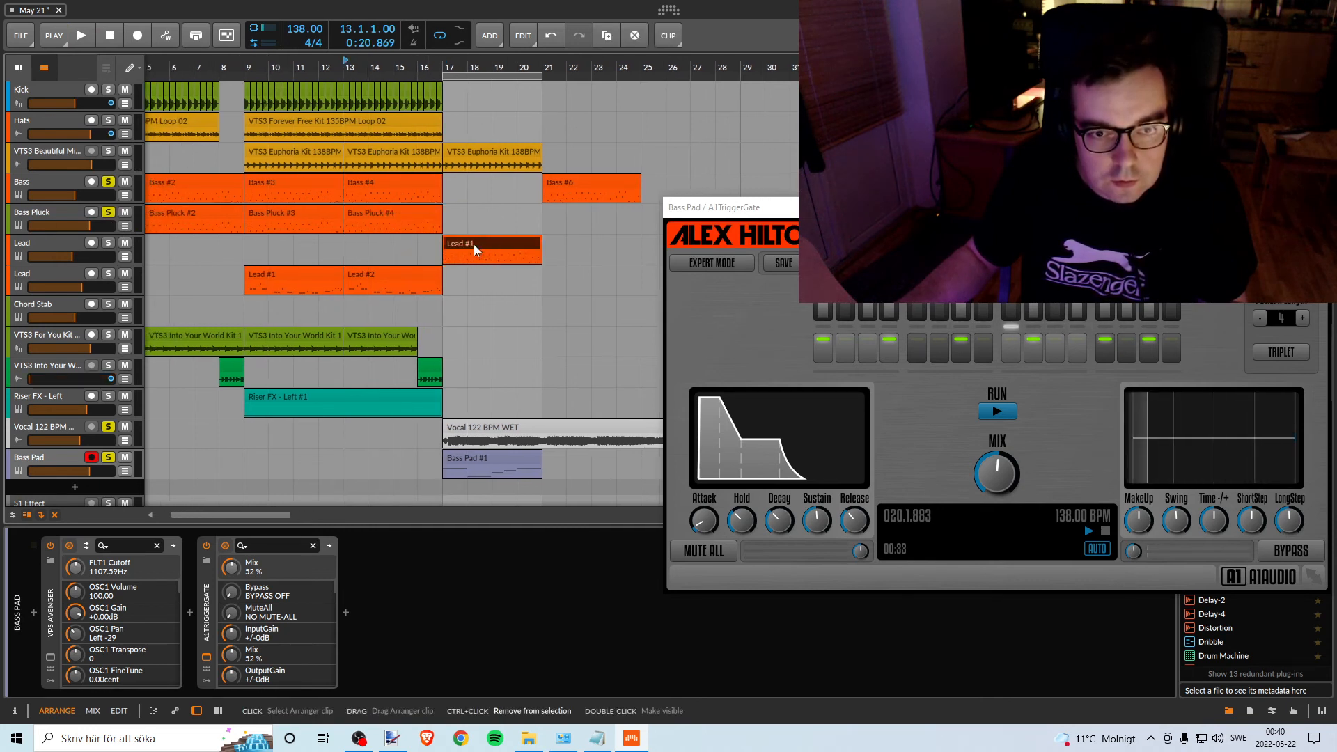
Solo the upper Lead track, audition it from bar 17 with the other soloed tracks and raise its volume.
click(444, 66)
key(space)
click(108, 243)
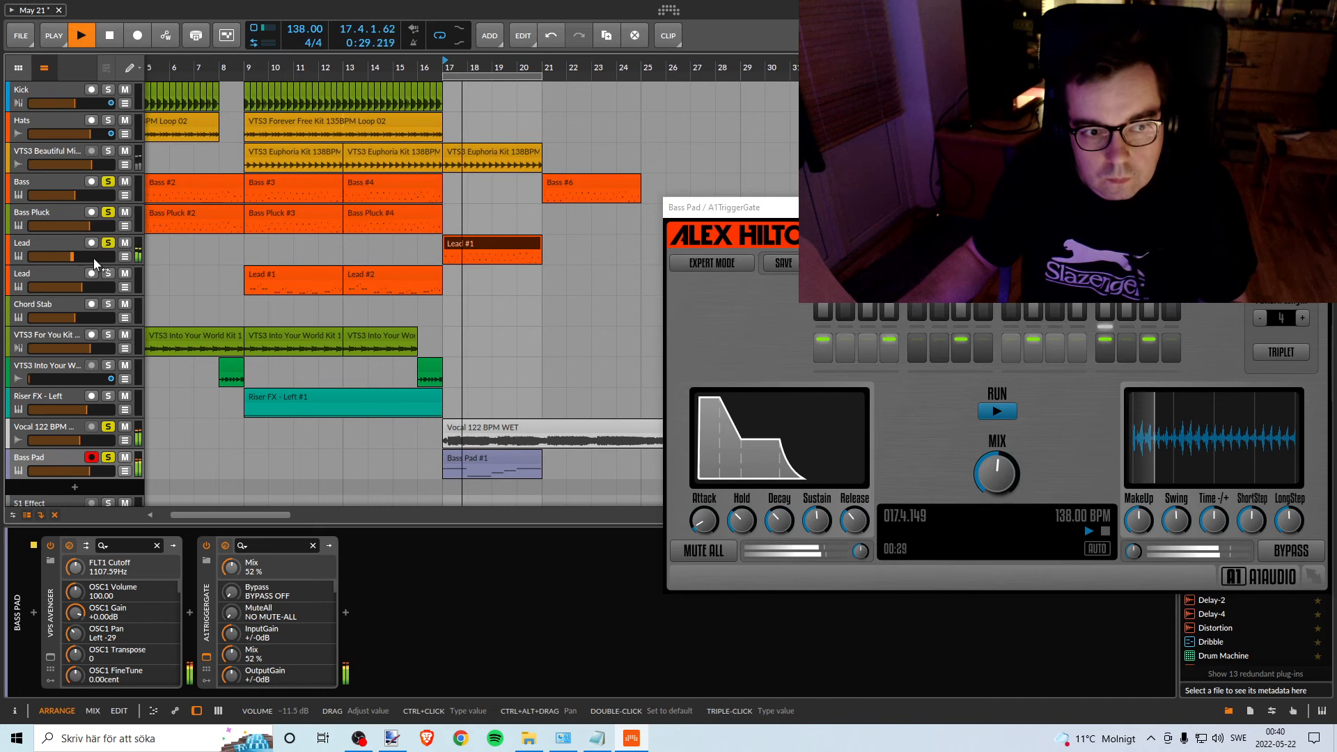
drag(95, 258, 104, 260)
key(space)
Try a copy of Lead #2 at bar 17 on the lower Lead track, then delete it and return the upper Lead clip to bar 17.
click(474, 250)
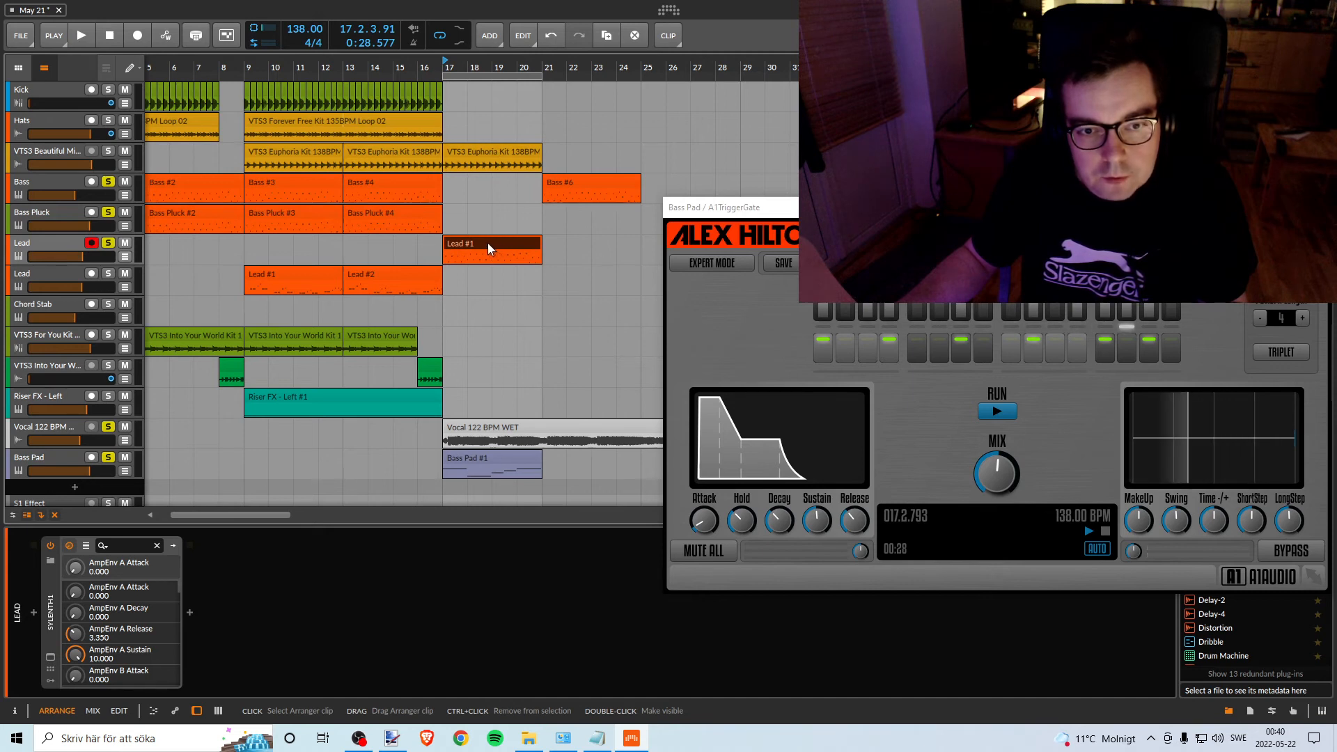
drag(487, 242, 574, 242)
drag(407, 273, 504, 272)
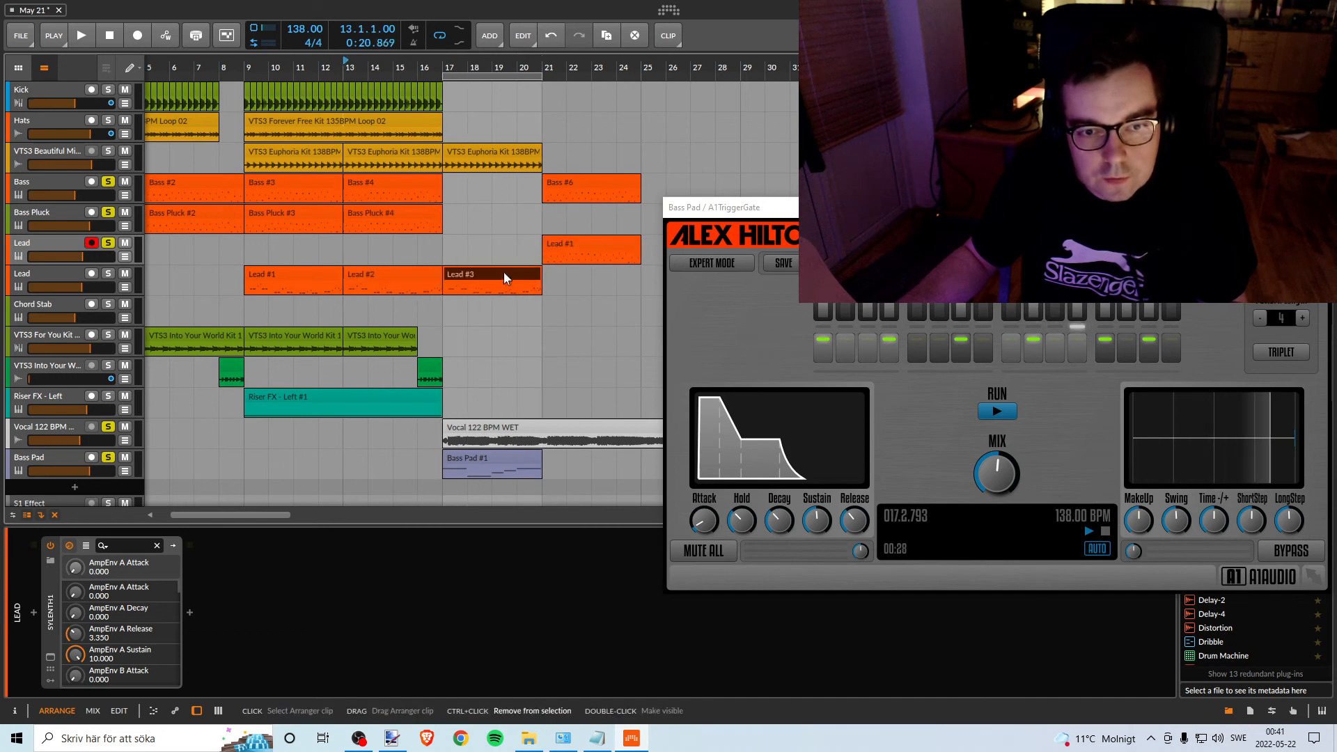
double_click(443, 68)
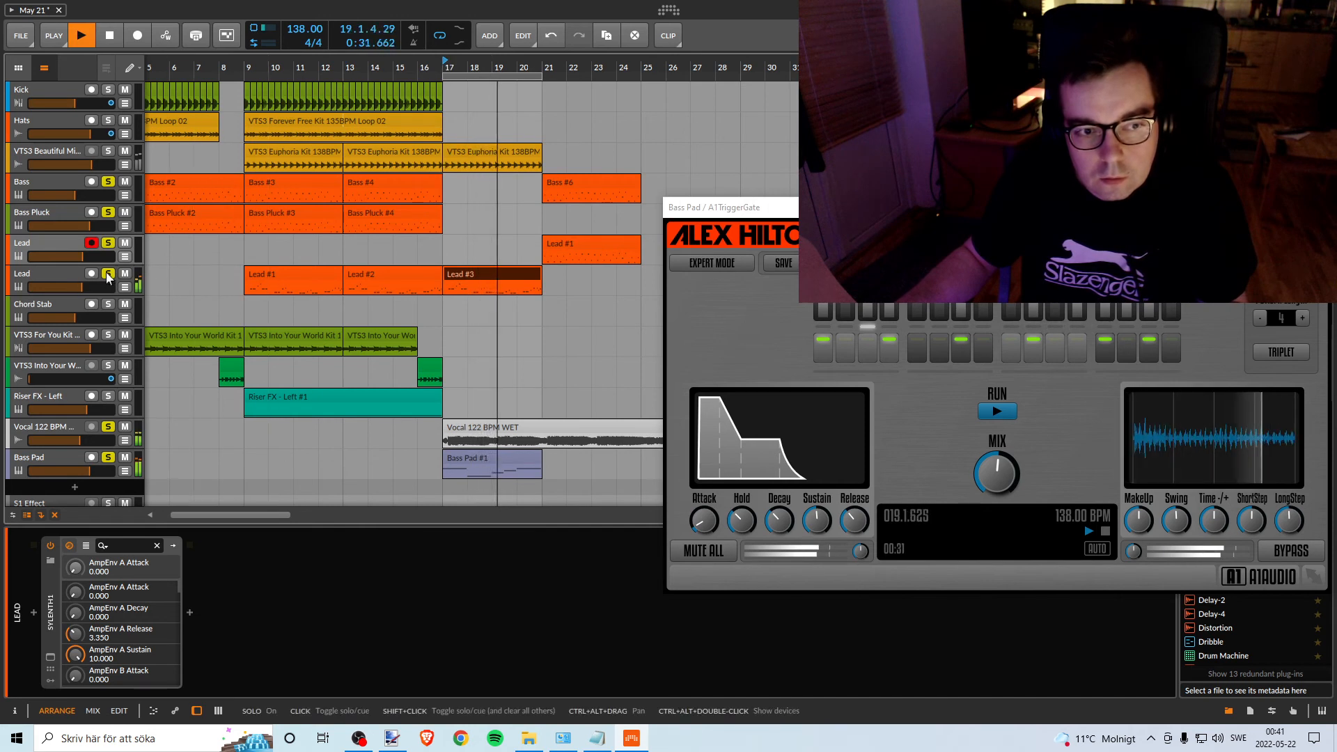
key(space)
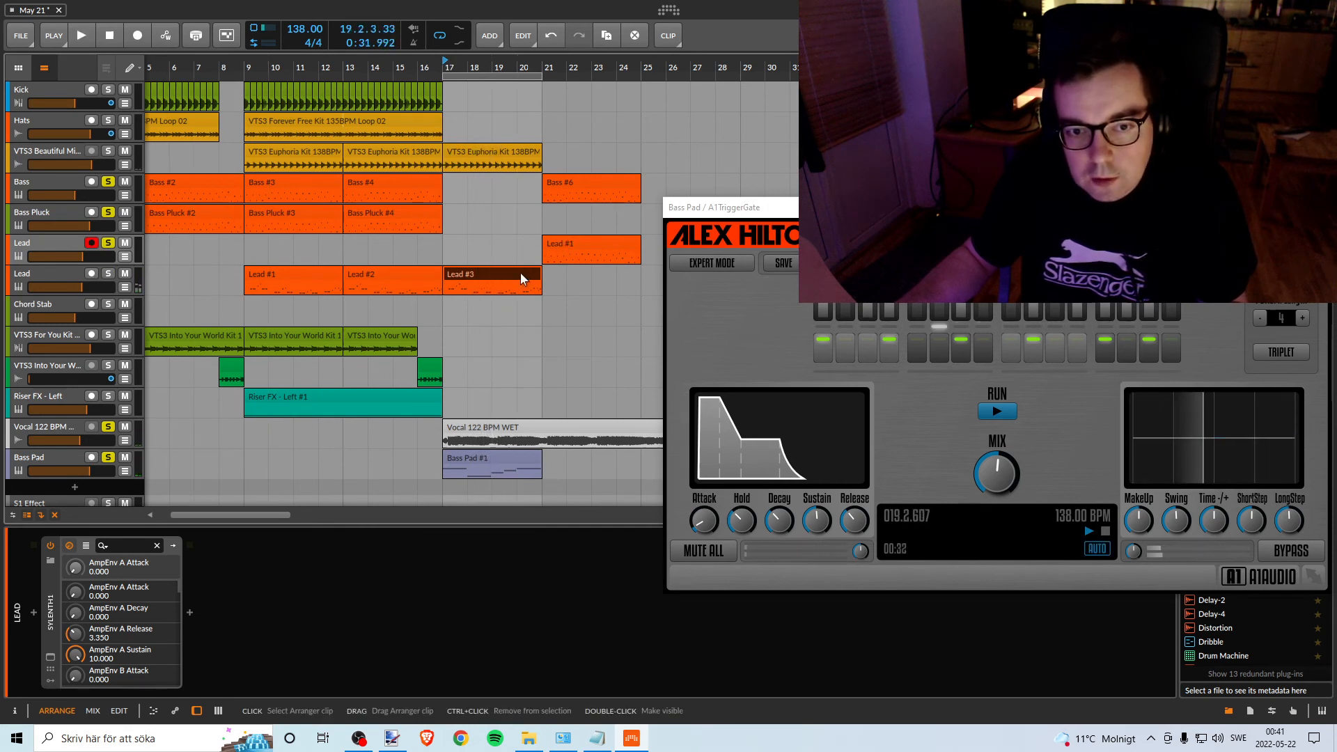
key(Delete)
drag(583, 245, 469, 241)
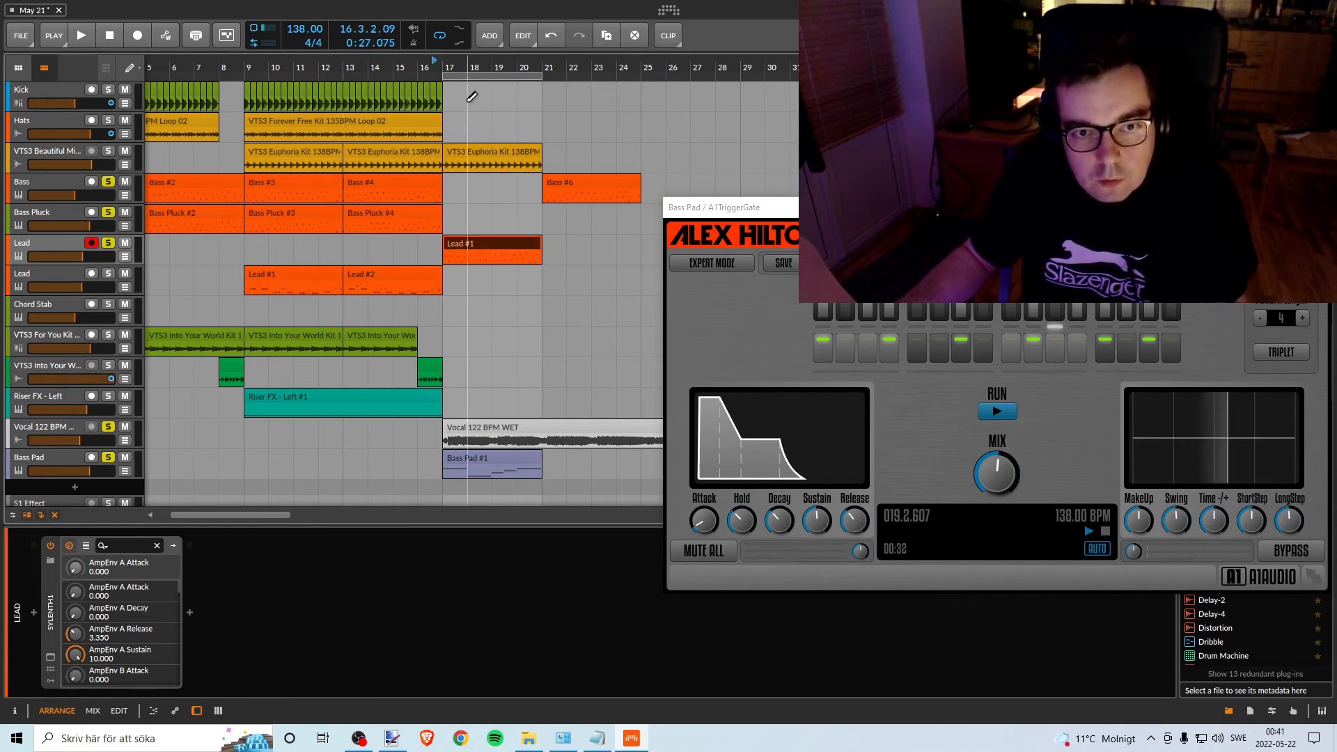
Audition the upper Lead clip from bar 17, then lower that track's volume slightly and unsolo it.
key(space)
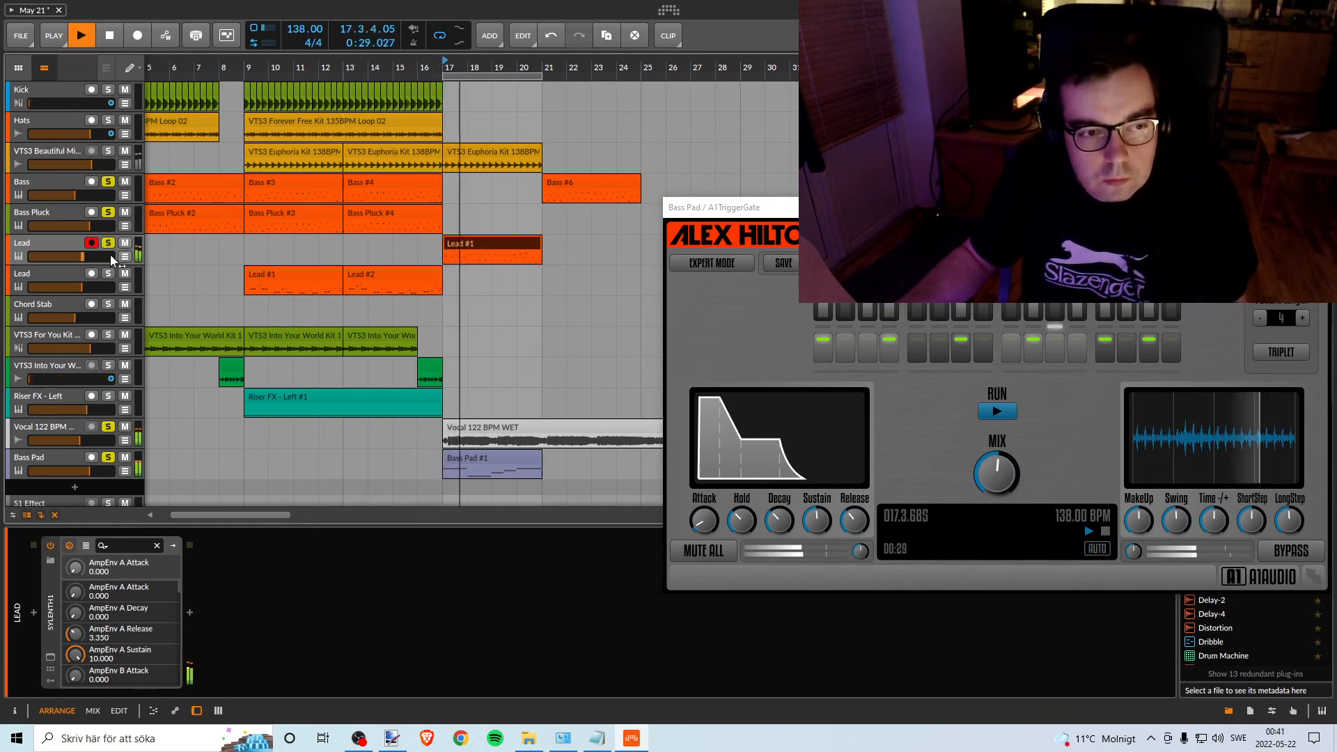
key(space)
drag(101, 258, 93, 258)
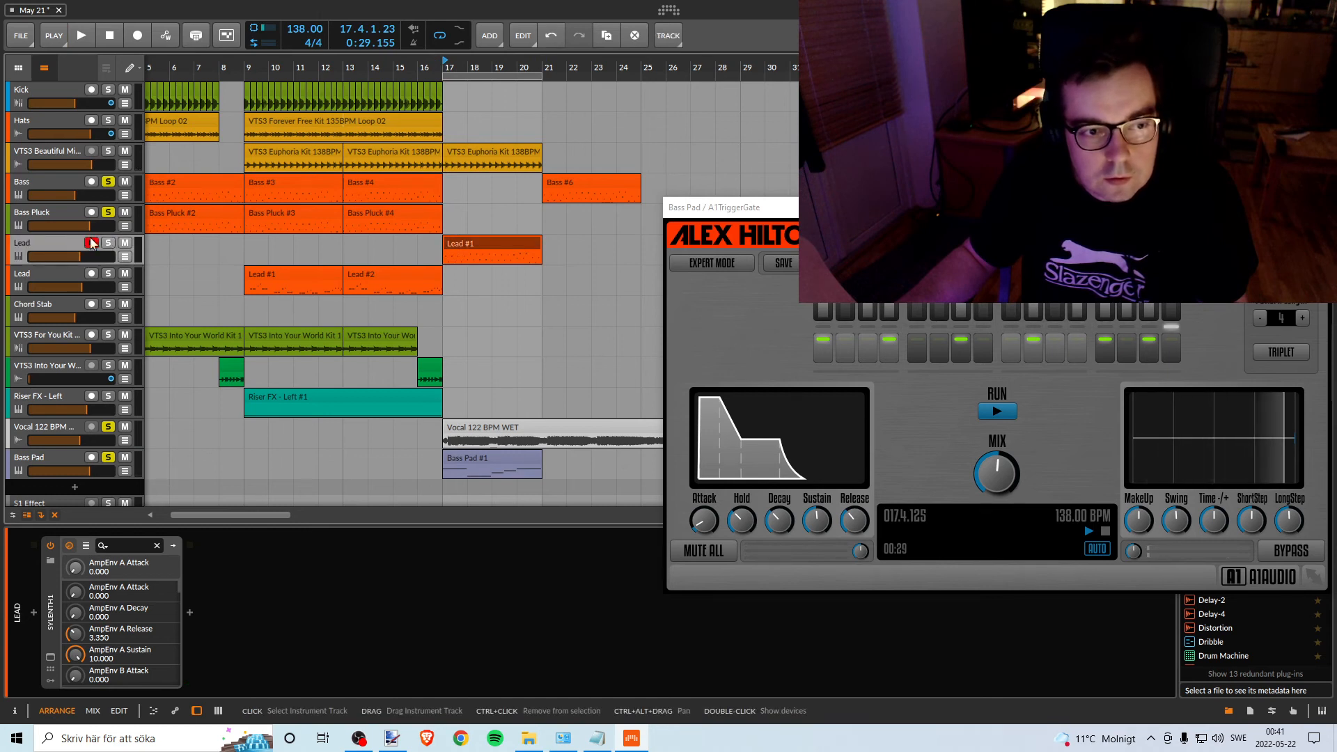
Open the Lead clip at bar 17 for note editing, close the A1TriggerGate window and delete all notes after the first four.
click(470, 245)
double_click(475, 245)
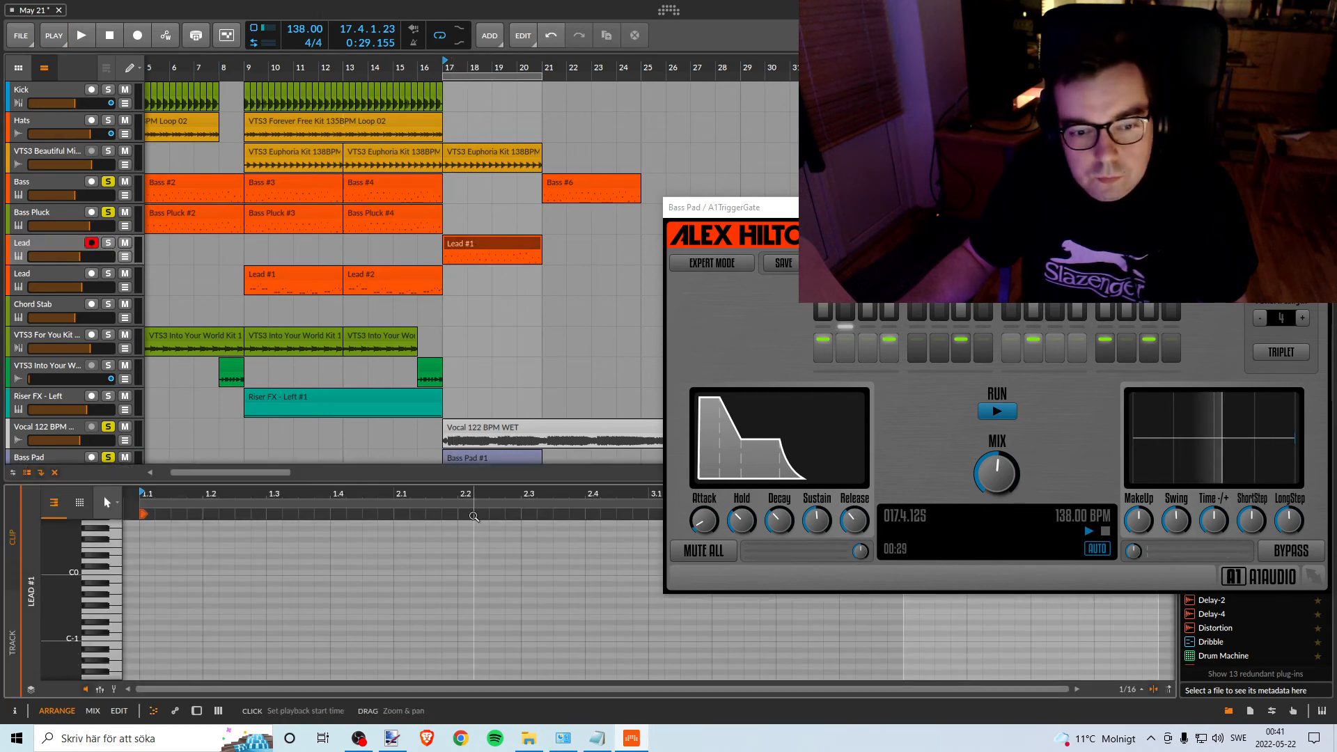
click(118, 711)
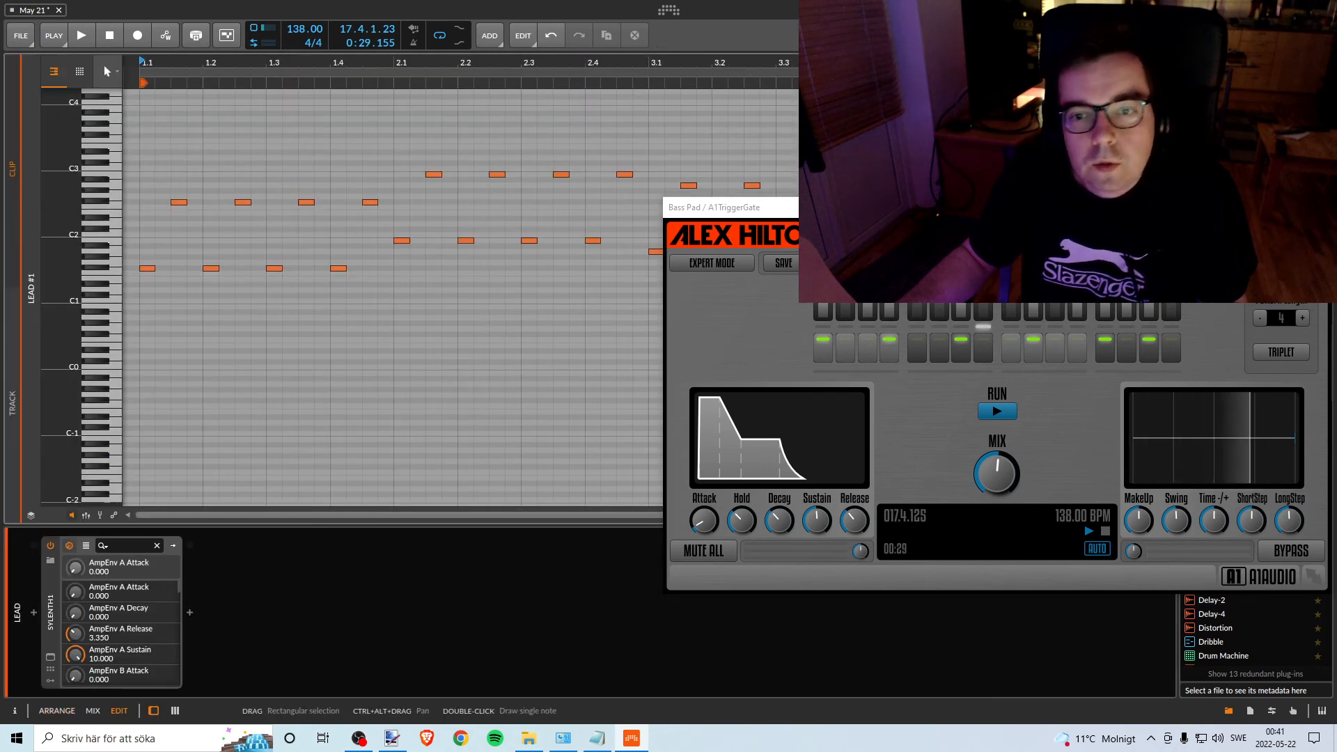
click(1072, 239)
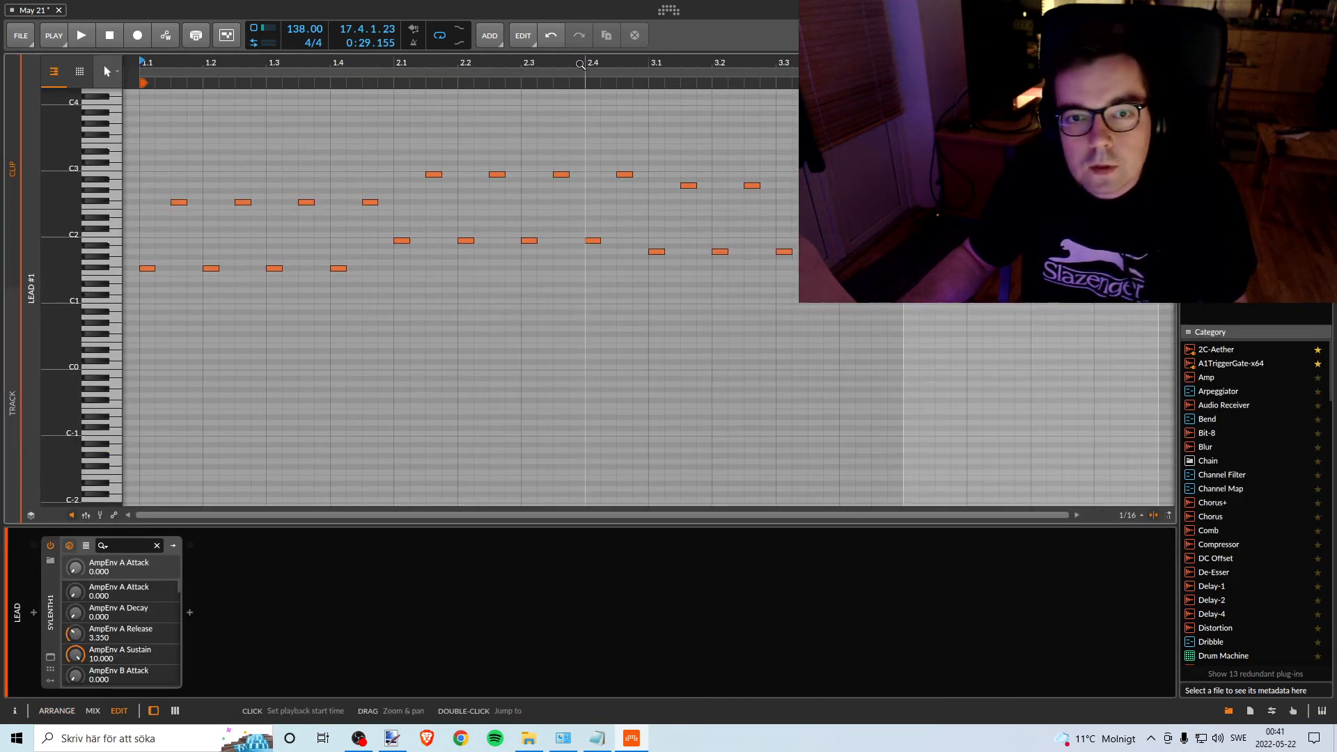
drag(585, 64, 531, 45)
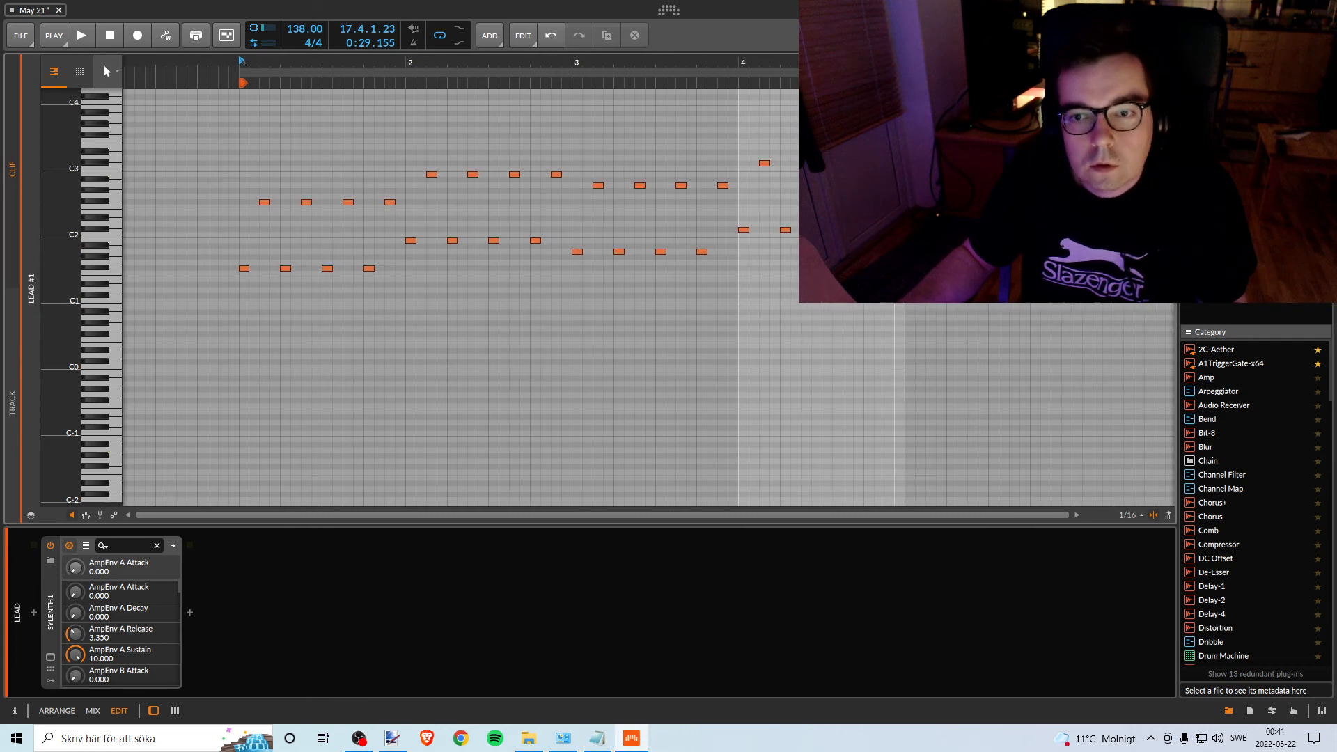
drag(938, 135, 321, 369)
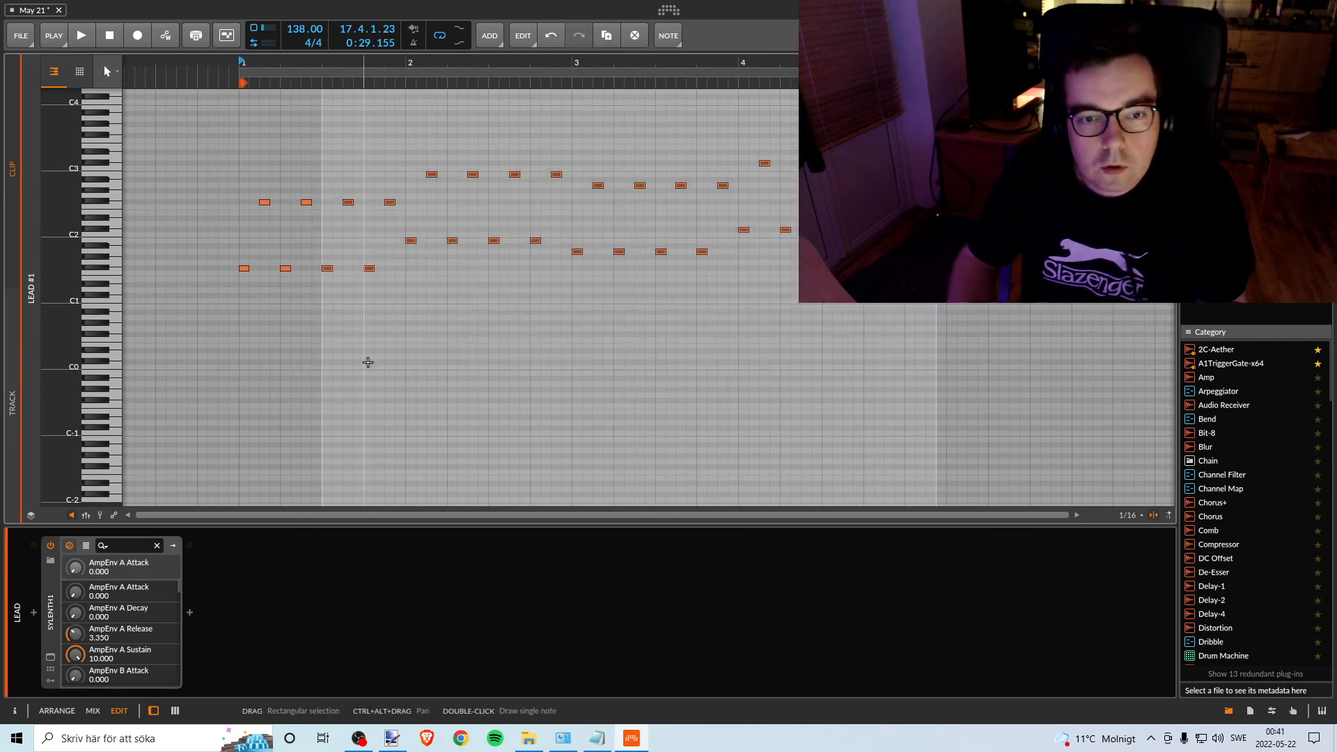
key(Delete)
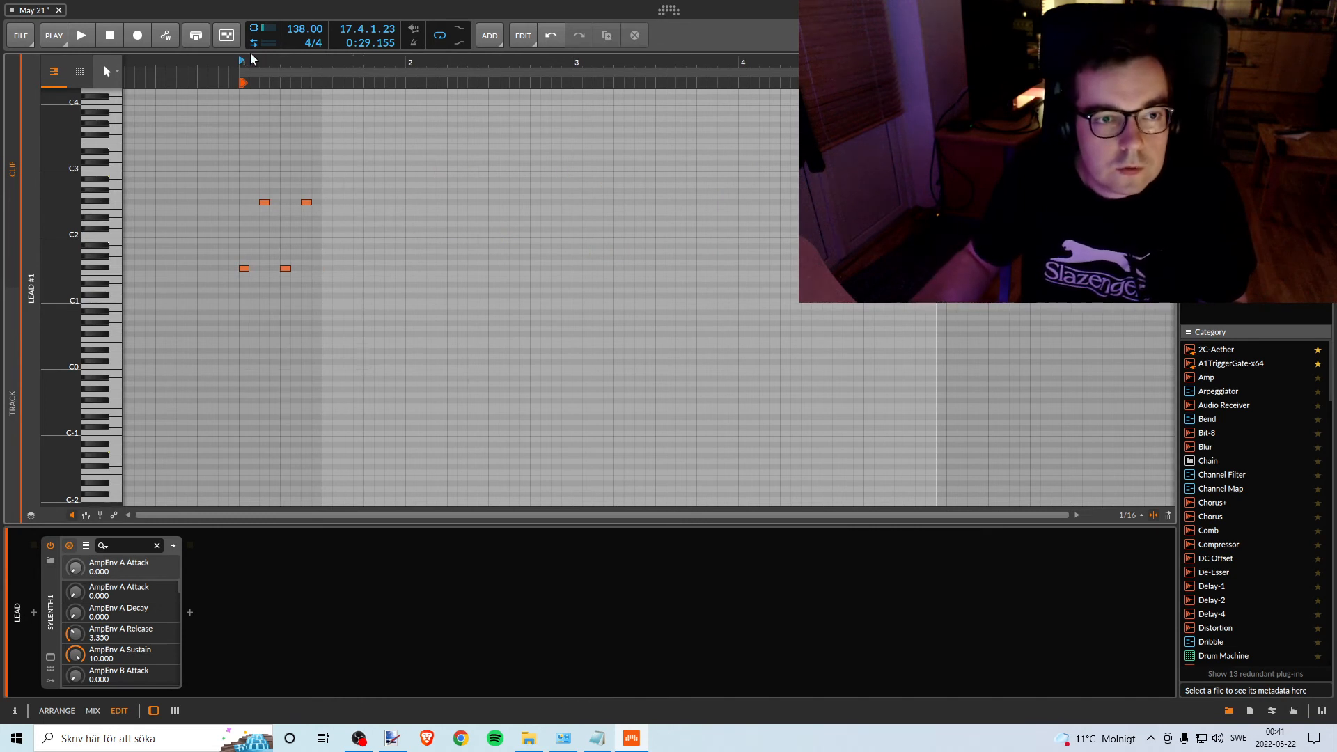
Audition the shortened Lead clip, return to the arrangement, solo the upper Lead track again and play it from bar 17.
drag(260, 62, 269, 62)
key(space)
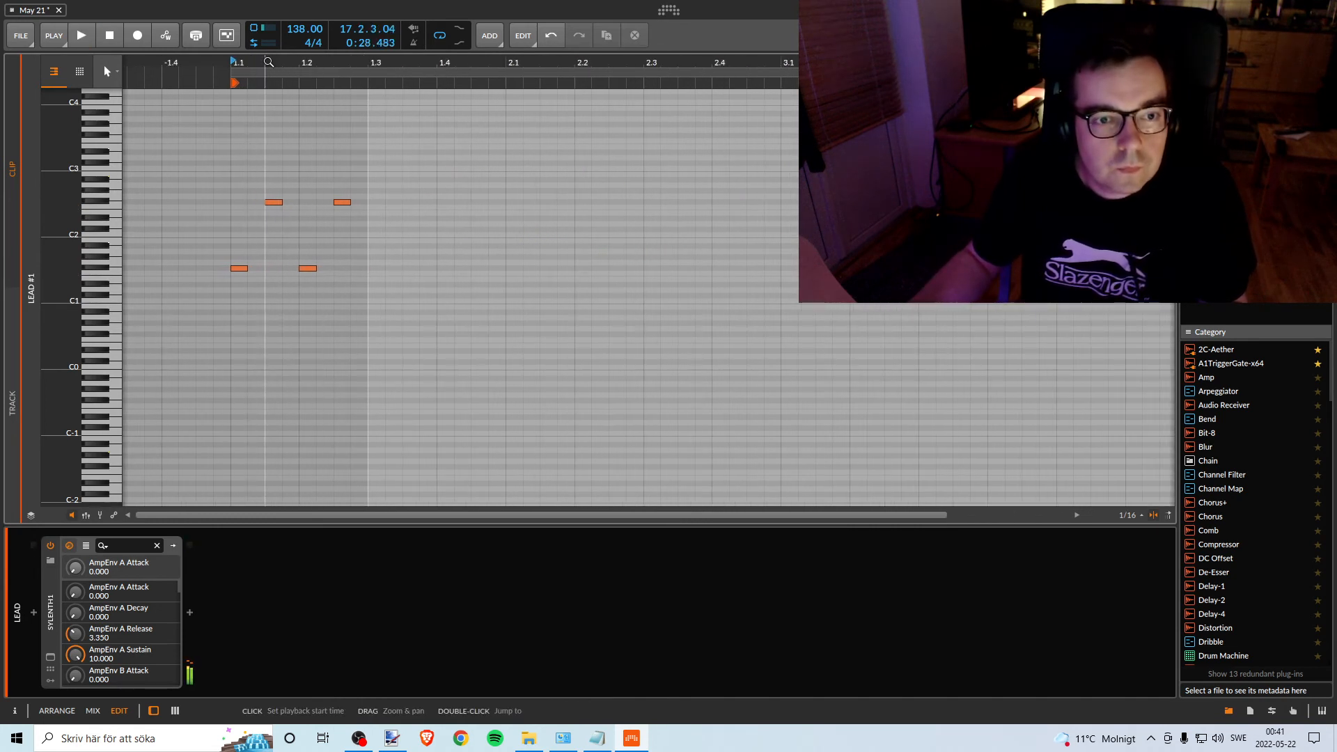
key(space)
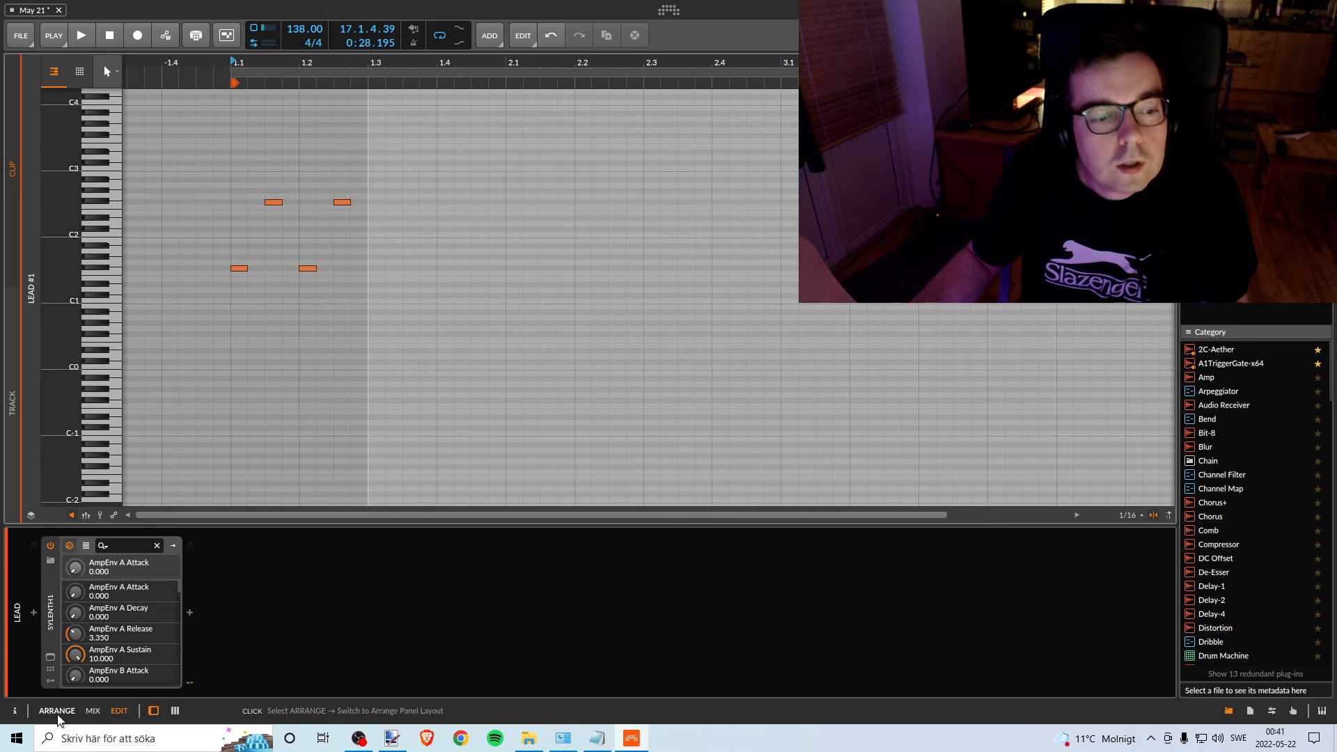
click(58, 711)
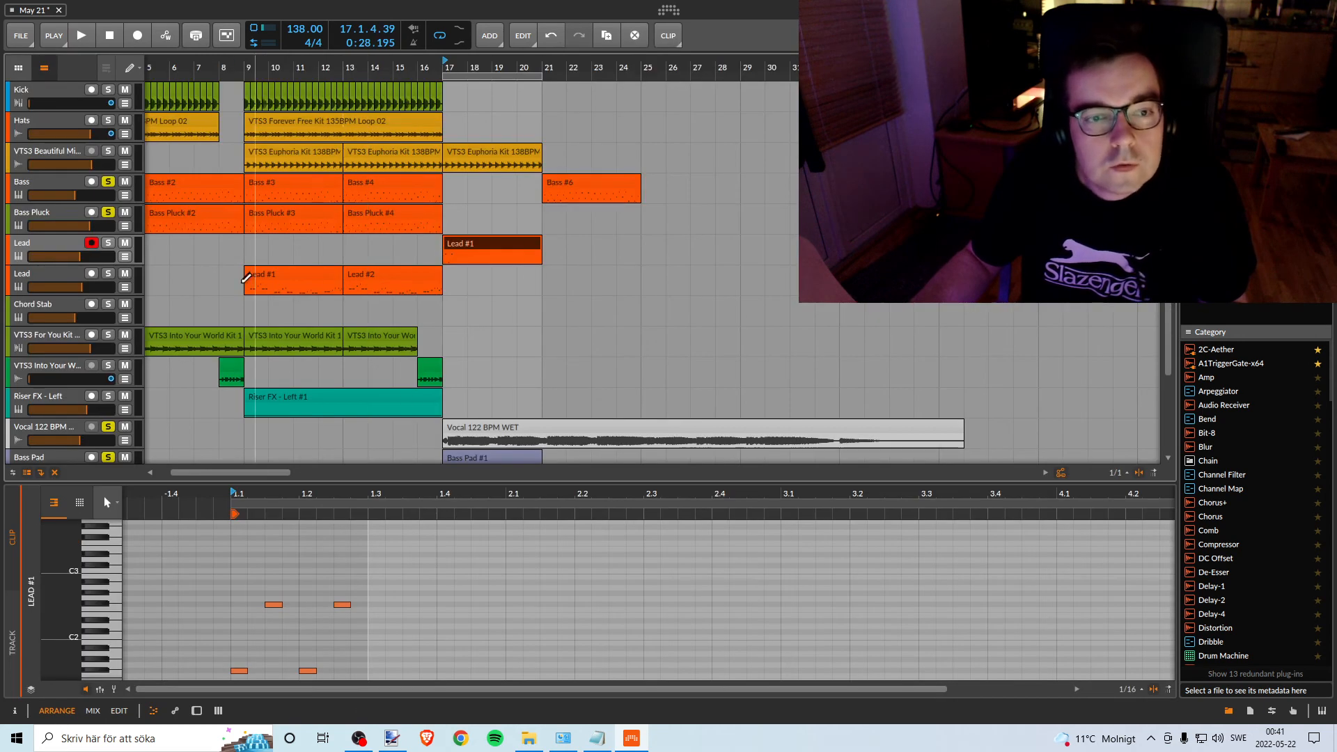
click(108, 243)
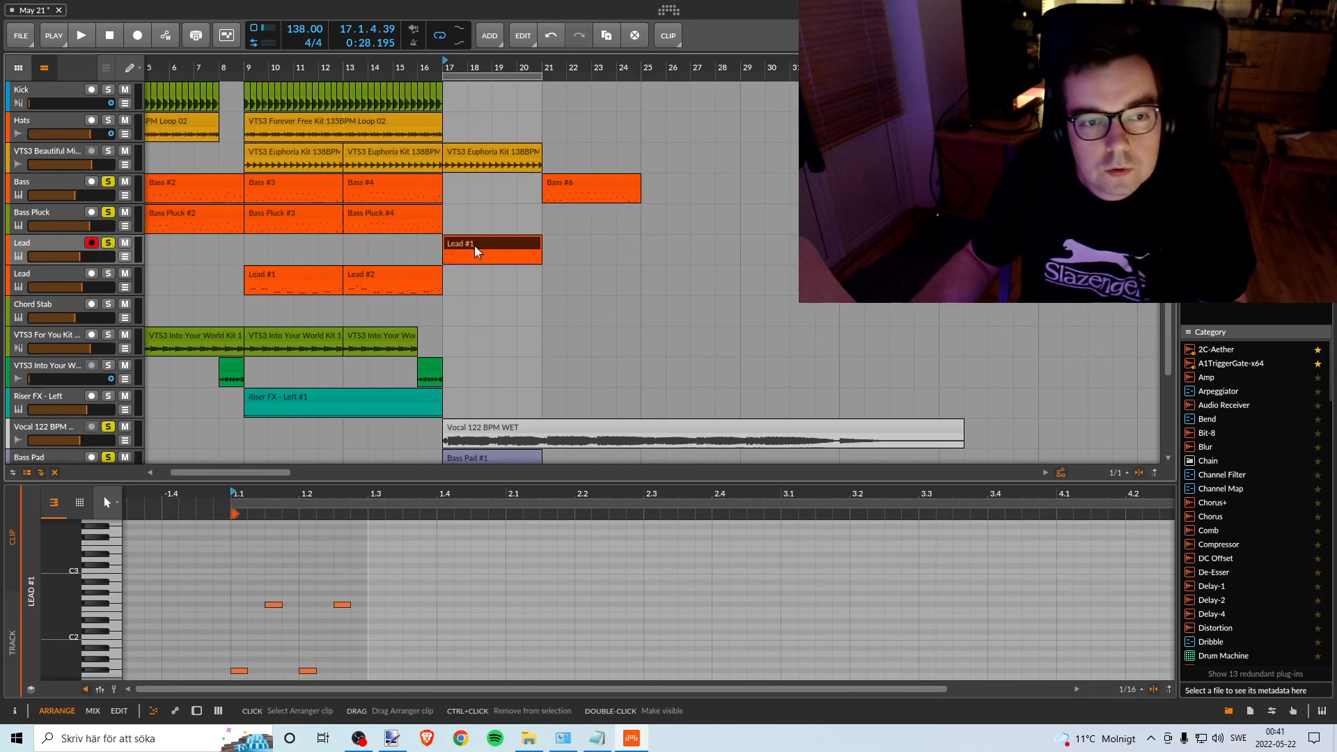
key(space)
key(space)
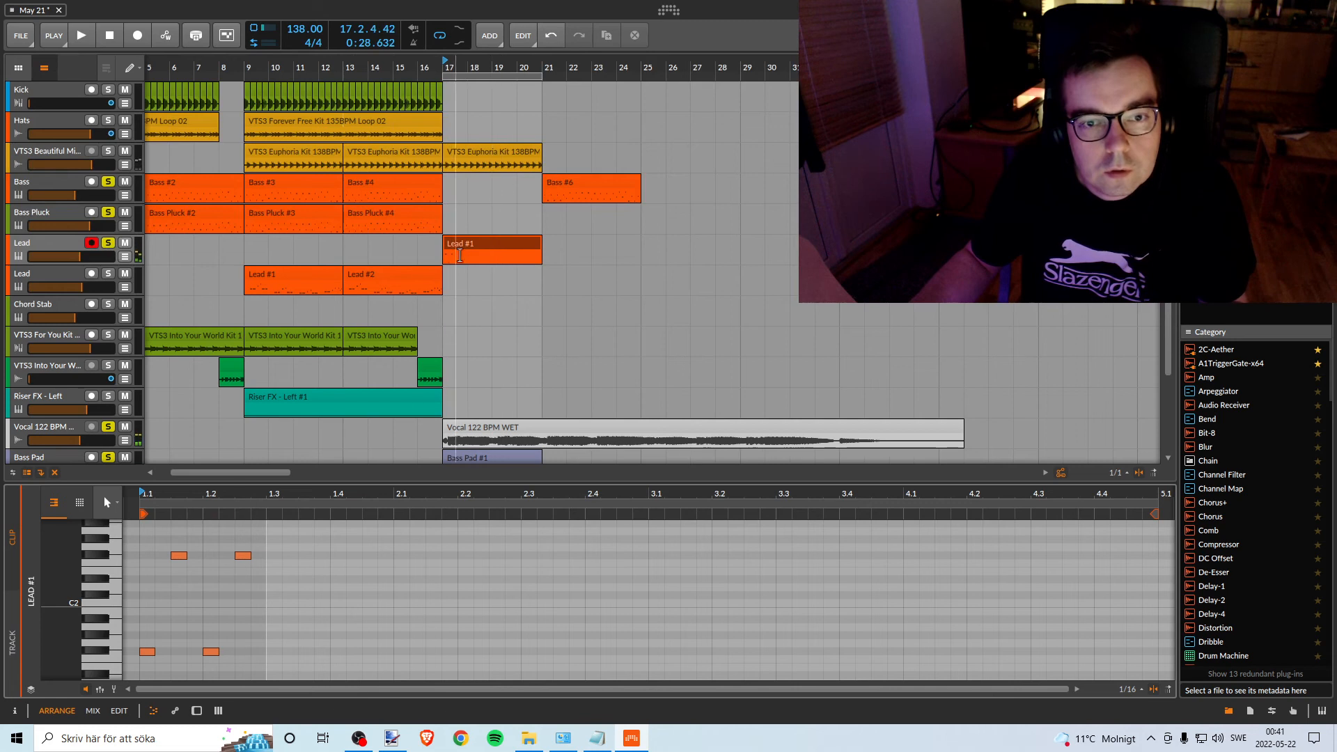
Open the upper Lead track's Sylenth1 and lower oscillator A1's octave to -1 and A2's to 0, then audition from bar 17.
double_click(50, 243)
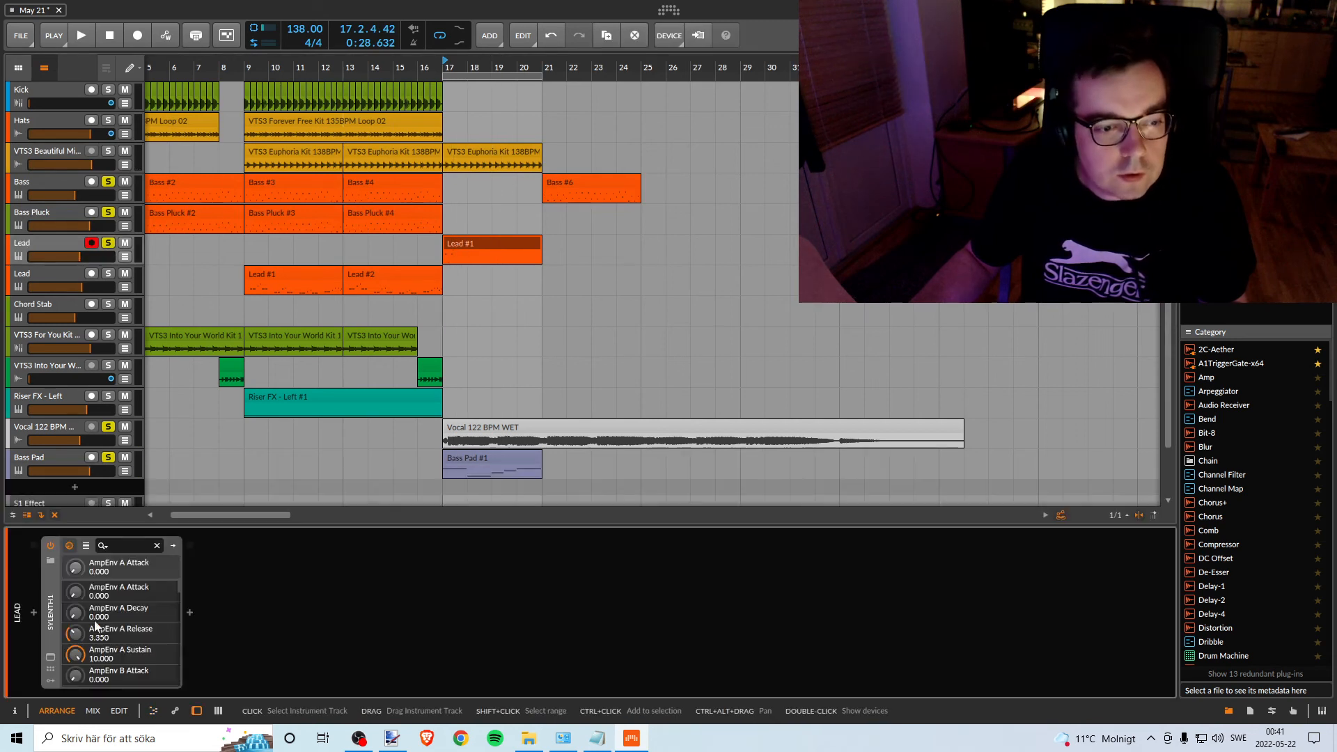
click(50, 657)
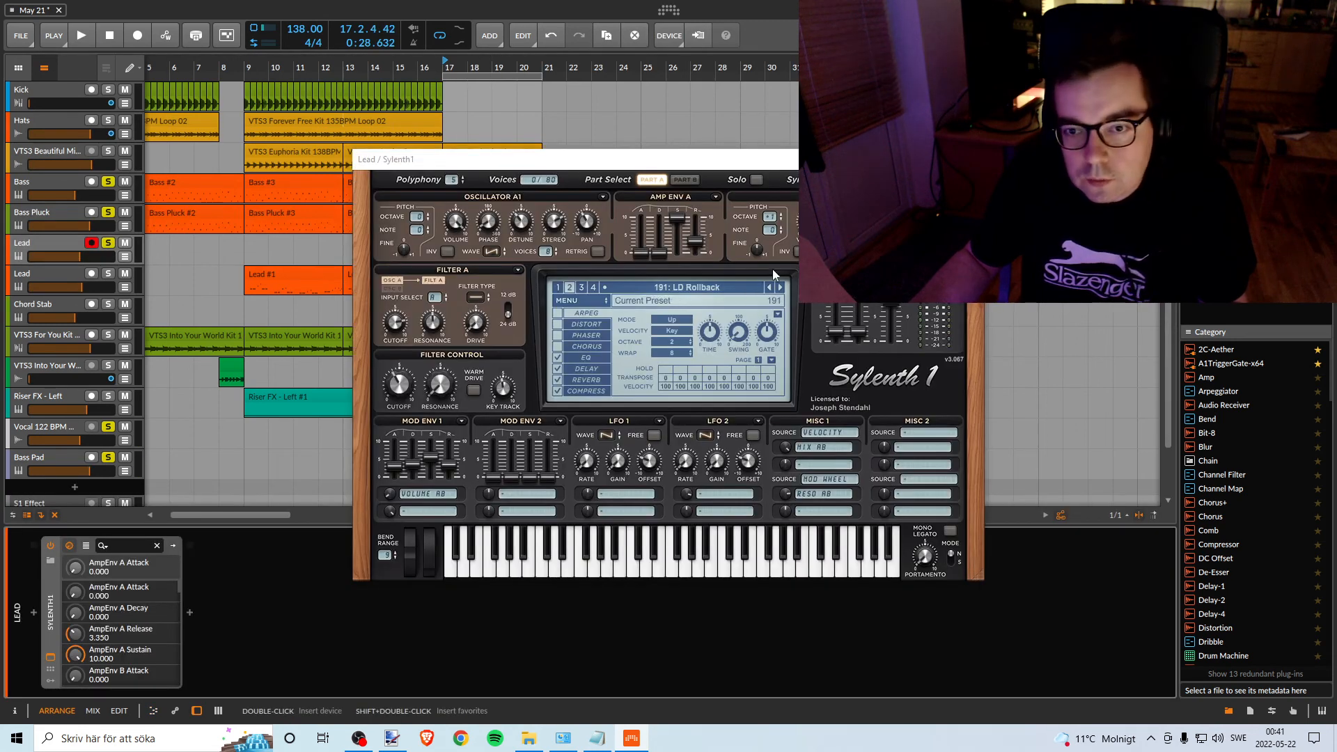
click(420, 222)
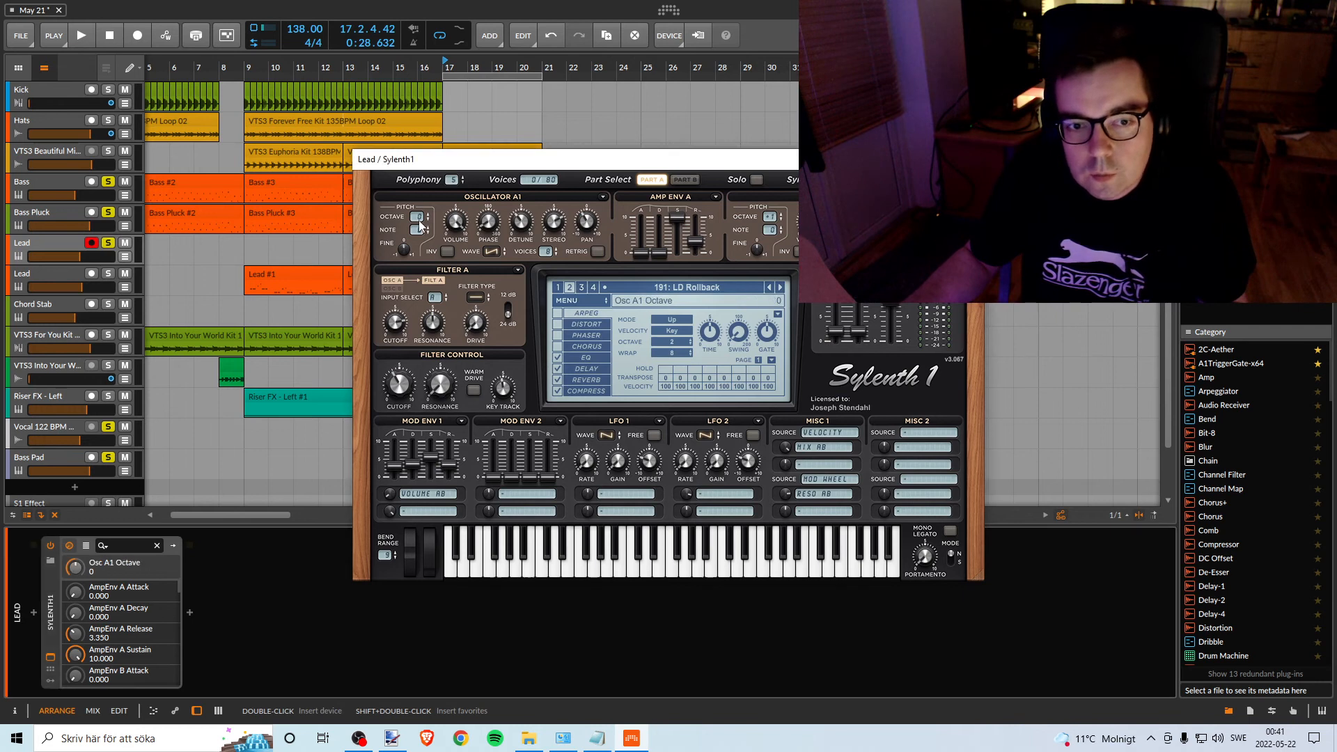
click(776, 220)
key(space)
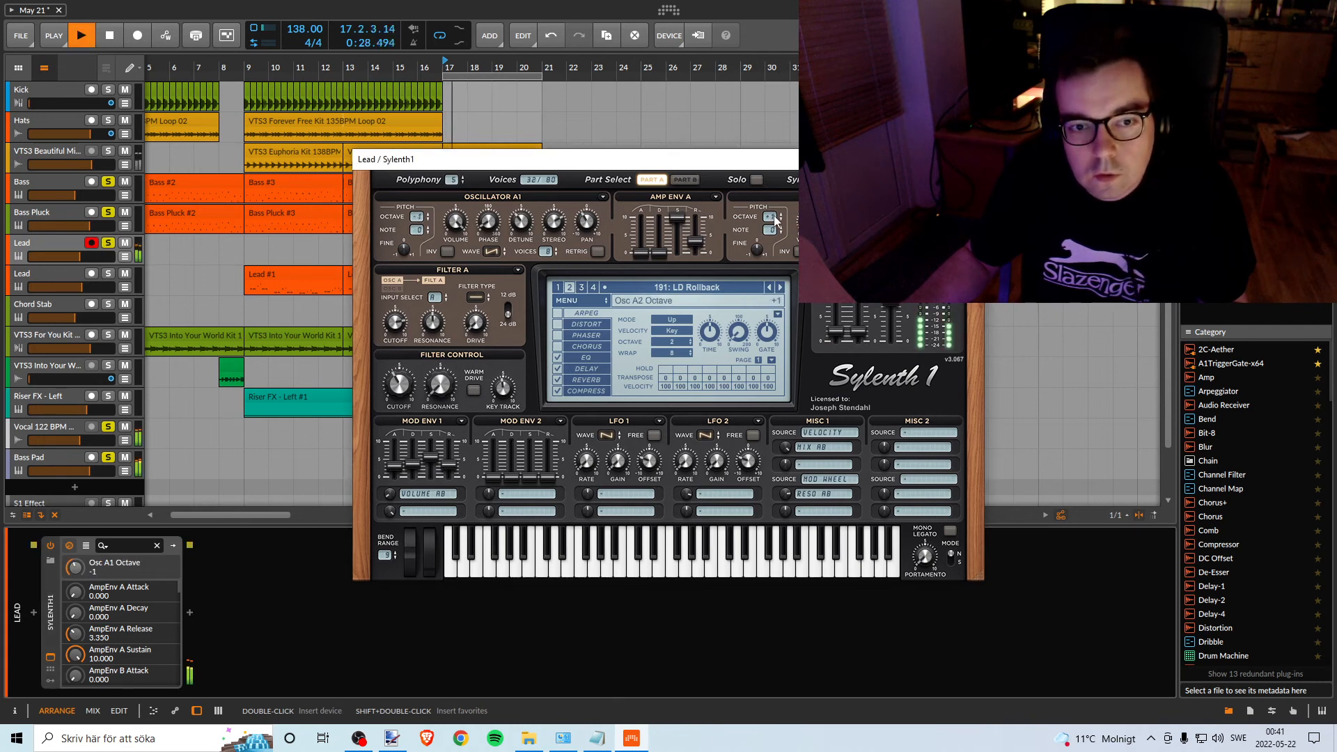
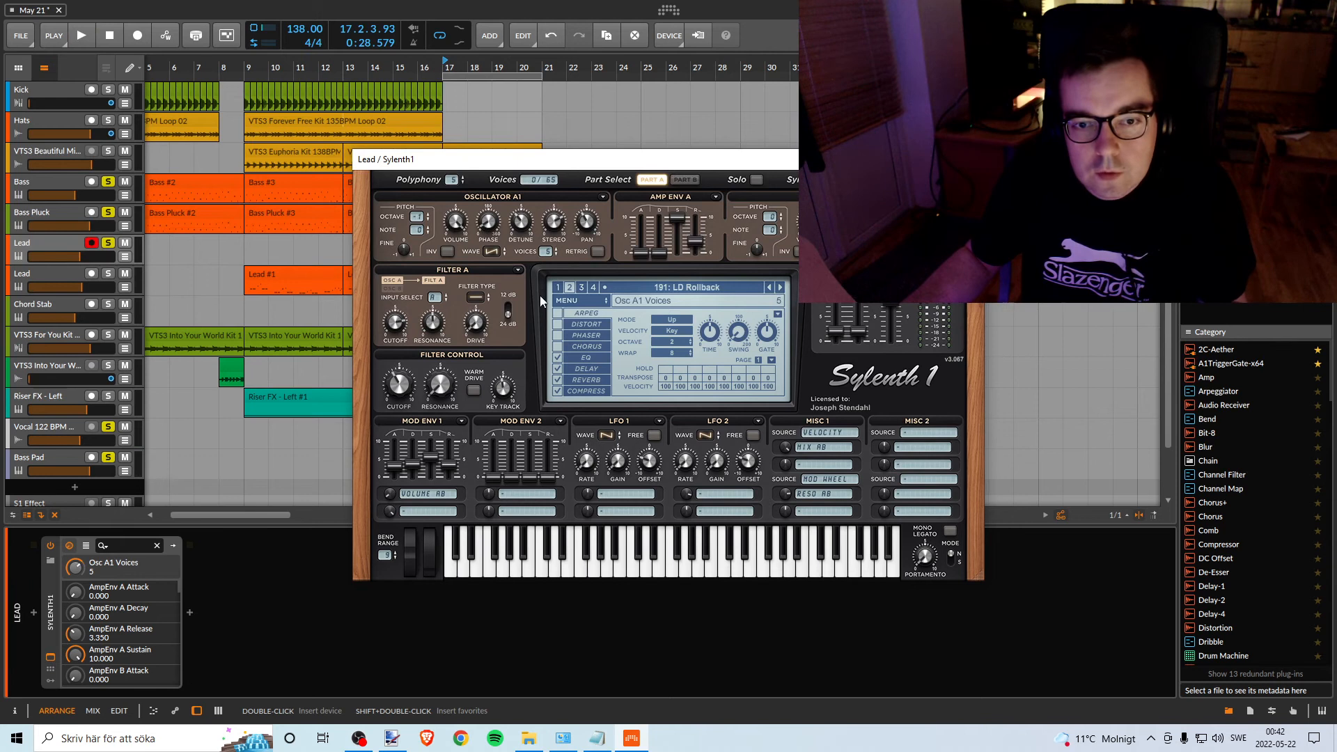
Set Sylenth1's oscillator A1 to 8 voices while auditioning the lead from bar 17.
key(space)
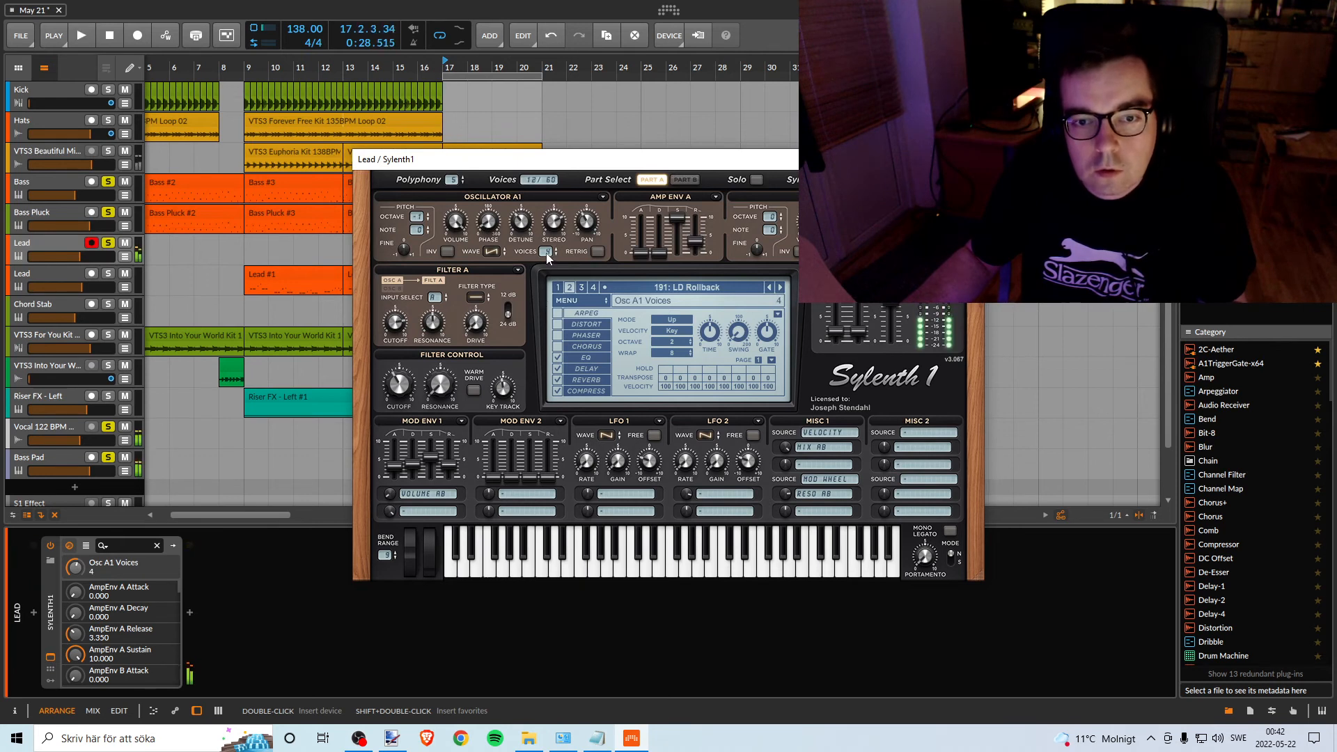
key(space)
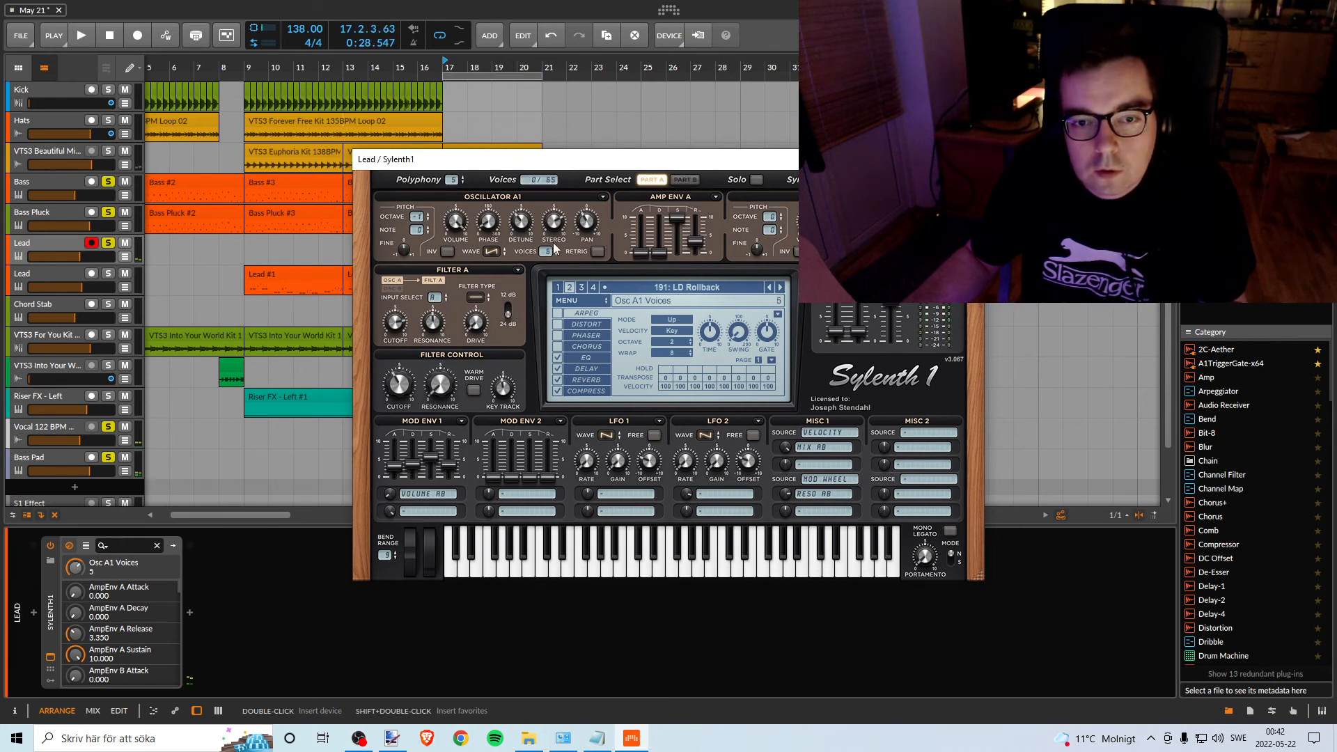
key(space)
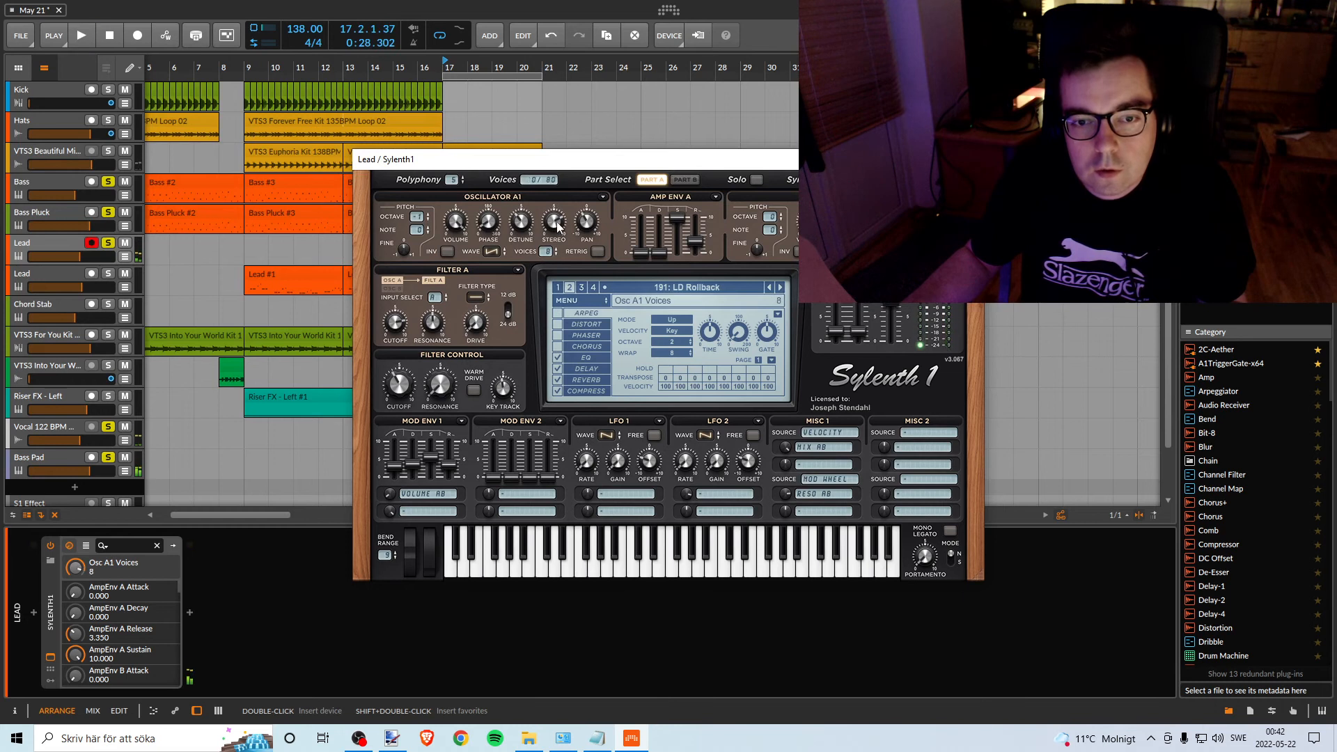
key(space)
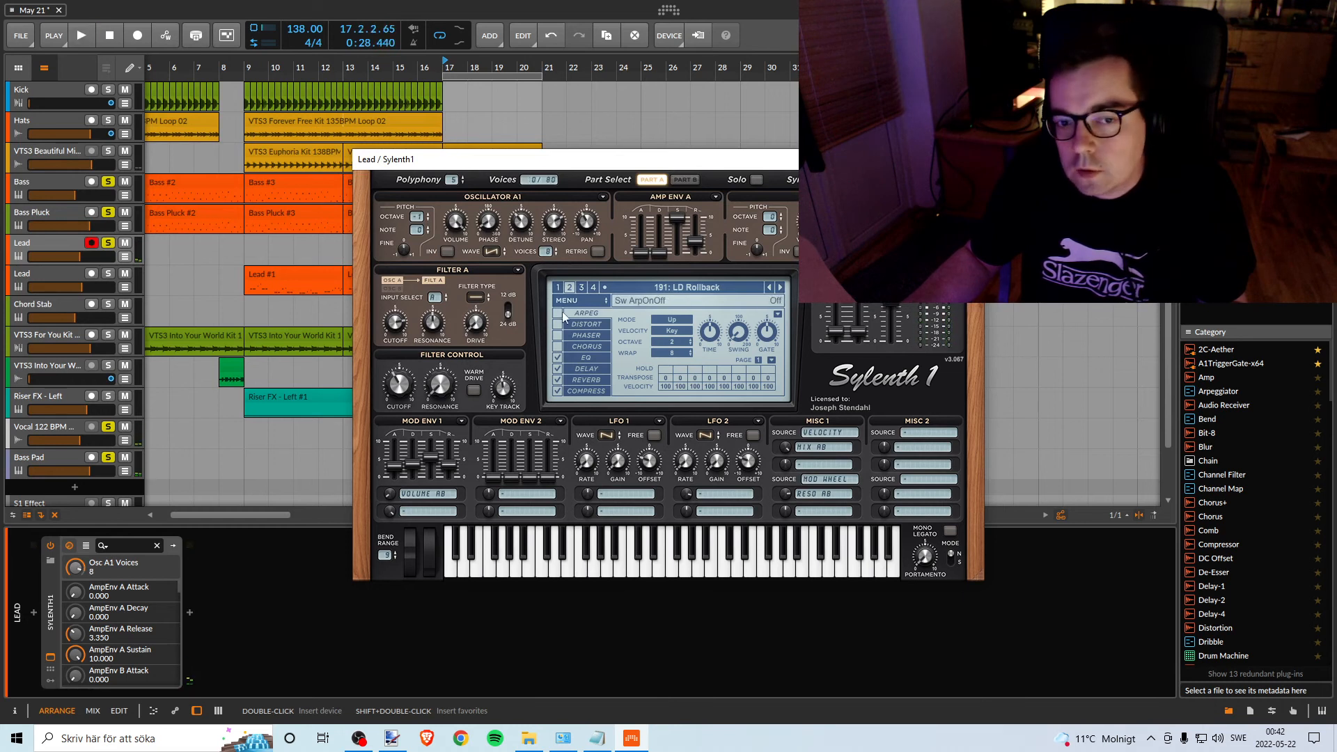
Set Sylenth1's oscillator A2 to 8 voices, audition the lead again and close the synth window.
drag(890, 316, 897, 252)
key(space)
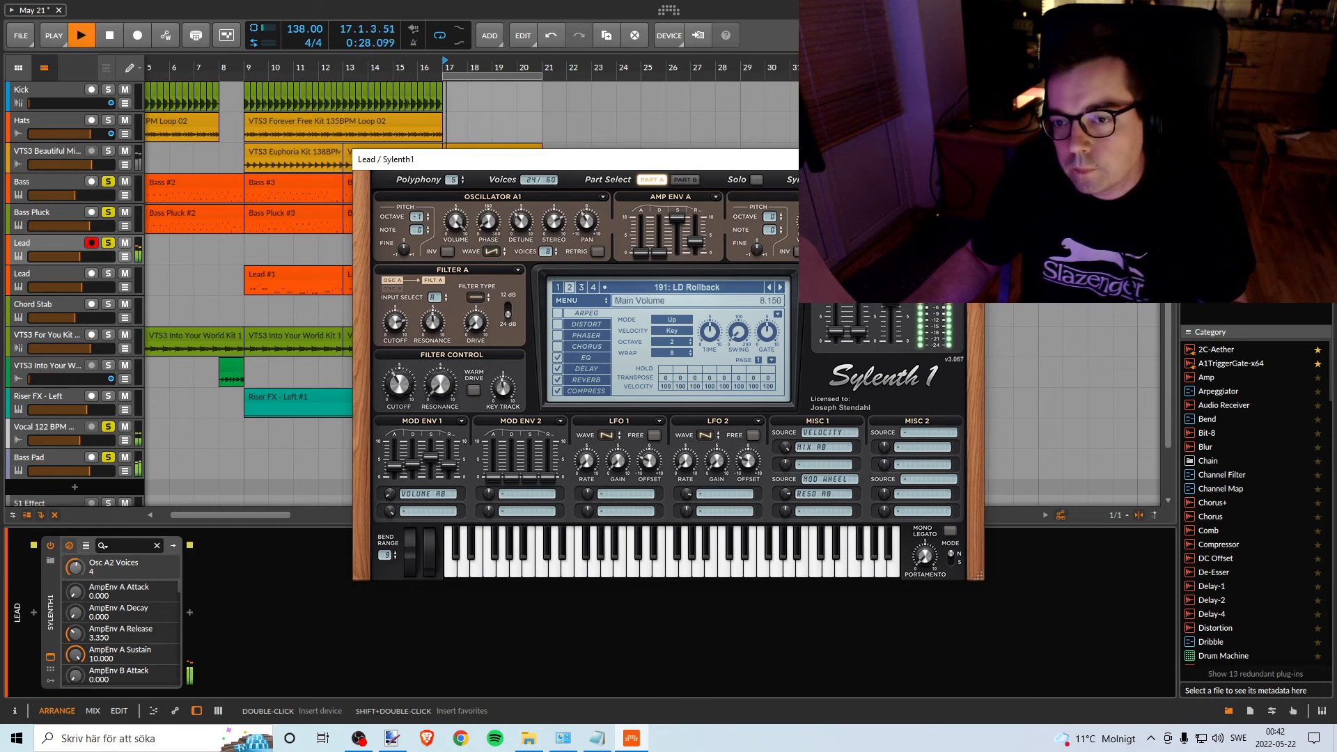
key(space)
click(968, 159)
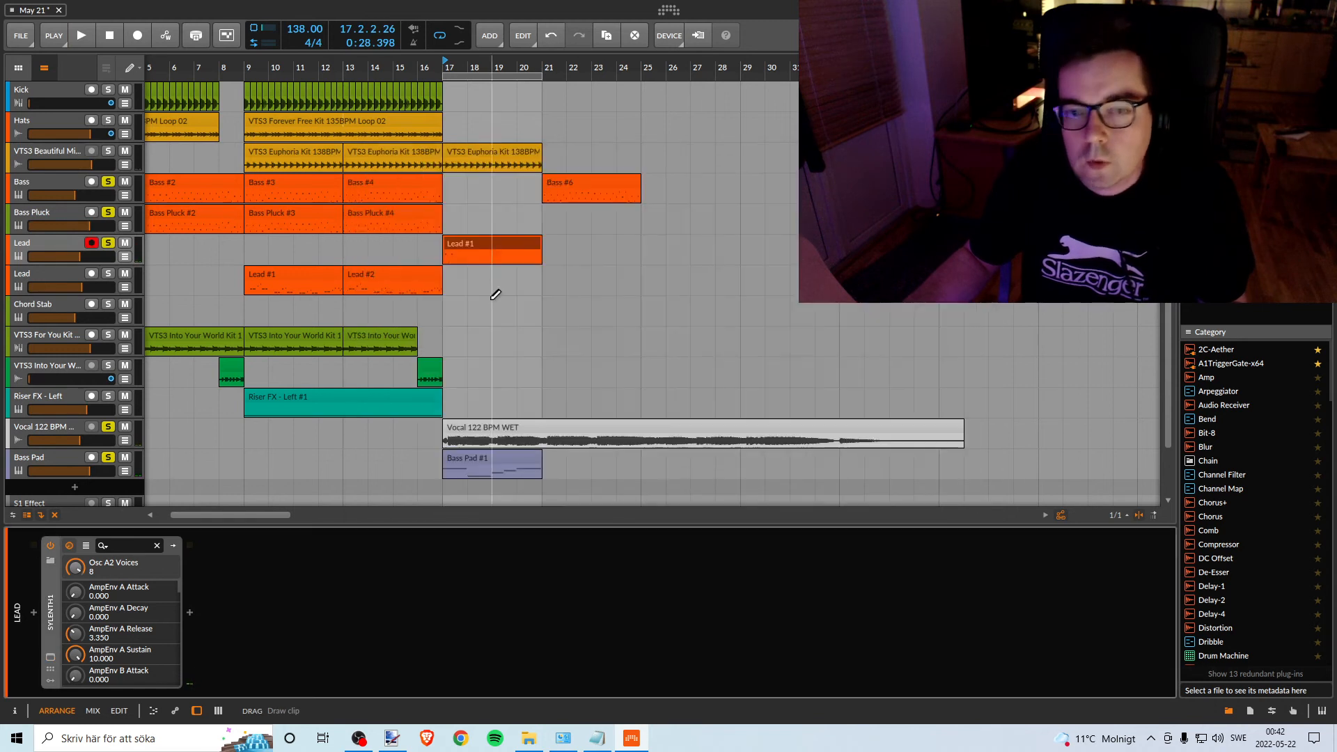
Open the upper Lead track's bar 17 clip in the full note editor, select its four notes and audition them.
click(462, 248)
double_click(462, 247)
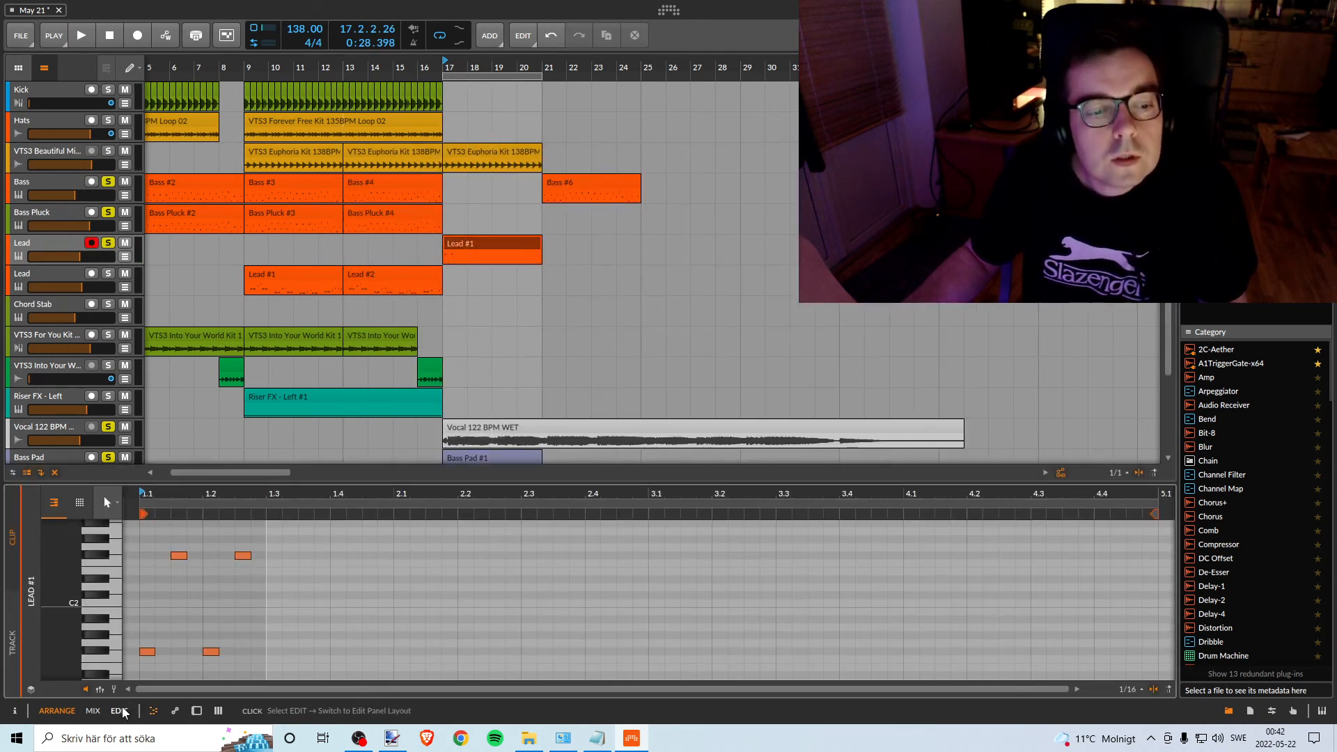
click(155, 709)
mouse_move(244, 64)
mouse_down()
mouse_move(269, 60)
mouse_move(232, 62)
mouse_move(248, 75)
mouse_up()
scroll(271, 211, up, 3)
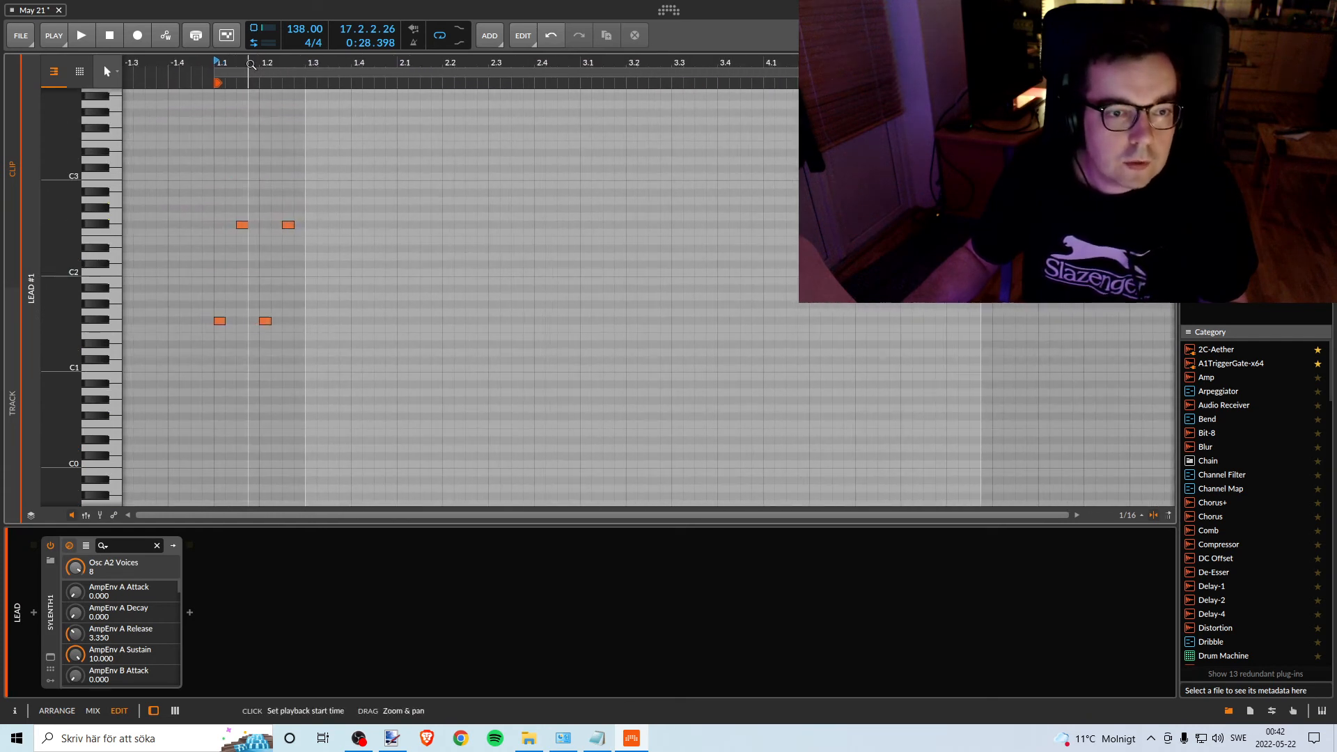
click(227, 215)
drag(186, 202, 355, 381)
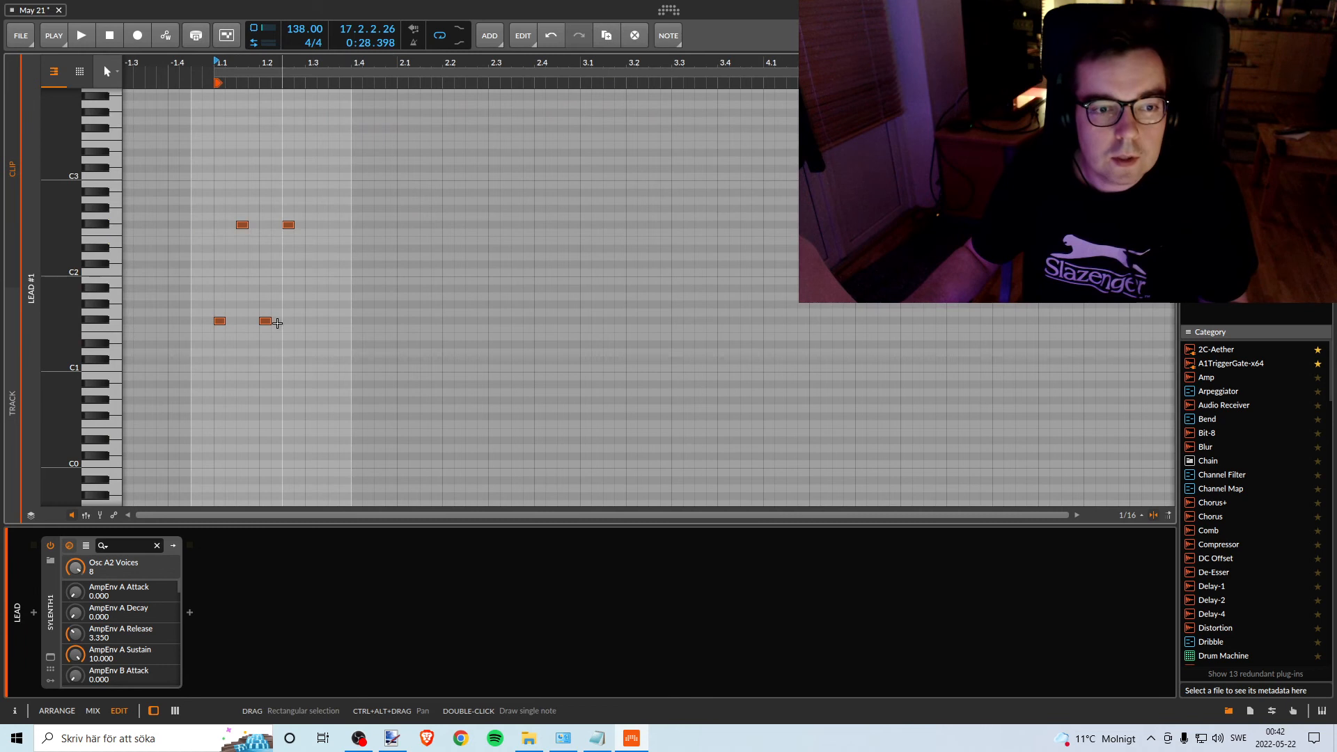
key(space)
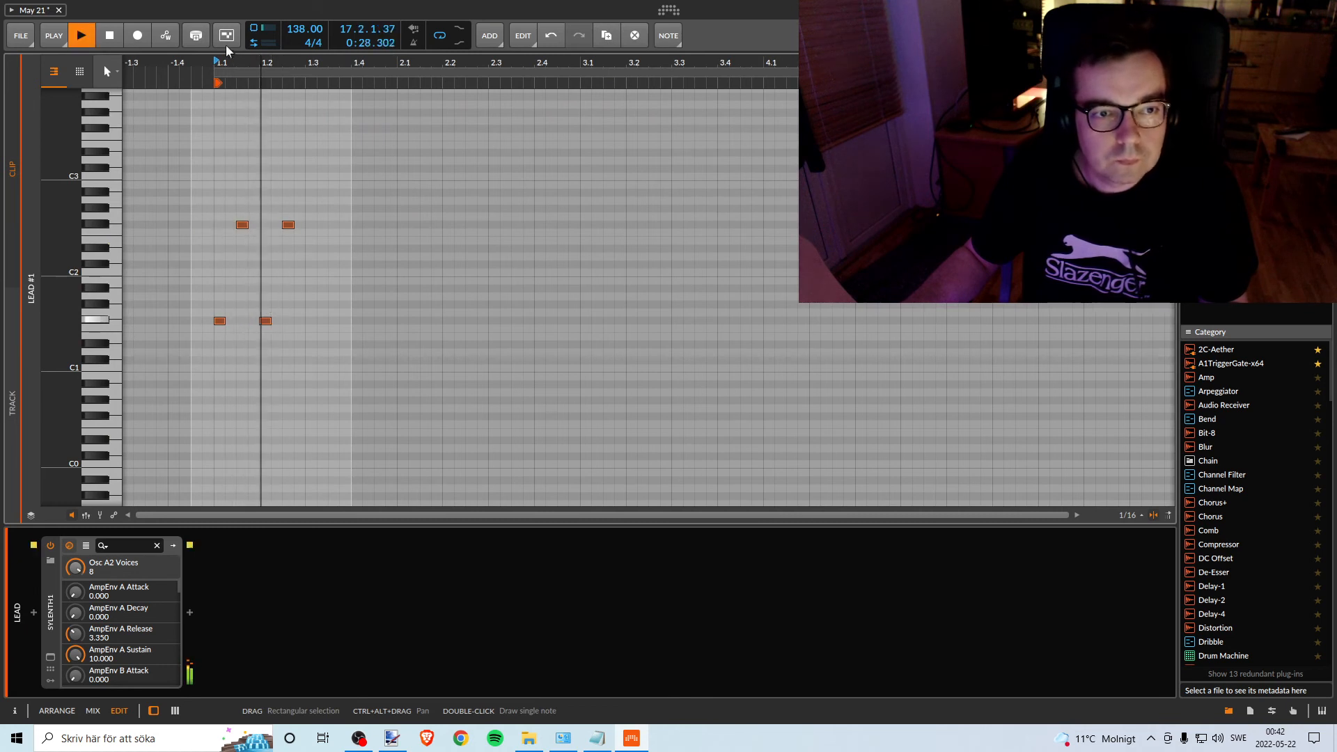
key(space)
Try deleting the second F#1 and F#2 note pair from the Lead clip and audition the remaining notes.
drag(230, 63, 245, 74)
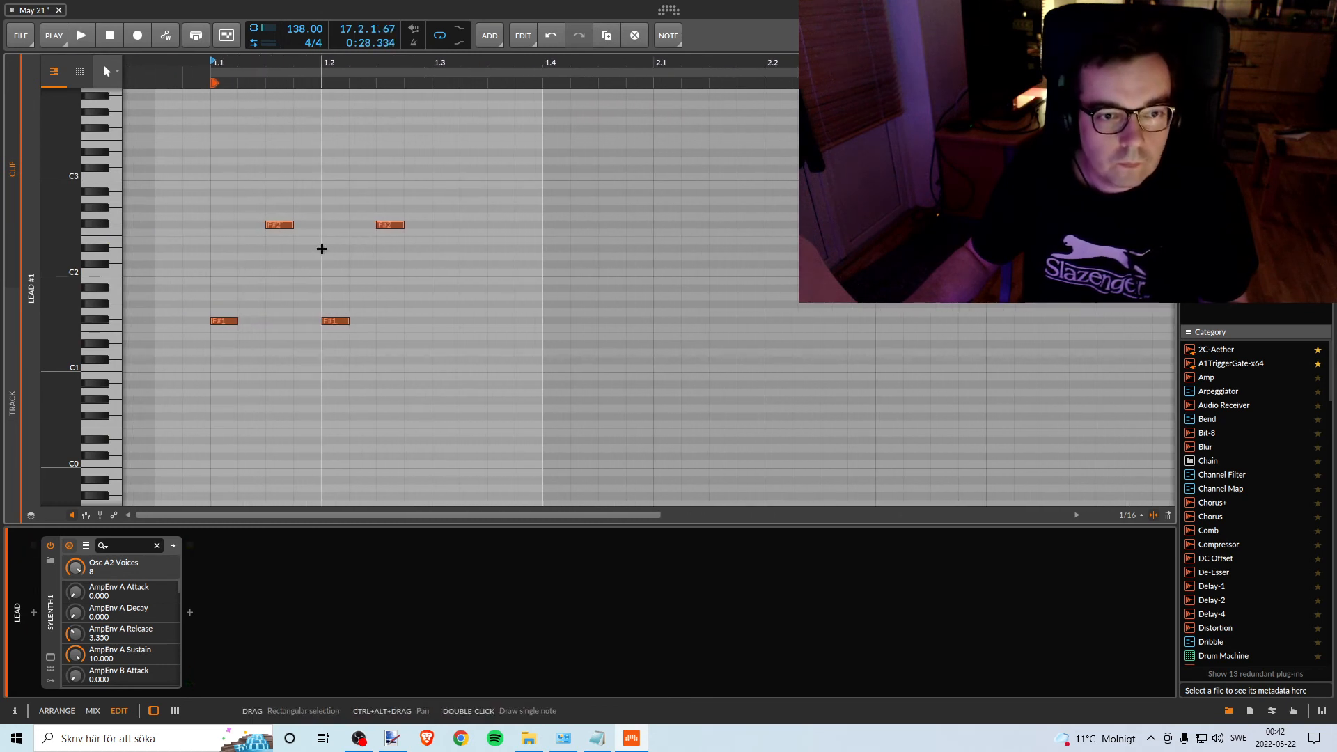
drag(438, 195, 329, 371)
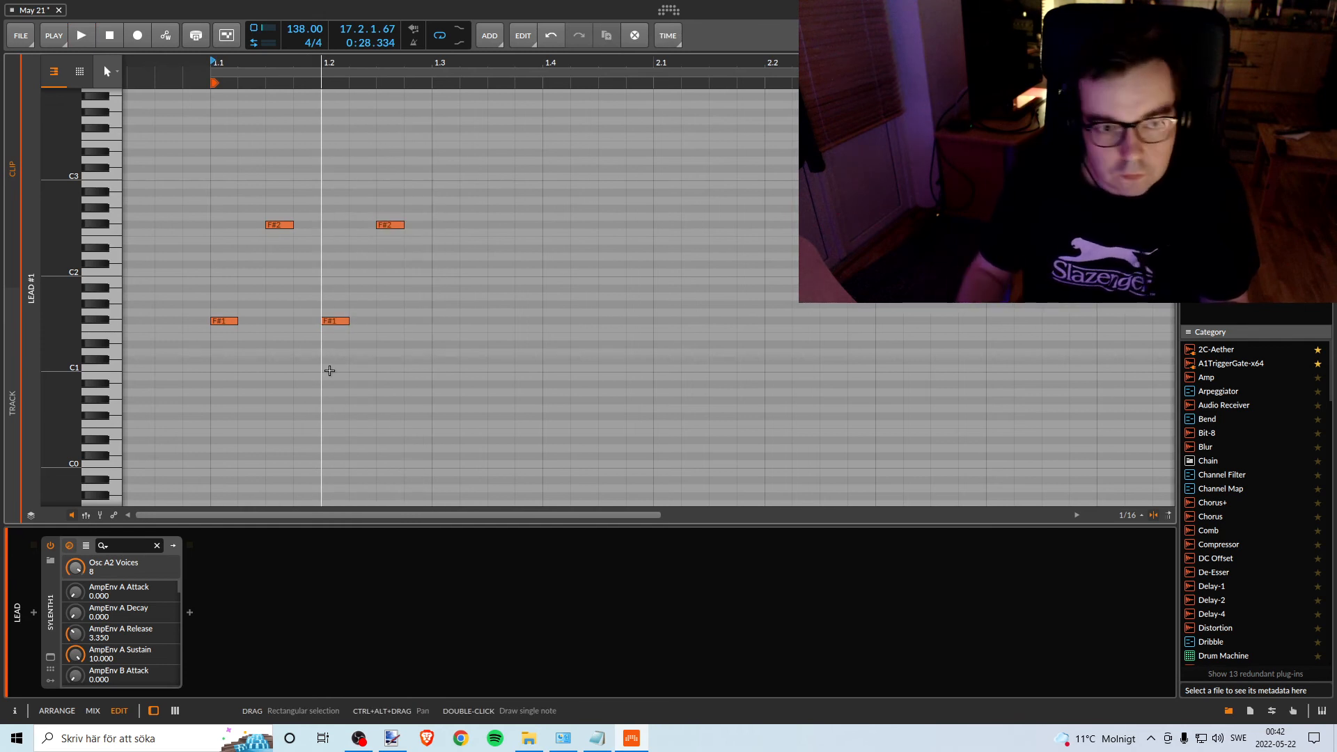
drag(456, 193, 340, 387)
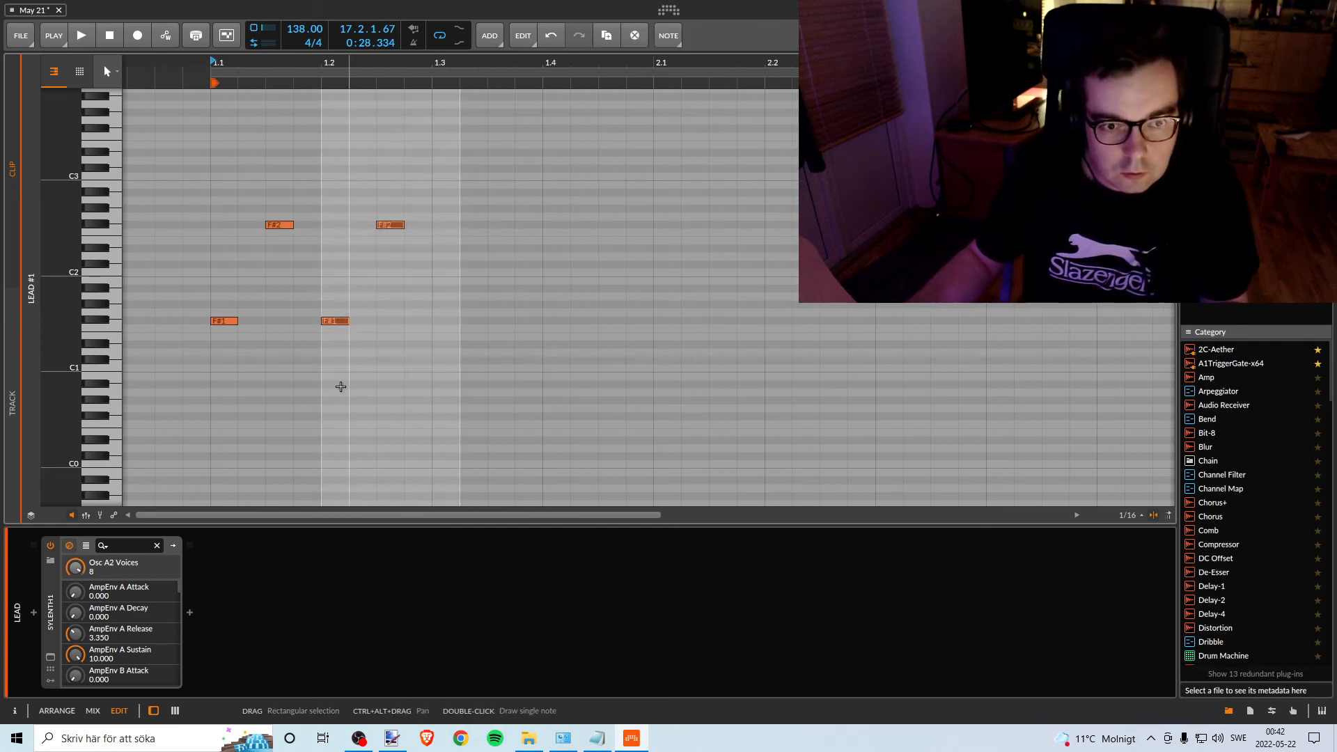
key(Delete)
key(space)
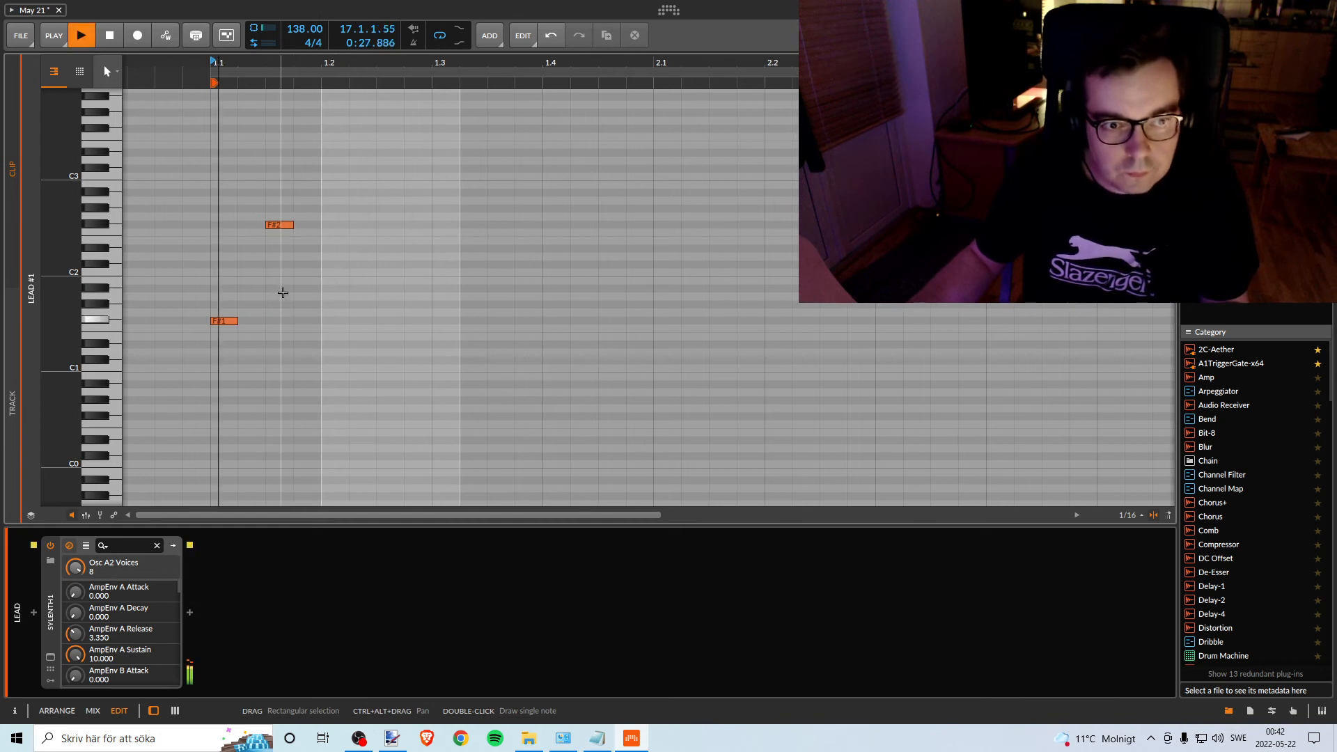
key(space)
Move the Lead clip's second F#1 and F#2 note pair one sixteenth later and audition the new timing.
drag(307, 187, 331, 323)
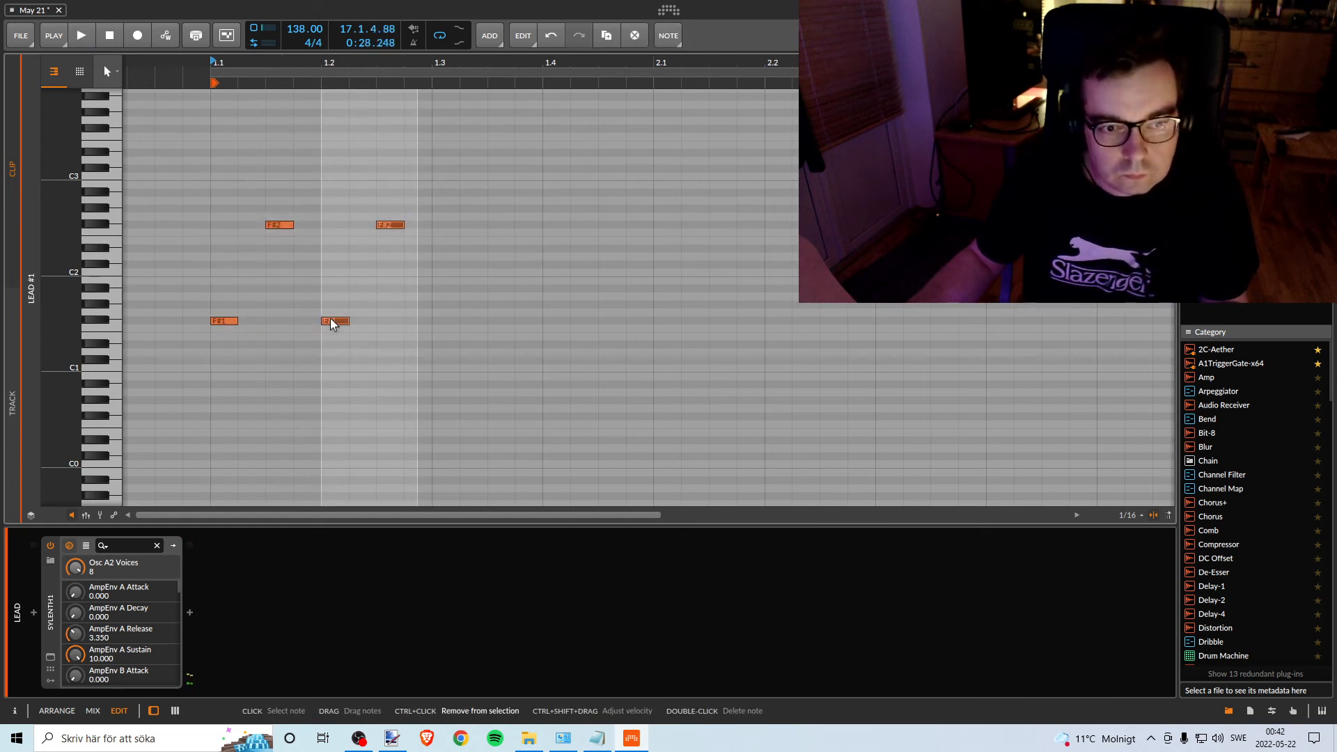
key(space)
key(space)
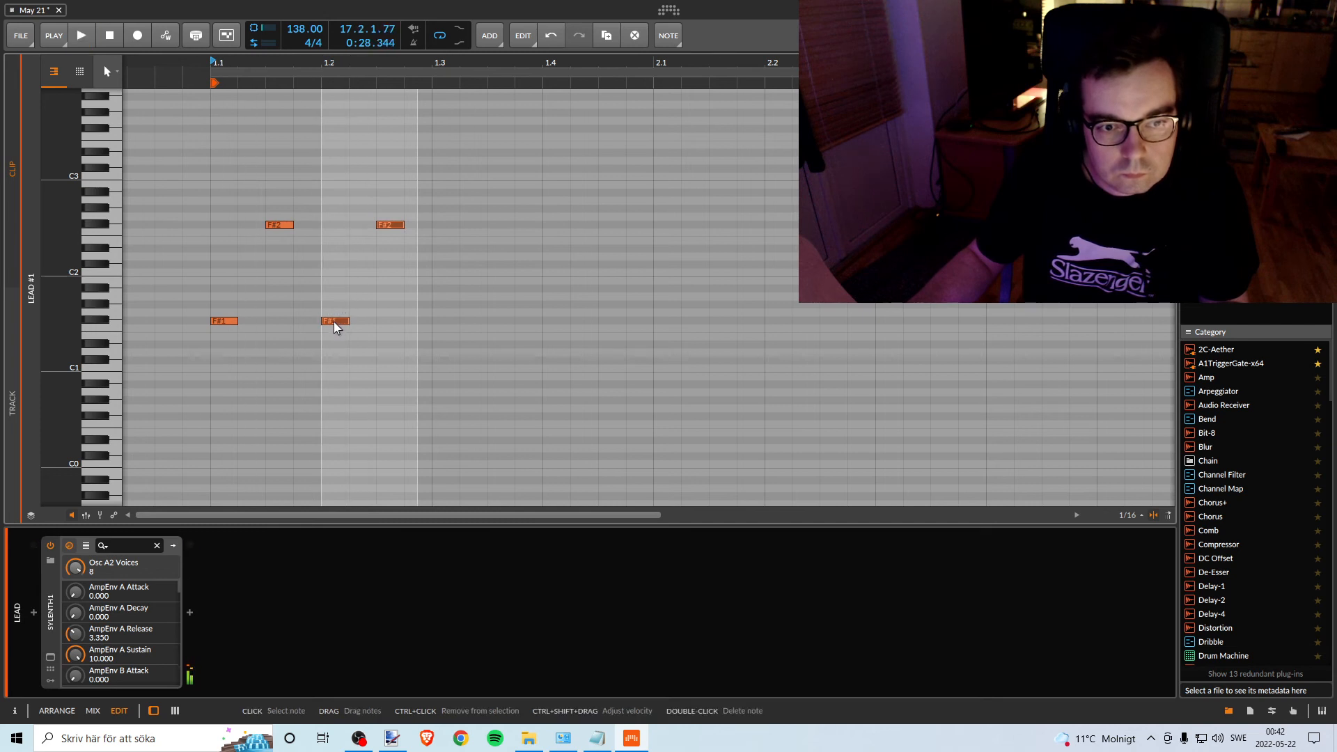
drag(335, 328, 362, 327)
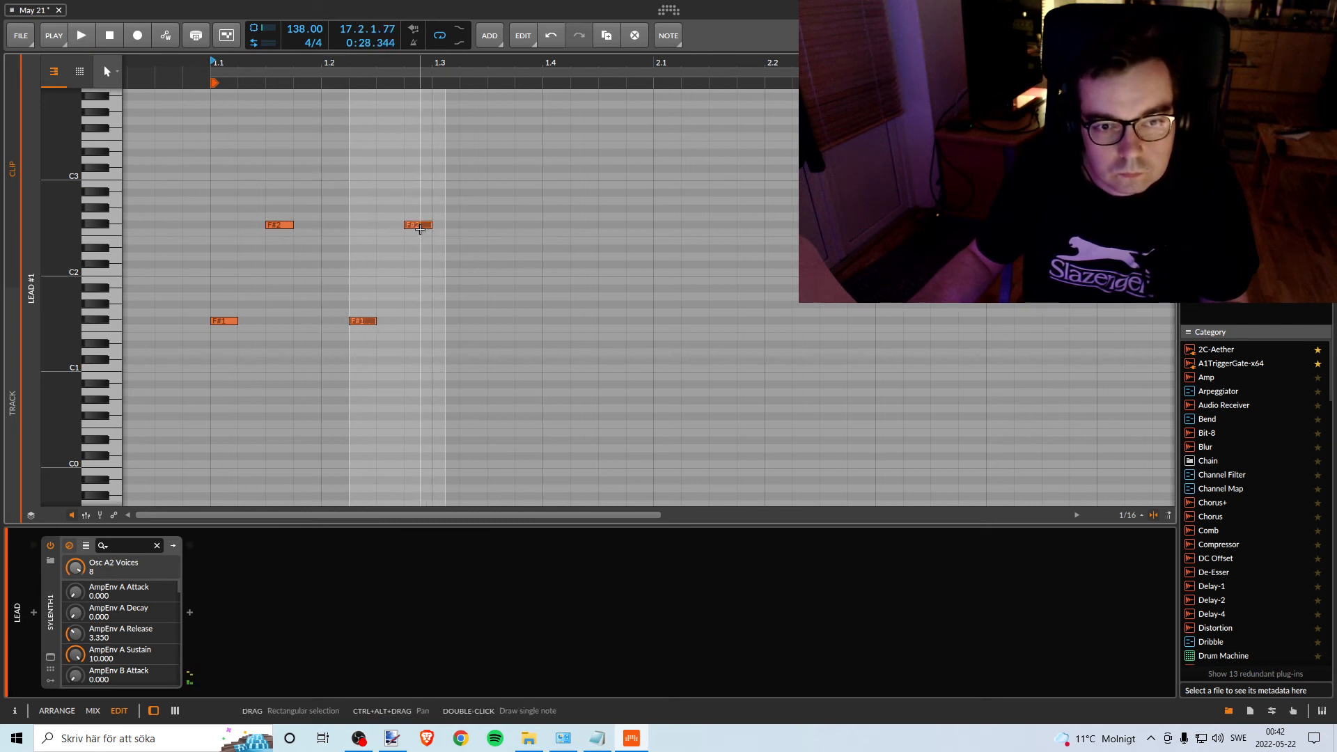
key(space)
key(space)
Copy the last F#2 note two sixteenths later, audition without the original, and restore the original note.
drag(422, 226, 479, 231)
key(ctrl+z)
double_click(421, 224)
key(space)
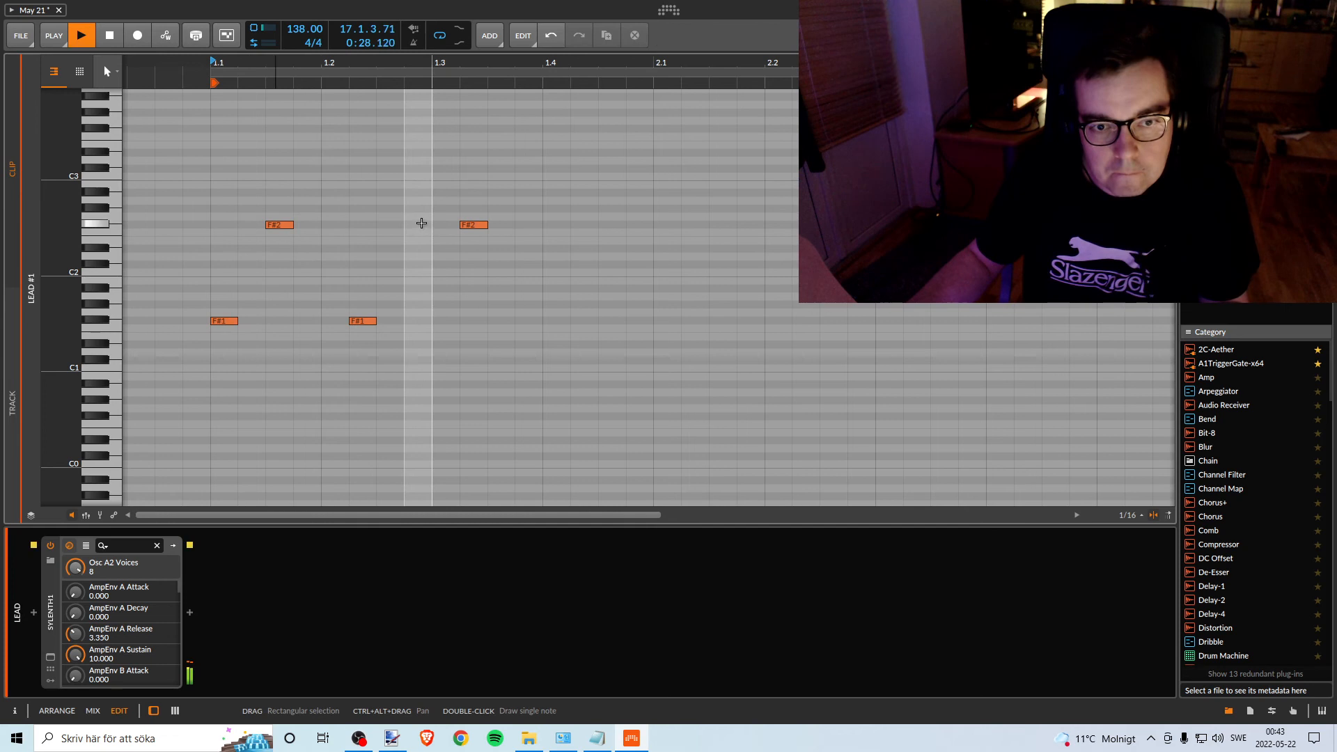
key(ctrl+z)
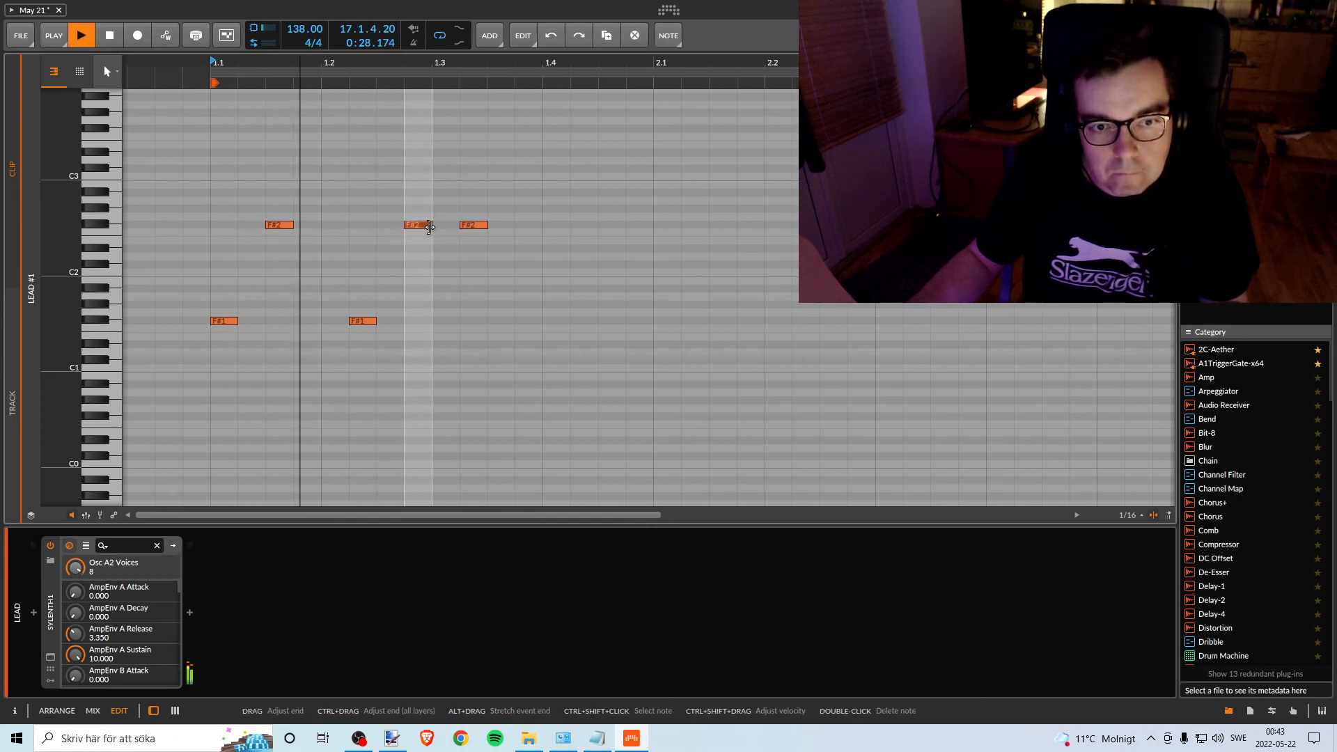
key(space)
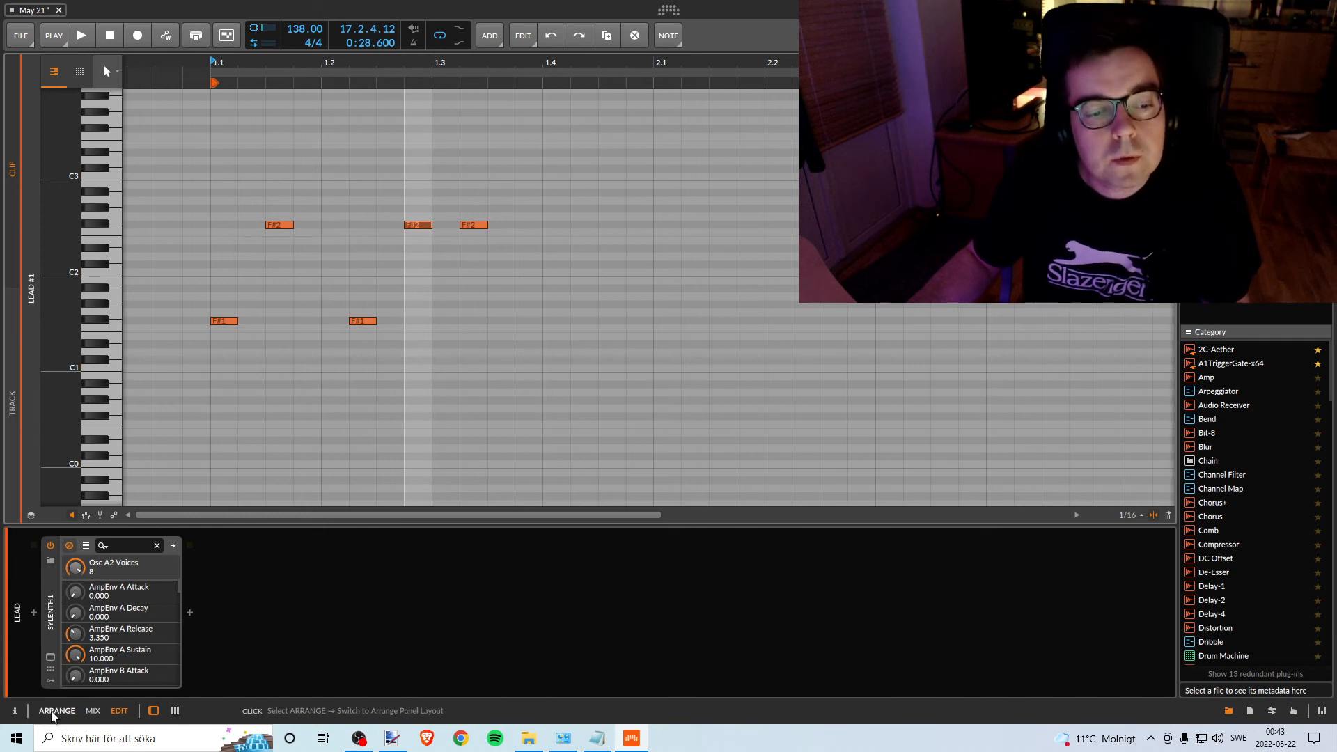
Return to the arrangement, unsolo and mute the Vocal 122 BPM track, and audition from bar 17.
click(61, 710)
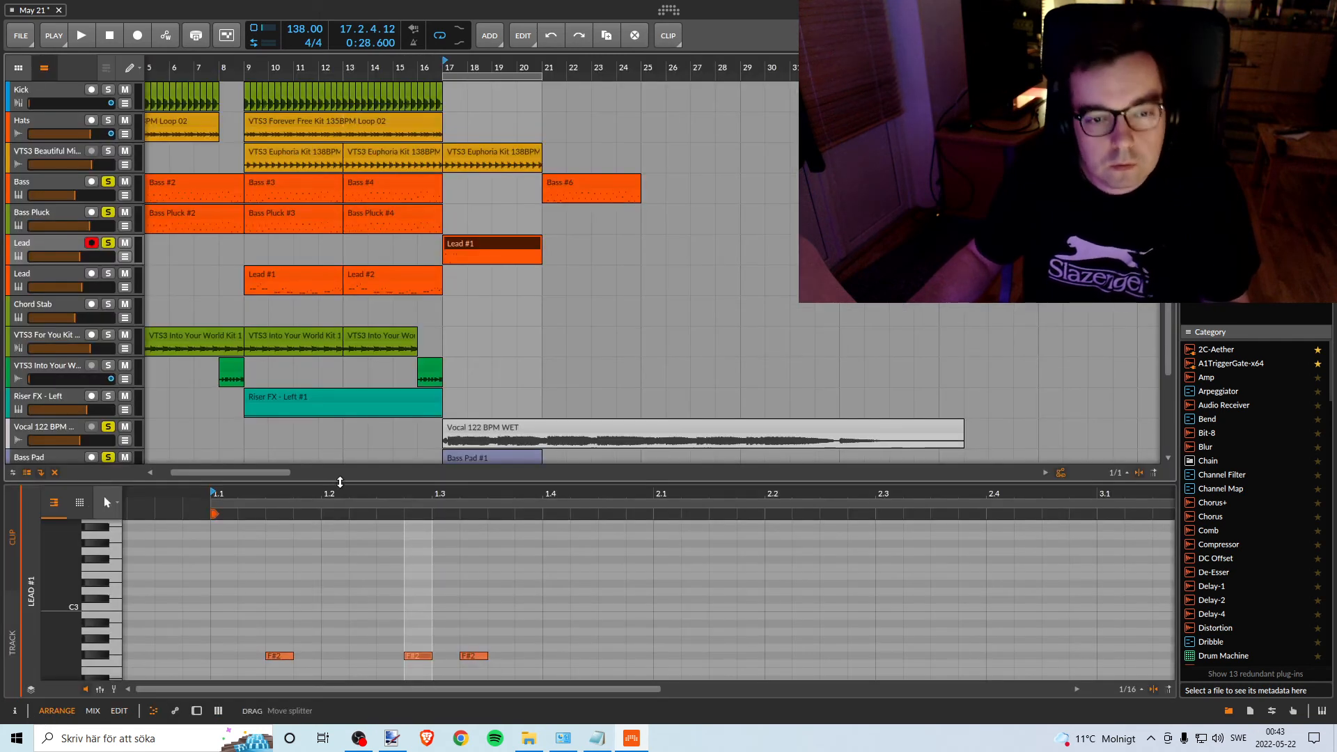
click(108, 427)
click(126, 428)
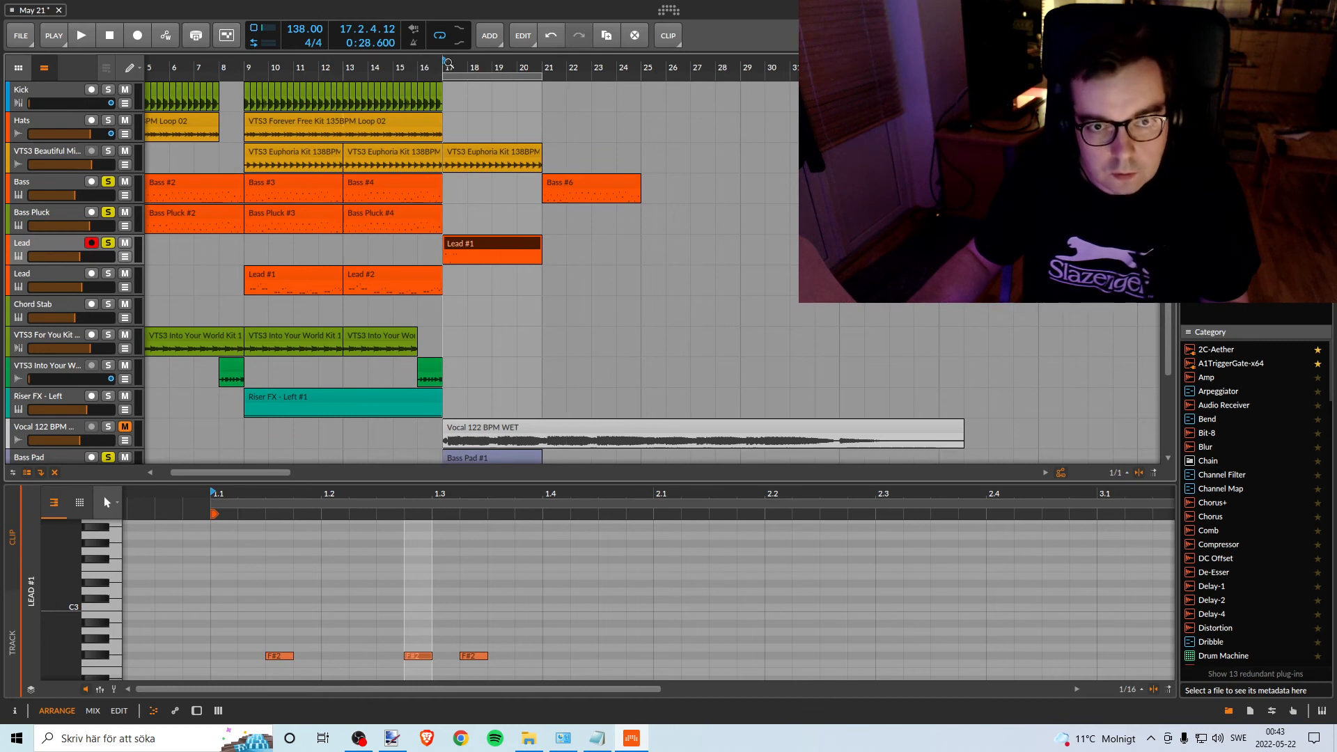
click(447, 62)
key(space)
key(space)
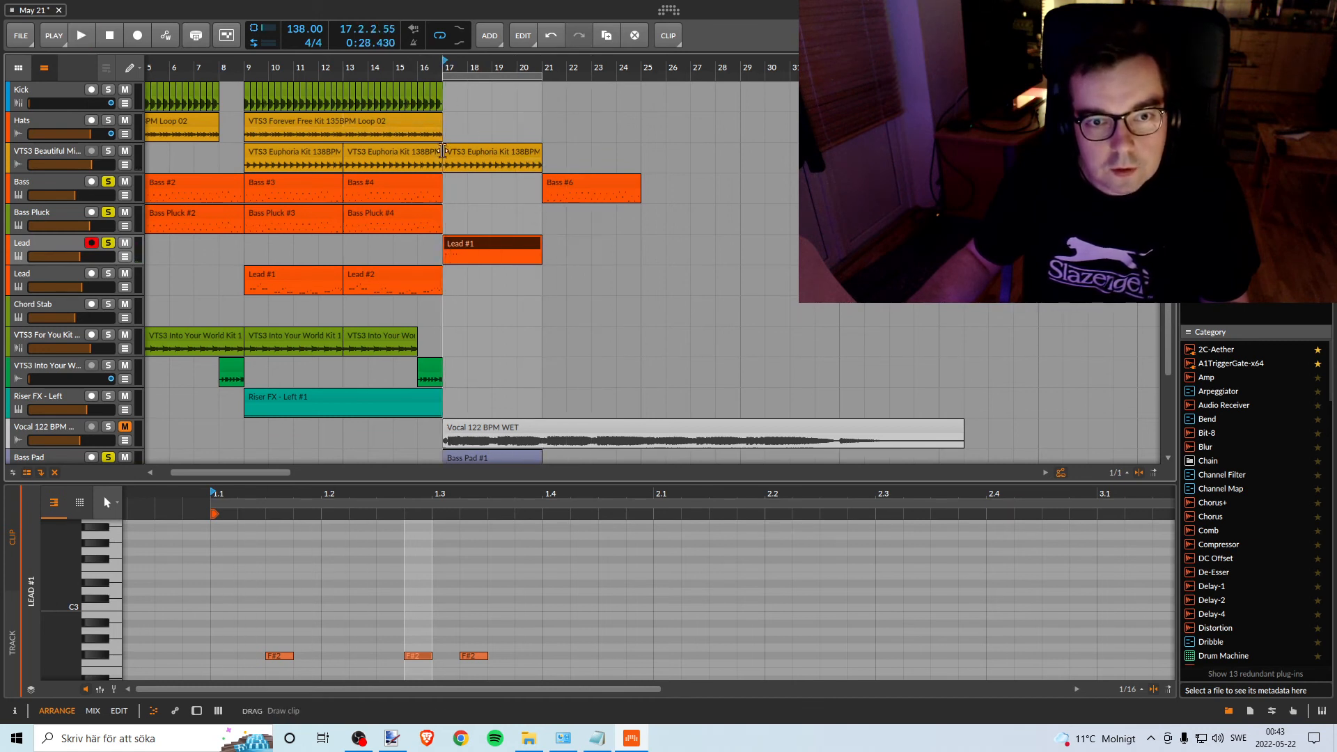
Solo the VTS3 Beautiful percussion loop track and play the section from bar 17.
click(111, 155)
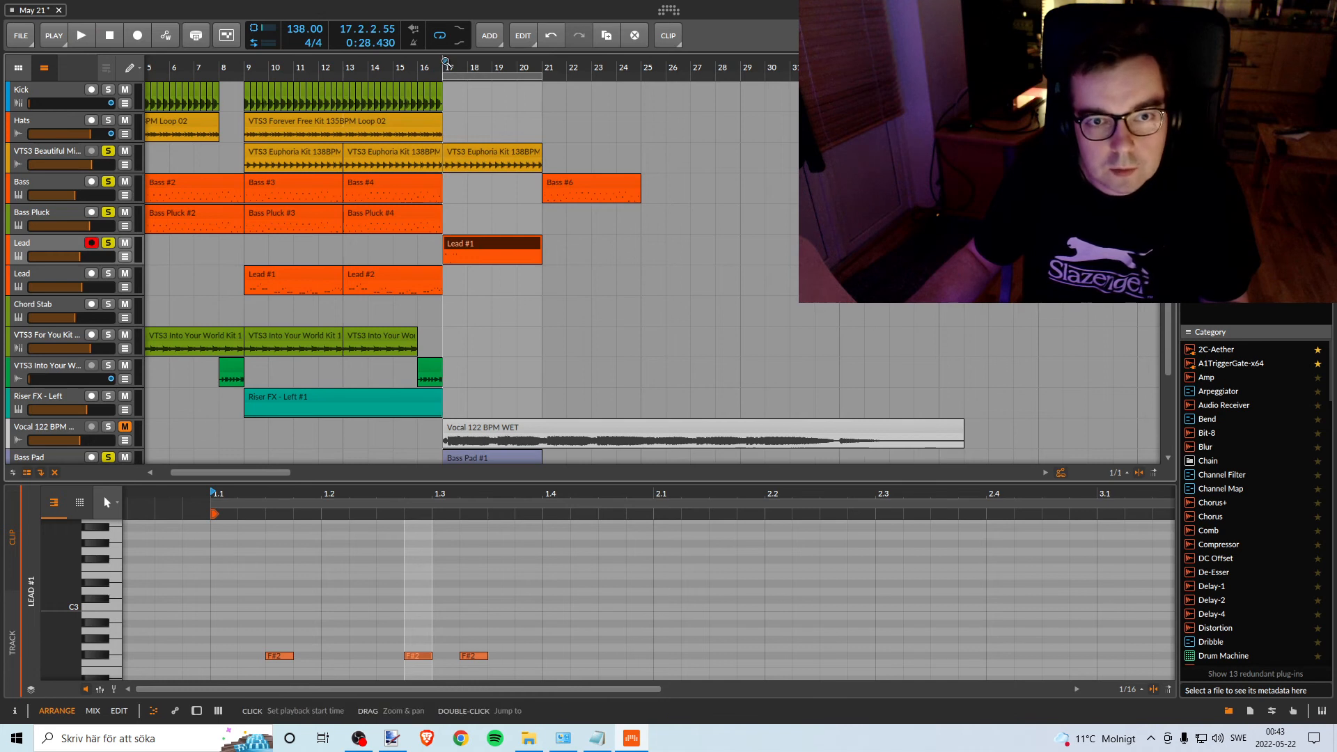
key(space)
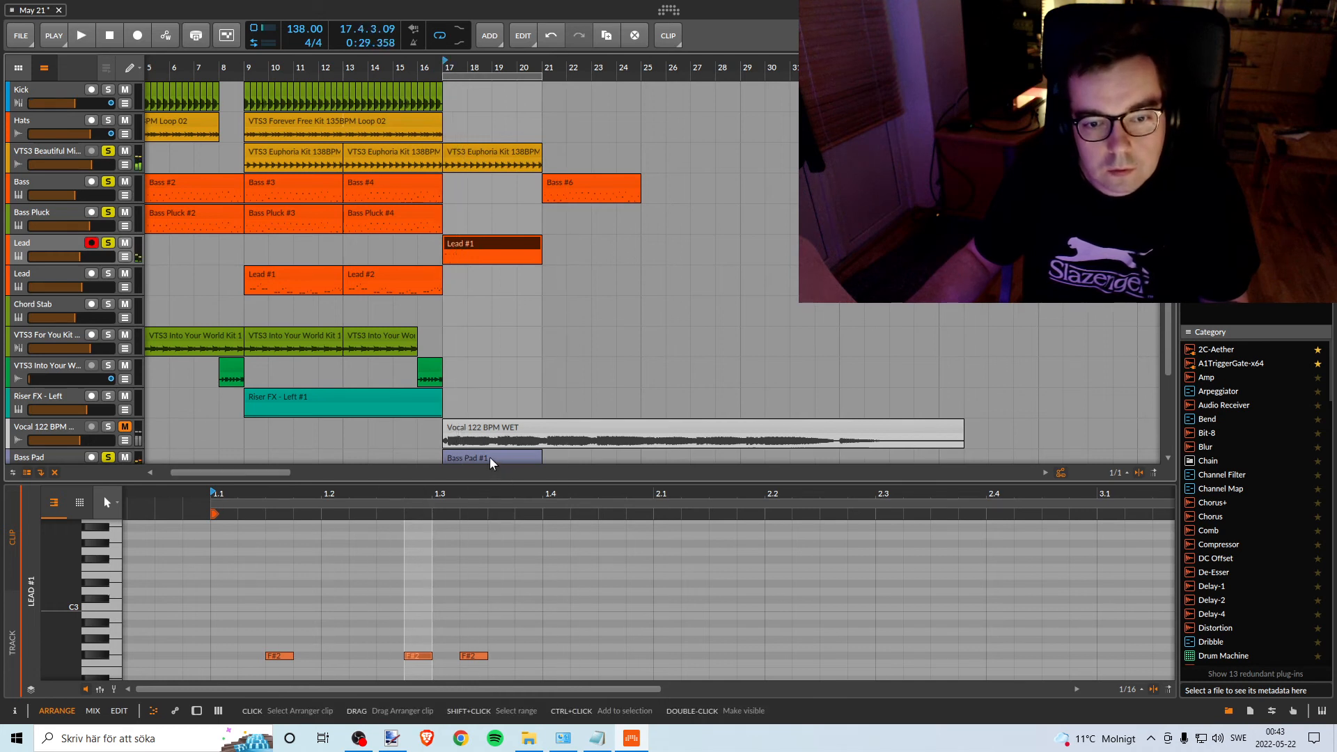
key(space)
Compare the notes of the Bass Pad clip with the upper Lead clip while playing from bar 17.
click(487, 460)
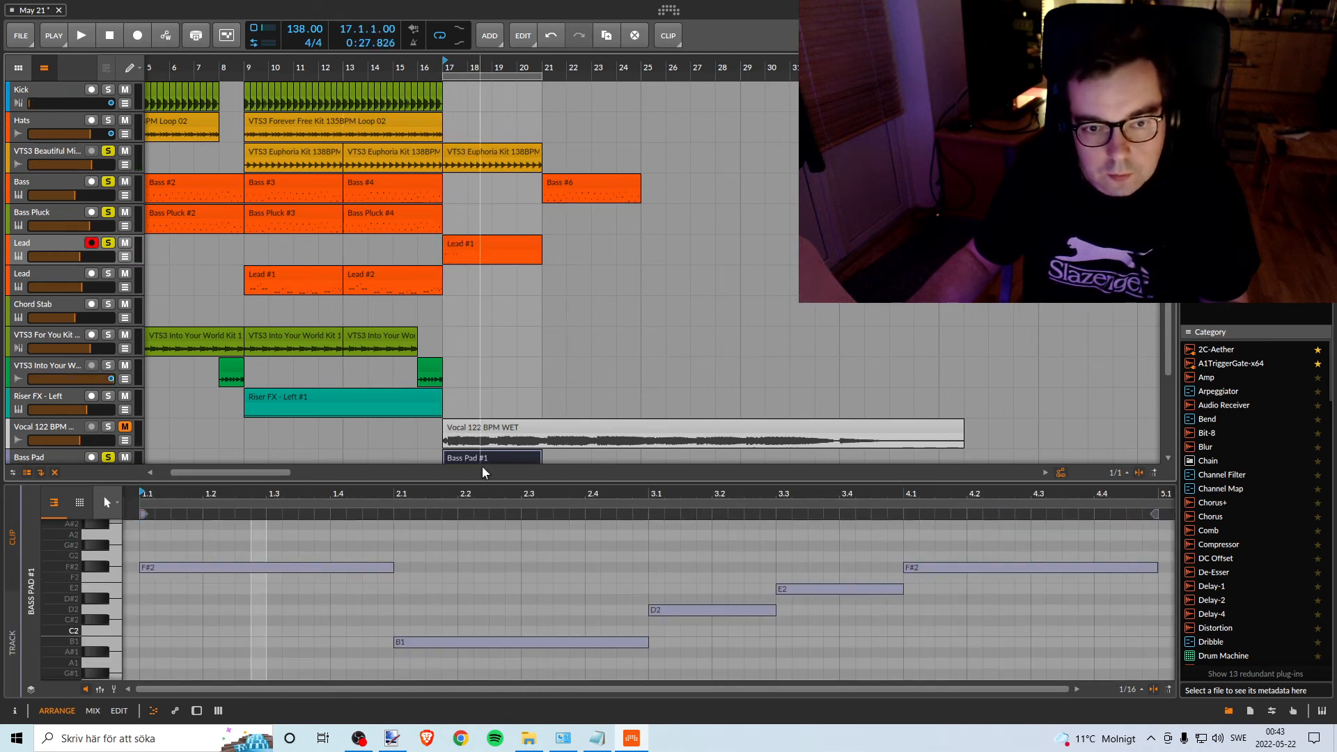
scroll(478, 411, down, 3)
scroll(472, 387, up, 3)
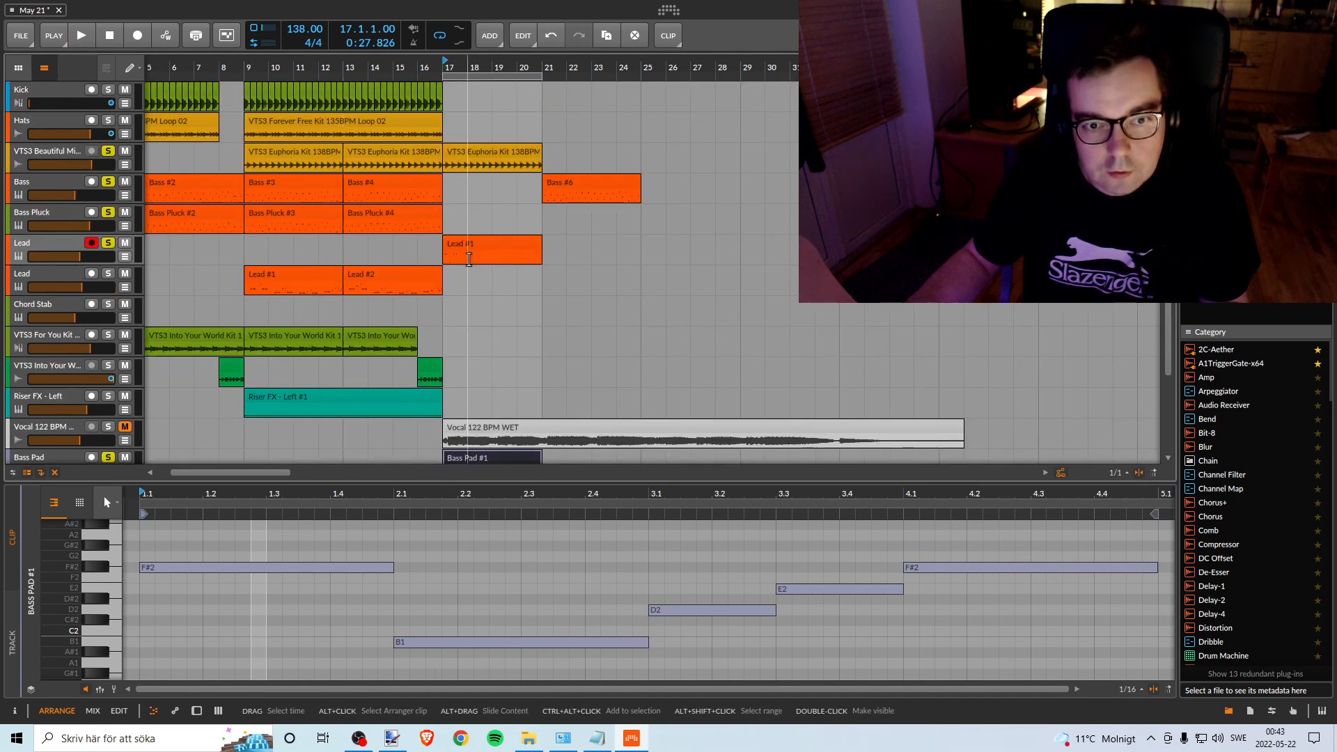
click(454, 248)
key(space)
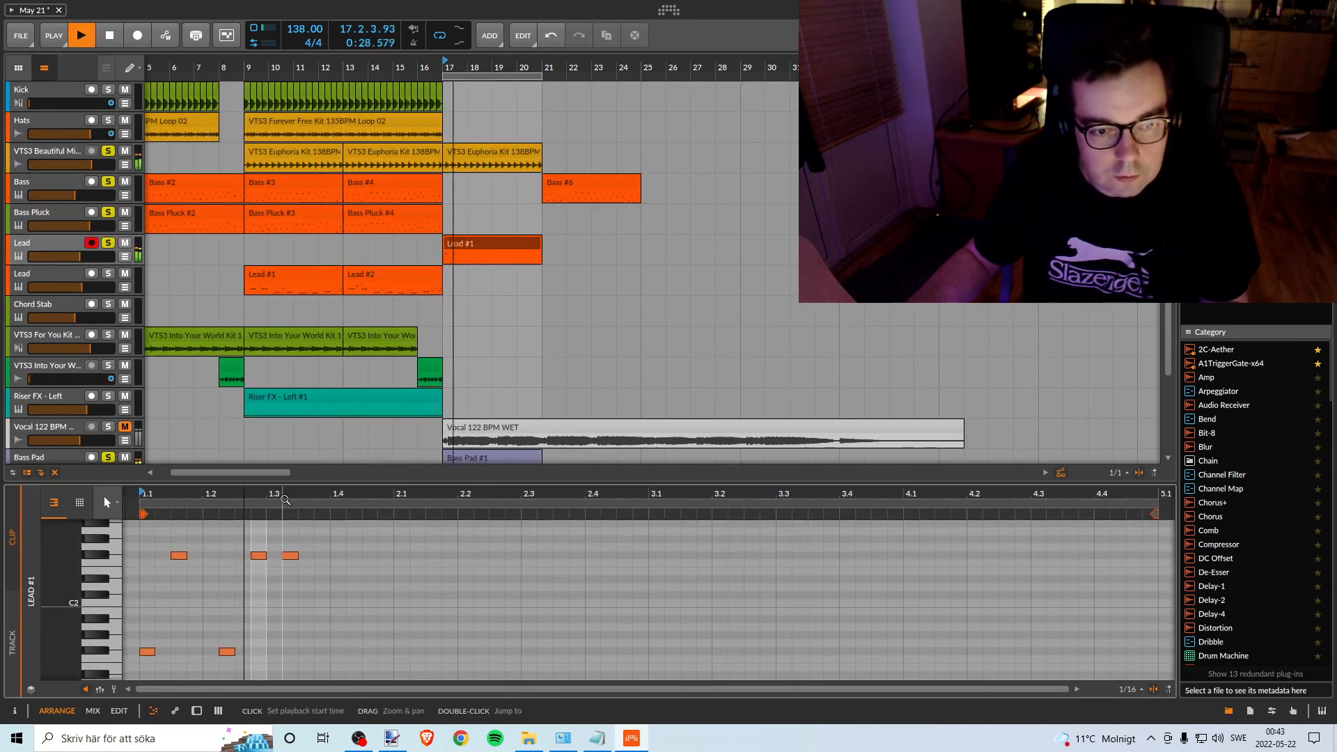
key(space)
key(space)
key(space)
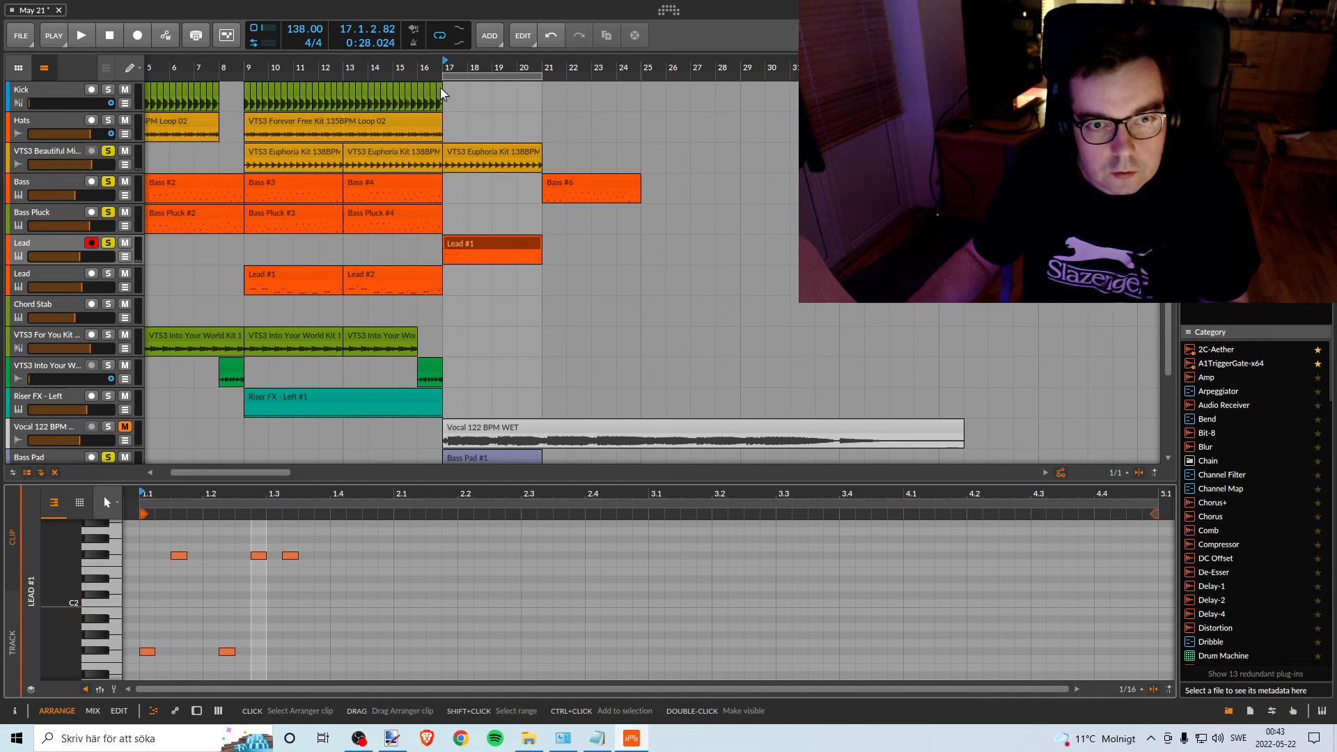
Copy the four-bar kick clip from bar 9 to bar 17 and play from there.
click(254, 93)
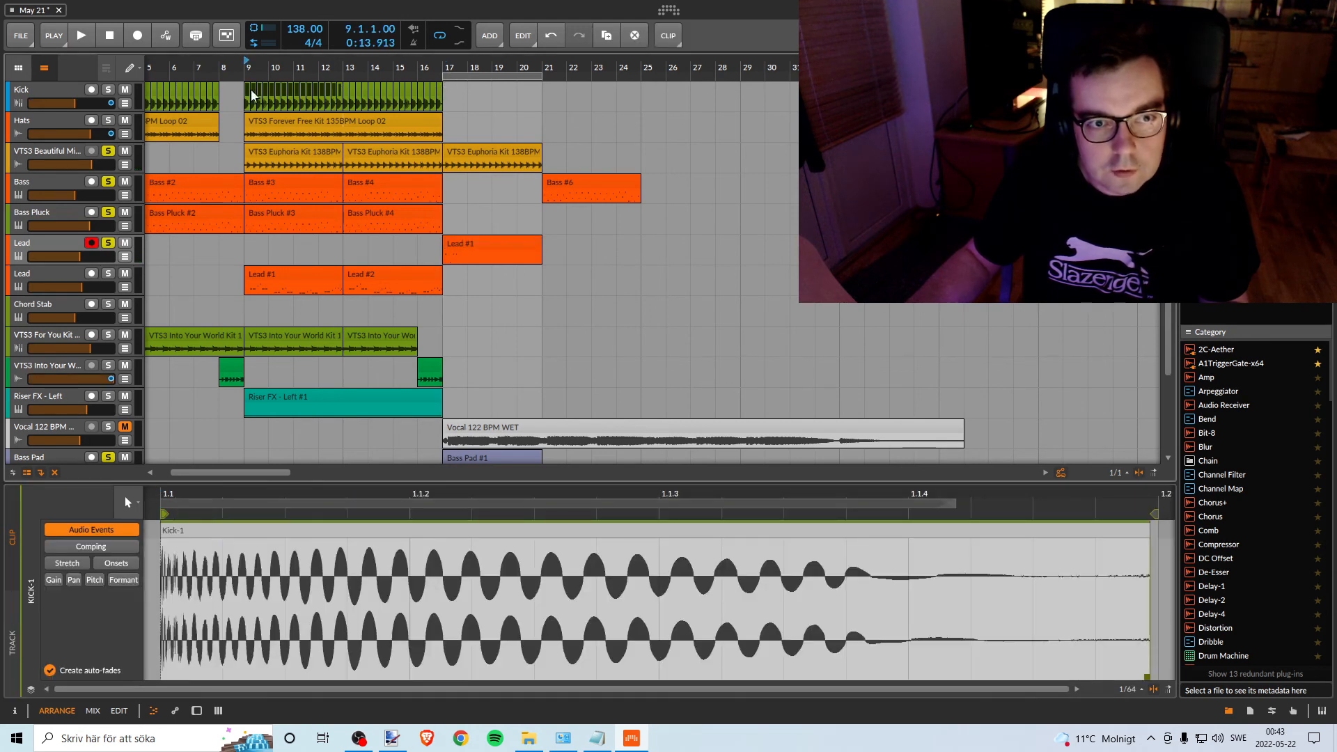
drag(252, 92, 446, 104)
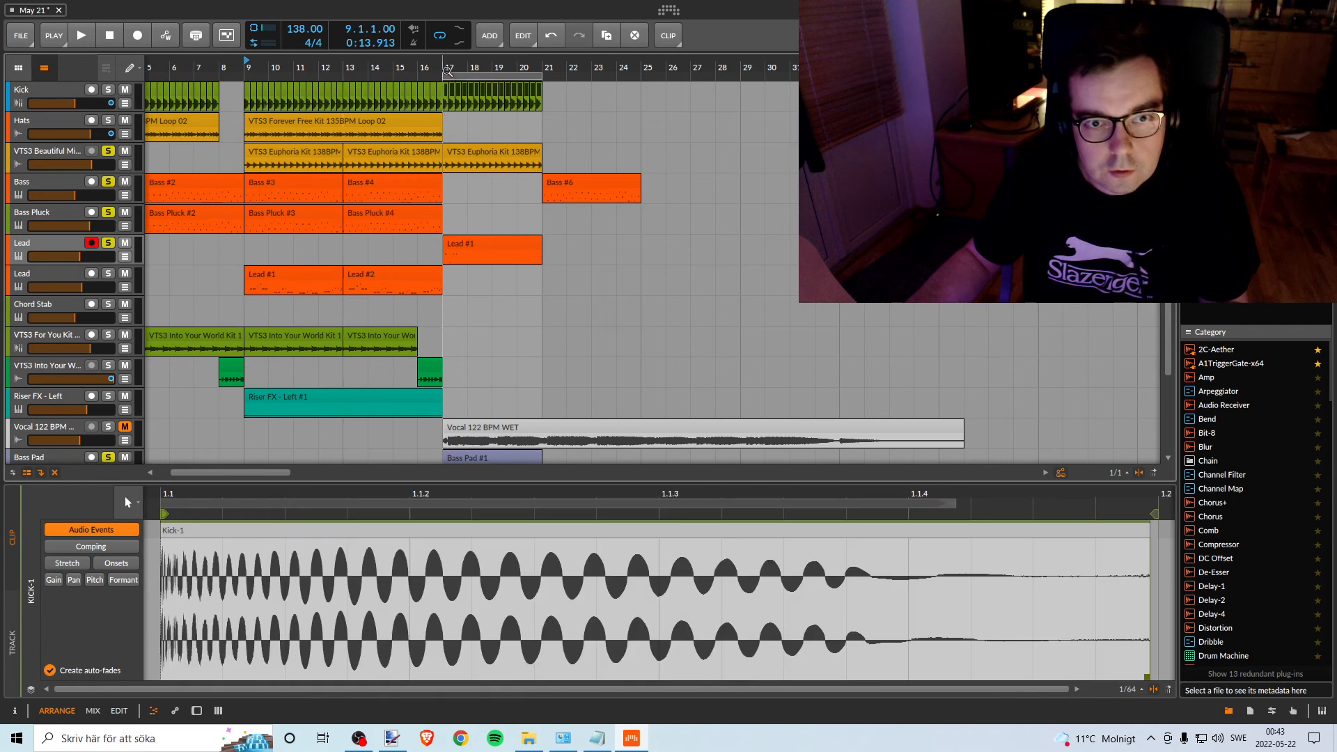
click(448, 70)
key(space)
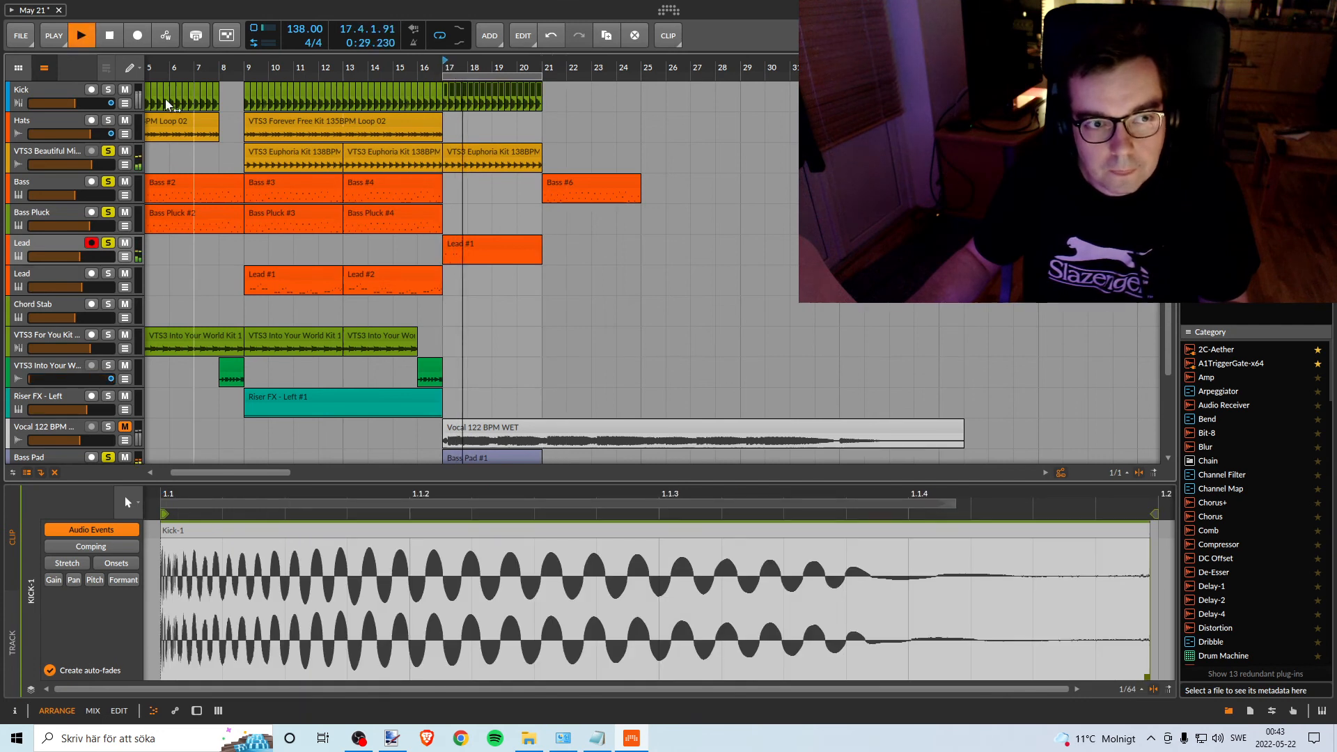
Solo the Kick track and audition the vocal section from bar 17 again.
key(space)
click(108, 90)
key(space)
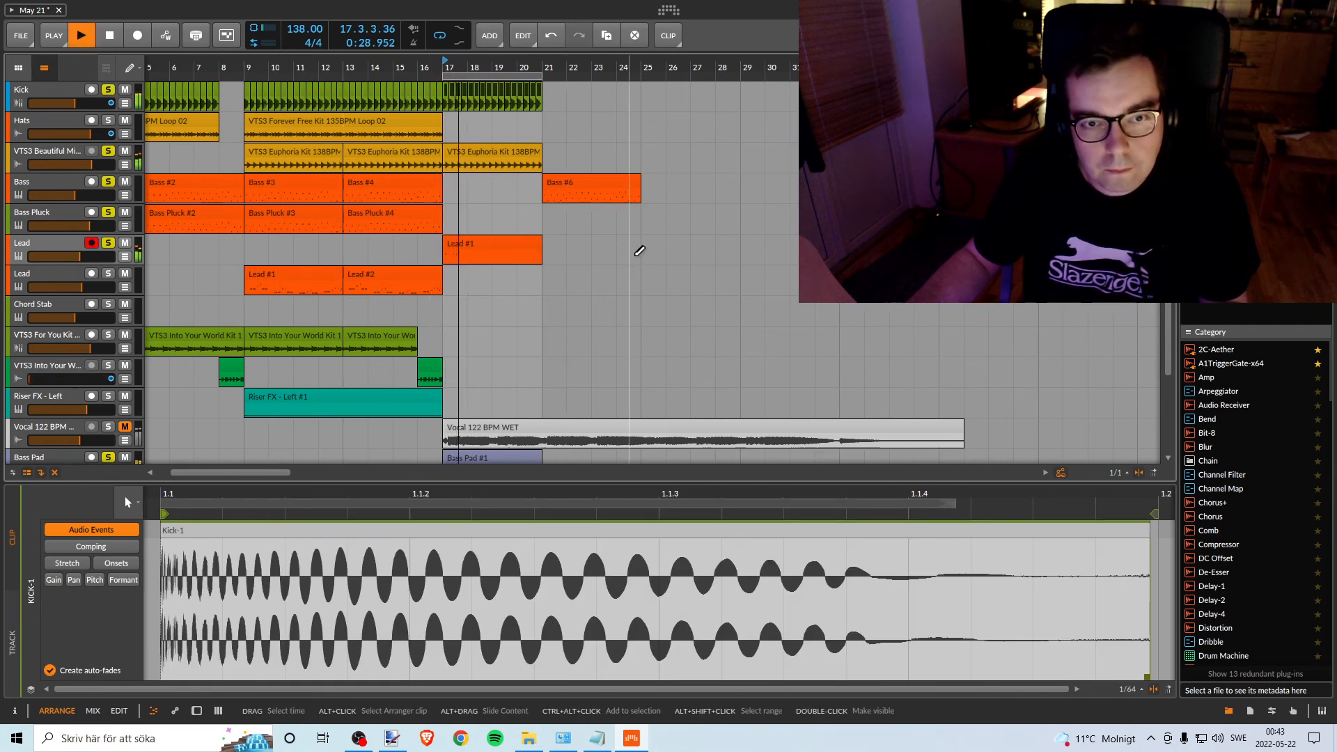
scroll(558, 364, down, 2)
scroll(538, 350, up, 1)
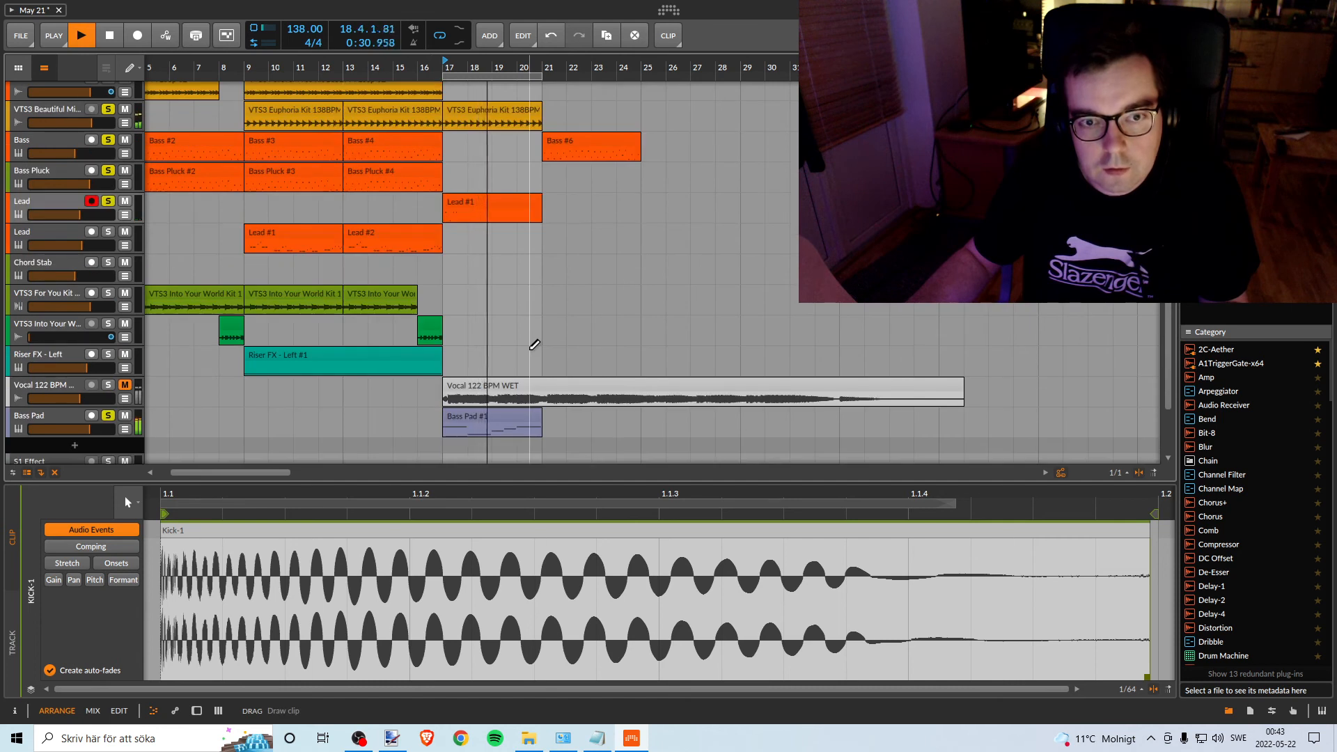
Examine the upper Lead clip's note pattern up close and audition it.
click(475, 201)
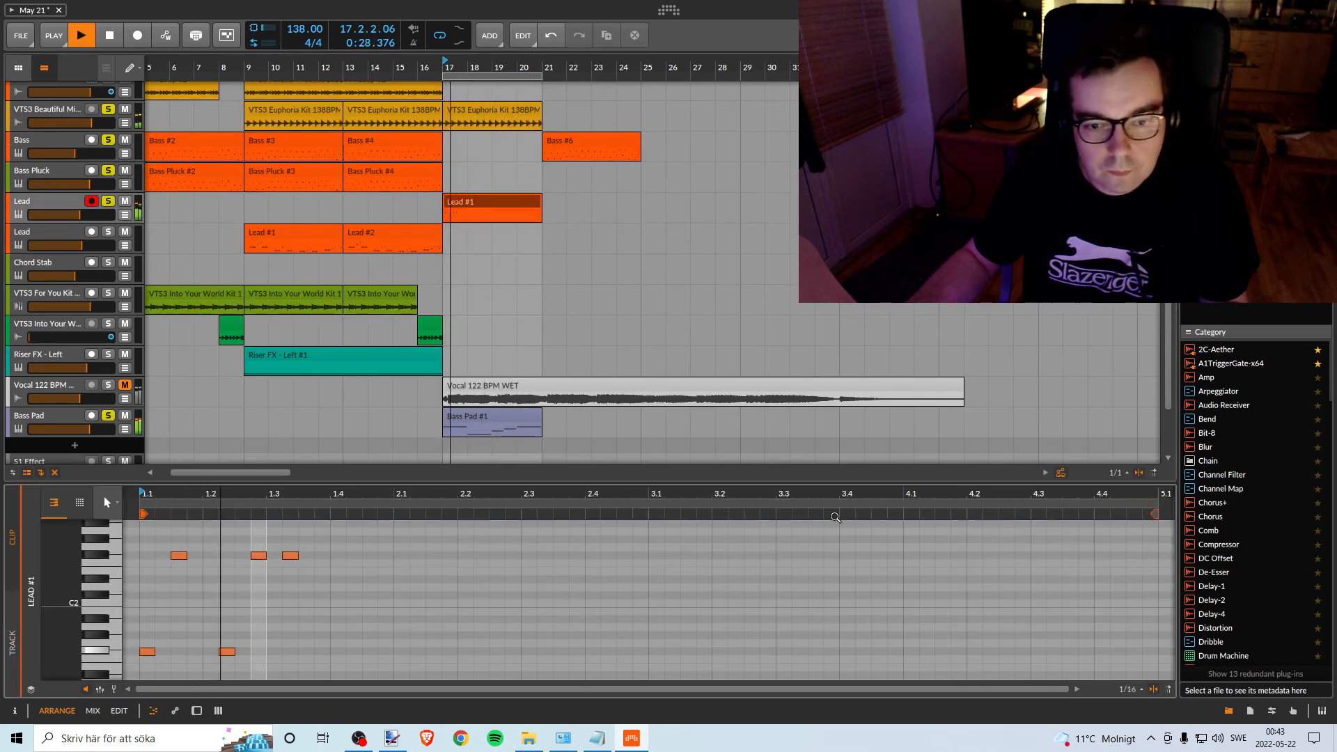
key(space)
drag(1001, 492, 765, 521)
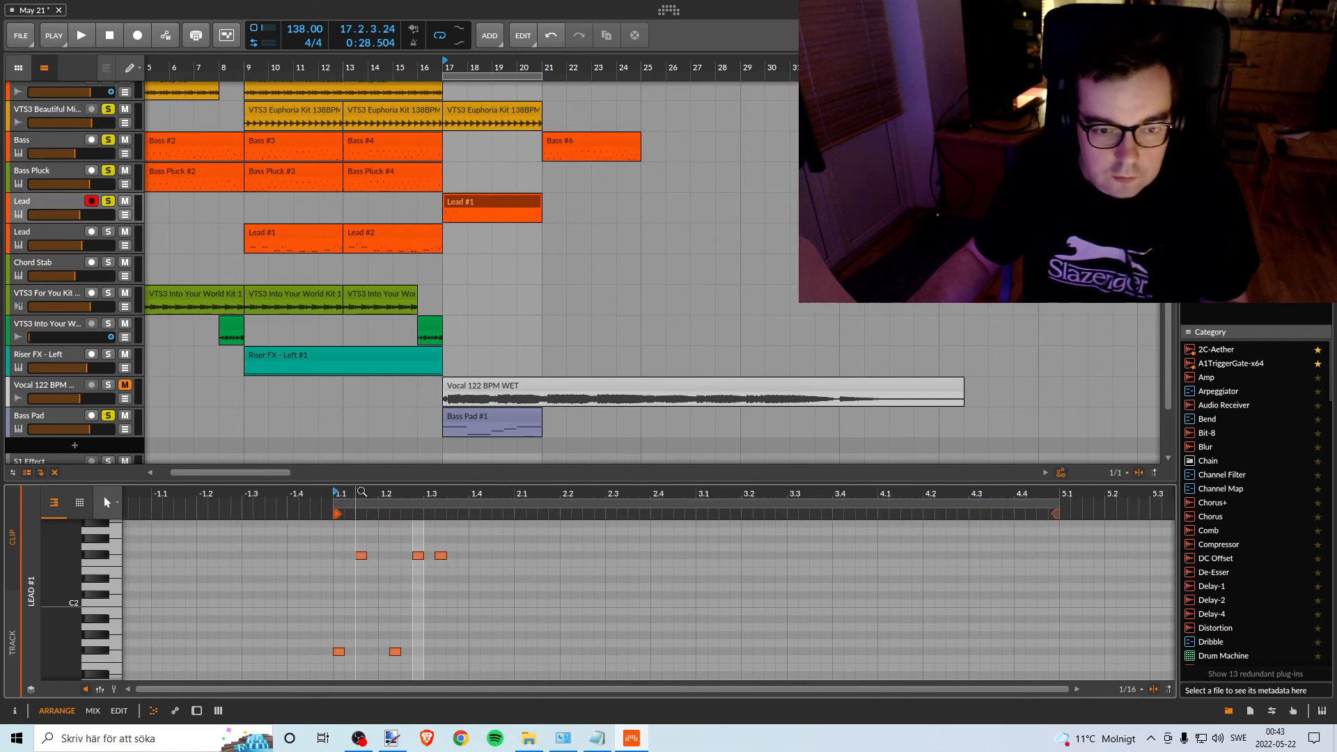
drag(362, 491, 374, 493)
key(space)
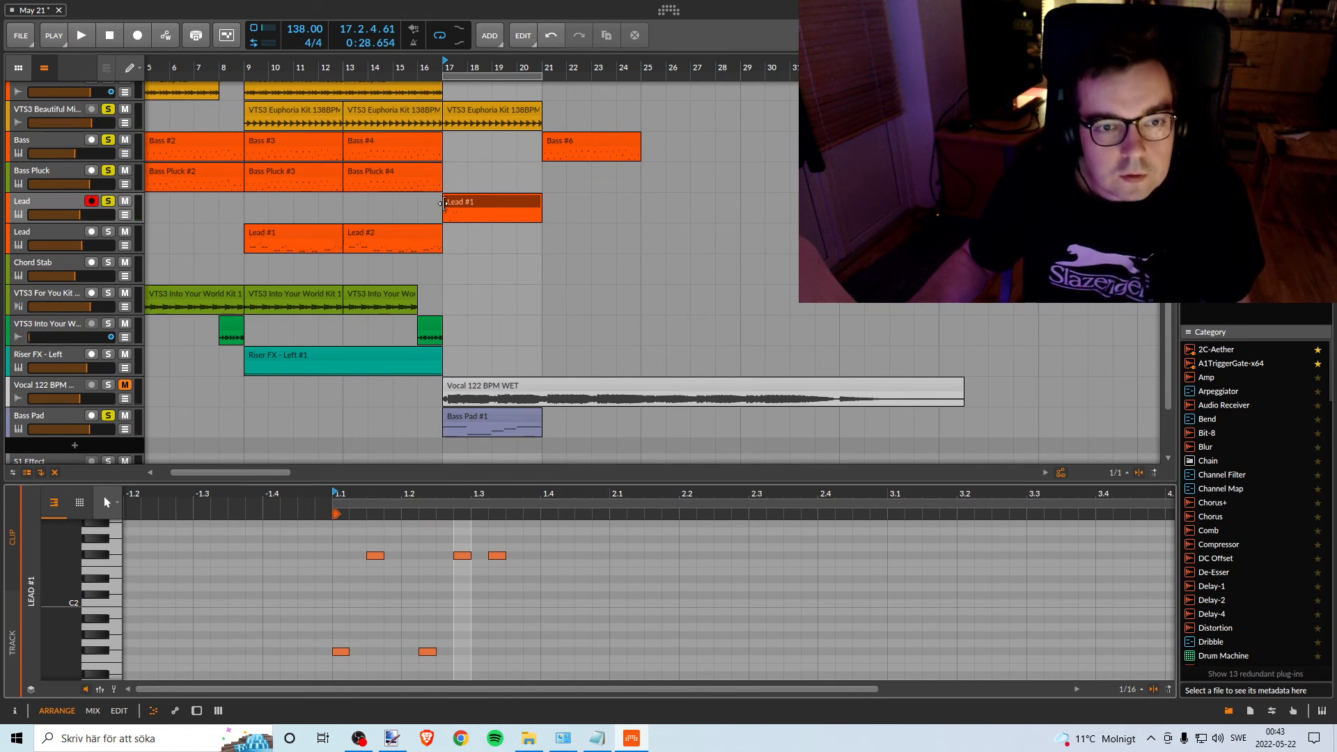
Move the Bass clip from bar 21 to bar 17, try raising the Bass track's volume and undo the volume change.
click(583, 142)
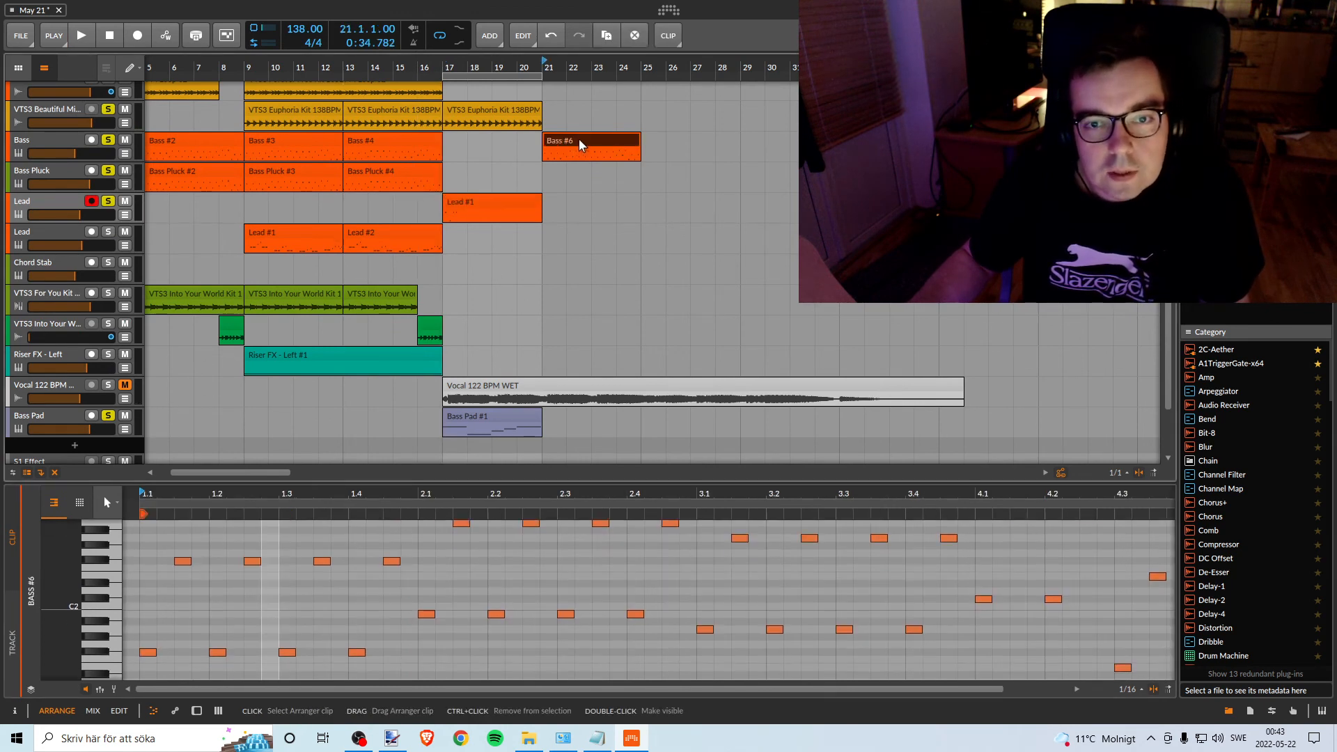
drag(579, 140, 479, 140)
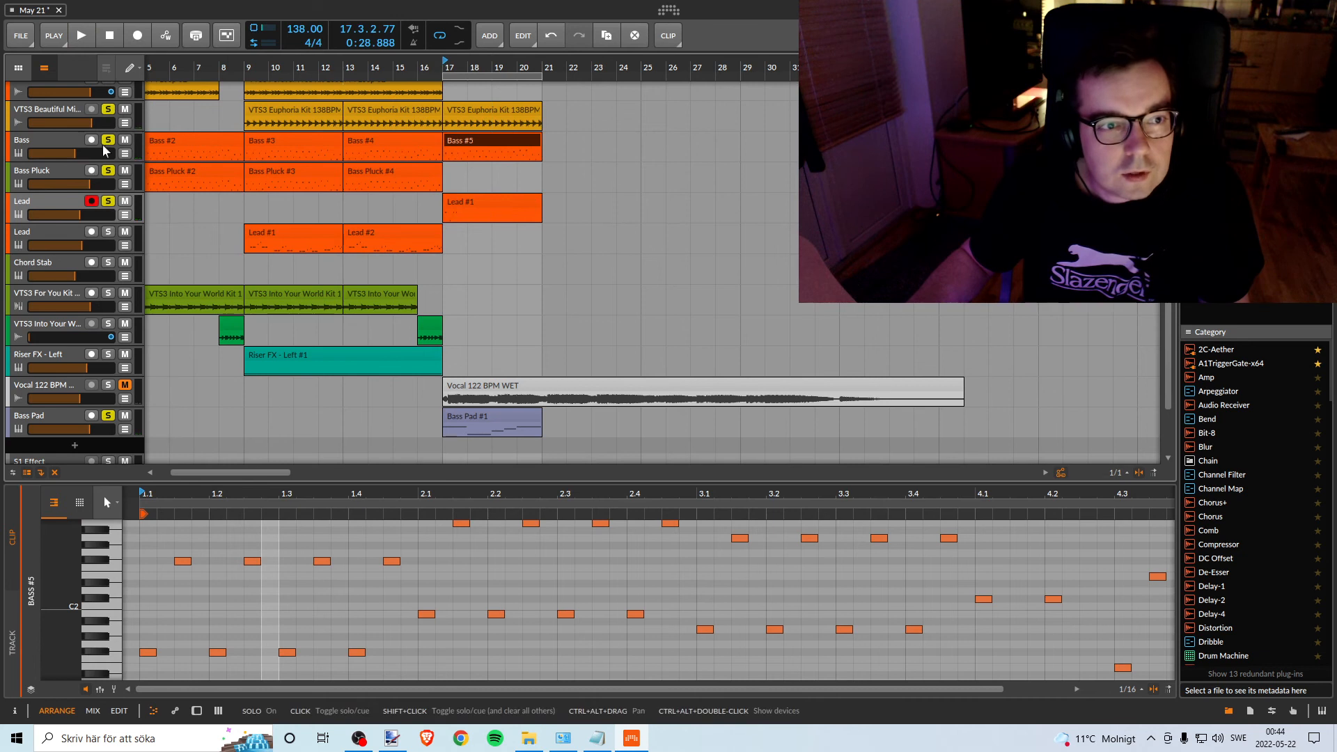
drag(78, 156, 88, 156)
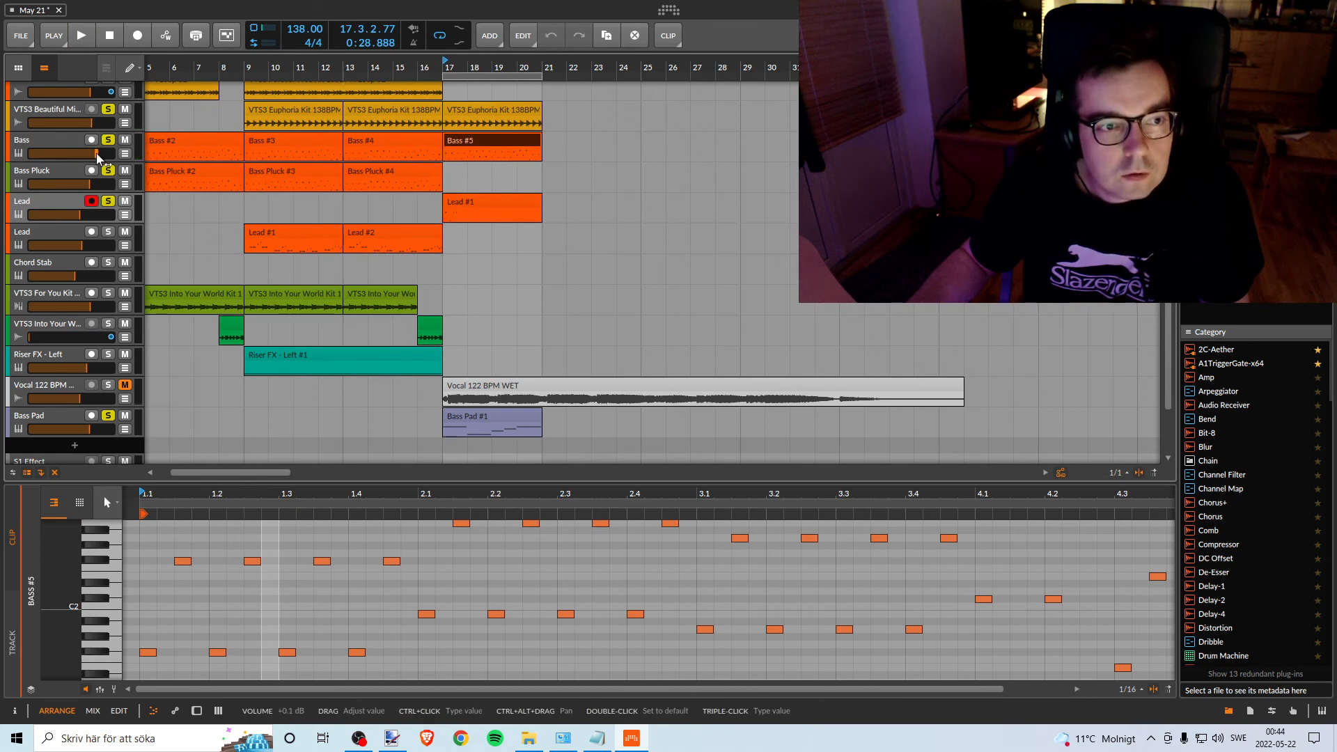
key(ctrl+z)
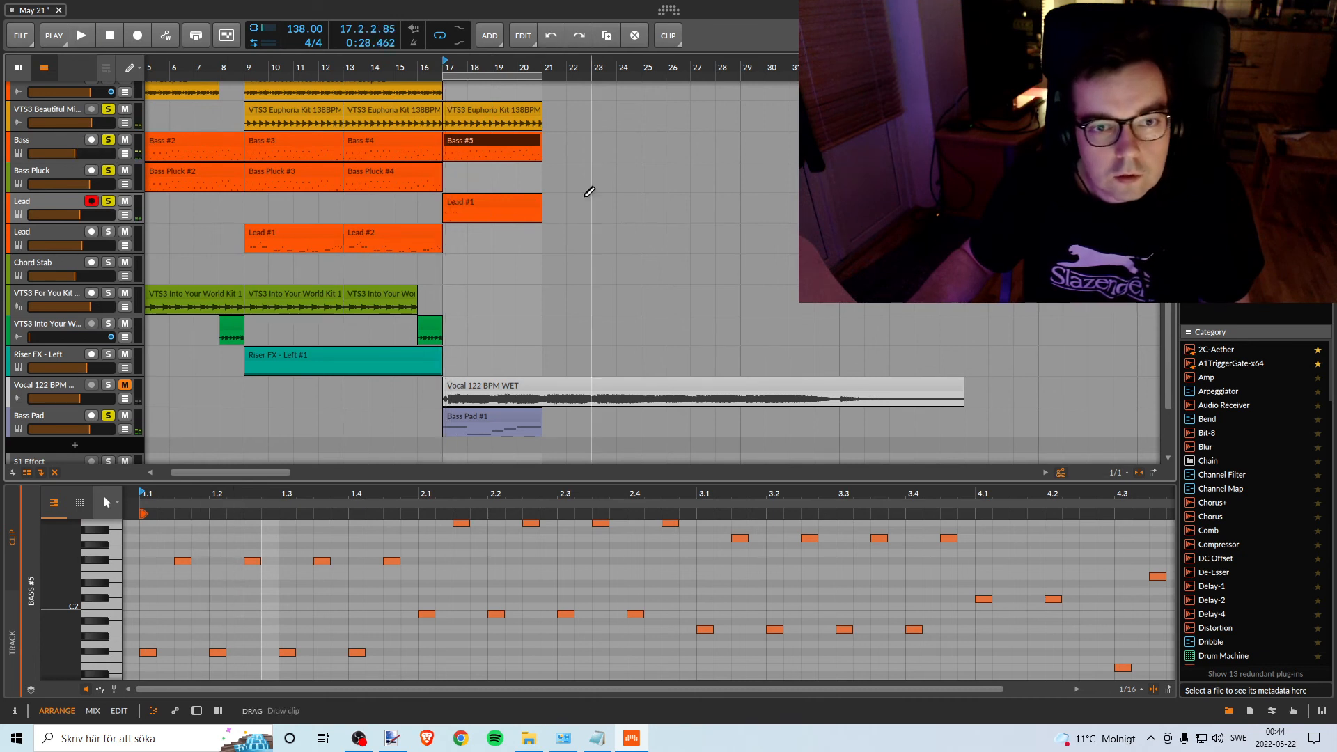
Try the bar-17 Bass clip on the Bass Pluck track, audition it and delete it.
drag(473, 144, 479, 168)
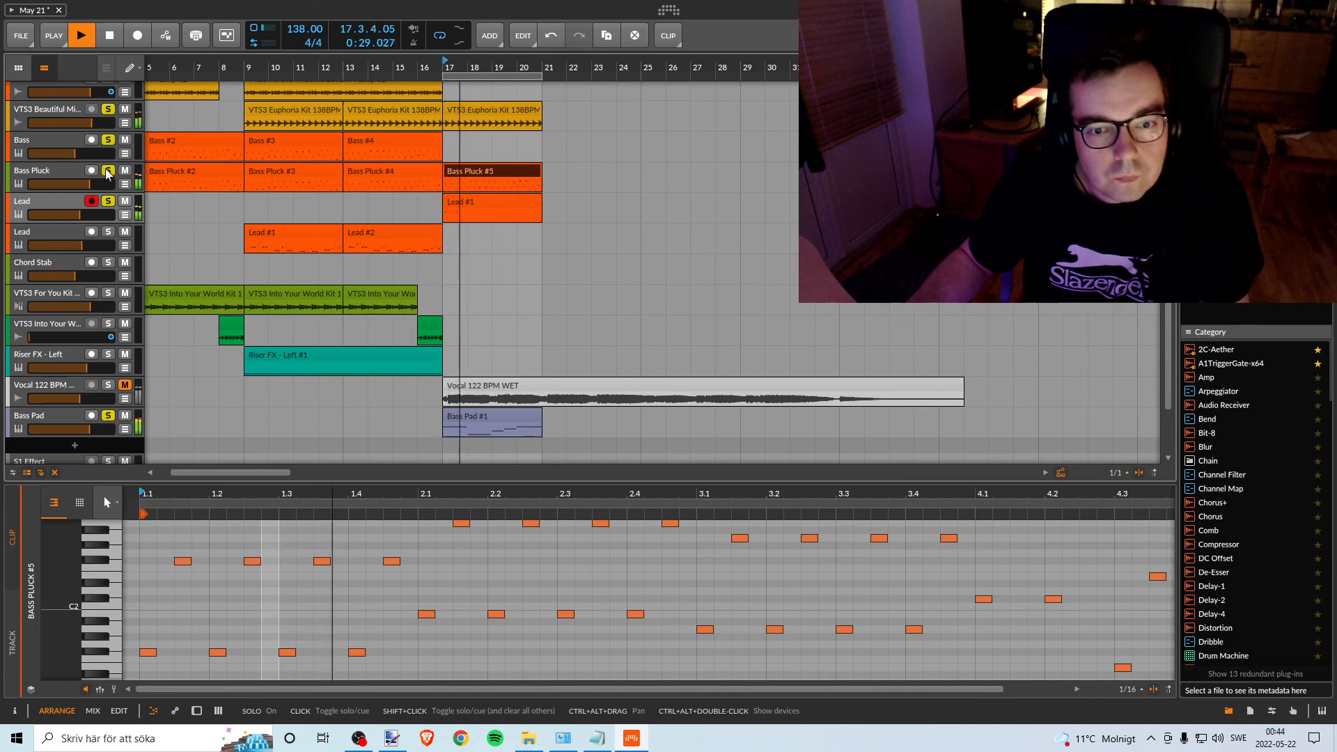
key(space)
key(Delete)
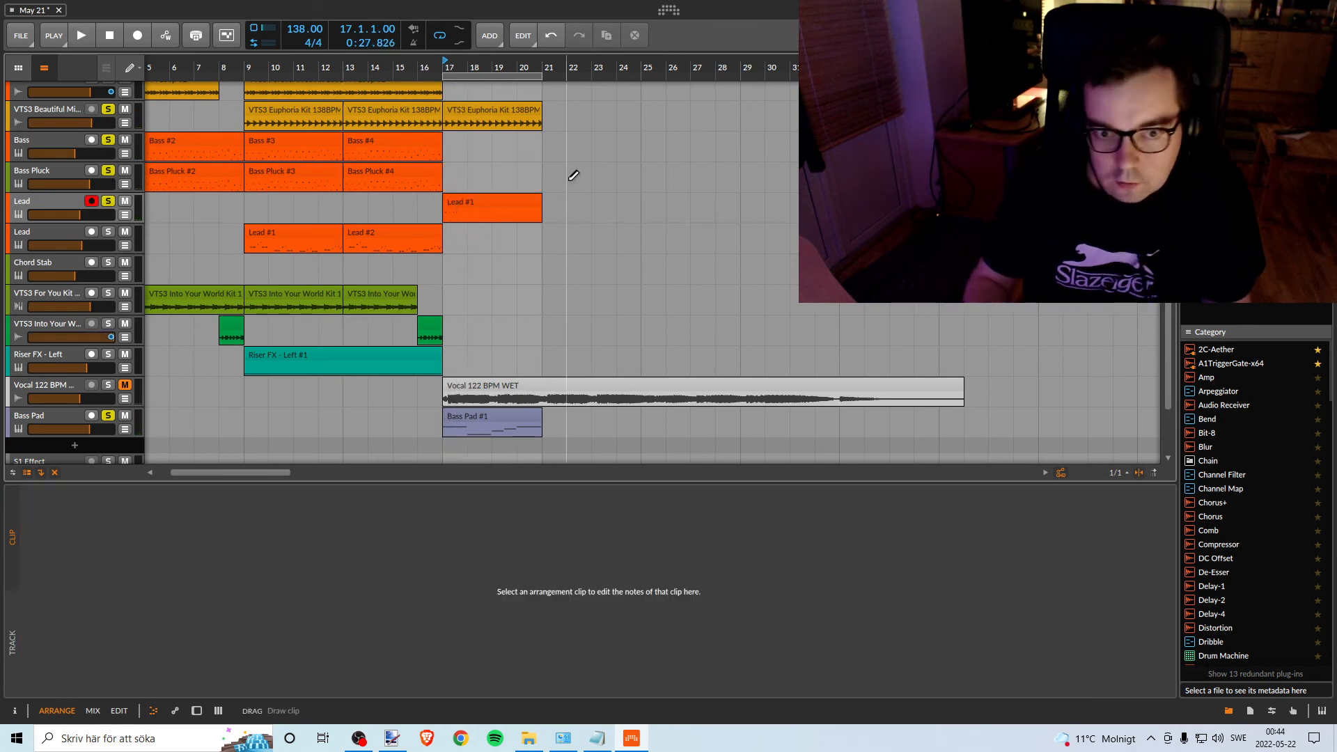
key(space)
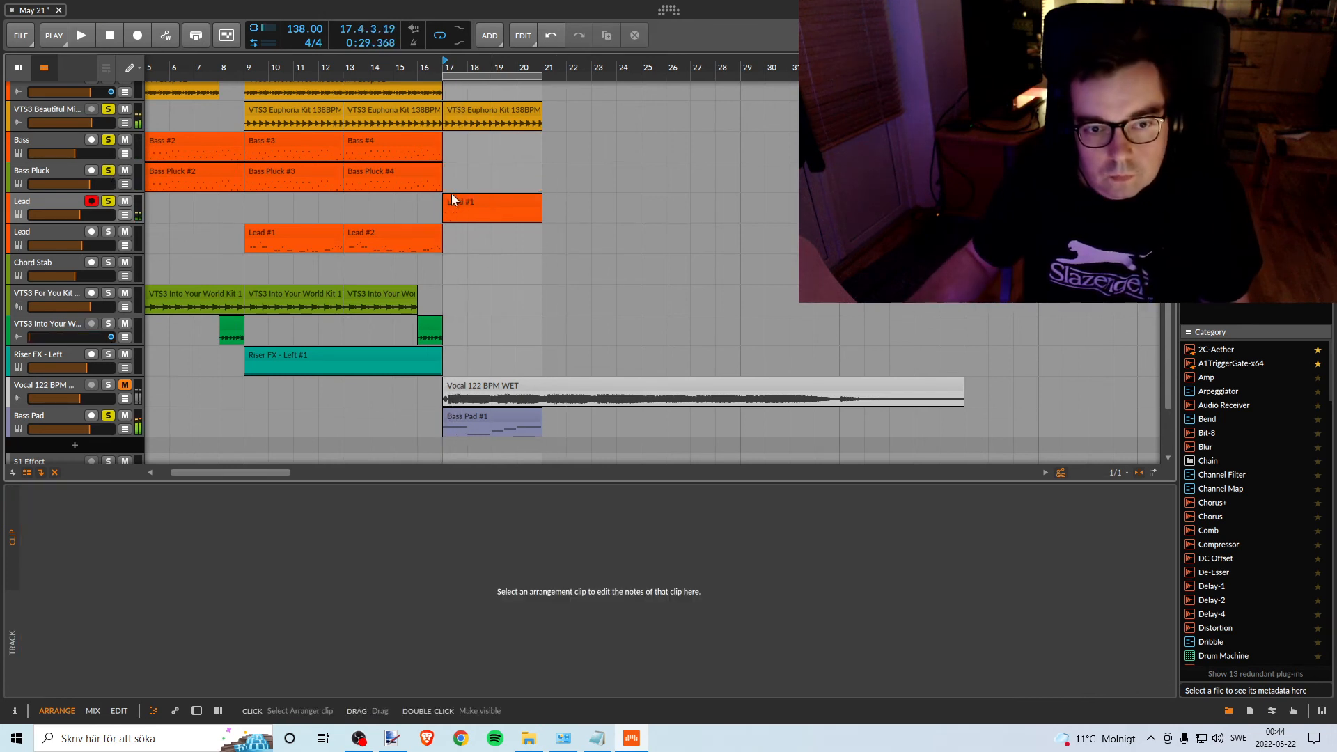
Open the bar-17 Lead clip's notes and audition its opening pattern several times.
click(456, 202)
key(space)
key(space)
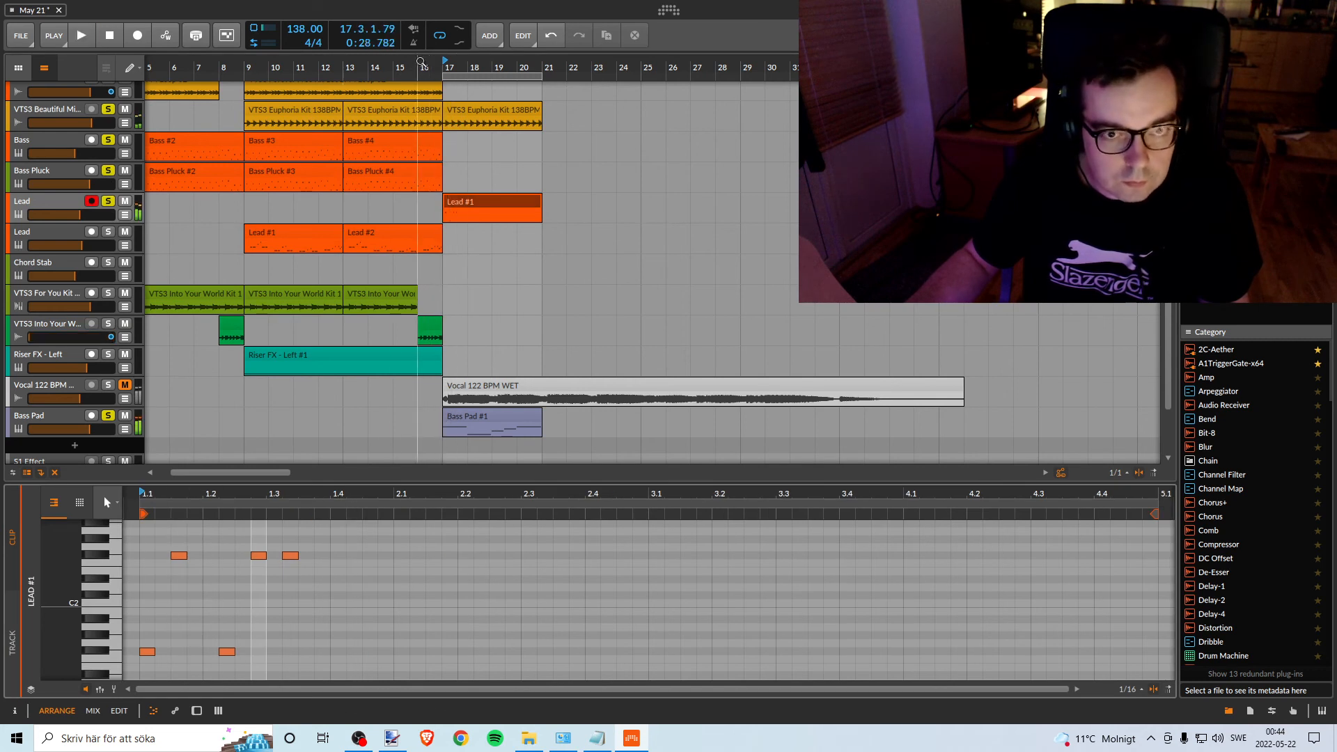
key(space)
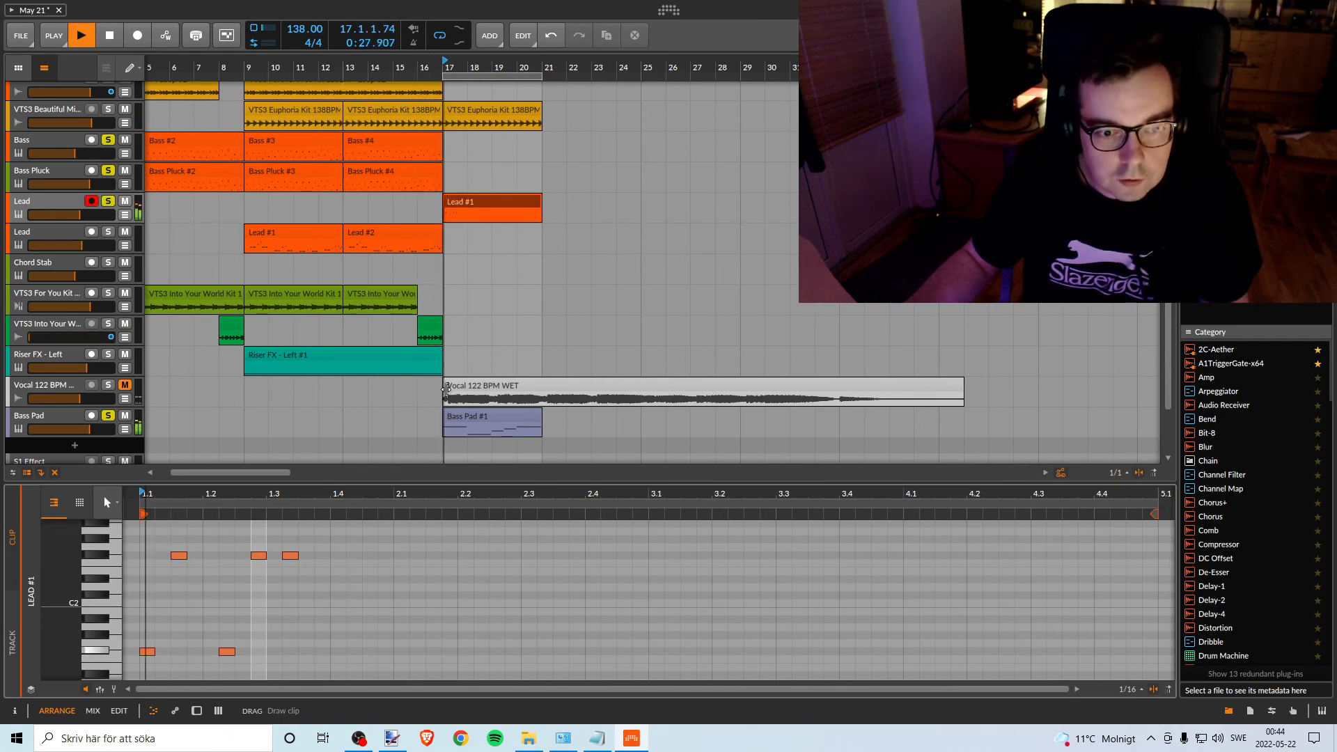
key(space)
key(space)
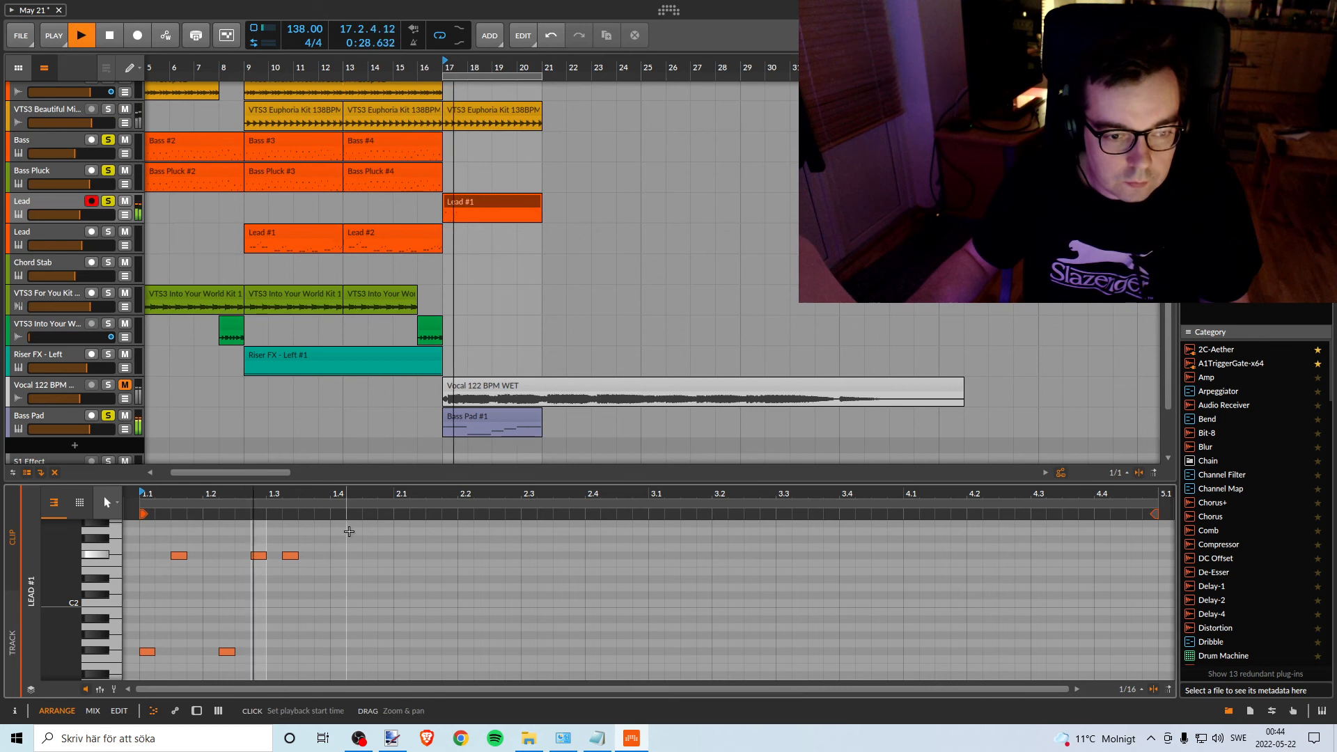
key(space)
key(space)
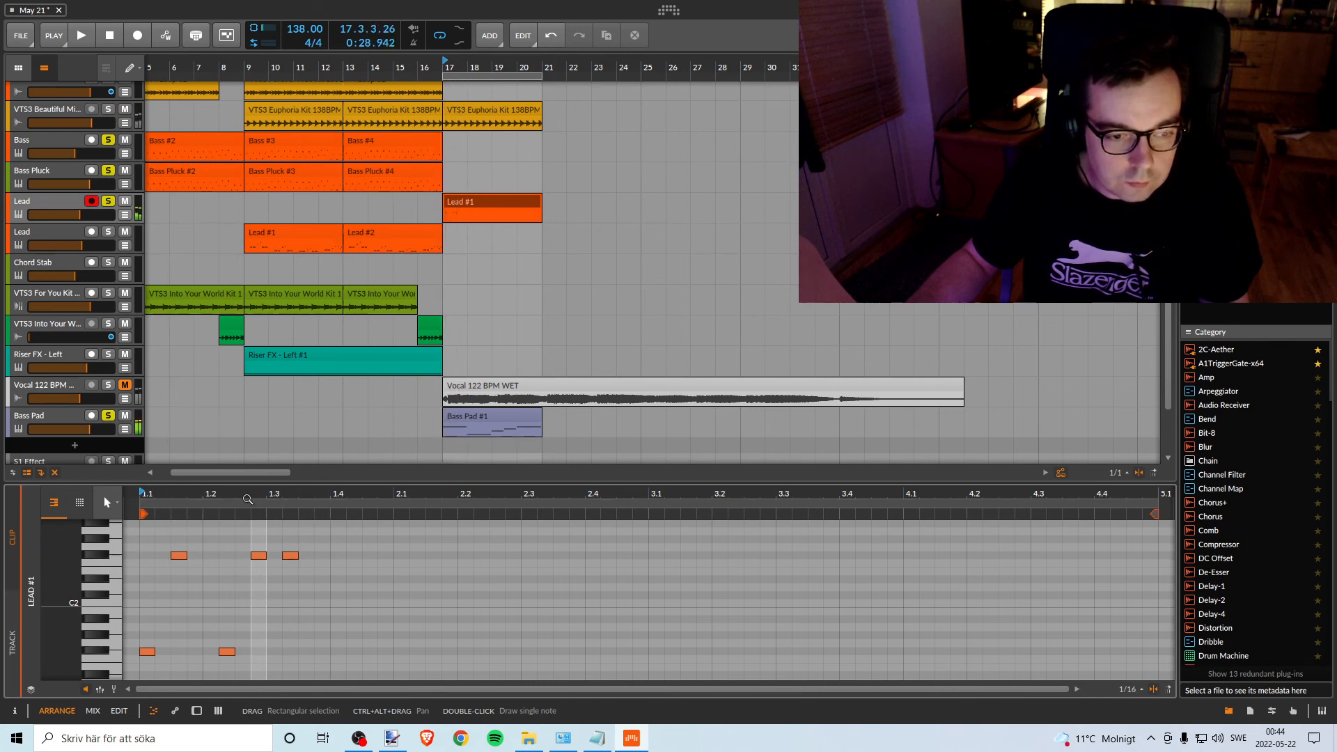
Lengthen all five notes of the Lead clip's opening pattern to eighth notes and audition the result.
drag(219, 495, 258, 512)
drag(404, 534, 187, 651)
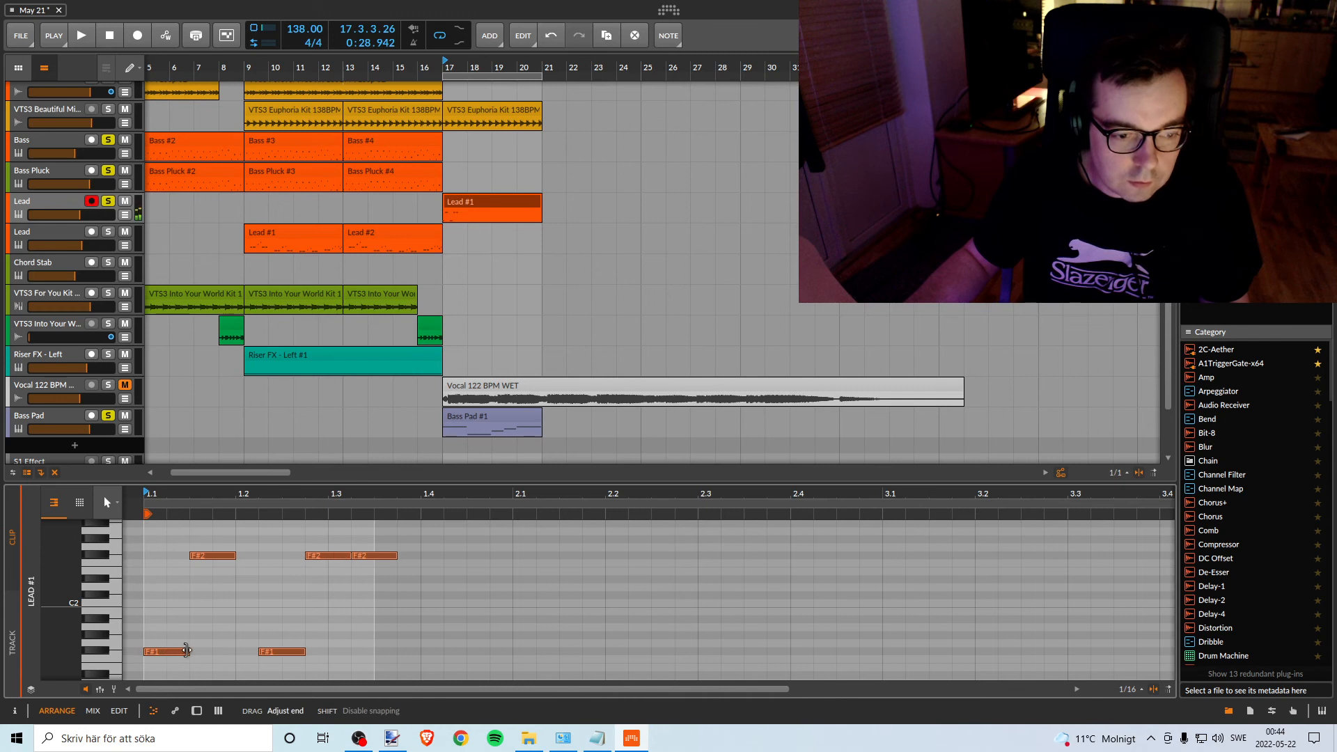
key(space)
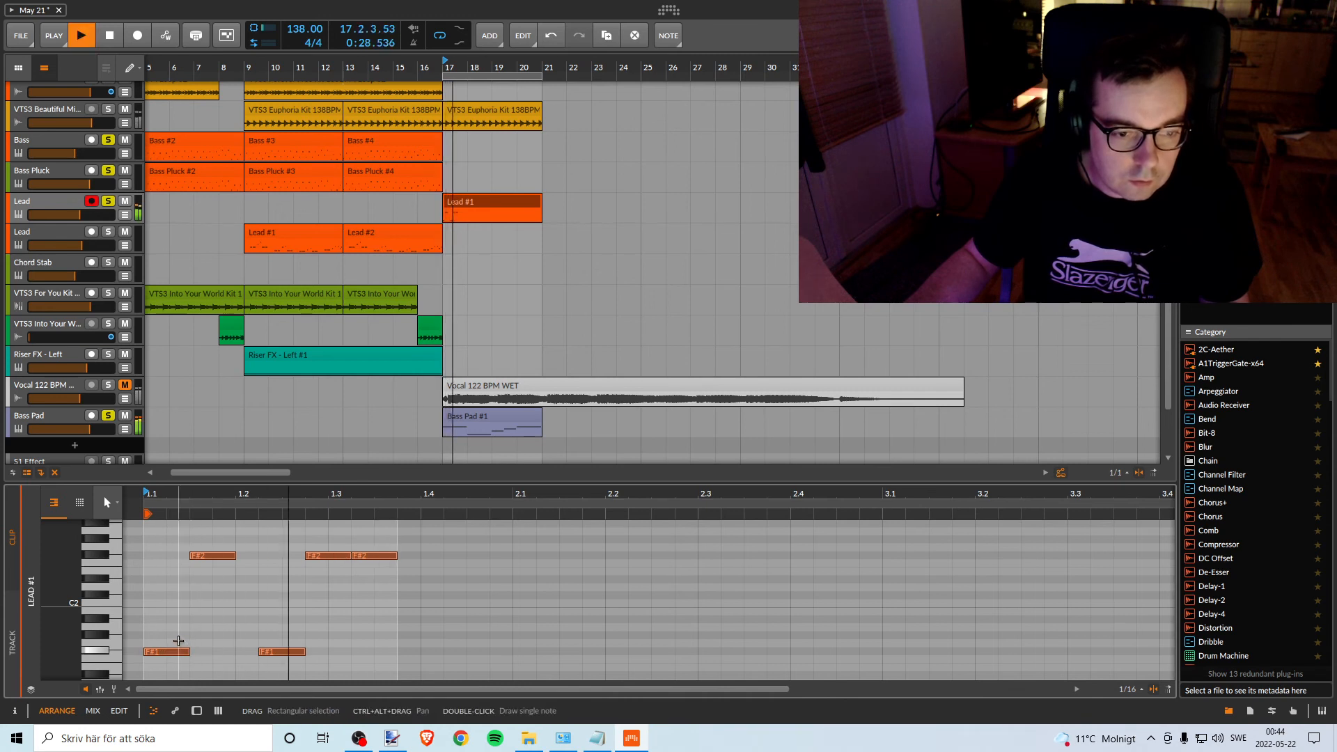
key(space)
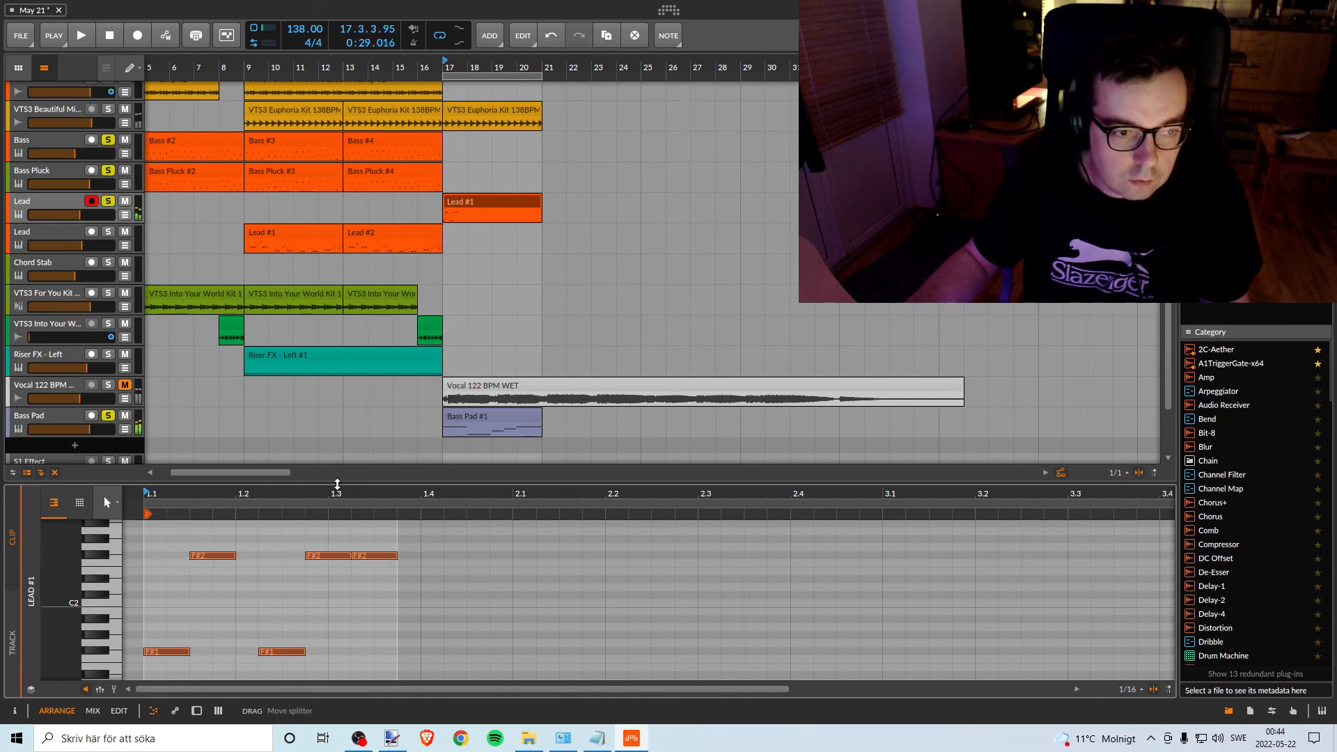
key(space)
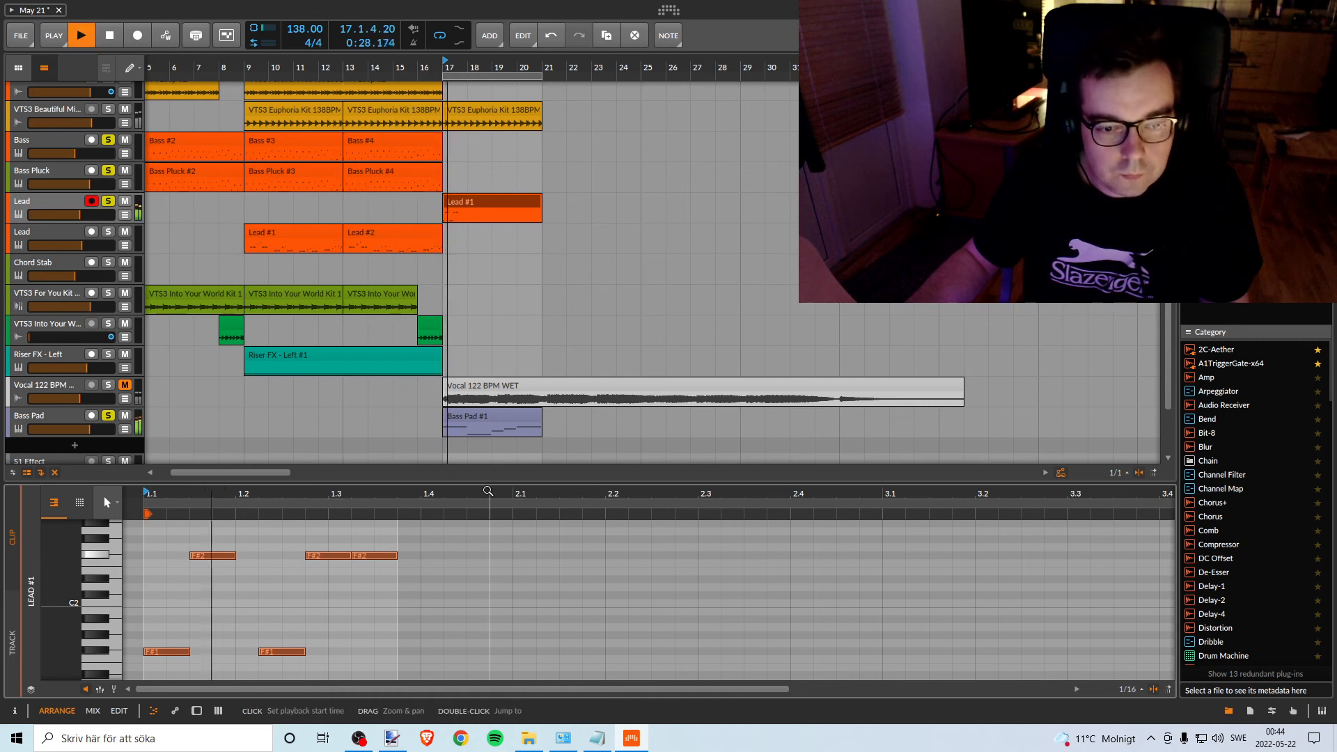
key(space)
Duplicate the last F#2 note to put two eighth notes on beat 1.4 of the Lead clip and audition.
click(404, 556)
click(381, 557)
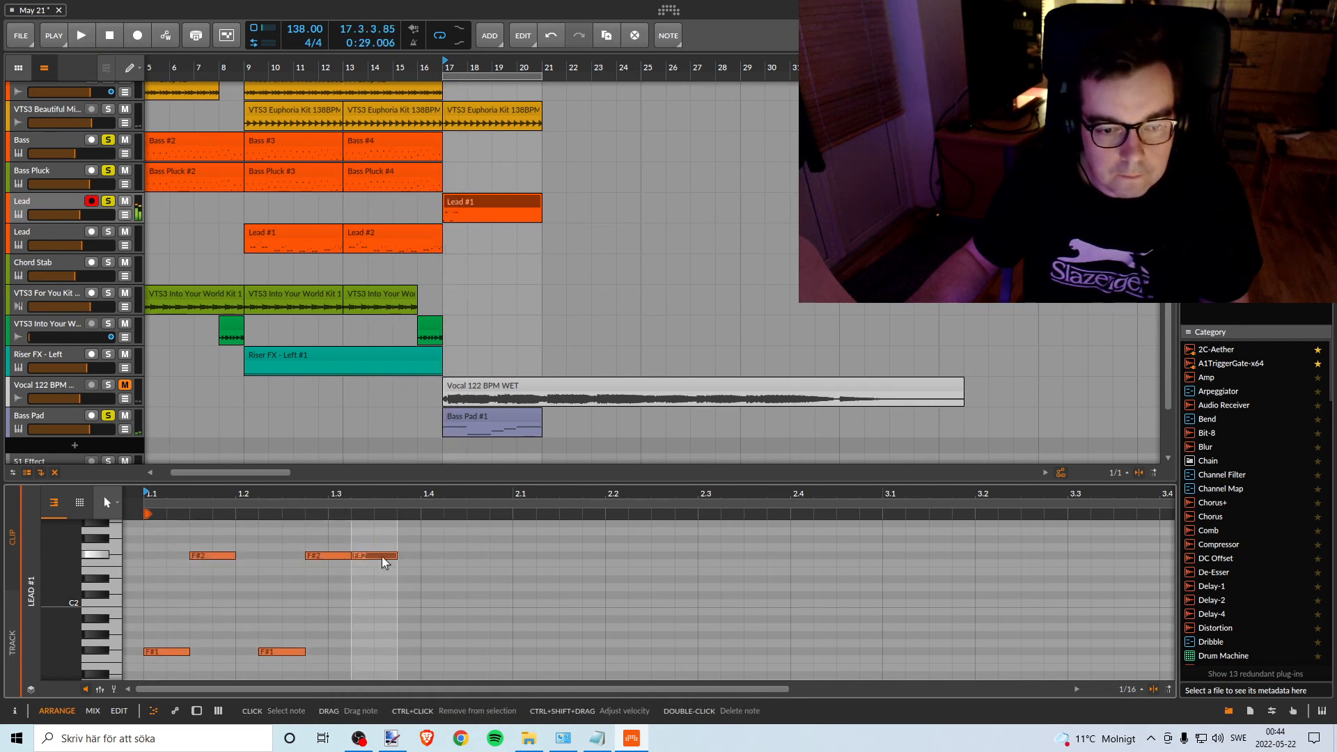
key(space)
key(space)
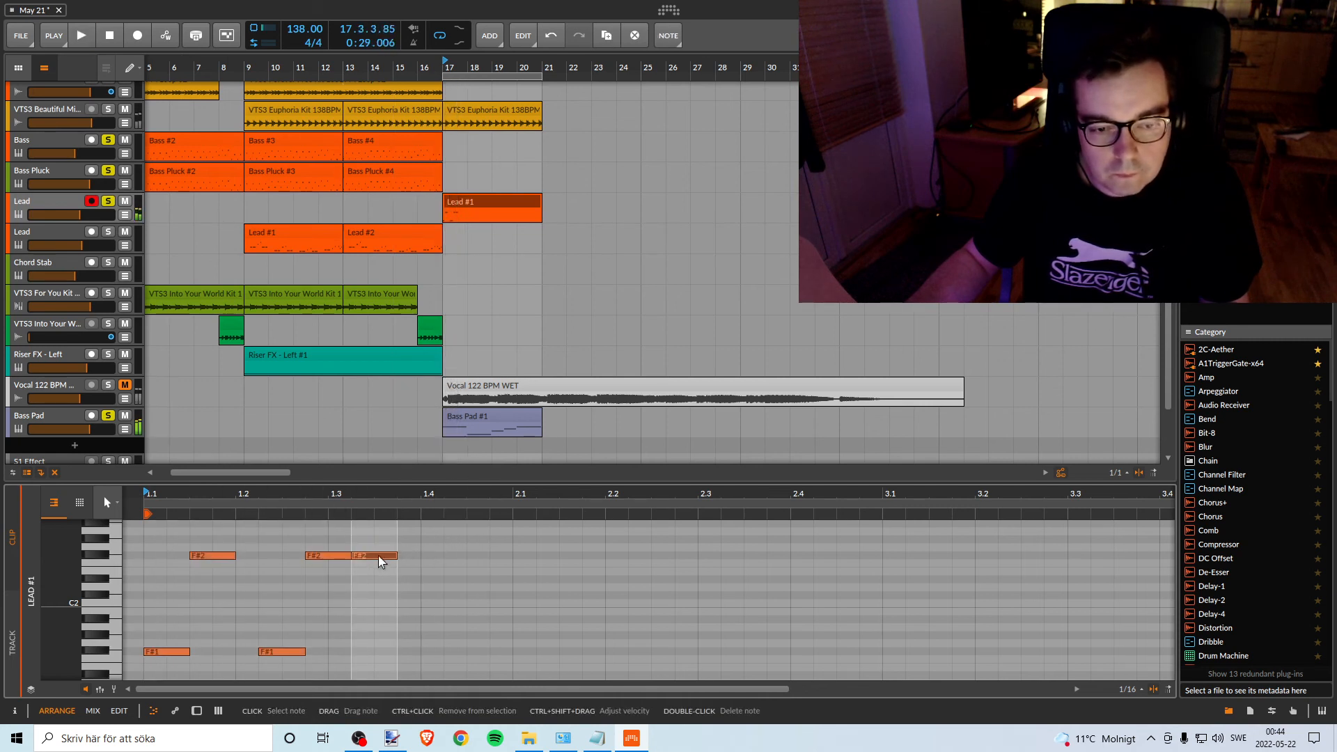
drag(380, 556, 500, 558)
key(space)
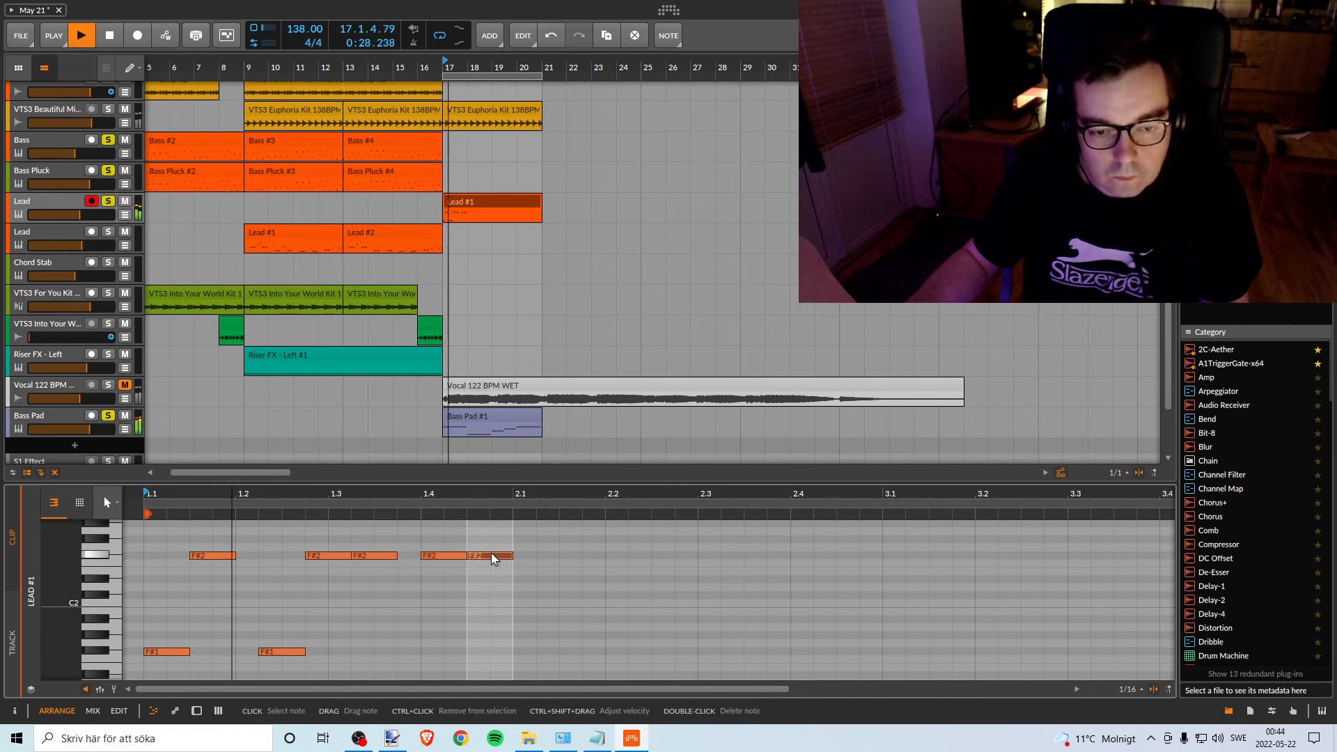
key(space)
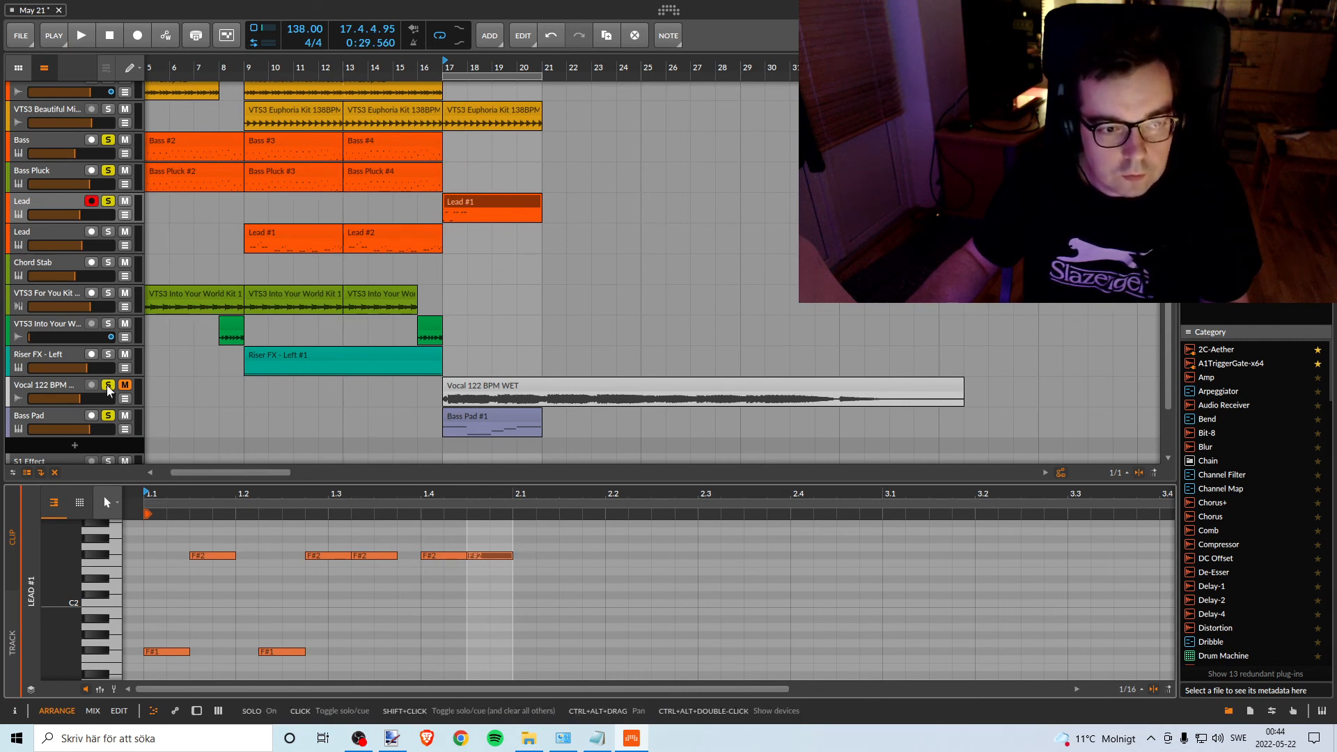
Copy the full bar-1 Lead note pattern to bar 2 and audition it with the vocal soloed.
key(space)
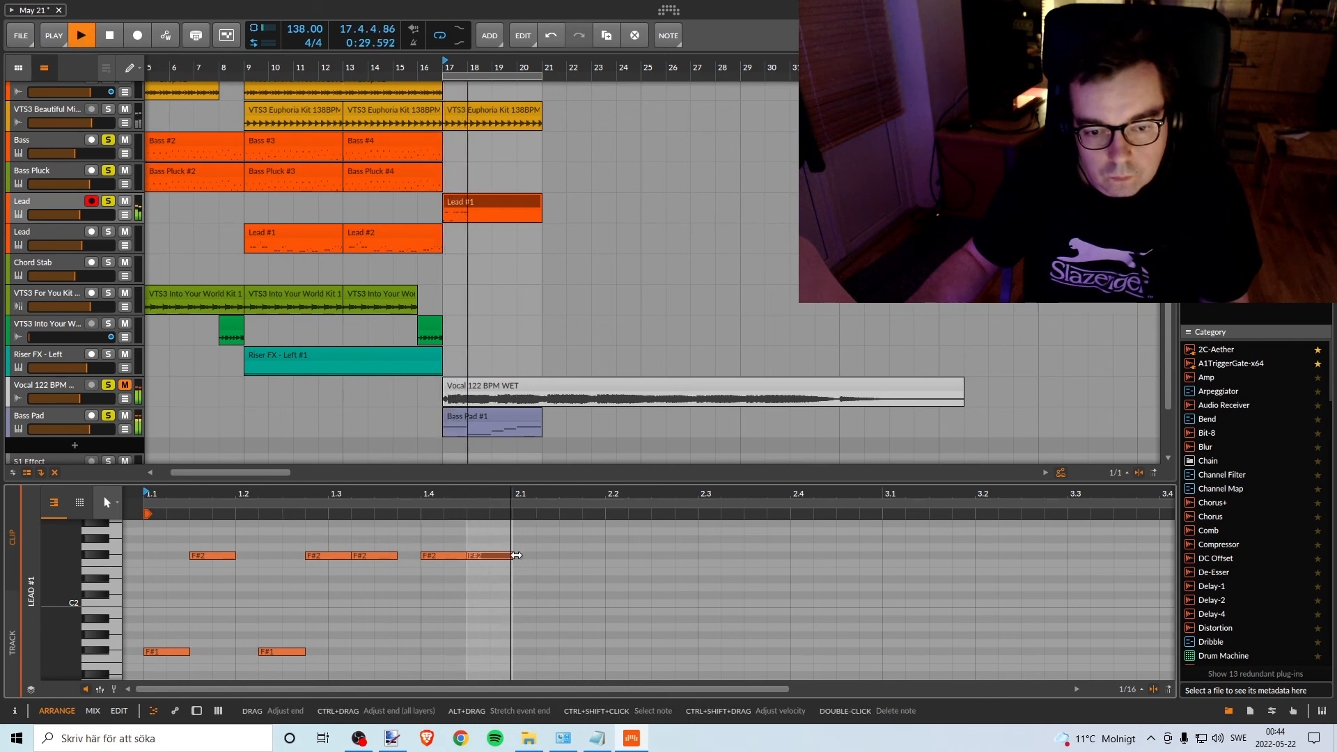
key(space)
drag(417, 491, 342, 470)
drag(184, 528, 453, 657)
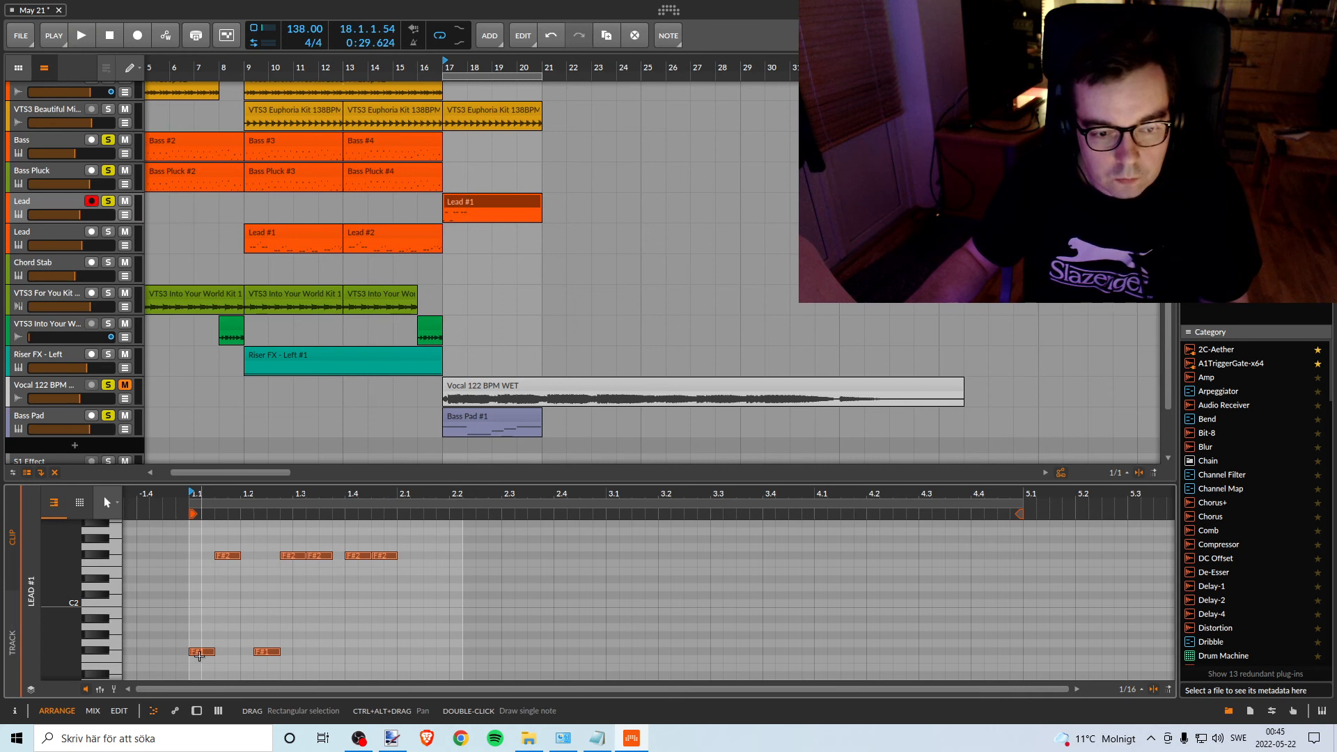
drag(198, 654, 404, 653)
key(space)
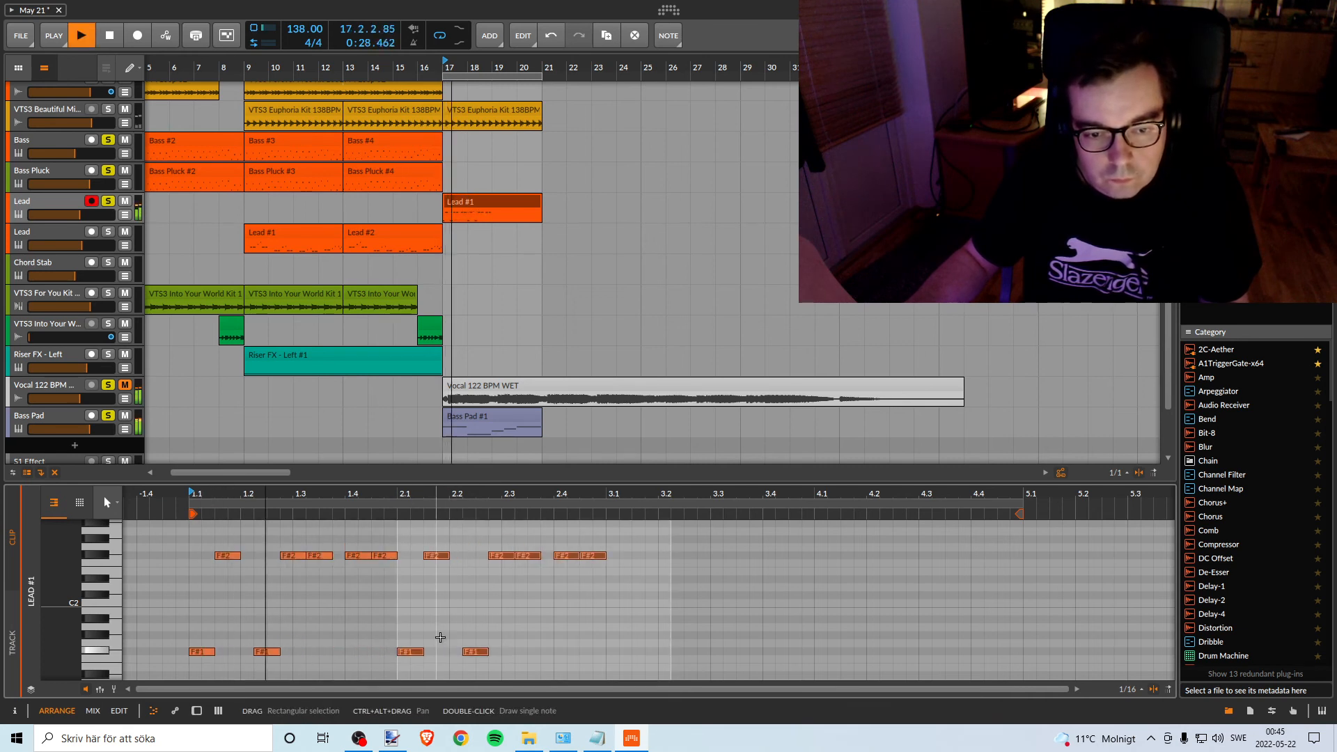
key(space)
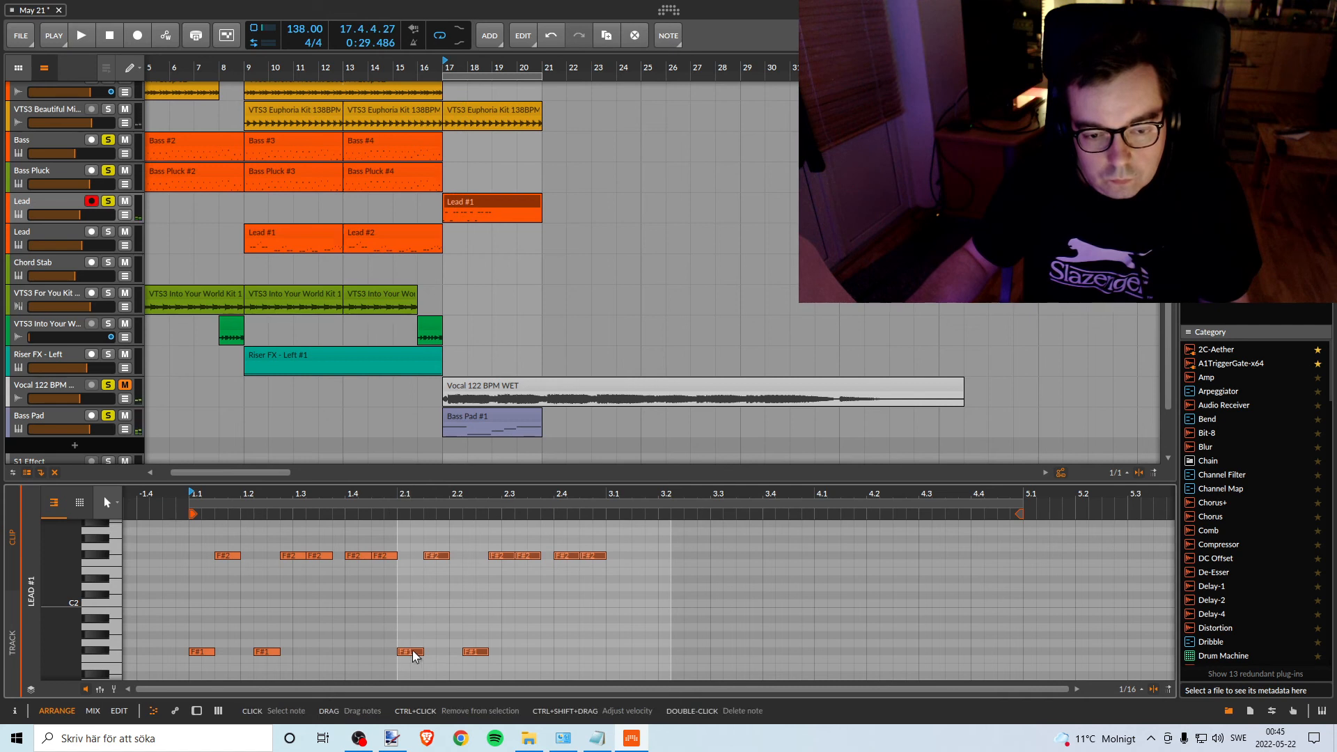
Transpose the copied bar-2 Lead notes down to B0 and B1 and audition them.
drag(412, 651, 410, 672)
scroll(443, 623, down, 1)
scroll(442, 622, up, 1)
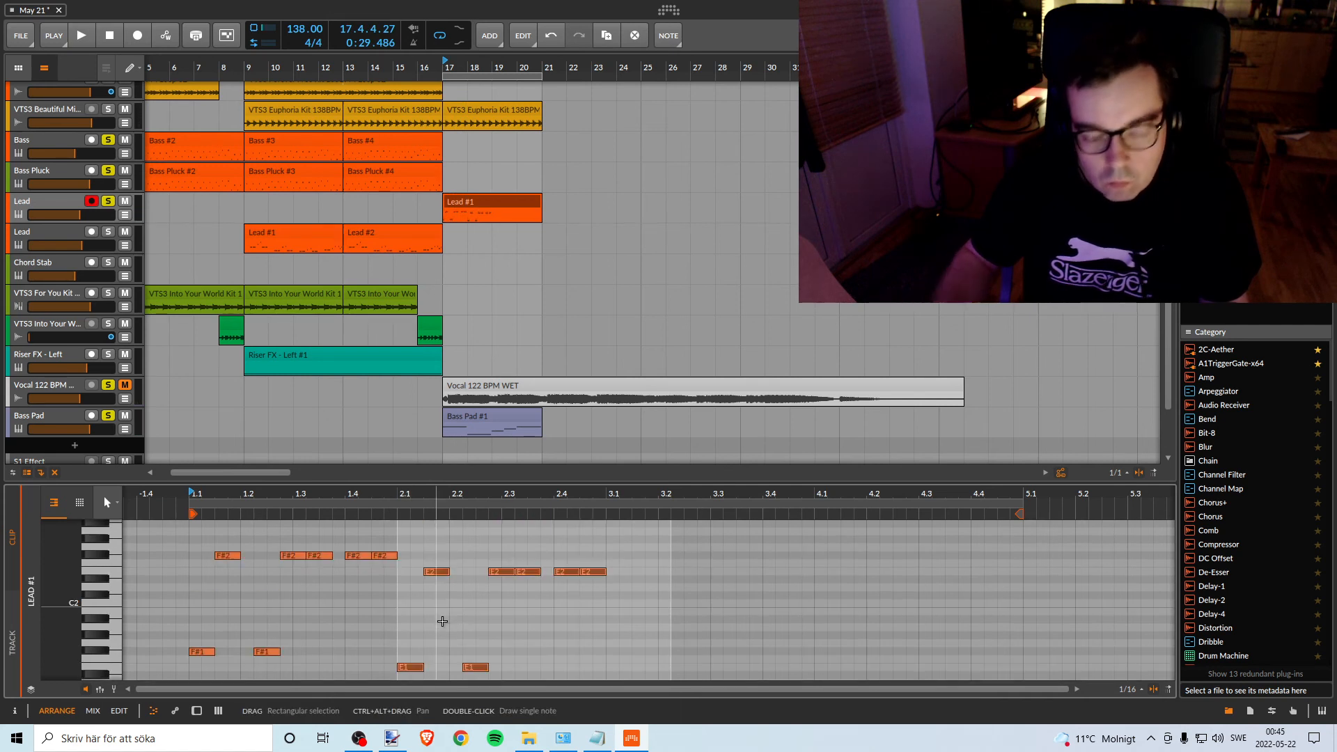
key(Down)
key(Down)
key(Down)
key(Down)
key(Down)
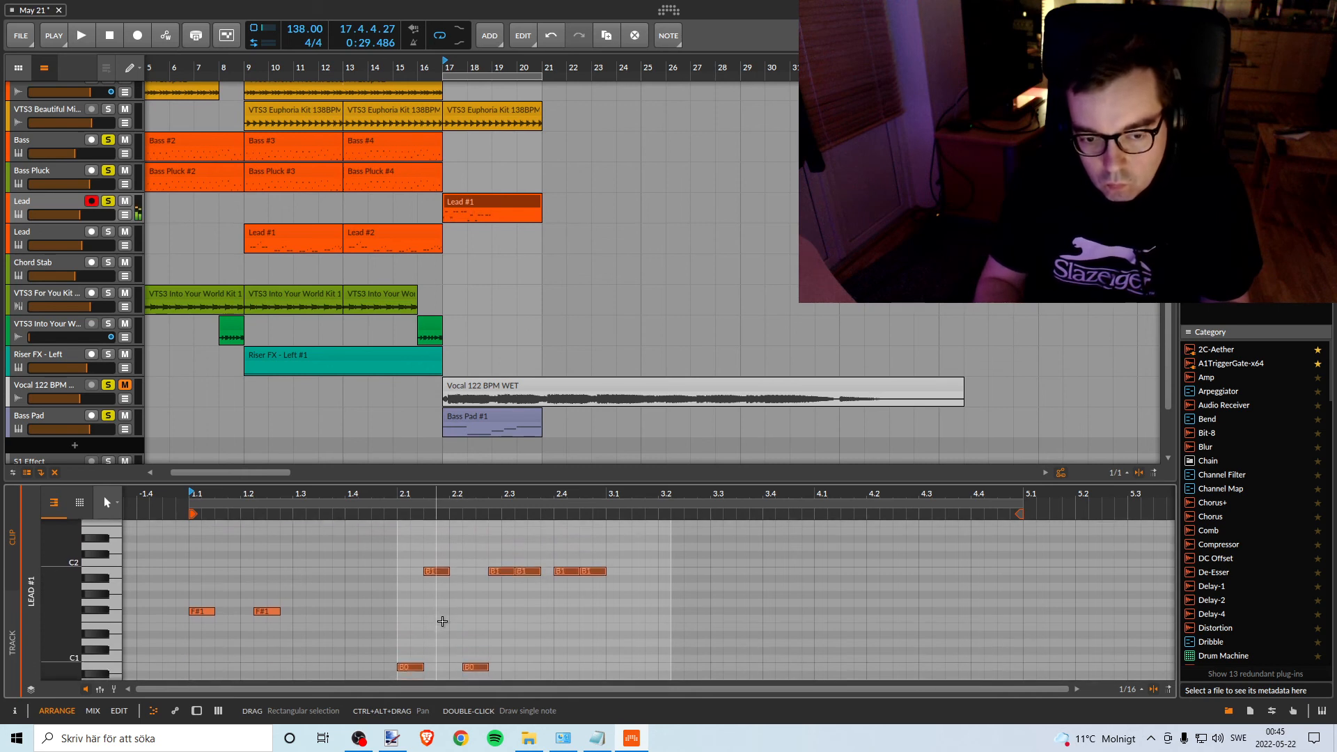
key(space)
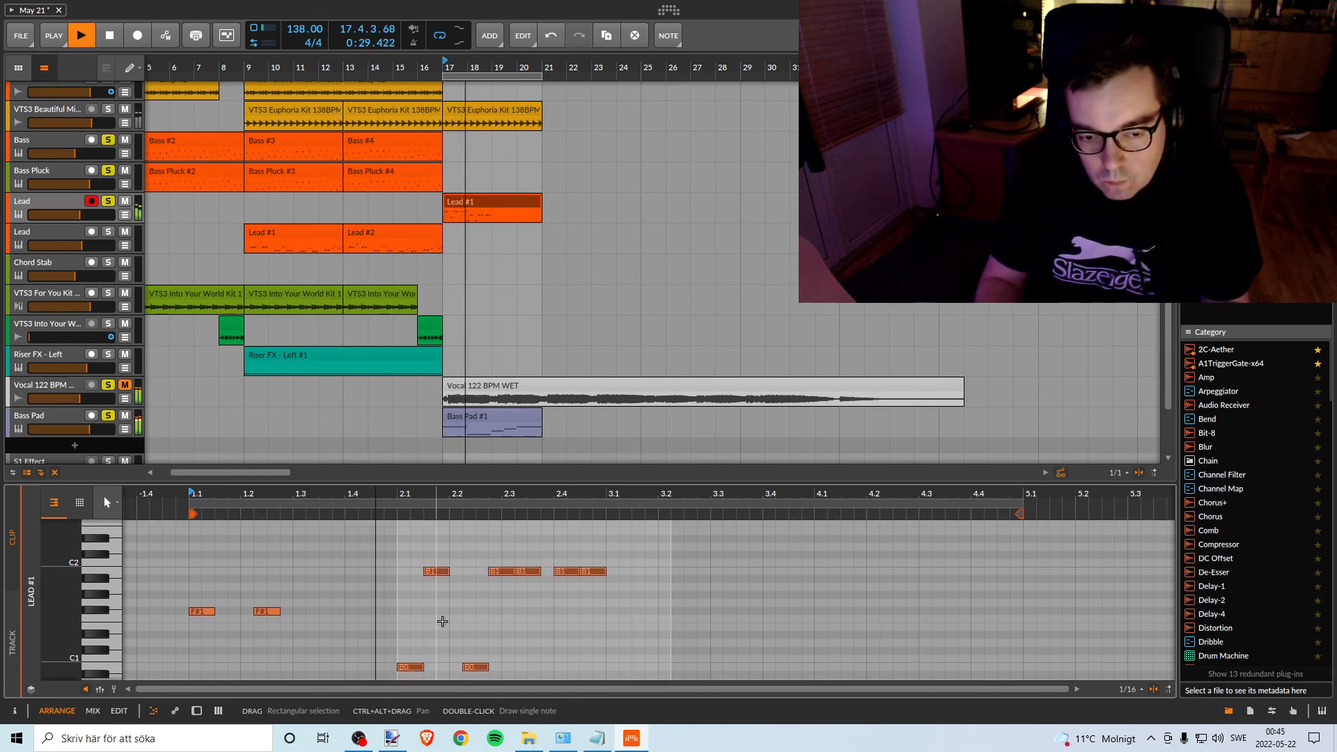
key(space)
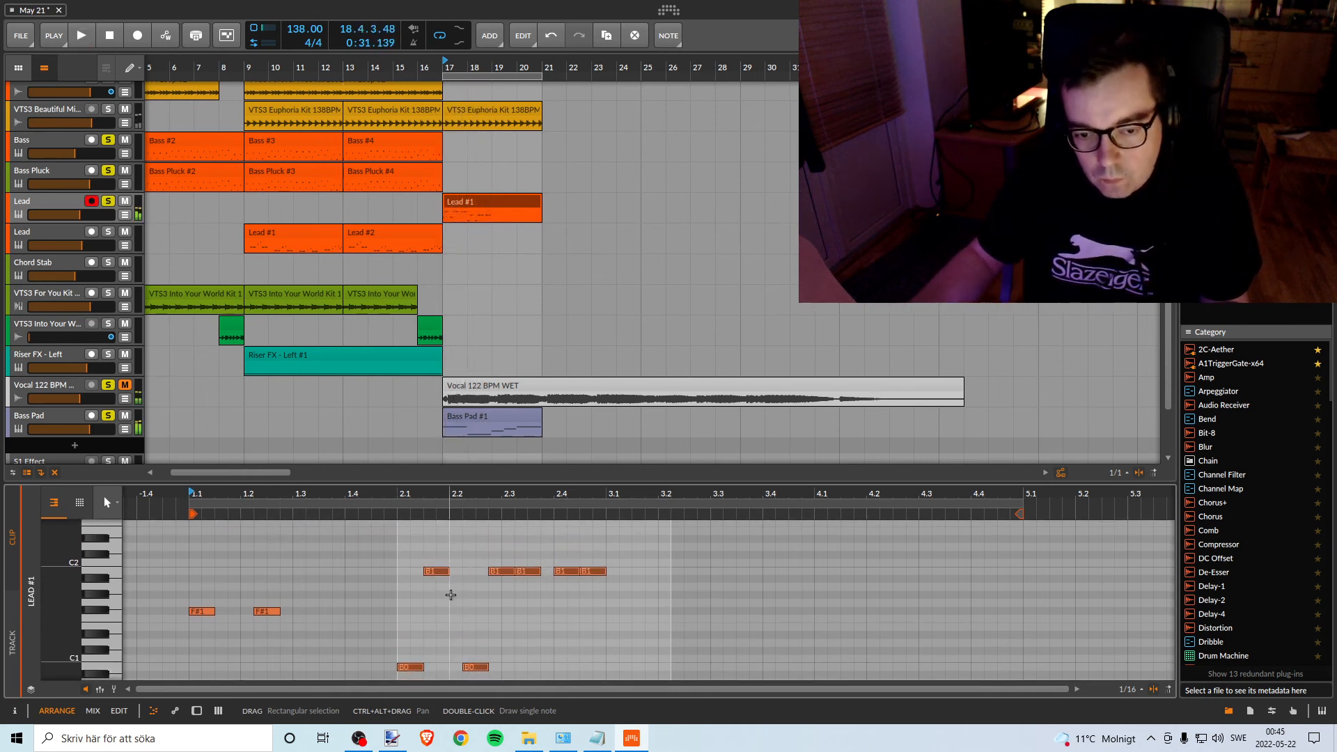
key(space)
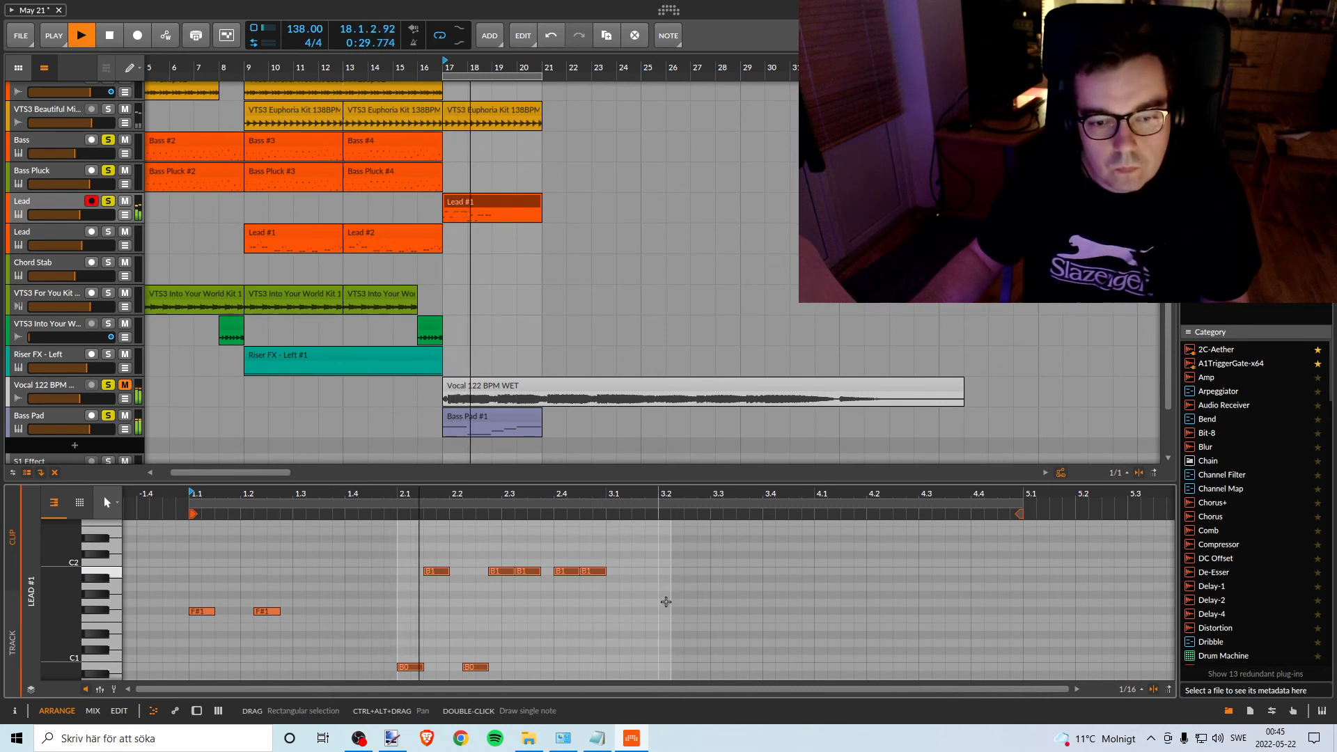
key(space)
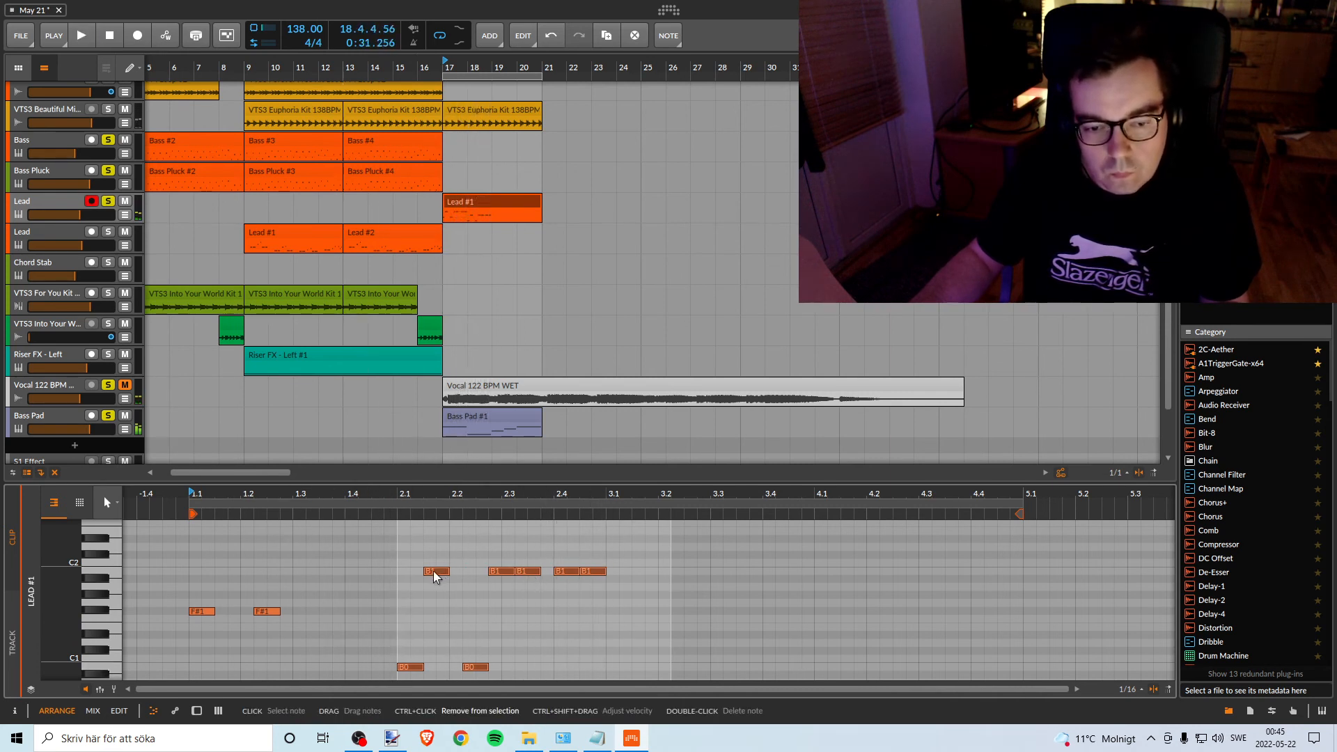
Copy the bar-2 Lead pattern to bar 3, transposed up to D1 and D2, and audition without the vocal soloed.
drag(433, 571, 638, 549)
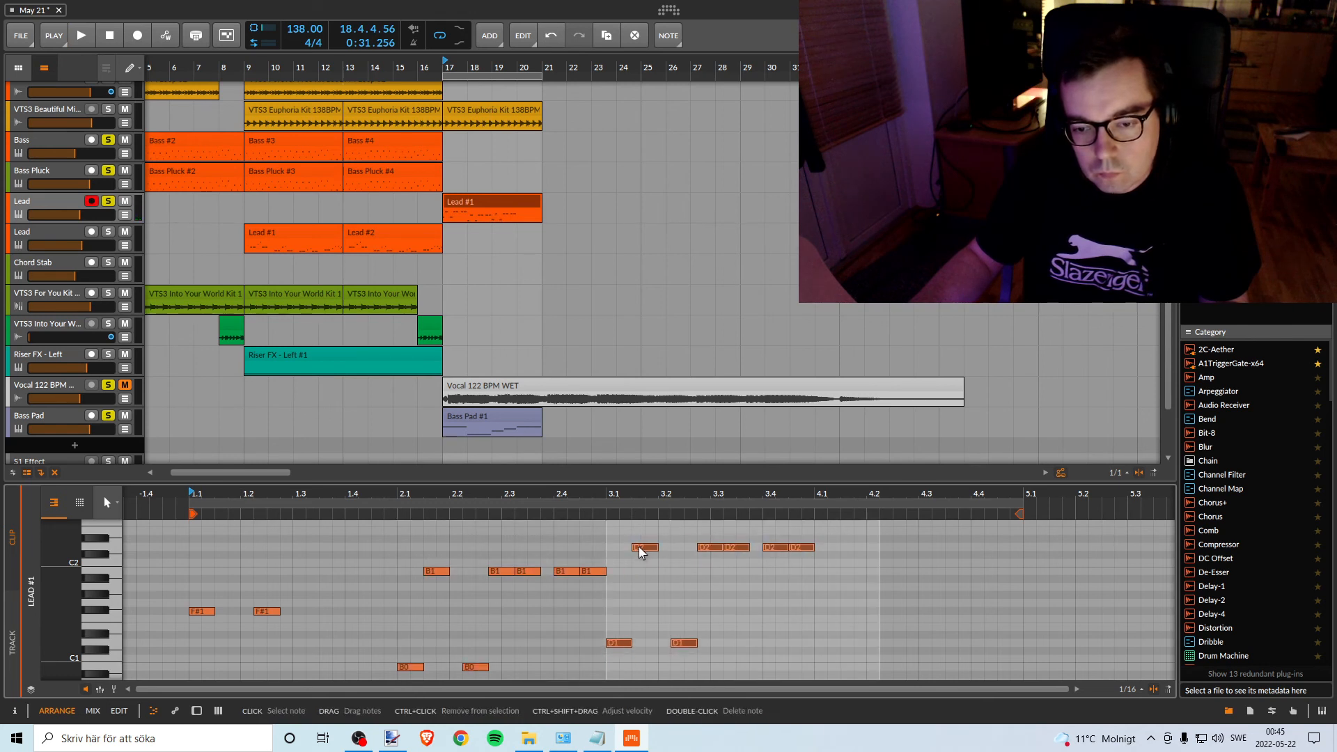
key(space)
drag(685, 495, 571, 488)
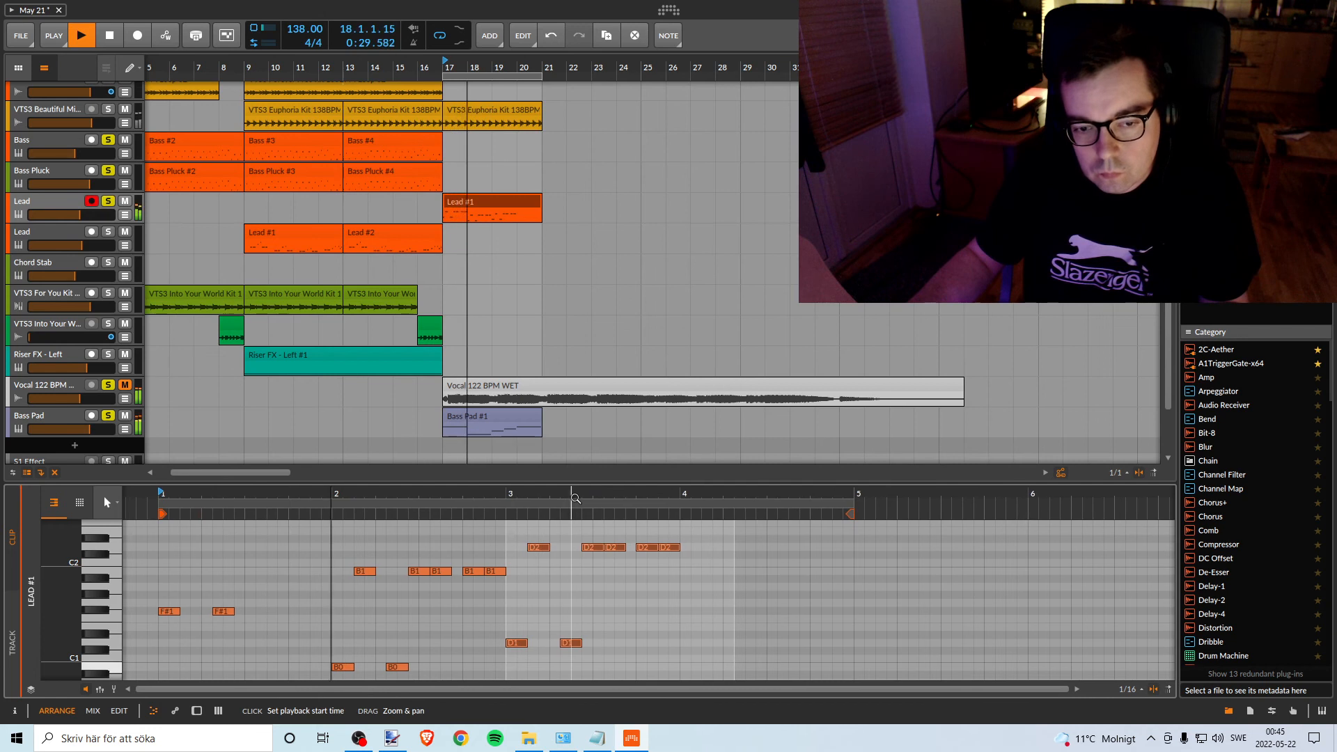
click(108, 384)
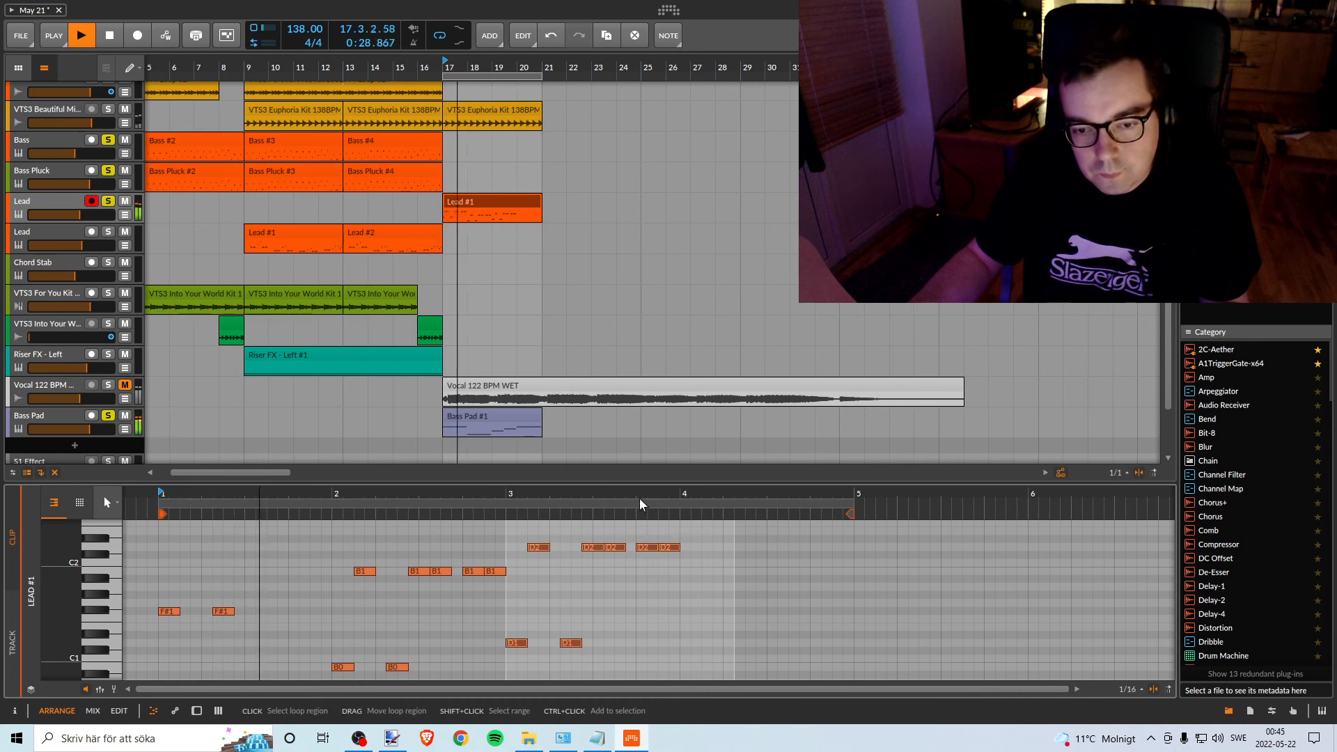
scroll(649, 555, up, 3)
scroll(613, 554, up, 3)
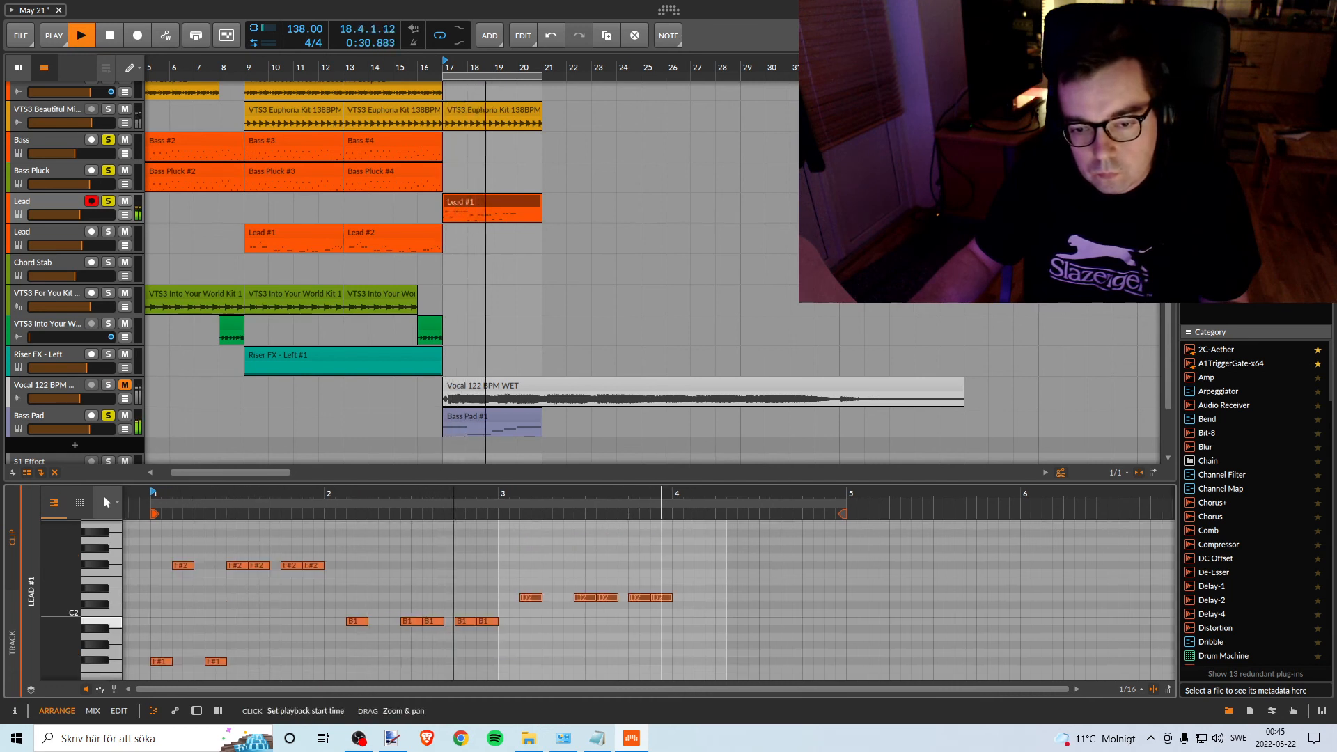
key(space)
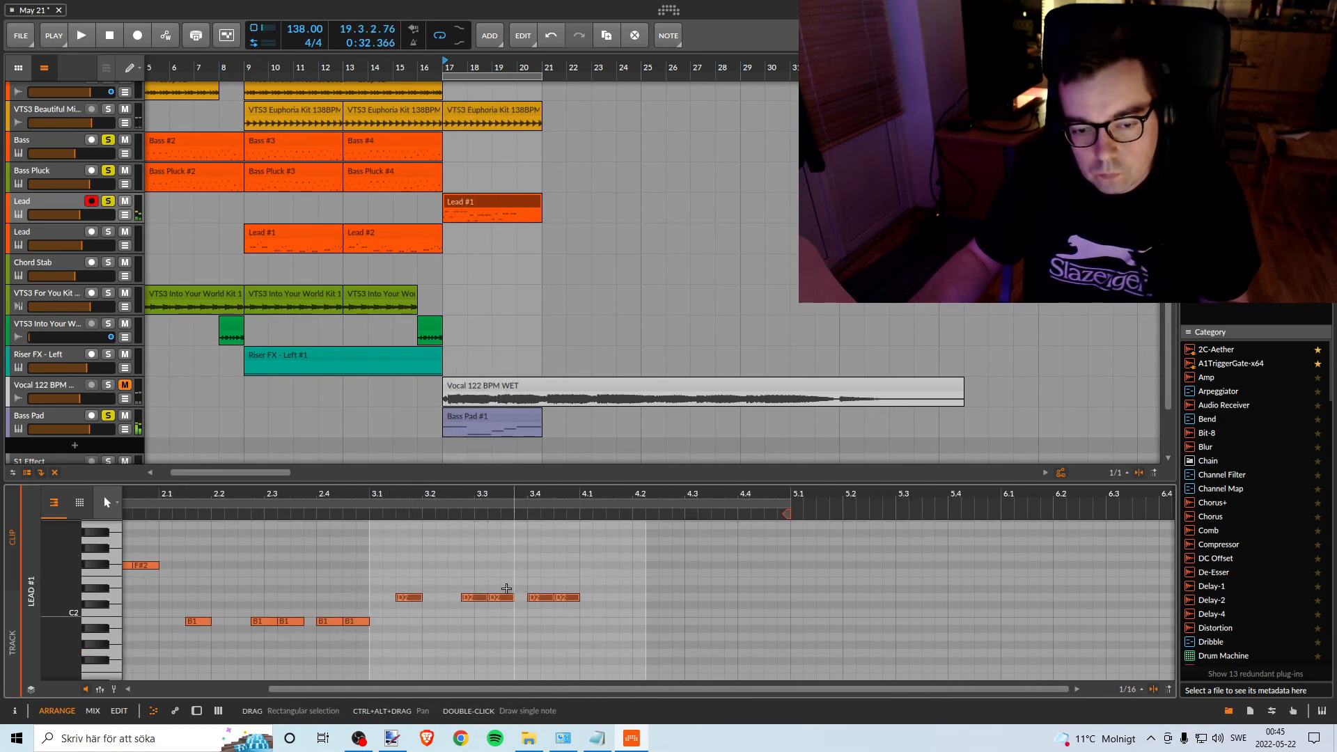
Raise the last four upper Lead notes in bar 3 to E2 and audition the phrase.
drag(496, 570, 635, 652)
scroll(529, 620, down, 3)
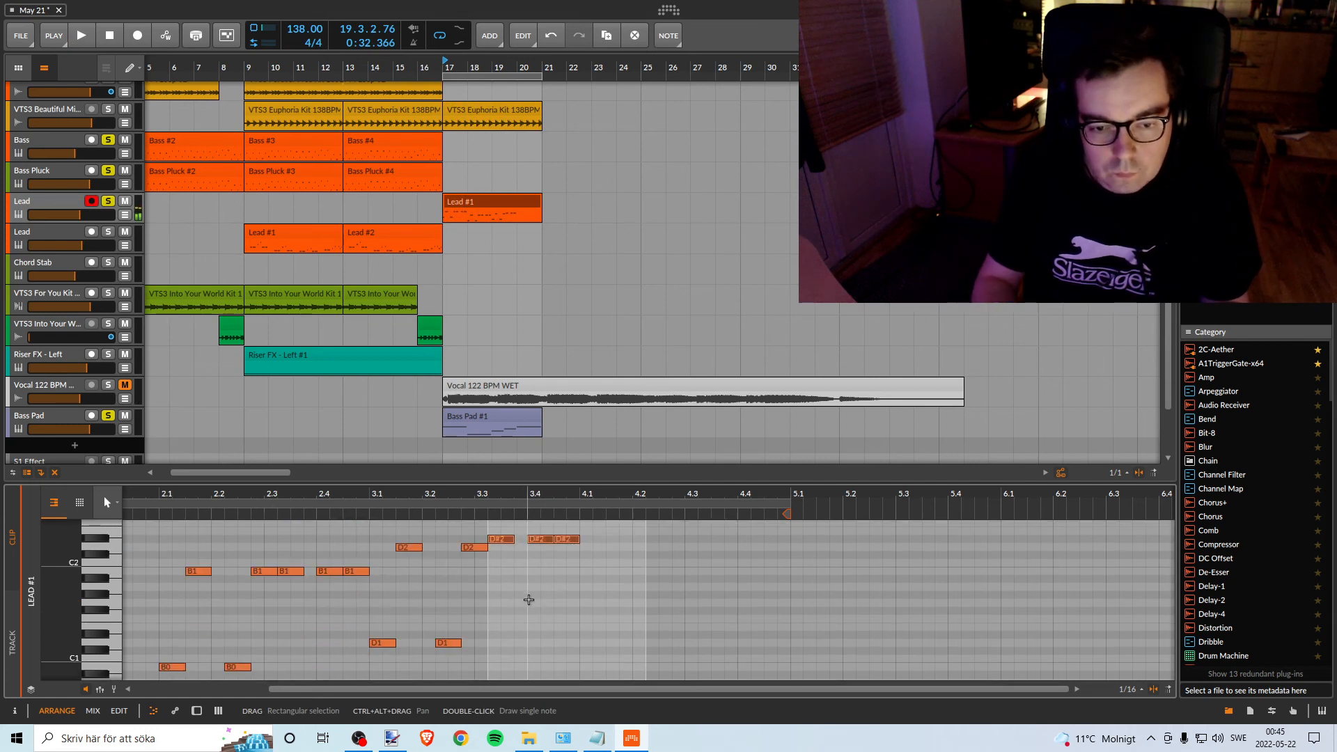
key(Up)
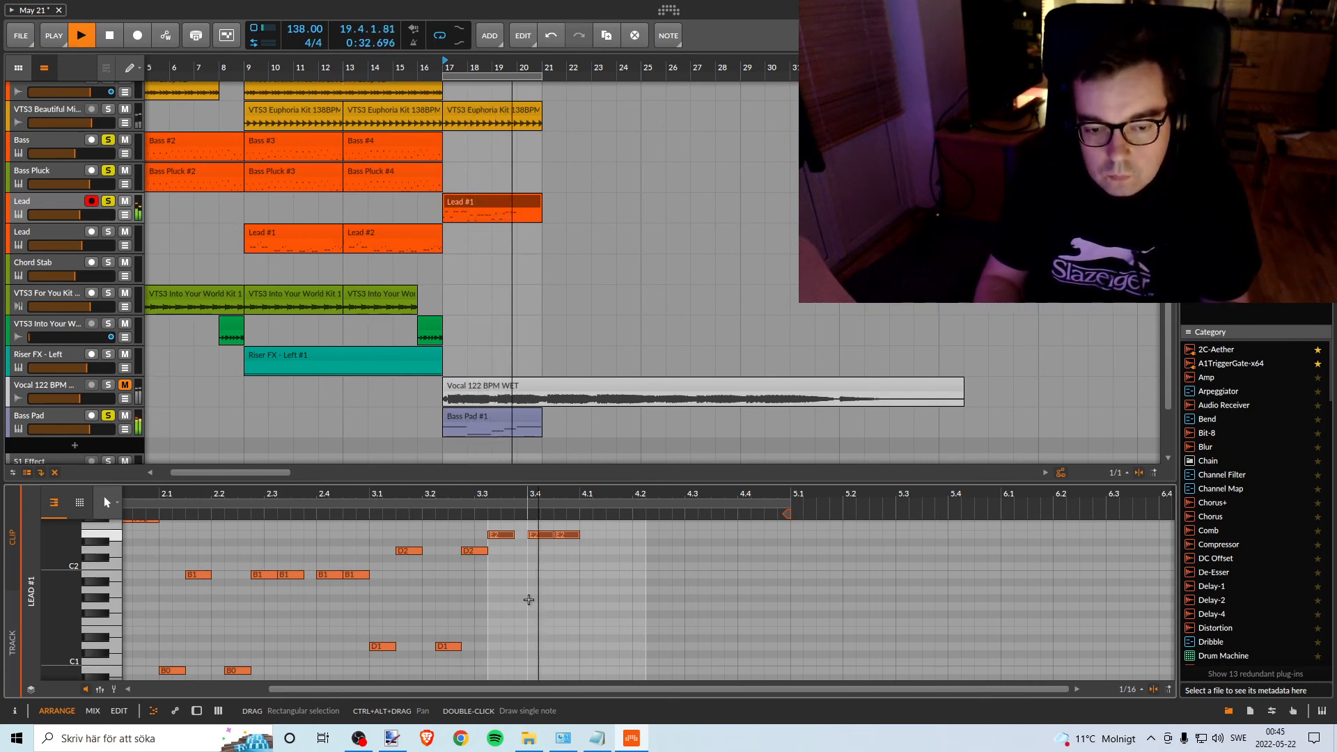
key(space)
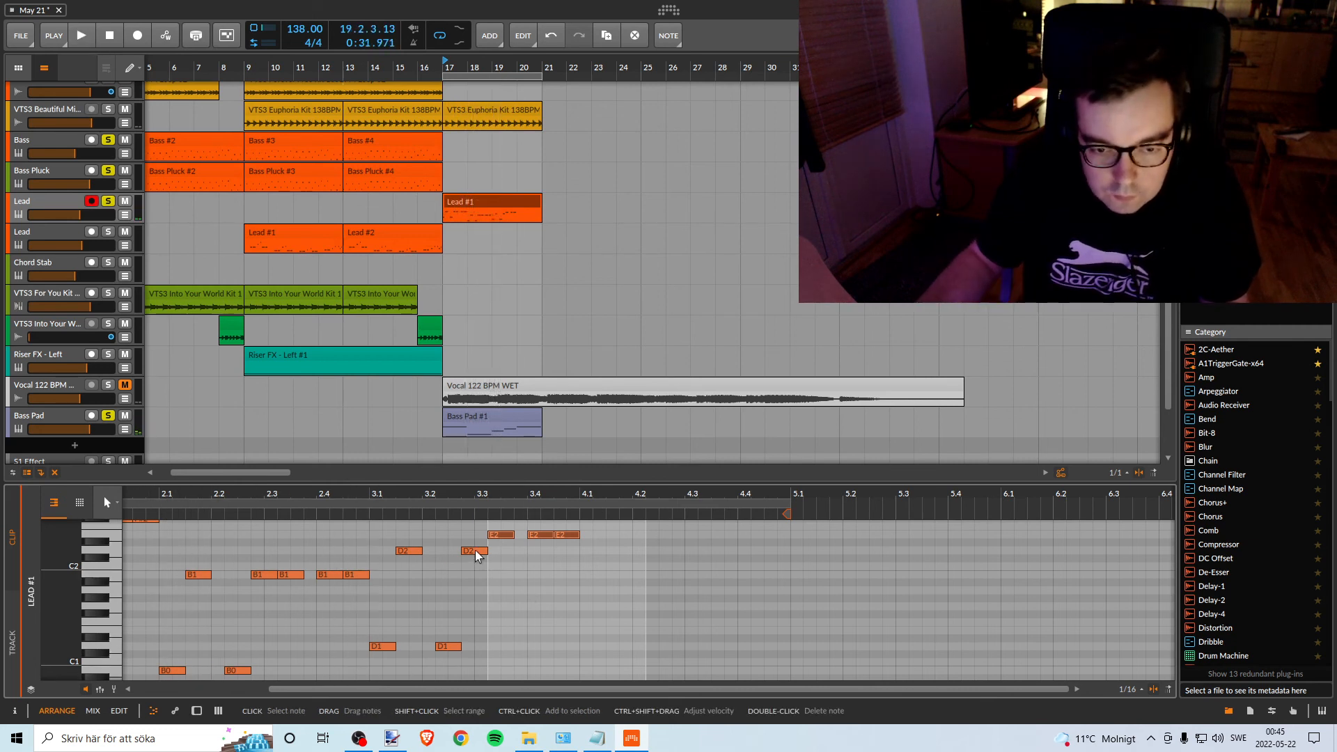
drag(475, 552, 478, 537)
key(space)
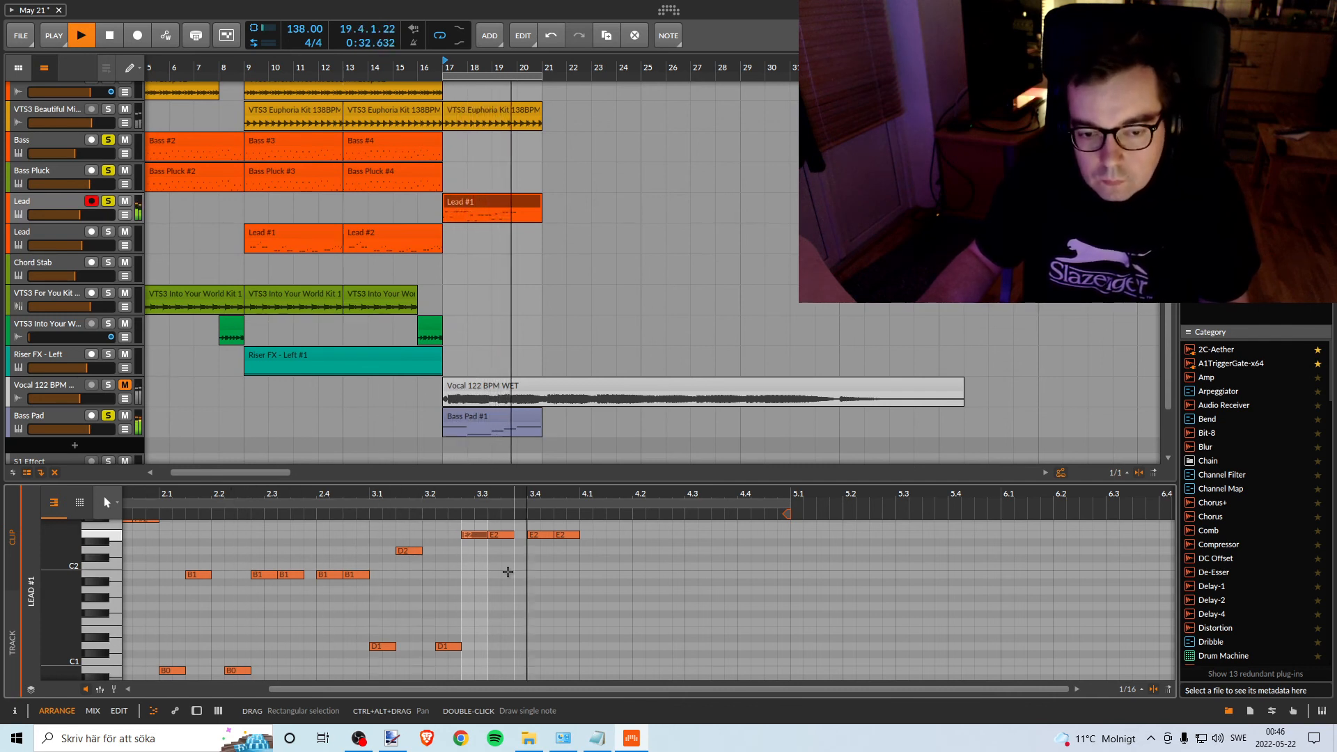
key(space)
drag(470, 496, 423, 597)
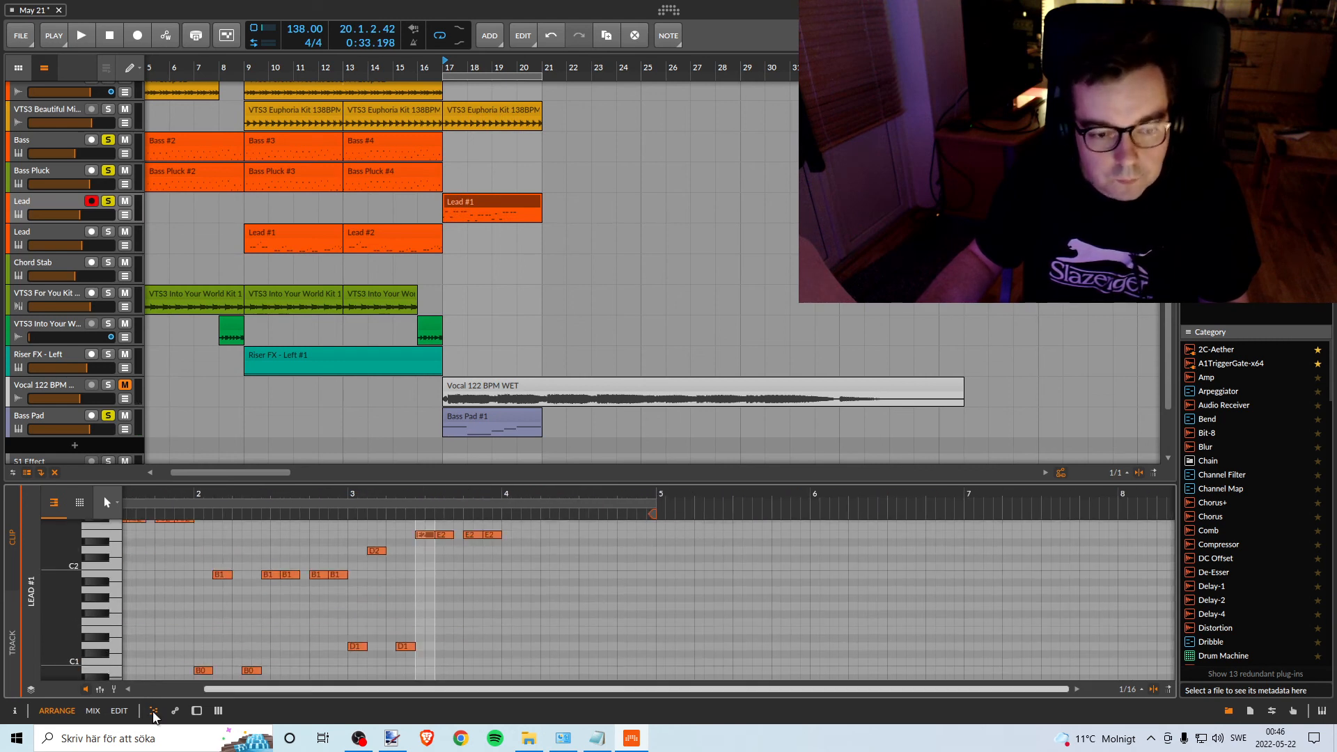
Open the Lead clip in the full-size note editor and audition the phrase through bar 3.
click(119, 711)
scroll(415, 185, up, 5)
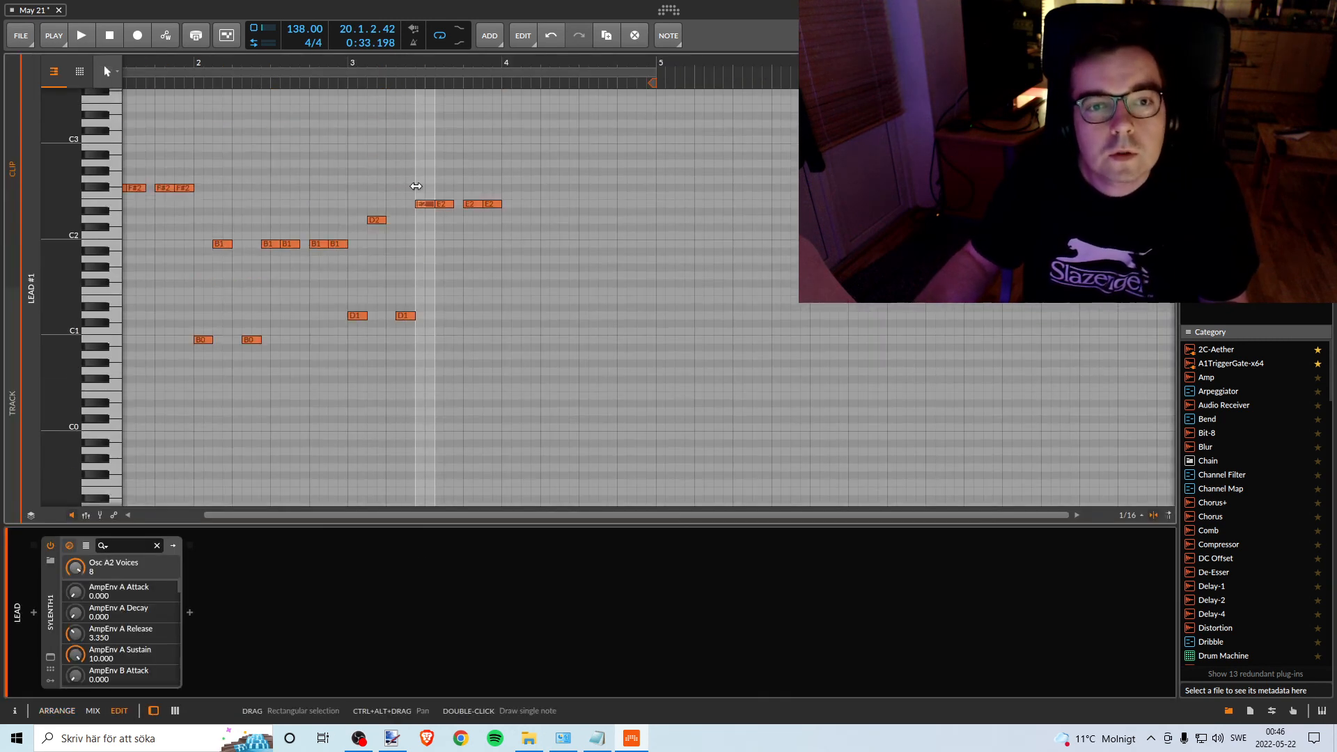
scroll(439, 173, down, 1)
drag(379, 78, 531, 78)
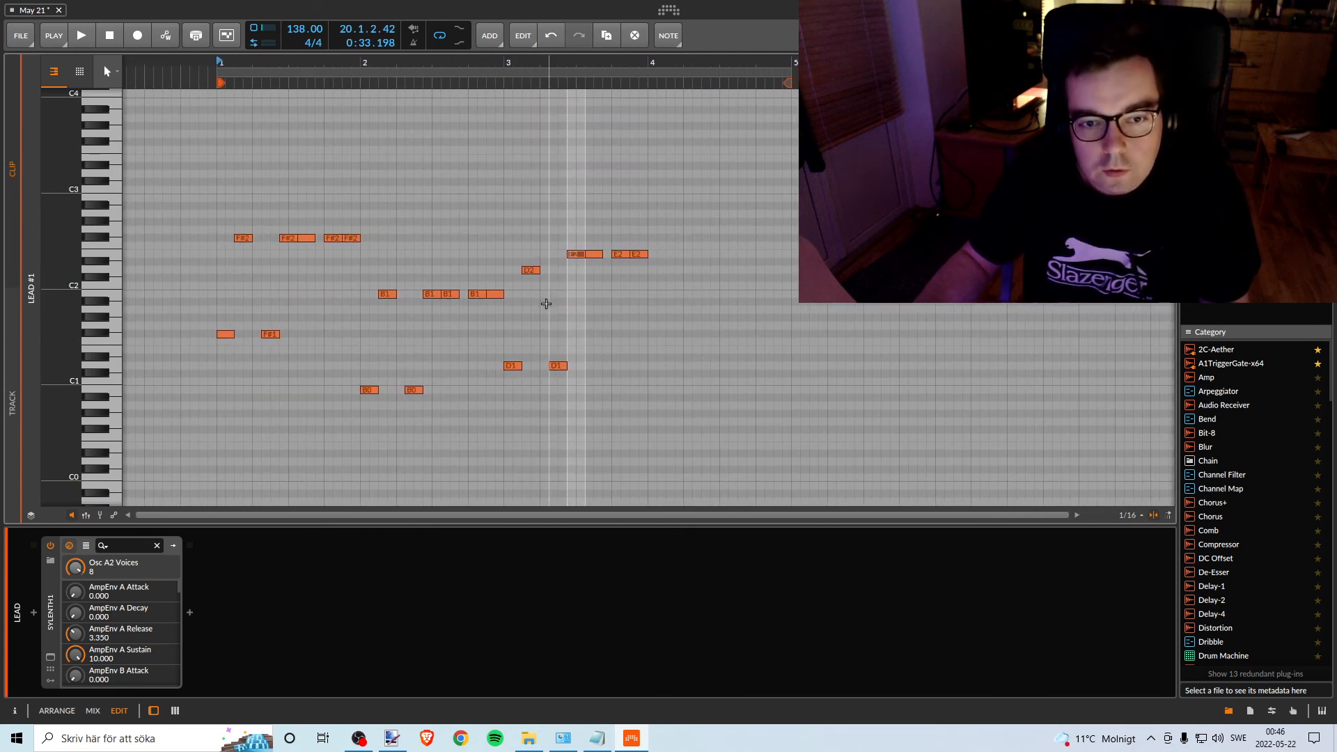
key(space)
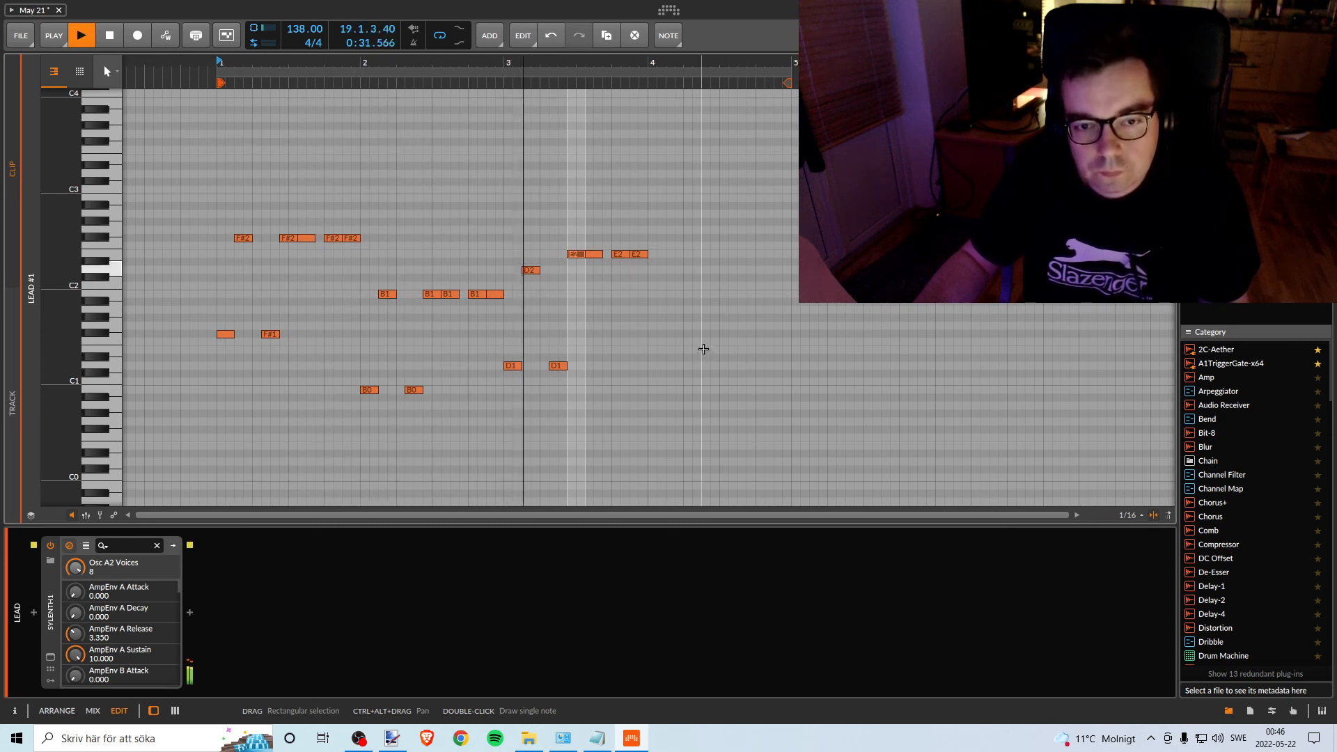
key(space)
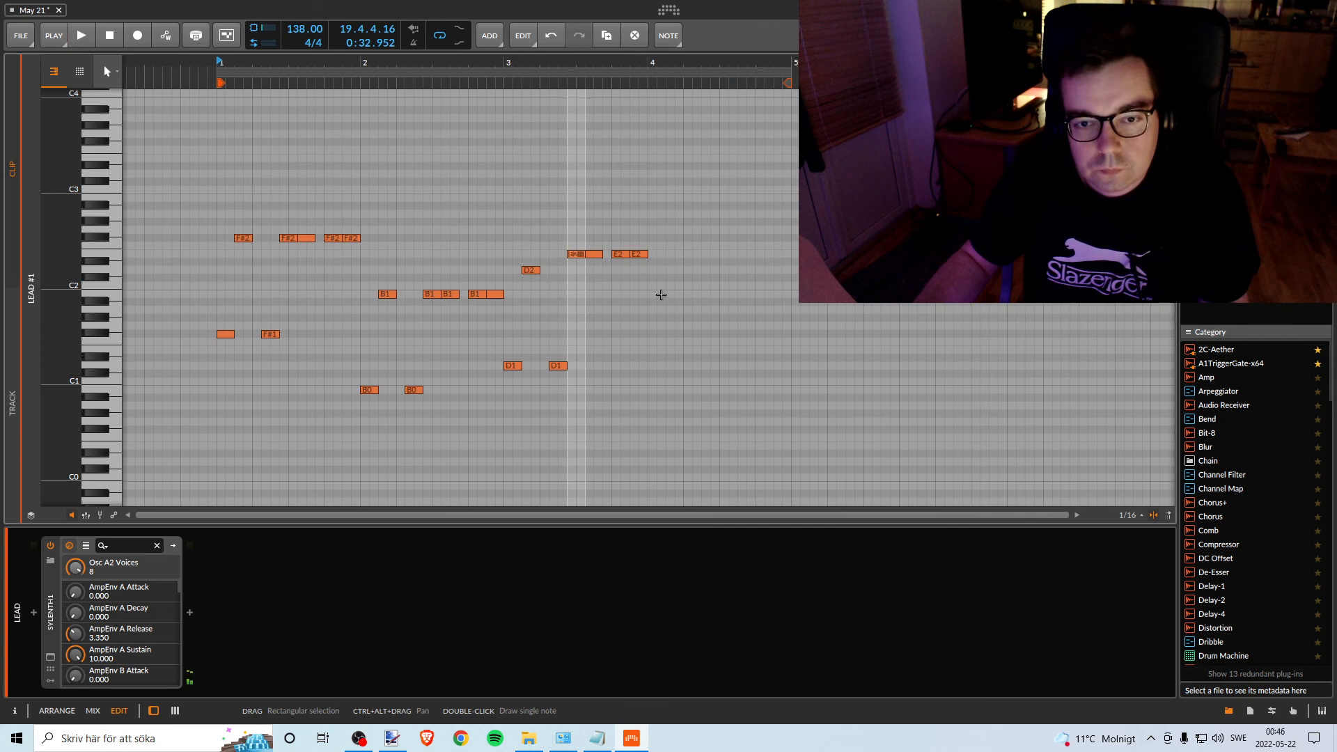
Copy the bar-1 Lead note pattern to bar 4, transposed up to G1 and G2, and audition it.
click(601, 331)
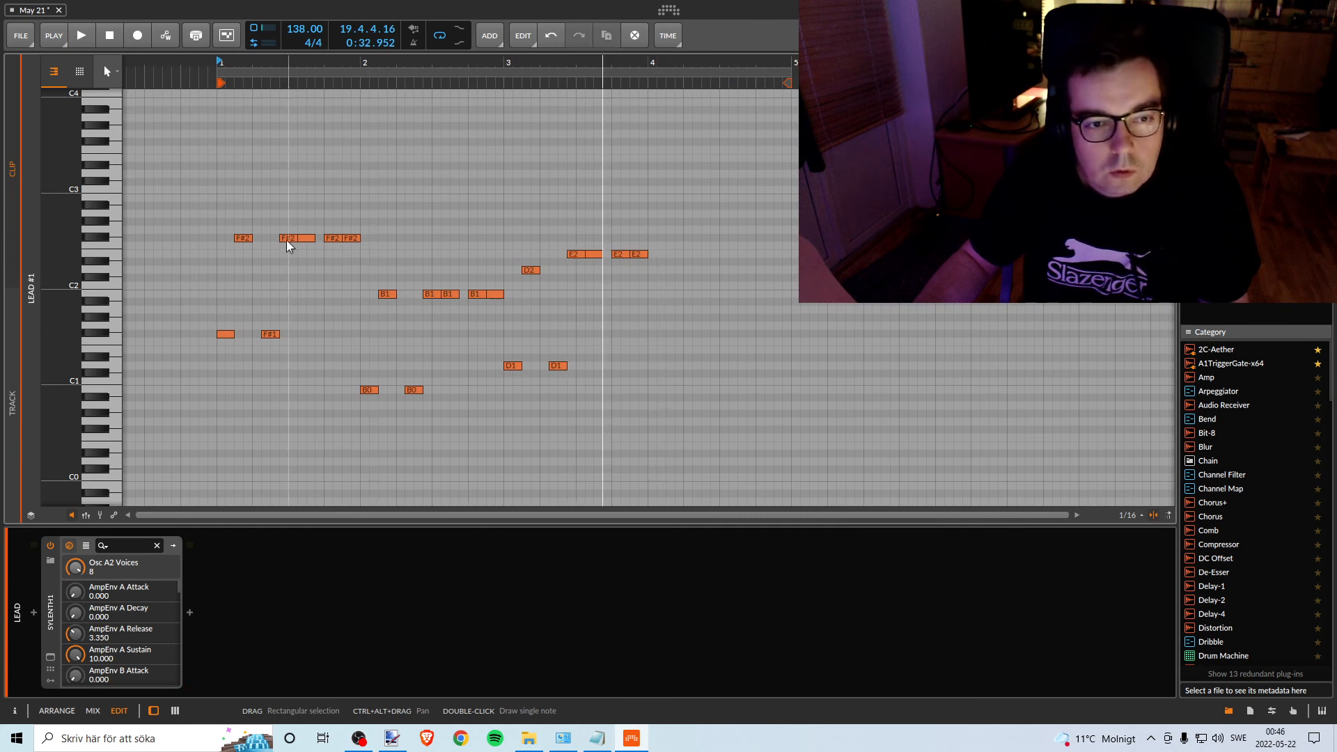
drag(197, 209, 362, 359)
drag(225, 336, 655, 332)
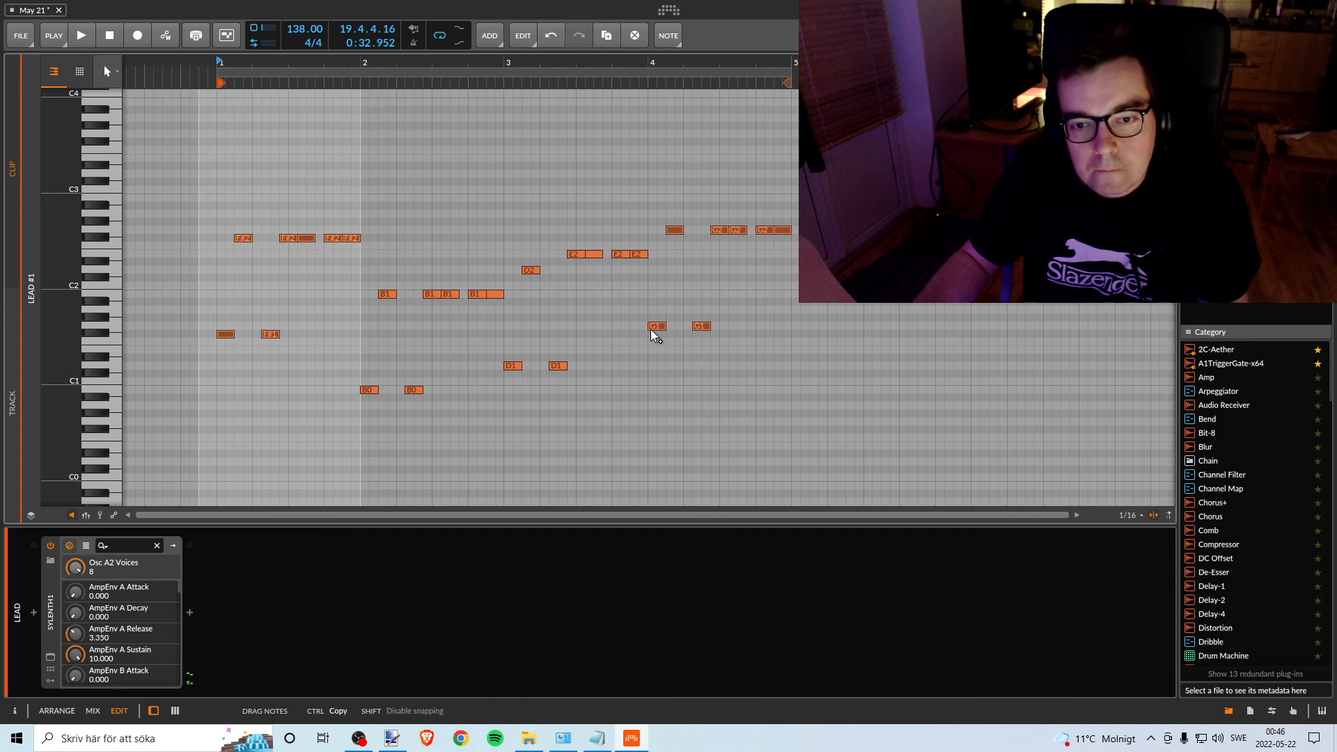
key(space)
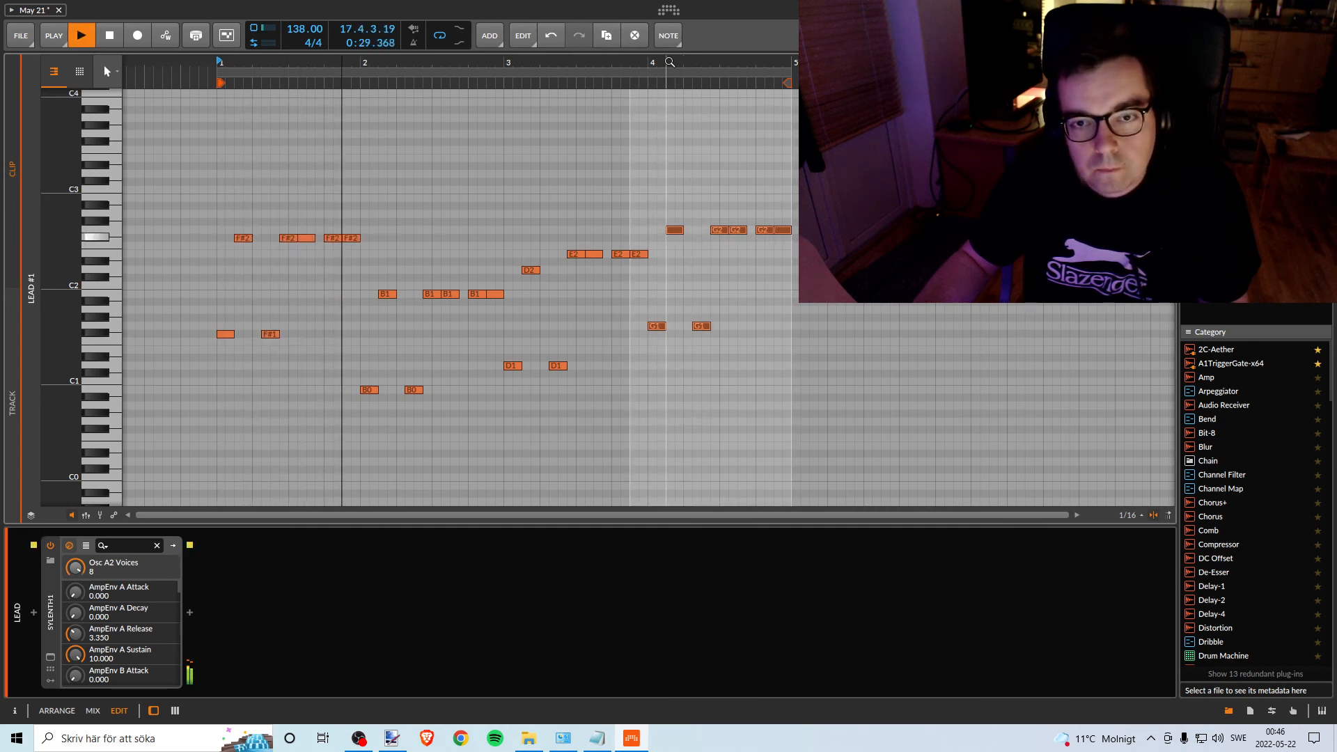
drag(666, 64, 548, 136)
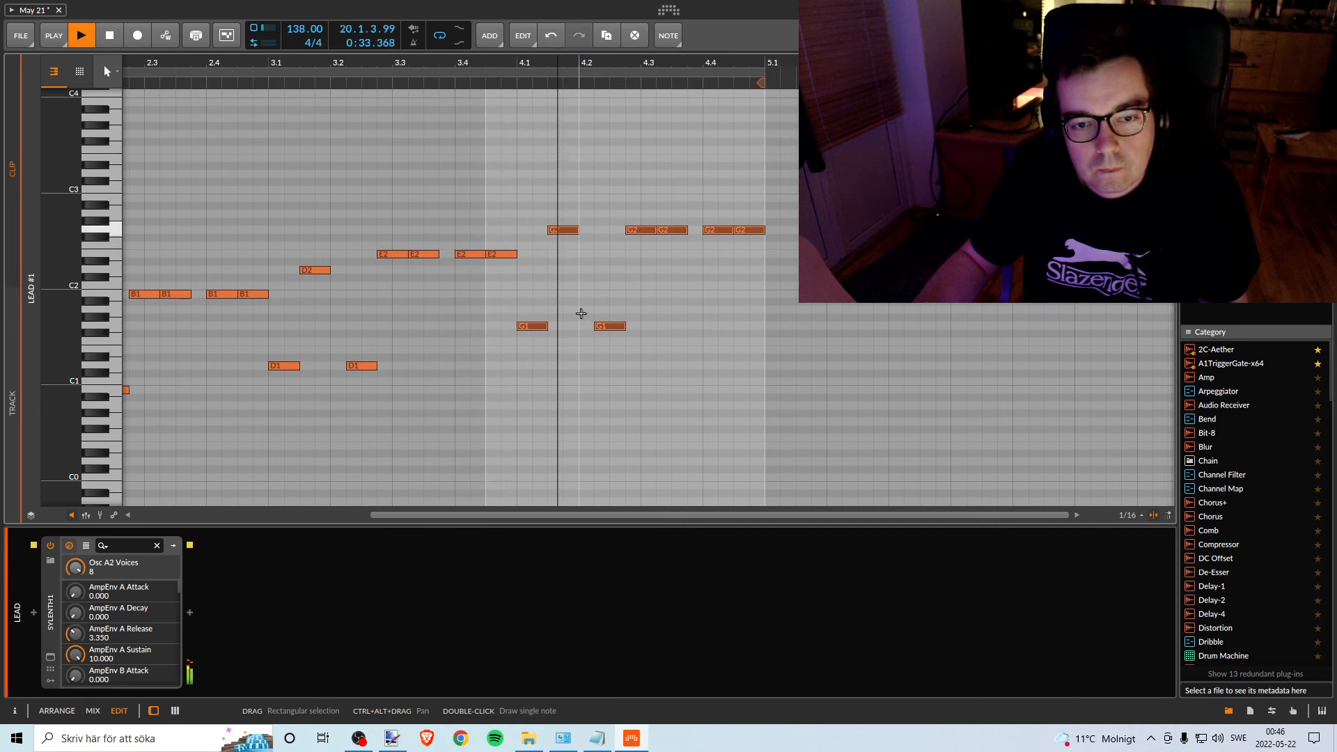
key(space)
Transpose the copied bar-4 Lead notes down a semitone to F#1 and F#2 and audition them.
key(Down)
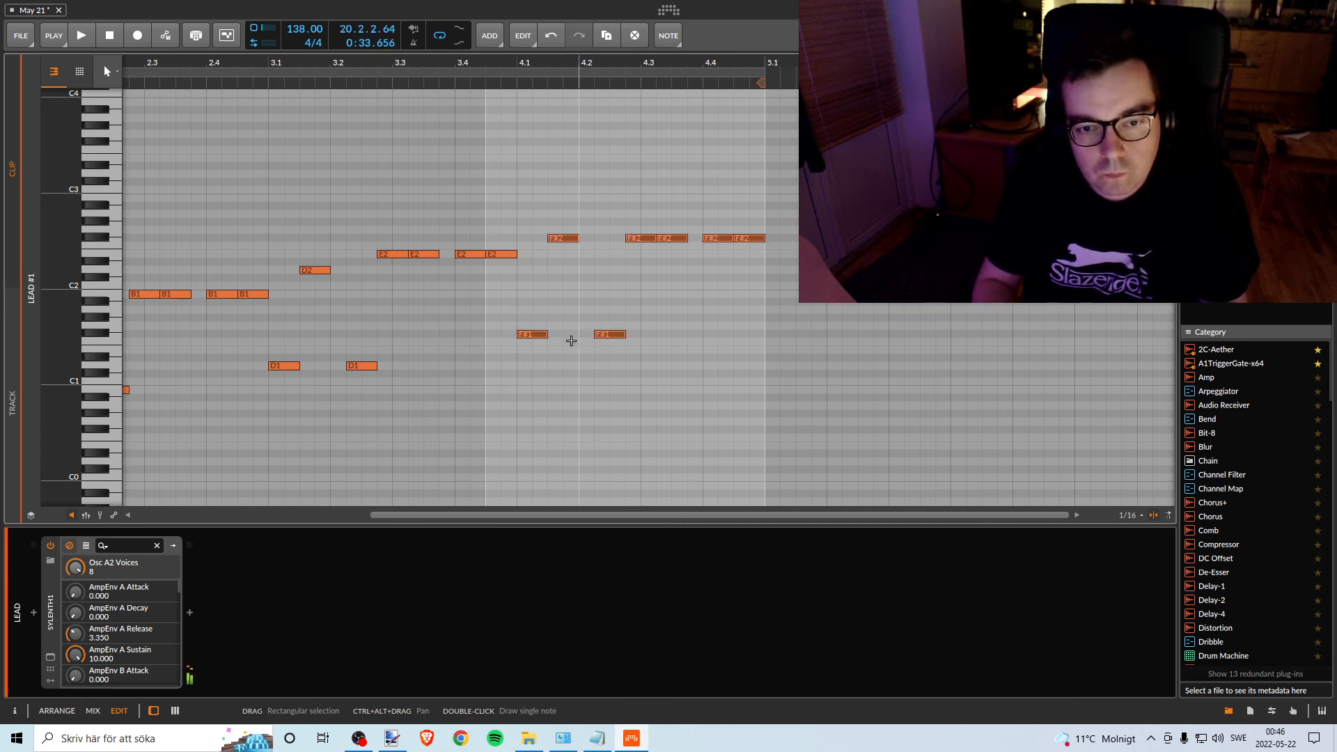
key(space)
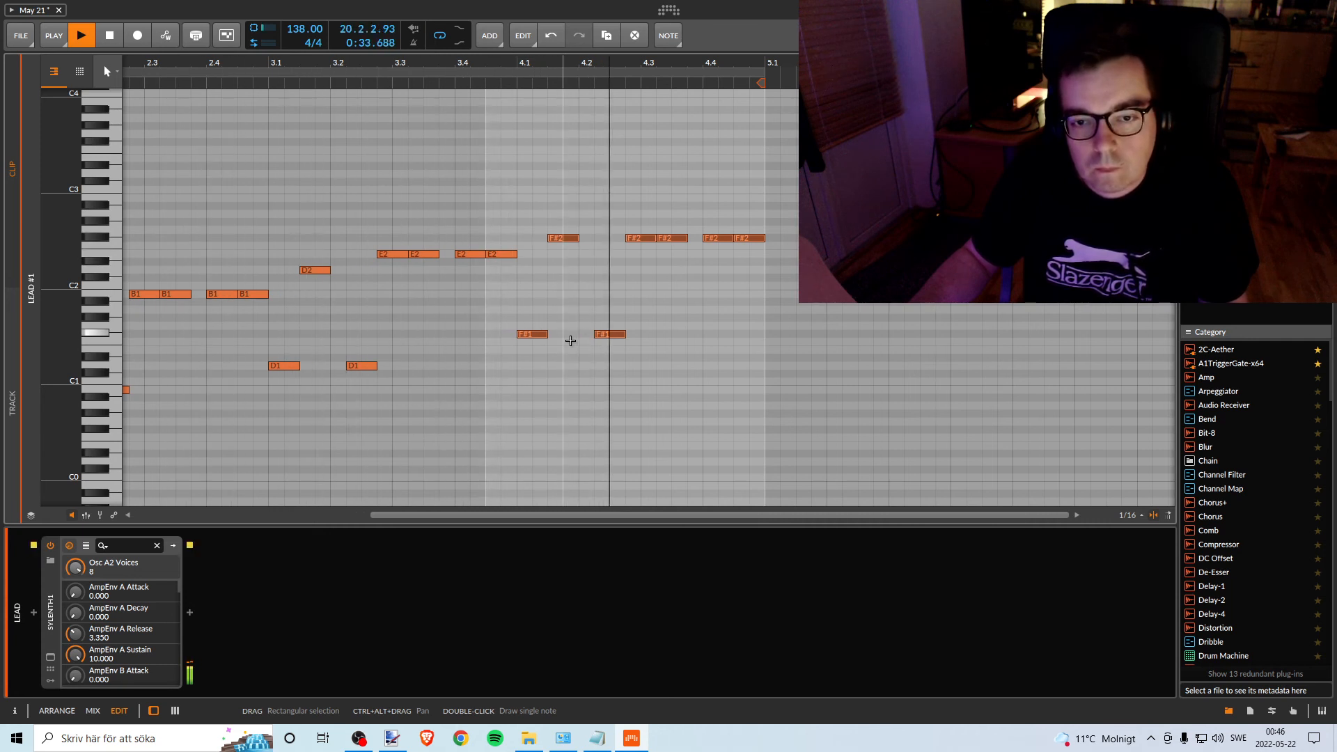
key(space)
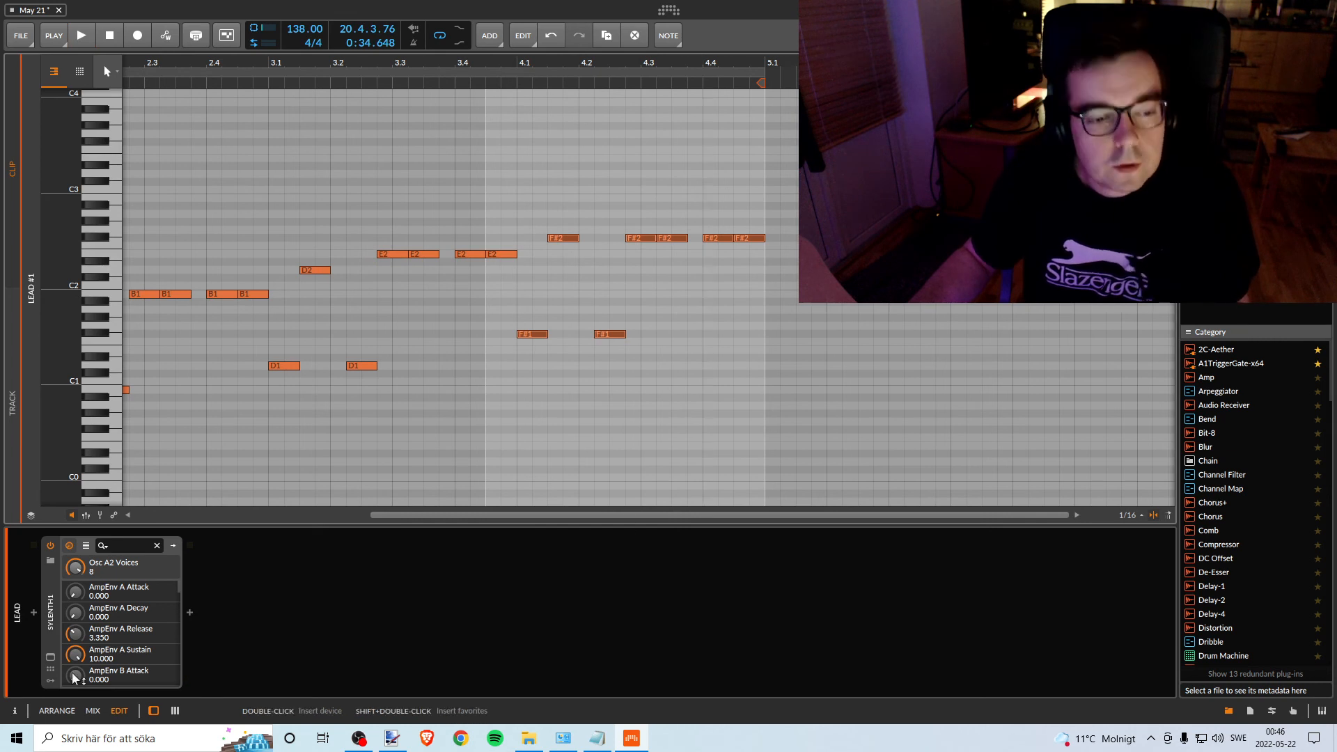
Solo the VTS3 Beautiful percussion and Kick tracks in the arrangement and lower the Kick volume slightly during playback.
click(57, 710)
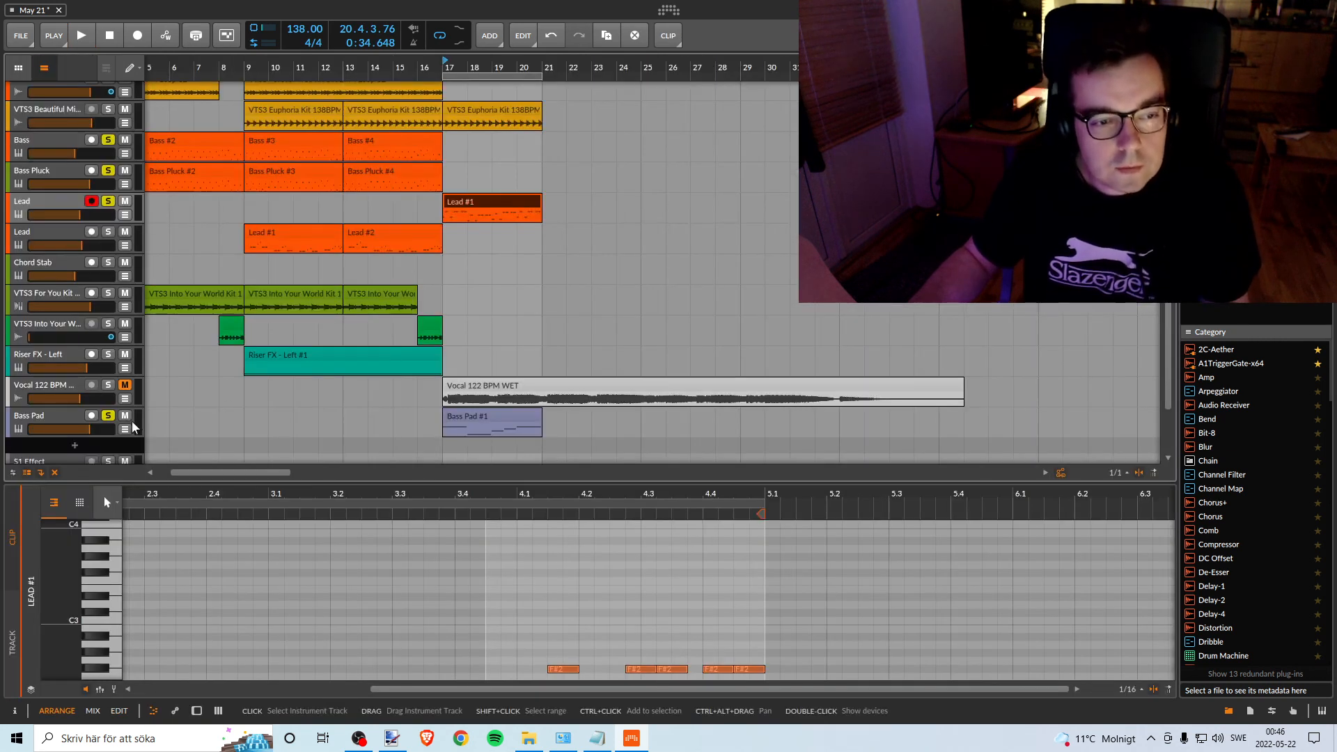
key(space)
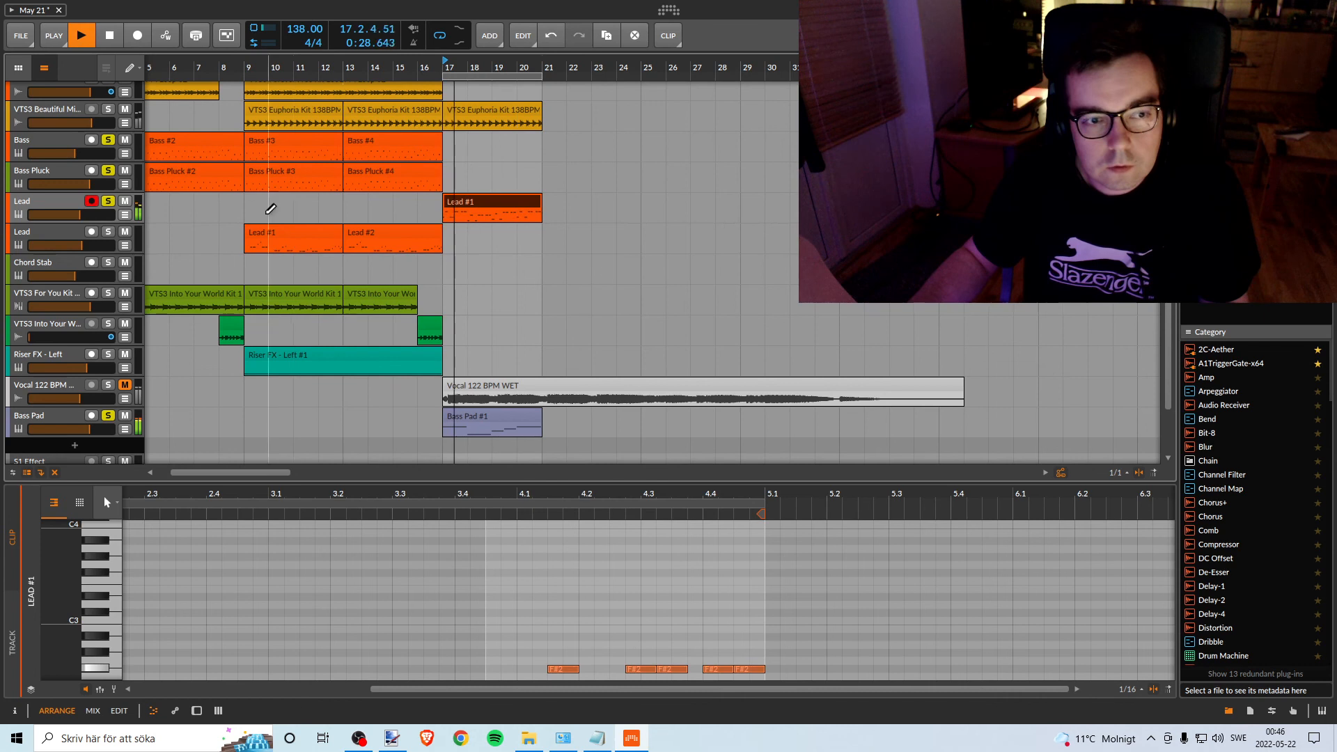
click(108, 110)
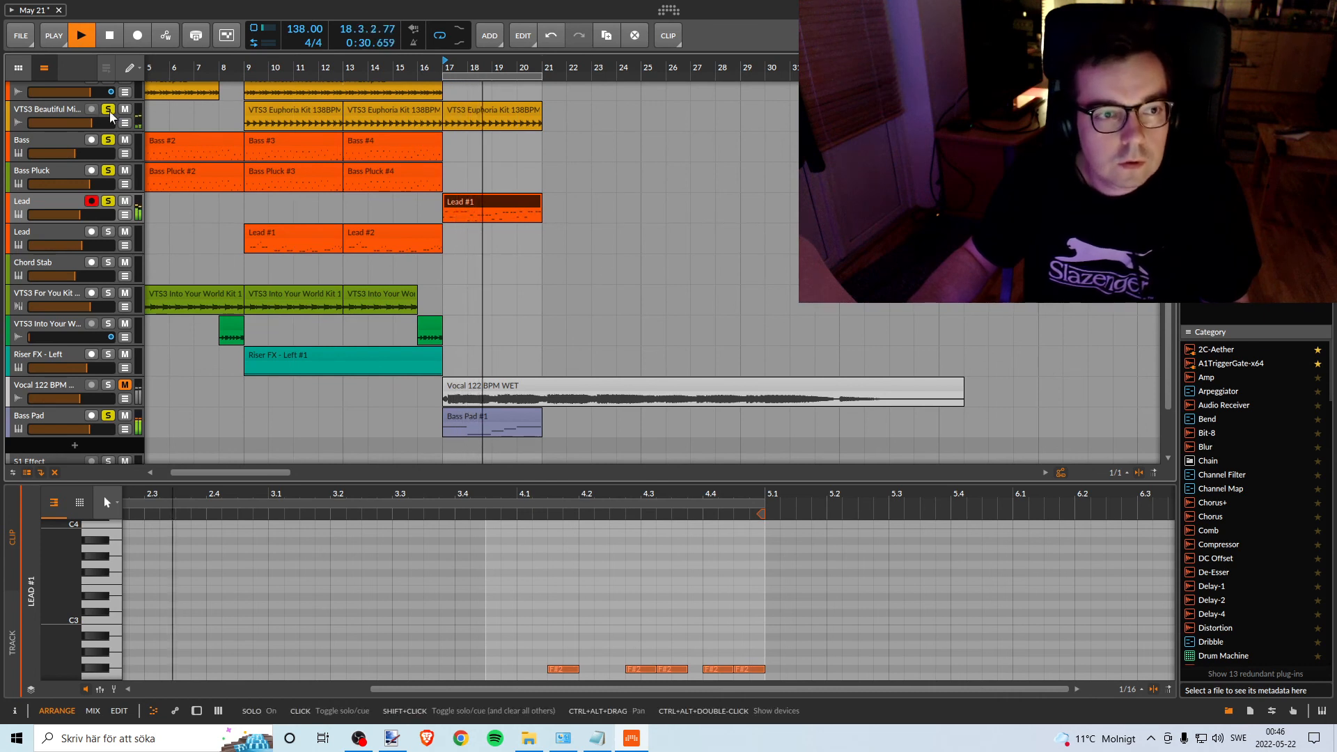
scroll(252, 144, up, 2)
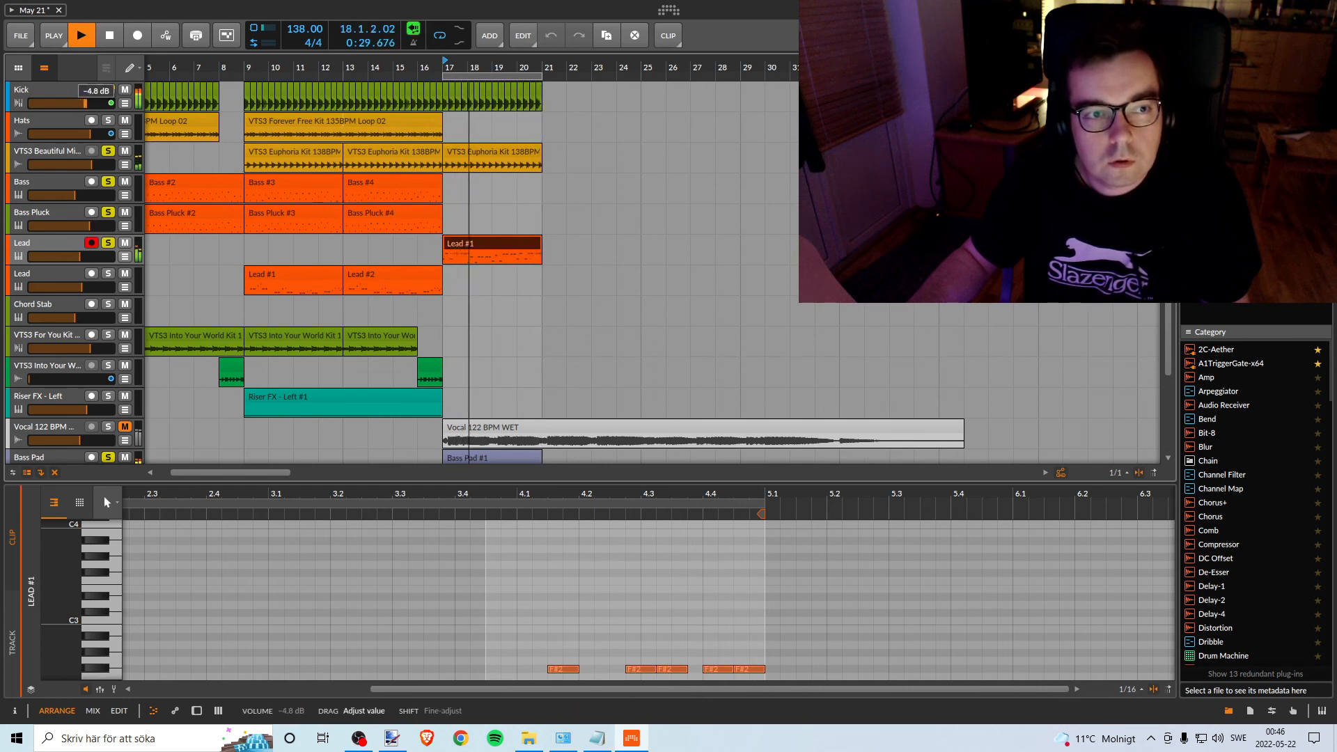
drag(84, 103, 84, 103)
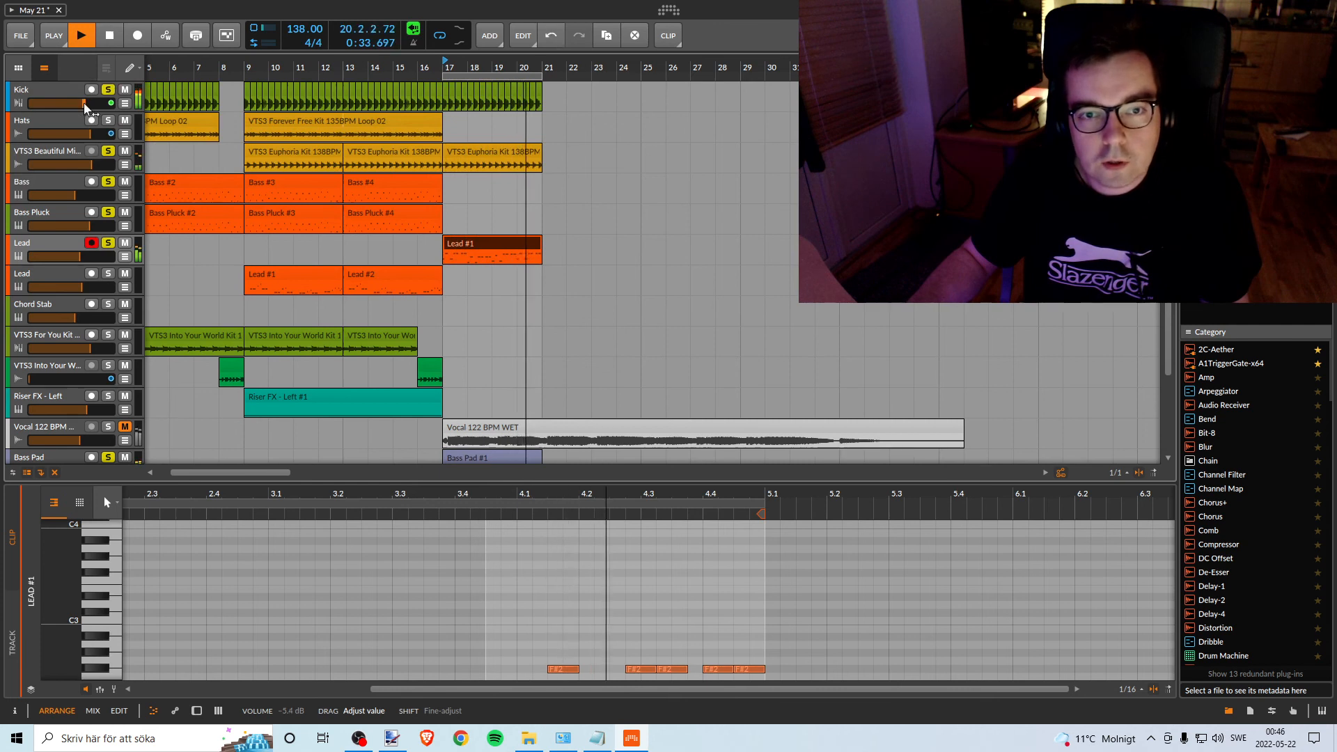
Unmute and solo the vocal track and audition it with the Lead, Bass Pad, percussion and kick.
scroll(339, 254, down, 3)
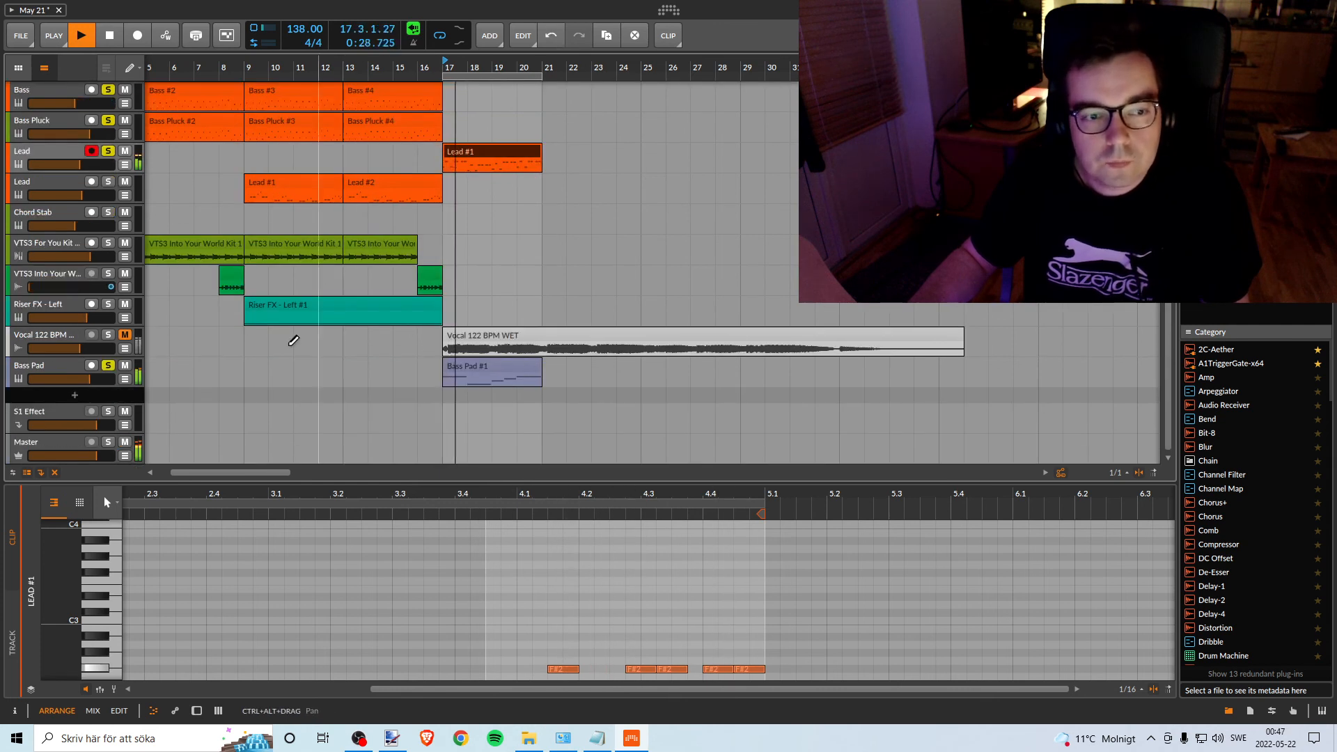
click(125, 337)
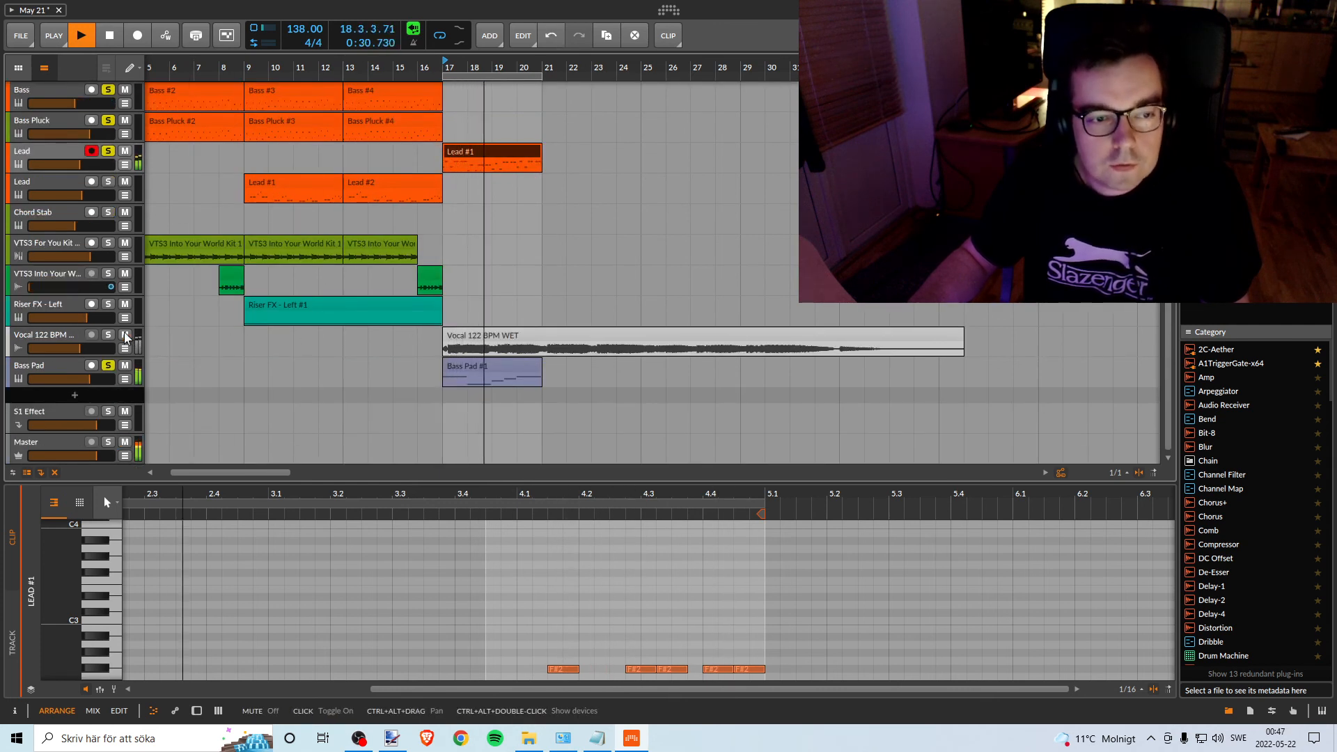
click(110, 335)
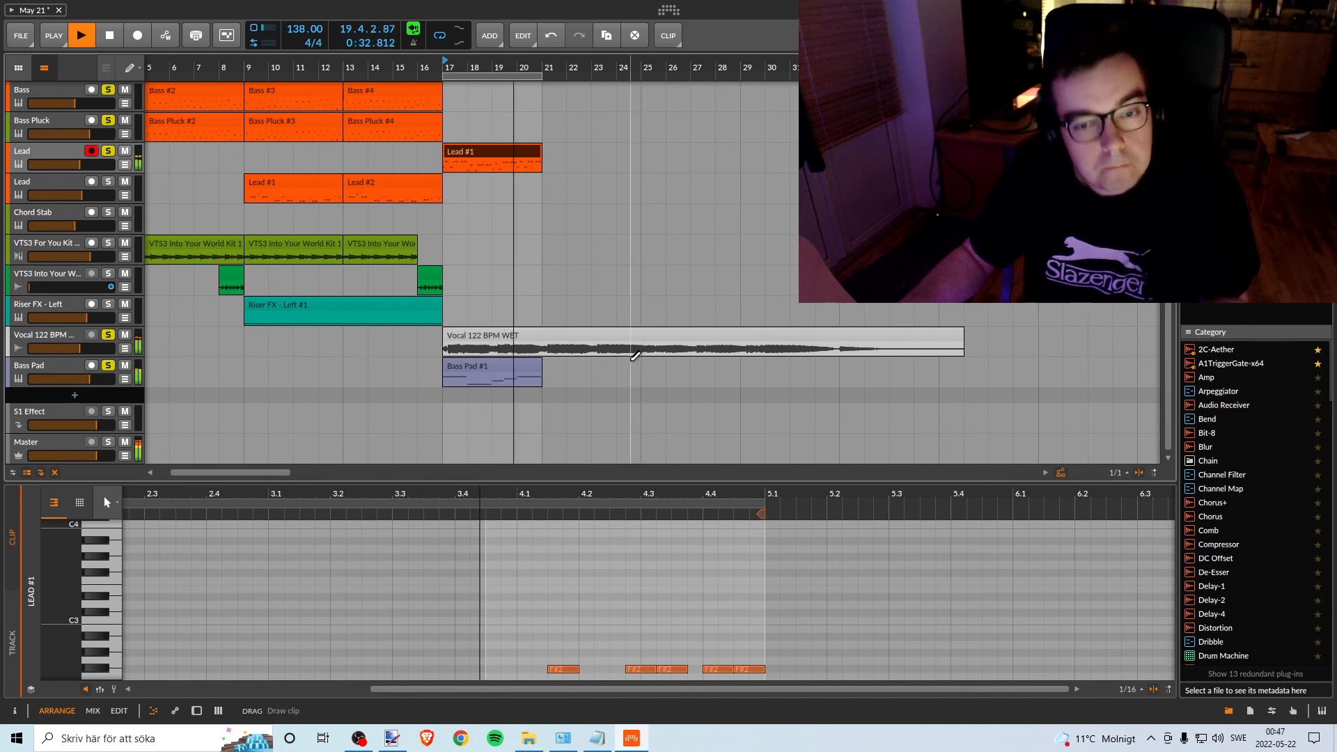
scroll(622, 344, up, 3)
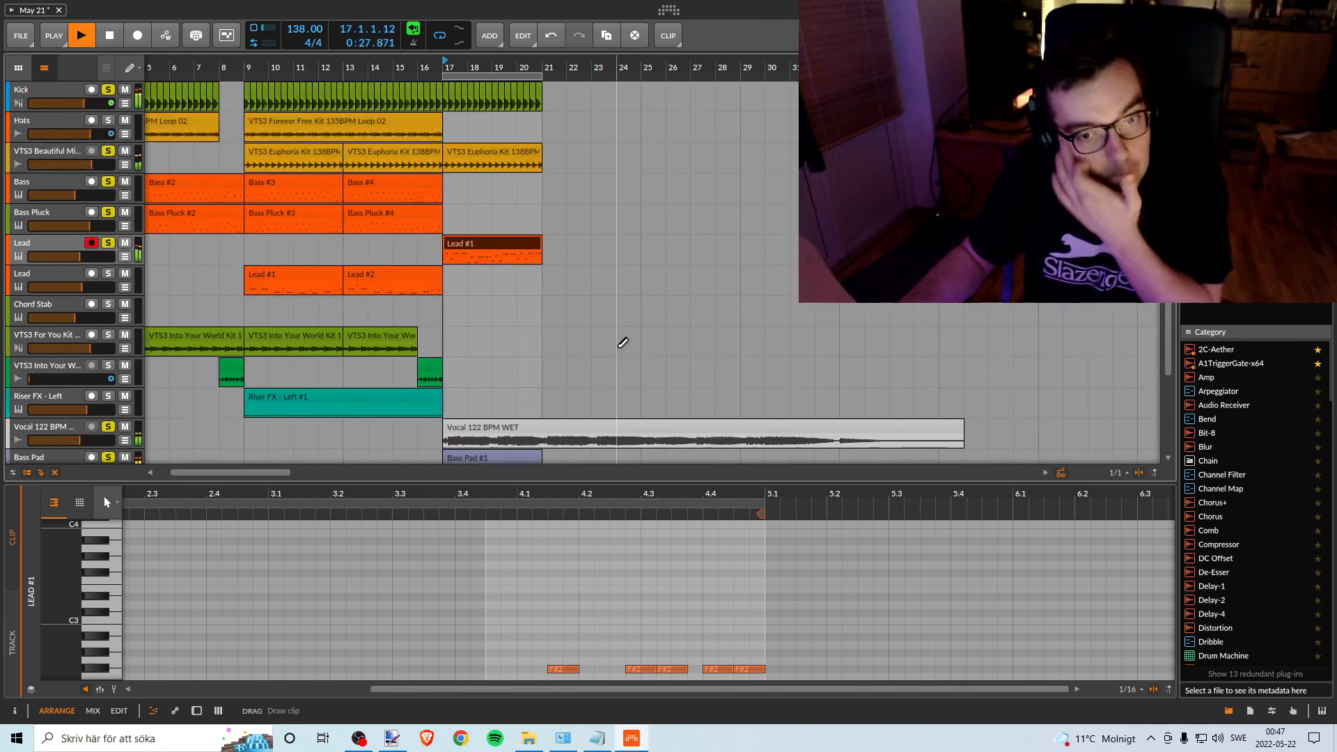
scroll(618, 344, down, 2)
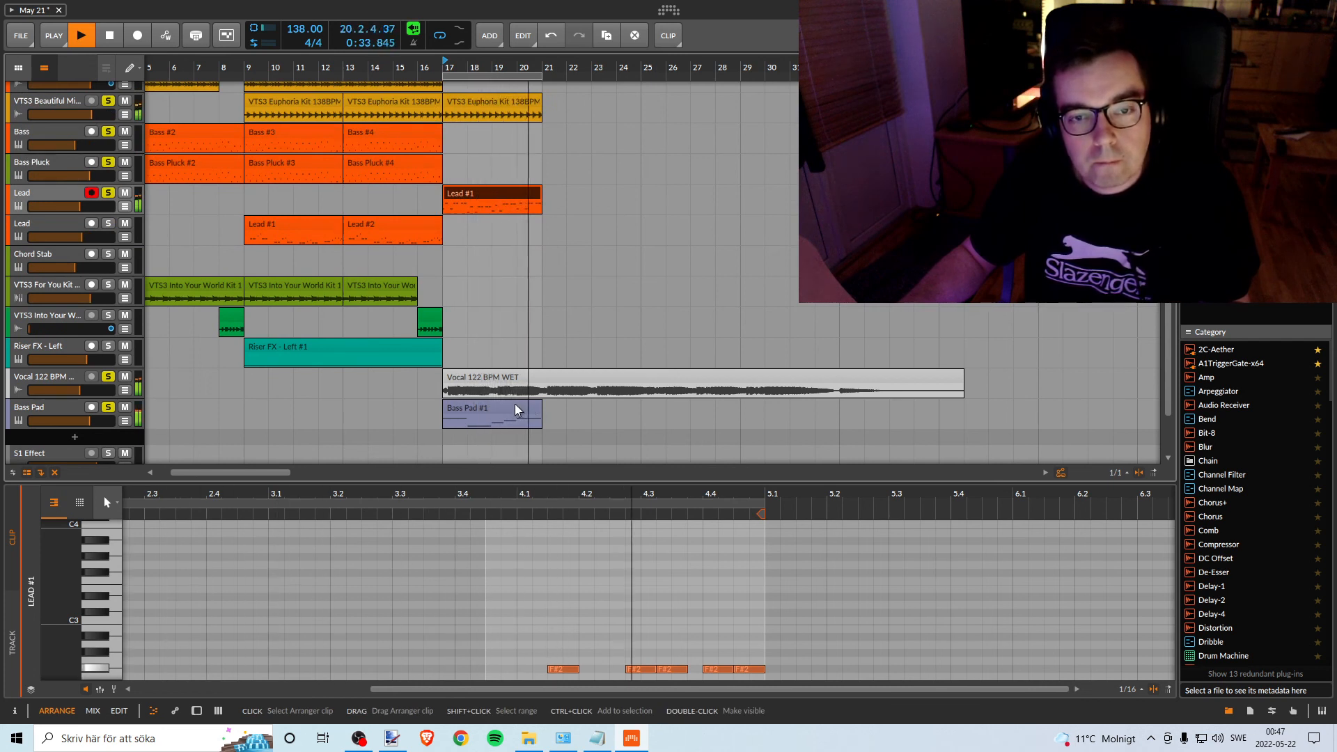
key(space)
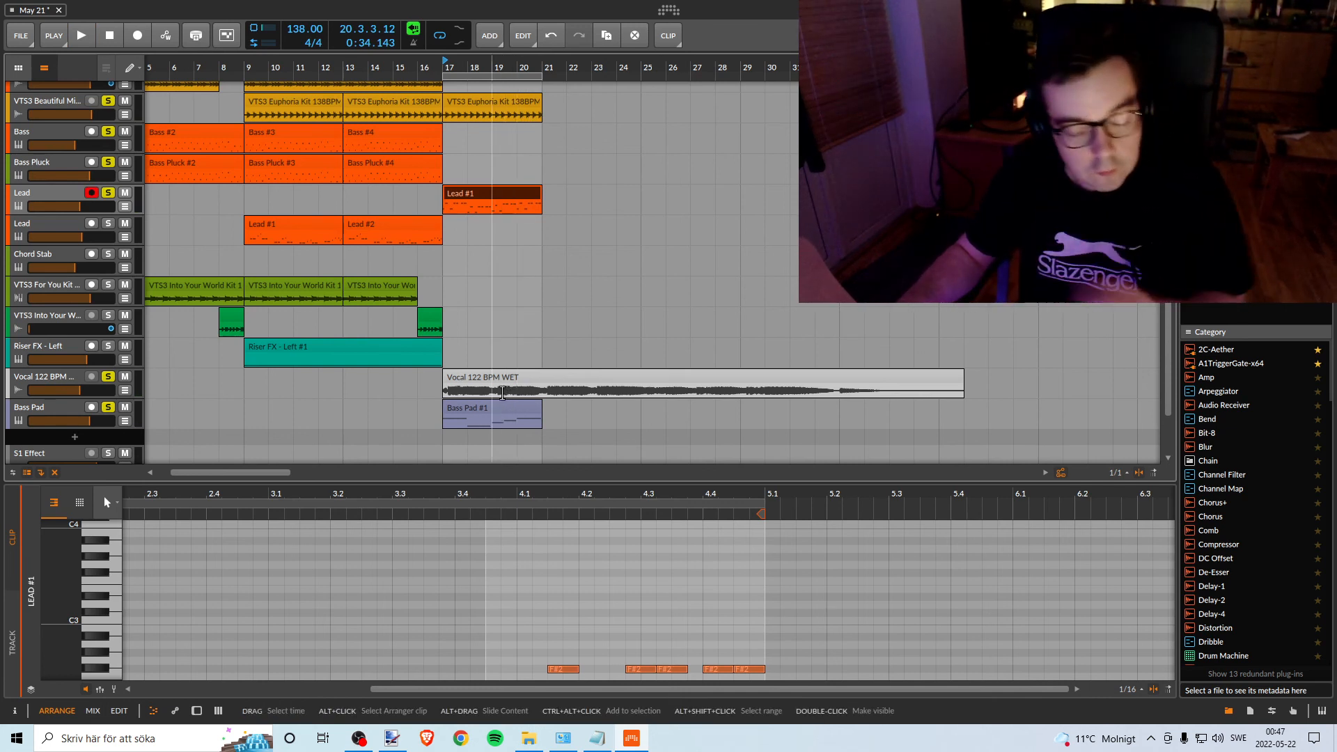
Duplicate the four-bar Bass Pad clip to bar 21 and play the section from bar 17.
click(519, 411)
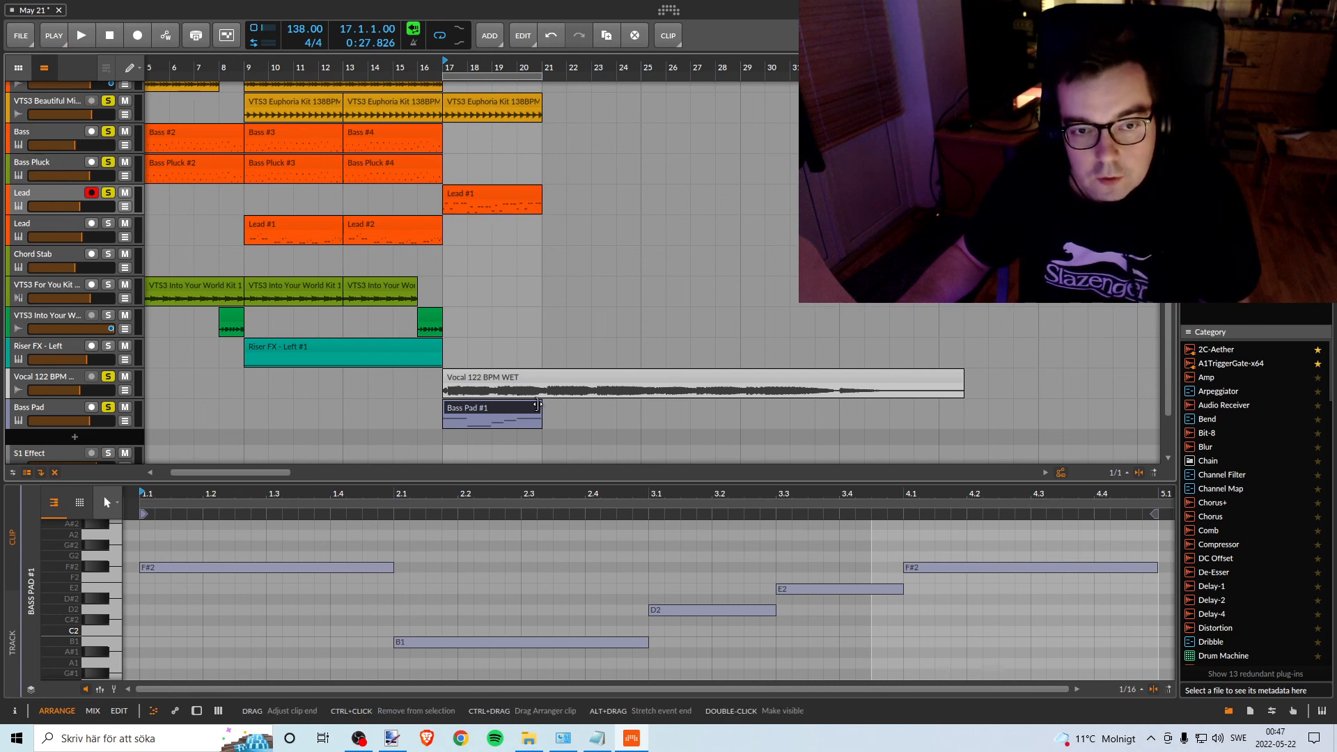
key(ctrl+d)
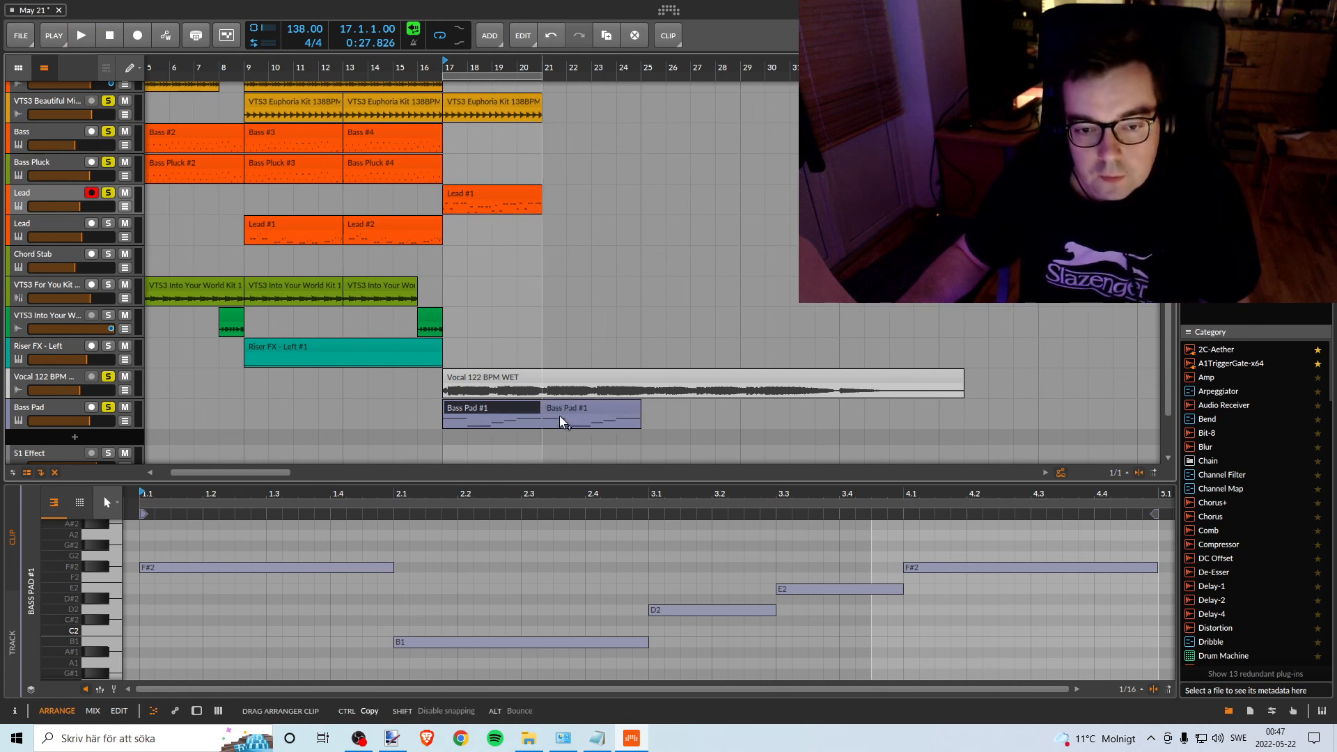
key(space)
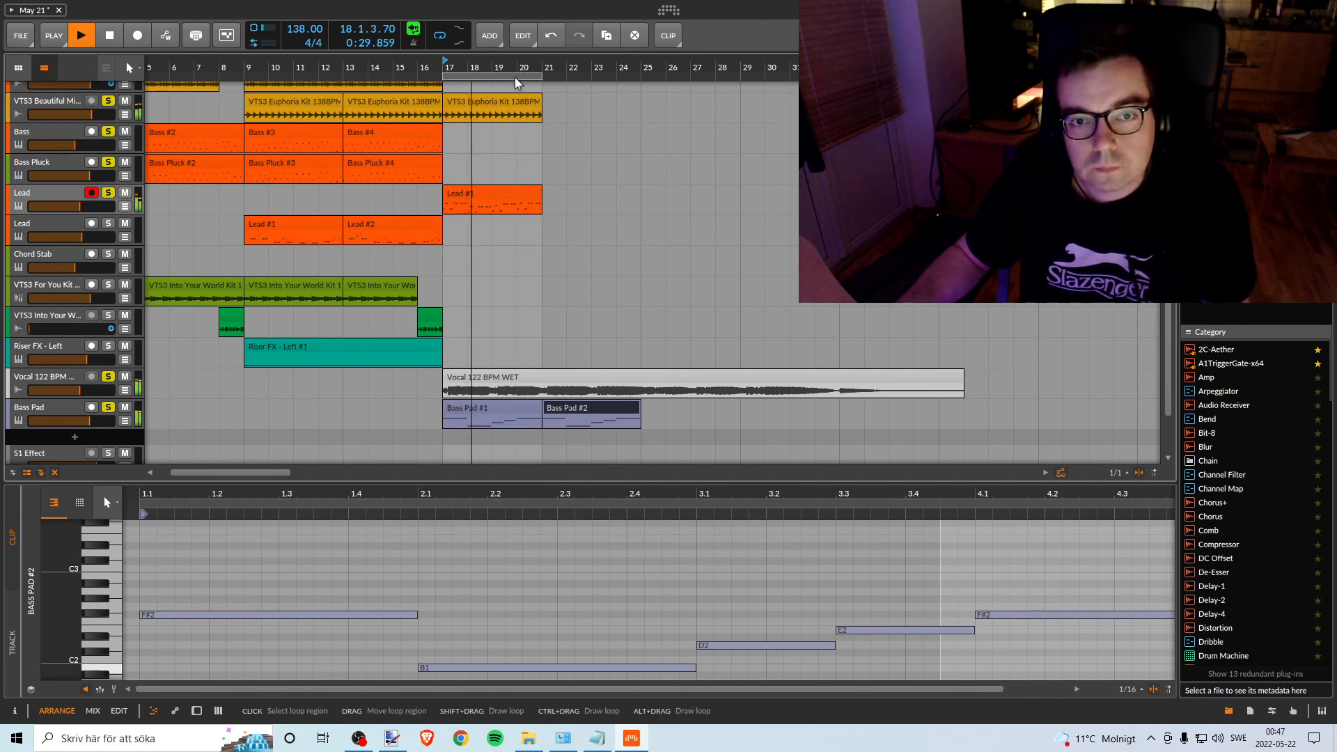
Move the loop region to bars 21–24 and audition the vocal over the copied Bass Pad clip and beyond.
drag(521, 69, 606, 77)
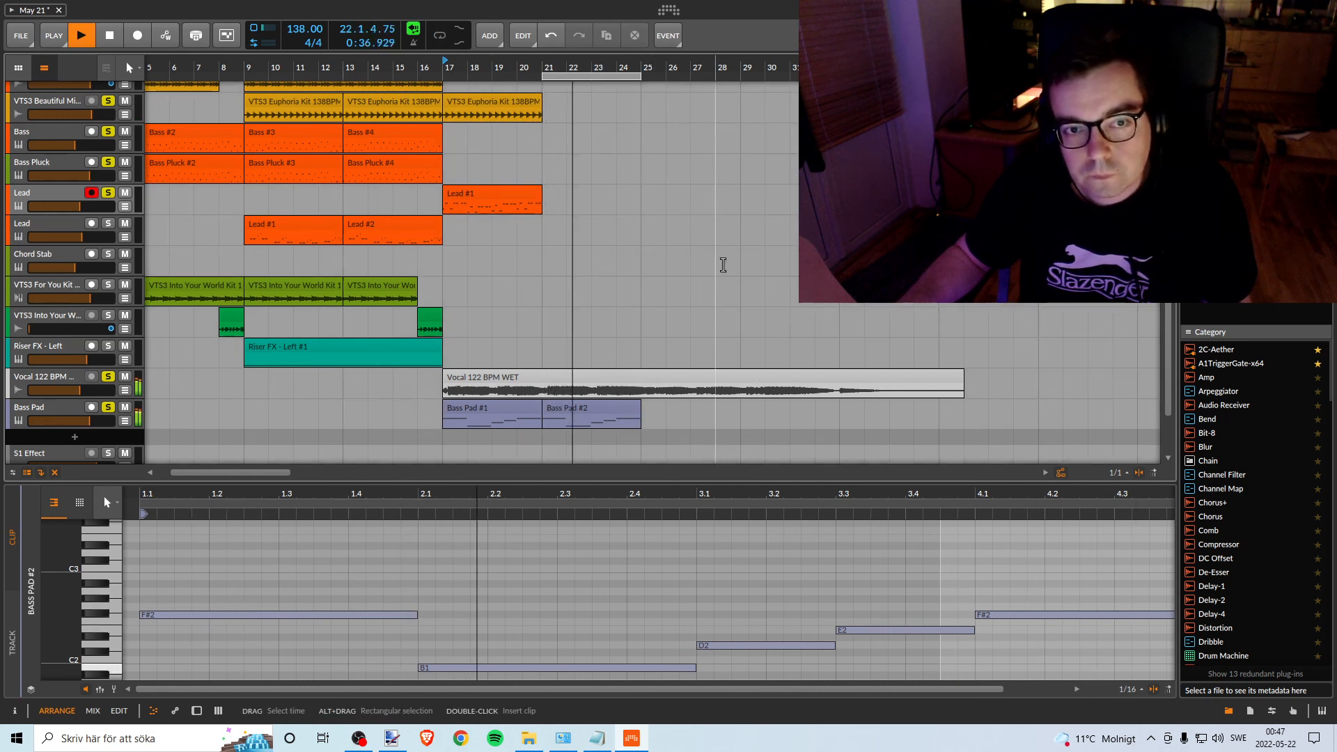
click(584, 411)
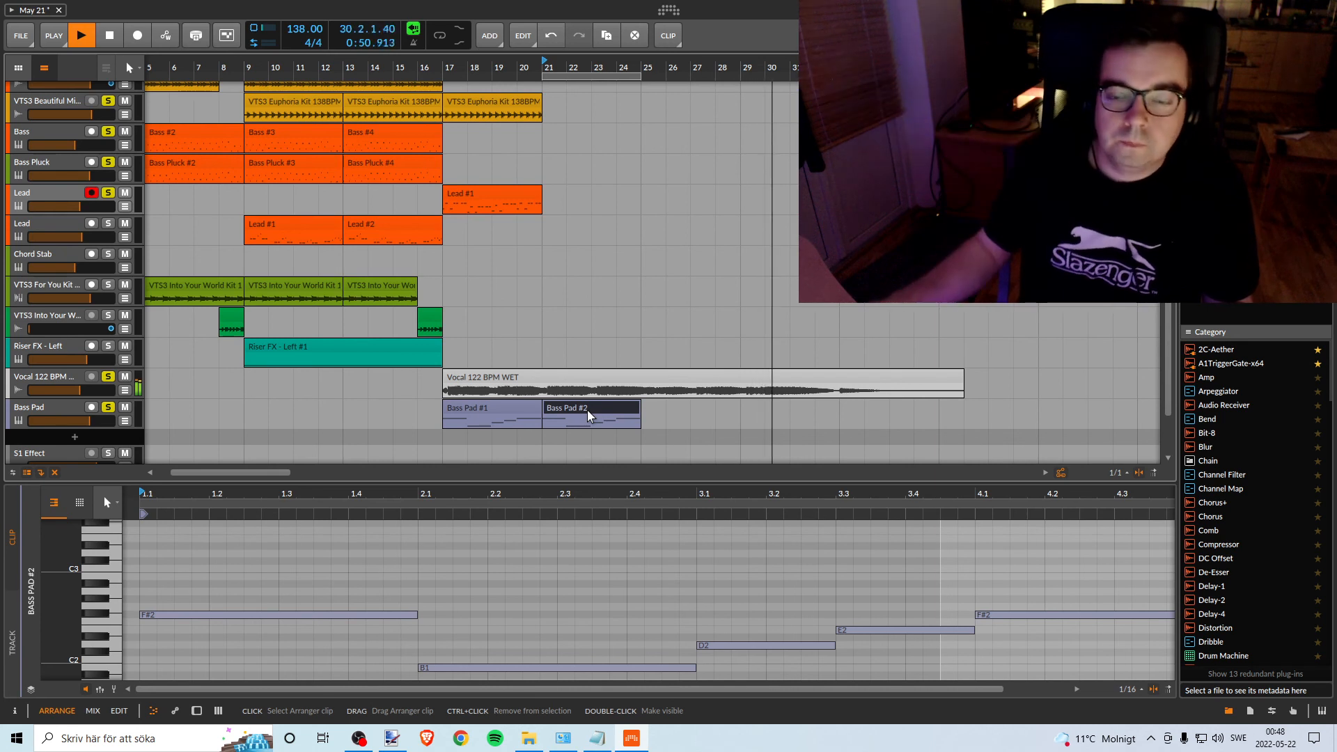
scroll(682, 347, down, 2)
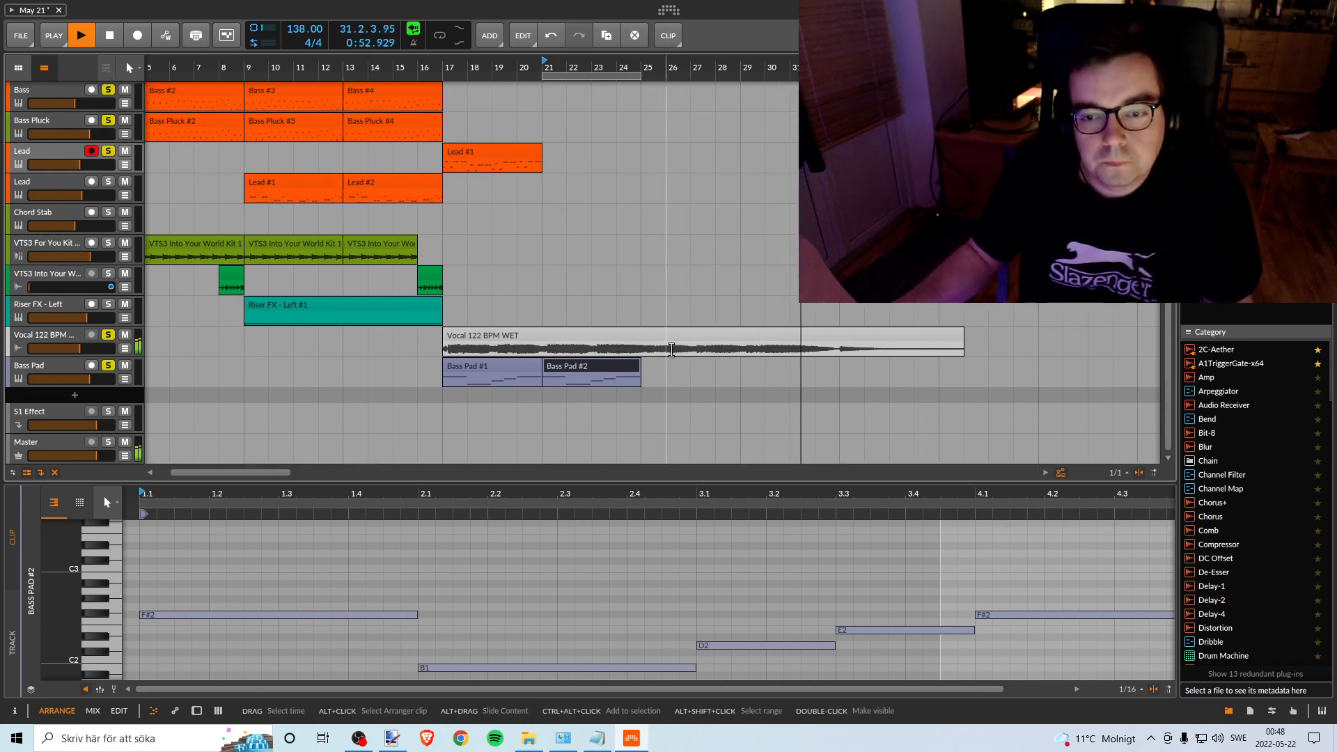
scroll(670, 349, up, 2)
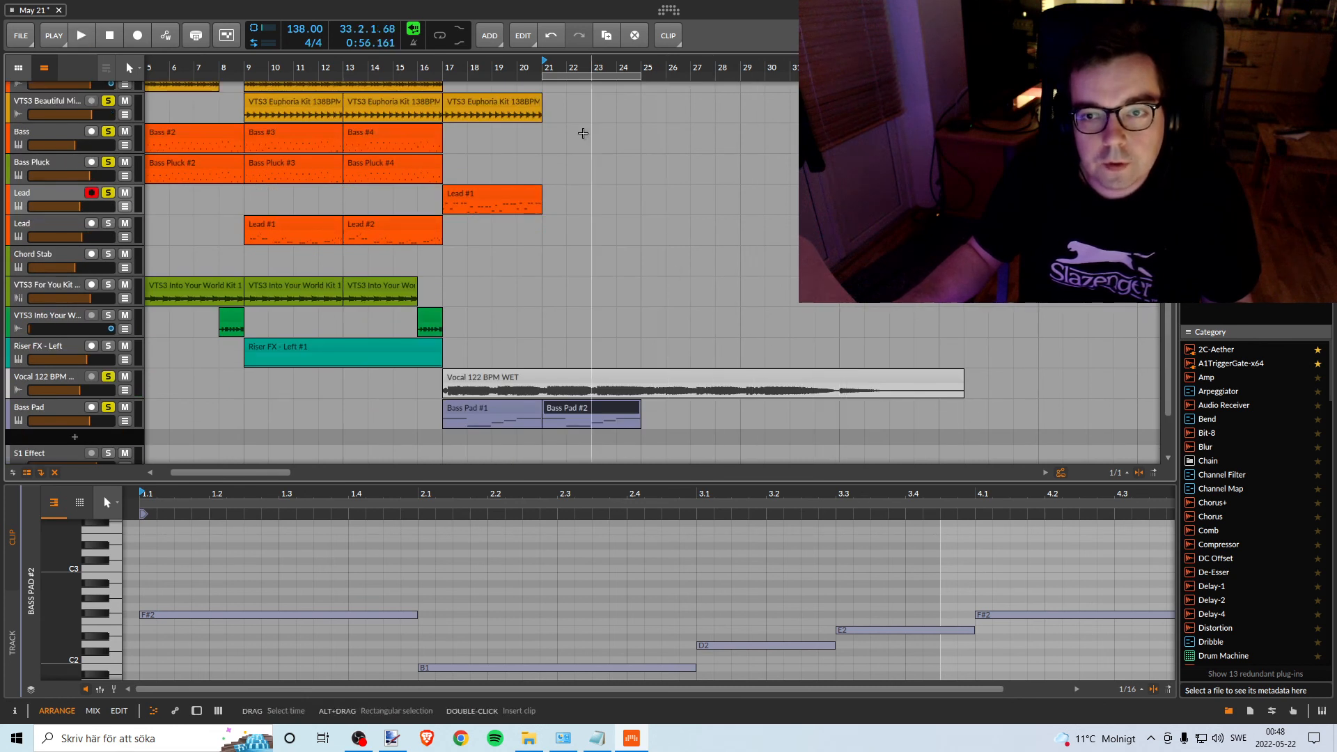
Review the whole arrangement and audition the earlier section from bar 9.
drag(555, 66, 612, 62)
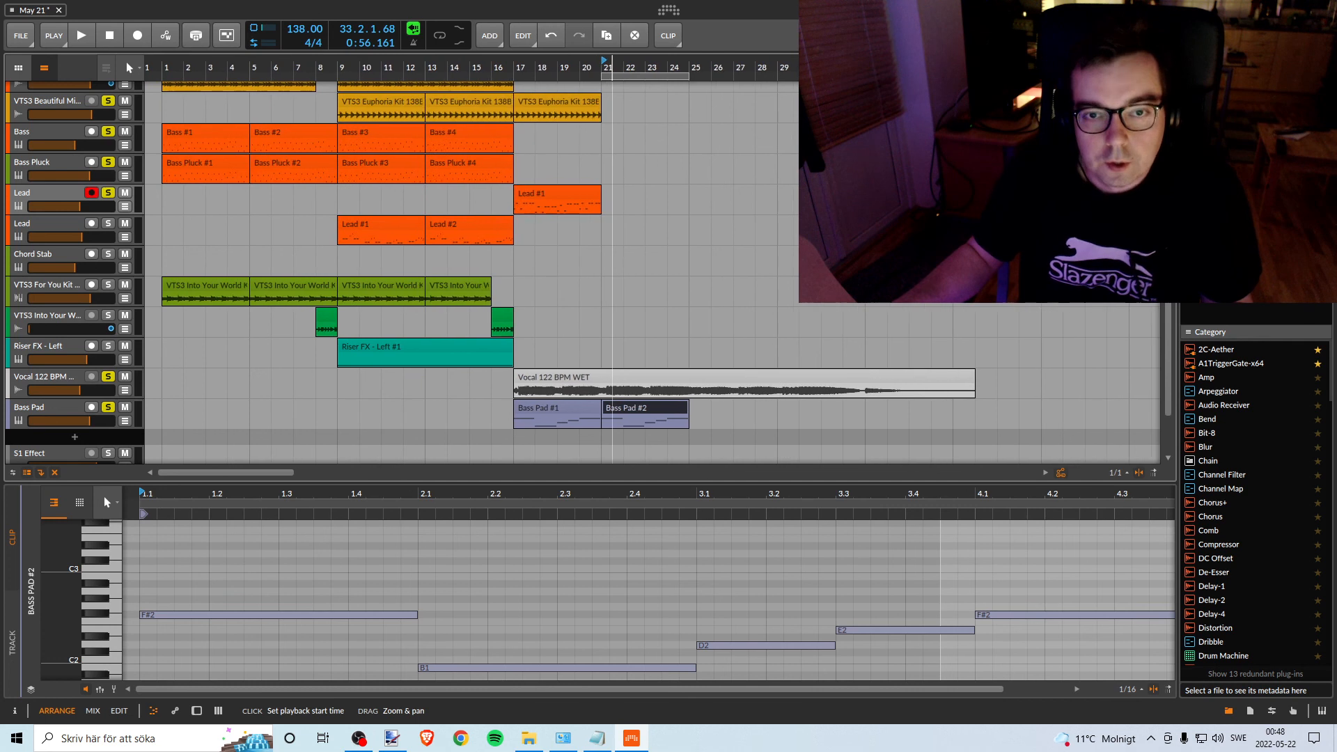
scroll(680, 174, up, 2)
scroll(682, 169, down, 2)
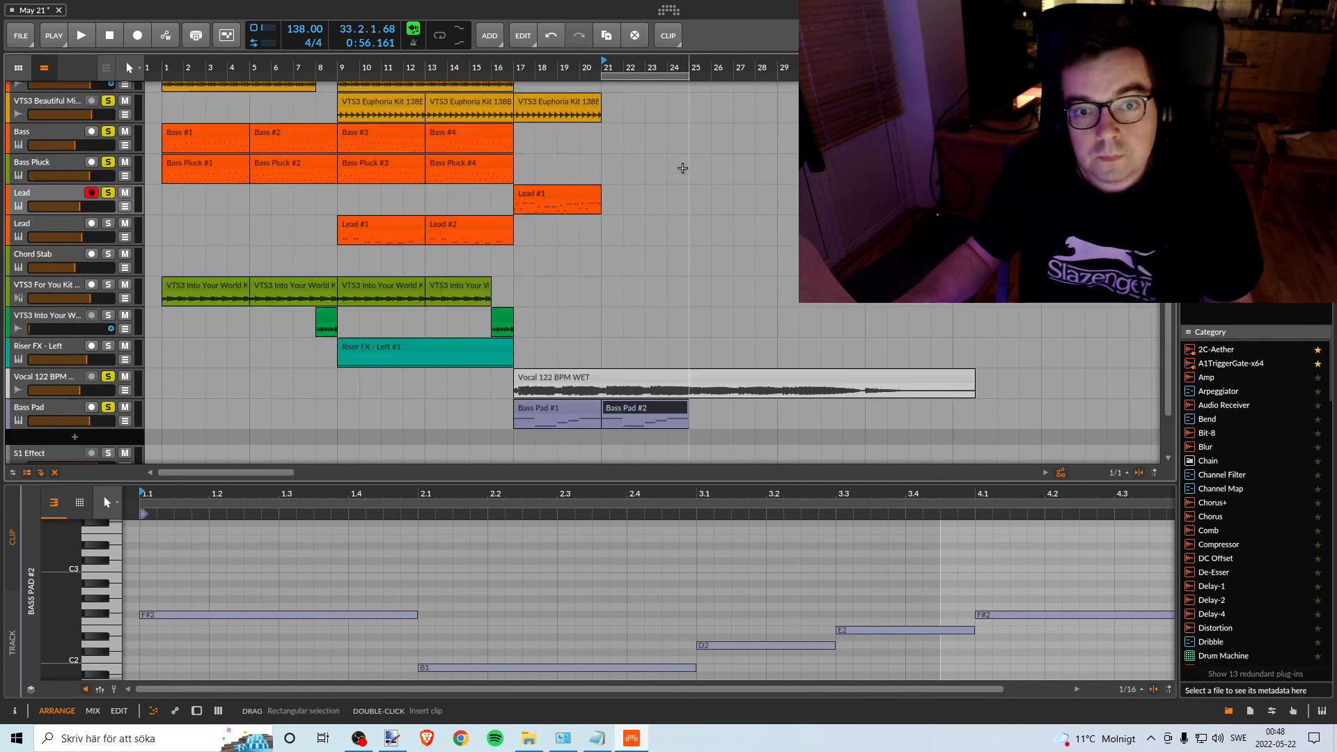
scroll(684, 168, up, 2)
scroll(684, 167, down, 2)
scroll(684, 167, up, 2)
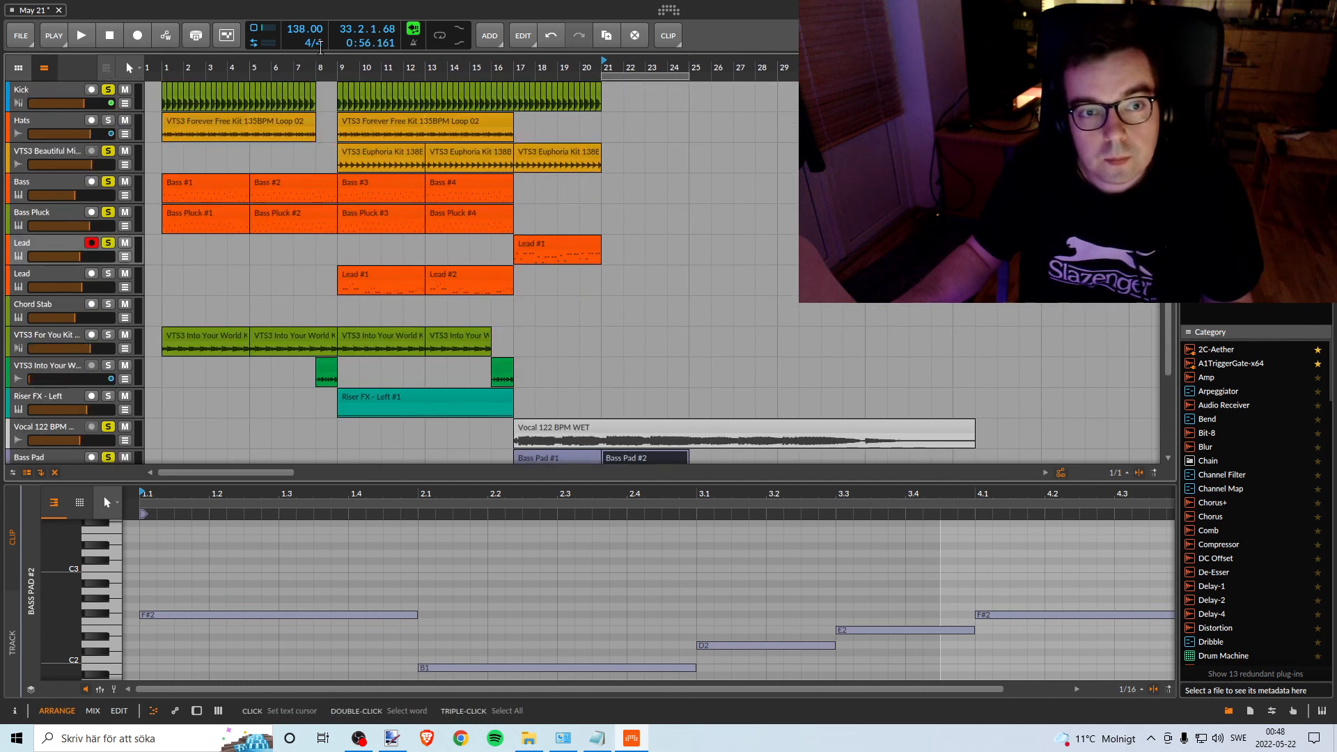
double_click(340, 76)
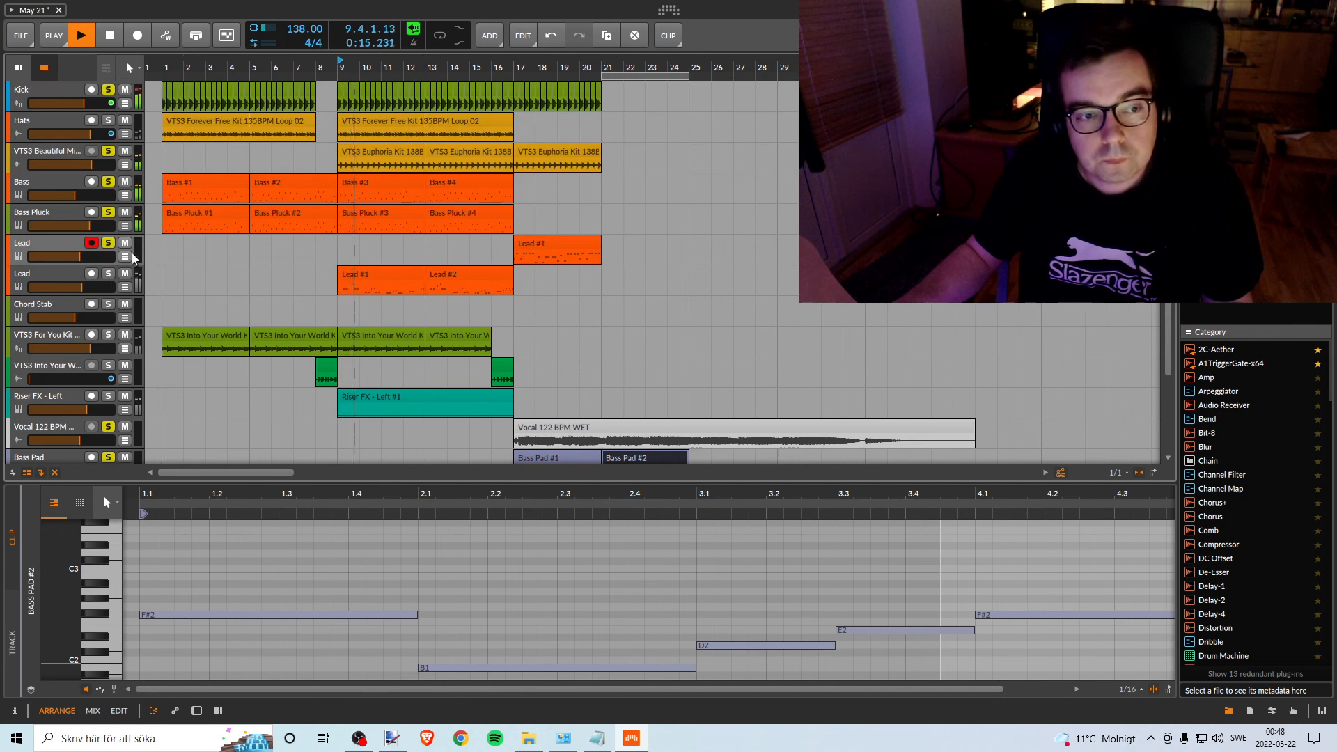
key(space)
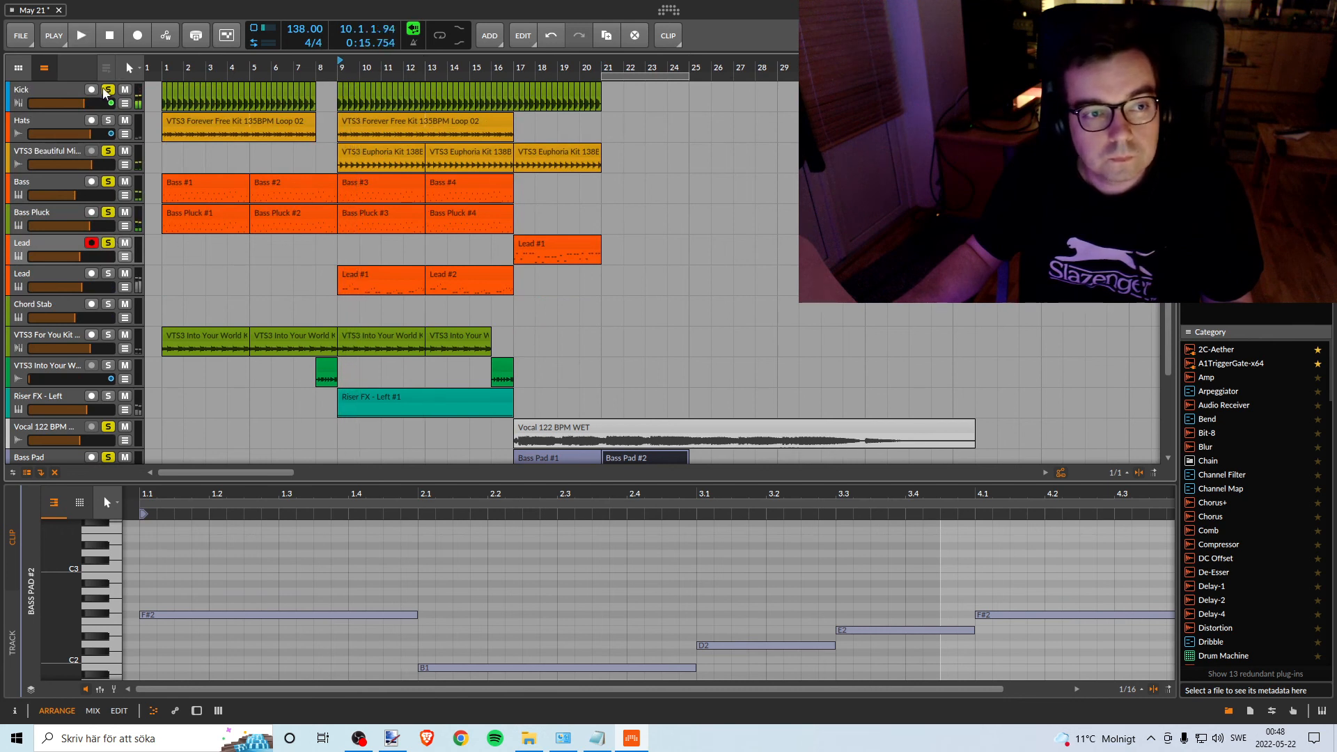
Turn off solo on the Bass, Bass Pluck, Lead, vocal and Bass Pad tracks.
click(107, 183)
click(107, 213)
click(106, 244)
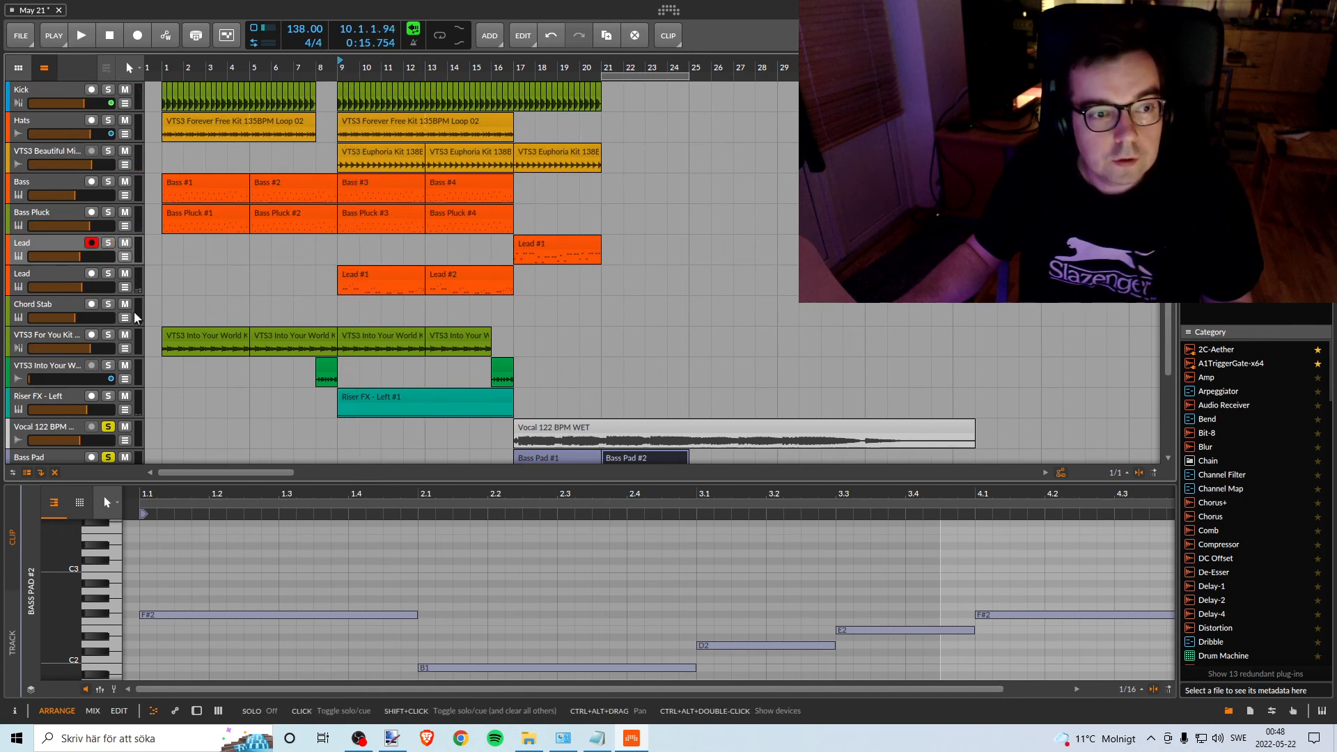
click(107, 427)
click(106, 457)
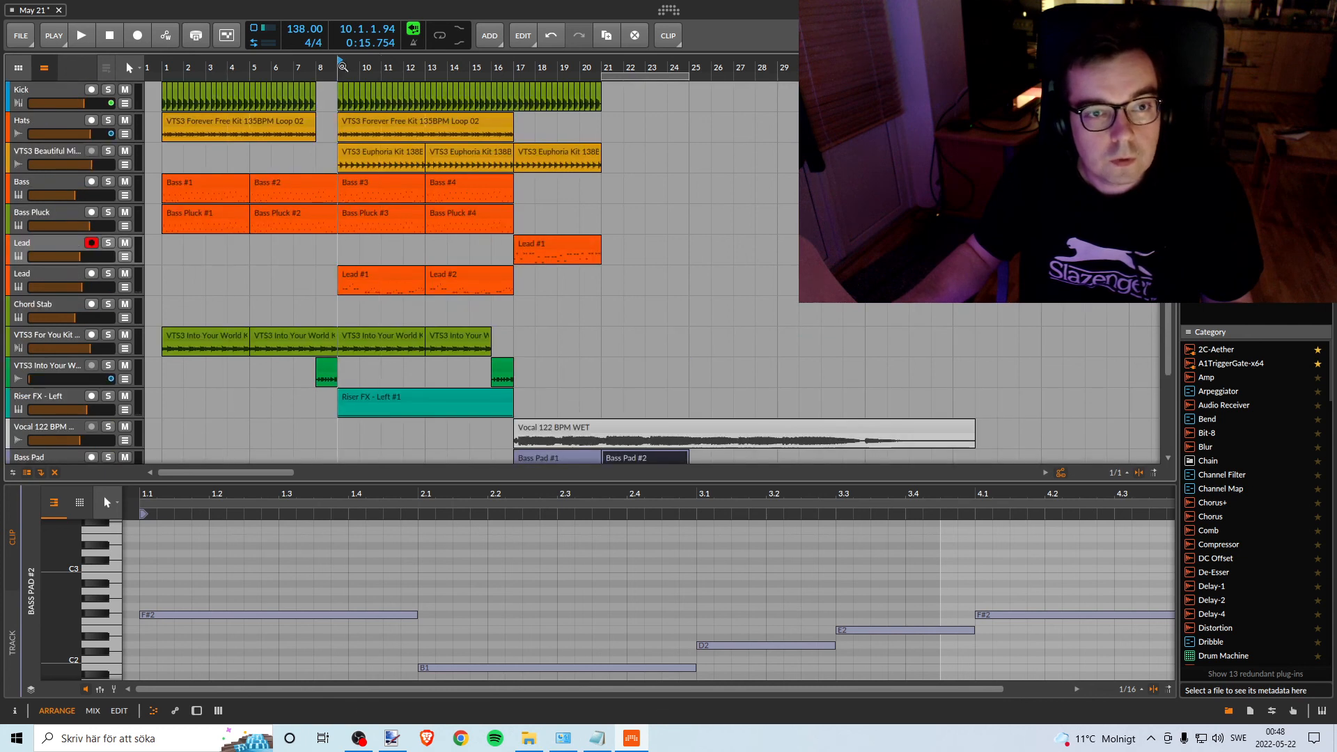
Play the full arrangement from bar 9 and review all its tracks.
key(space)
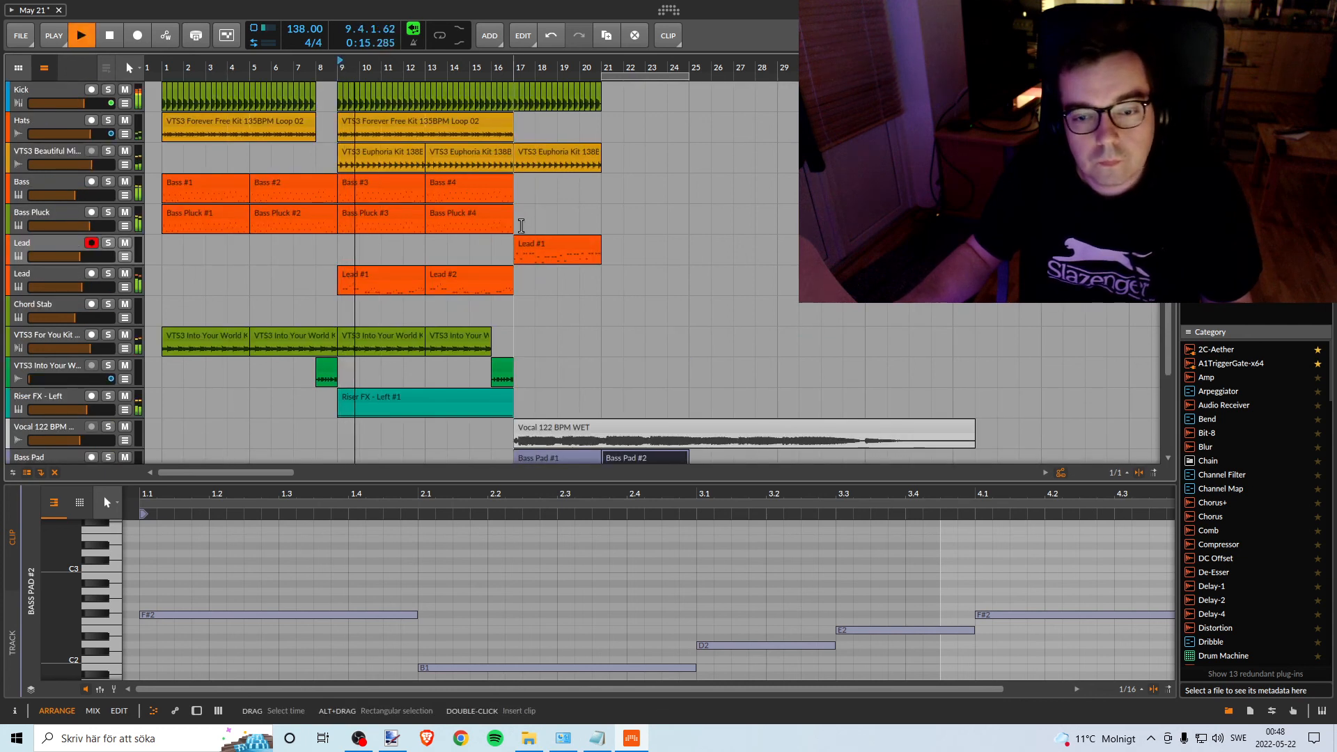
scroll(521, 225, down, 1)
scroll(514, 221, down, 1)
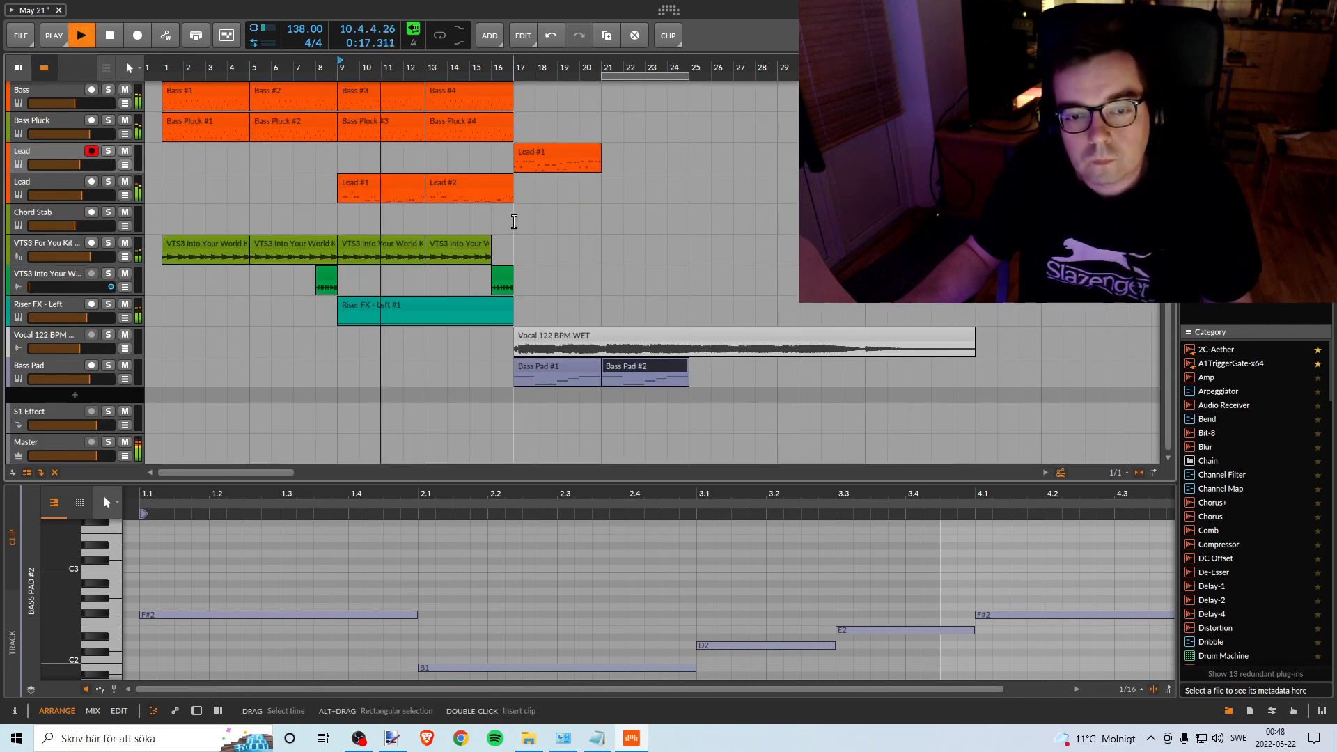
scroll(514, 222, up, 2)
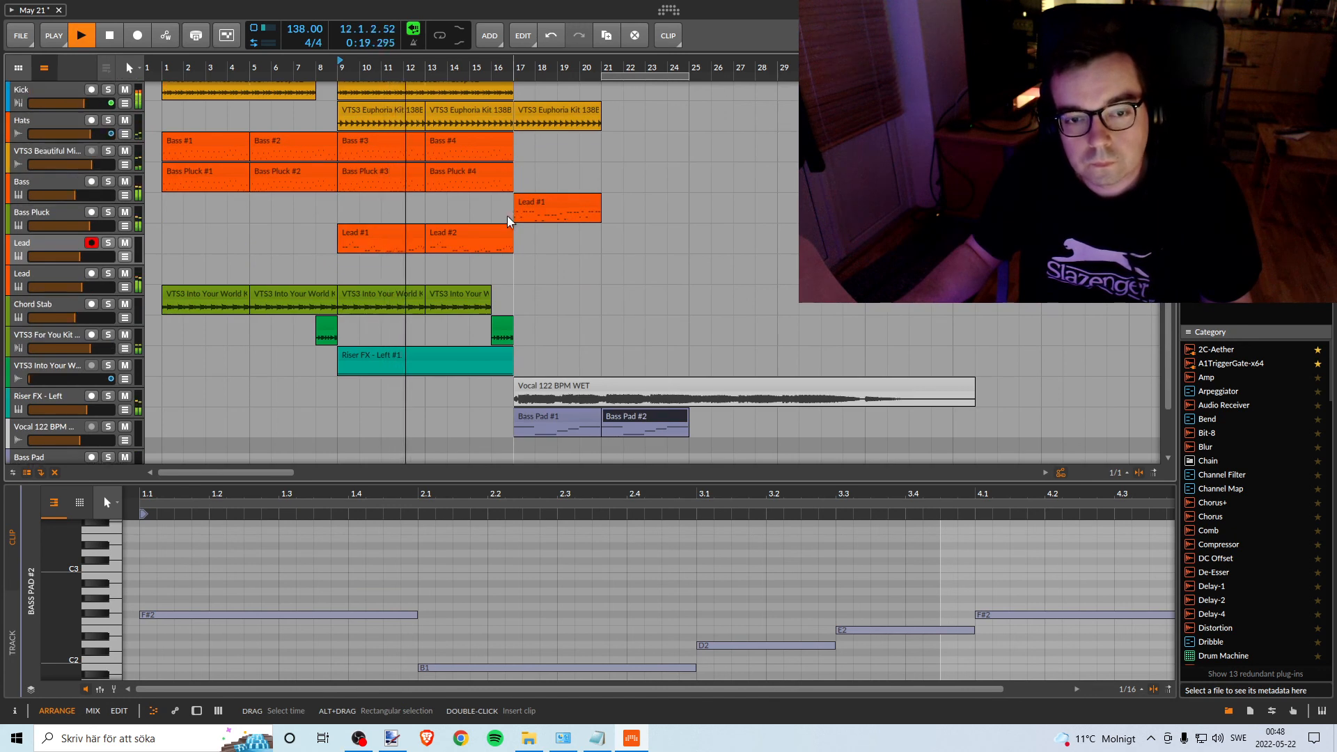
scroll(509, 221, down, 2)
scroll(508, 222, up, 2)
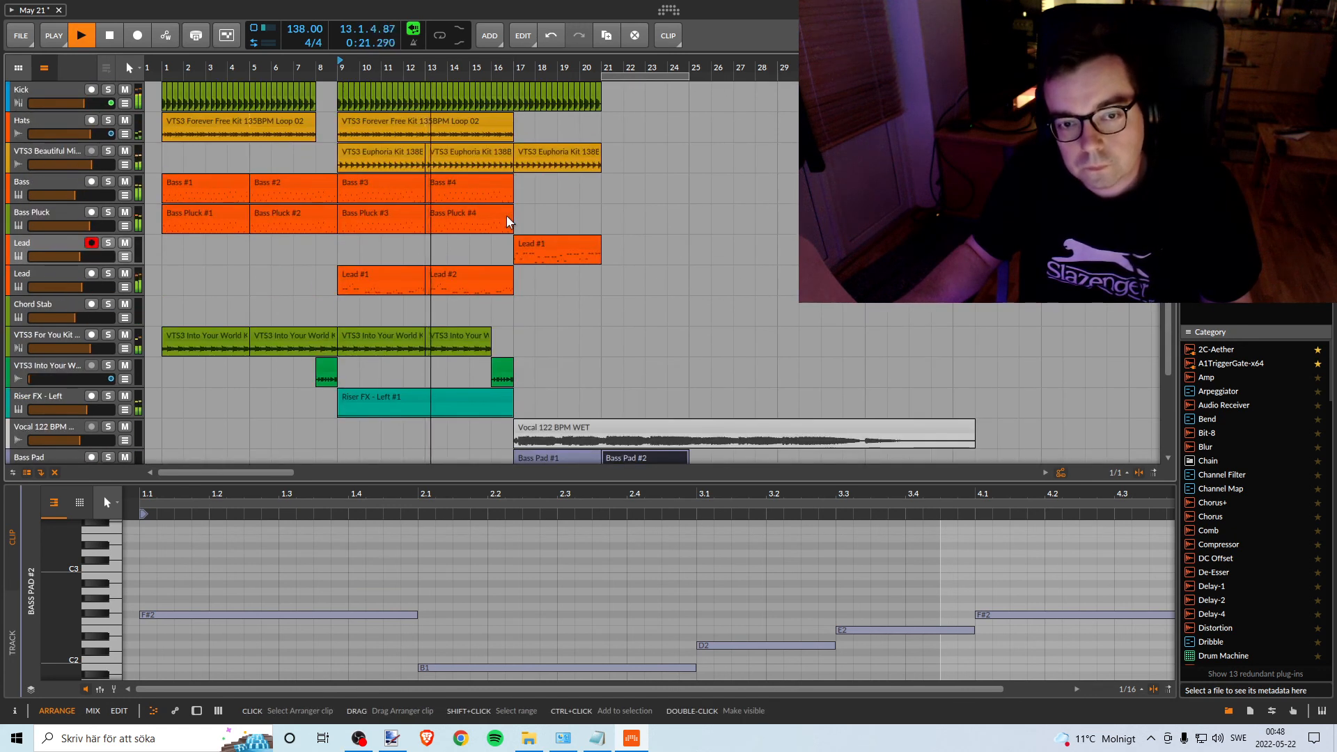
scroll(508, 219, down, 2)
scroll(508, 216, up, 1)
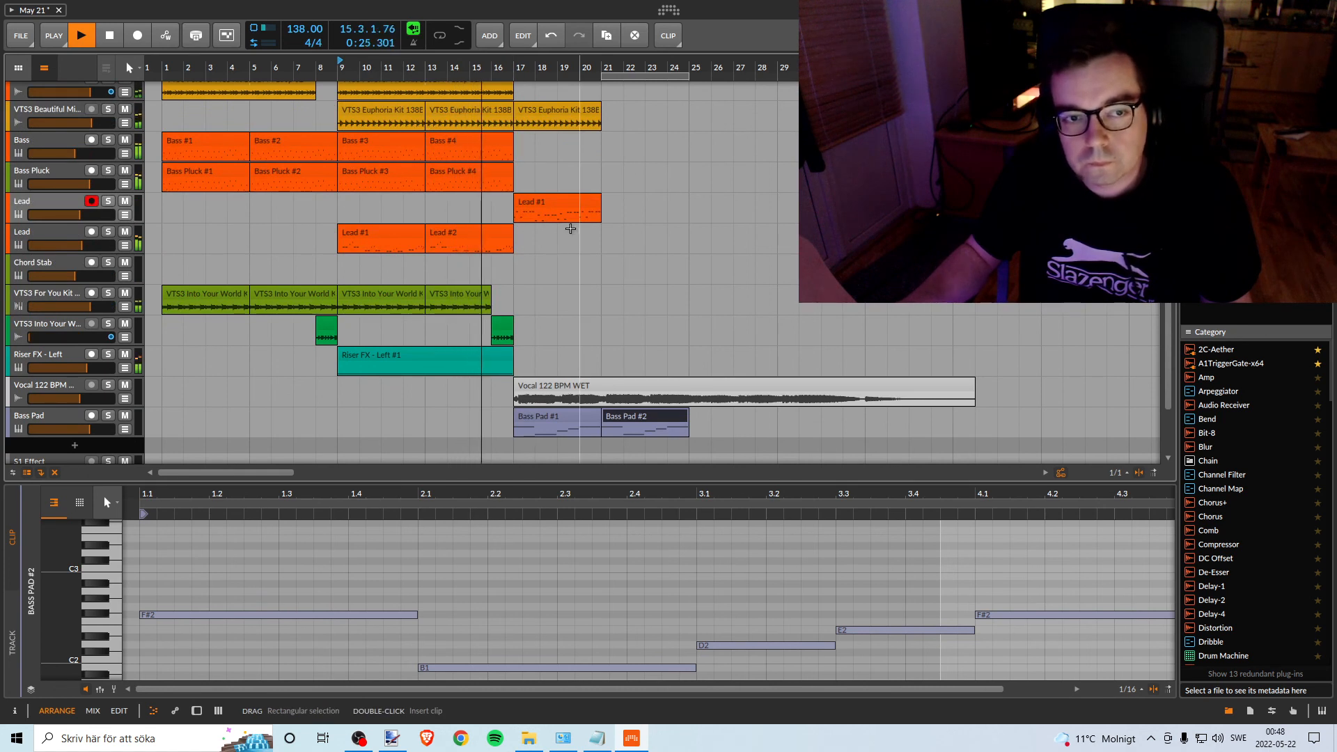
scroll(570, 199, up, 1)
Move the loop region to bars 17–20 and listen through the vocal section past bar 25.
click(610, 239)
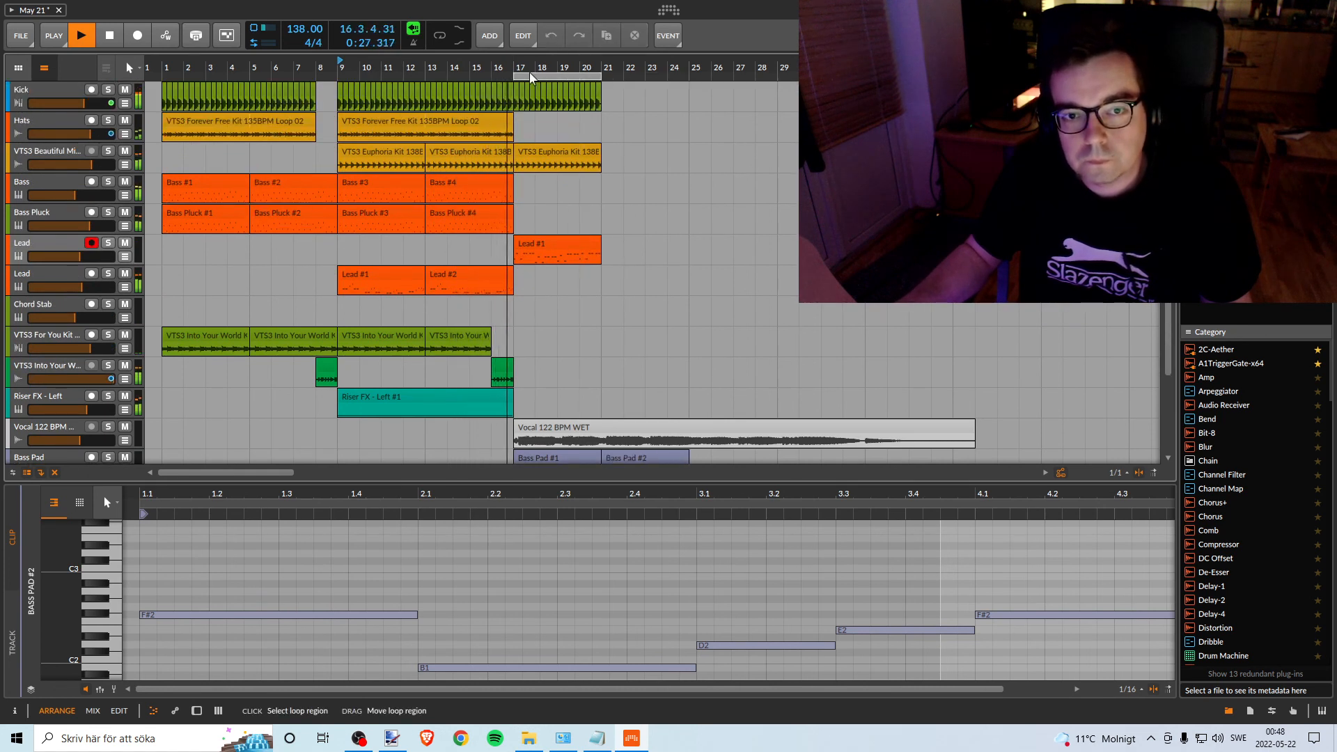
scroll(606, 242, down, 2)
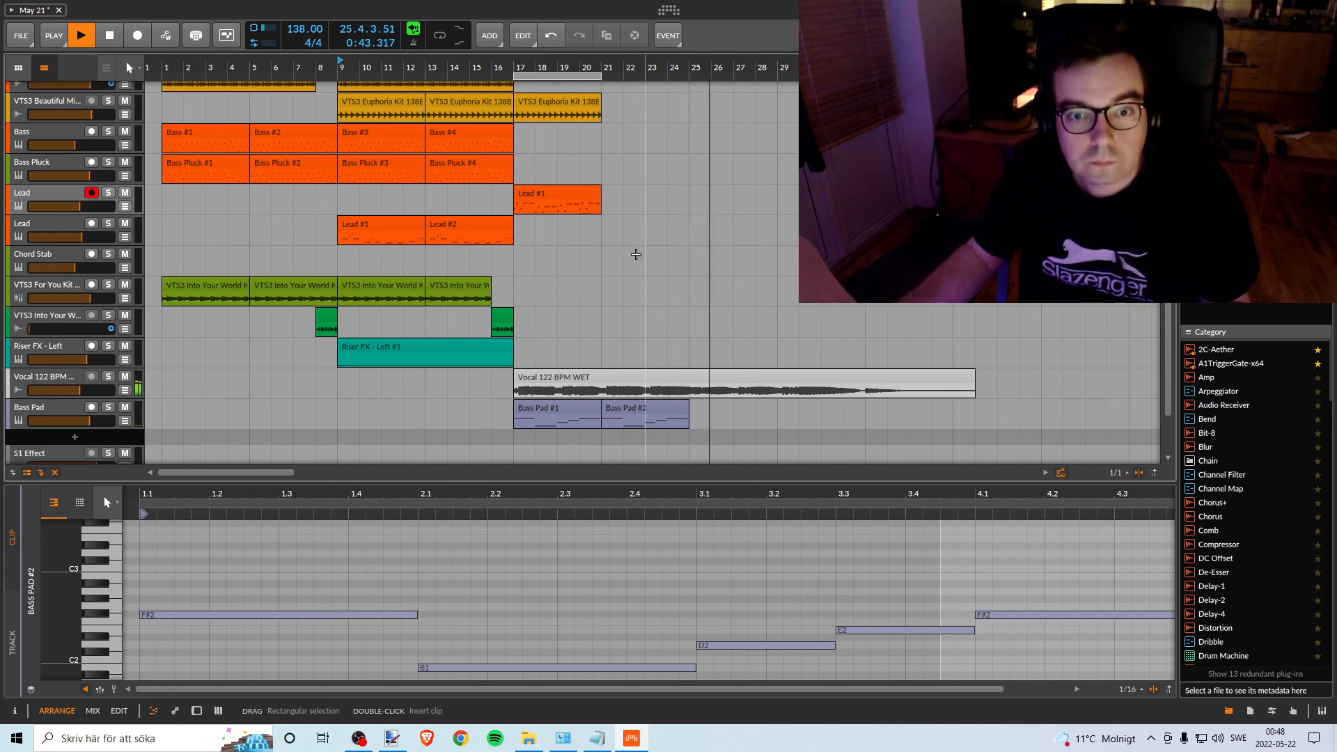
key(space)
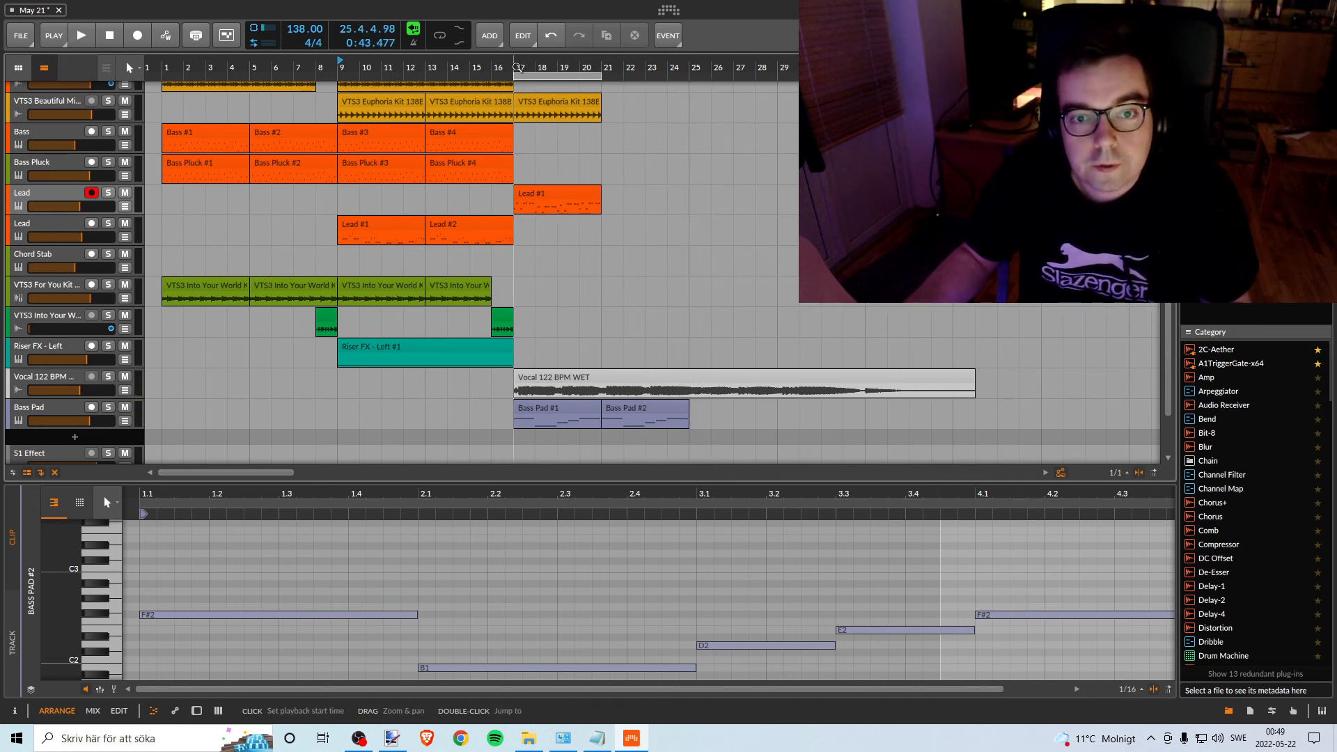
Duplicate the four-bar Sylenth1 Lead clip to bar 21 and play the section from bar 17.
click(517, 67)
drag(595, 202, 679, 204)
key(space)
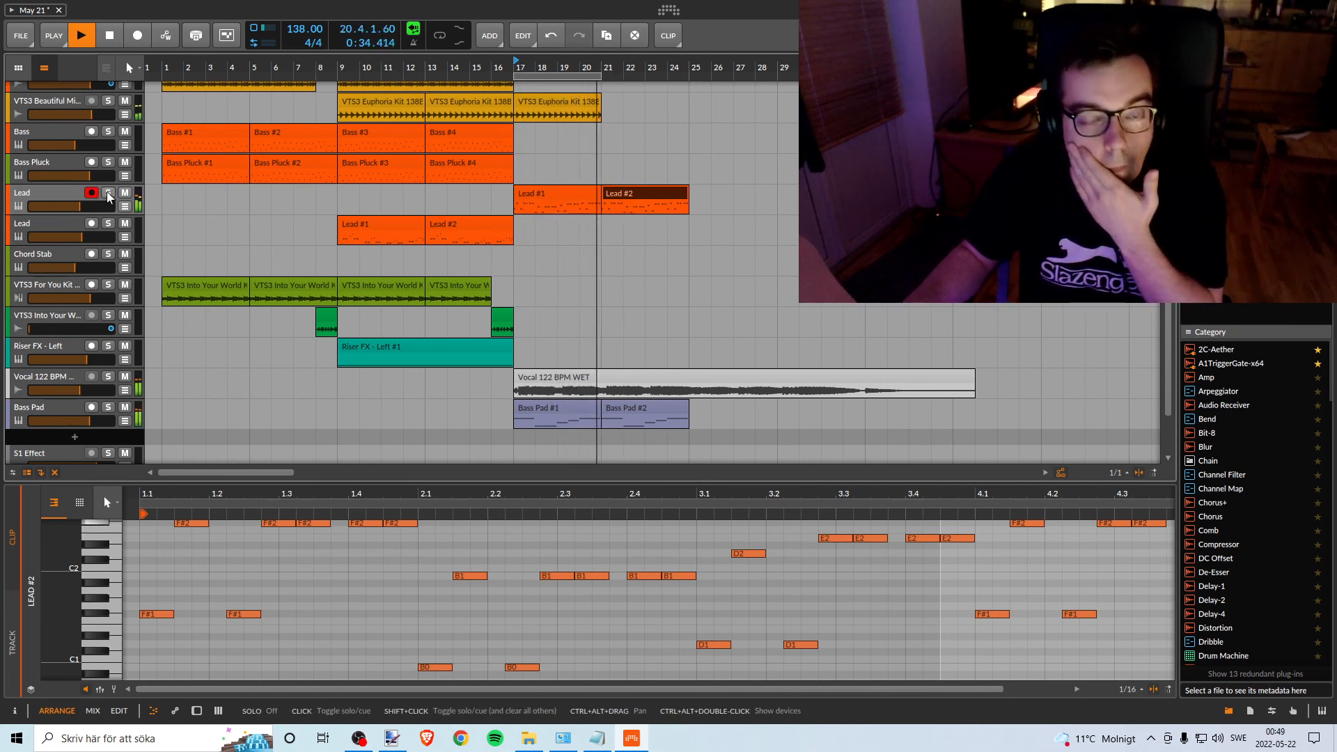
Stop playback and insert an EQ+ device after Sylenth1 on the armed Lead track.
double_click(60, 195)
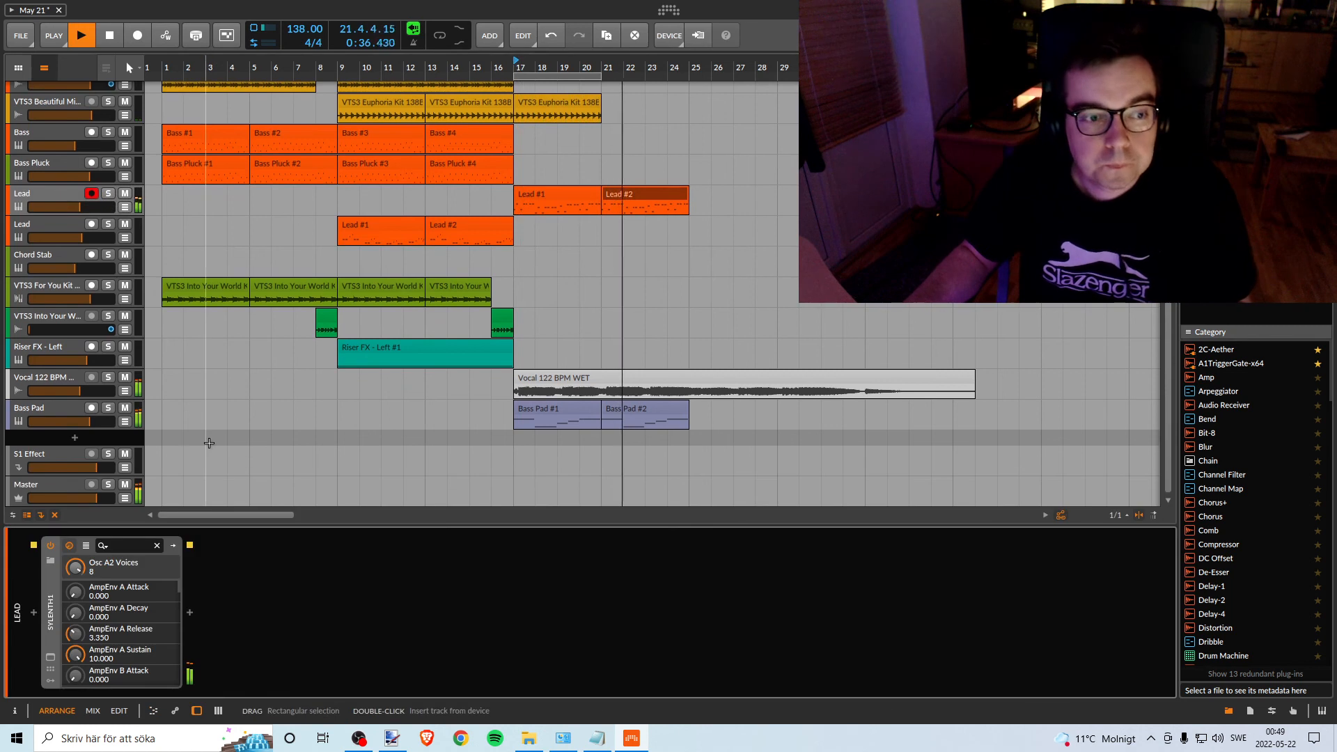
key(space)
click(188, 611)
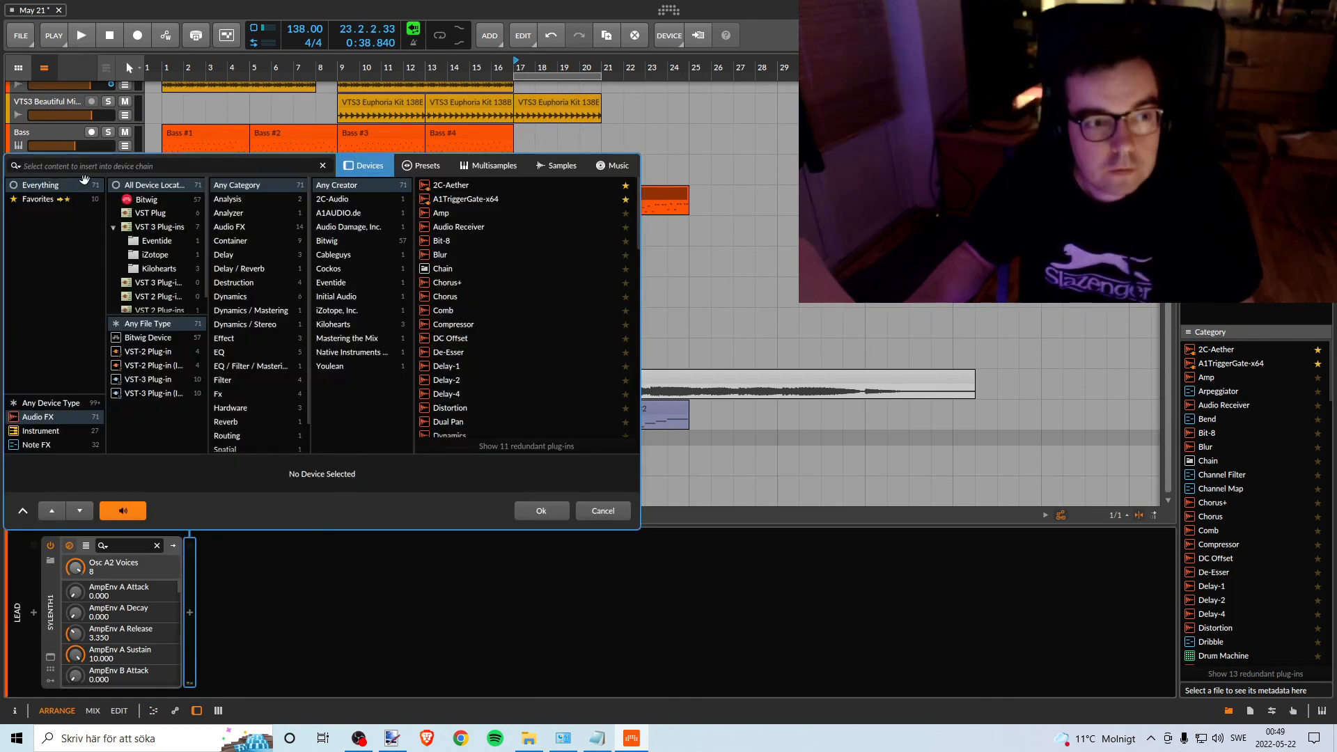
text(eq)
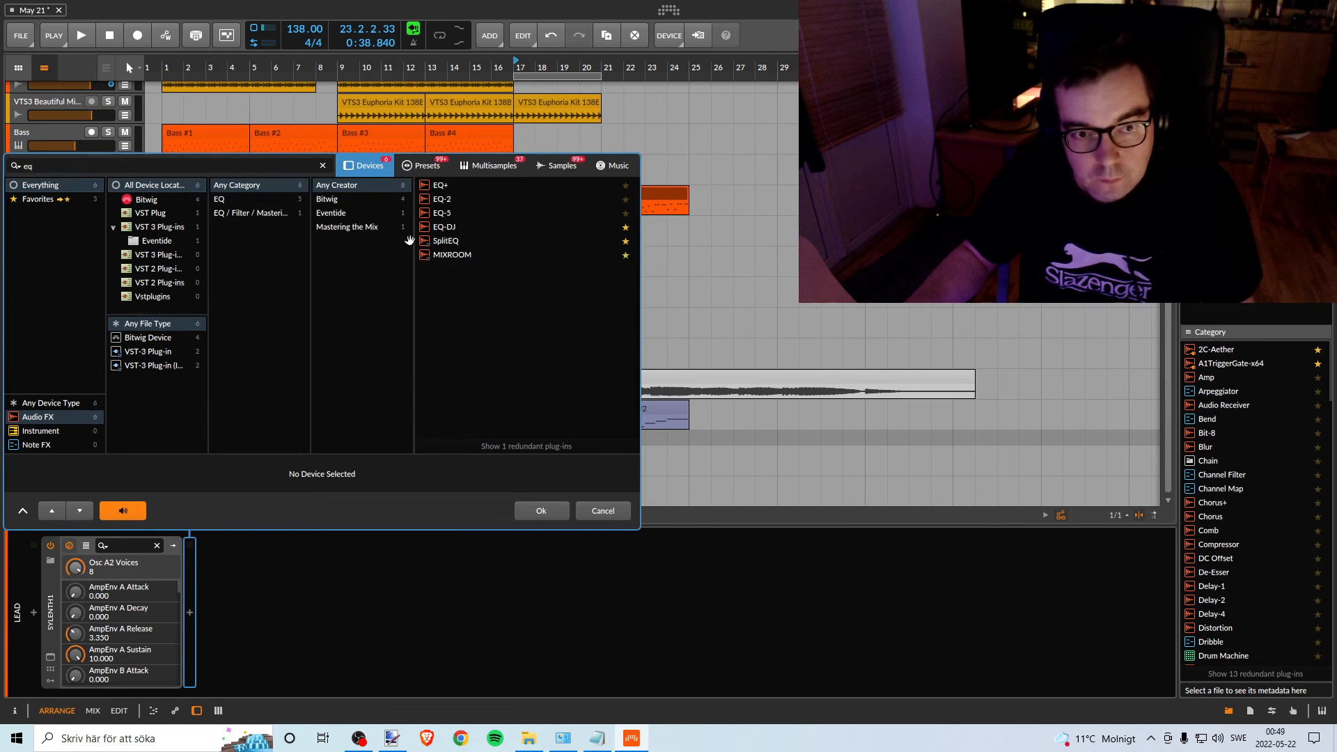
click(444, 189)
click(542, 509)
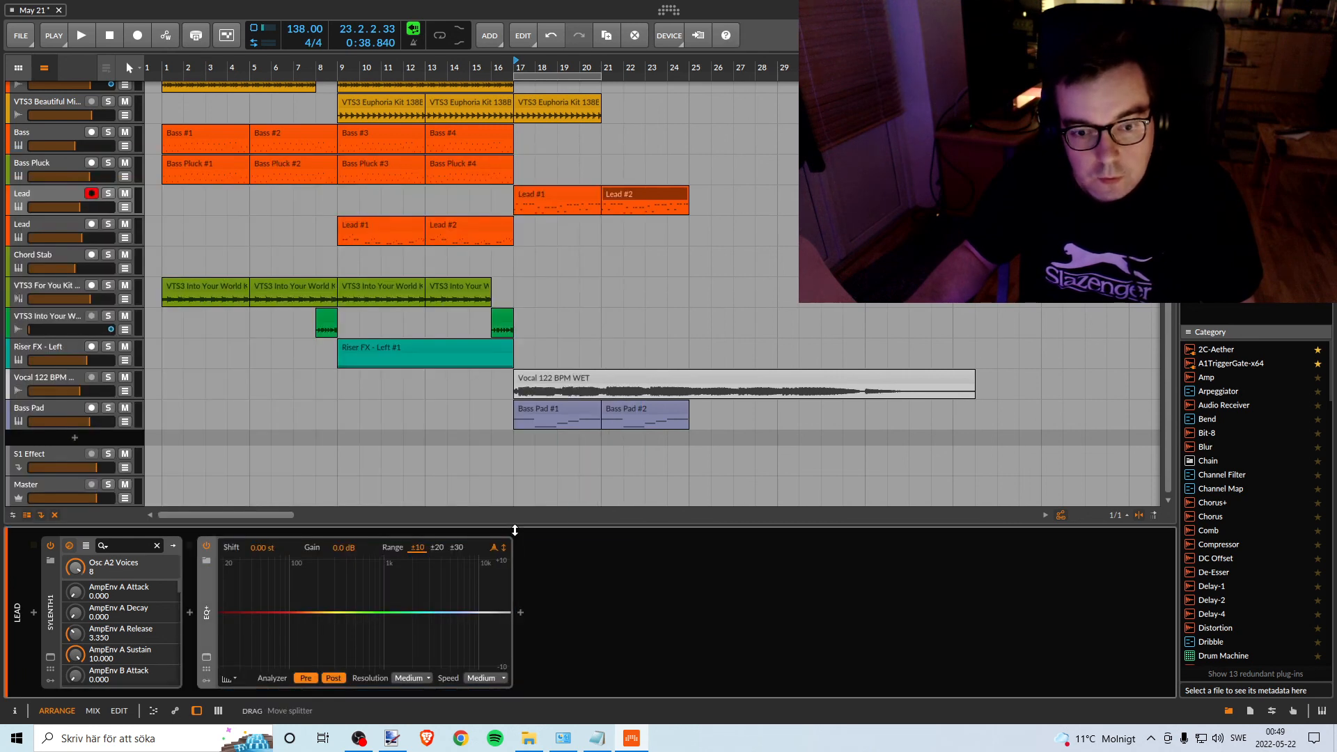
Add a band at about 104 Hz in the Lead's EQ+ and set it to Low-cut 1 (6 dB/oct).
double_click(306, 613)
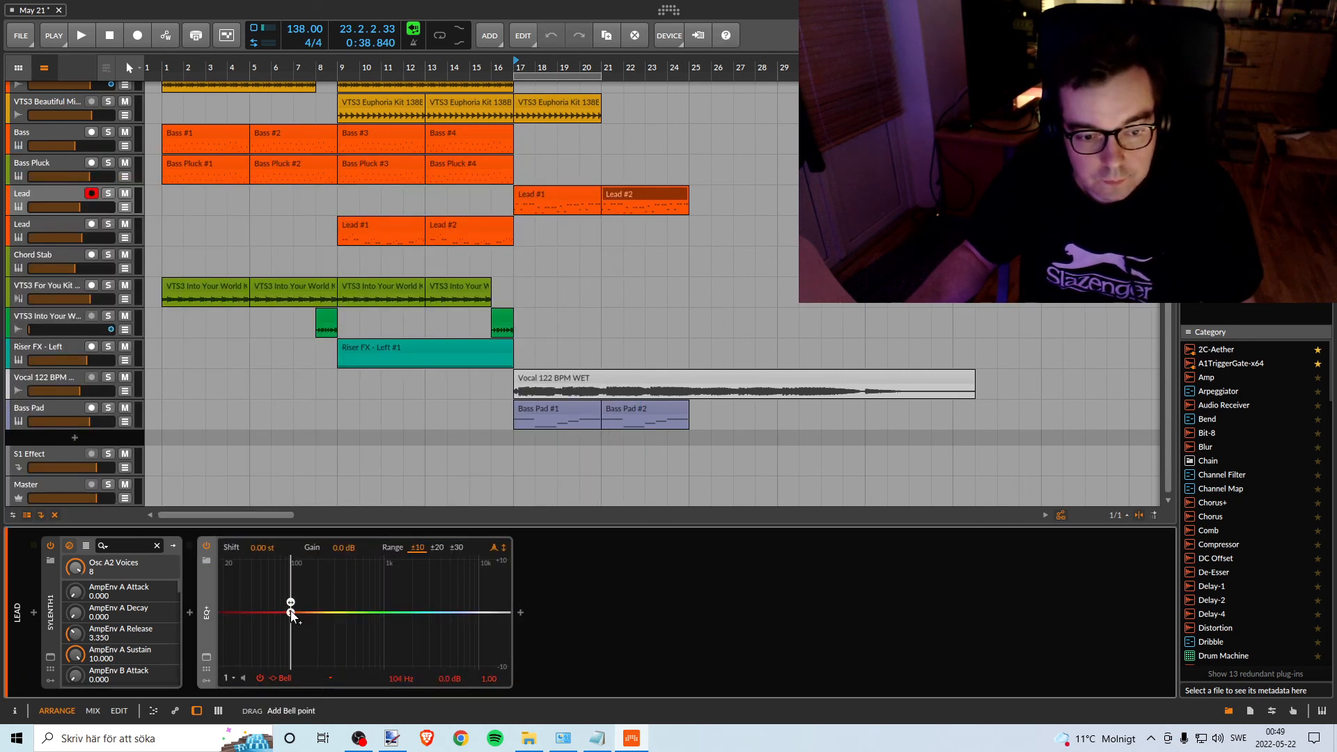
click(275, 680)
click(299, 485)
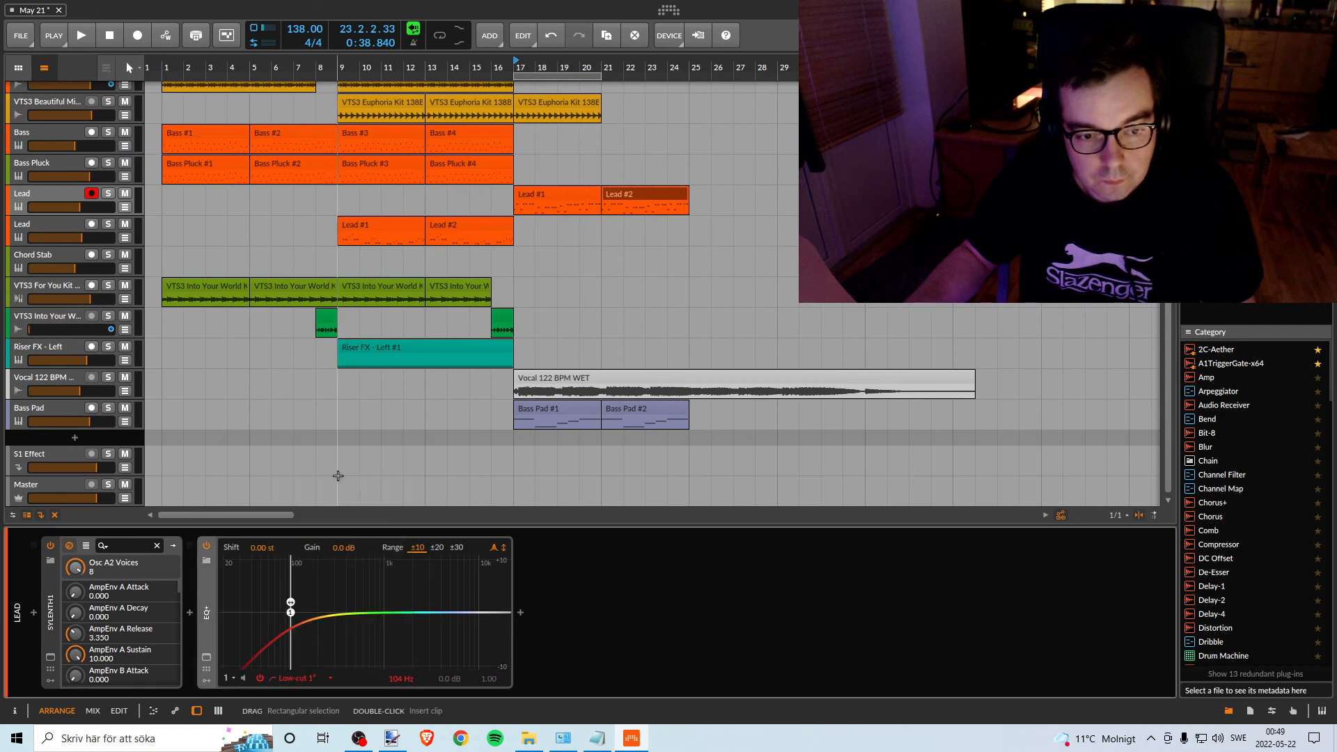
click(337, 472)
click(278, 680)
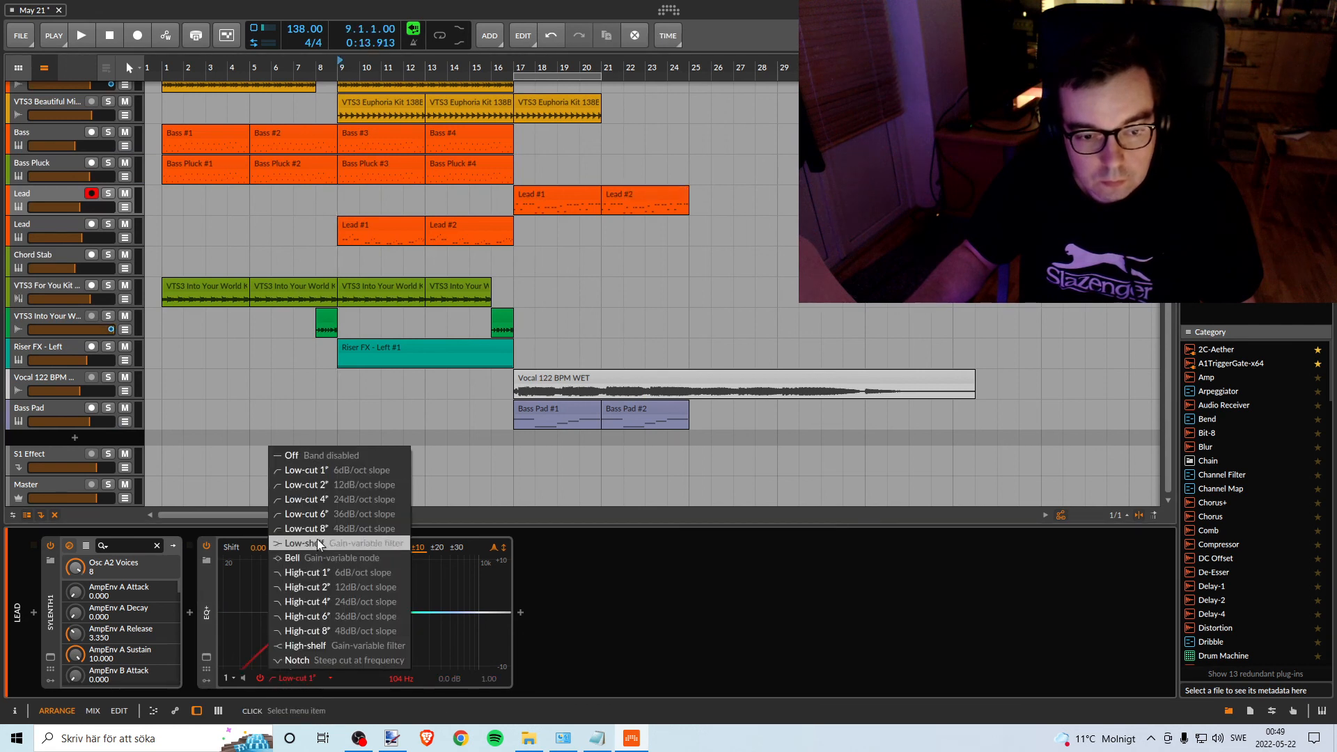
click(317, 475)
Play from bar 17, solo the Lead and raise its EQ+ low-cut frequency to about 472 Hz.
key(space)
key(space)
click(516, 63)
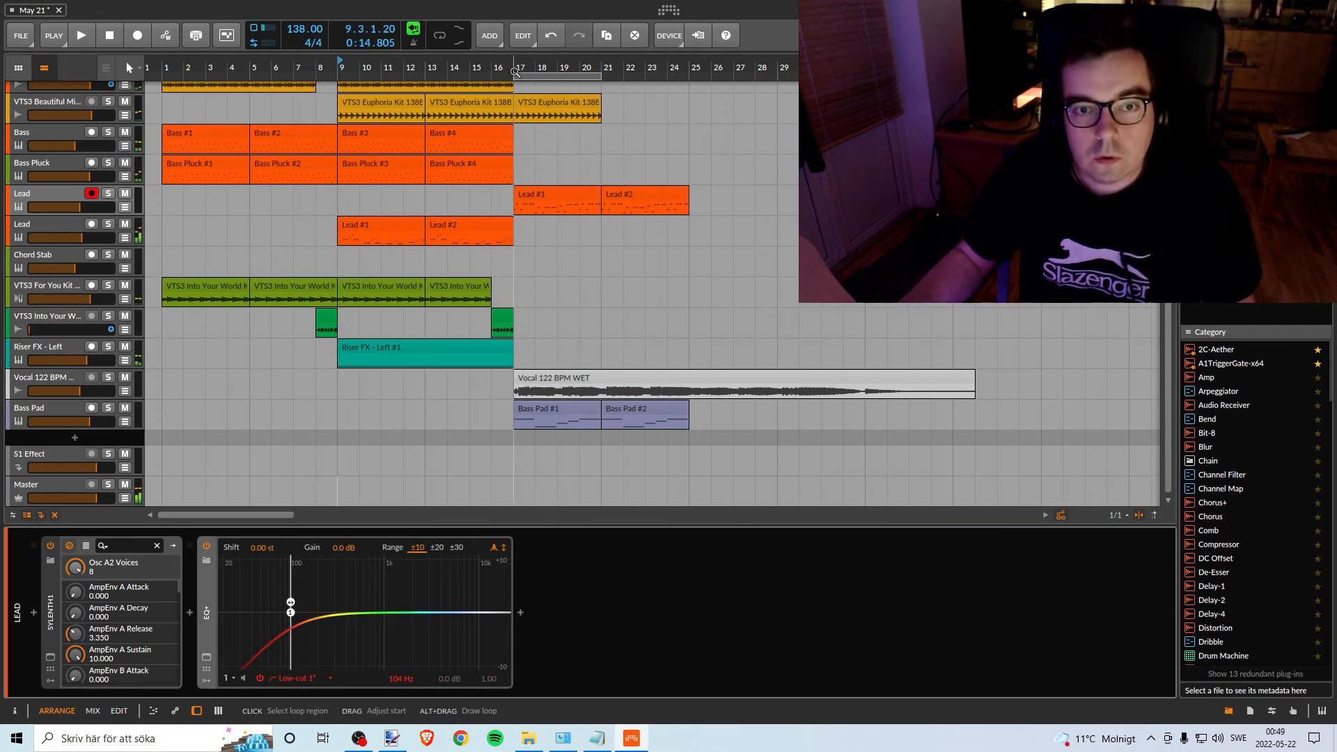
key(space)
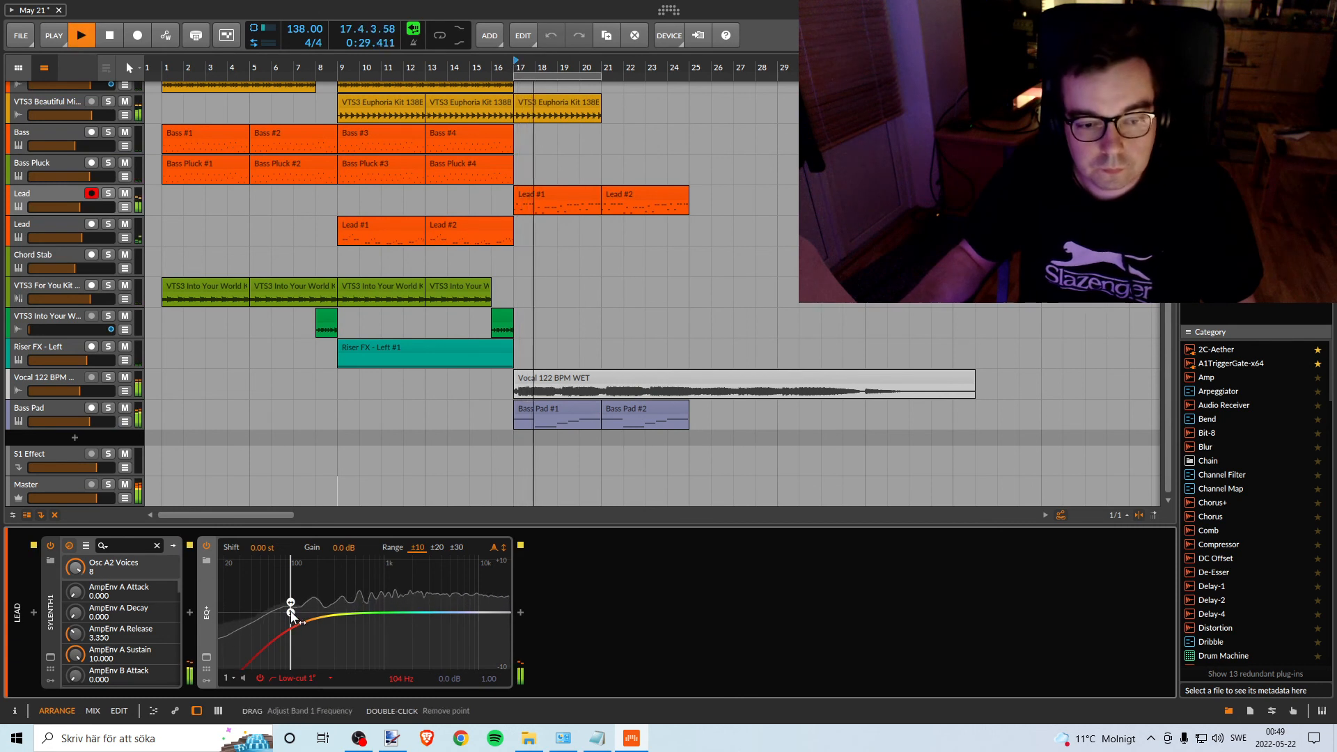
drag(290, 602, 338, 600)
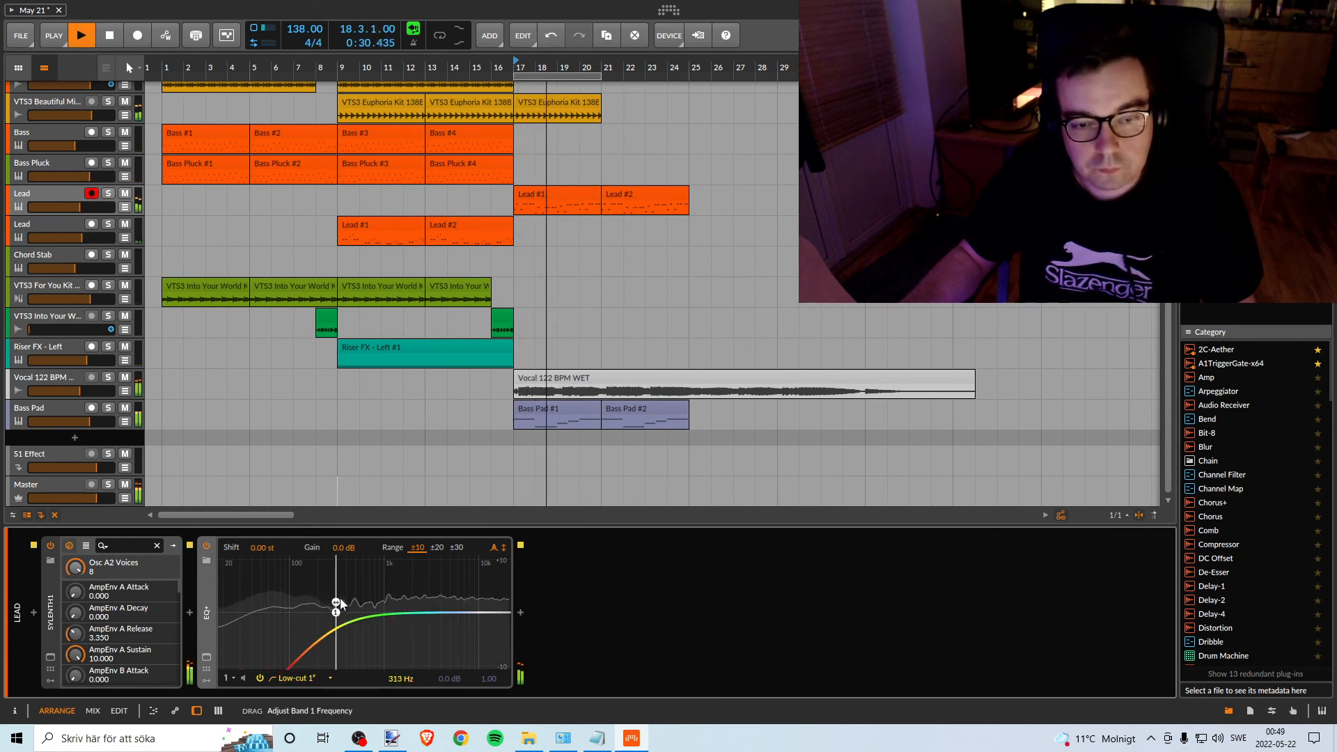
click(106, 194)
key(space)
key(space)
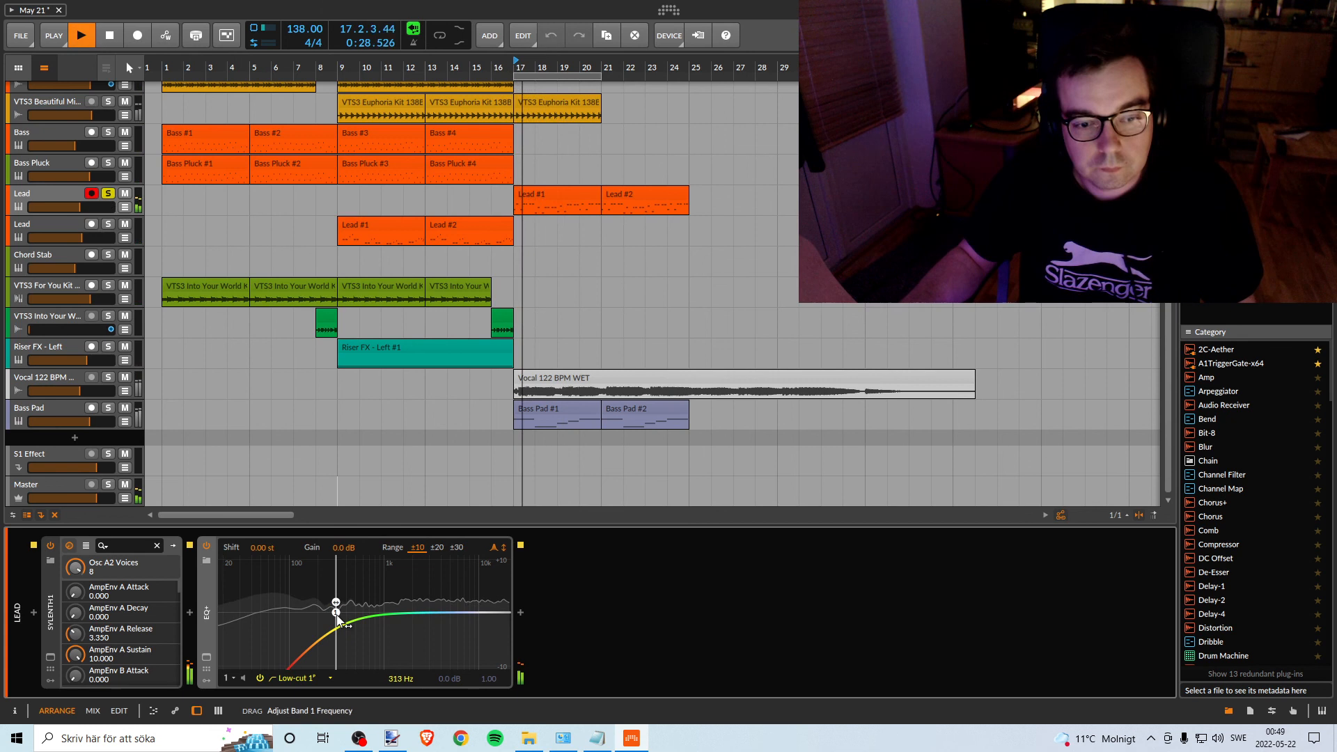
drag(337, 613, 353, 615)
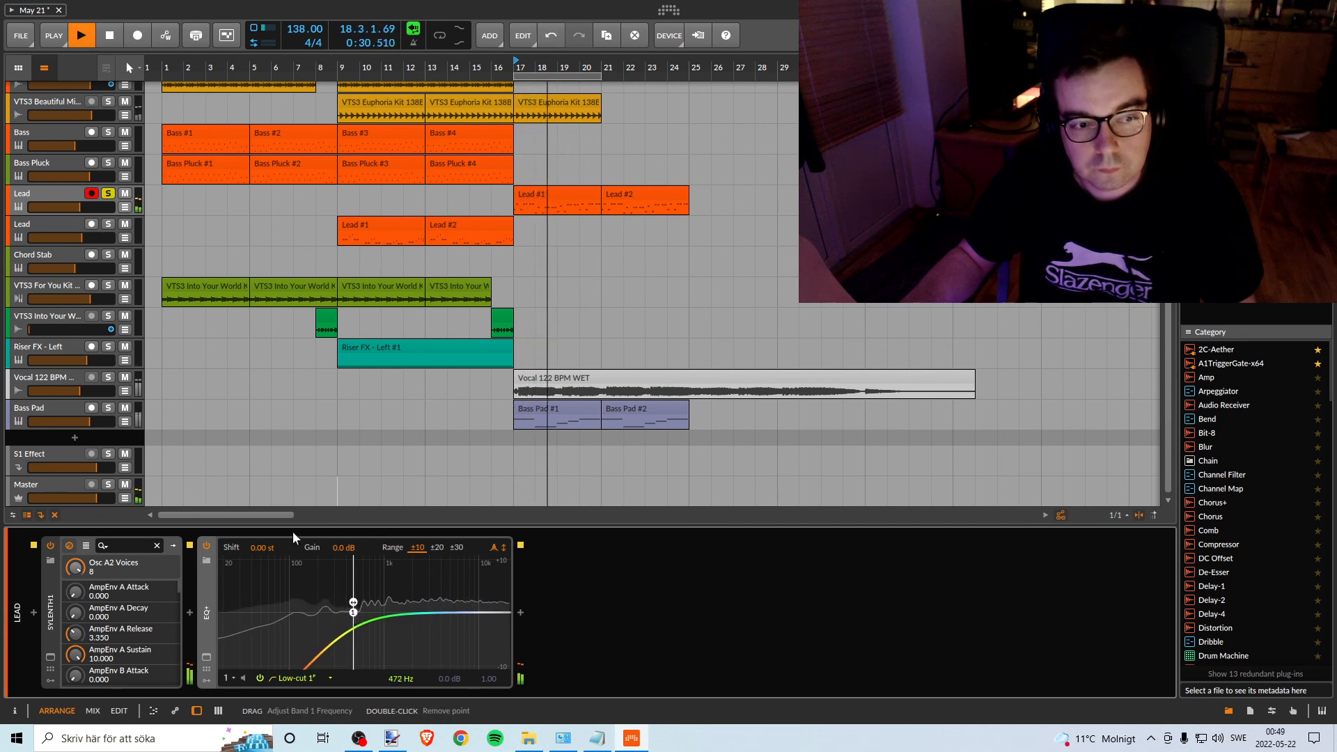
Solo the vocal and Bass Pad tracks too and audition them with the filtered Lead.
click(108, 377)
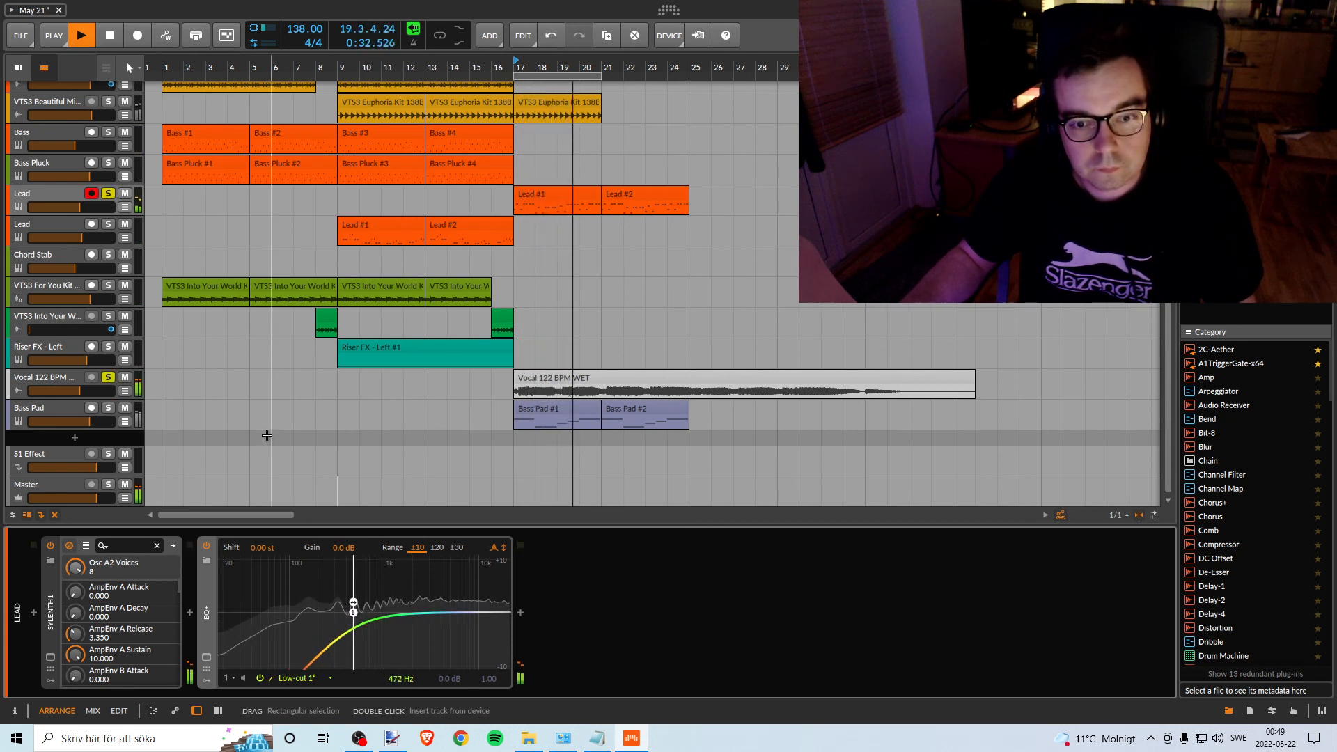
click(108, 409)
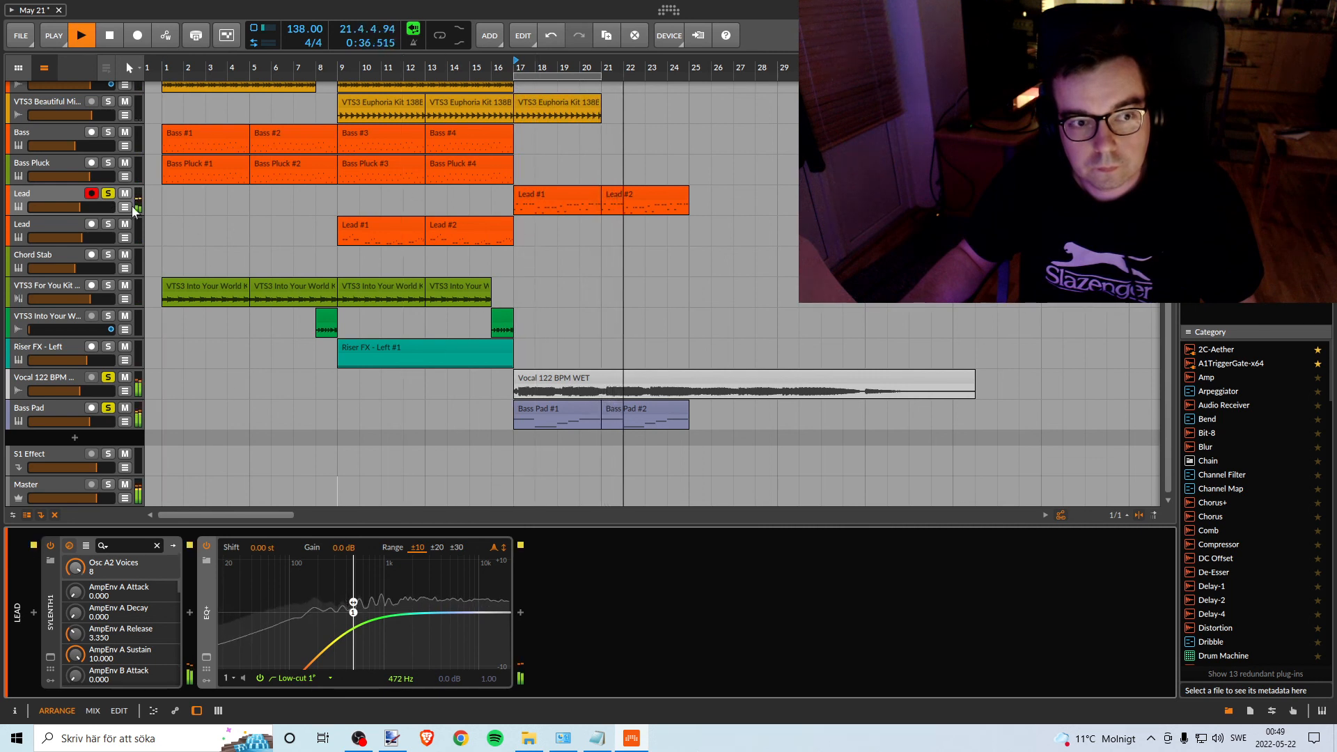
key(space)
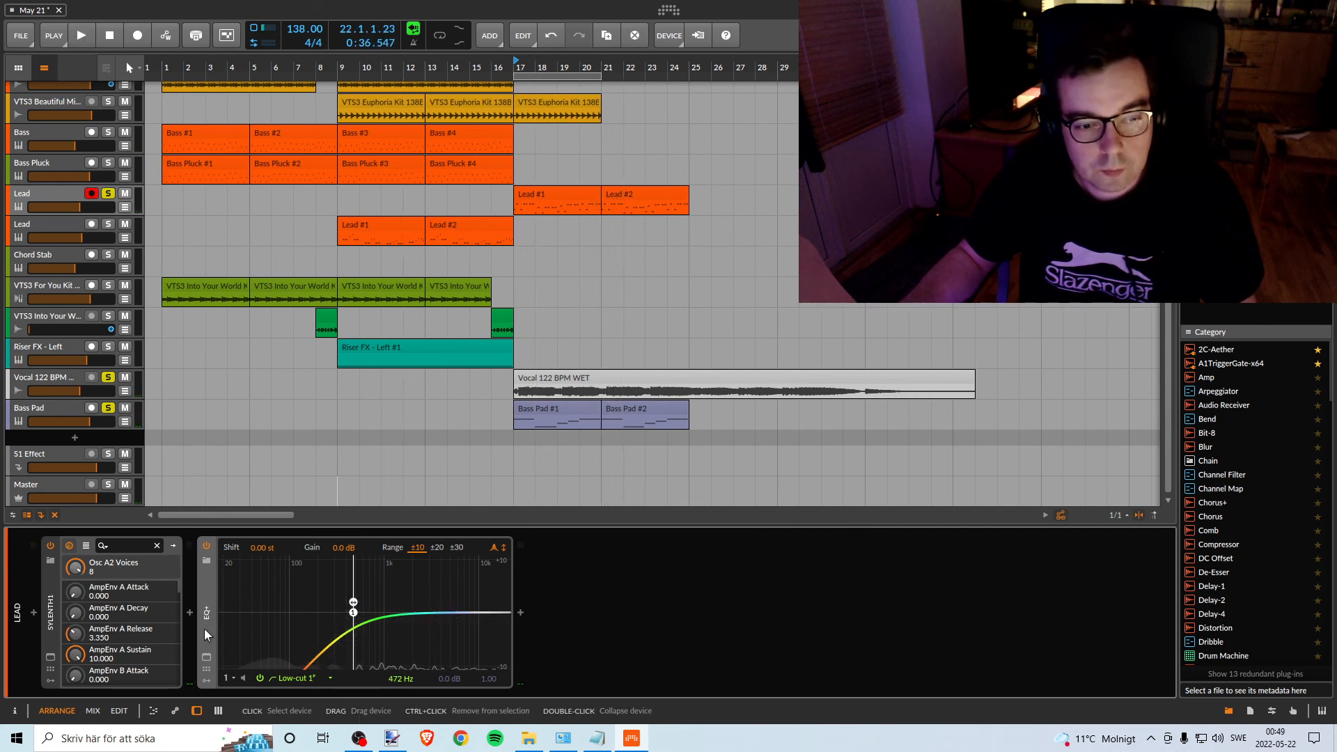
Copy the Lead's EQ+ onto the Bass Pad track, between VPS Avenger and A1TriggerGate.
click(73, 410)
click(51, 404)
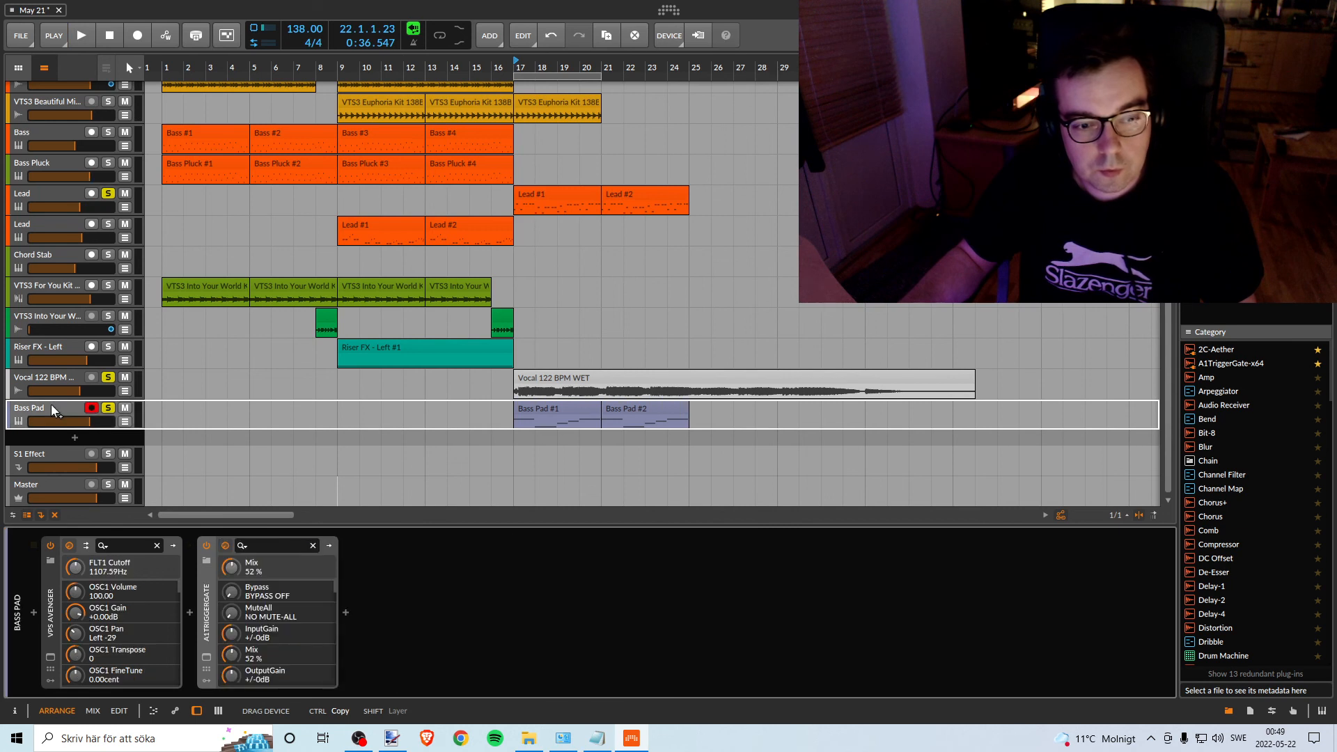
drag(161, 567, 164, 570)
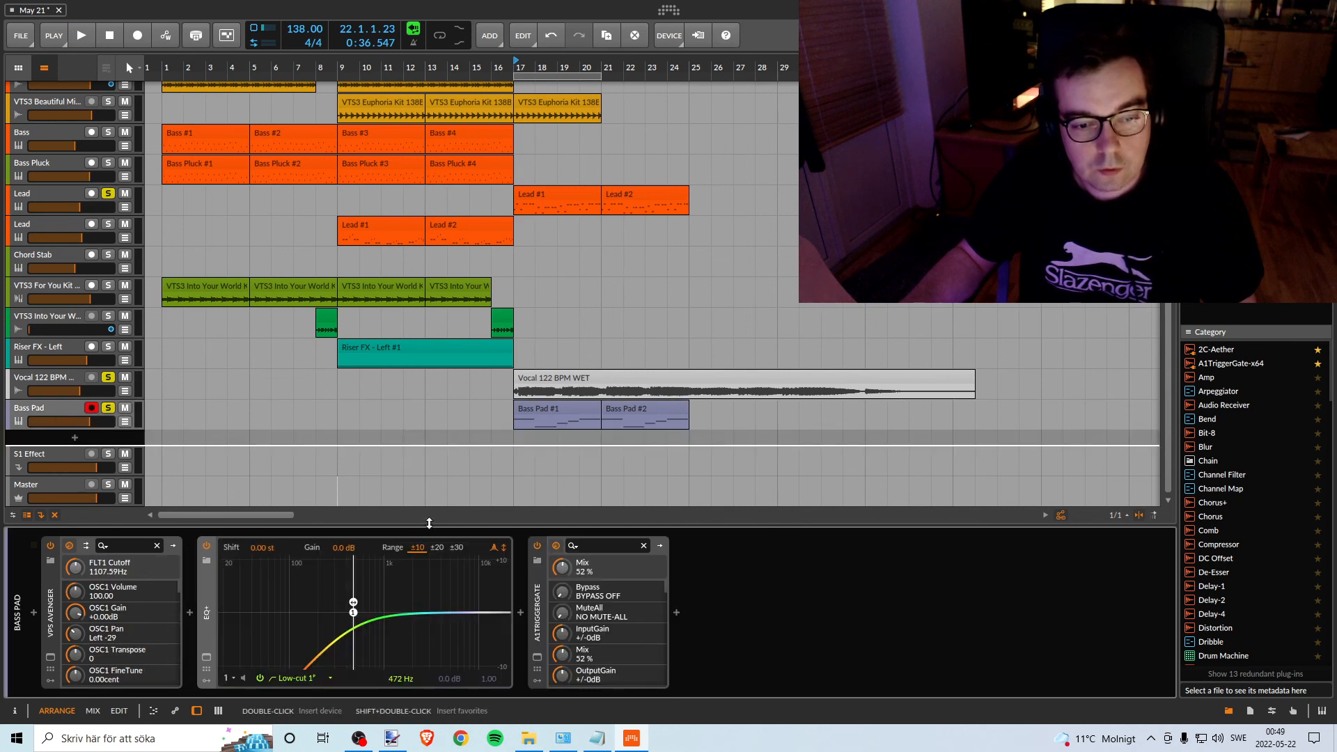
Lower the Bass Pad's EQ+ low-cut frequency to about 99 Hz during playback and replay the section.
key(space)
drag(354, 611, 288, 599)
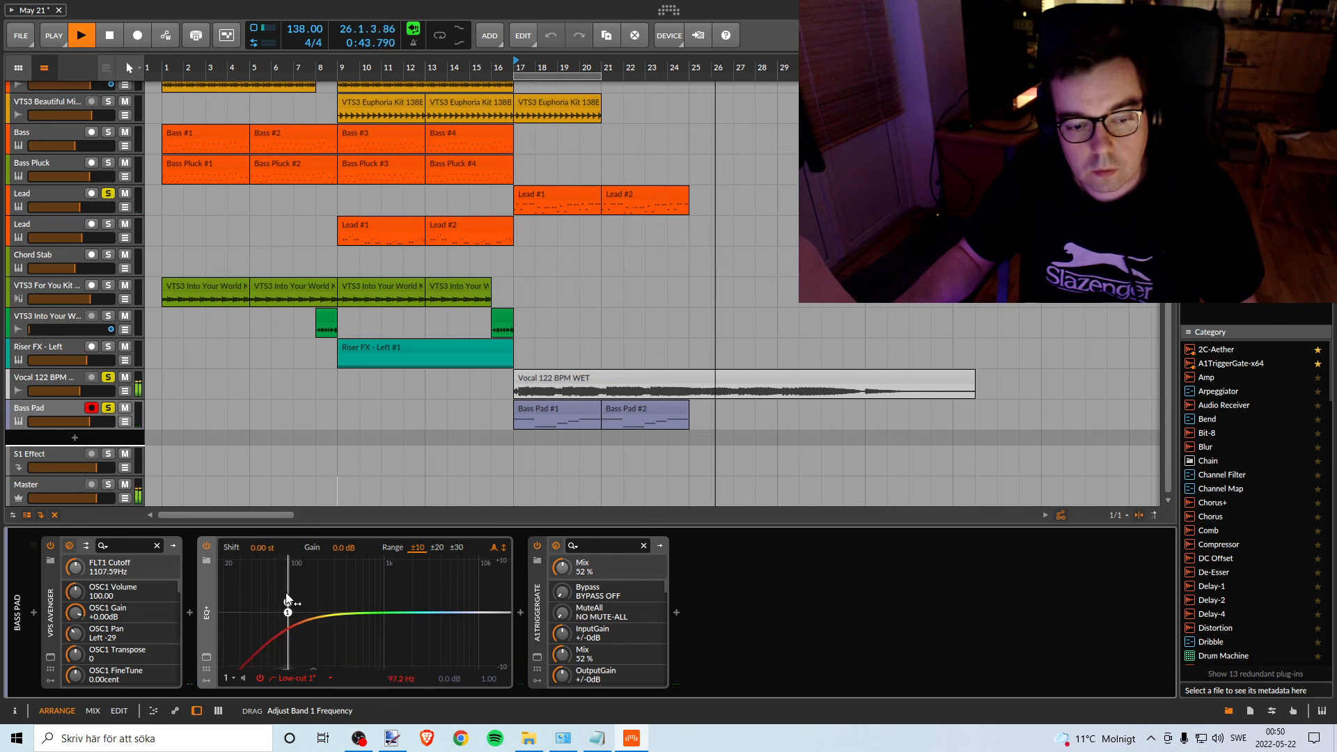
key(space)
key(space)
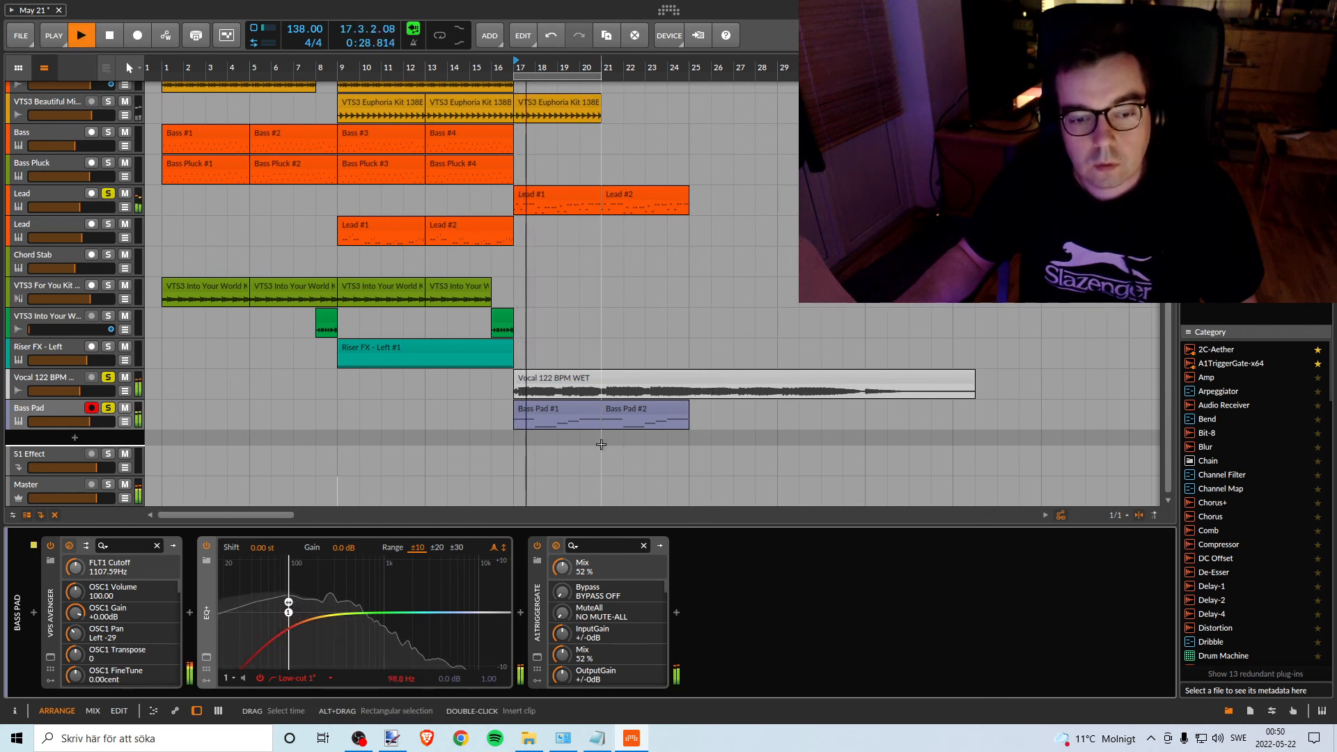
Lower the low-cut frequency in the Lead's EQ+ to about 201 Hz while the section plays.
click(46, 199)
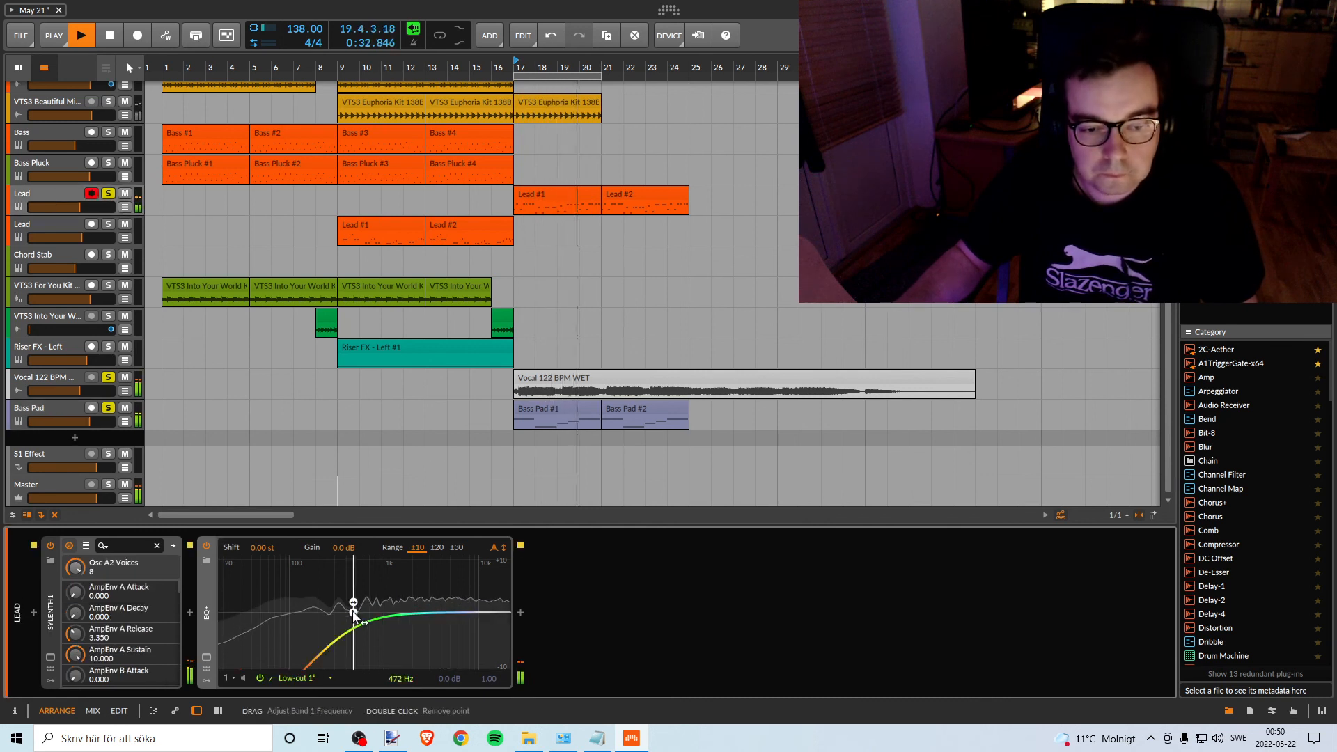
drag(353, 612, 317, 614)
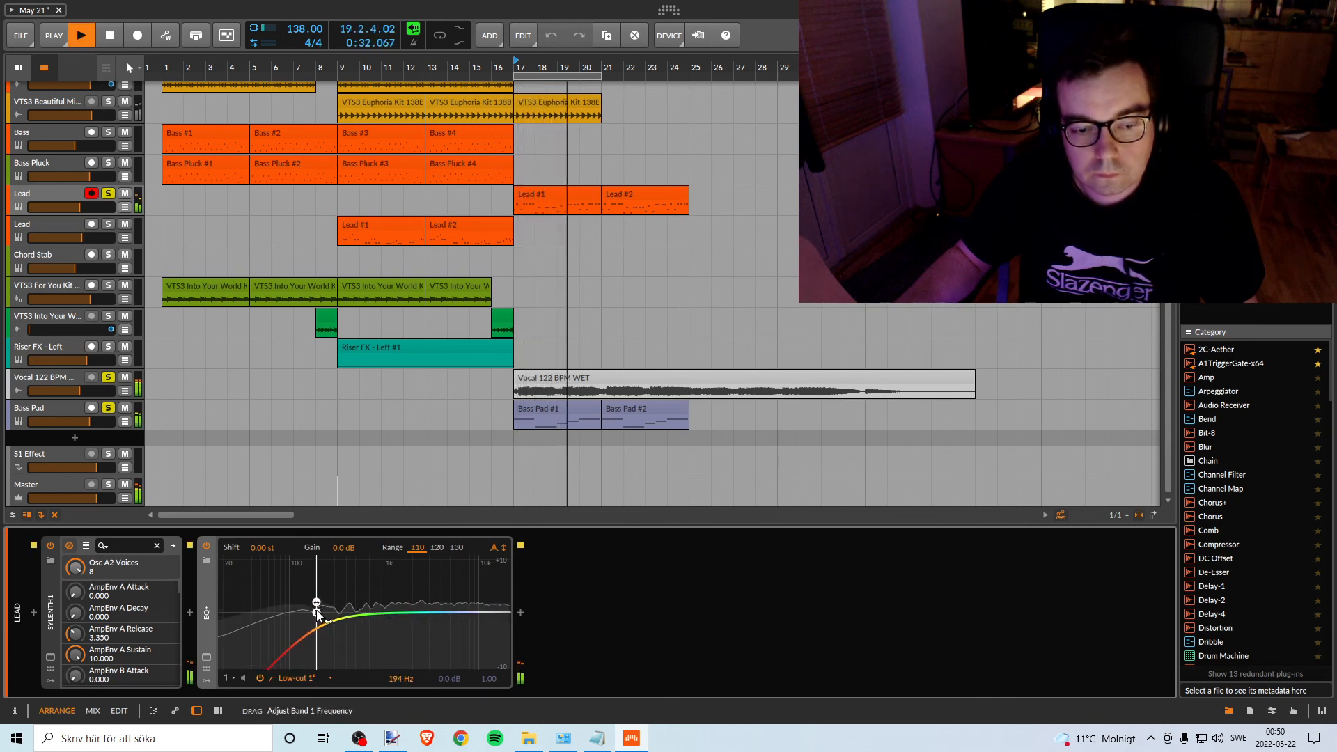
drag(317, 613, 317, 615)
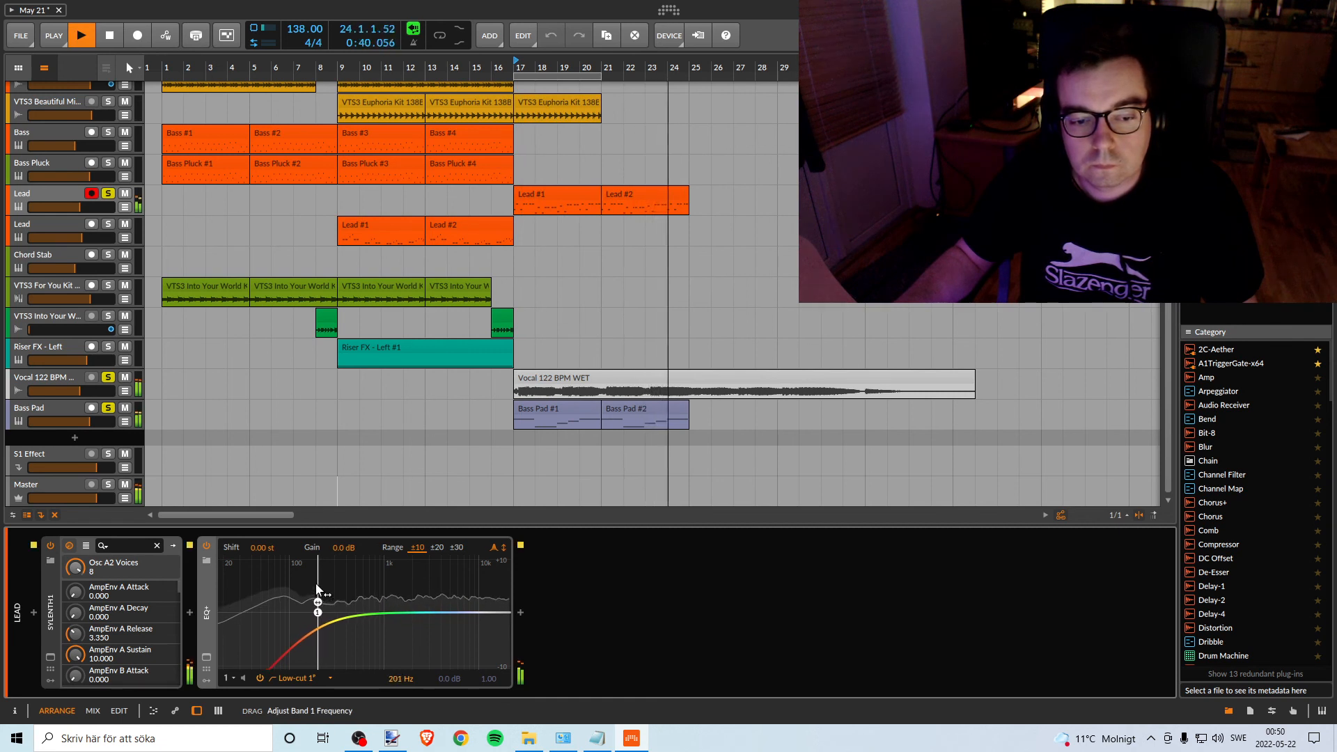
drag(316, 592, 317, 592)
Replay the section from bar 17 and compare it with the vocal track's solo switched off and on again.
key(space)
key(space)
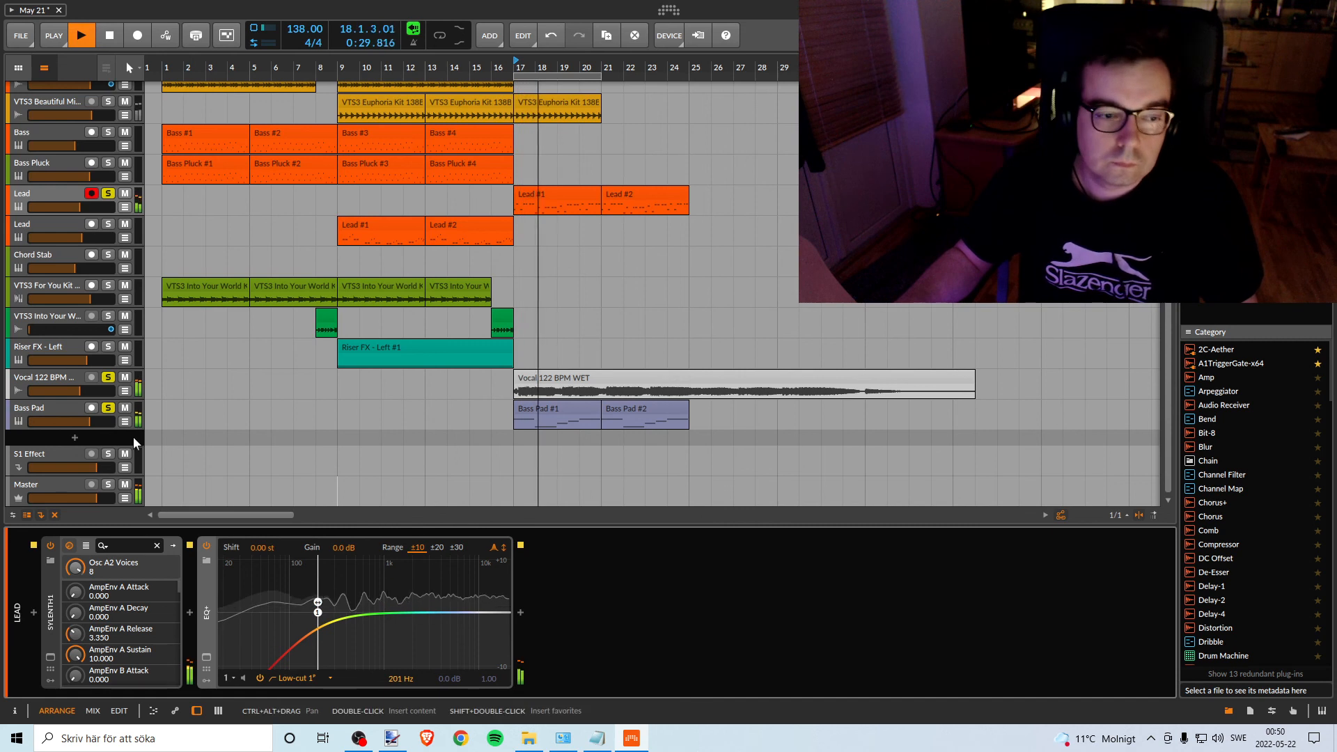
click(107, 378)
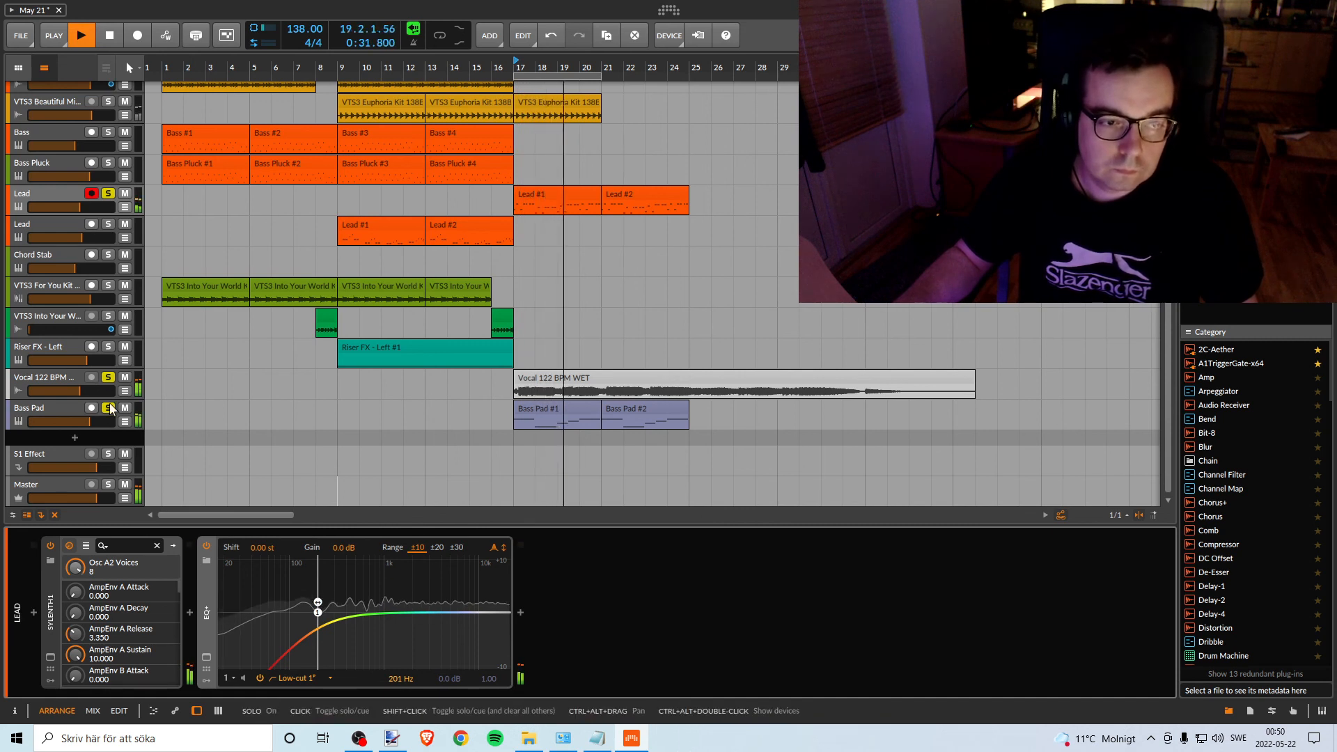
click(107, 378)
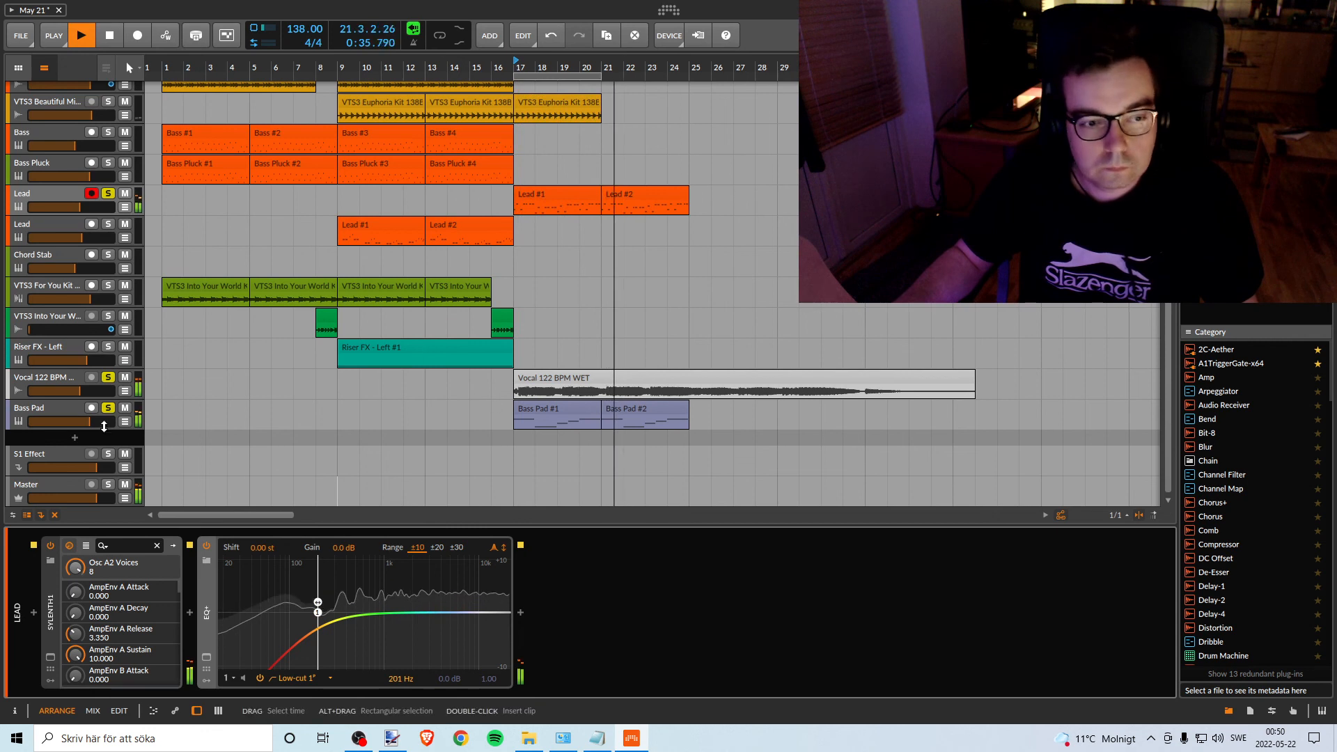
Stop playback and insert SplitEQ on the Bass Pad track between VPS Avenger and EQ+.
click(63, 411)
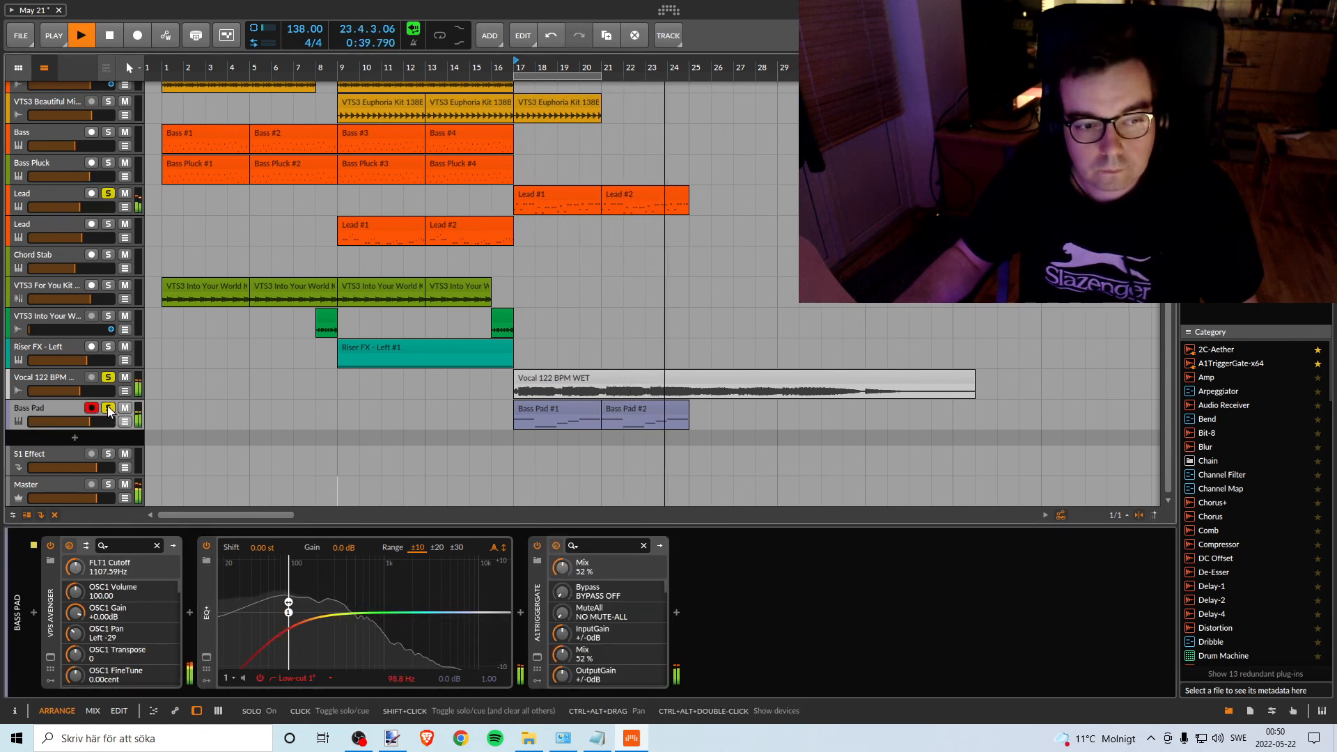
key(space)
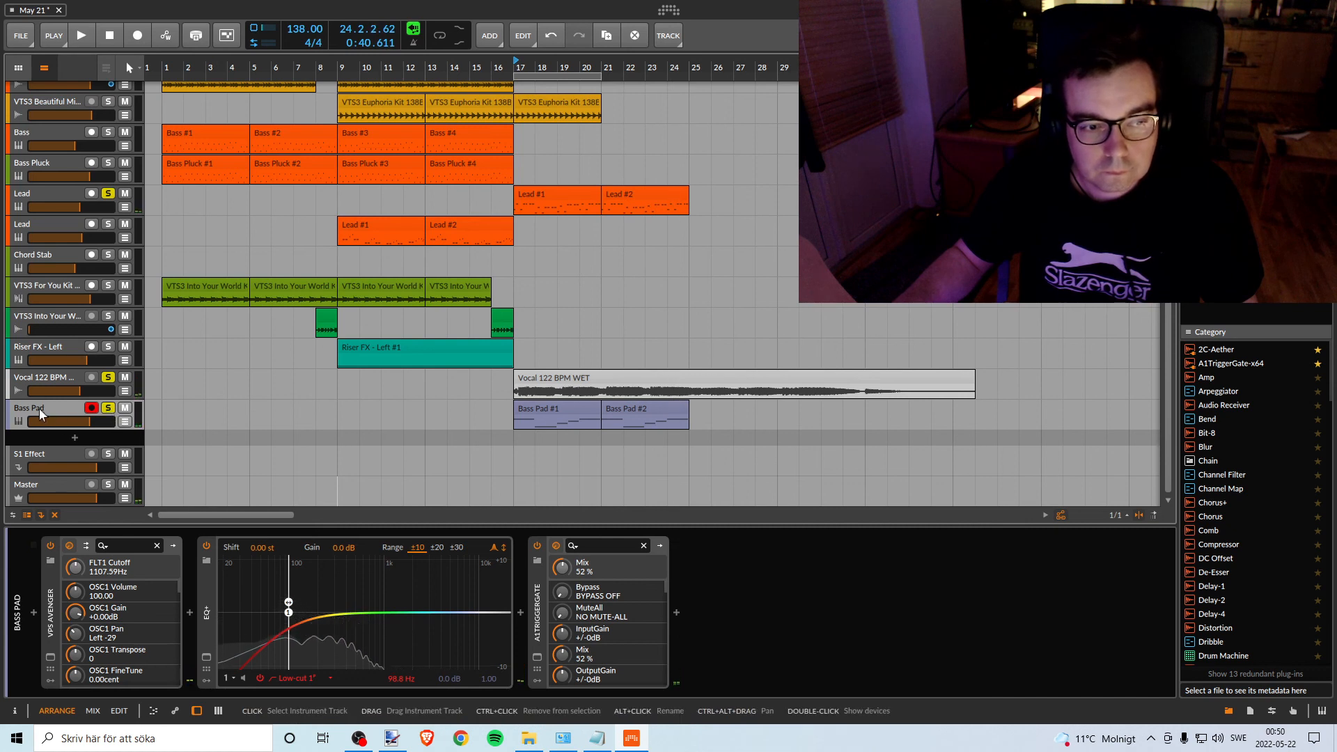
click(190, 612)
text(sp)
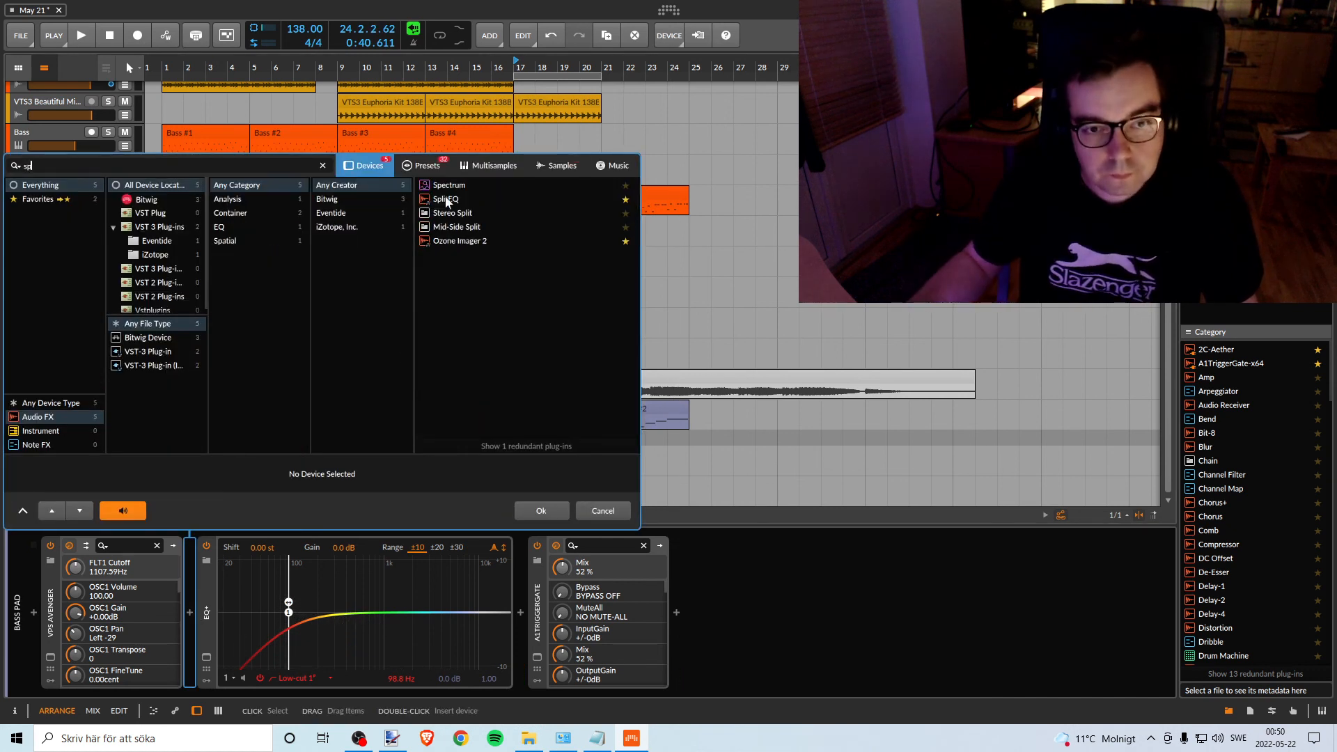
click(447, 199)
click(547, 510)
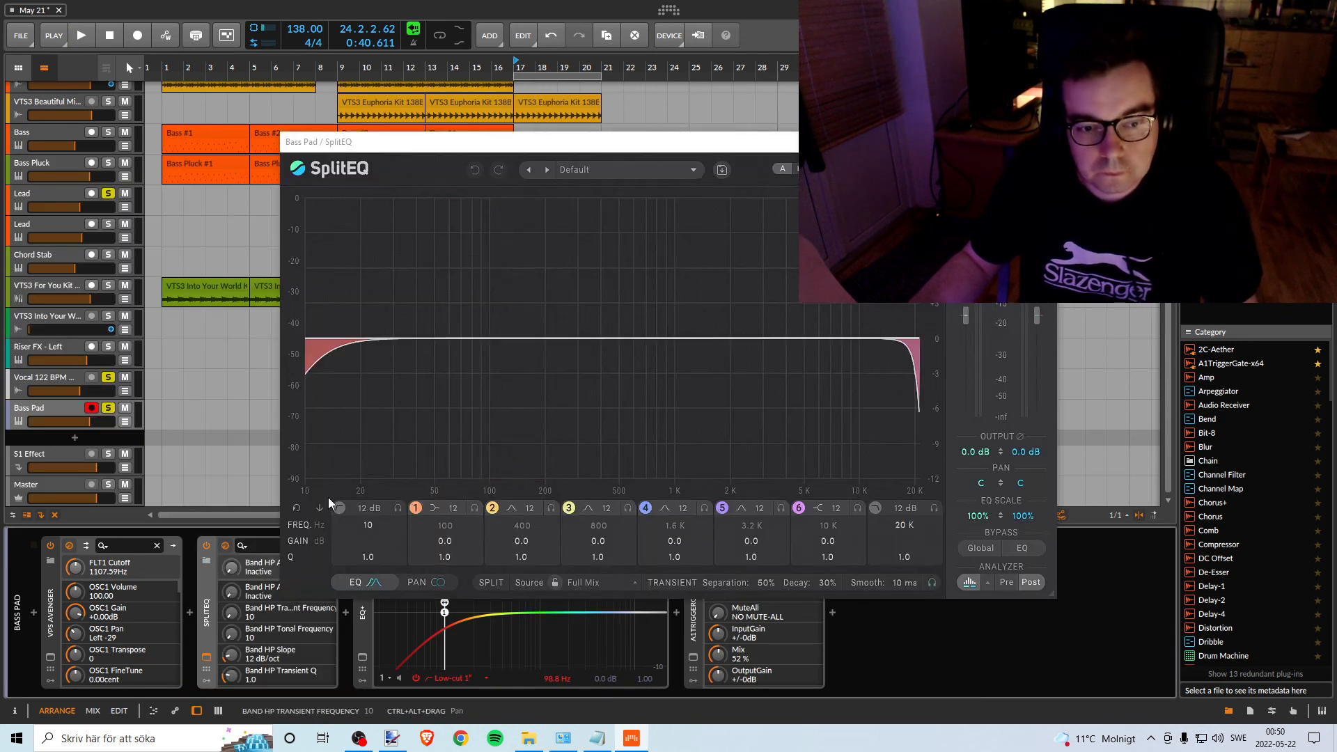
During playback, cut SplitEQ's tonal band 2 about 2.3 dB near 376 Hz and tonal band 4 about 0.8 dB near 1.3 kHz.
key(space)
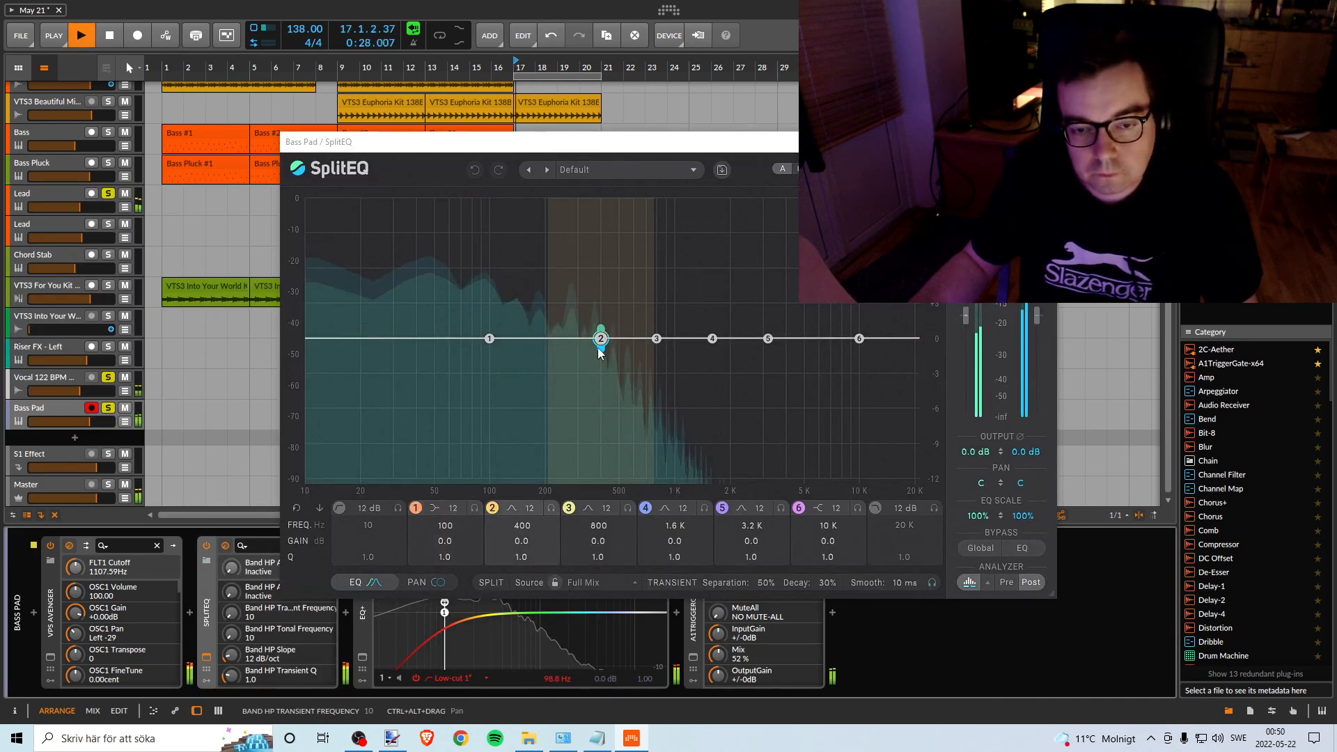
drag(598, 352, 592, 374)
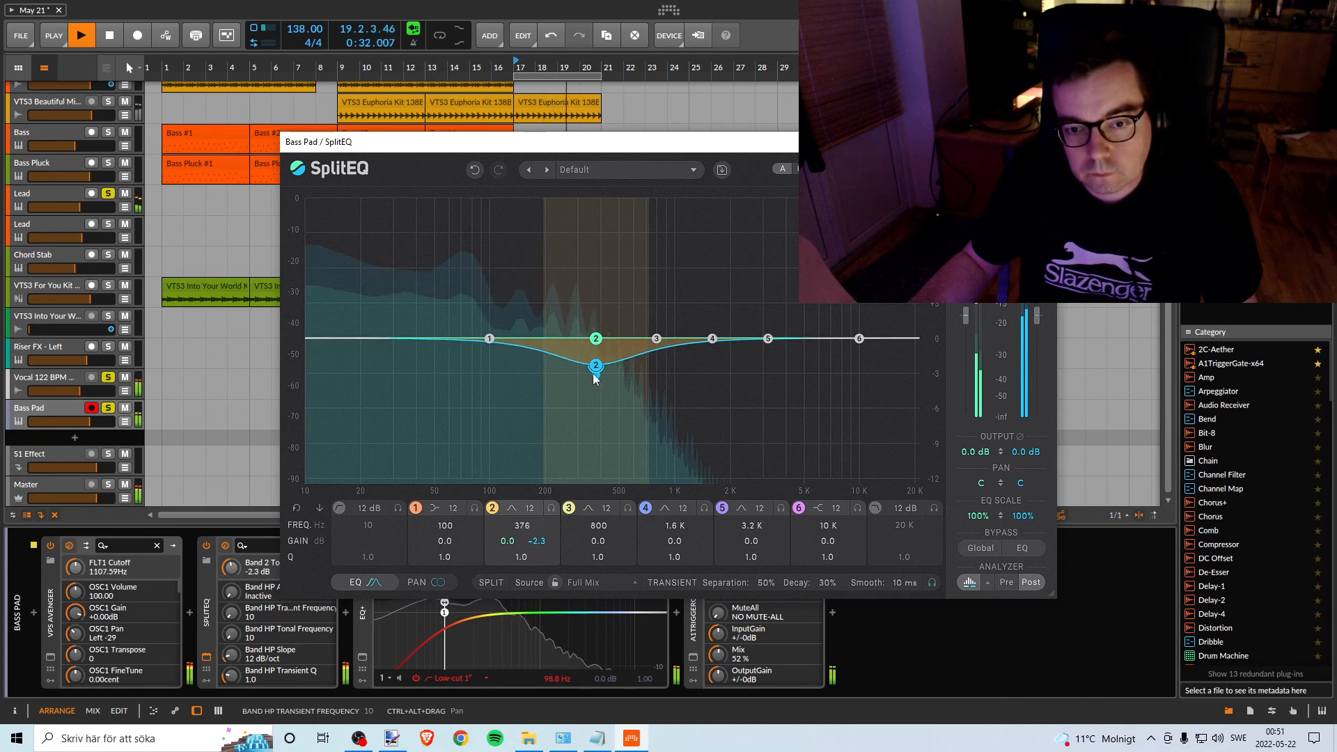
drag(707, 346, 694, 361)
click(597, 366)
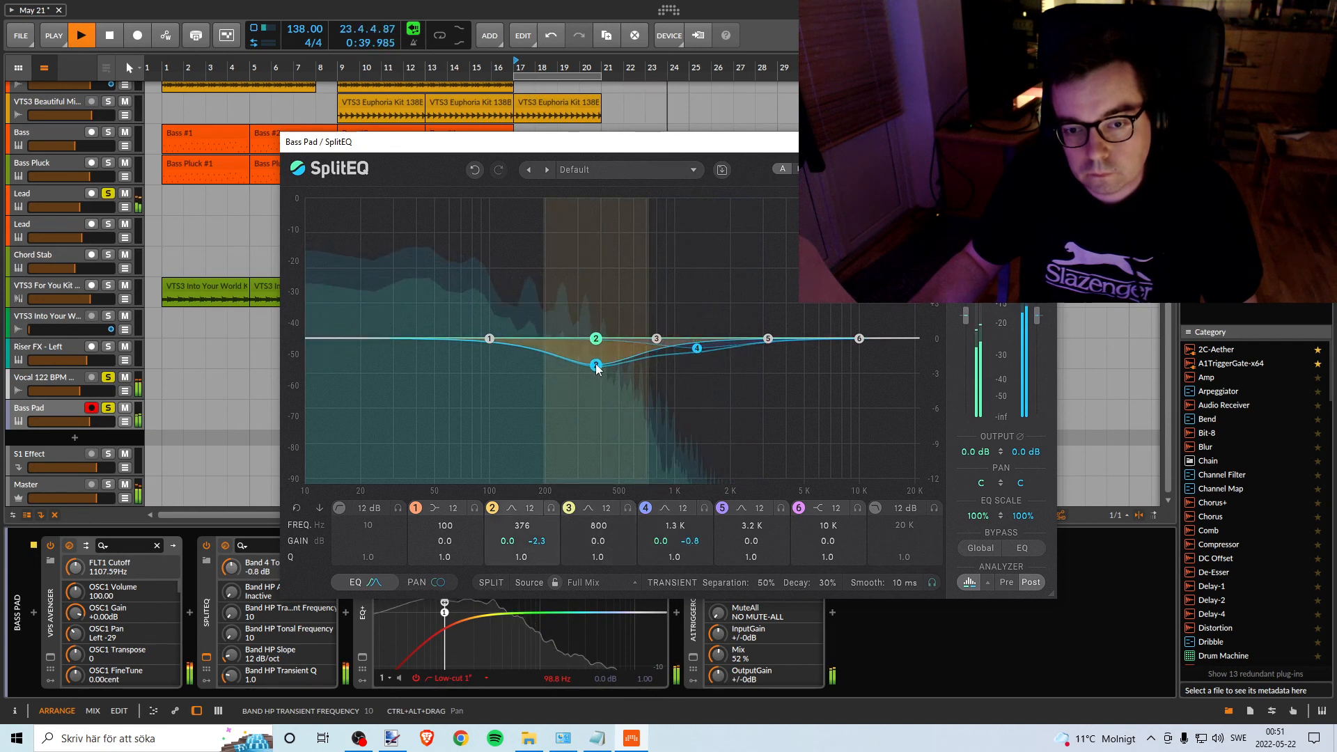
Move SplitEQ's tonal band 2 to about 101 Hz at -2.8 dB and tonal band 4 to about 522 Hz at -1.5 dB.
drag(596, 365, 488, 378)
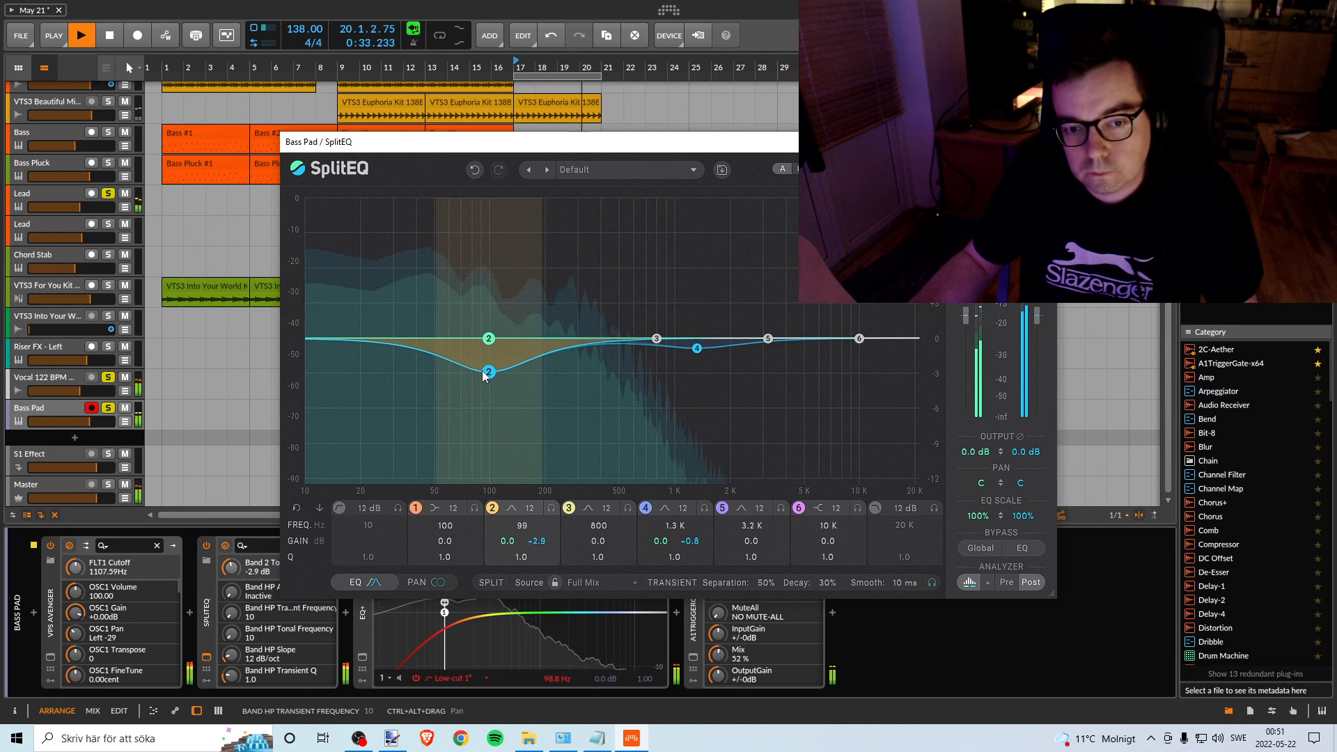
drag(486, 372, 487, 375)
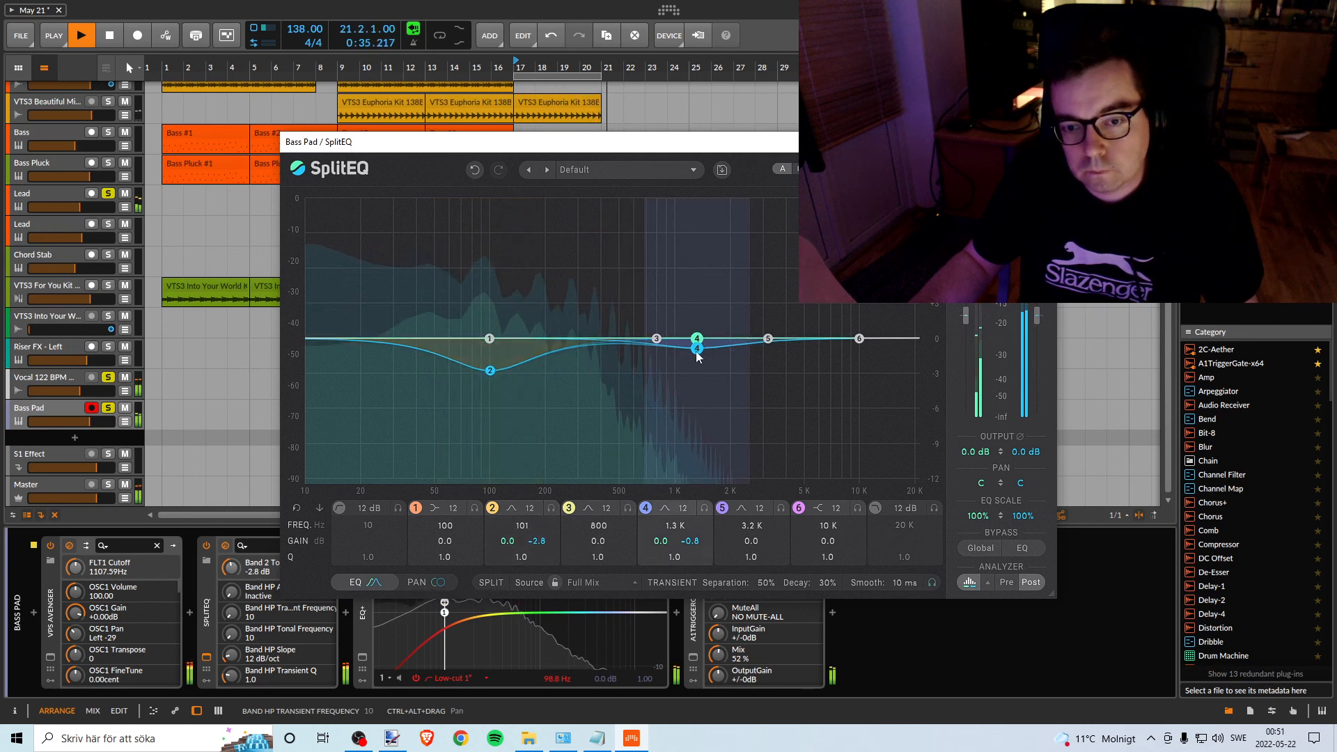
drag(698, 352, 623, 369)
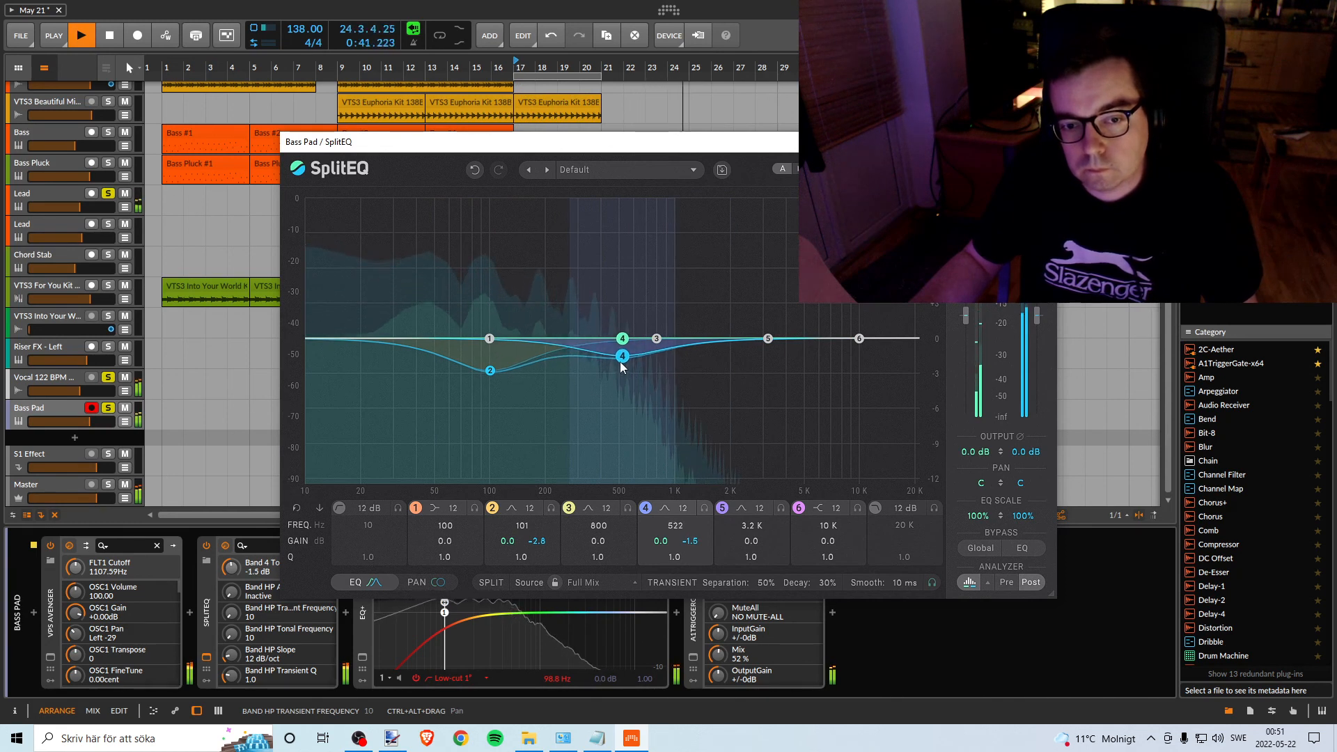
Replay and fine-tune tonal band 2 to about 99 Hz at -2.9 dB and band 4 to about 399 Hz at -2.1 dB, then close SplitEQ.
click(490, 371)
key(space)
key(space)
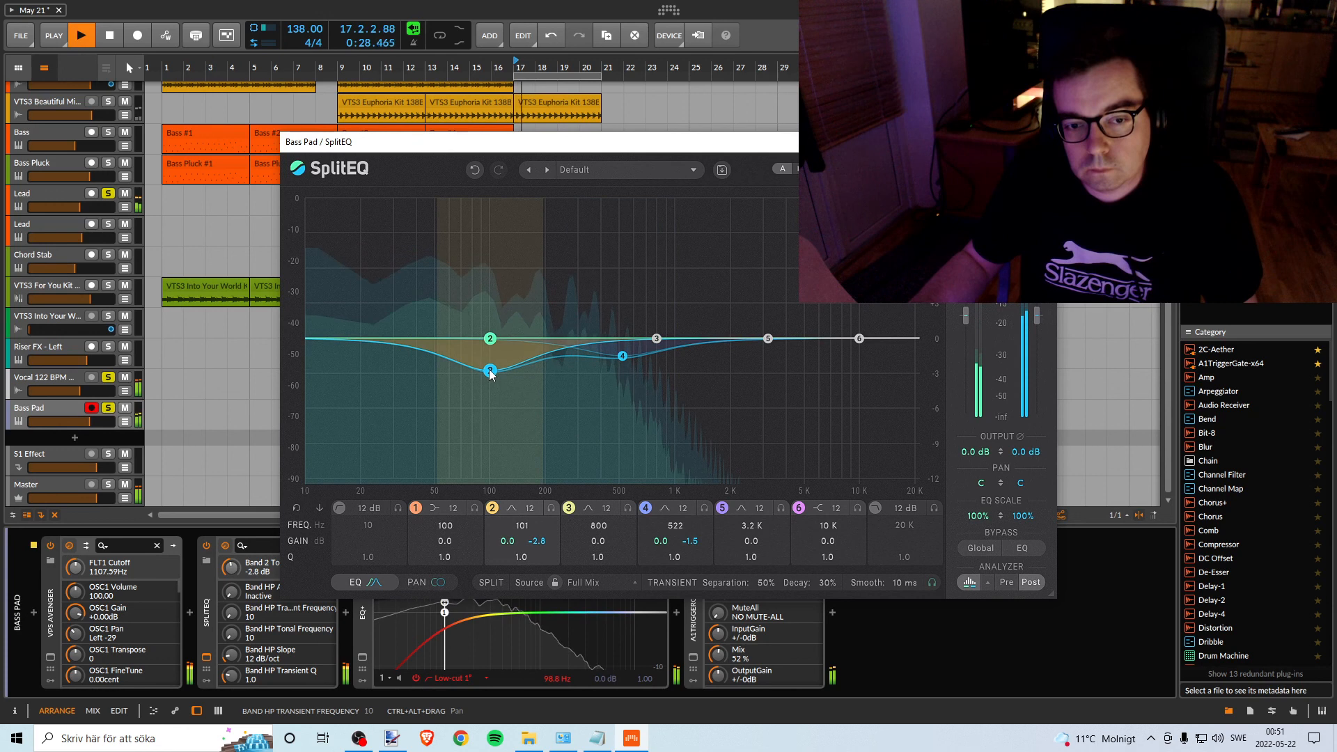
drag(491, 374, 489, 373)
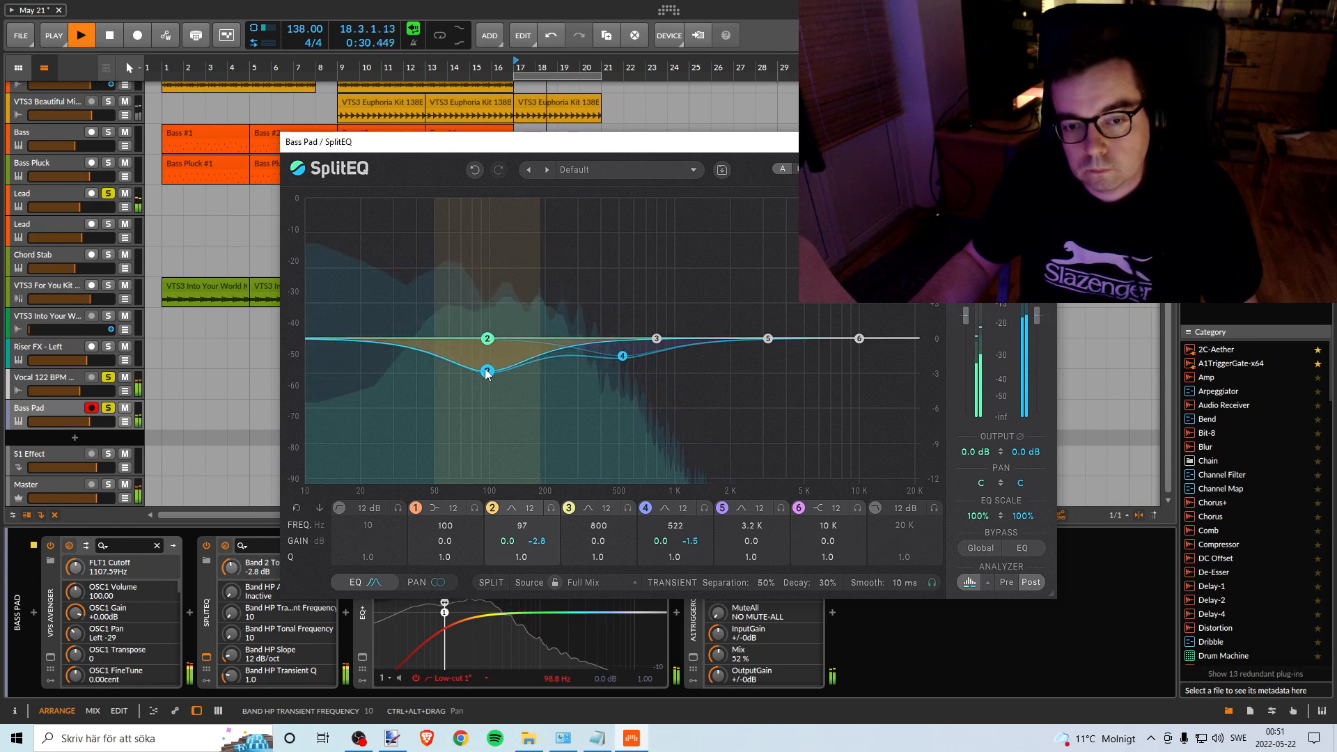
drag(625, 363, 622, 376)
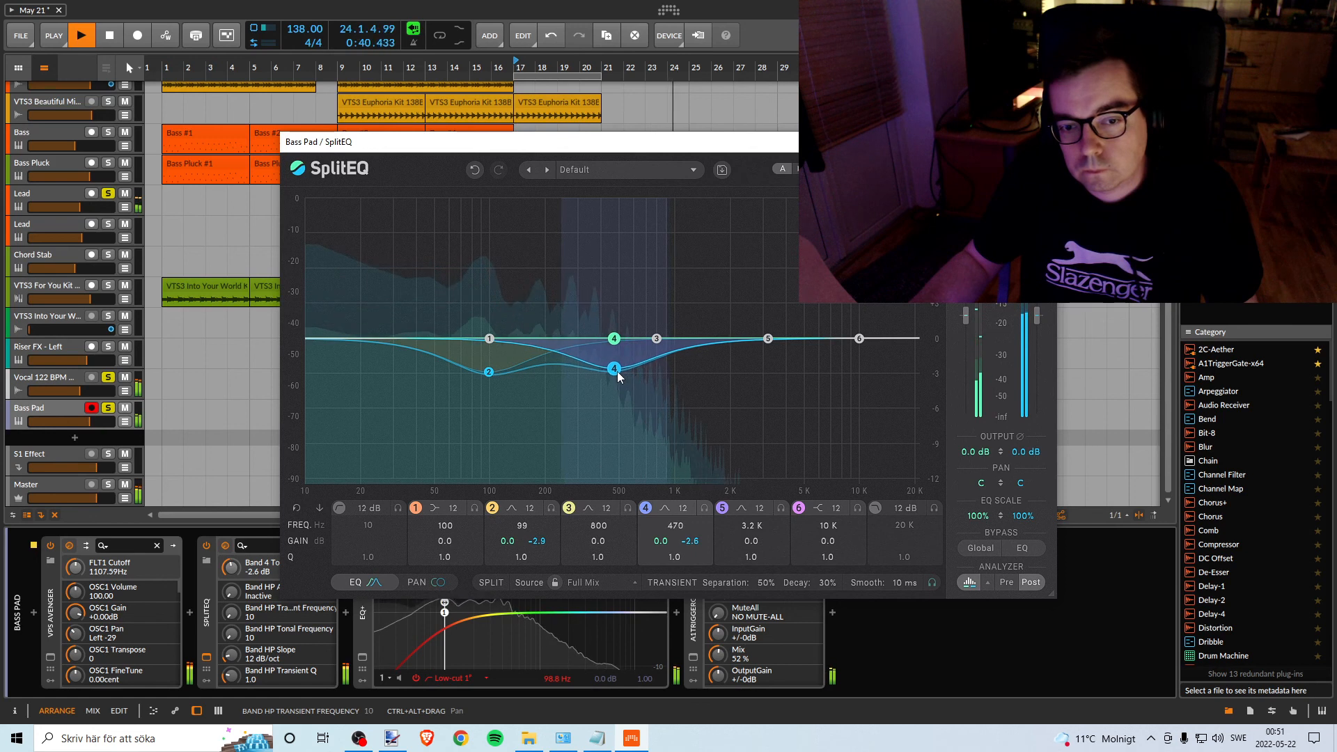
drag(617, 371, 604, 371)
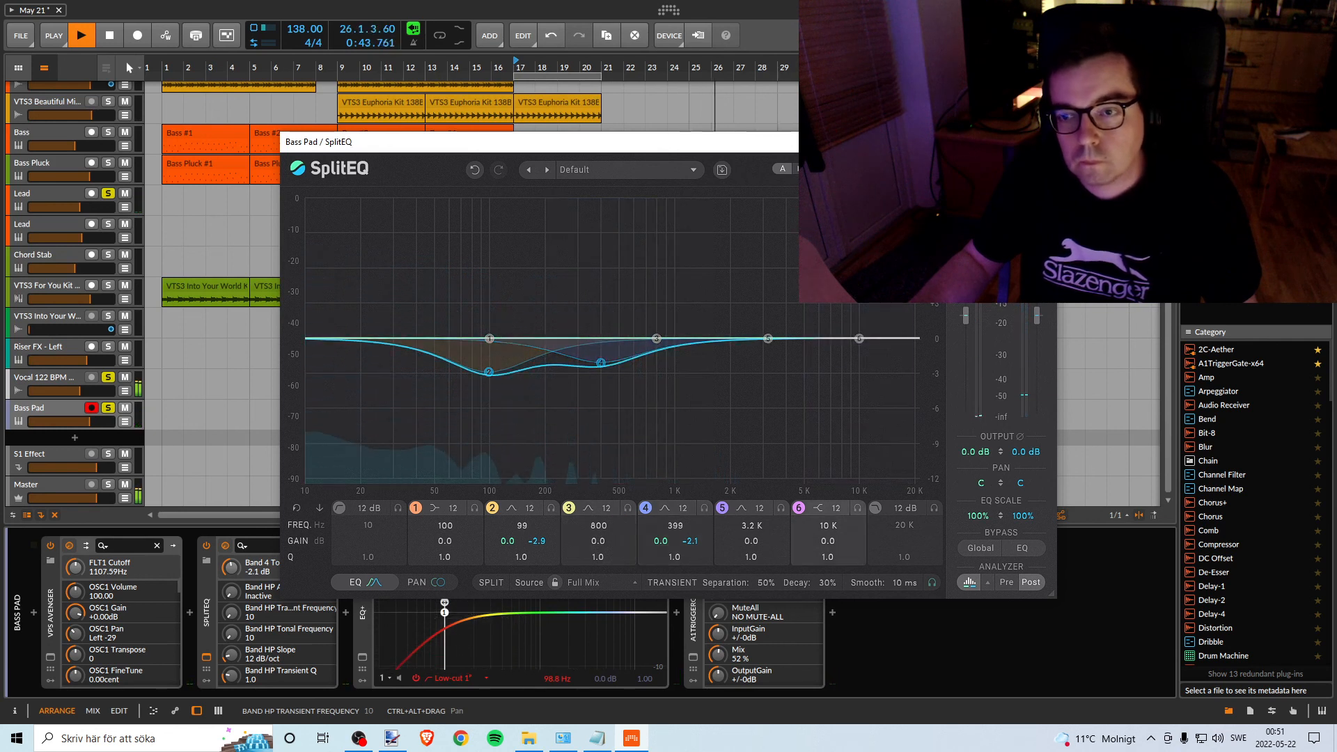
key(space)
click(1041, 142)
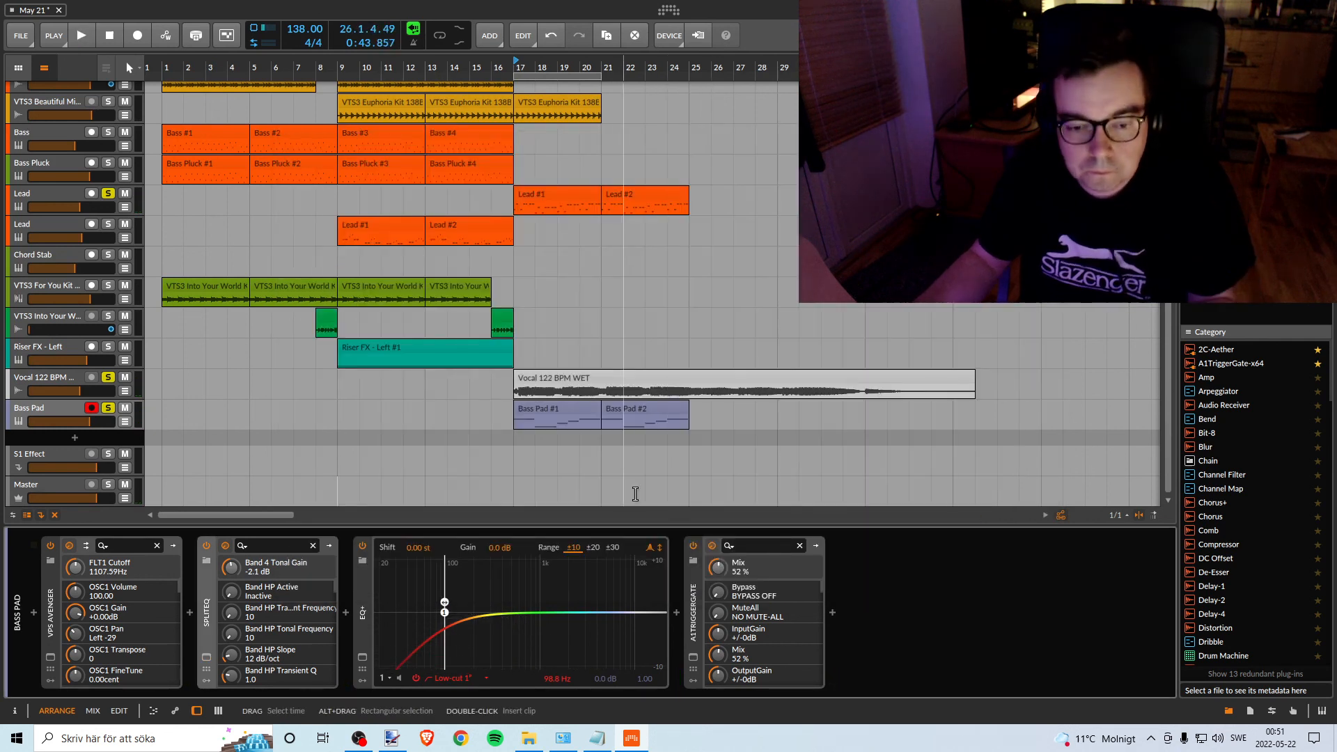
Check the recording in OBS, return to Bitwig Studio and audition the section from bar 17 with the equalized Bass Pad.
click(360, 740)
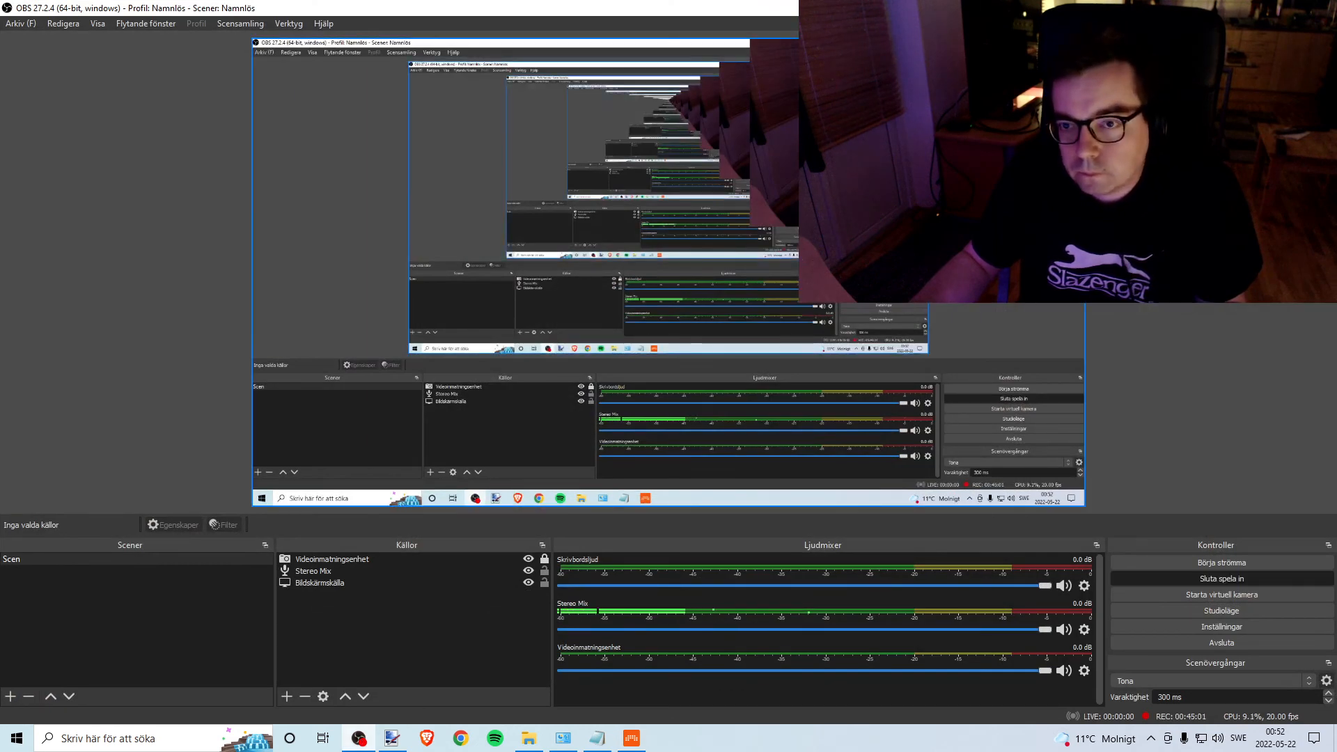
click(1256, 9)
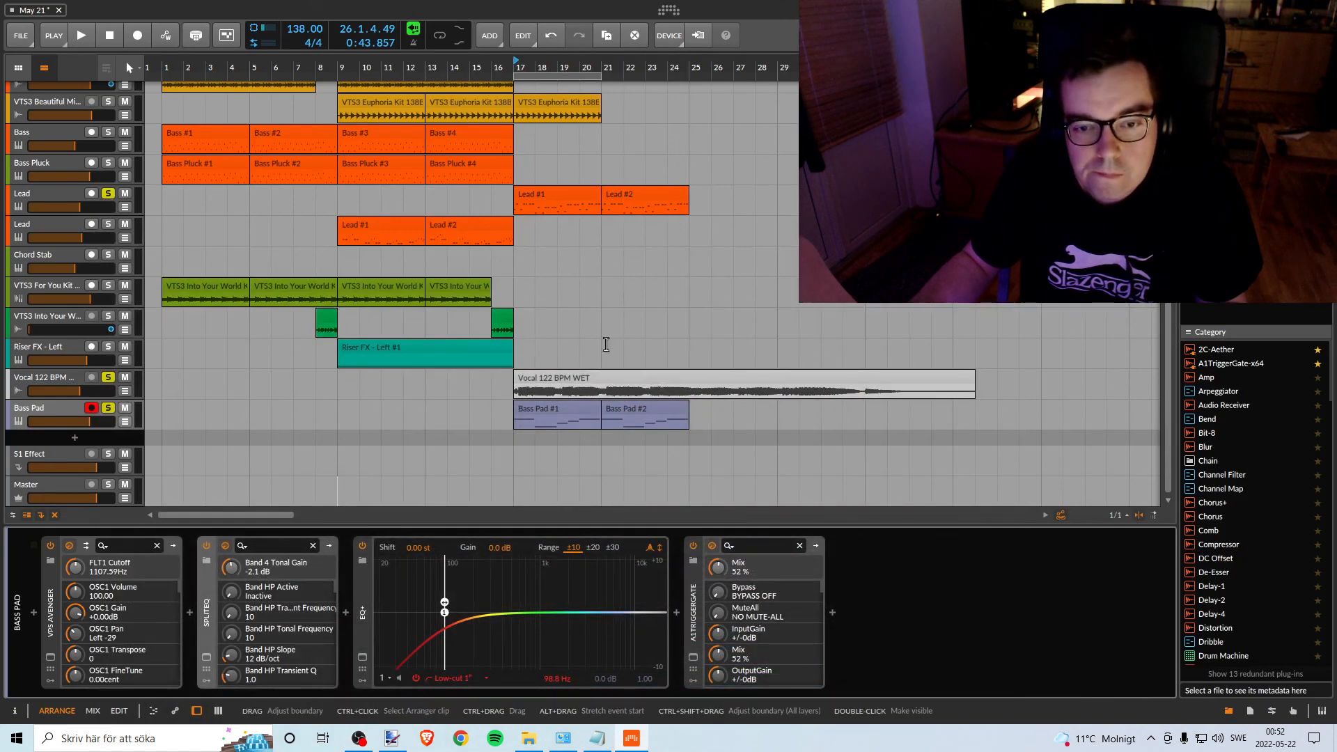
key(space)
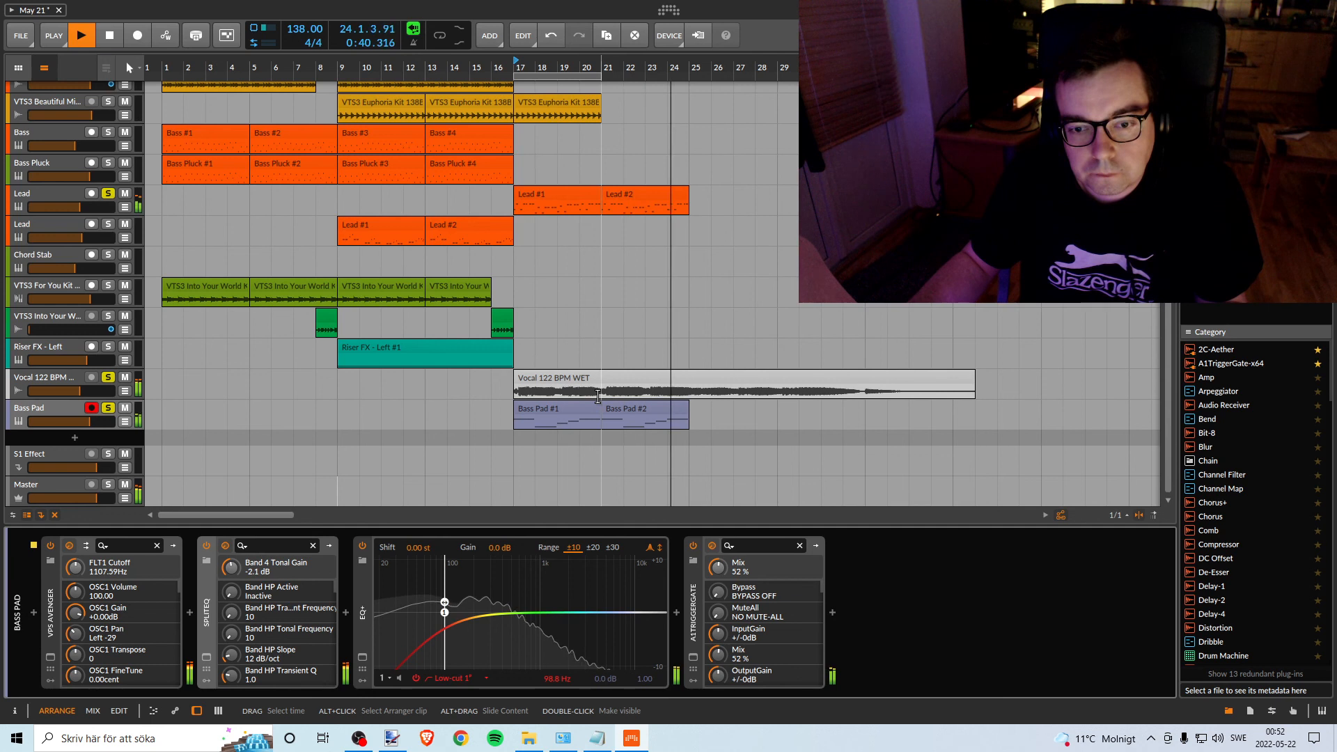
key(space)
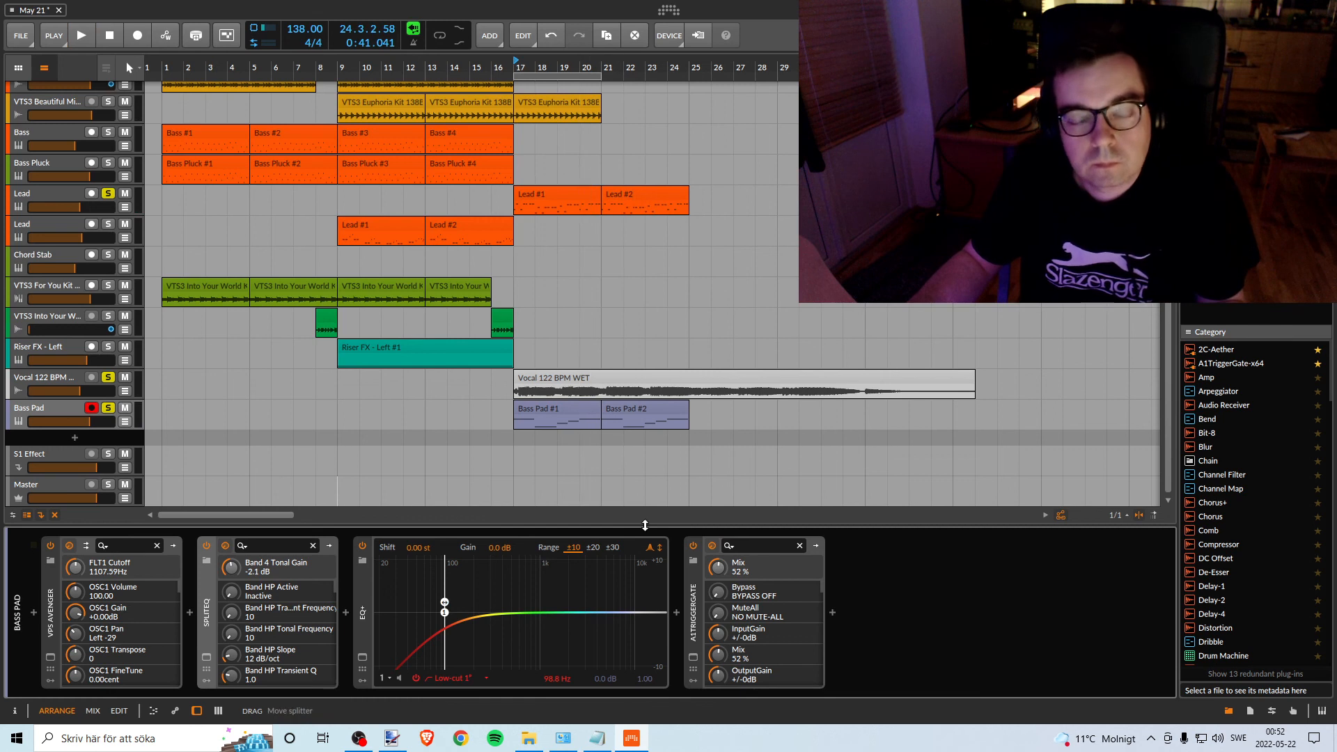
Check OBS again, briefly replay the start of the section in Bitwig Studio, and switch back to OBS.
key(alt+Tab)
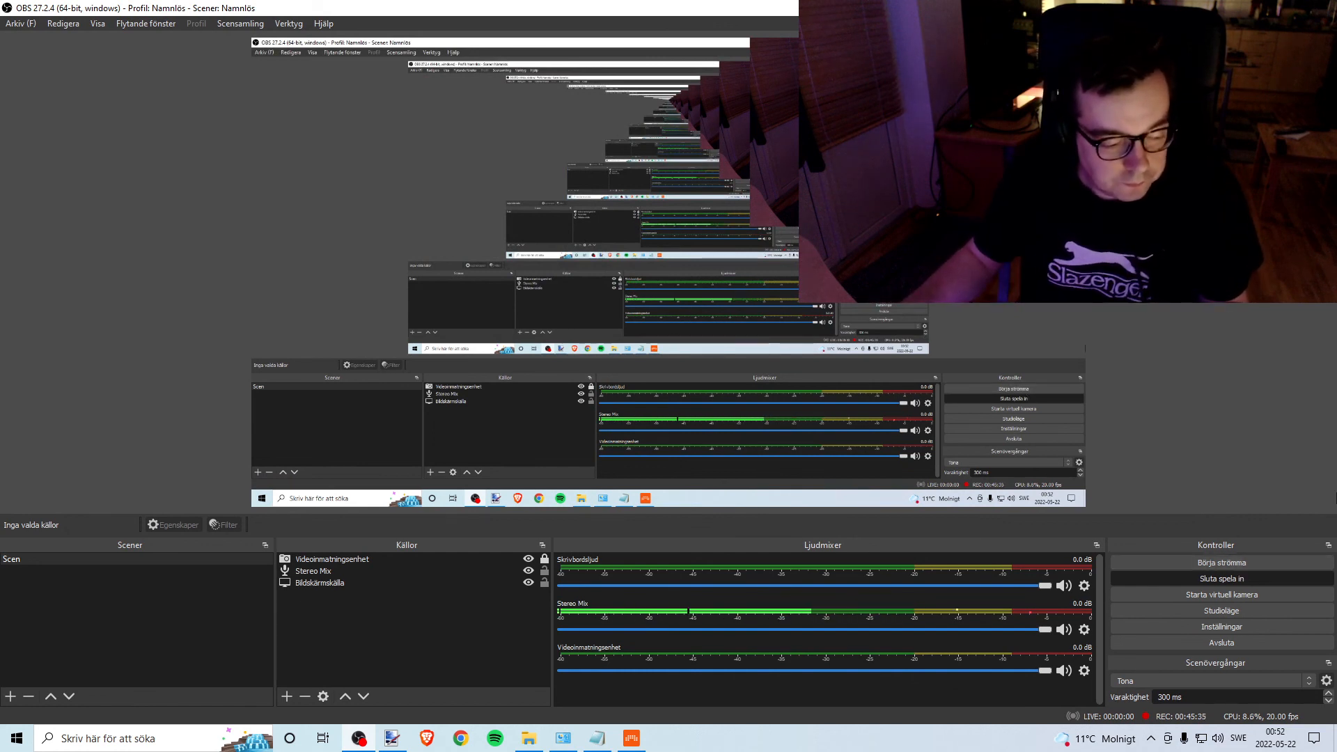
key(alt+Tab)
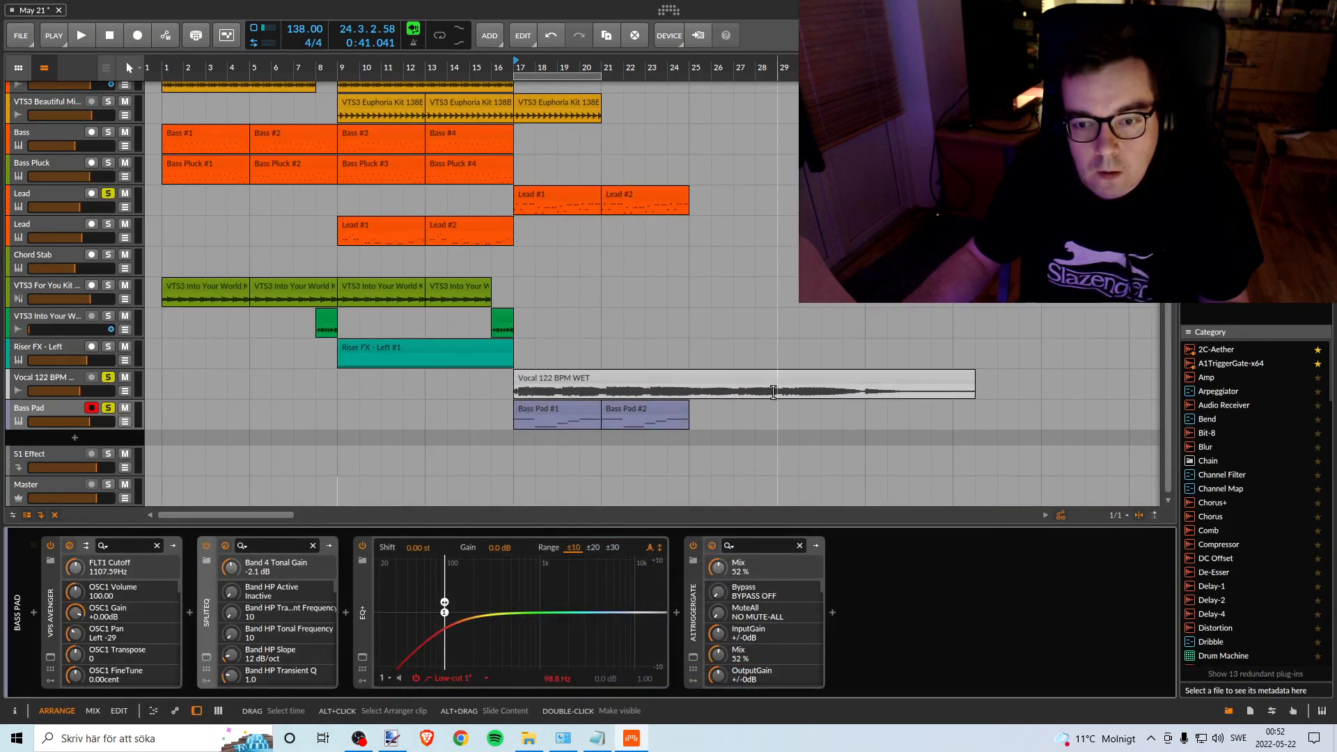
key(space)
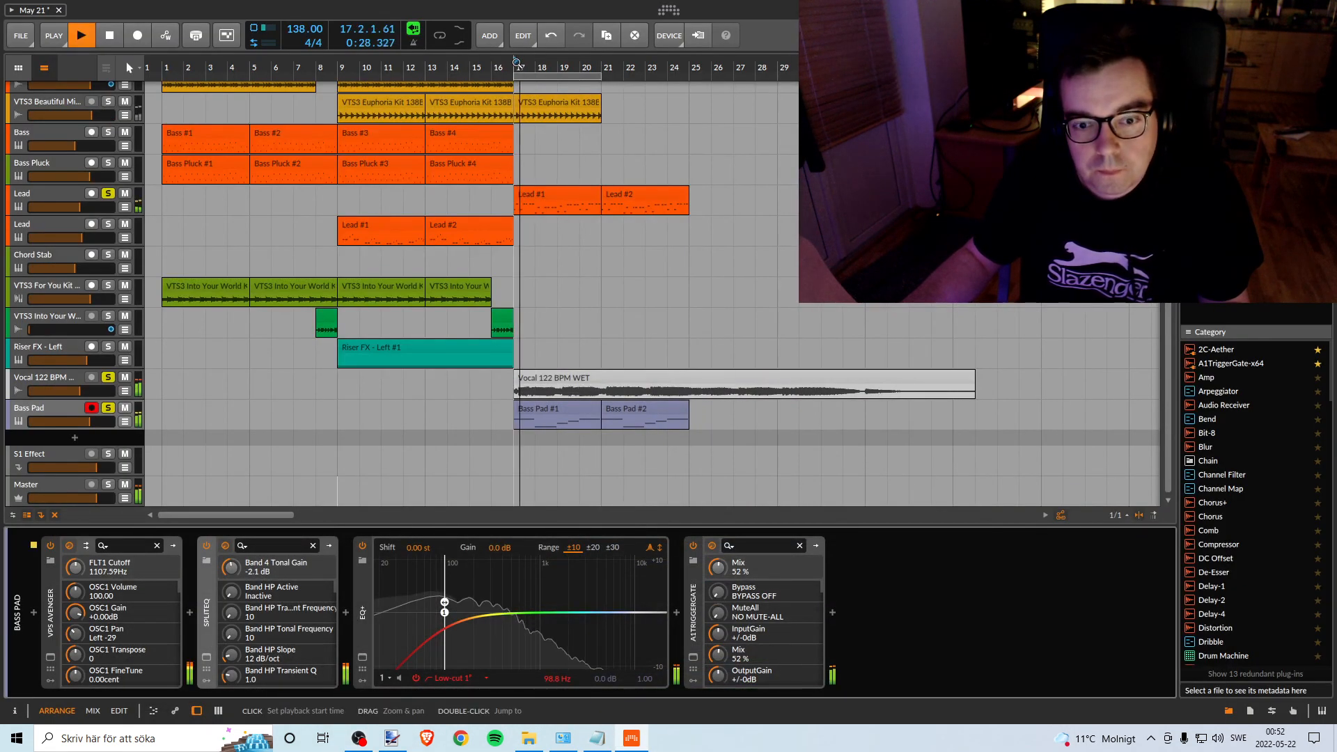
key(space)
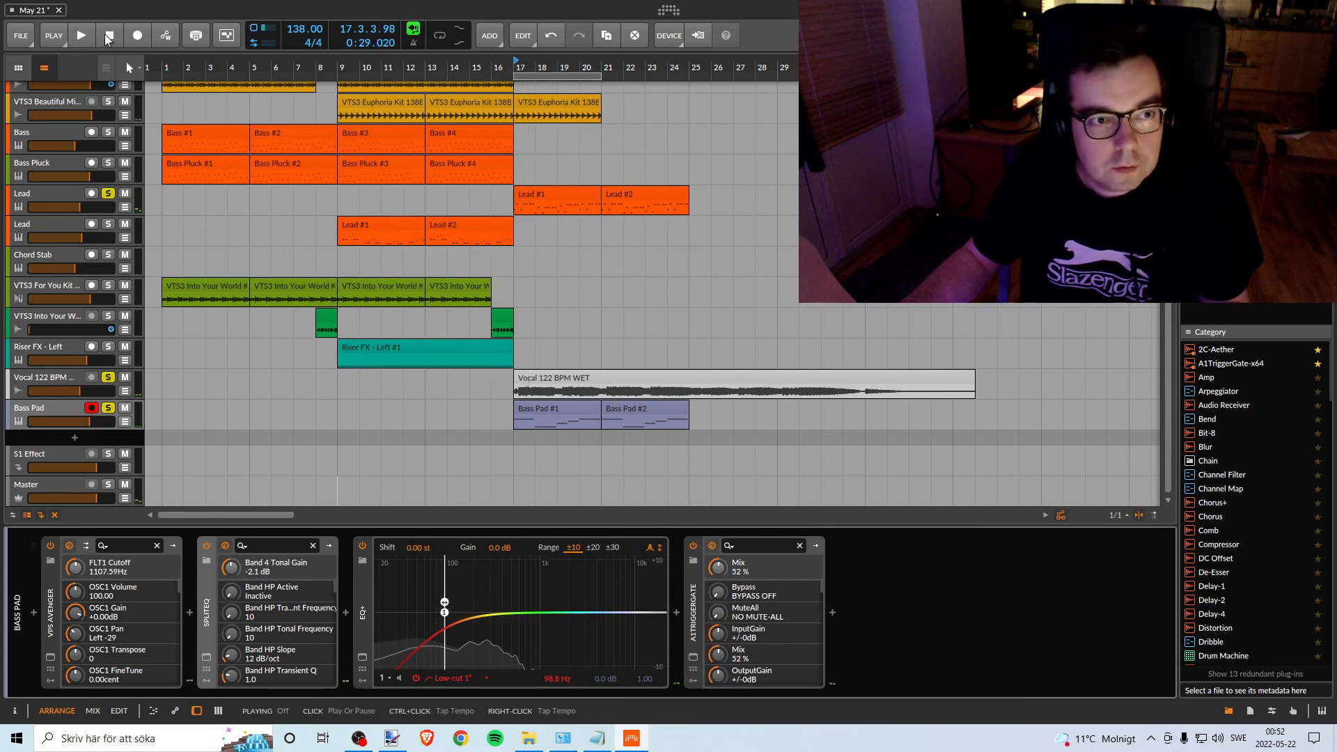
click(367, 741)
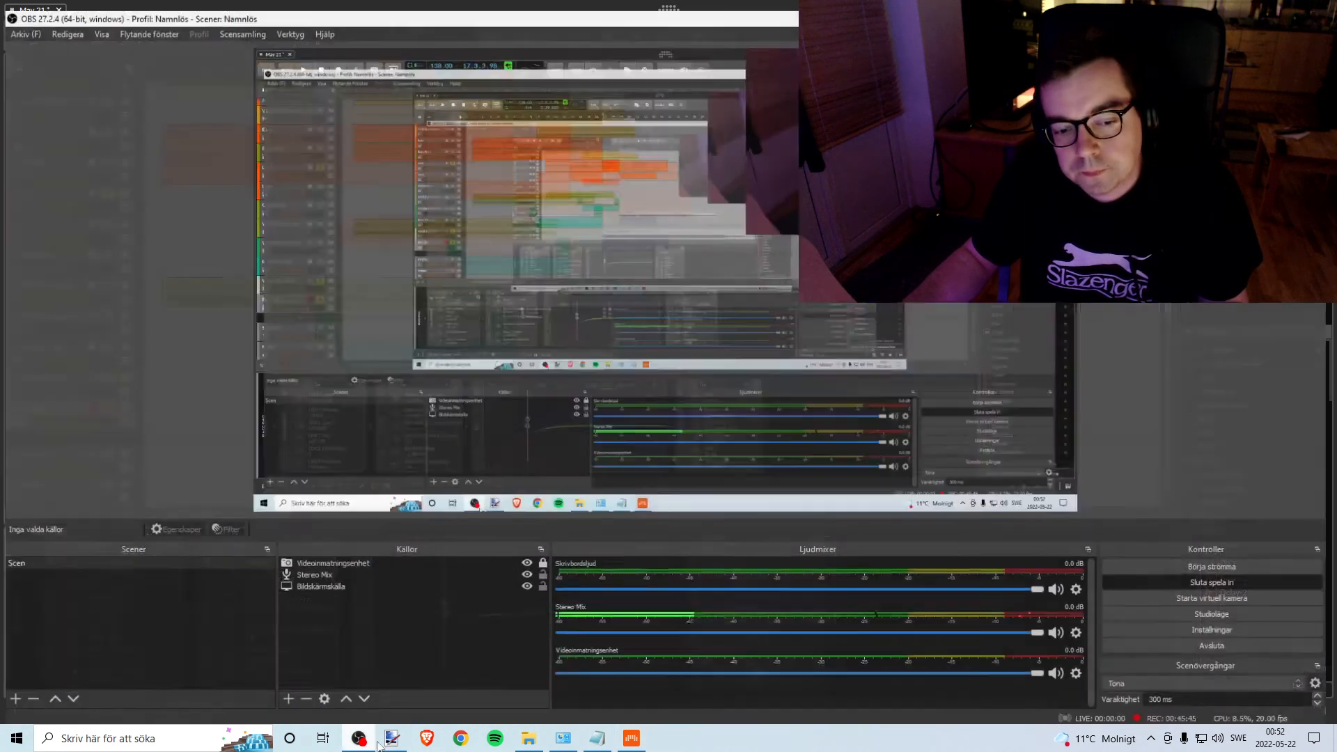